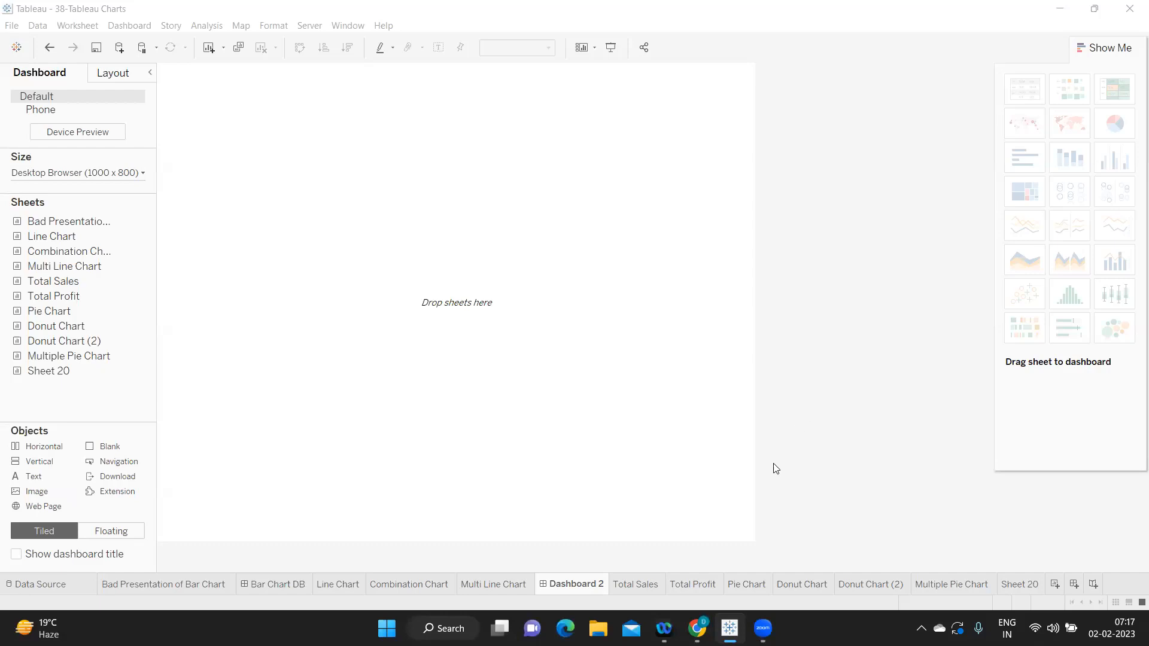
Step: Review the Total Sales and Total Profit sheets, and return to Dashboard 2
click(629, 585)
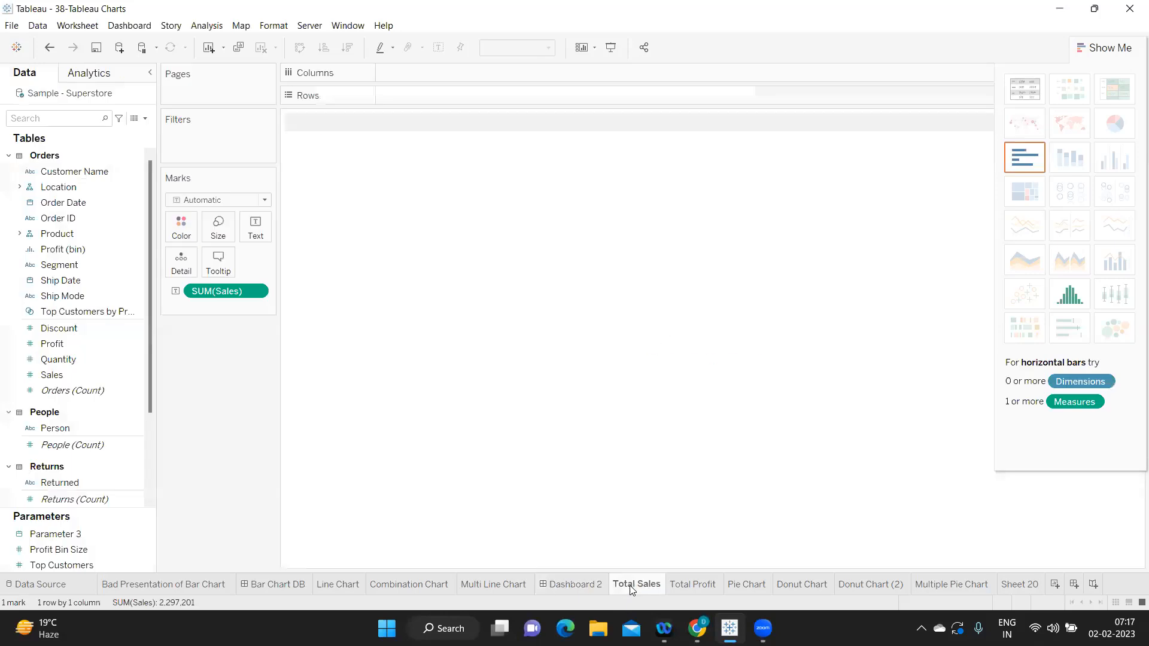
click(677, 585)
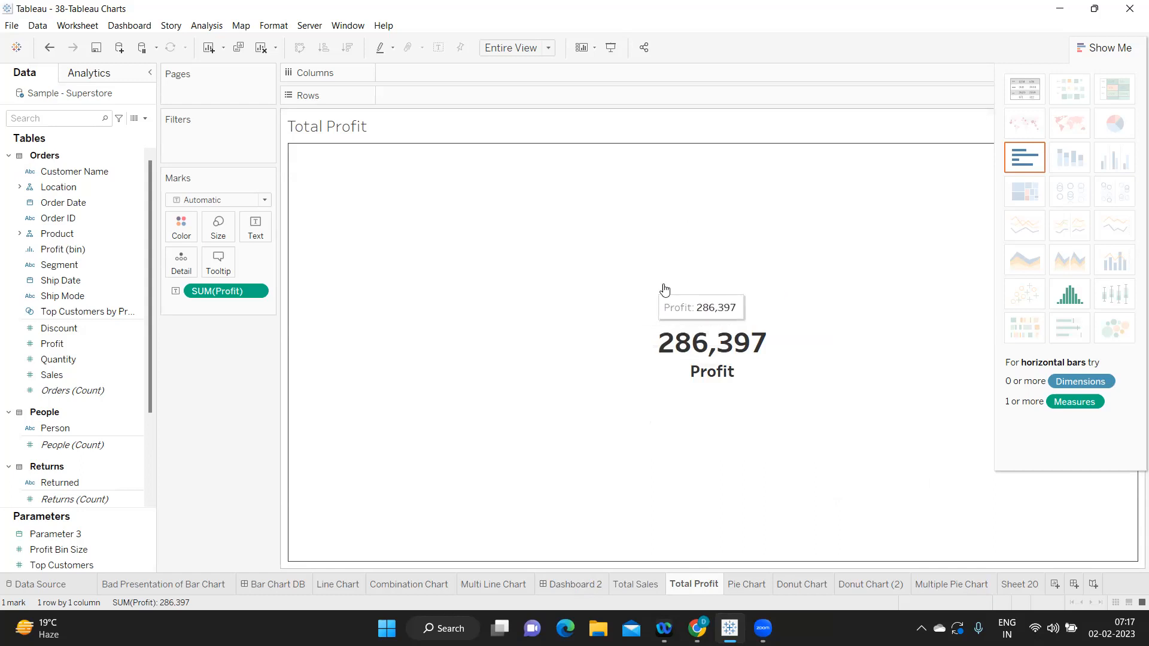
click(577, 583)
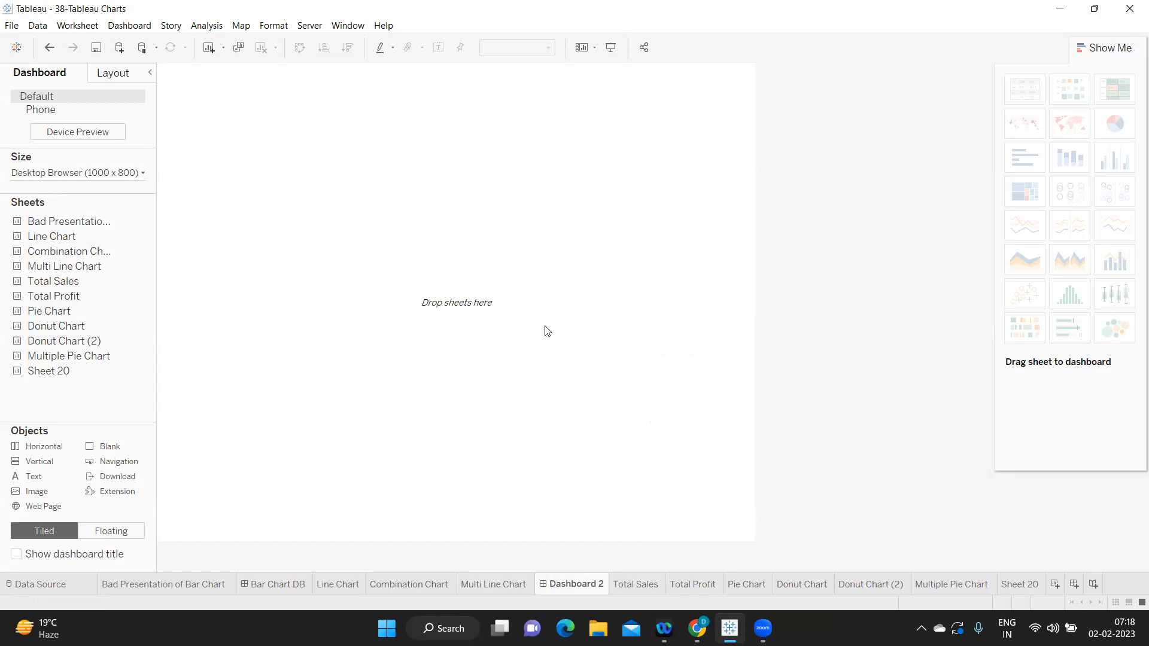
Step: Open the Bar Chart DB dashboard and hide the Show Me pane to examine its charts unobstructed
click(267, 583)
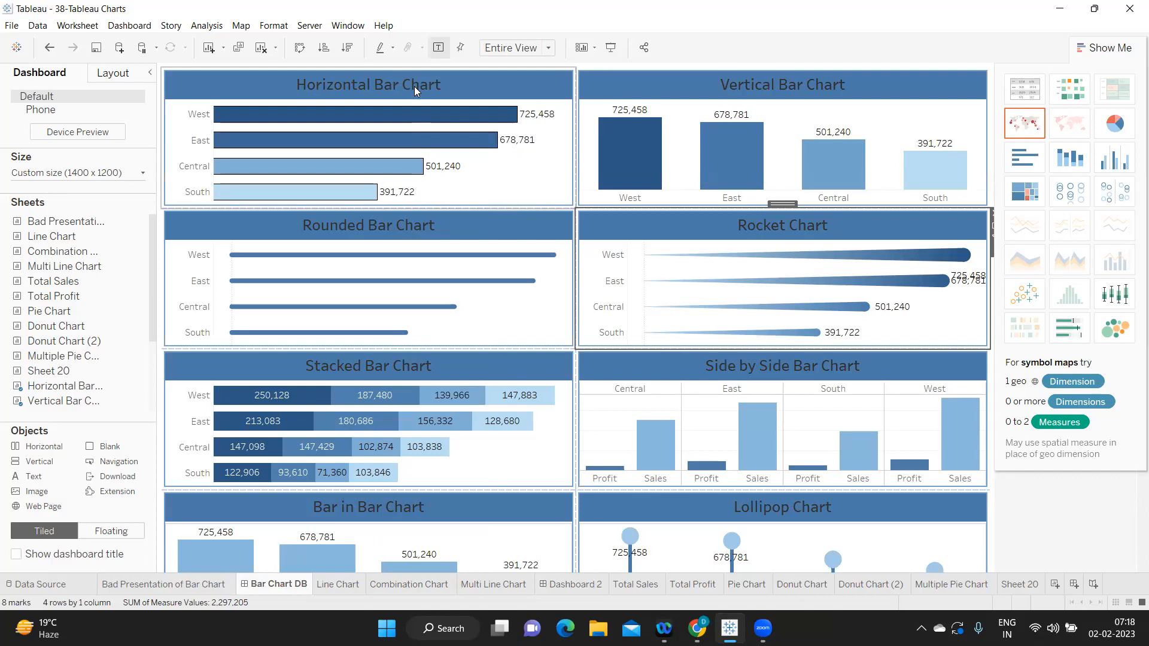
click(1079, 52)
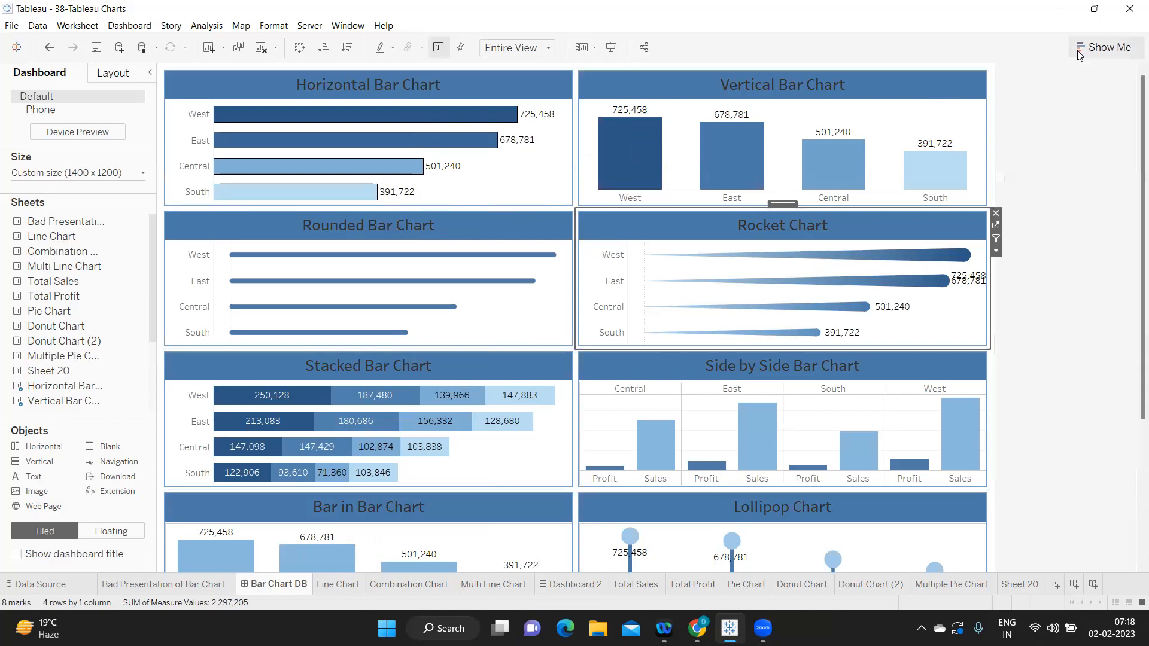
mouse_move(403, 118)
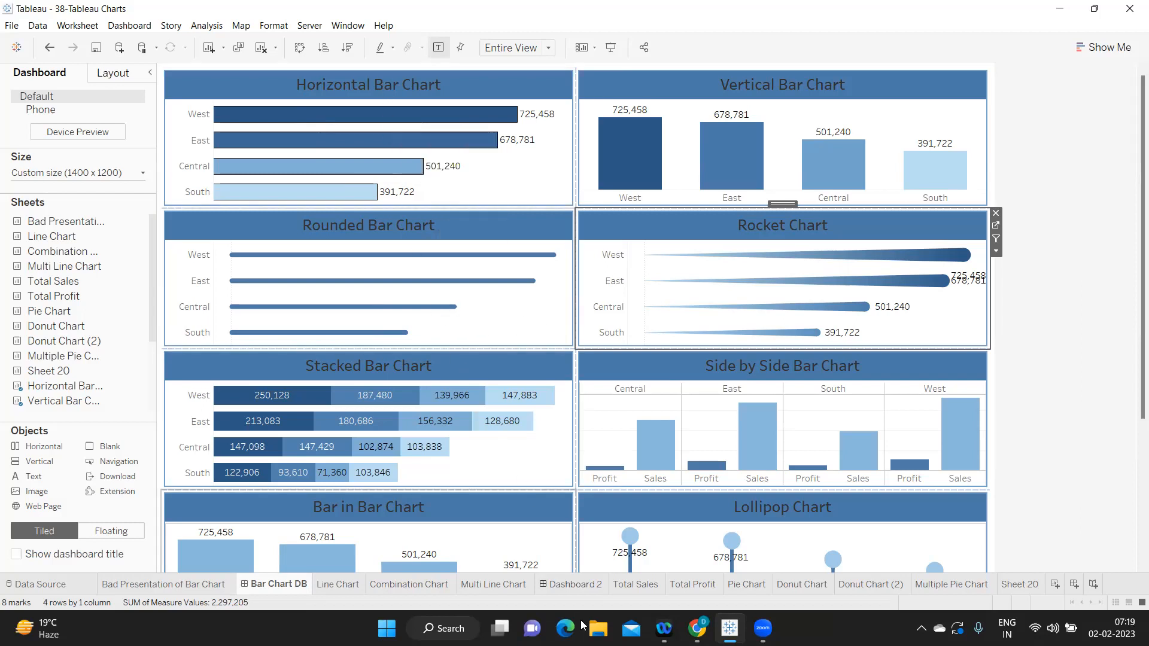
Step: Set the fixed width of Dashboard 2 to 1200 px
click(575, 585)
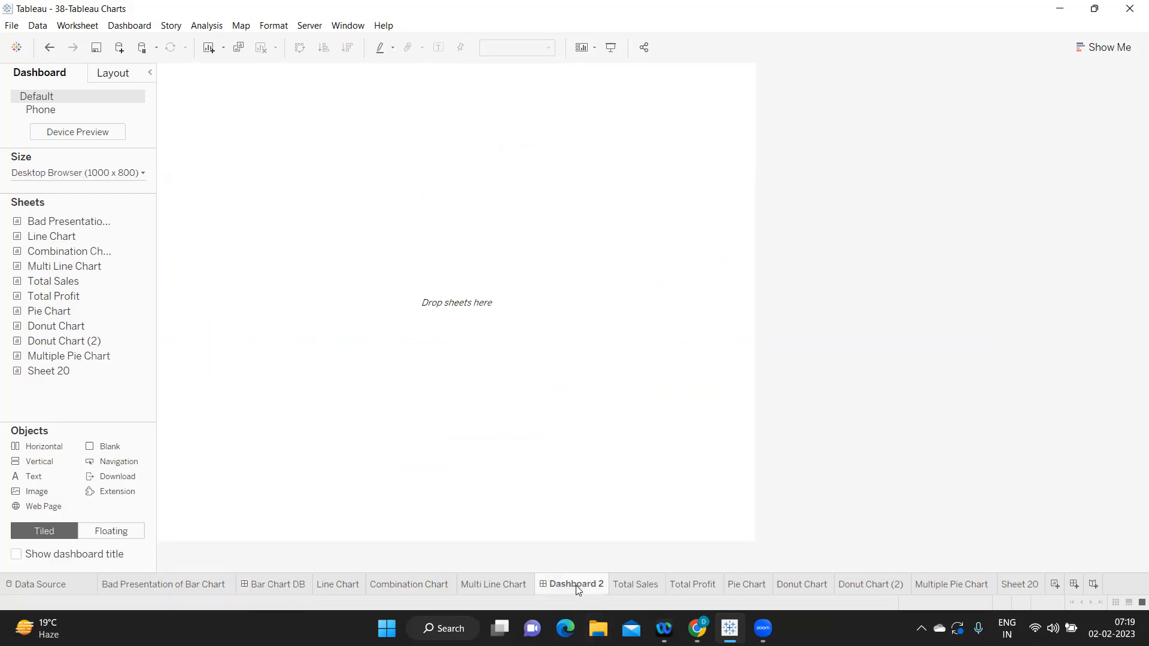
click(79, 171)
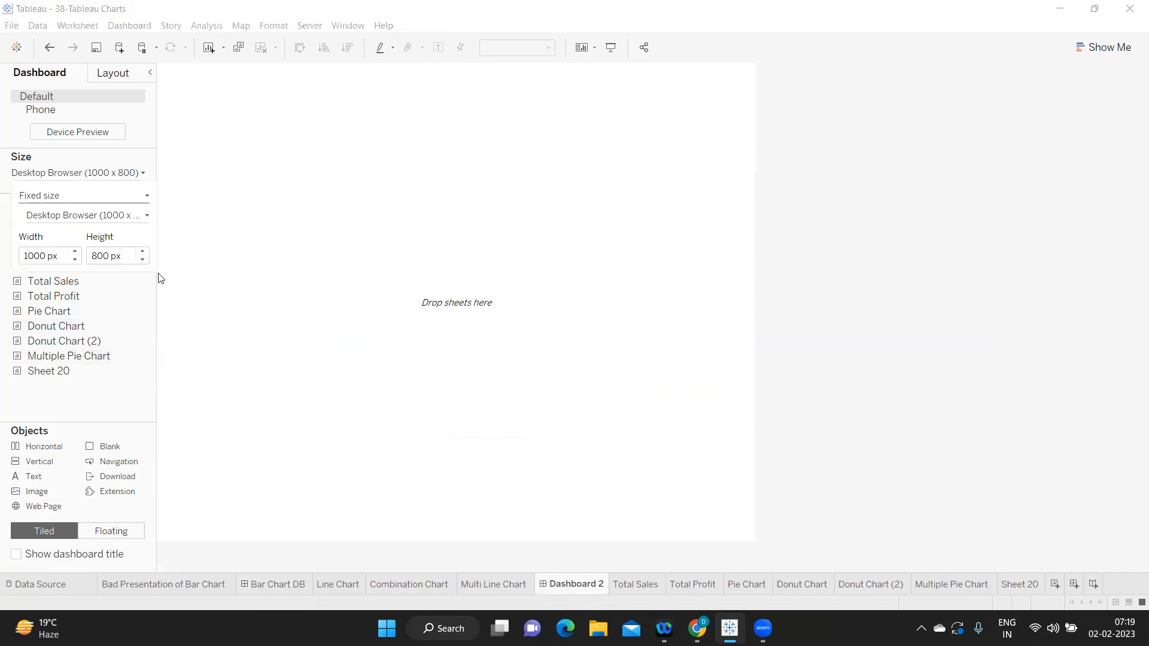
click(394, 296)
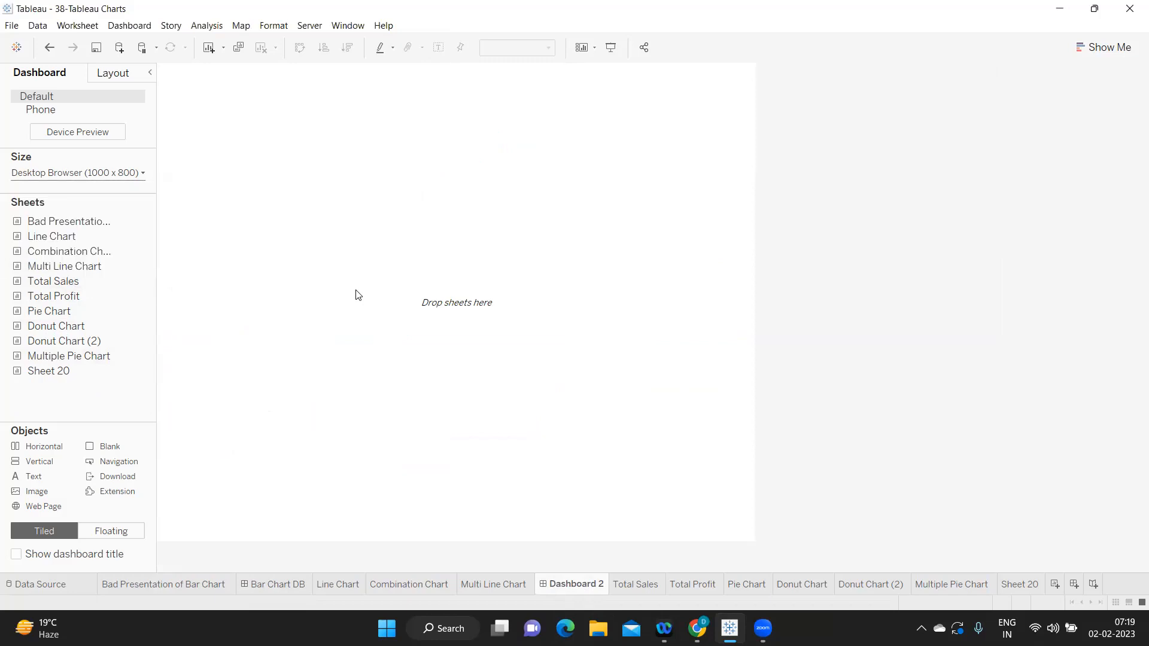
click(92, 173)
click(74, 252)
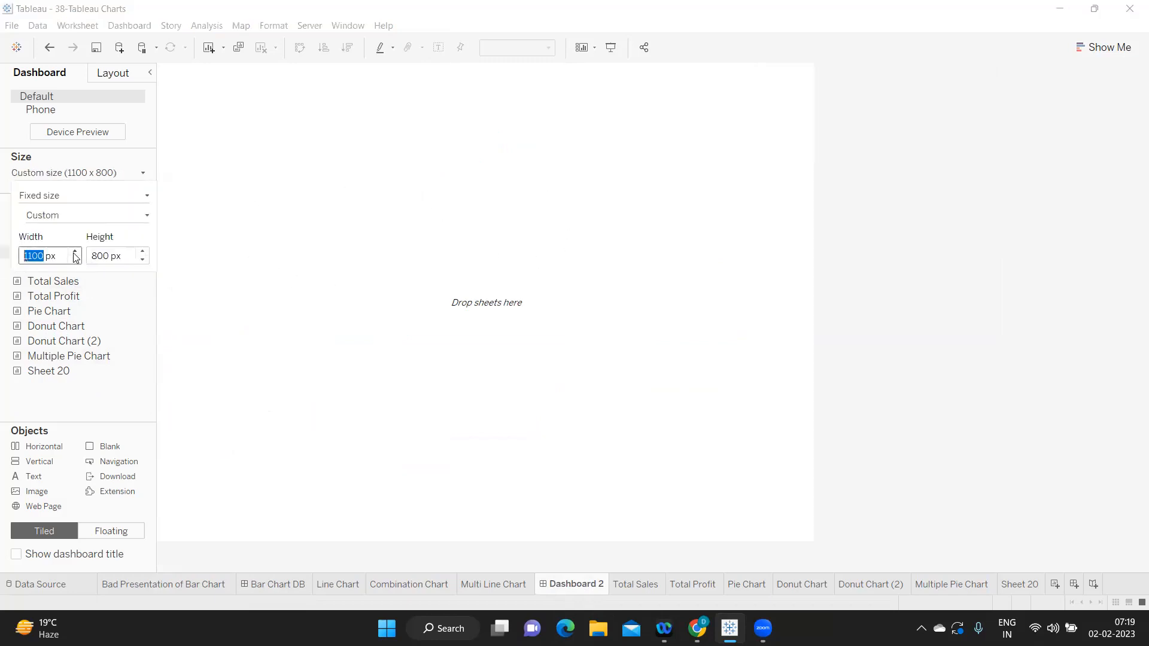
click(74, 252)
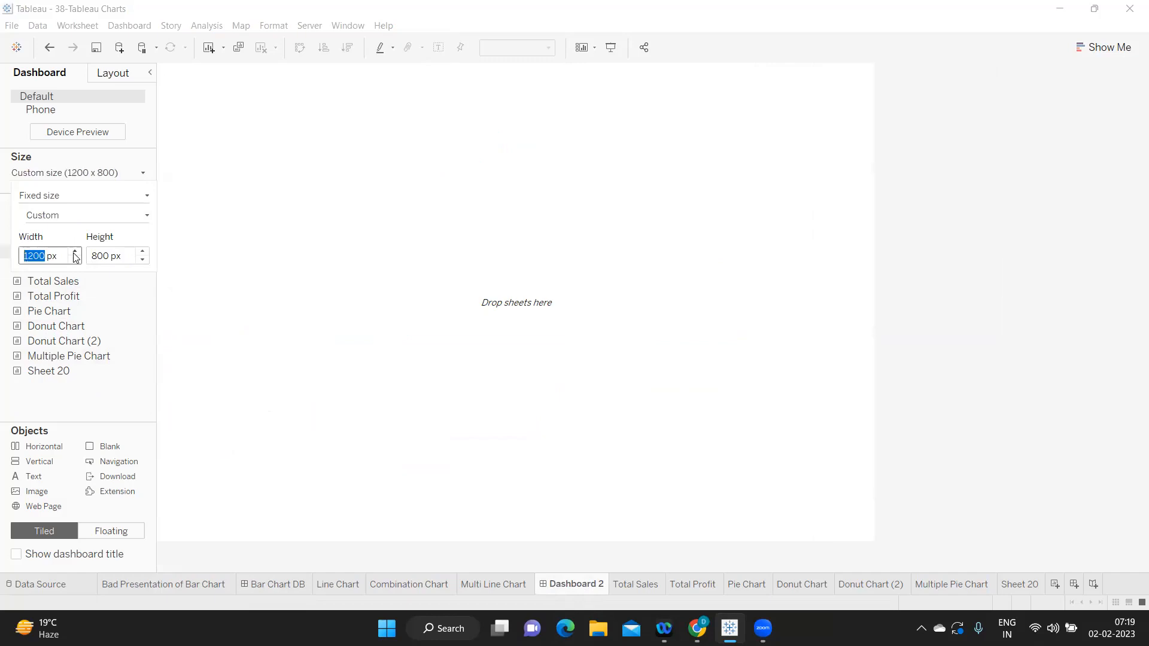
click(77, 198)
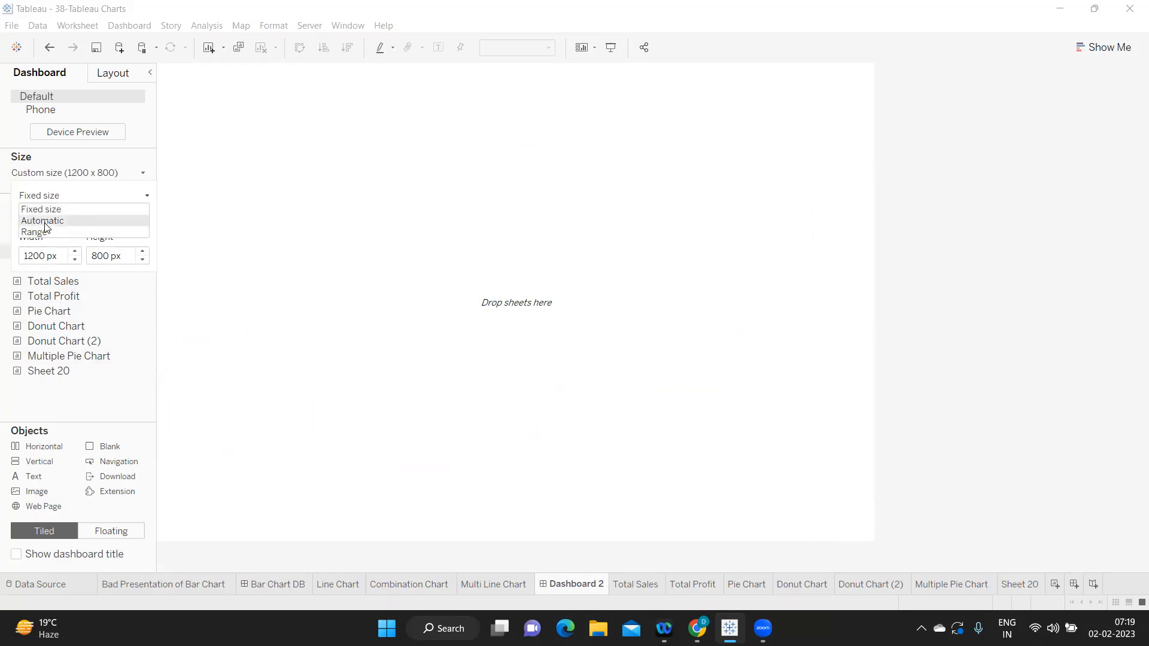
click(90, 170)
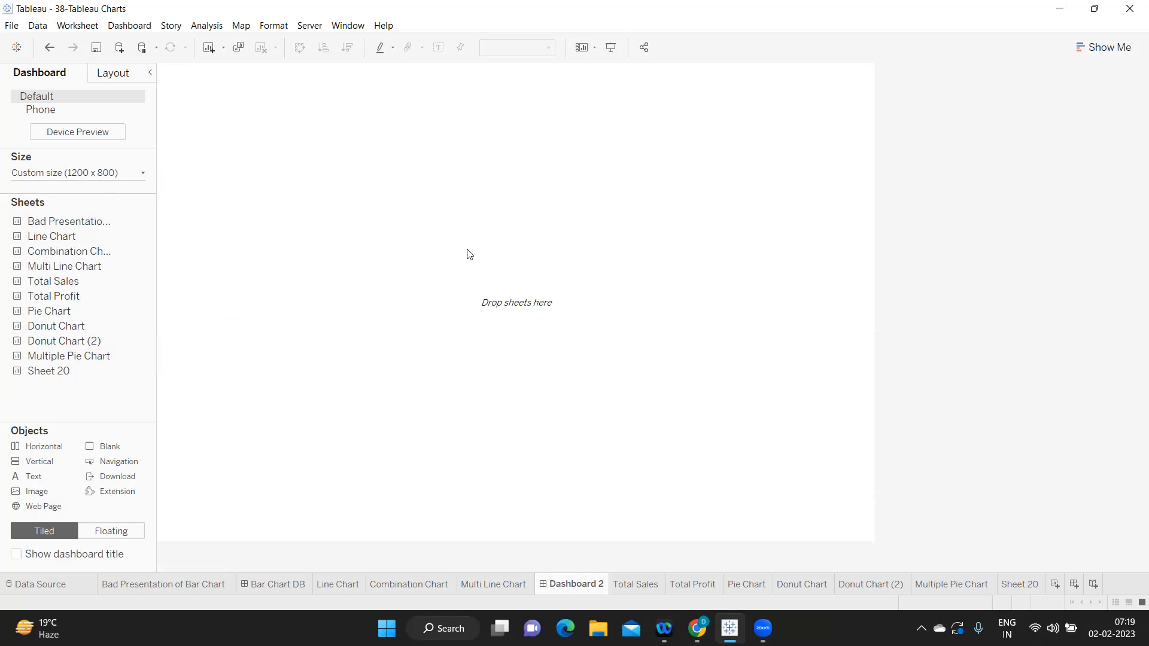
Step: Examine Dashboard 2's sizing settings: the width and height values, the fixed-size presets and the sizing modes
click(68, 173)
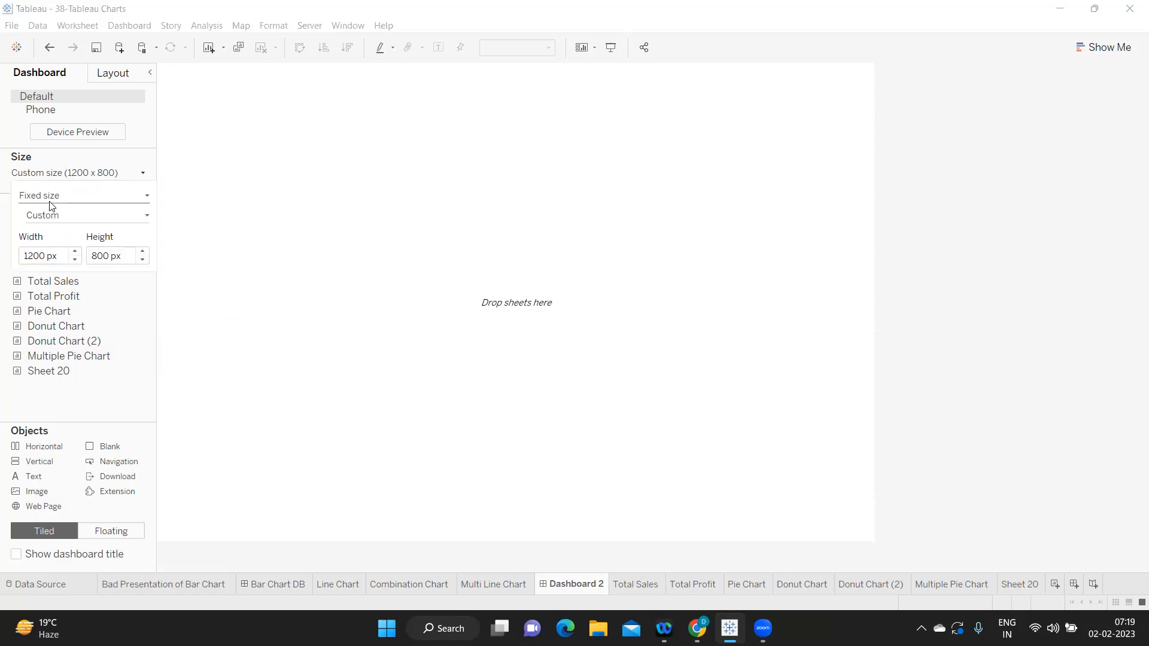
double_click(43, 256)
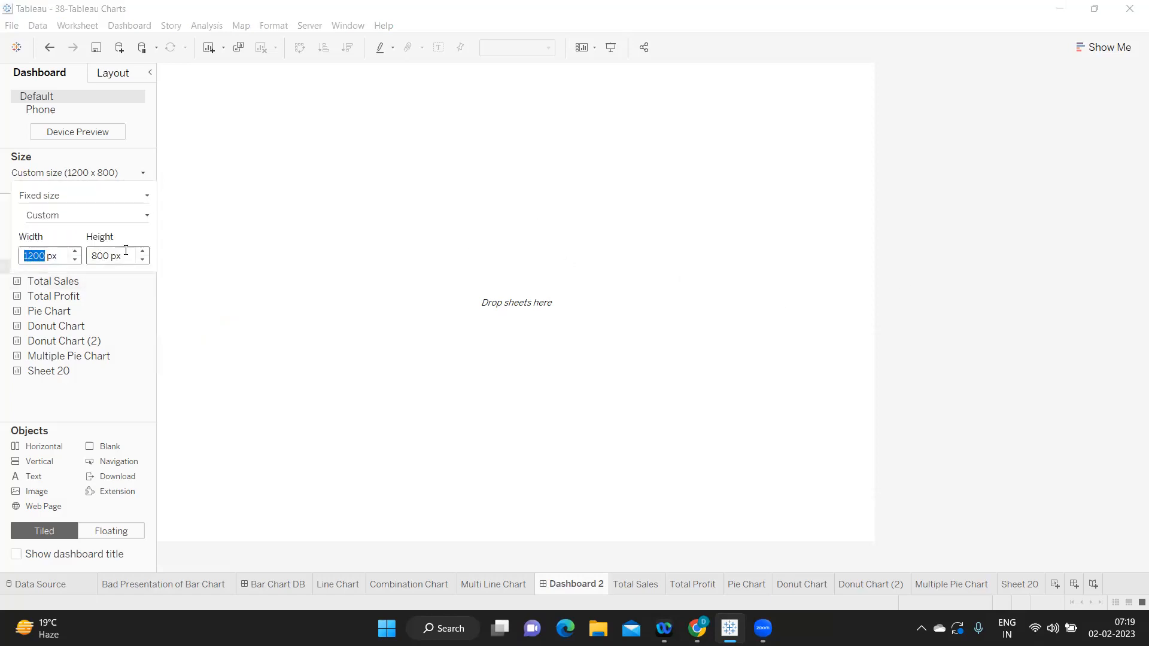
double_click(99, 256)
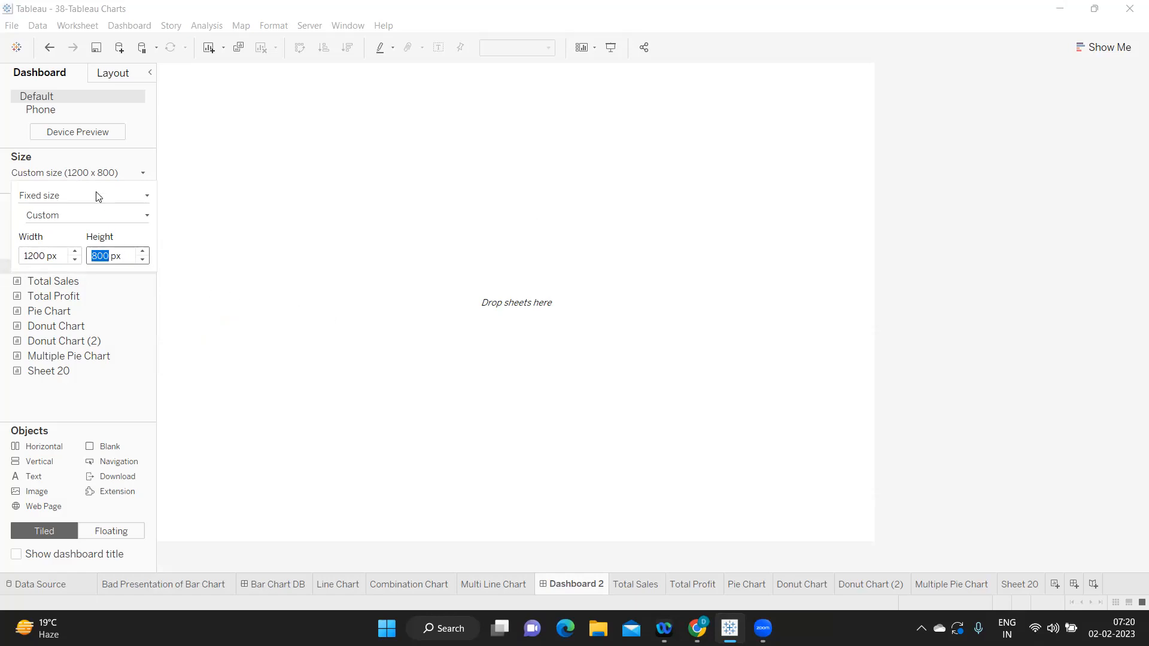
click(90, 217)
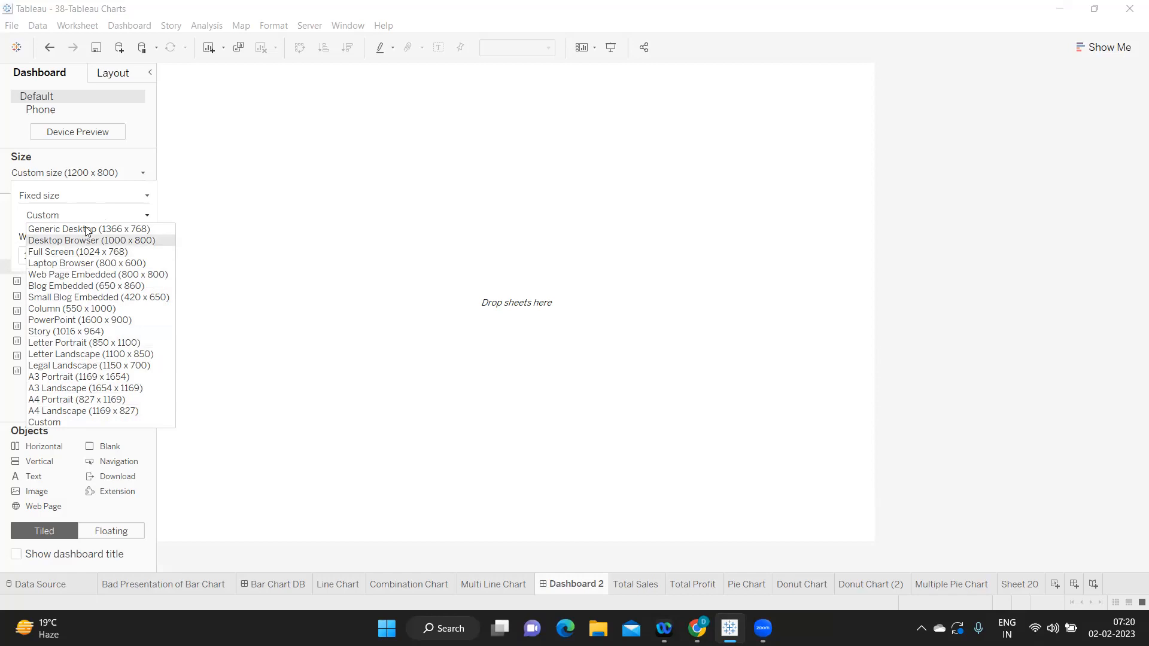
click(98, 194)
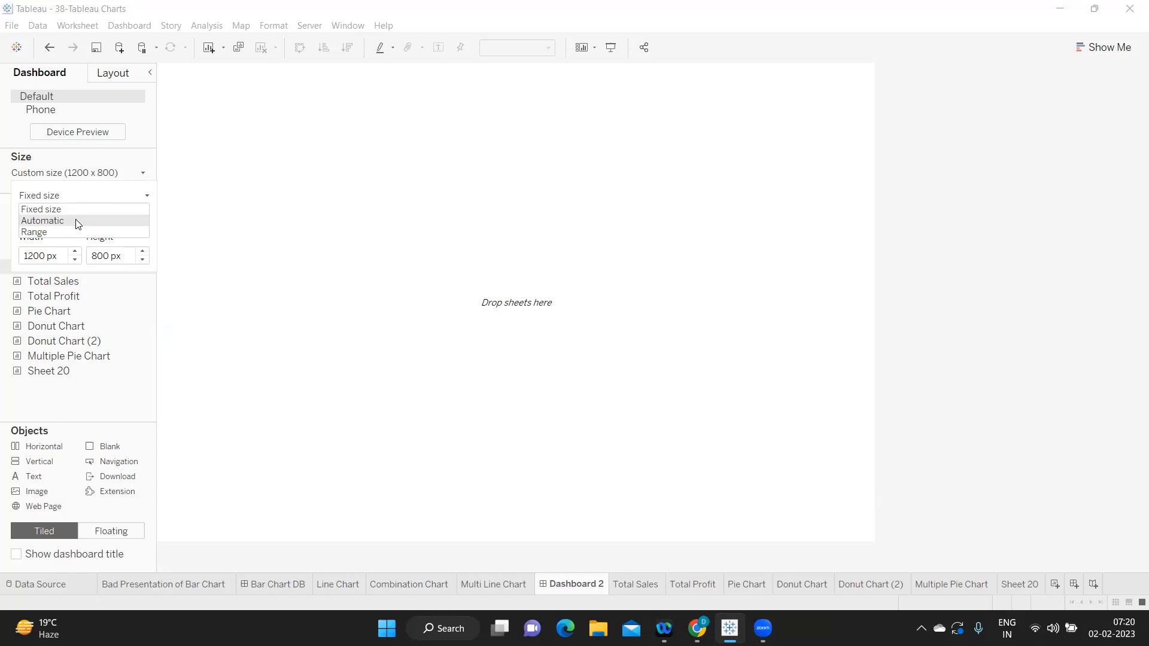
click(383, 263)
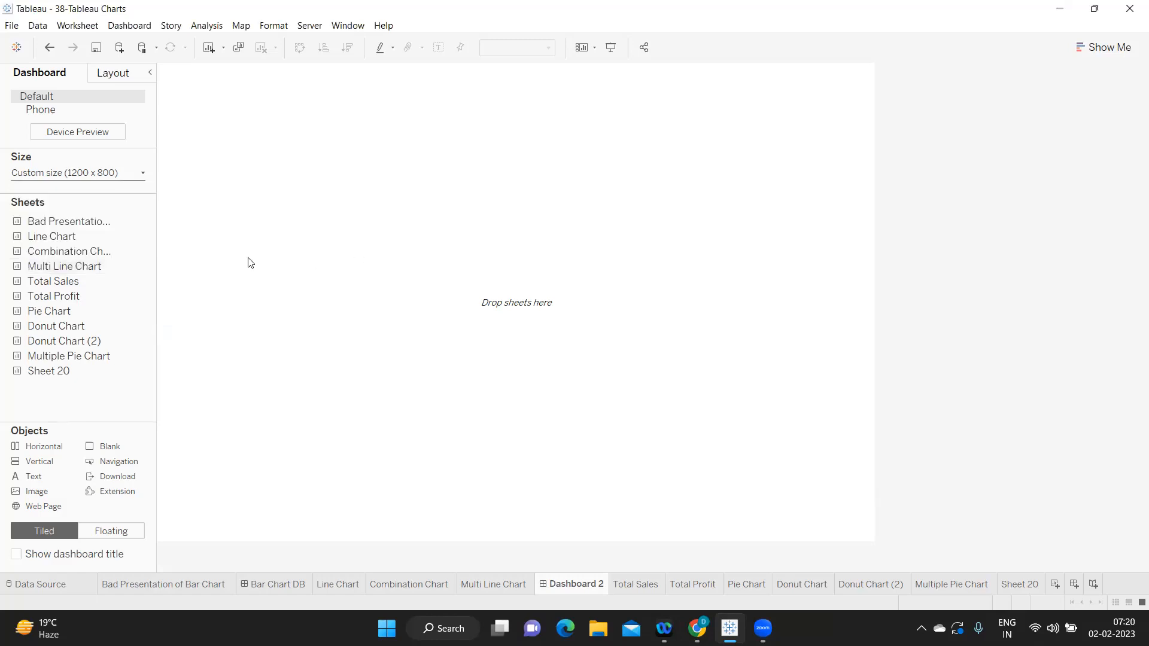
click(72, 173)
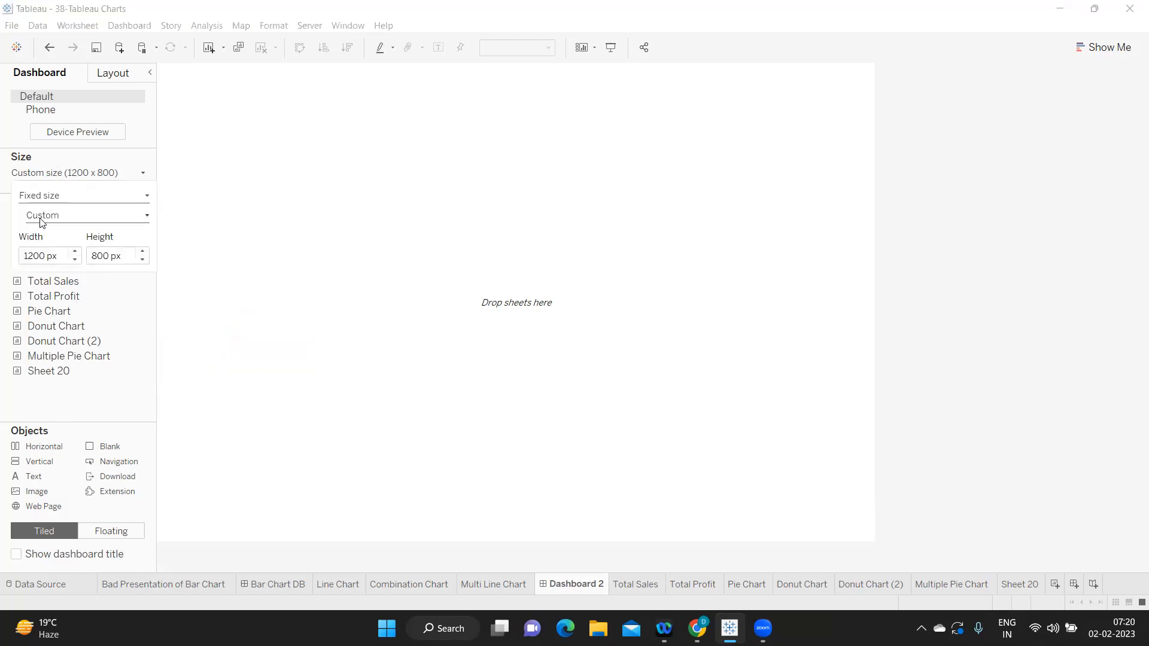
click(72, 171)
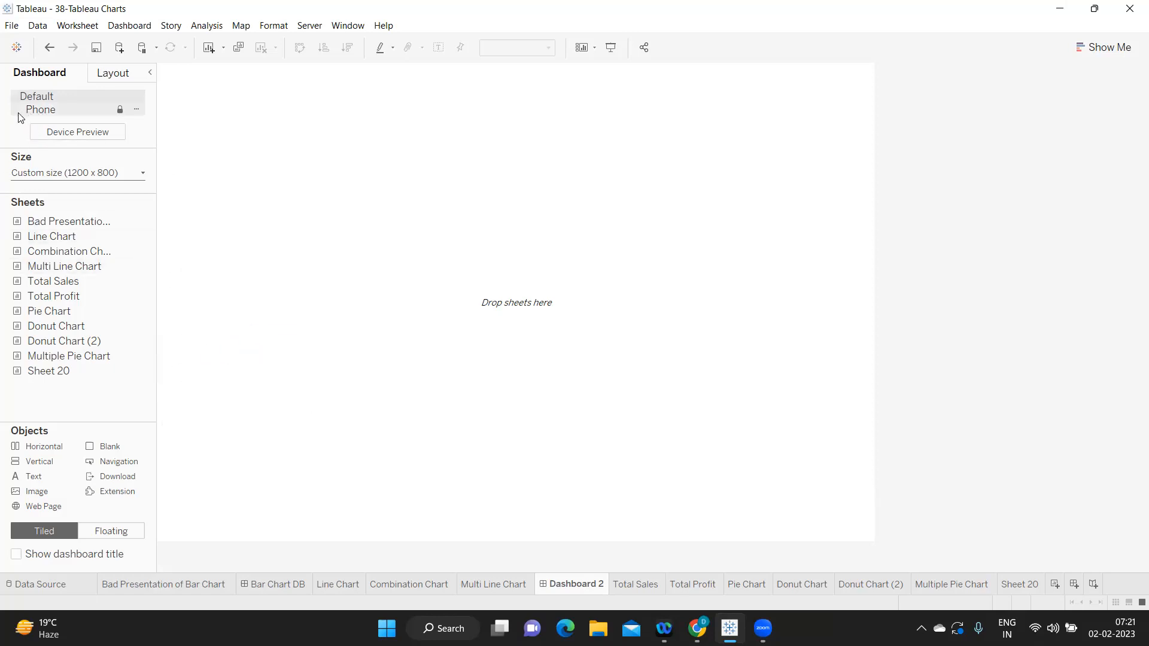
Step: Preview the Phone layout of Dashboard 2 on the iPhone XR, XS Max, 11 Pro Max model and check the available device types
click(136, 112)
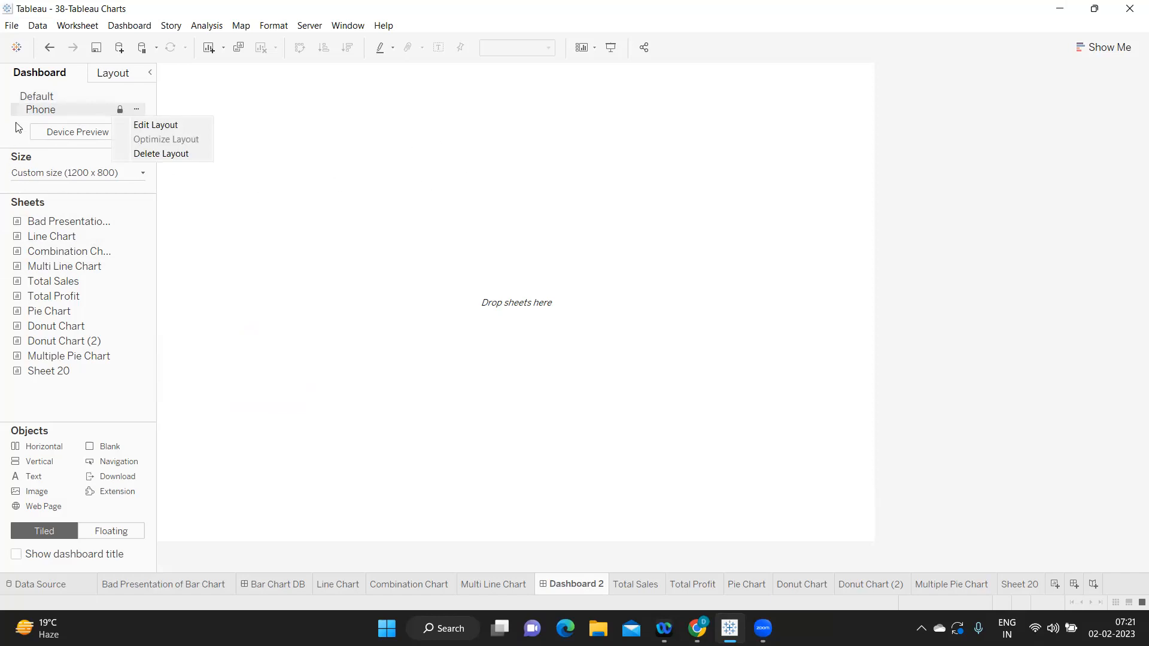
click(39, 113)
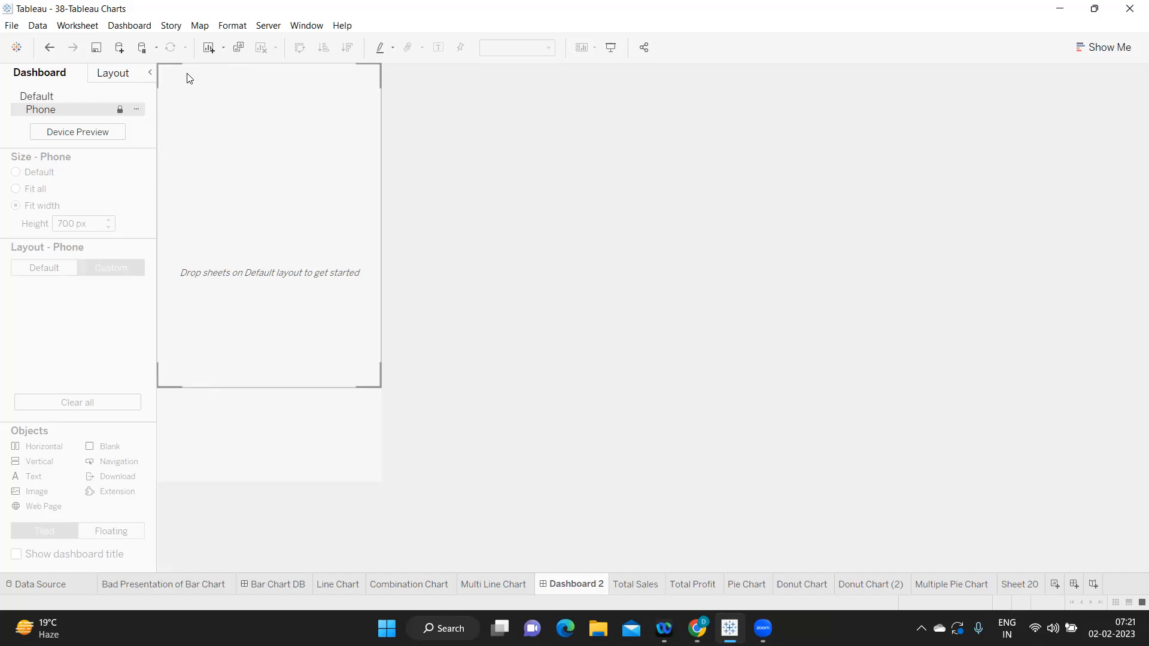
click(67, 132)
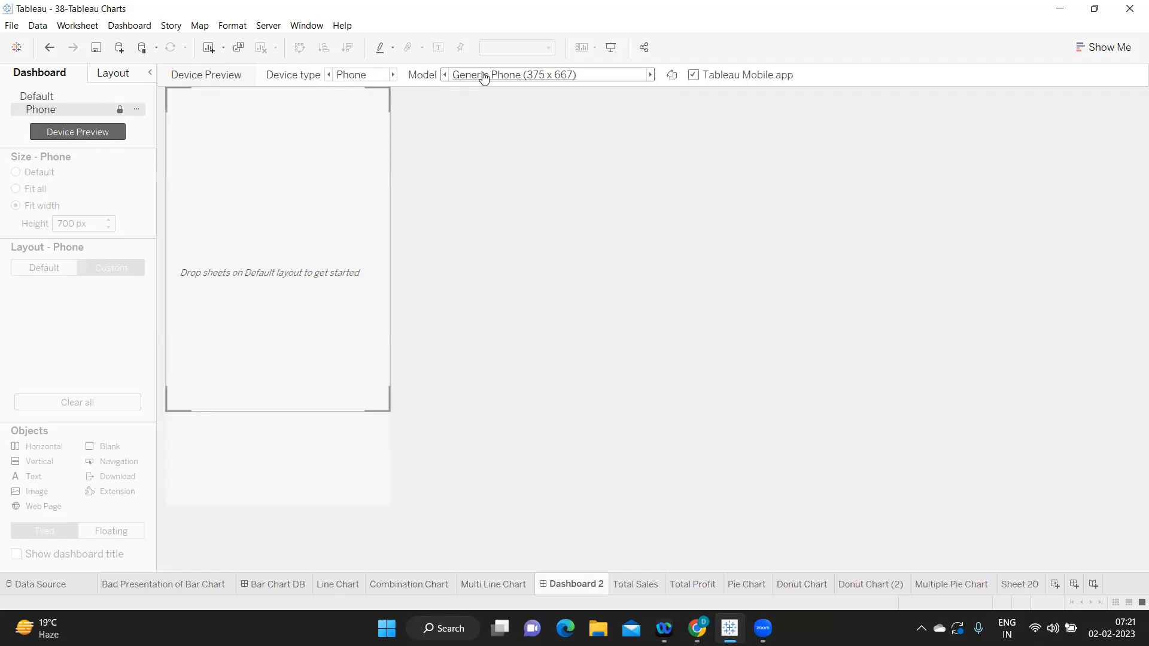
click(506, 75)
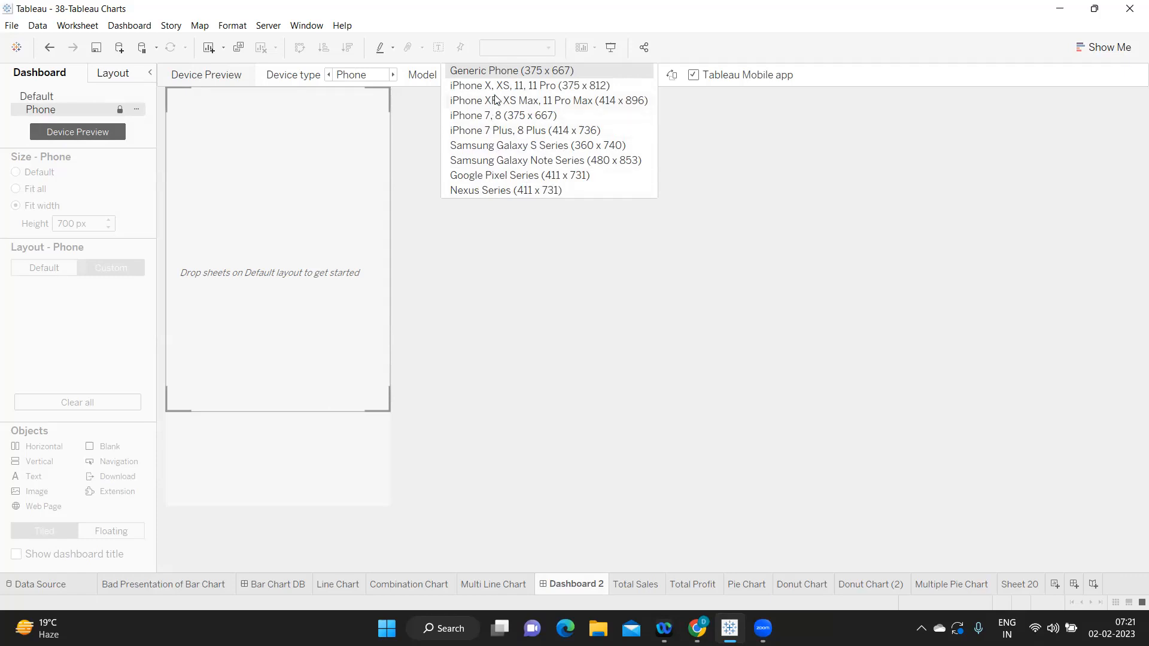
click(559, 100)
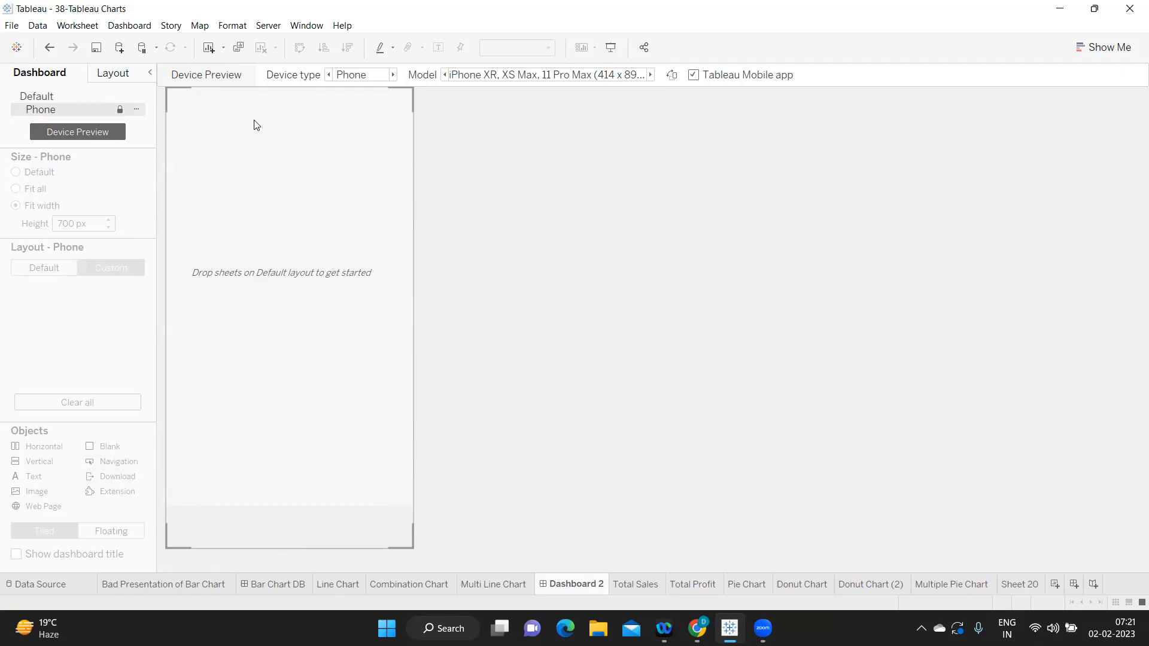
click(362, 81)
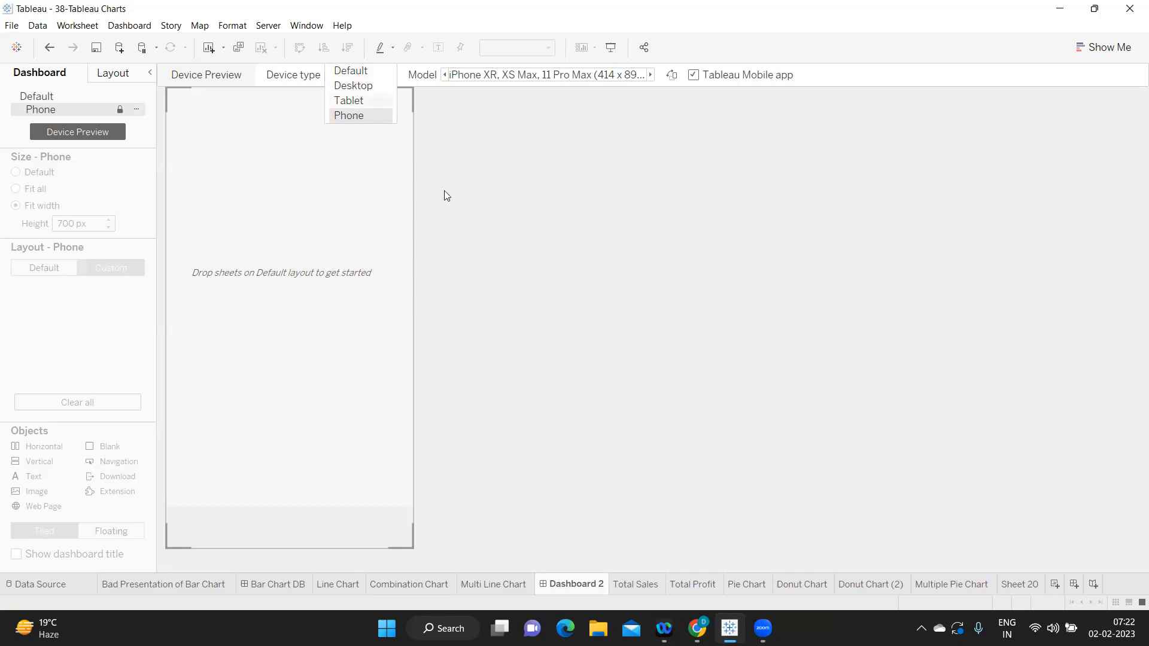
click(506, 226)
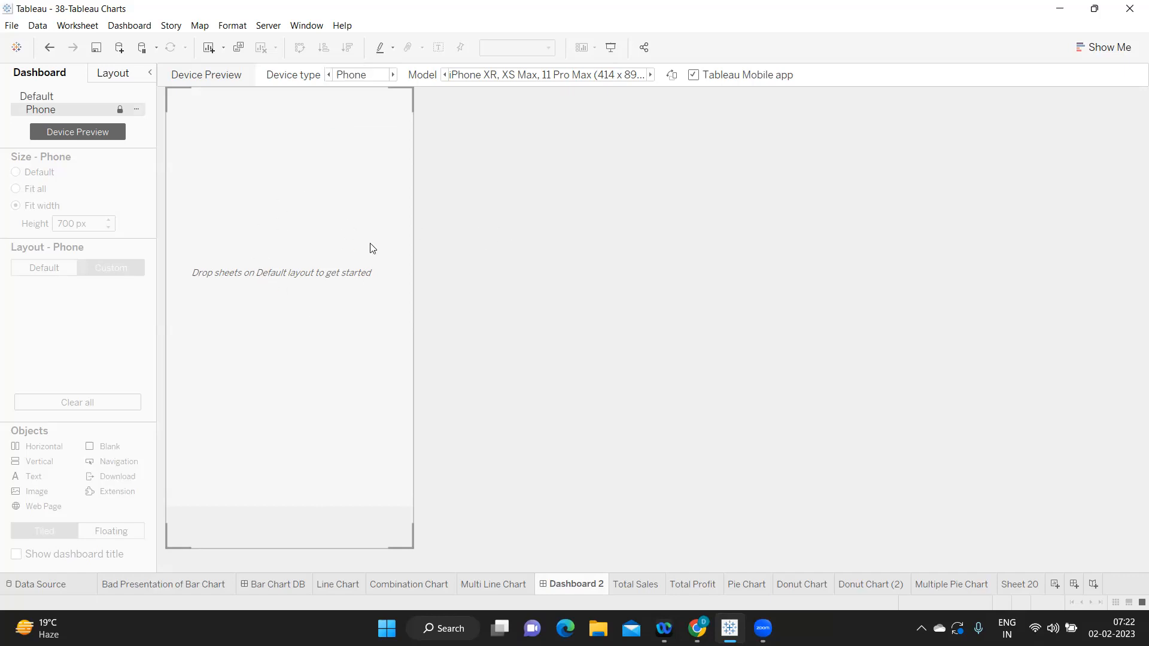
Step: Compare the Default and Phone layouts of Dashboard 2, finishing on the Default layout
click(43, 99)
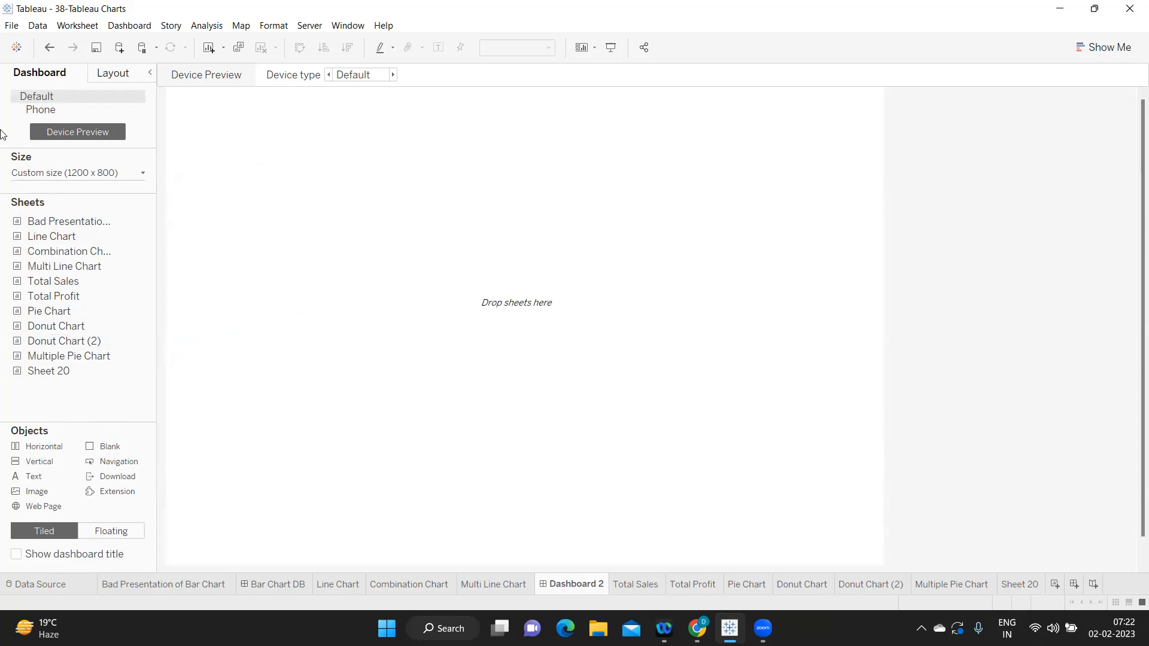
click(38, 108)
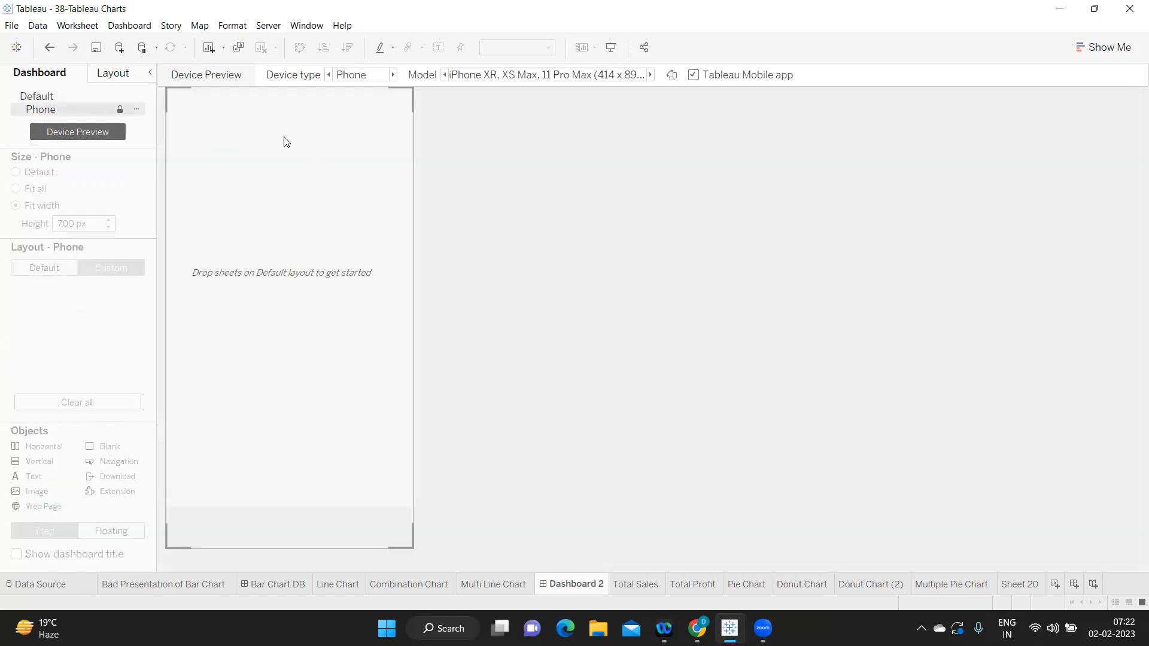
click(27, 96)
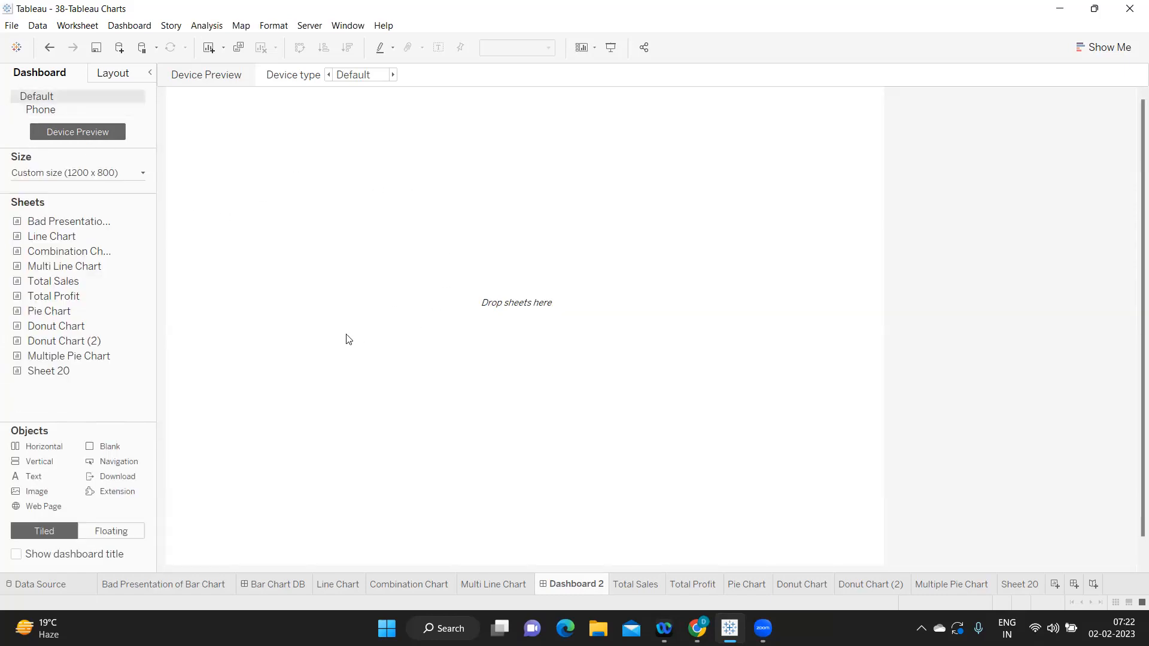
click(30, 110)
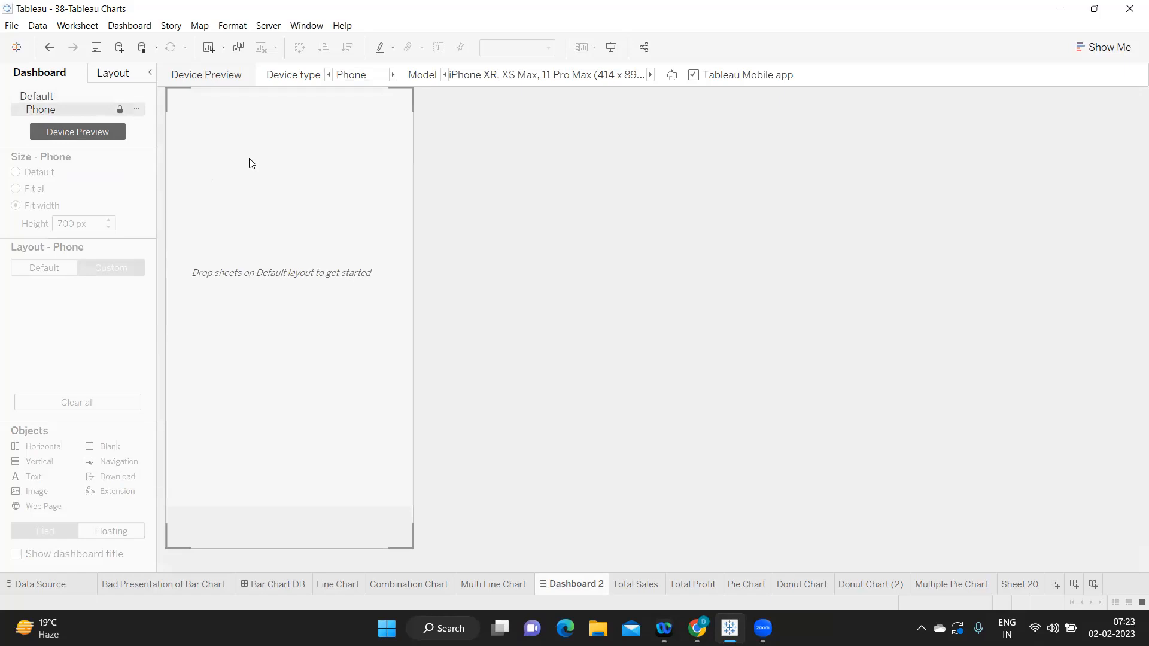
click(49, 97)
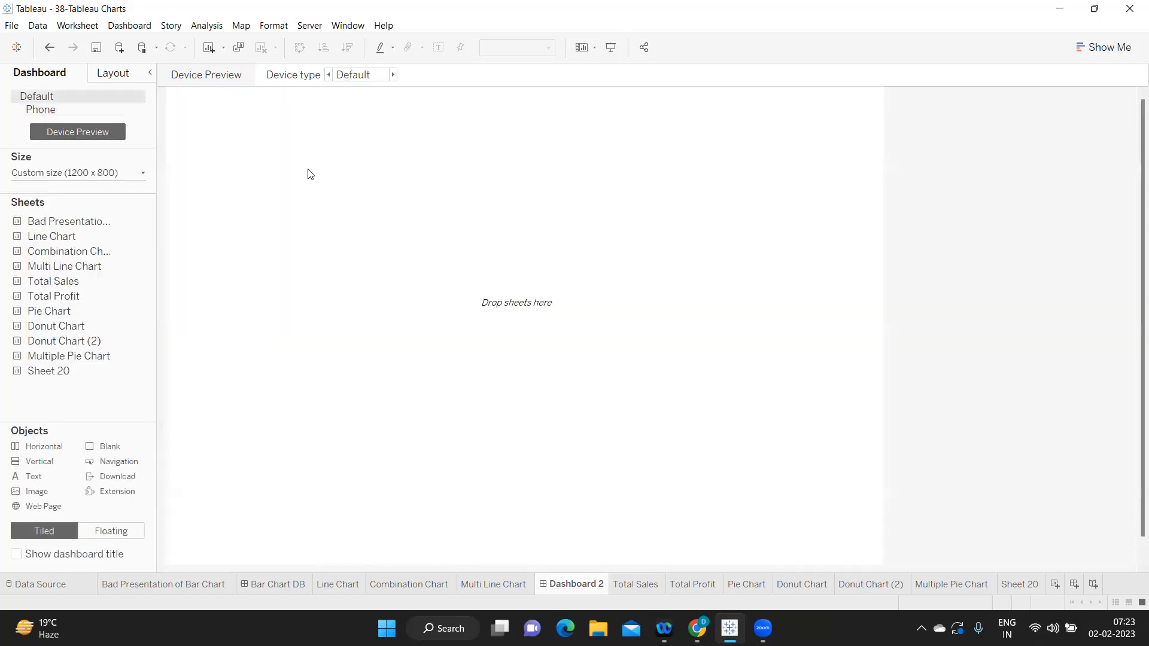
click(39, 110)
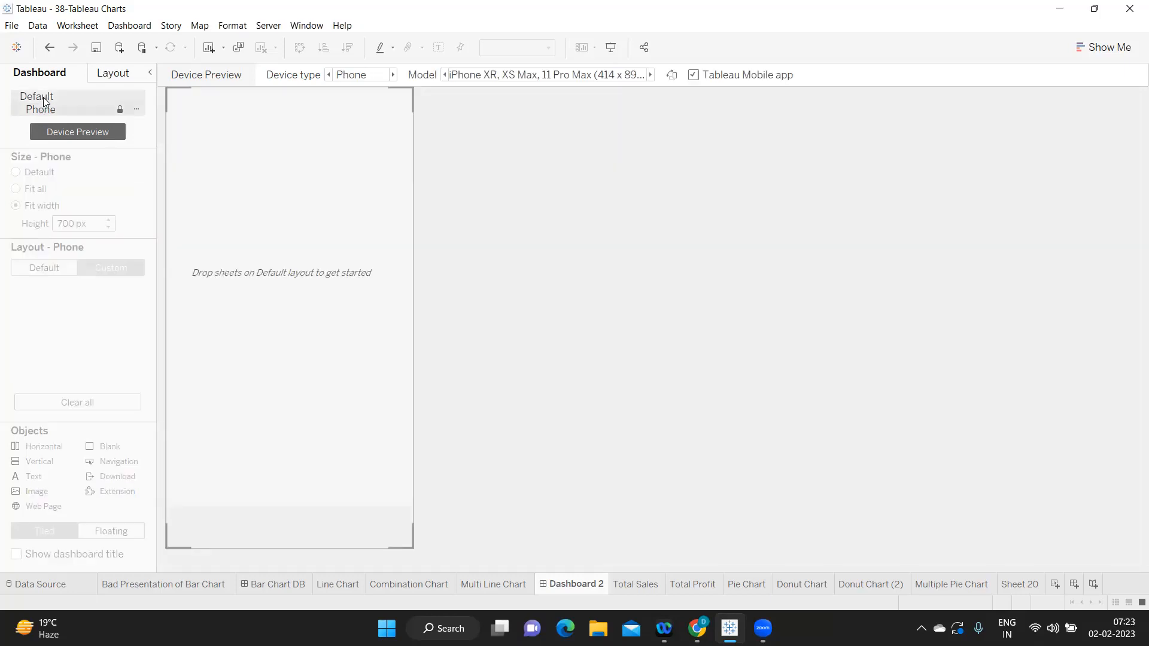
click(45, 102)
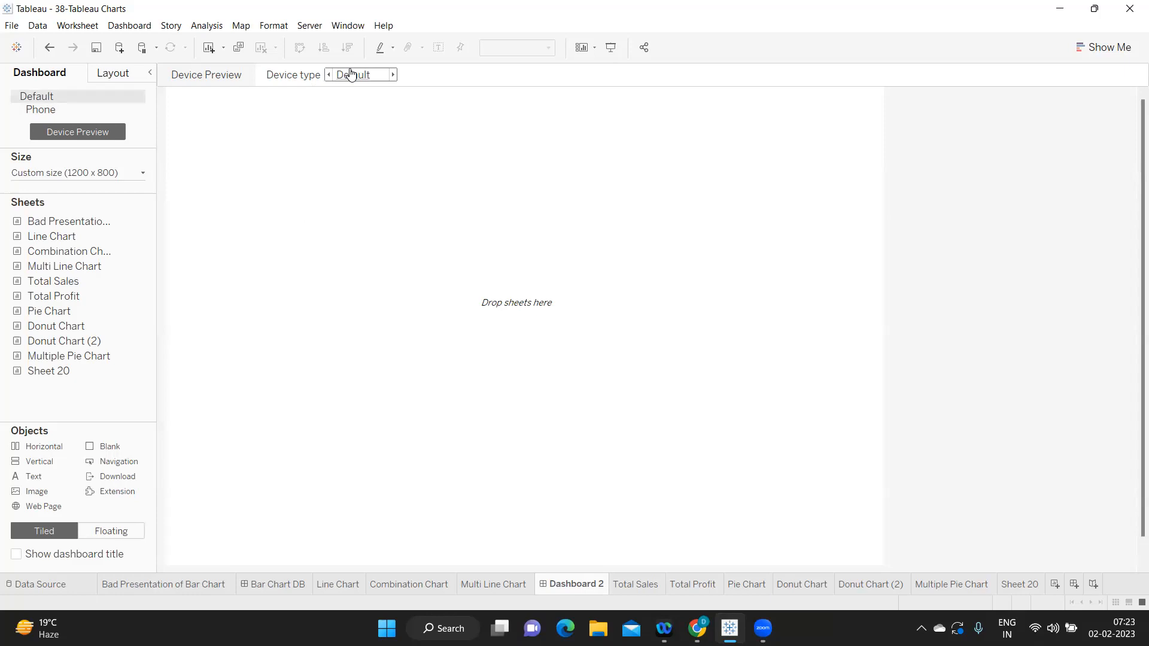
Step: Set the fixed size of Dashboard 2 to 1400 px wide and 900 px high
click(73, 173)
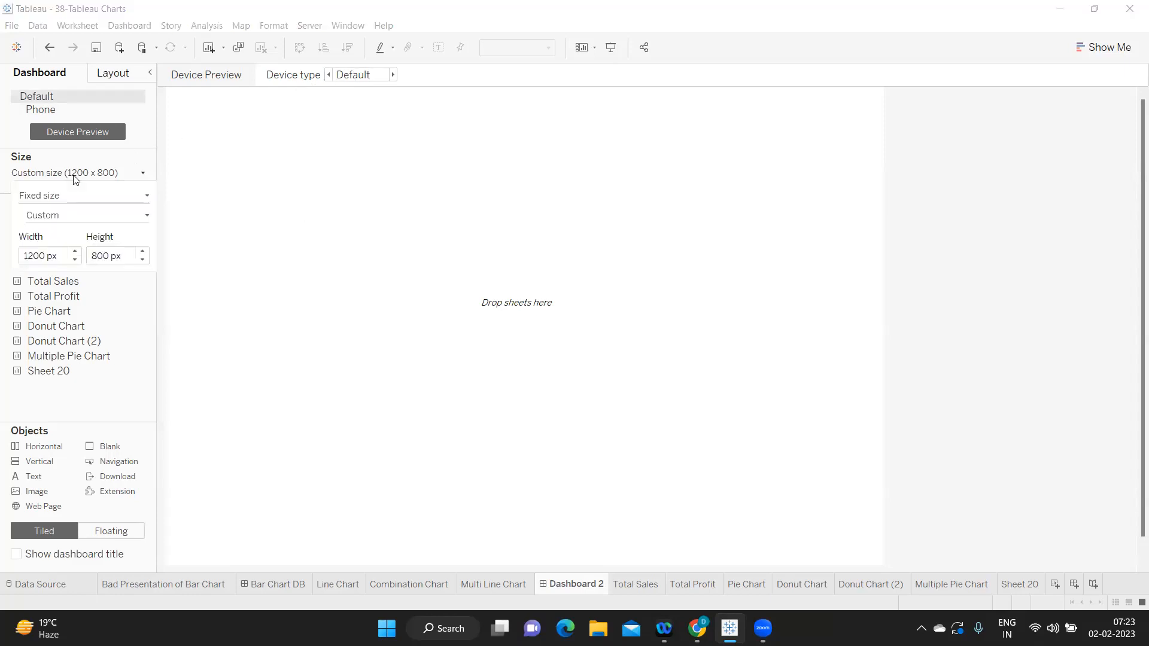
click(75, 252)
click(76, 252)
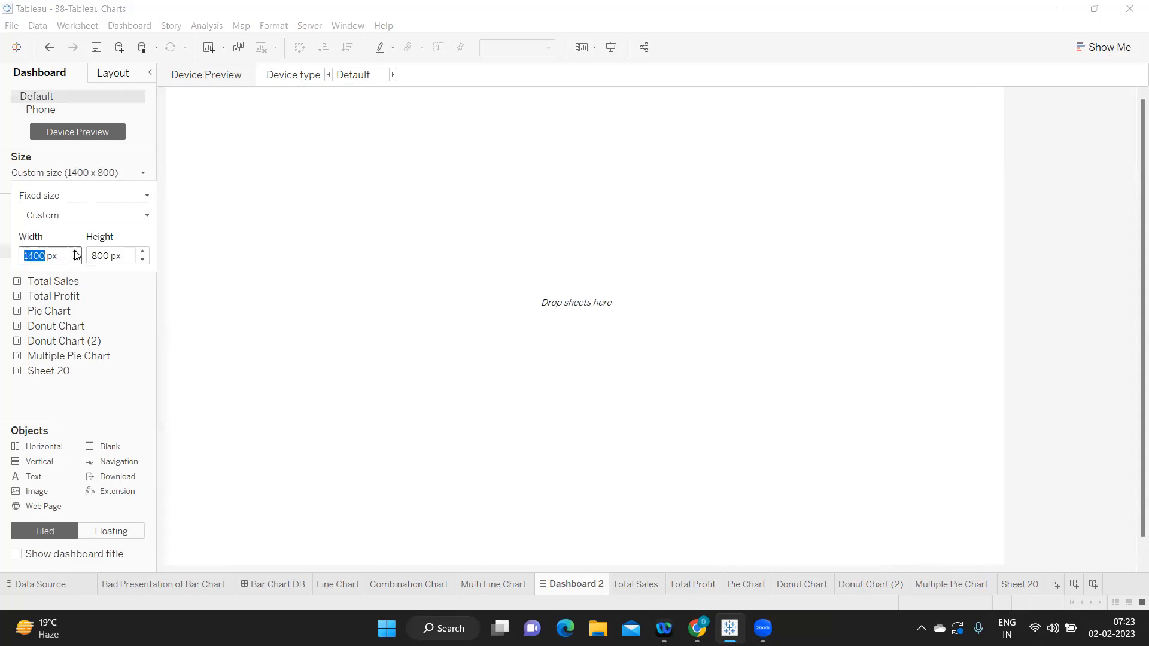
click(143, 251)
click(142, 252)
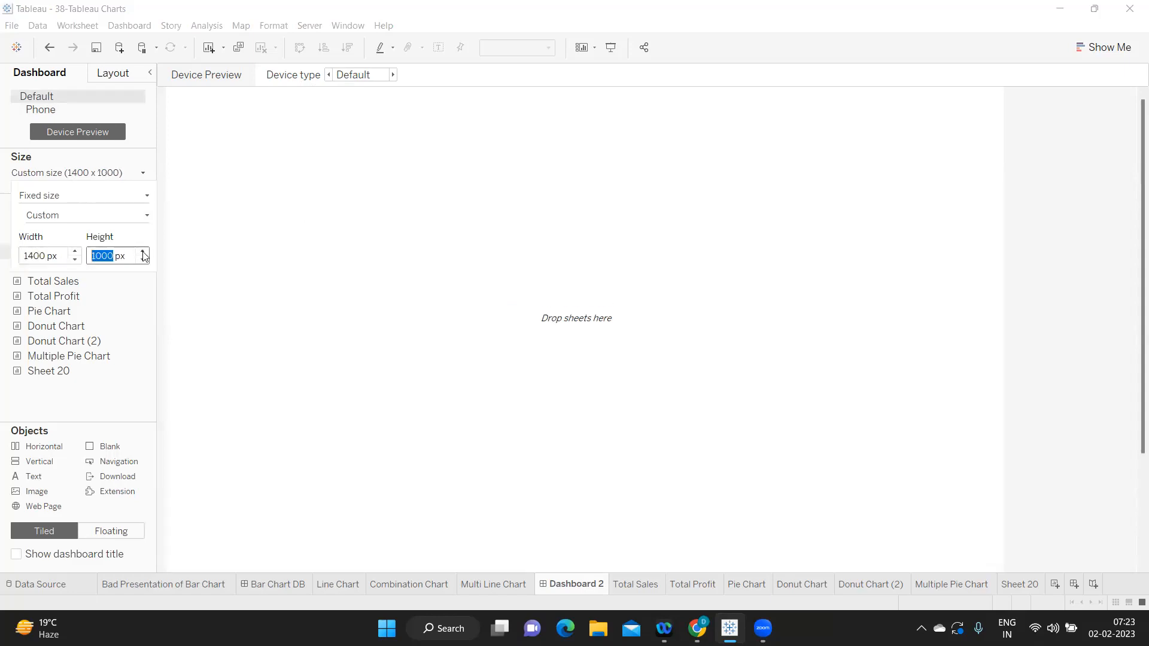
click(143, 259)
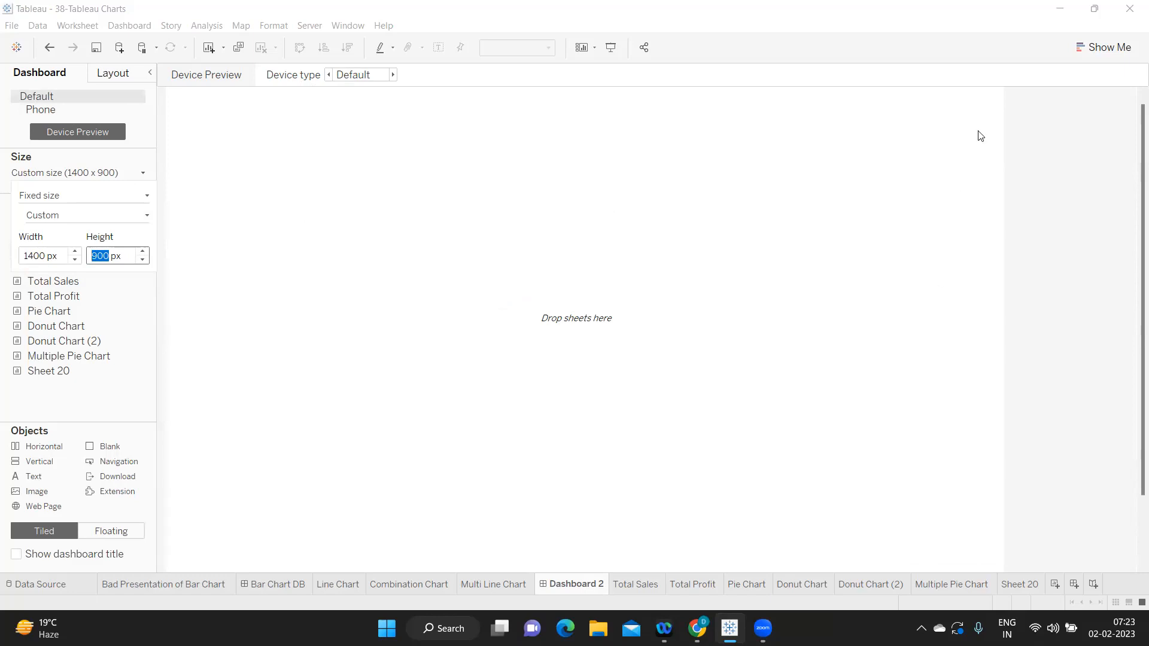
Step: Reduce the window from full screen and preview Dashboard 2 in presentation mode before returning to editing
click(1094, 9)
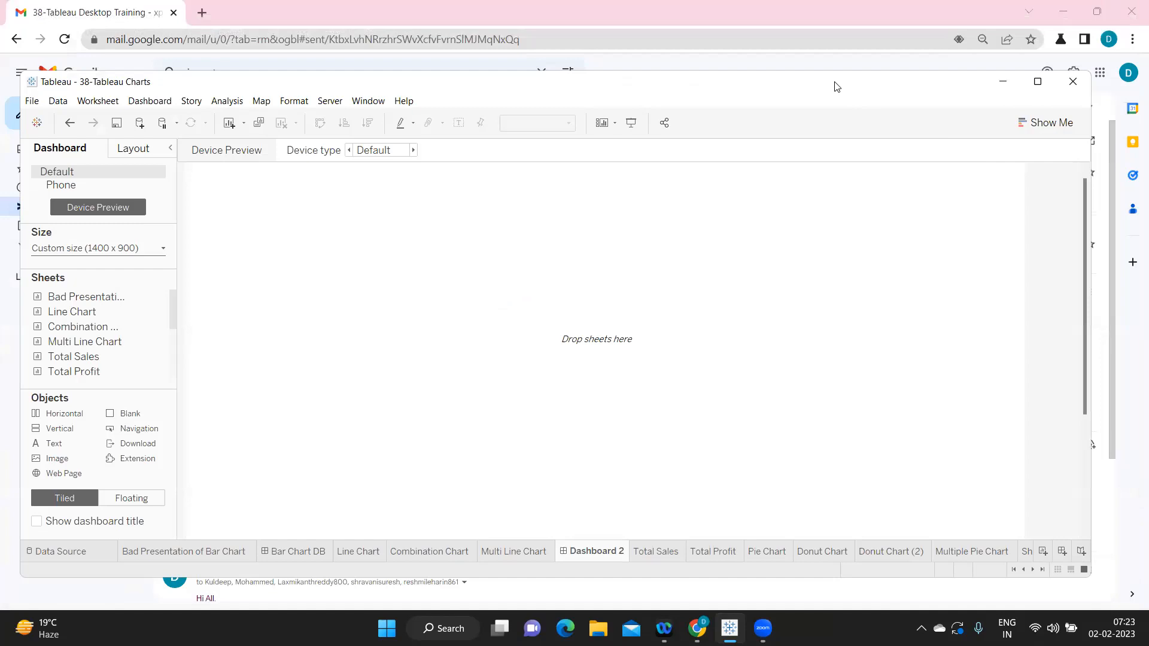
drag(836, 87, 745, 80)
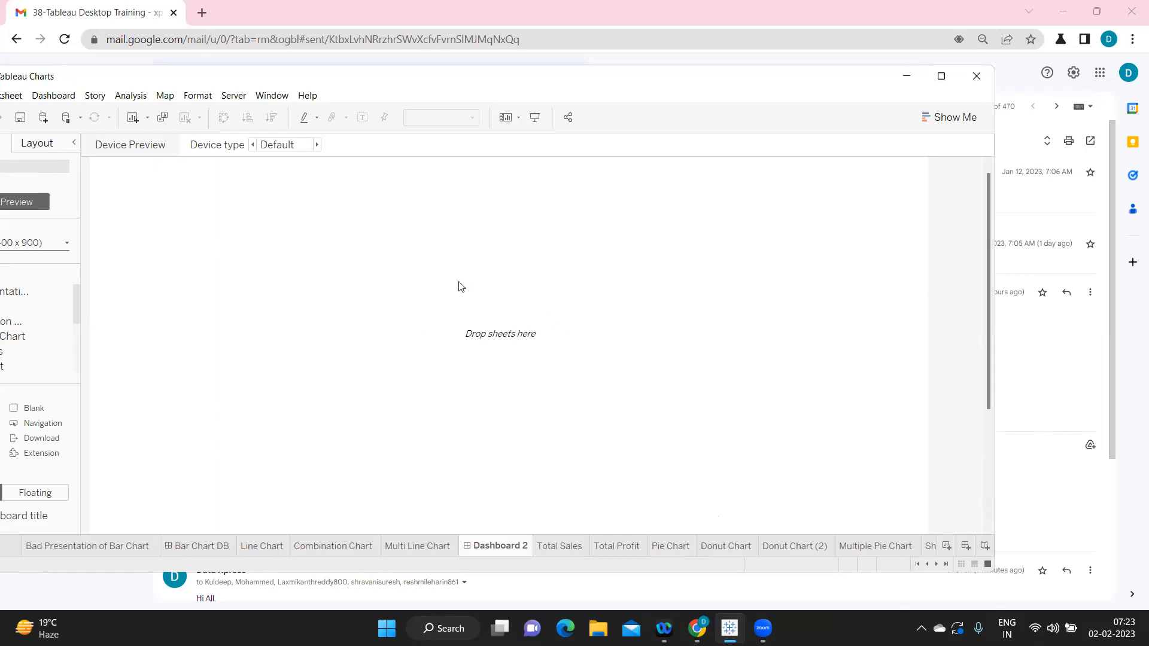
click(534, 122)
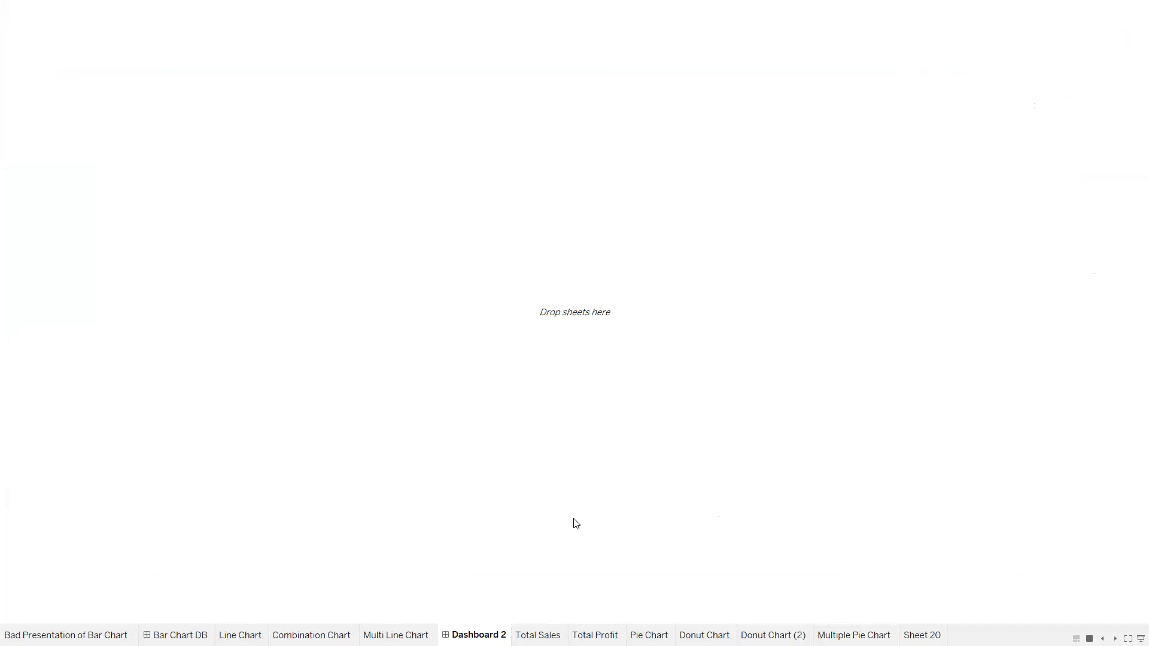
key(Escape)
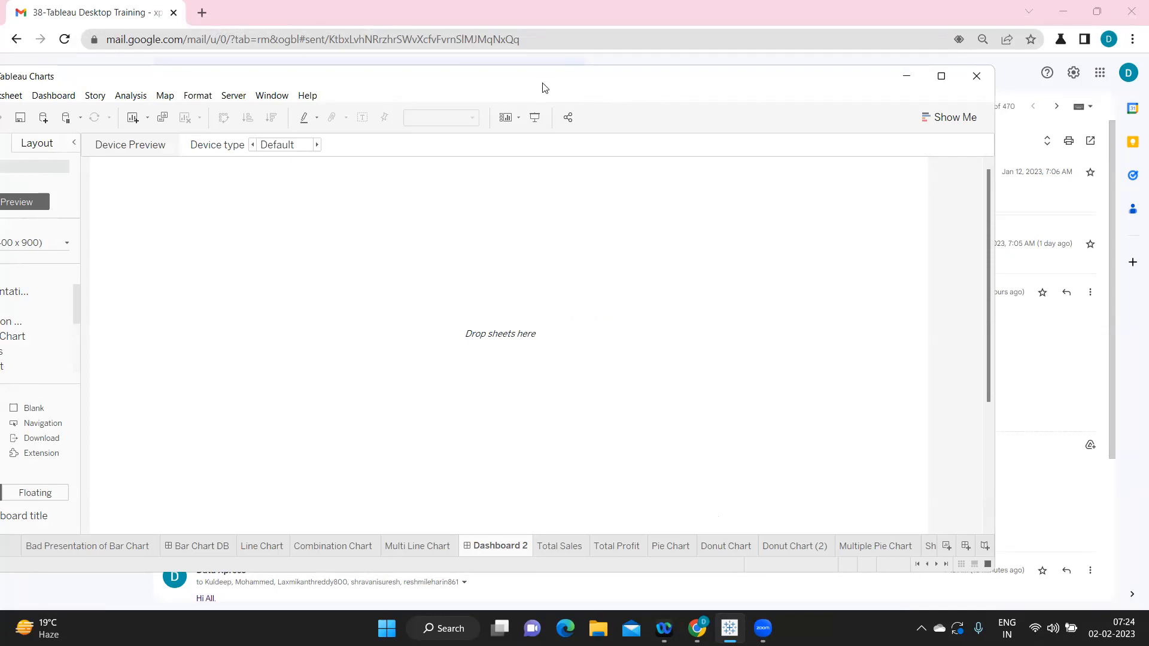
drag(543, 88, 645, 86)
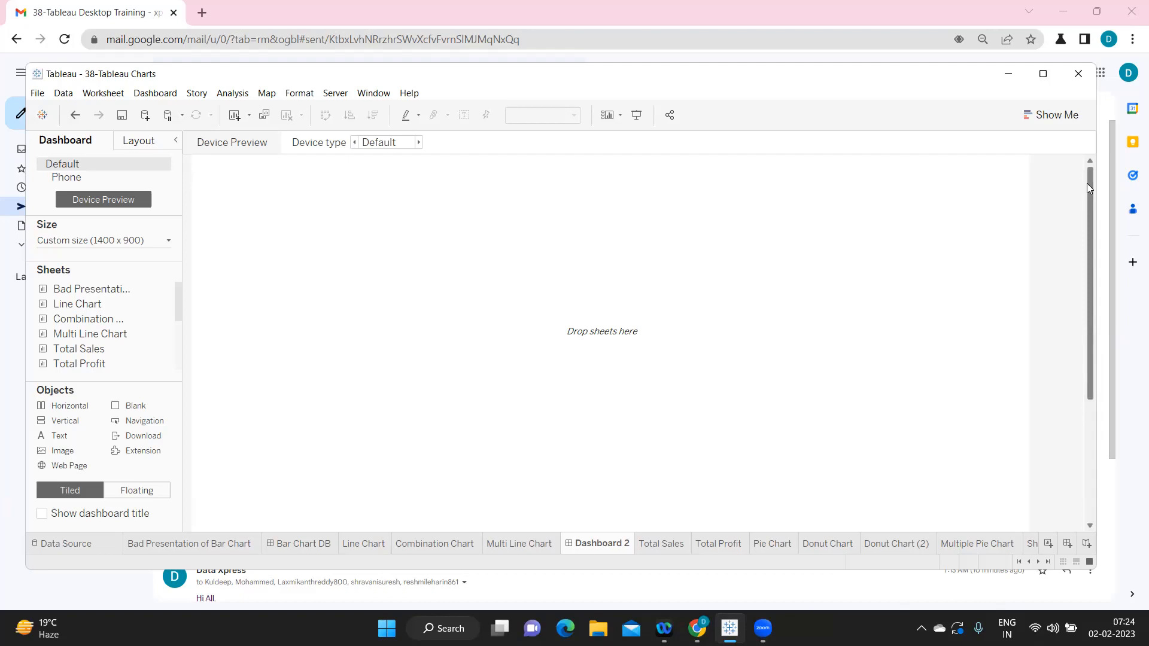
Step: Add a floating text object near the dashboard's upper-left corner reading "Name of your Dashboard - Name of your Report"
click(135, 496)
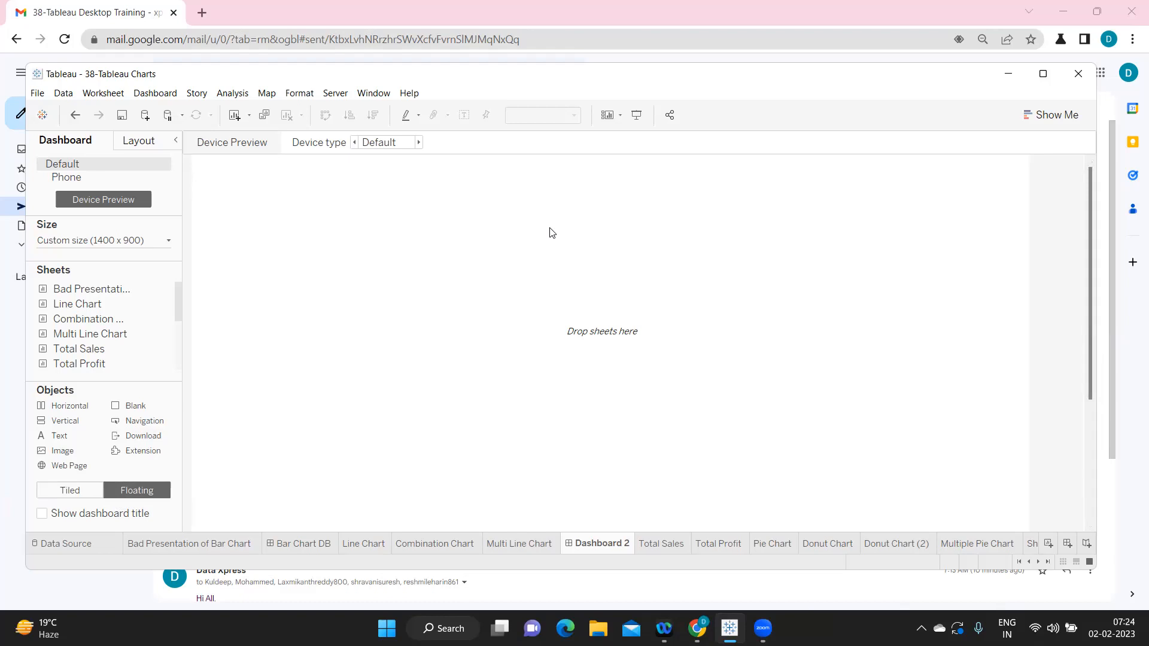
drag(69, 438, 245, 161)
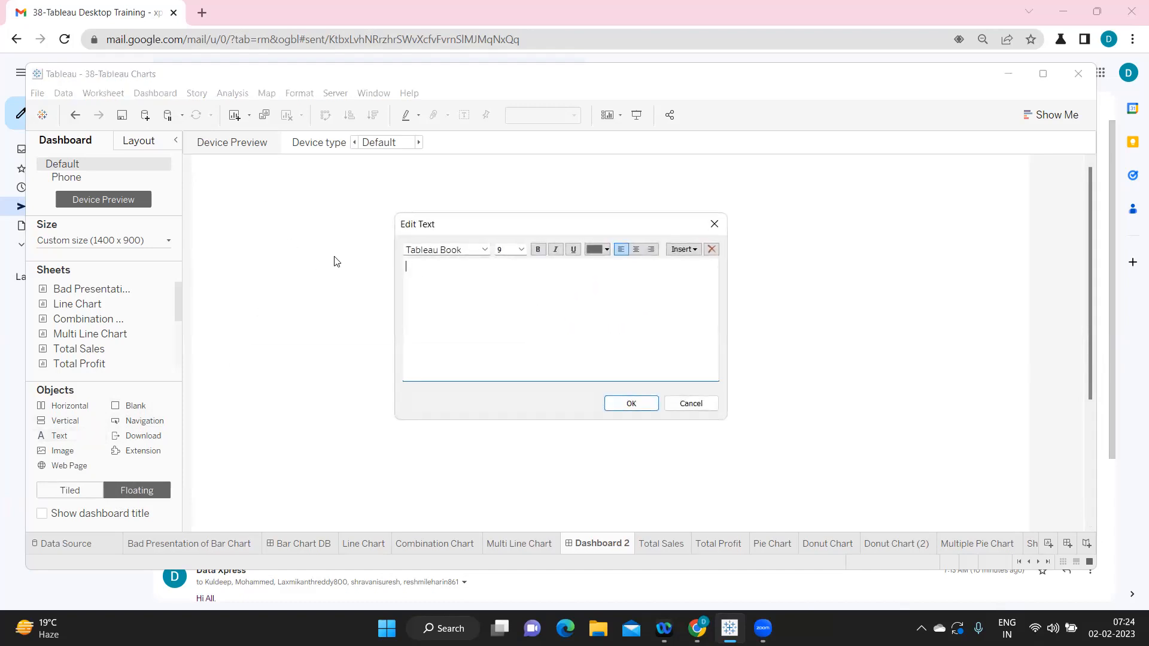
text(Name of your Dashboard - Name of your P)
text(eport)
double_click(555, 268)
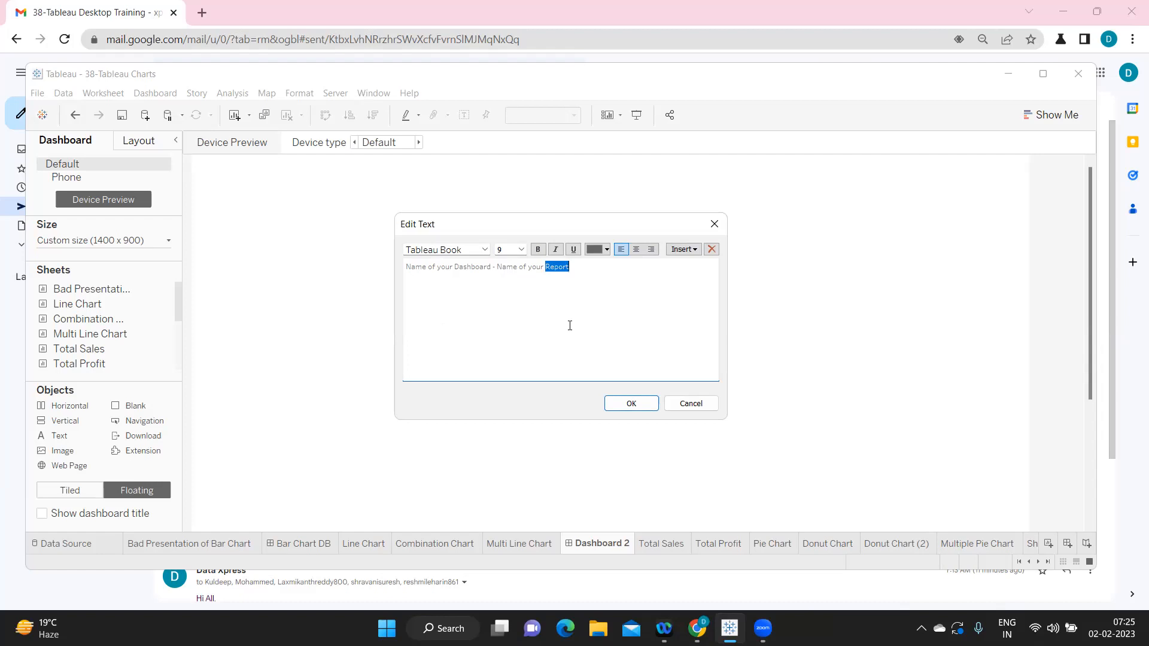
double_click(475, 266)
triple_click(556, 267)
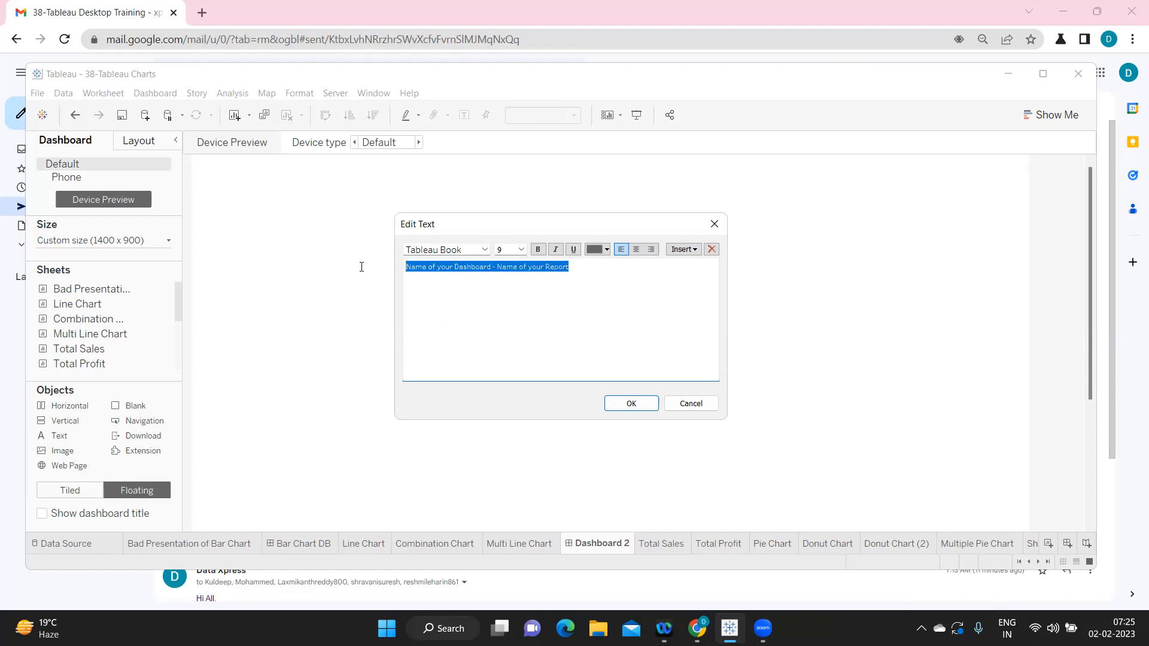
click(475, 266)
drag(590, 263, 407, 261)
click(411, 274)
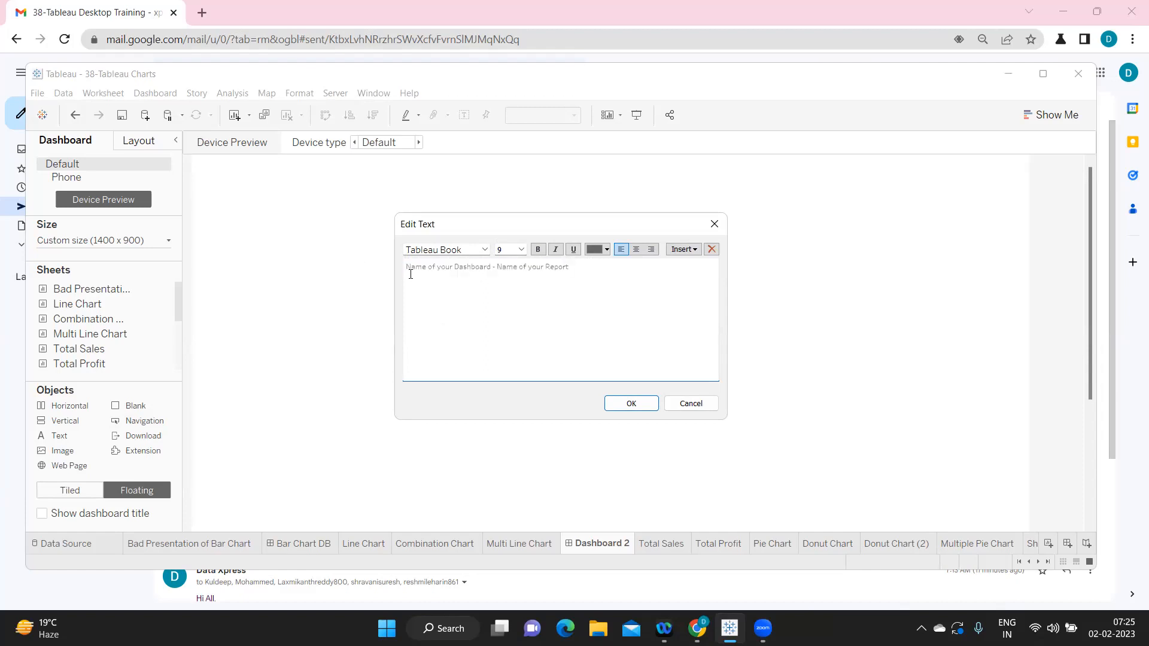
Step: Replace the placeholder wording of the text object with "Line Chart Dashboard"
drag(596, 271, 495, 267)
key(BackSpace)
drag(501, 268, 329, 260)
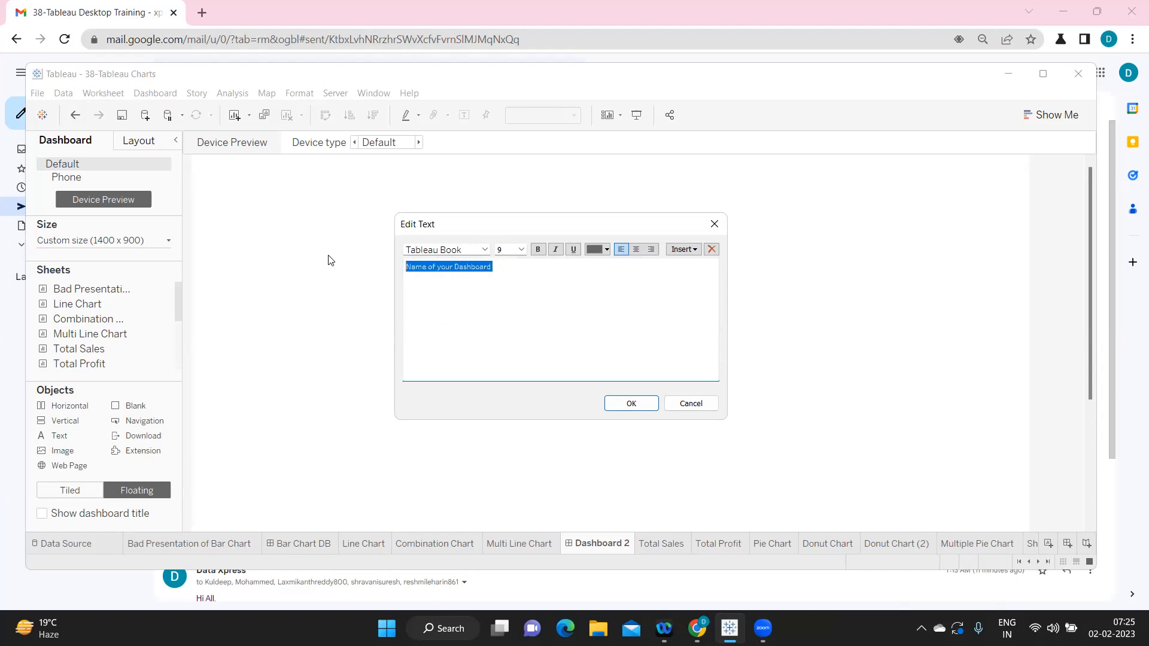
text(Line Chart)
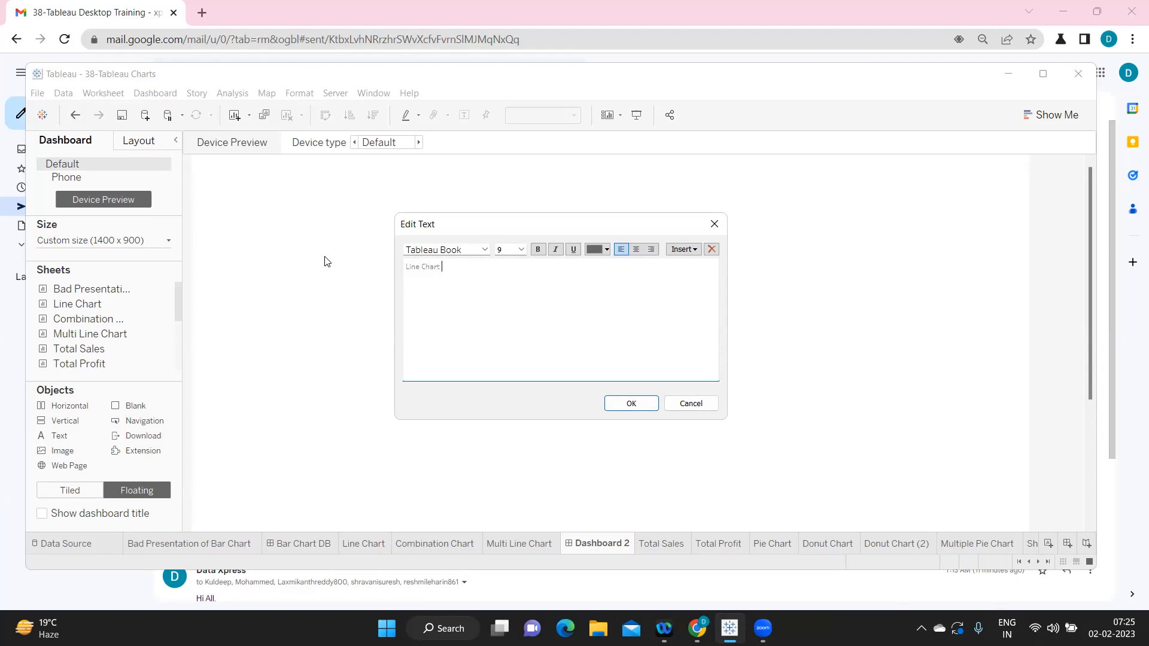
text( Dashboard)
Step: Format the whole "Line Chart Dashboard" title as bold, centred, black text in the Tableau Bold font
key(ctrl+a)
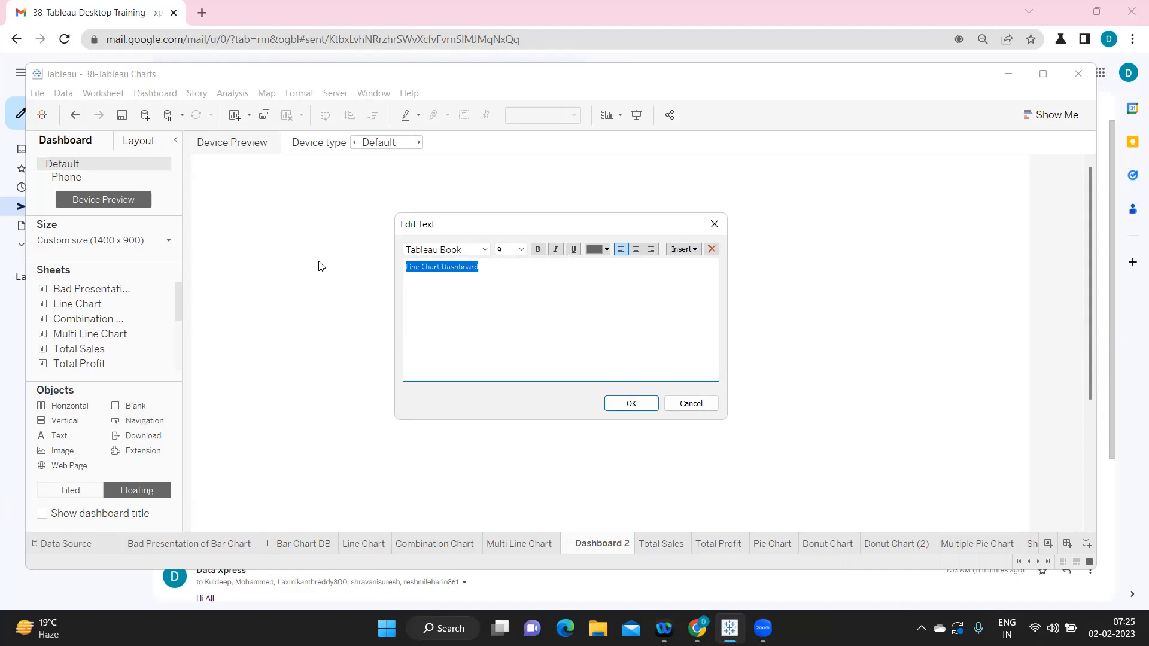
click(538, 249)
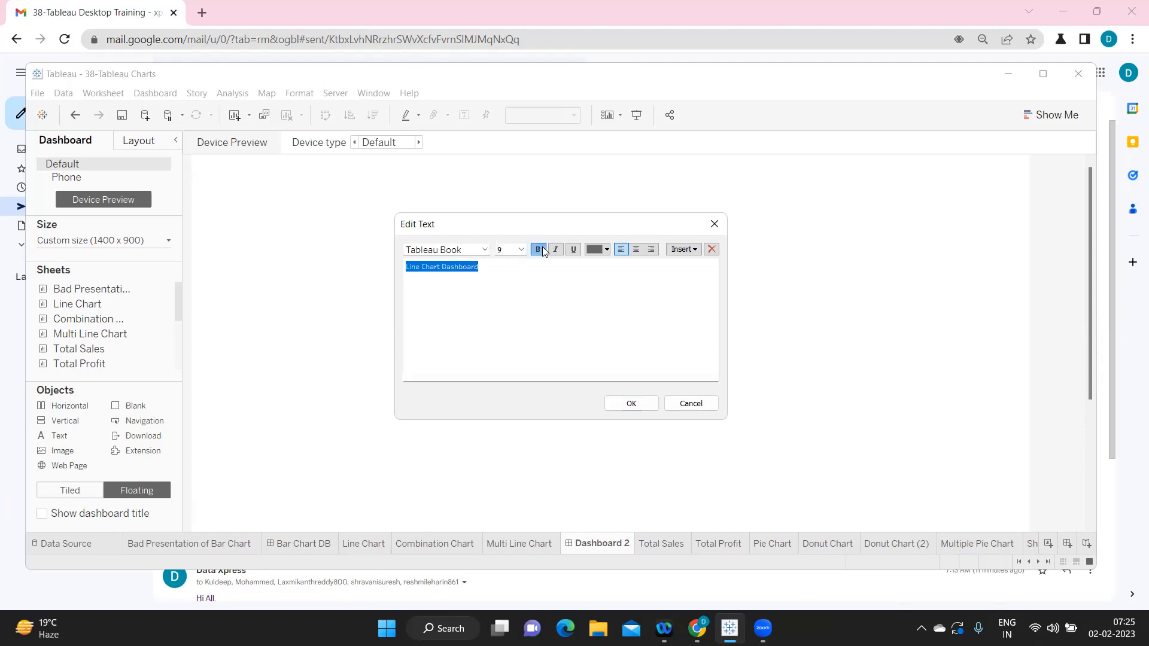
click(636, 249)
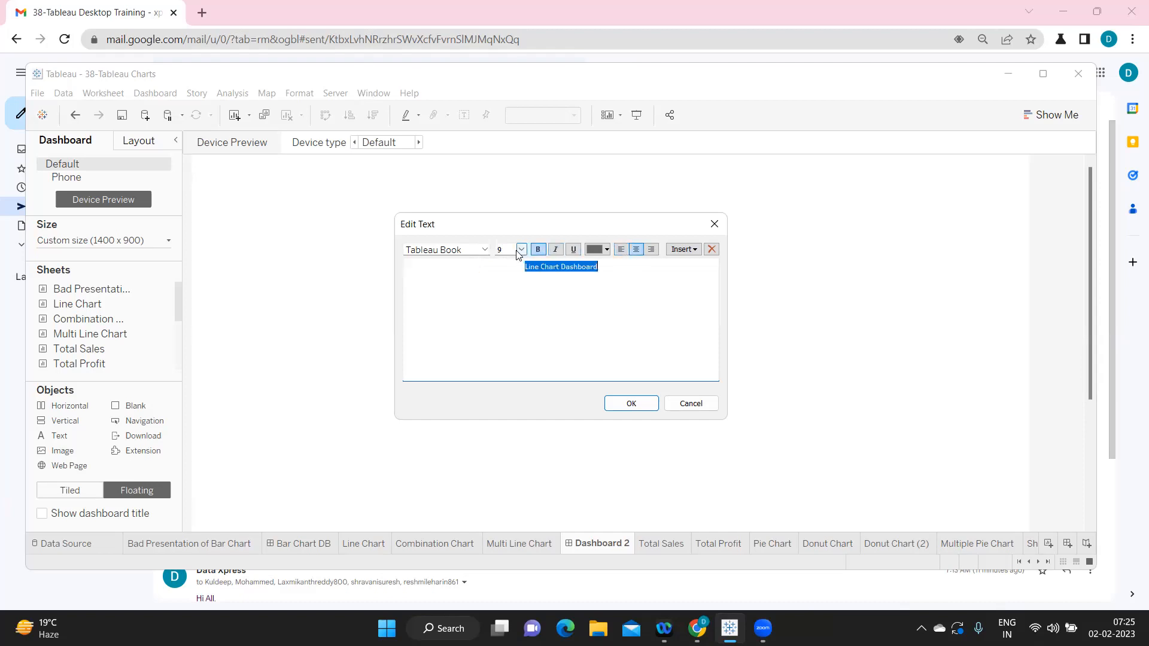
click(485, 249)
click(458, 270)
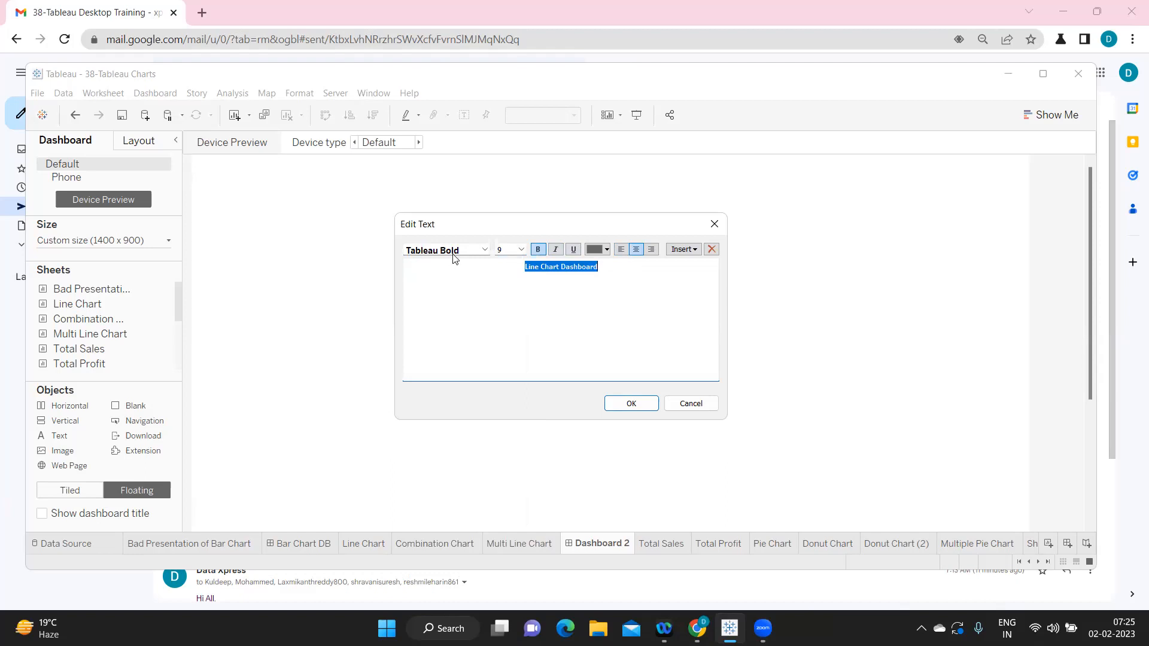
click(485, 250)
click(485, 250)
click(521, 249)
click(507, 271)
click(597, 249)
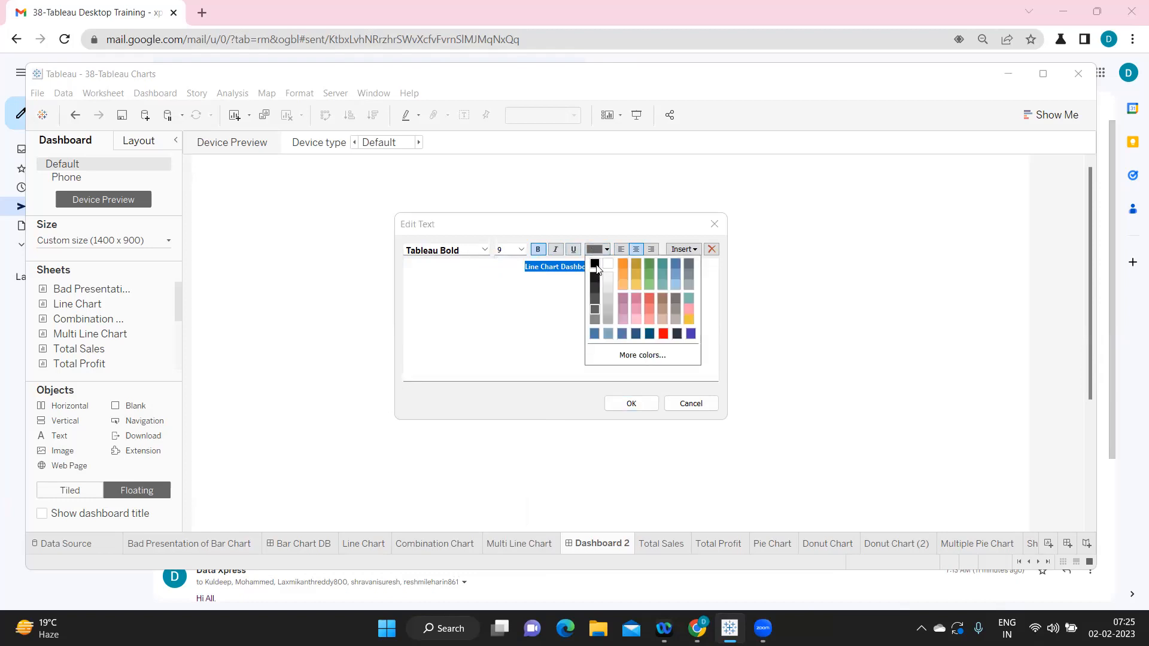
click(593, 263)
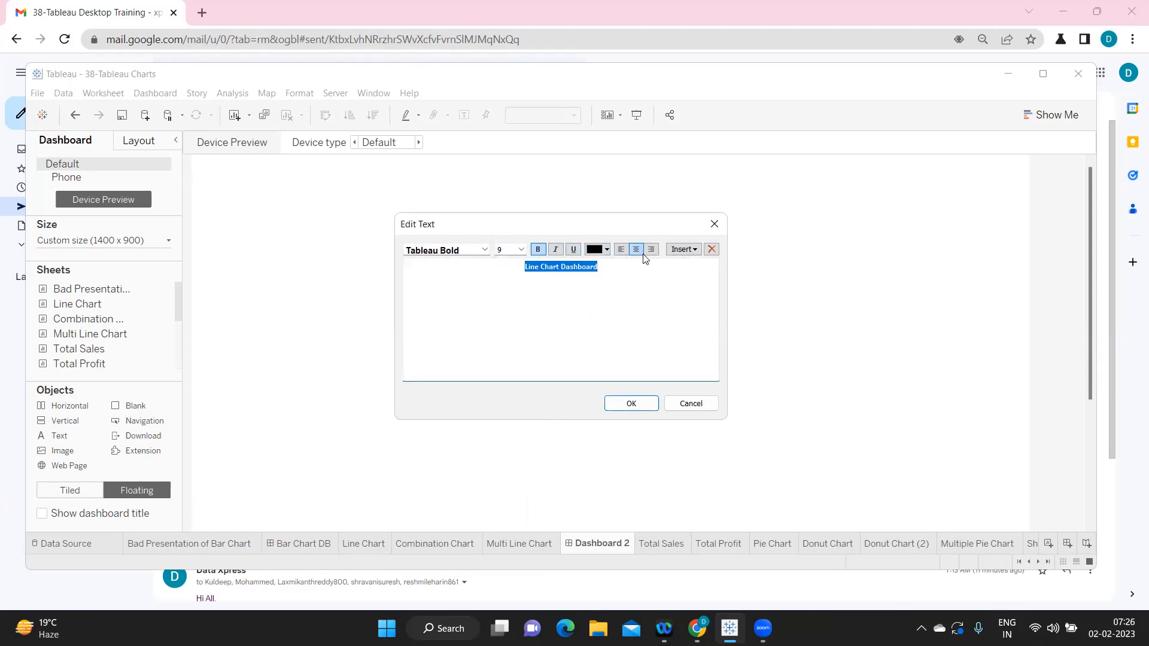
Step: Set the title's font size to 18, apply the text, and move the title object slightly lower on the dashboard
click(521, 250)
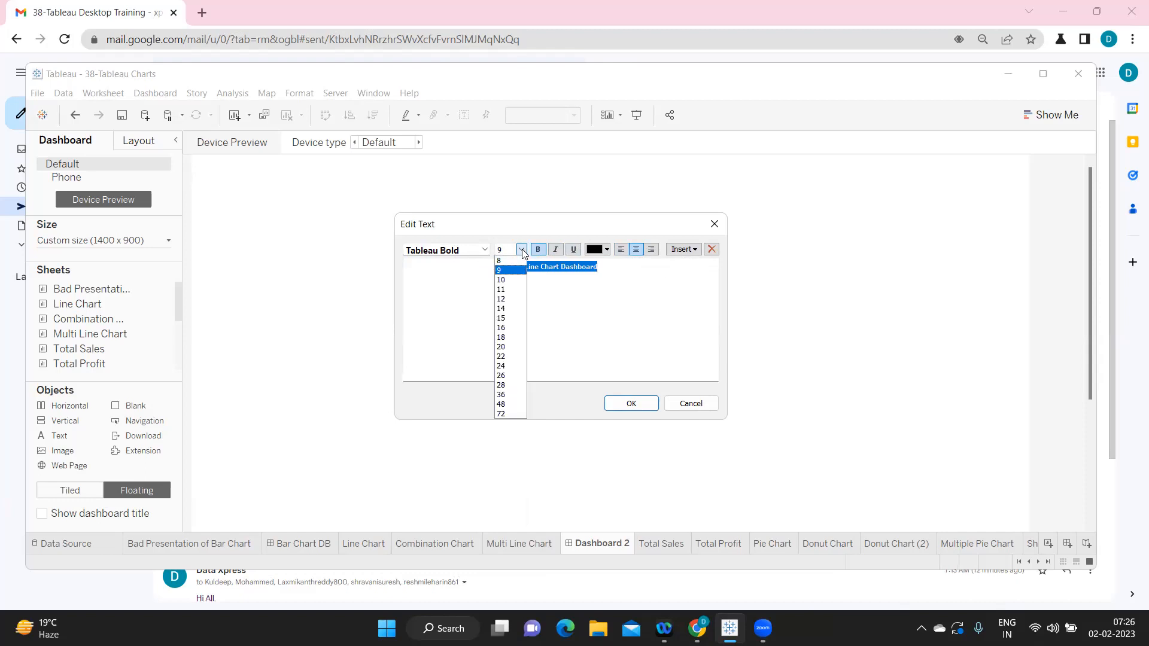
click(517, 339)
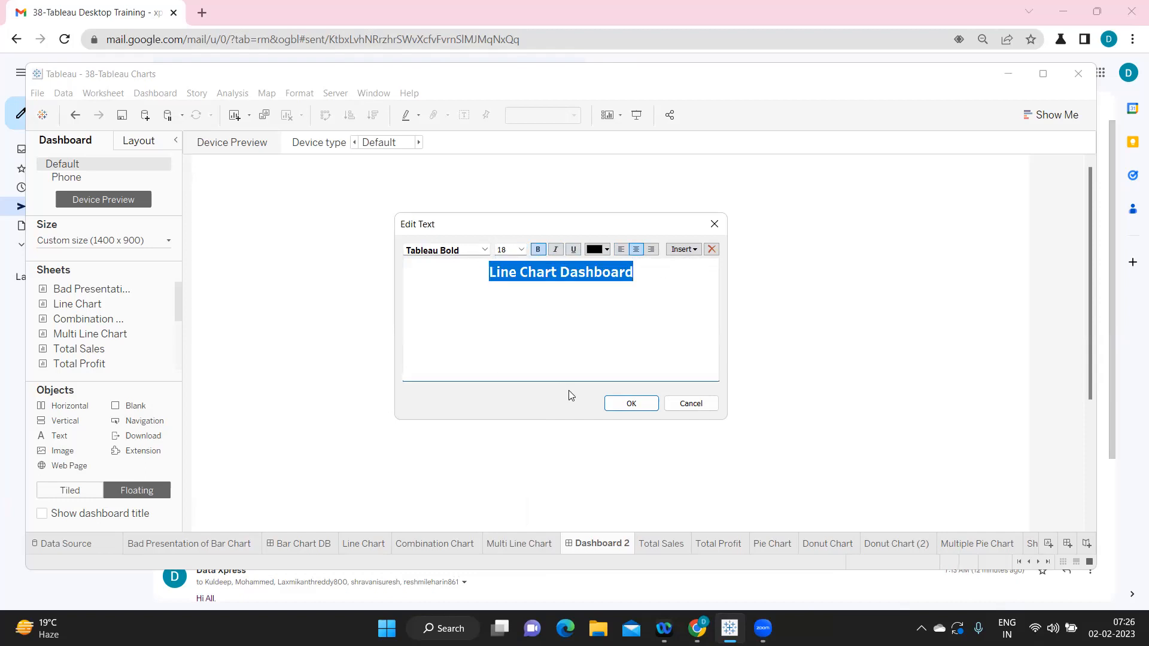
click(630, 404)
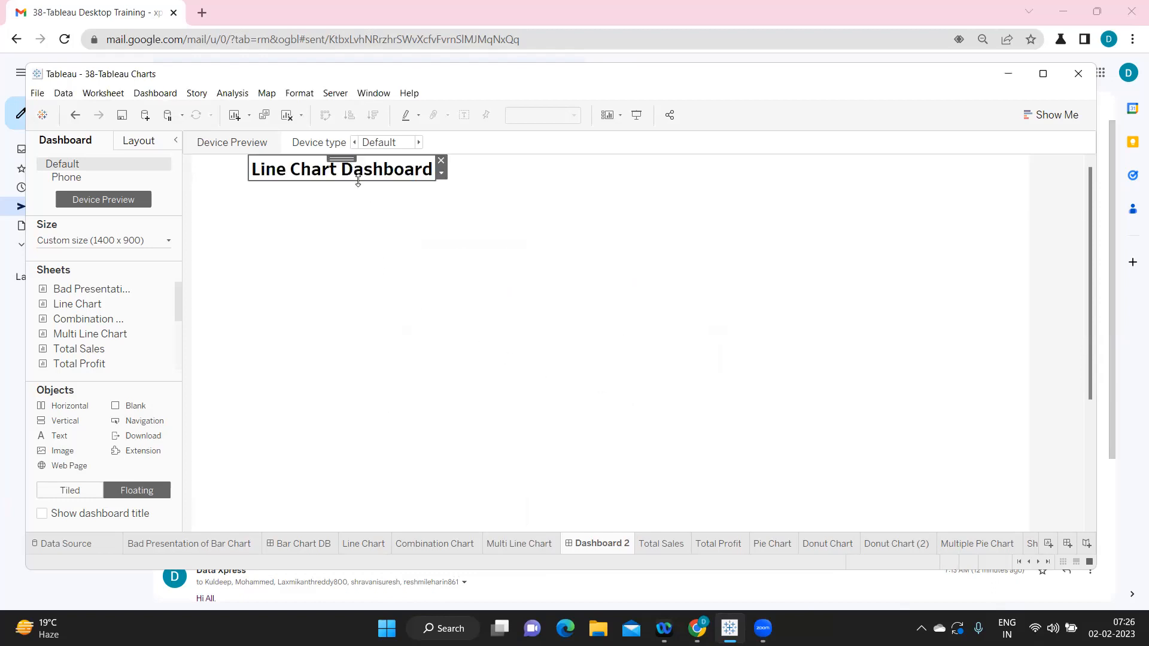
drag(342, 159, 343, 170)
click(343, 170)
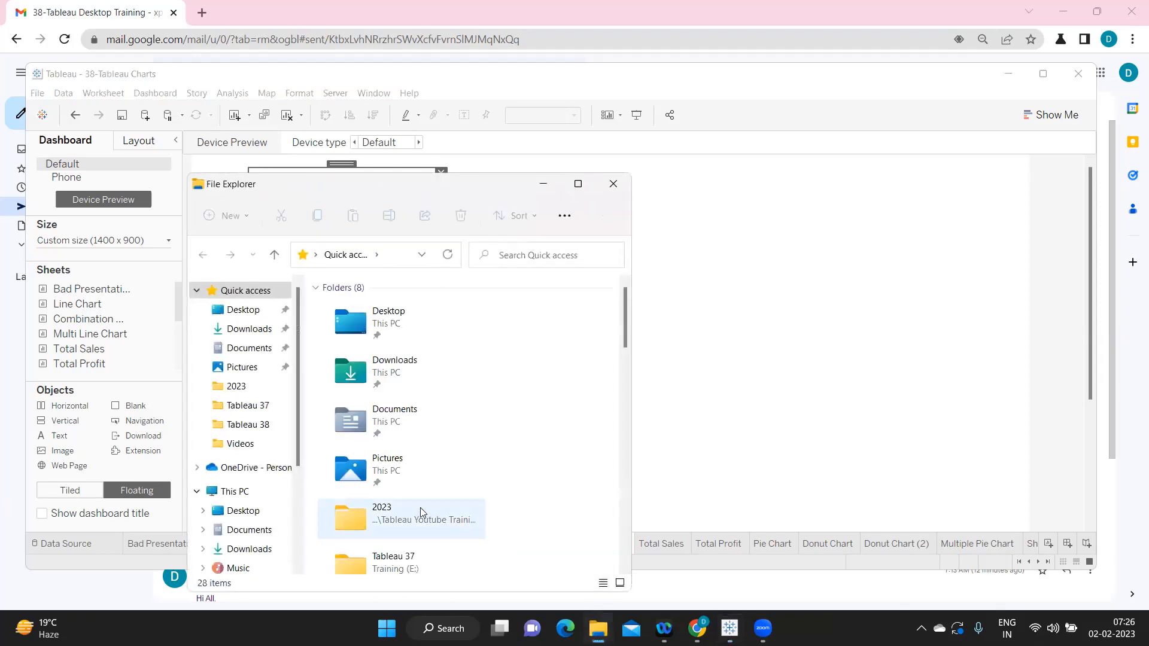
Step: Open 38-Tableau Class Notes from the Tableau 38 folder in a maximized Notepad window and go to the end of the notes
click(225, 429)
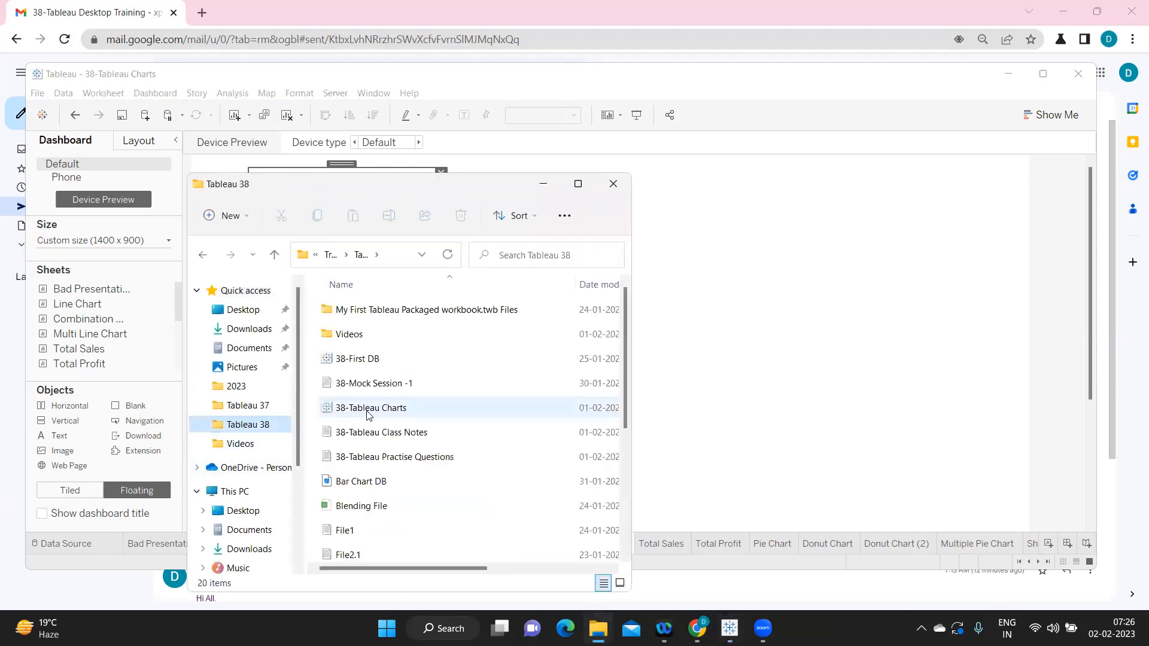
double_click(406, 433)
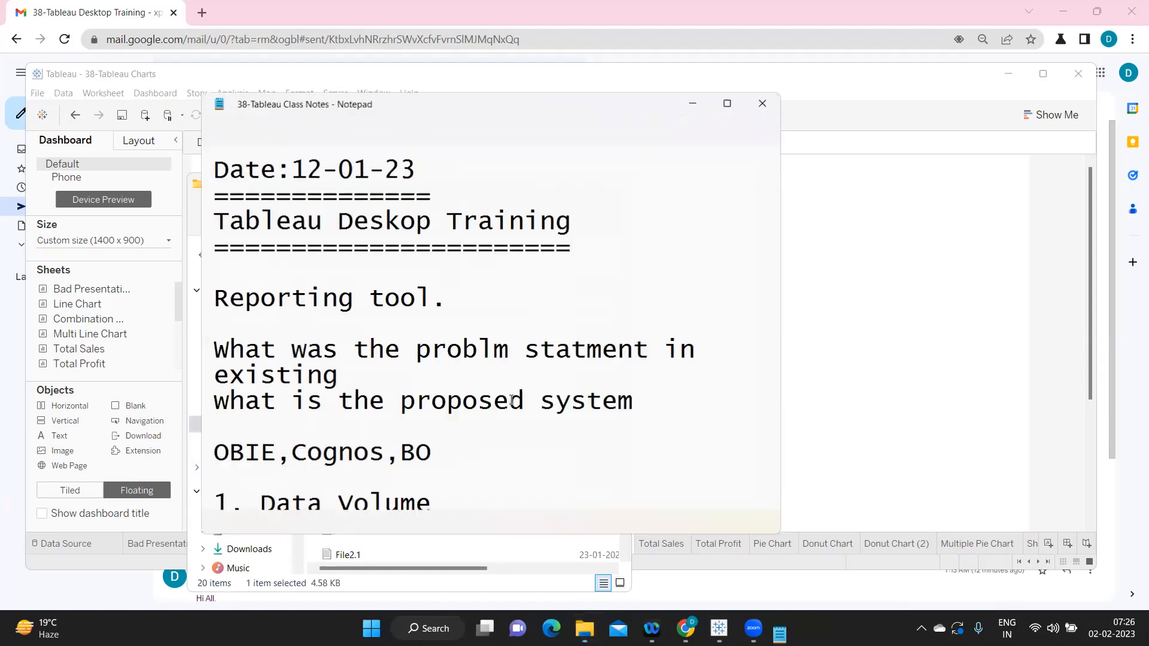
click(728, 105)
scroll(703, 396, down, 20)
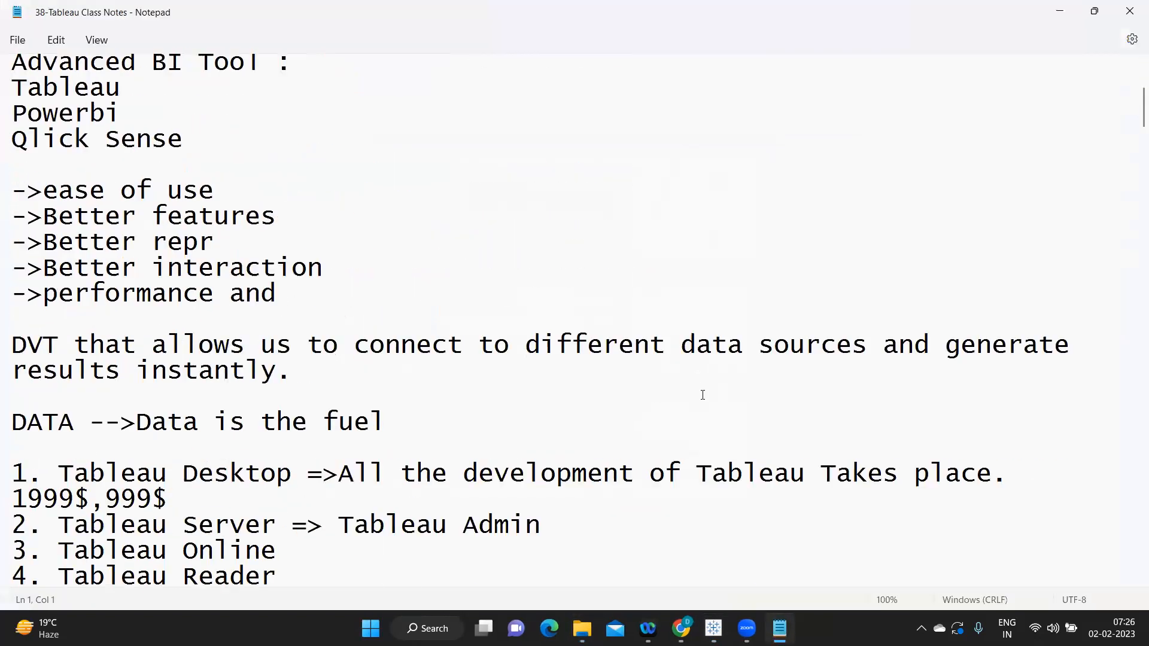
scroll(702, 396, down, 20)
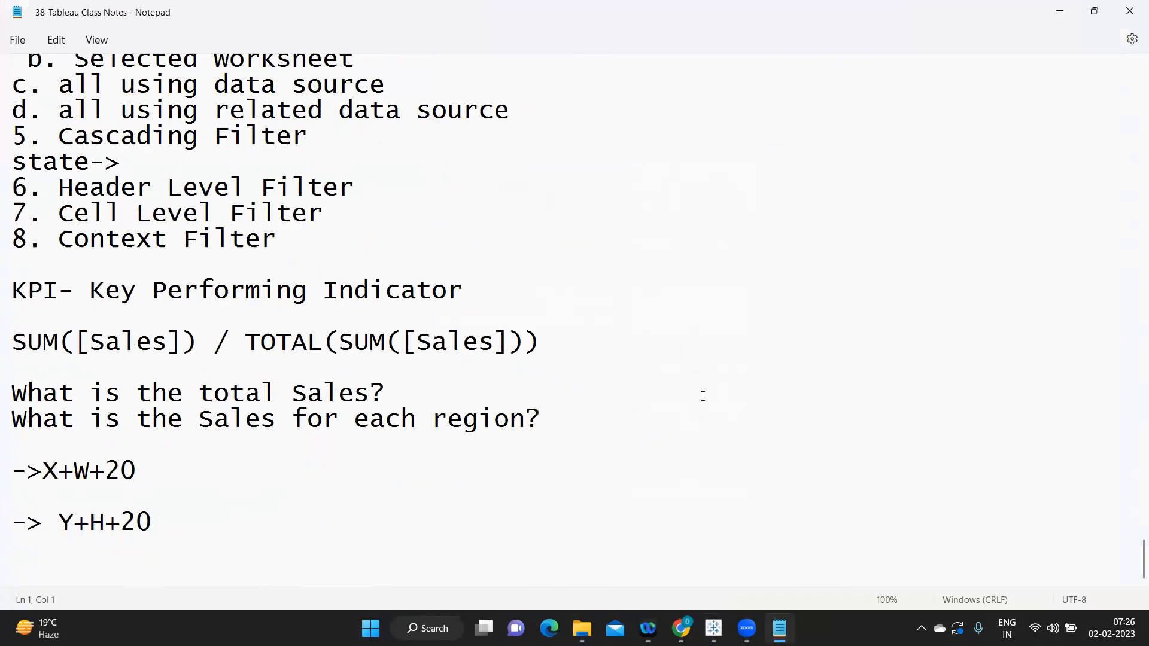
Step: Add the heading "Tableau Standard Documentation" at the end of the class notes, followed by a blank line
click(220, 504)
key(Return)
key(Return)
text(Tableau )
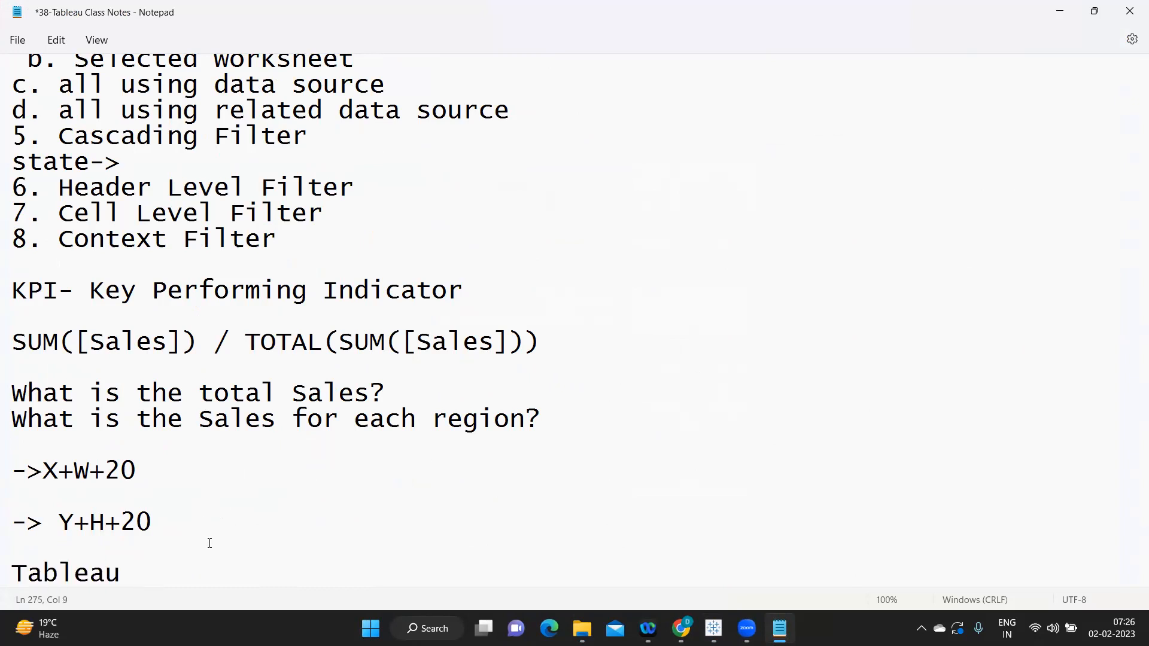
text(Standar D)
key(BackSpace)
key(BackSpace)
text(d Documen)
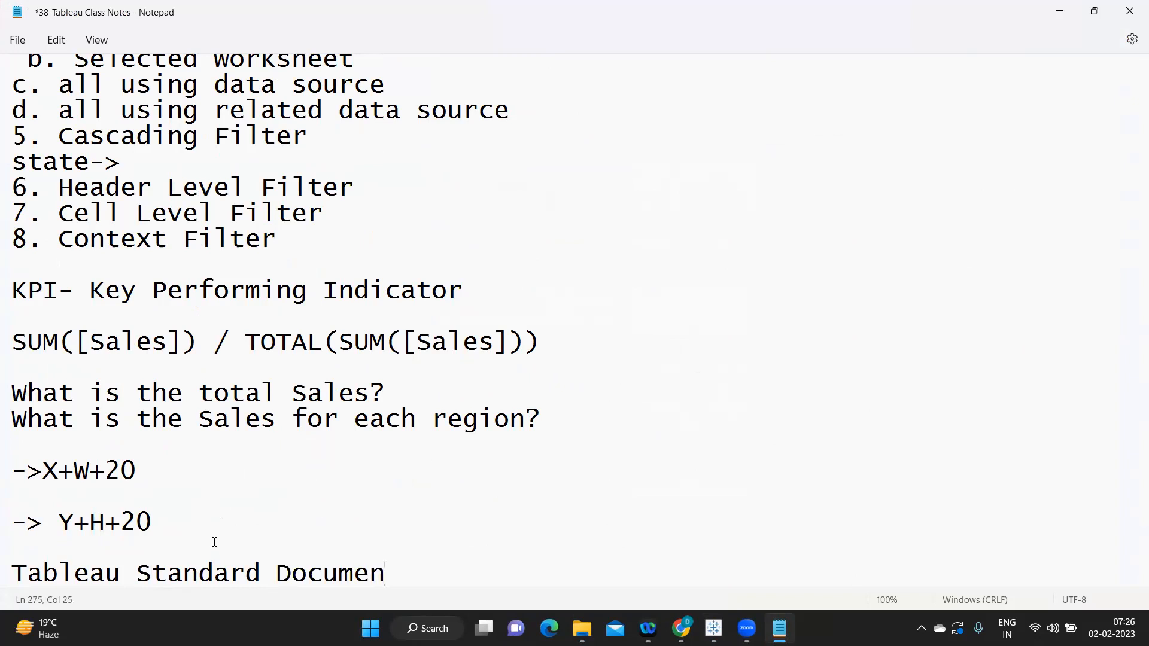
text(tation)
key(Return)
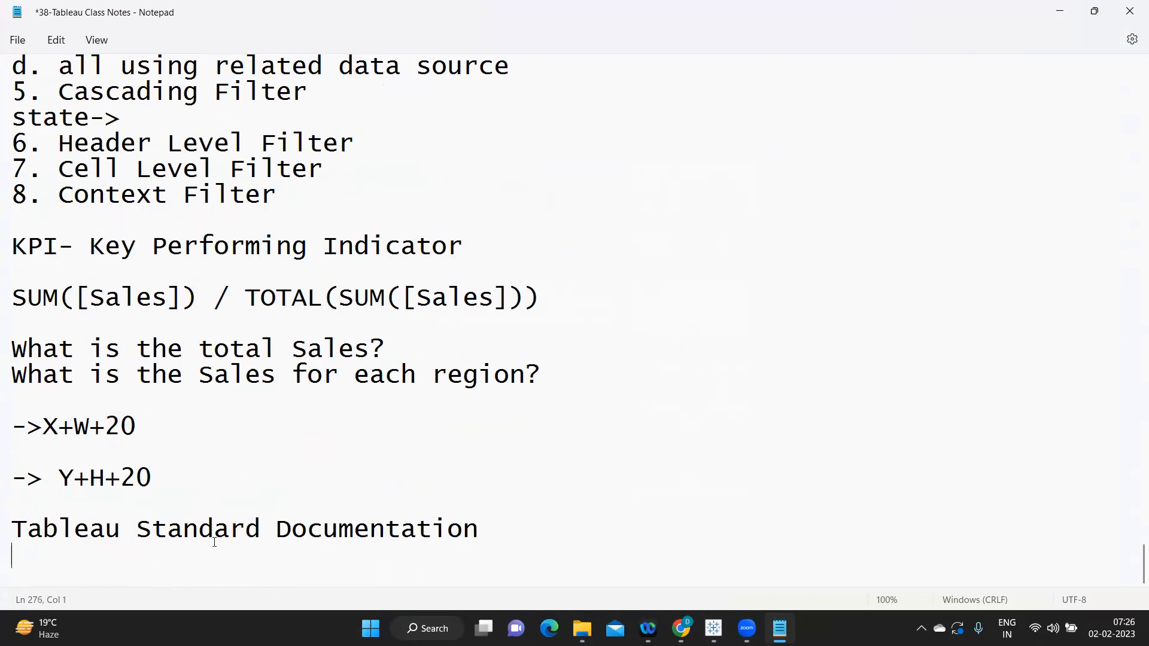
key(Return)
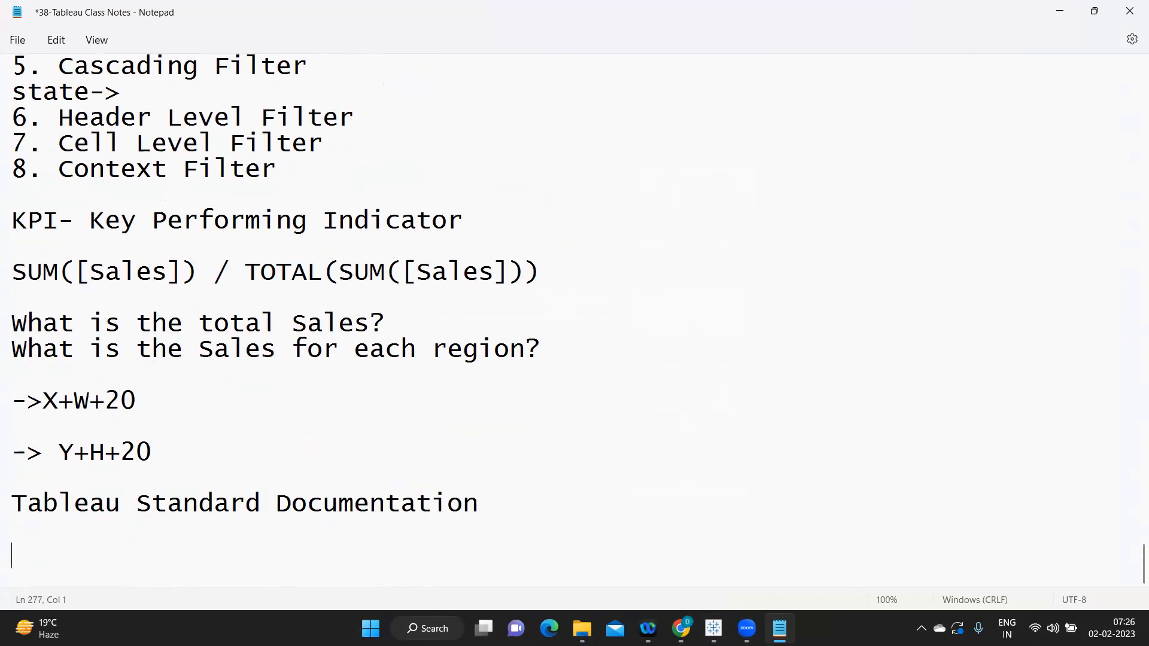
Step: Write the entry "=>Title Size, Font, Color" below the Tableau Standard Documentation heading
text(=>Title)
key(BackSpace)
text(tle Size, Font, Color)
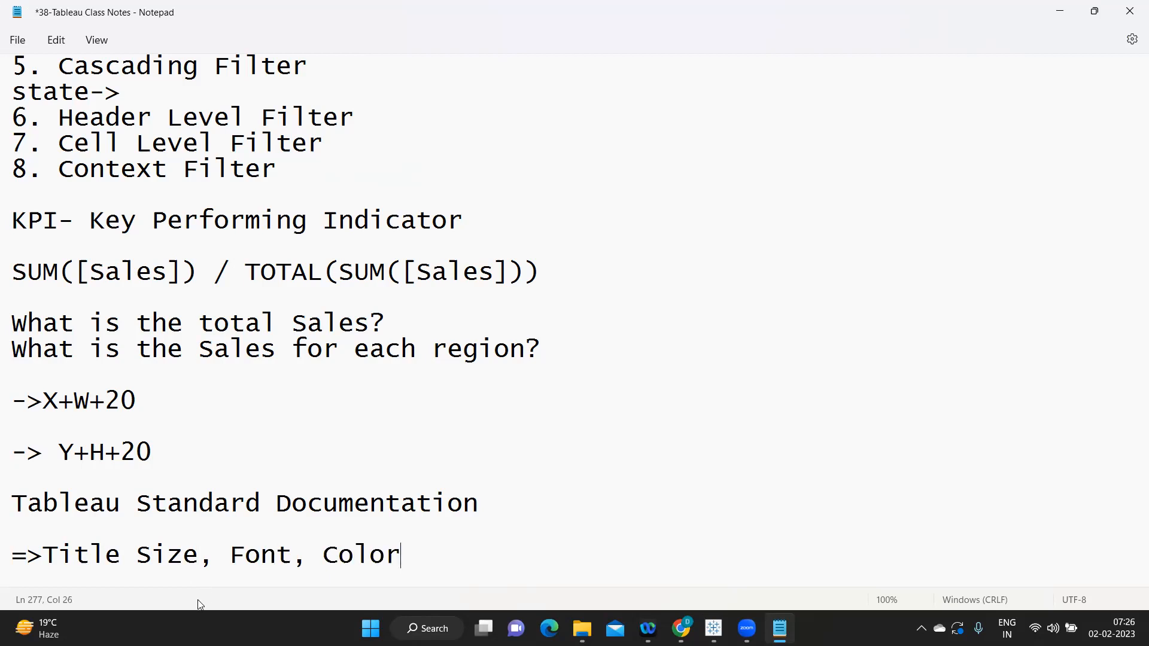
Step: Add the lines "Color title,Background color" and "Colors for your Chart" below the title size entry in the class notes
key(Return)
text(Coo)
key(BackSpace)
text(lor title,Background color)
key(Return)
text(Colors for your Chart)
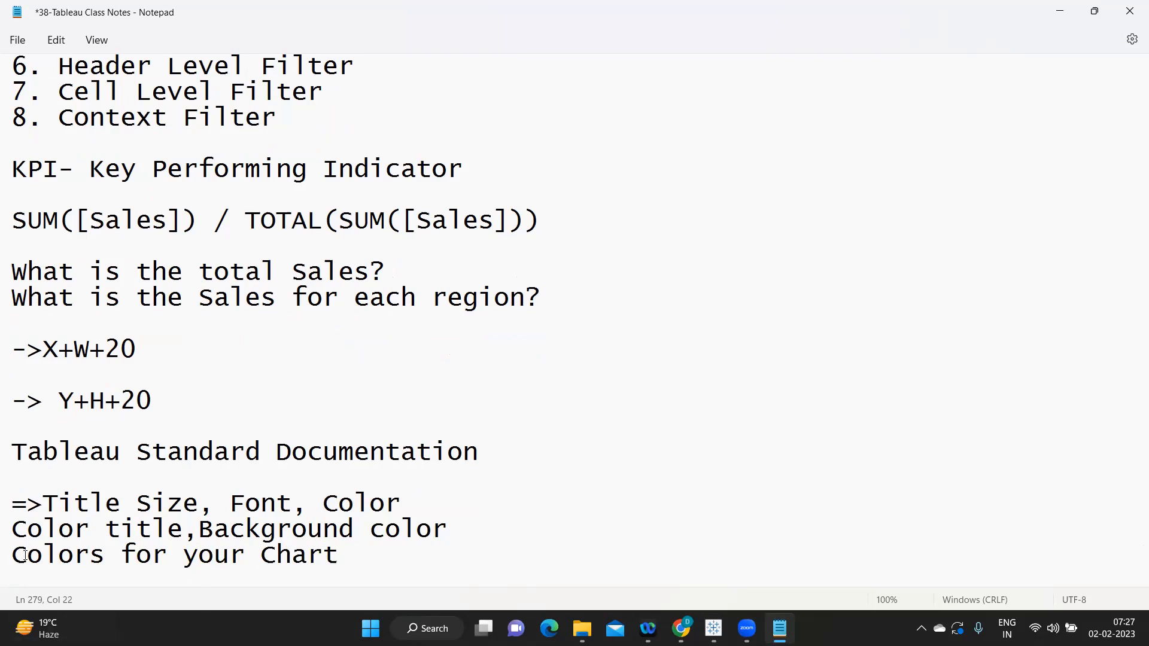
drag(13, 502, 439, 557)
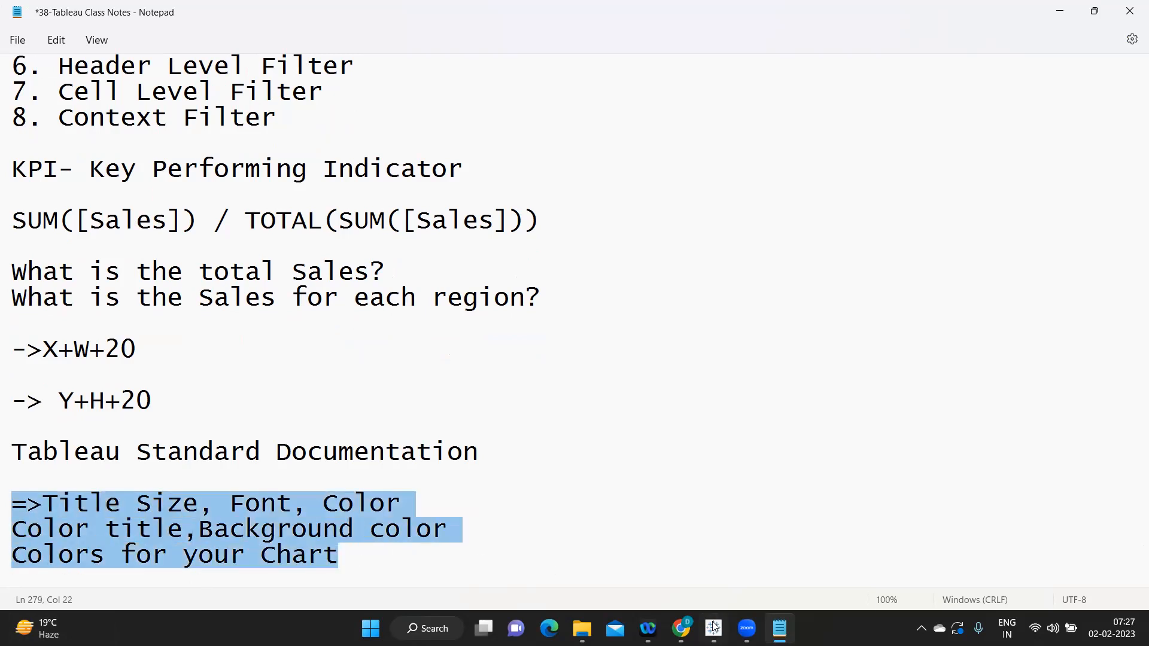
mouse_move(715, 627)
click(721, 575)
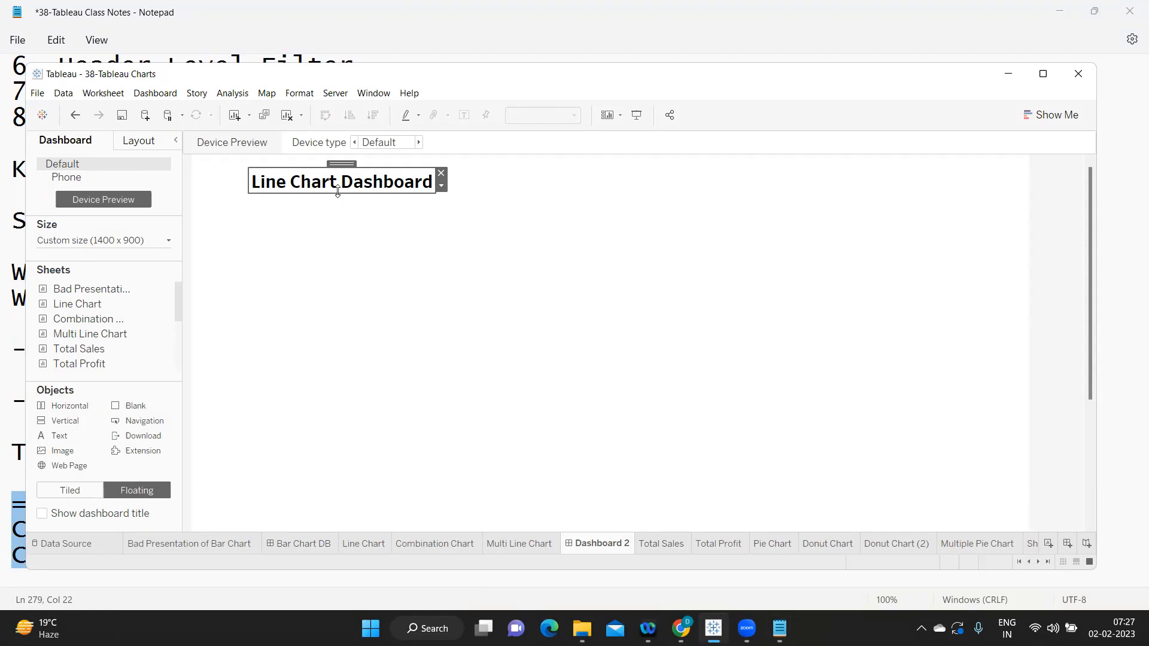
key(alt+Tab)
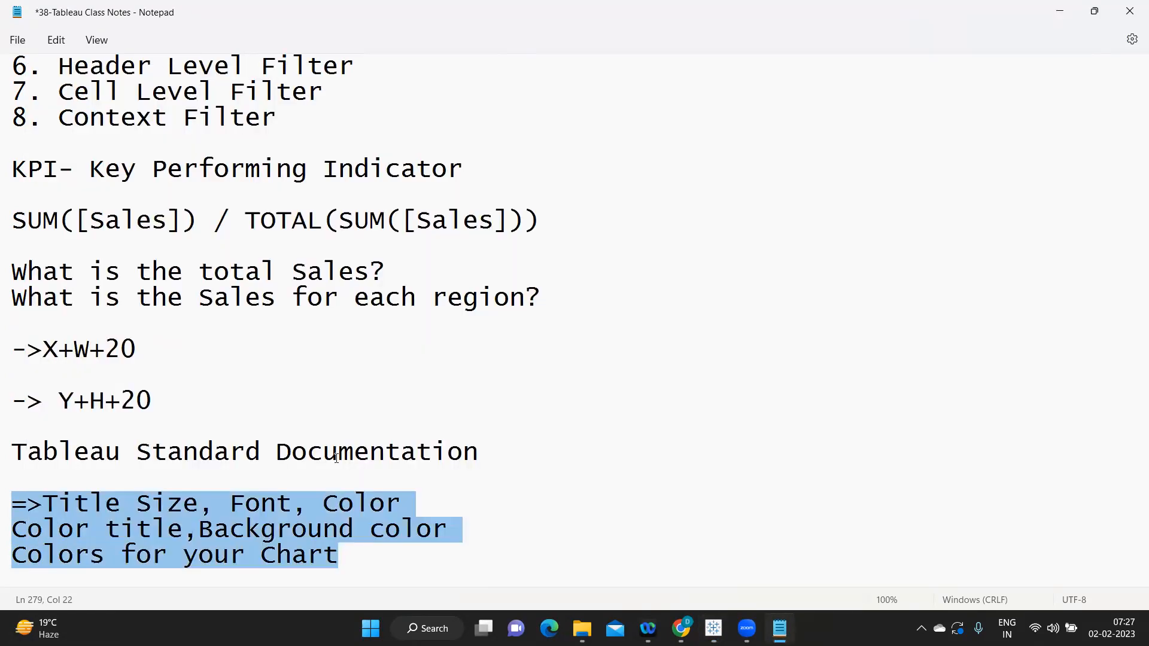
click(232, 529)
drag(339, 560, 8, 505)
Step: Leave two blank lines after "Colors for your Chart" and write the entry "=>Development"
scroll(339, 556, down, 1)
click(342, 519)
key(Return)
key(Return)
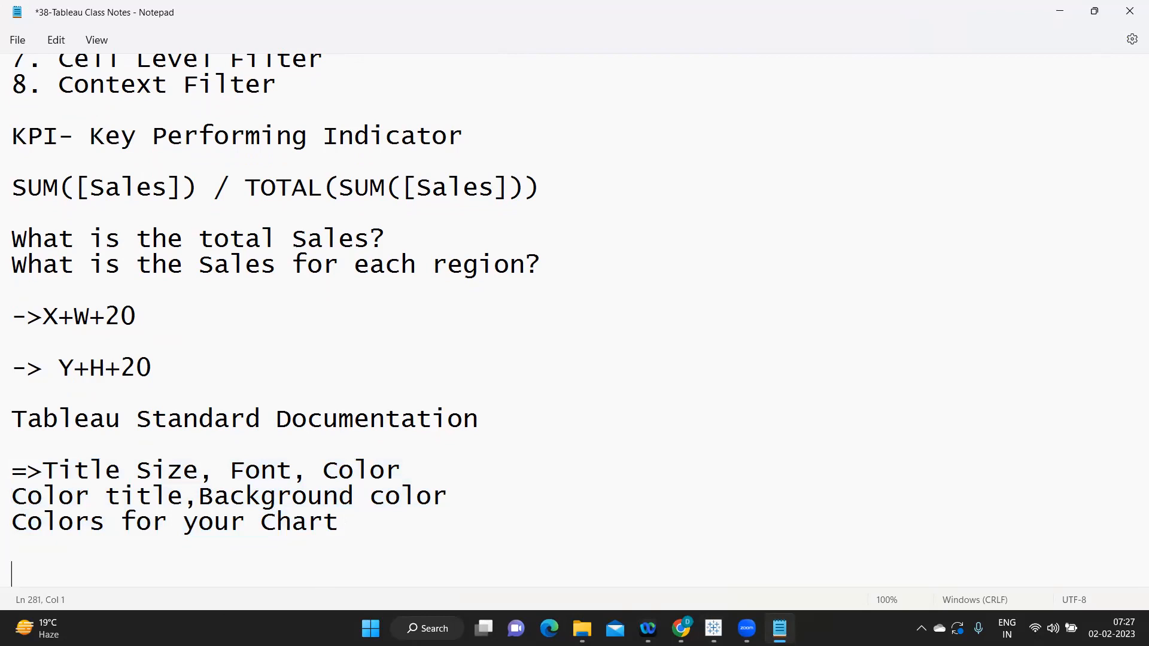
key(Return)
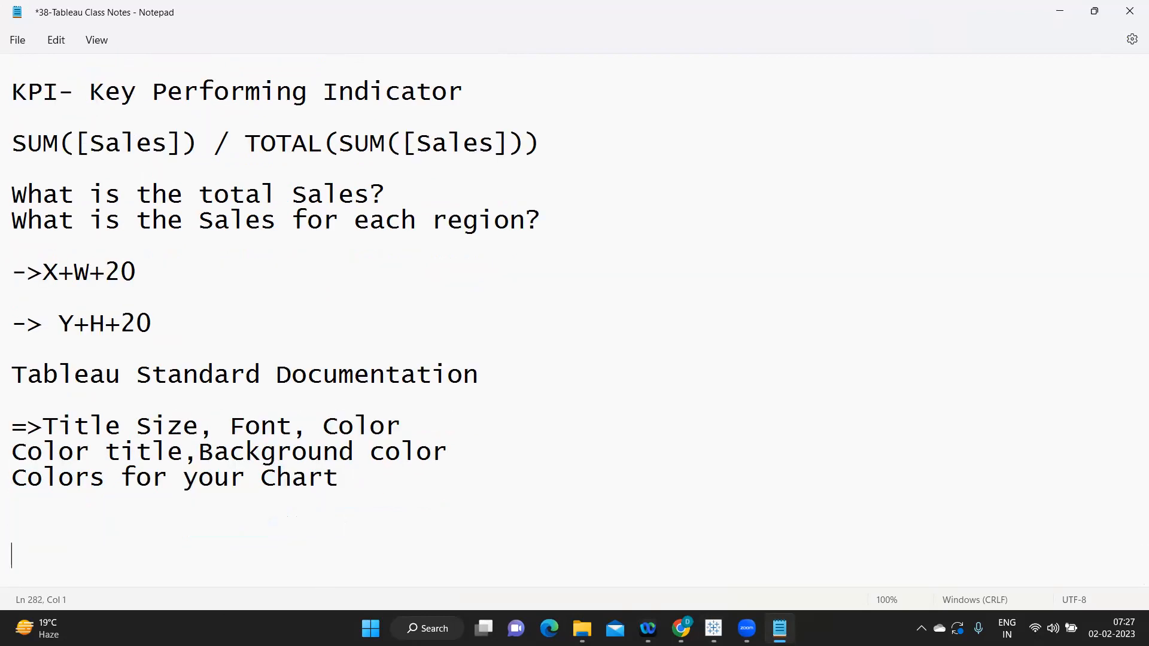
text(=>Development)
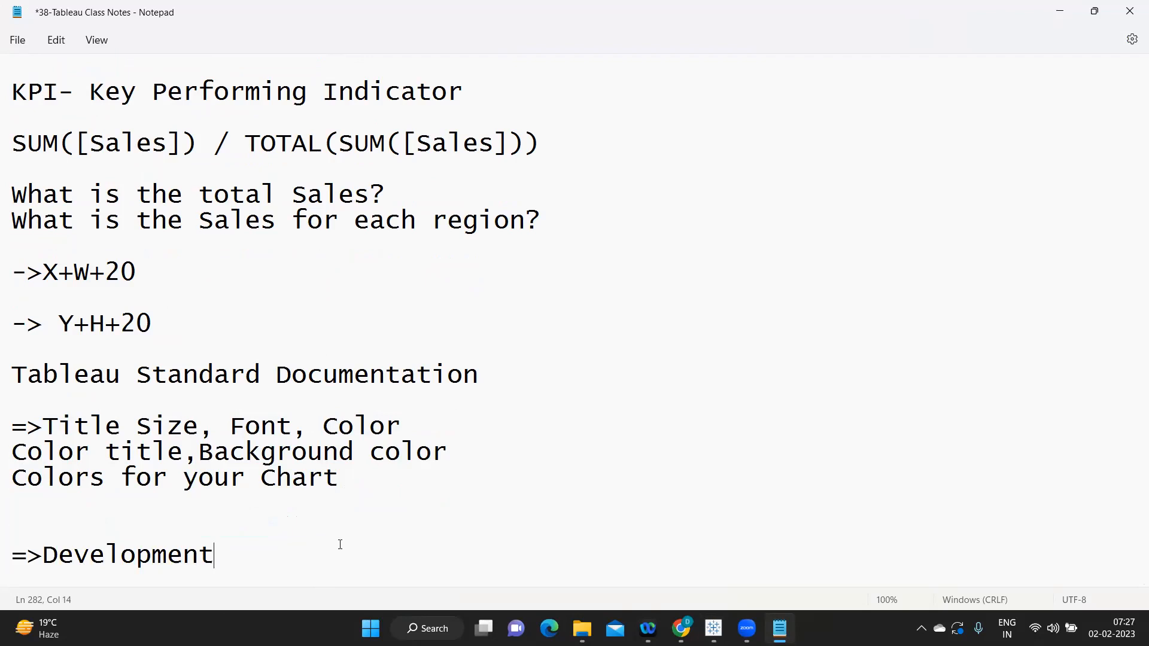
Step: Add the lines "Tue --Thur" and "Client -- show the progress" below the Development entry
key(Return)
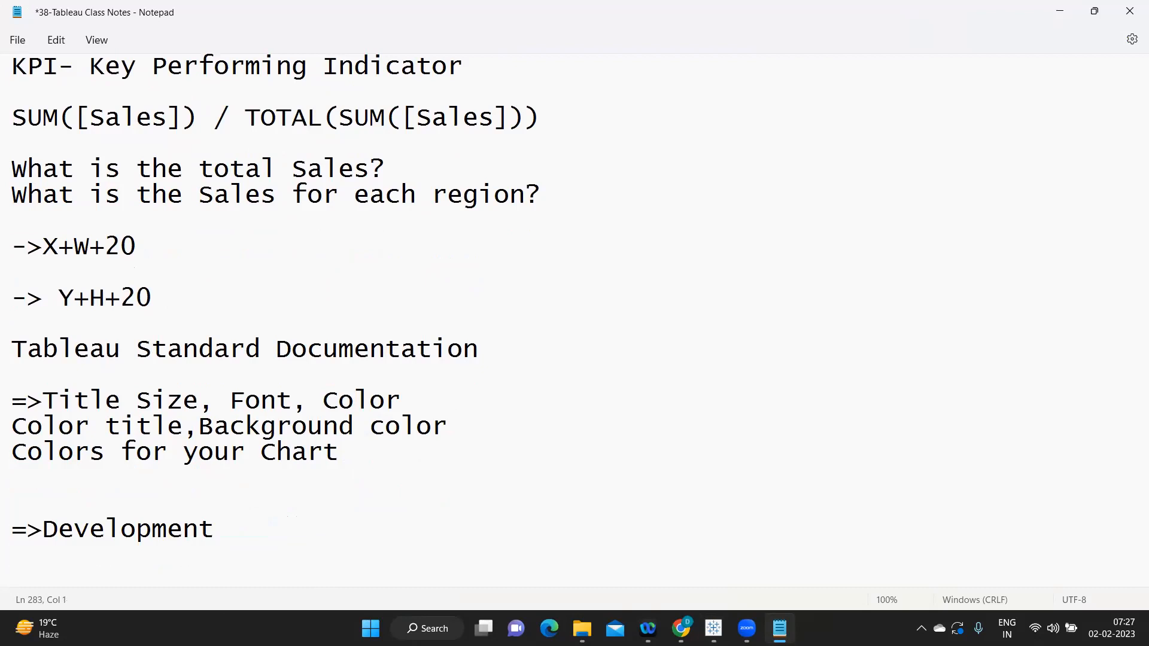
text(Tue --Thur)
key(Return)
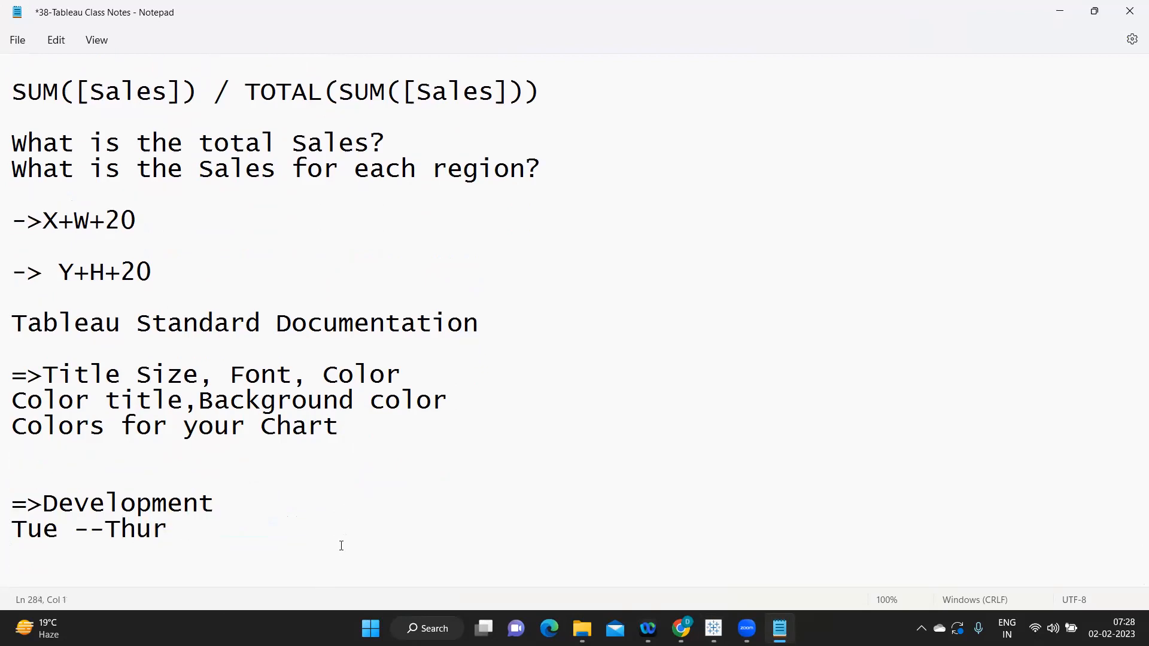
text(Client -- s)
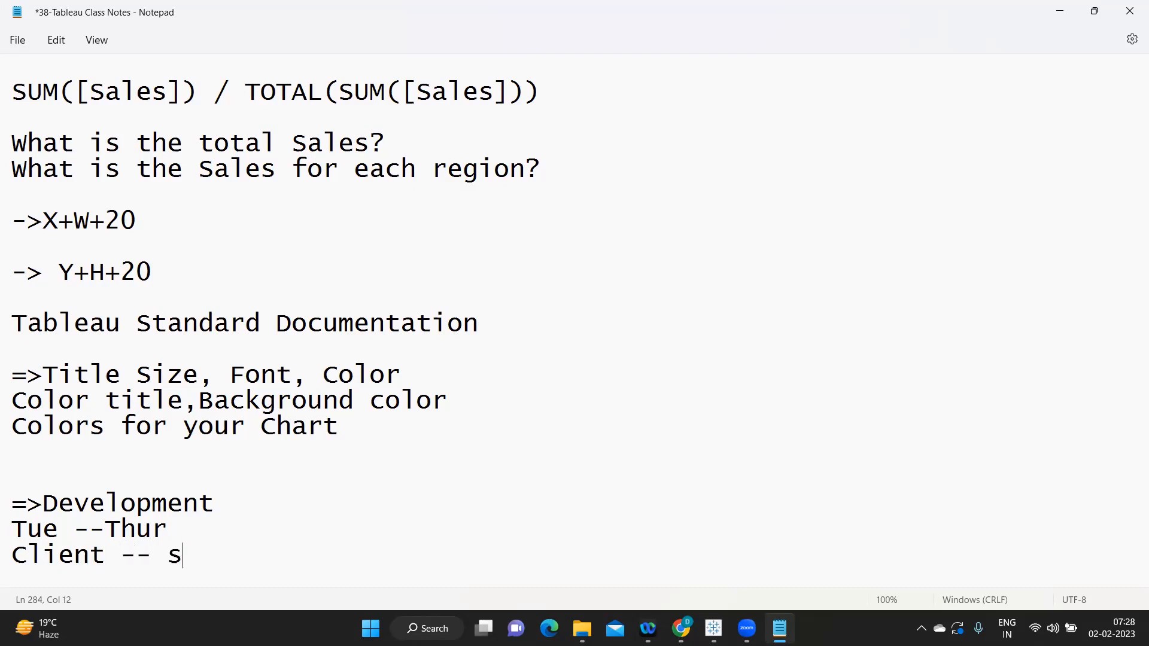
text(how the pr)
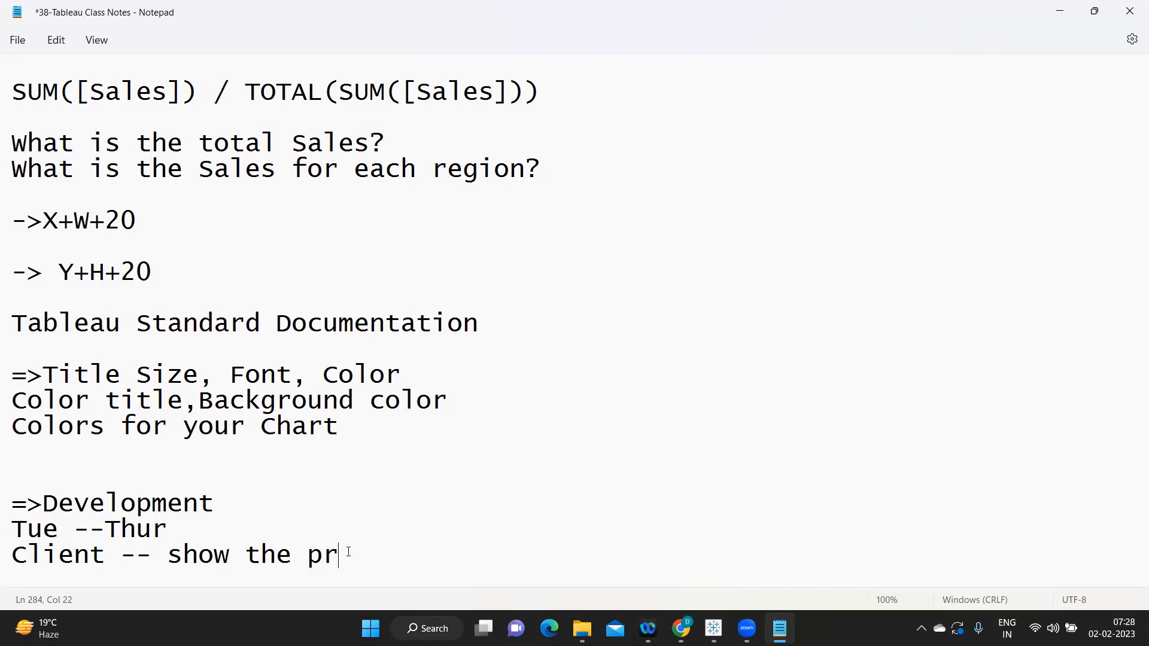
text(ogress)
Step: Append "->Colors,Design" to the end of the Development line
click(224, 496)
drag(224, 496, 50, 515)
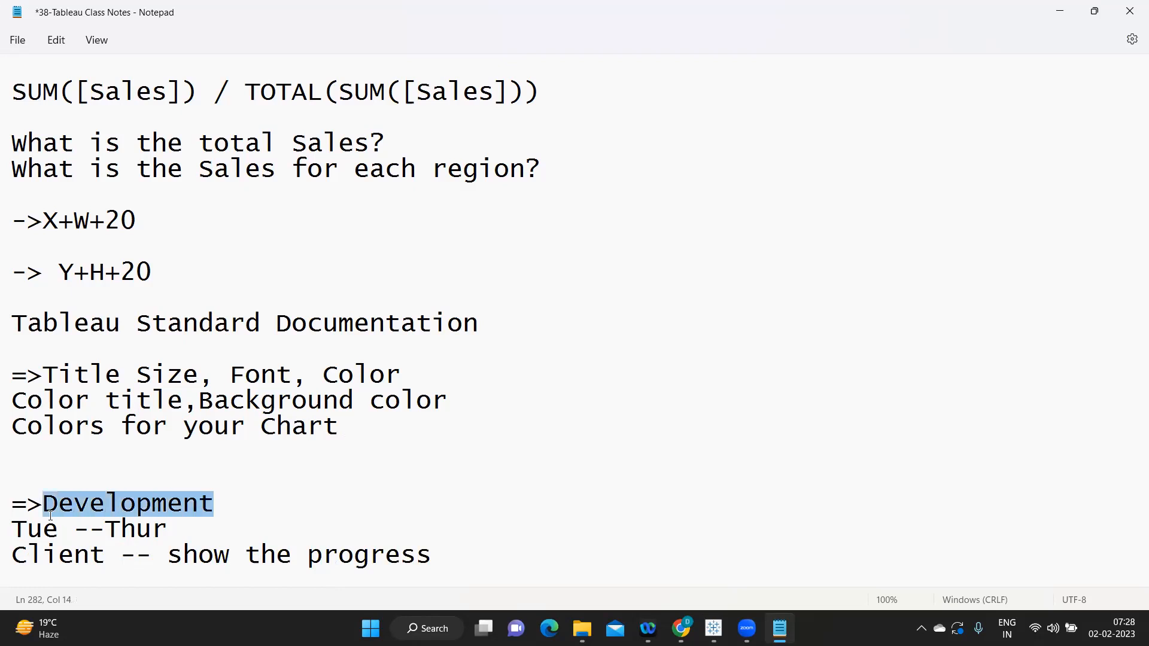
click(235, 497)
text(p)
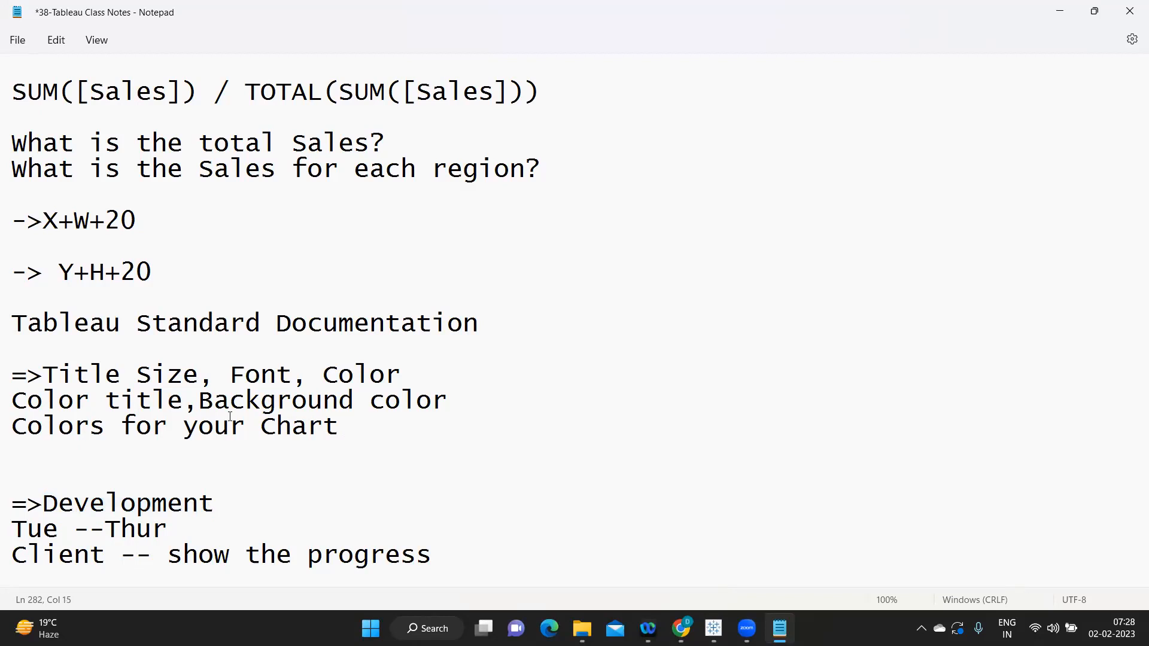
key(BackSpace)
text(->Colors,)
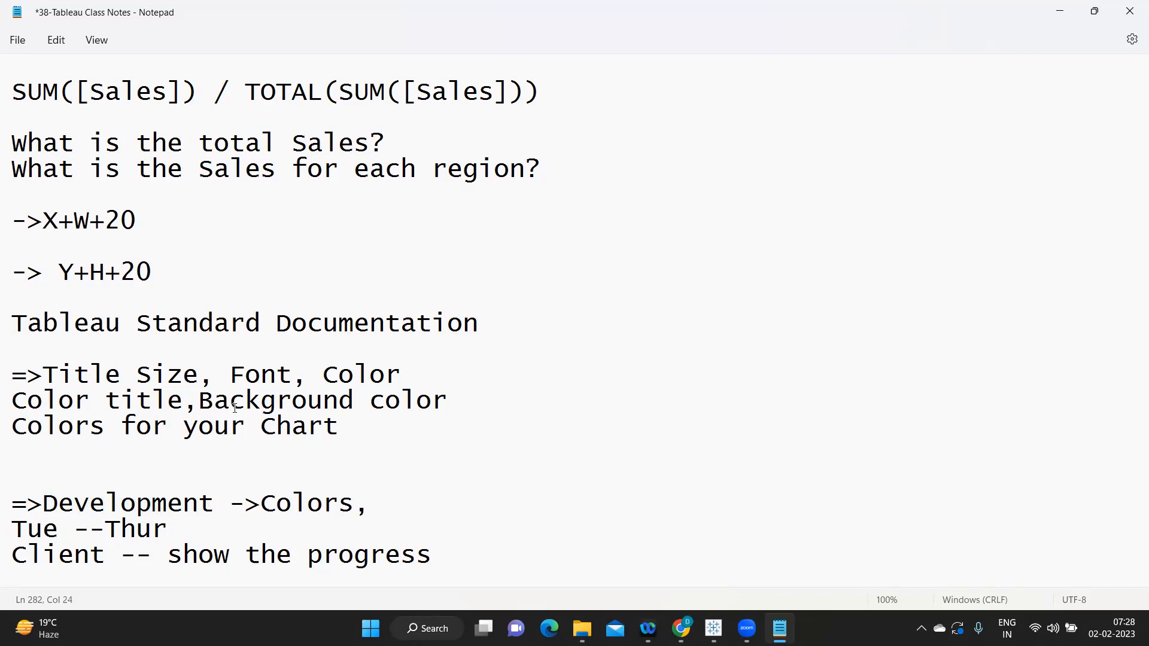
text(Design)
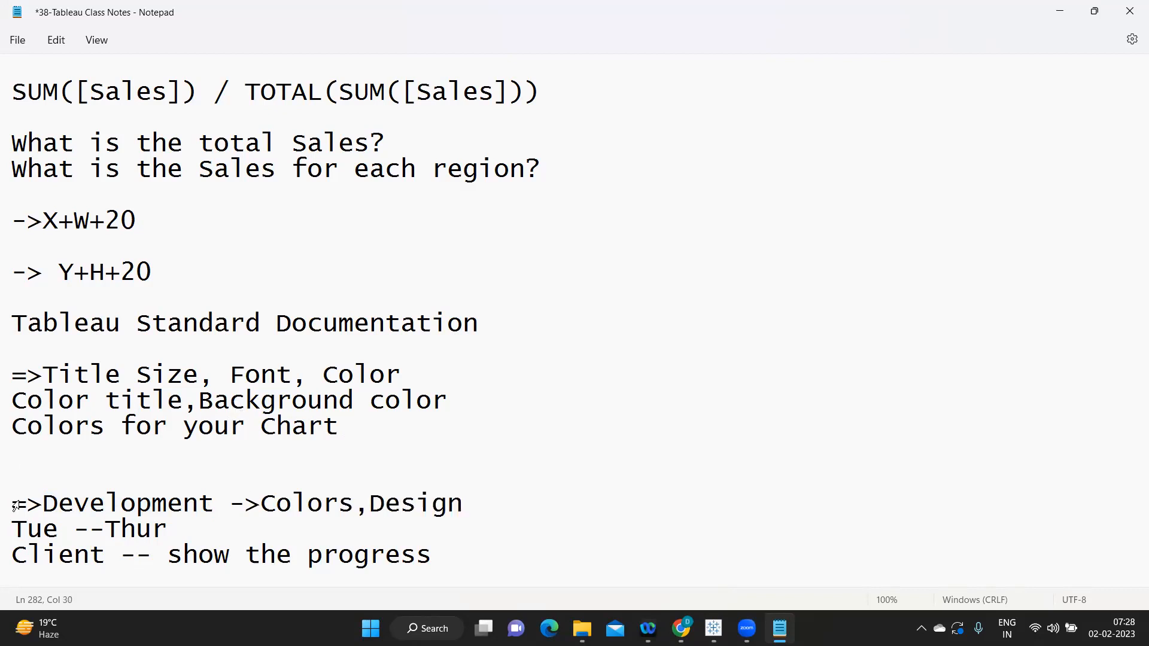
drag(13, 502, 281, 522)
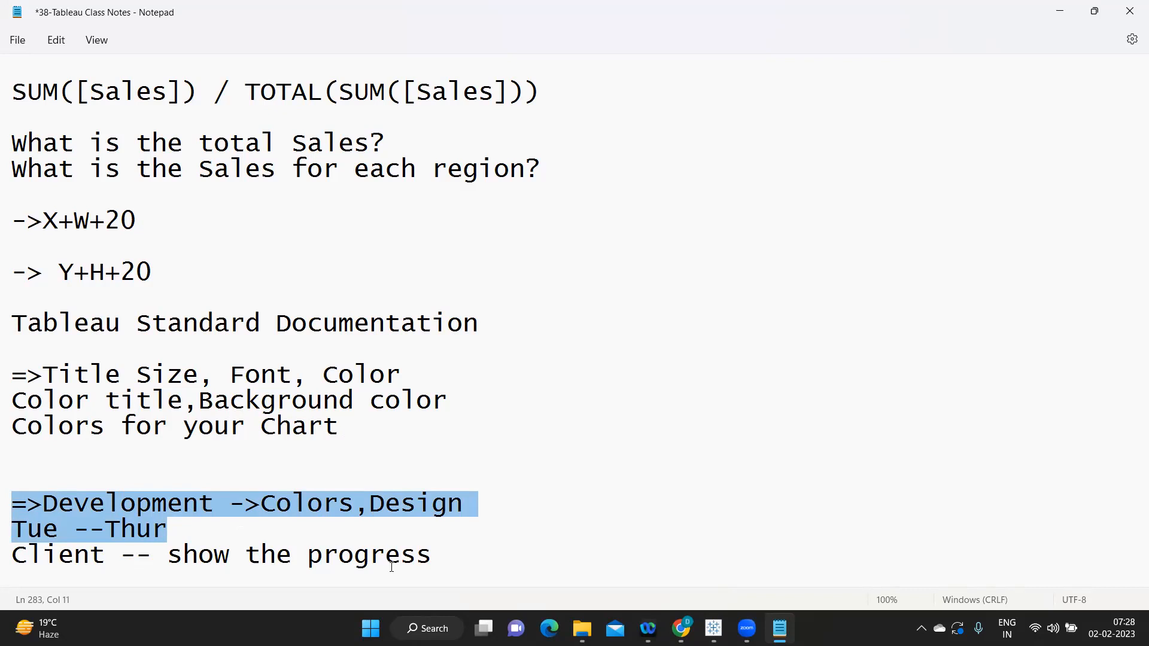
drag(439, 556, 6, 515)
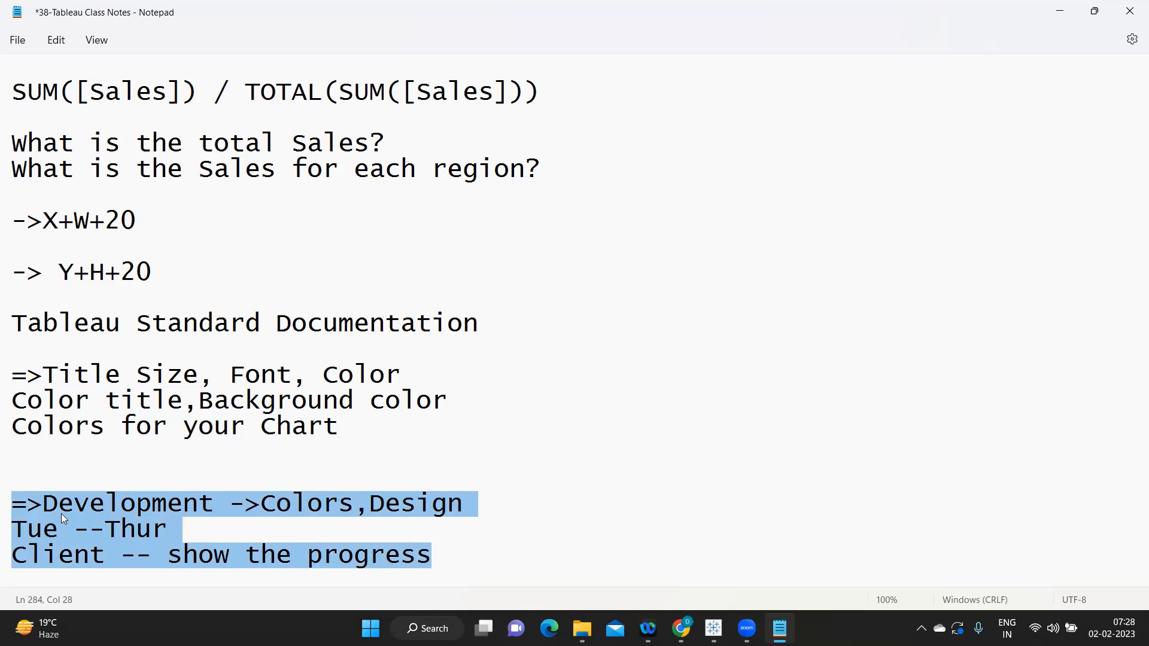
click(79, 504)
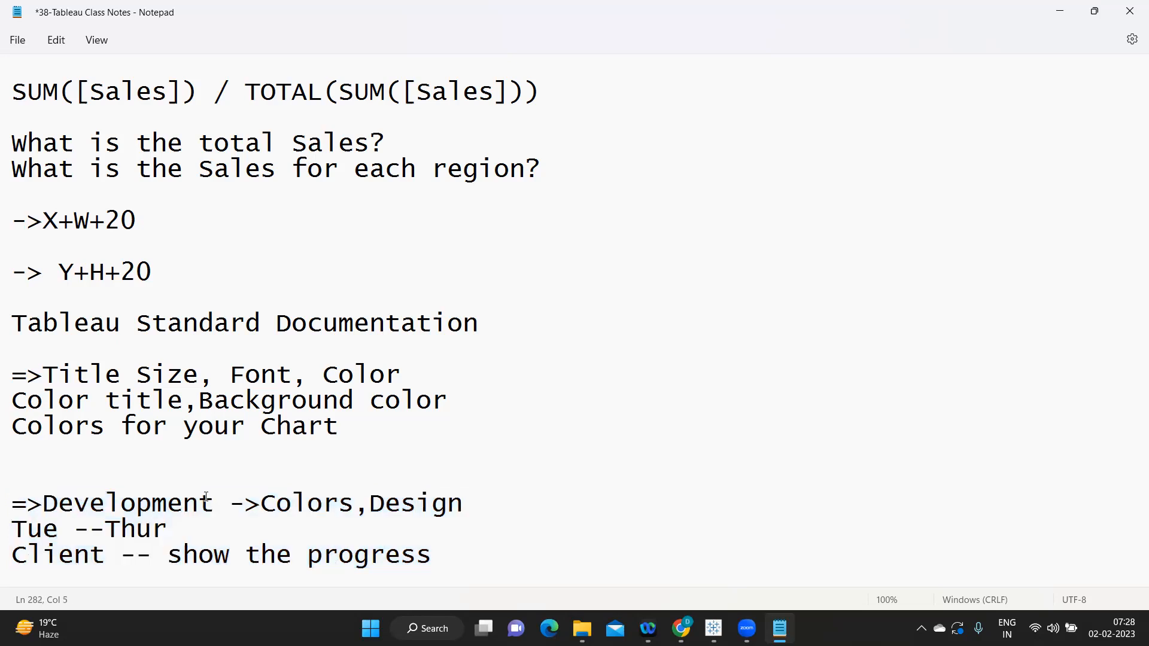
drag(210, 504, 38, 513)
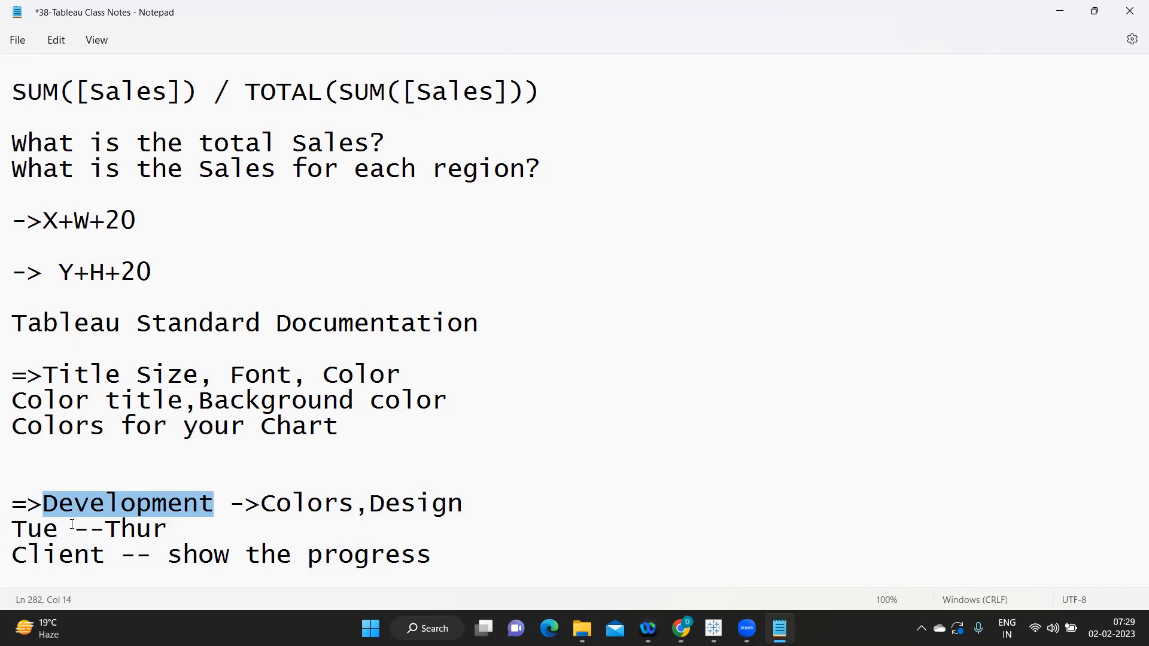
drag(261, 508, 409, 508)
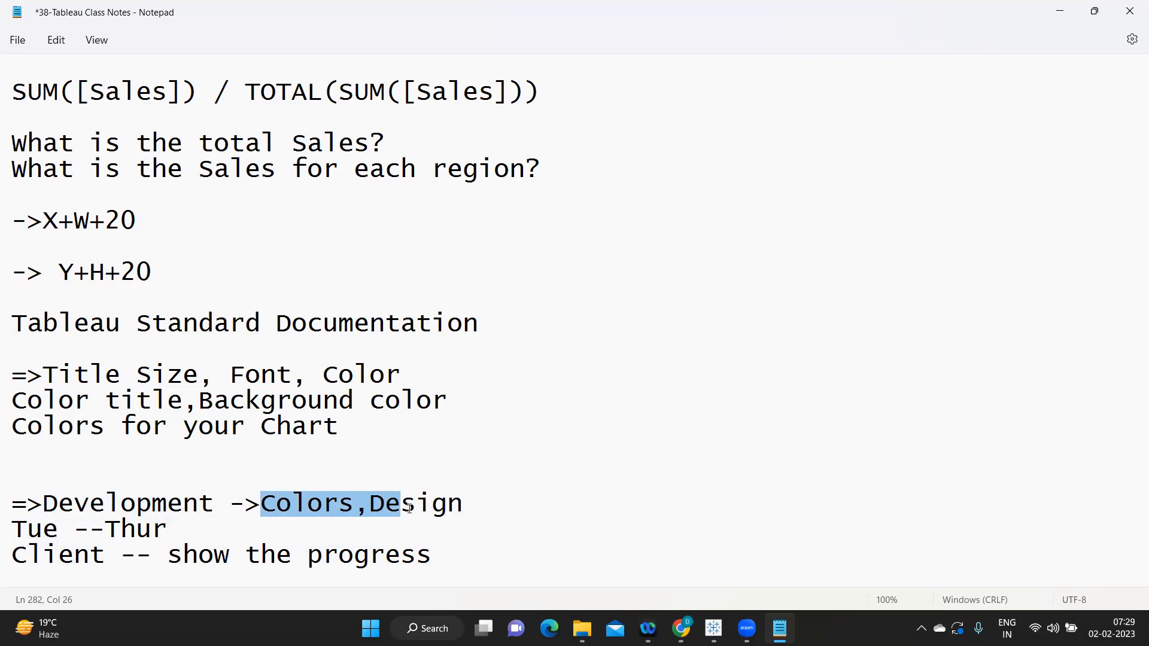
scroll(409, 508, down, 1)
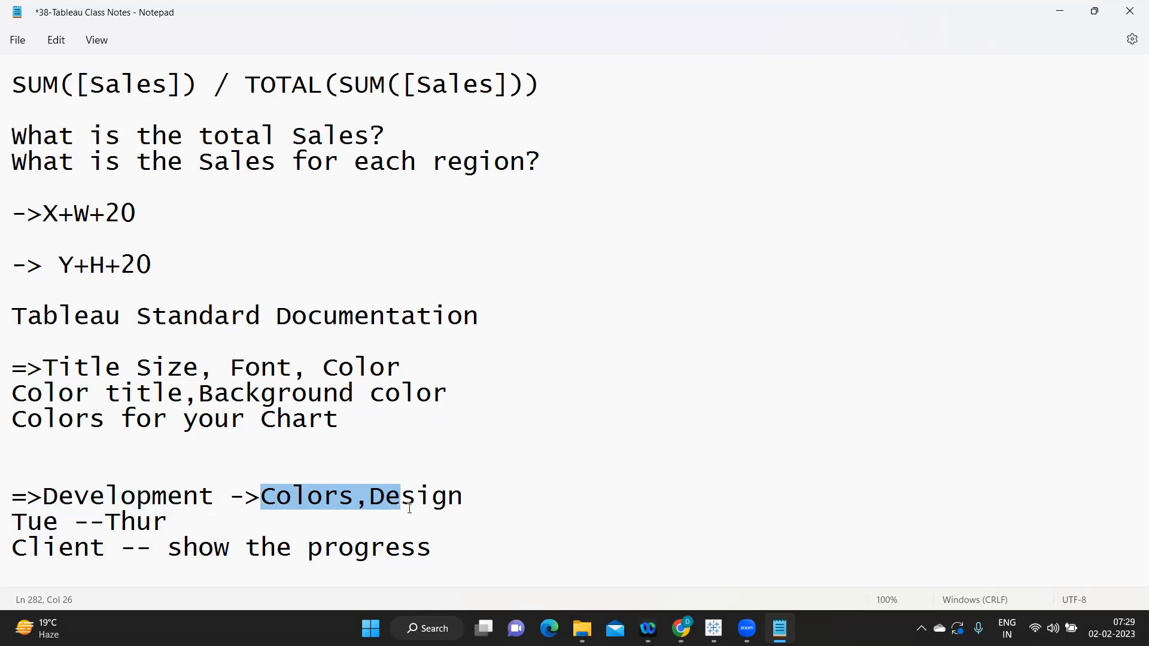
double_click(105, 501)
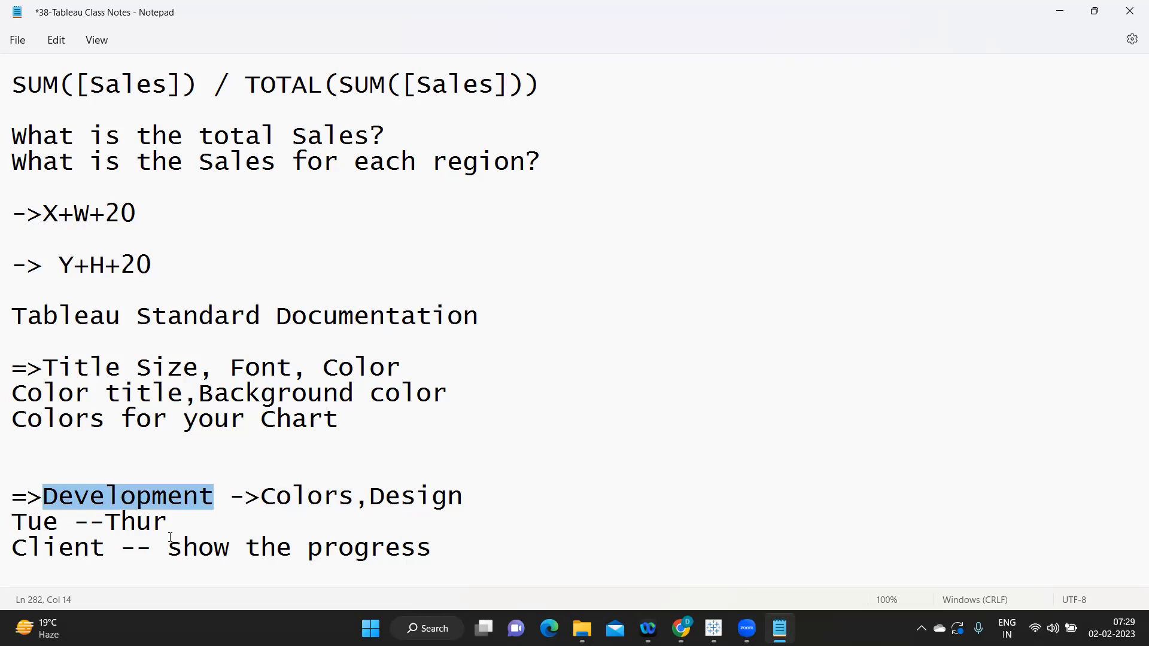
drag(494, 548, 16, 508)
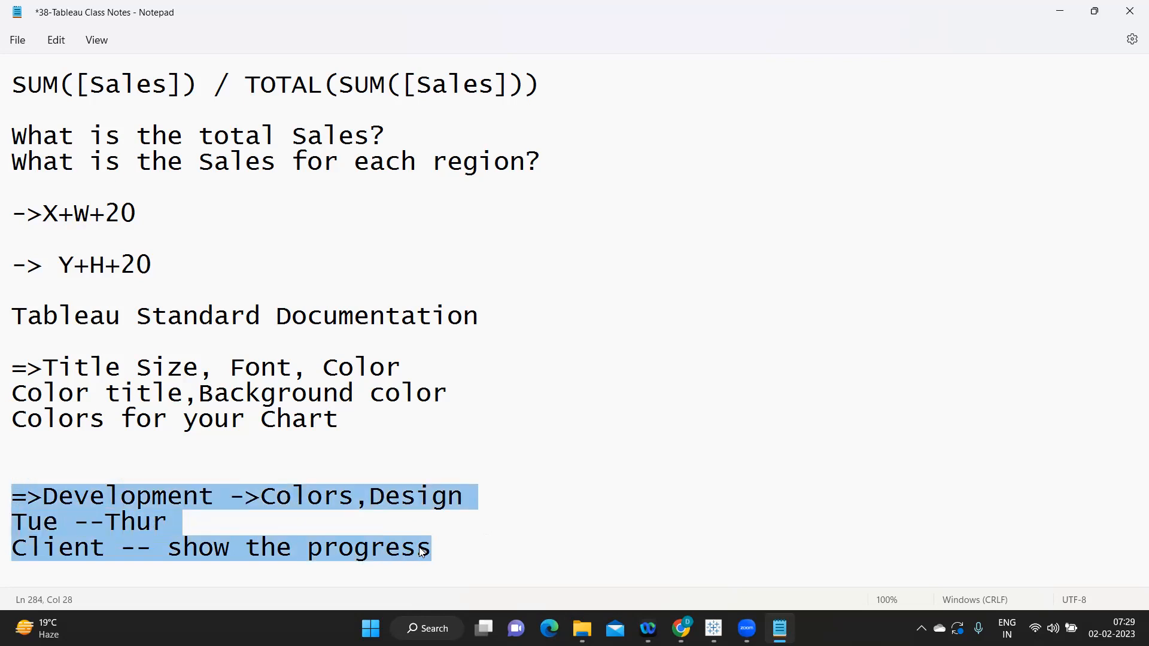
Step: Add the line "Flow" after "Client -- show the progress", followed by an empty line
click(452, 541)
key(Return)
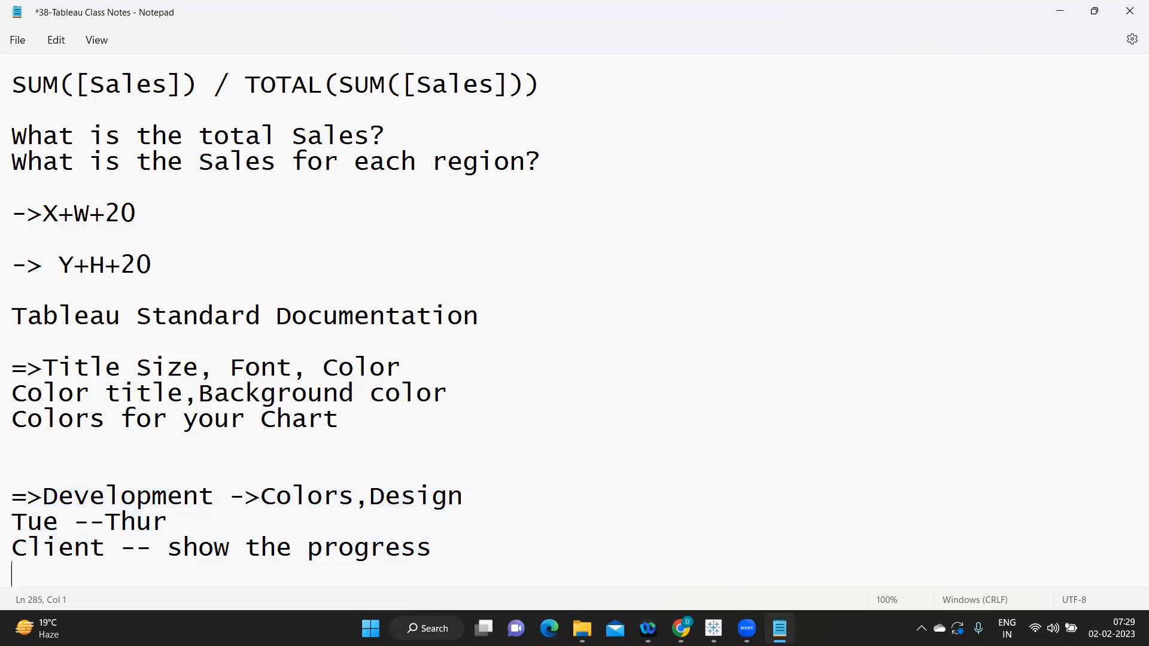
text(Flow)
key(Return)
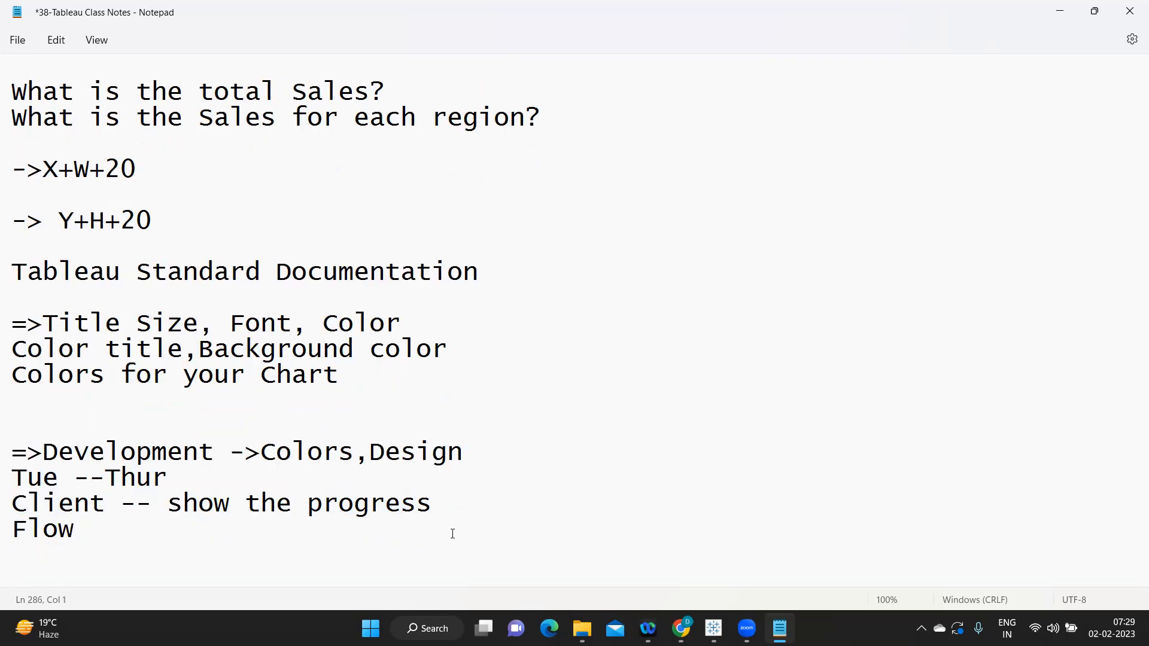
drag(13, 450, 140, 521)
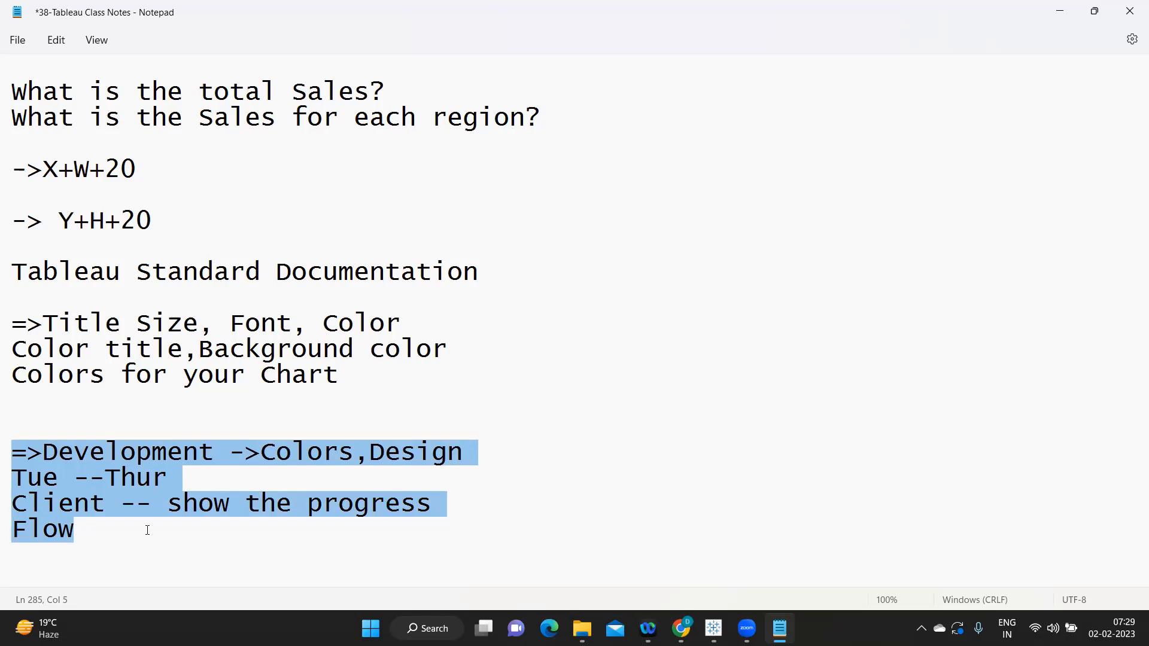
click(103, 527)
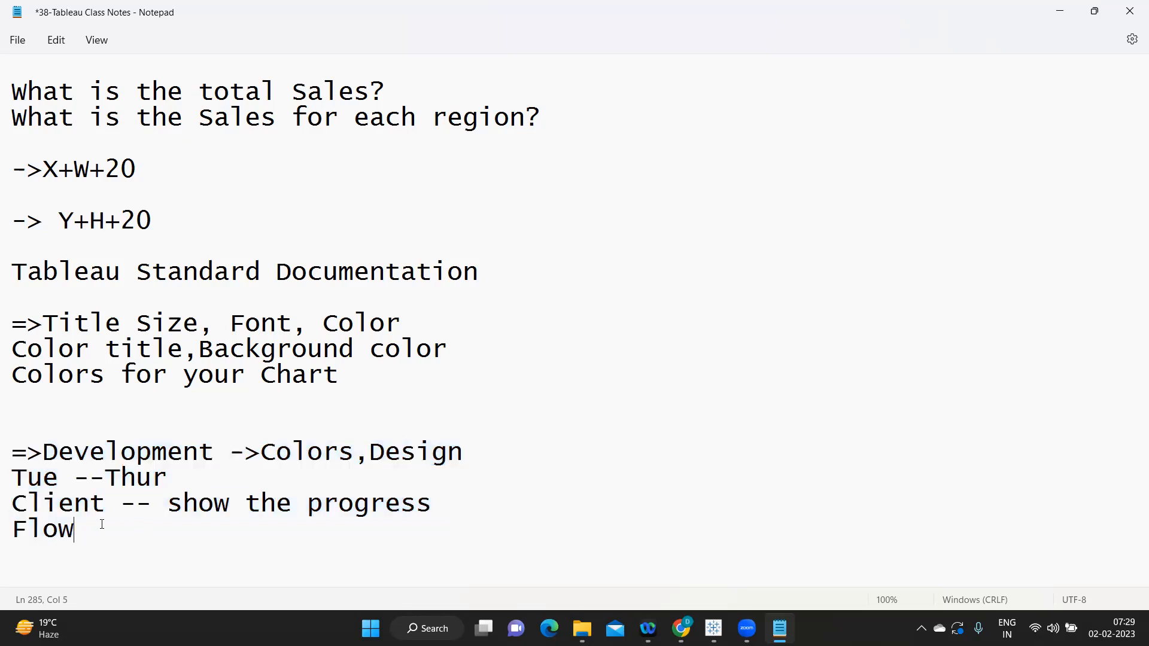
drag(103, 526, 12, 455)
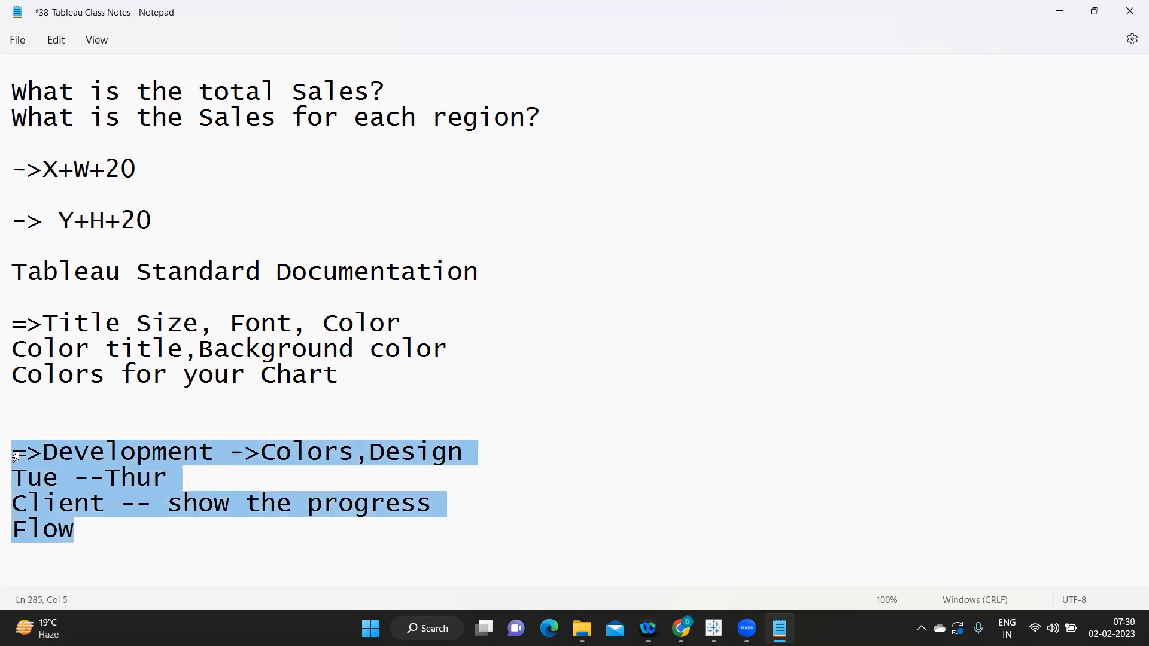
click(66, 473)
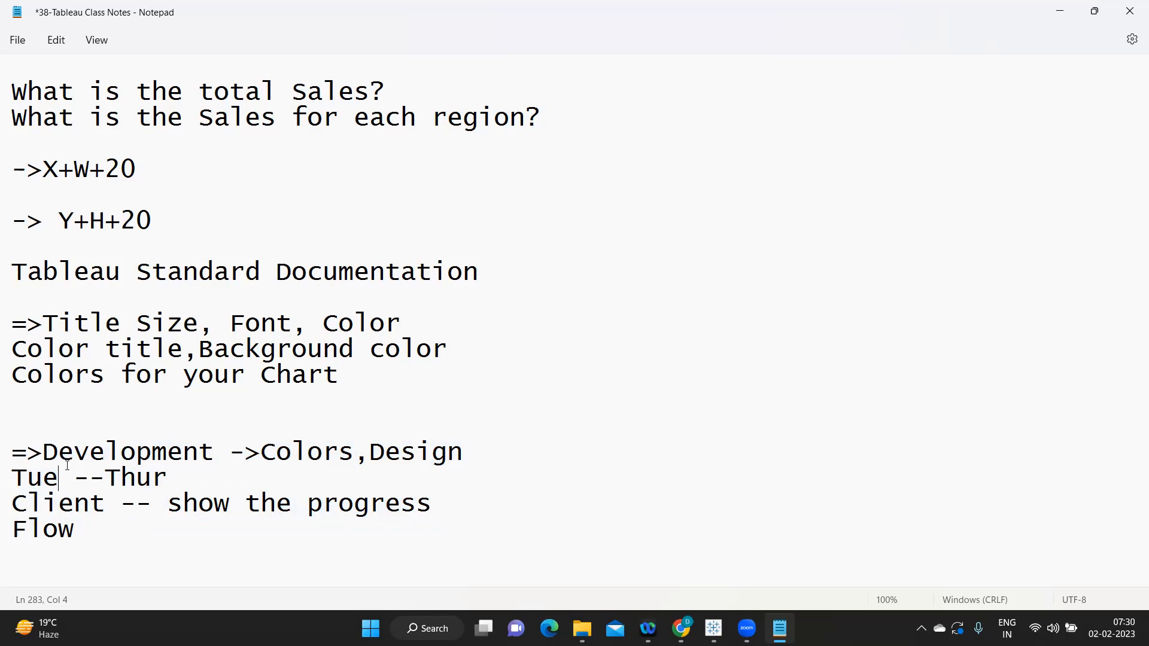
click(17, 452)
drag(17, 452, 109, 532)
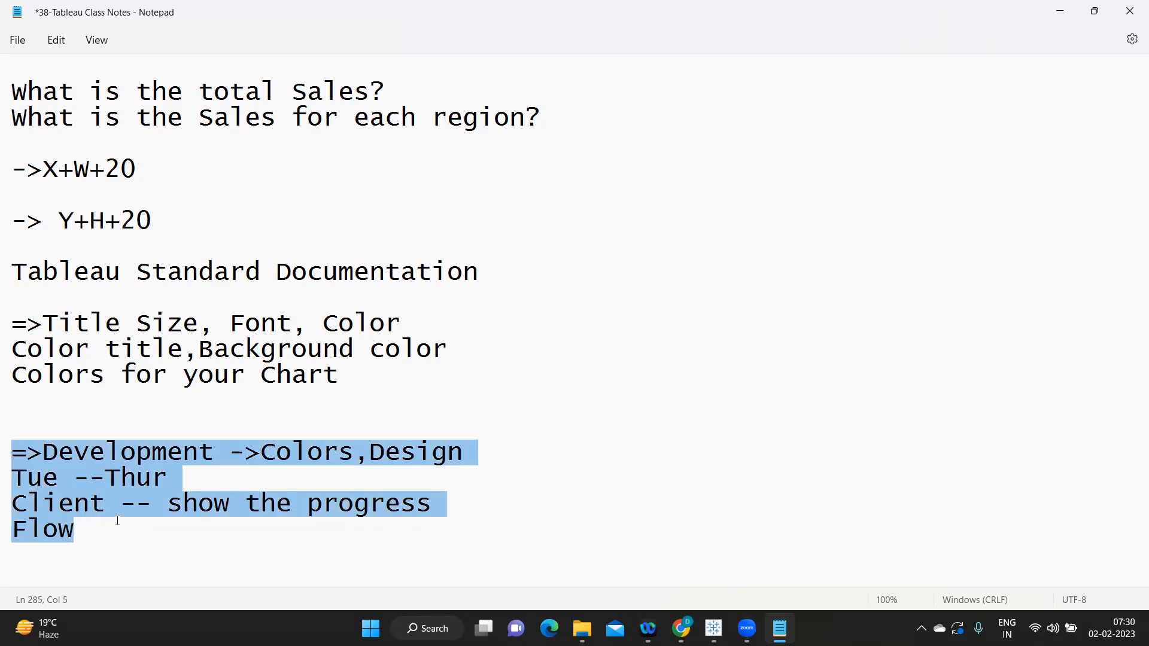
click(162, 466)
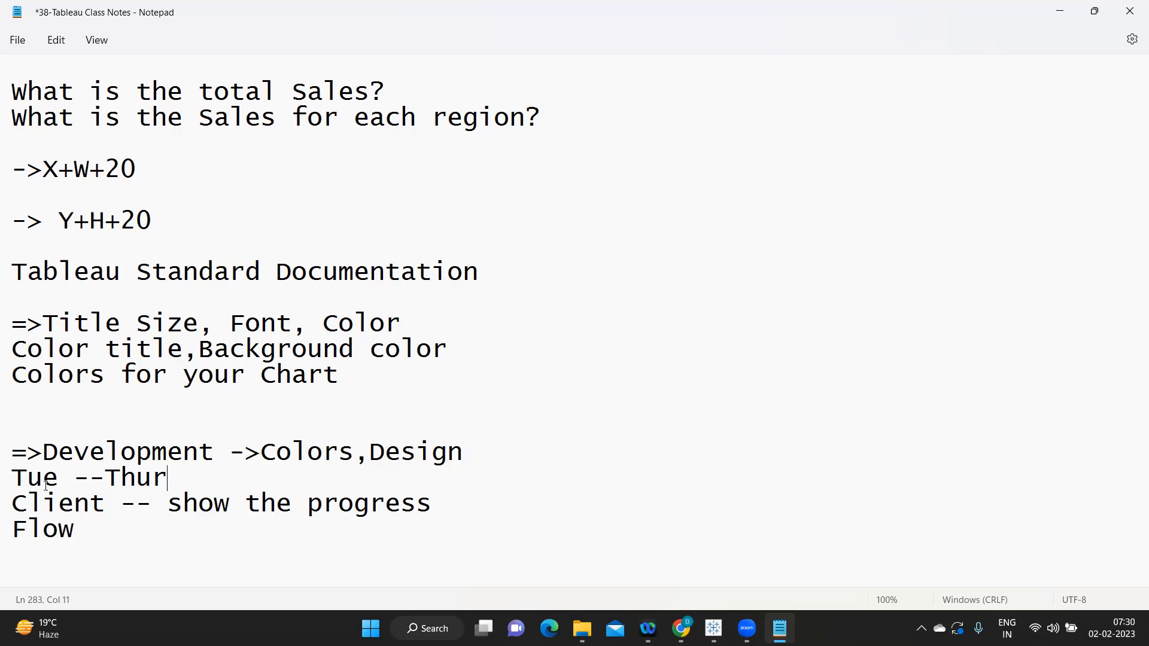
drag(115, 534, 15, 464)
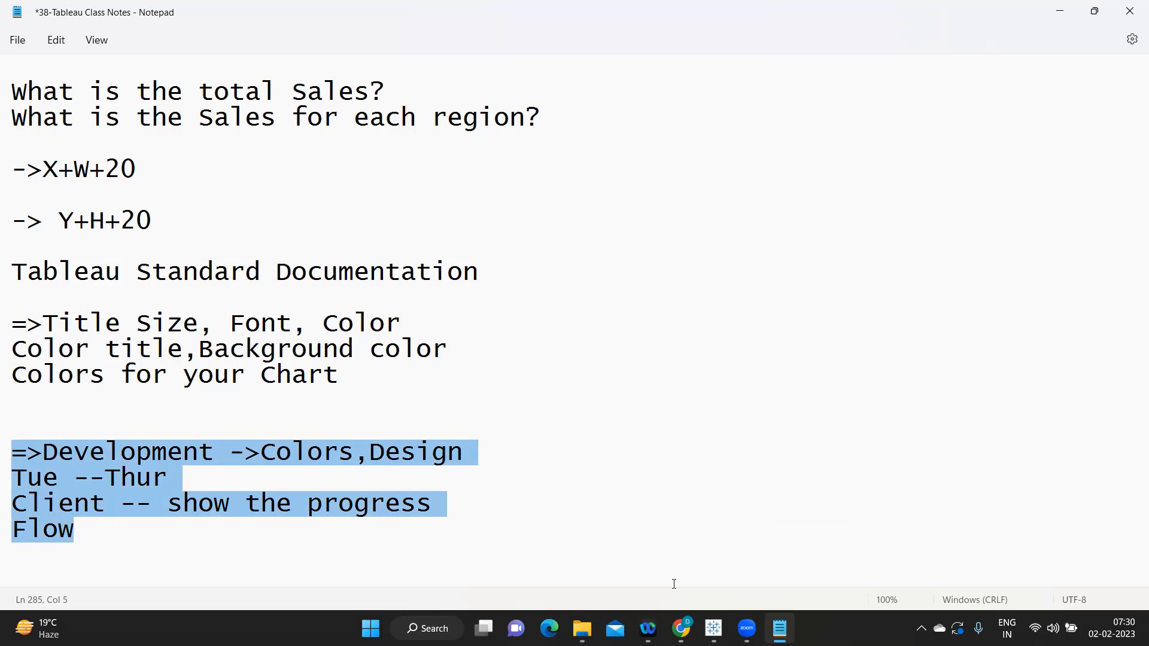
click(395, 455)
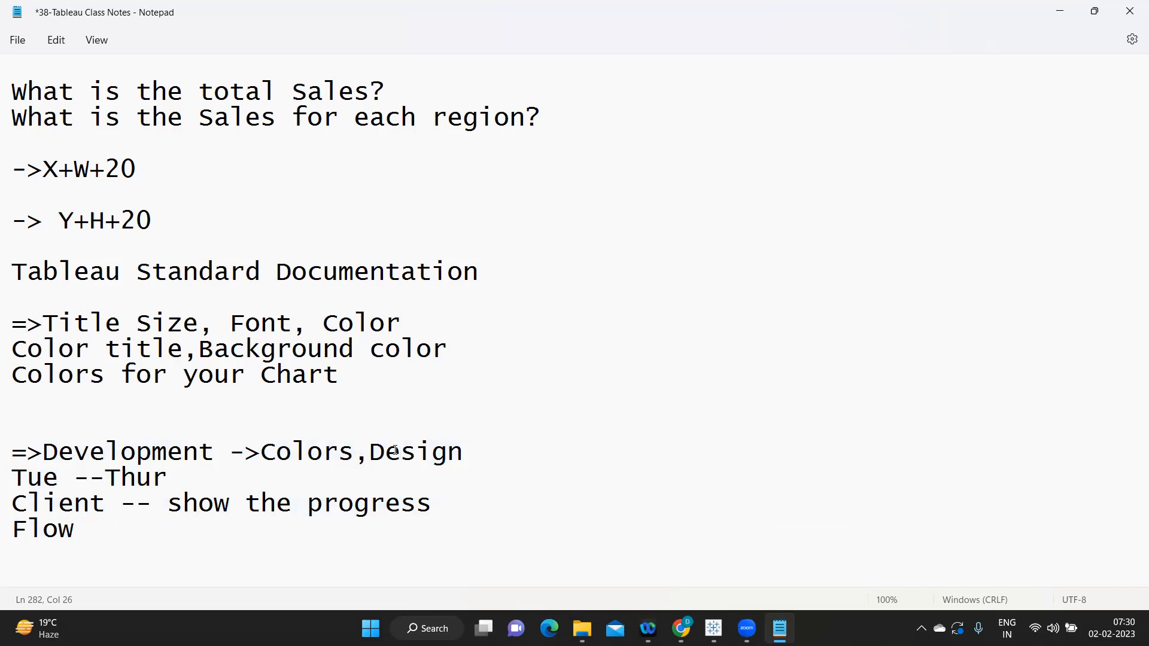
Step: View the dashboard in Tableau, return to the Notepad class notes and add the line "Talk Clients--" below "Flow"
click(713, 629)
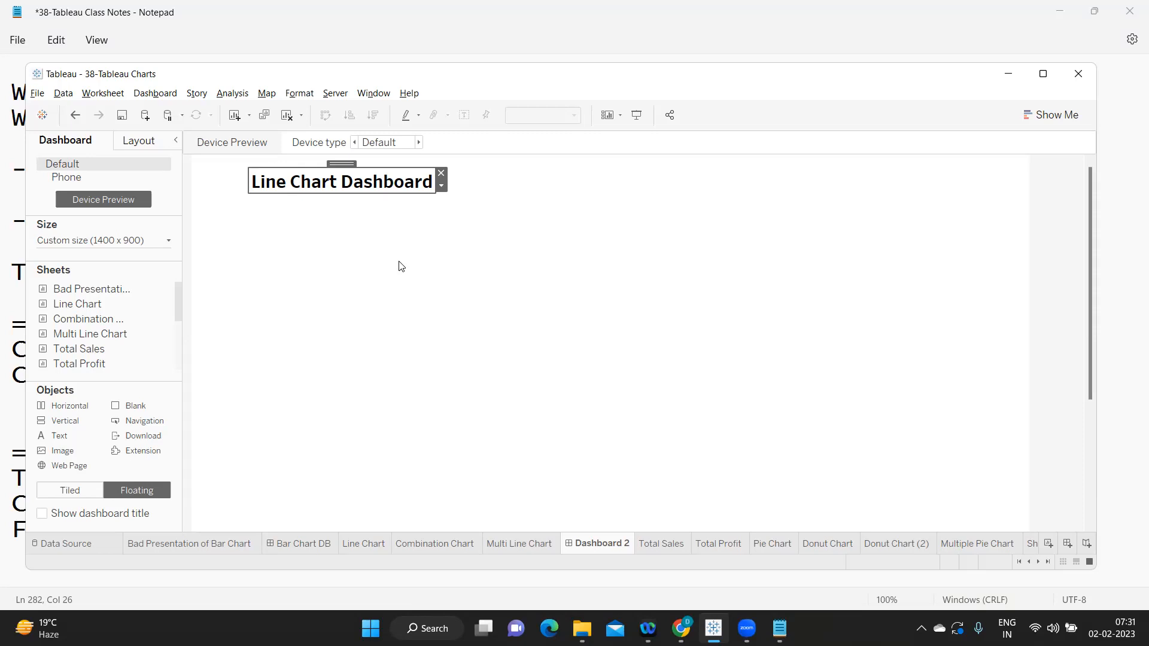
mouse_move(779, 628)
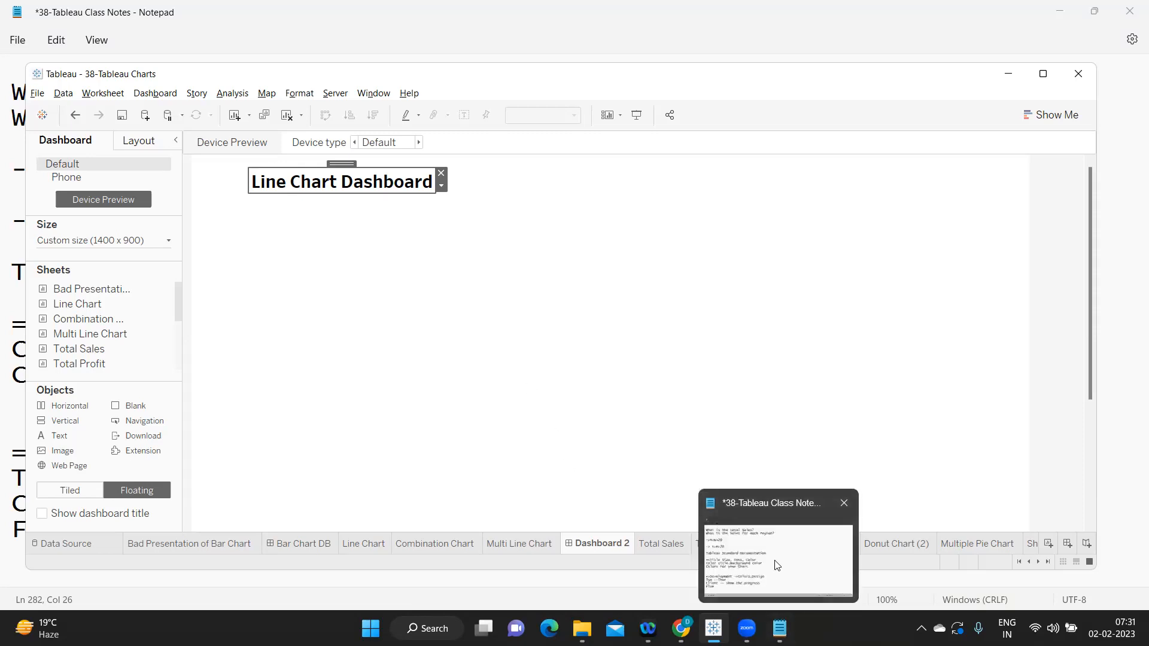
click(776, 565)
click(77, 531)
key(Return)
text(Talk Clients--4)
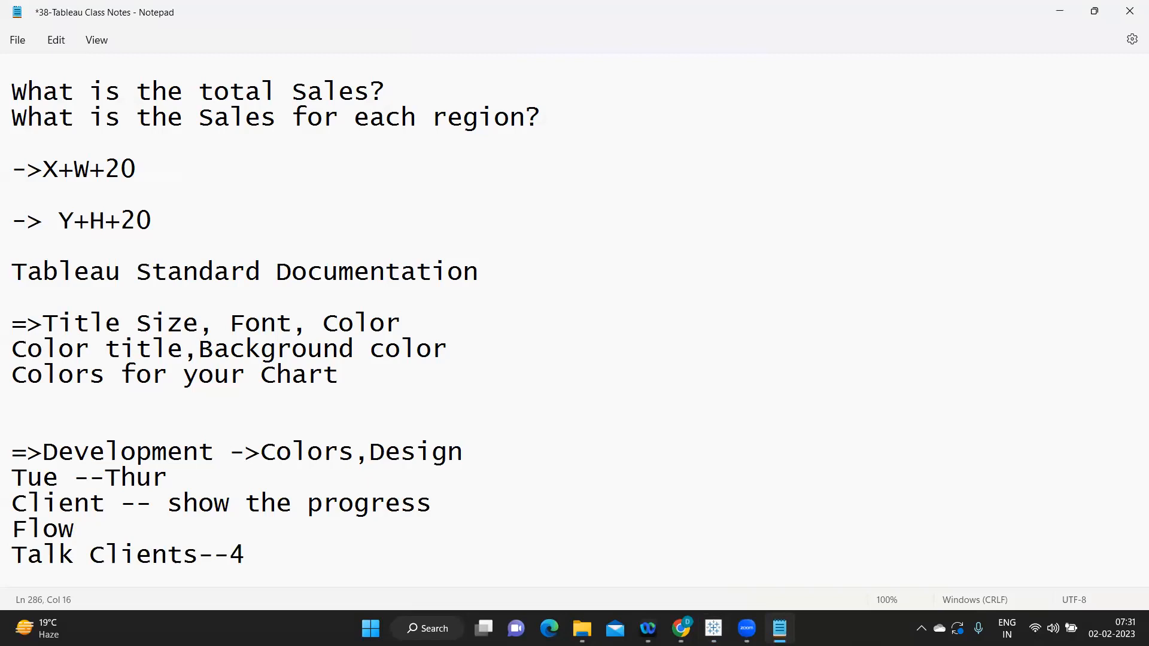
key(BackSpace)
drag(20, 556, 205, 556)
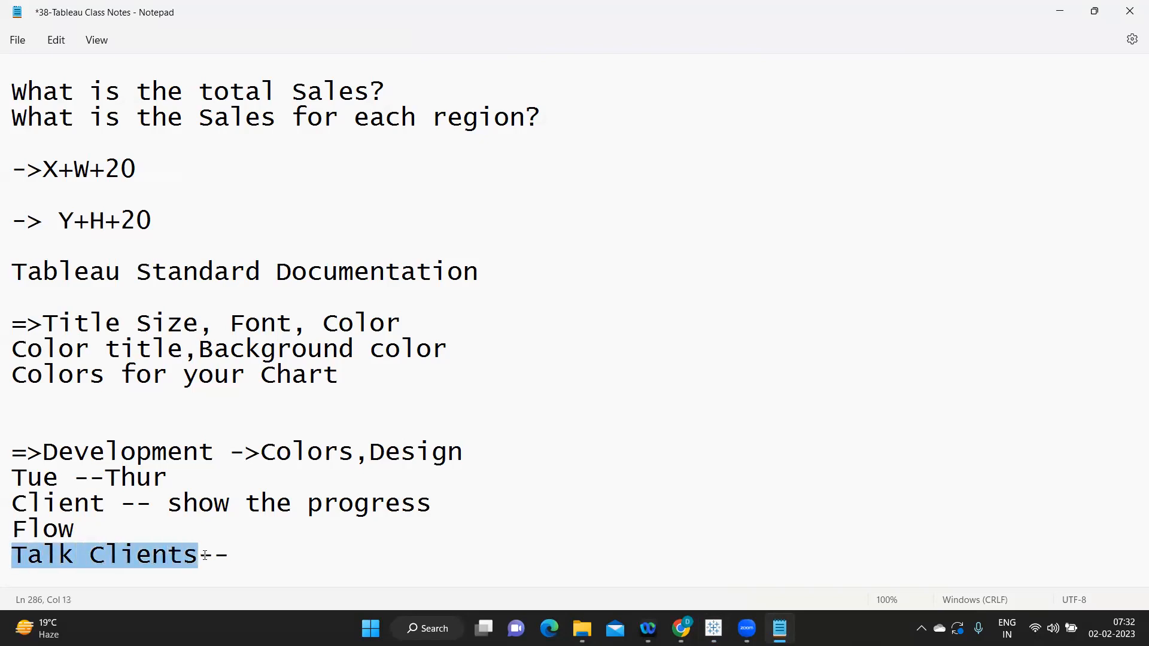
click(253, 551)
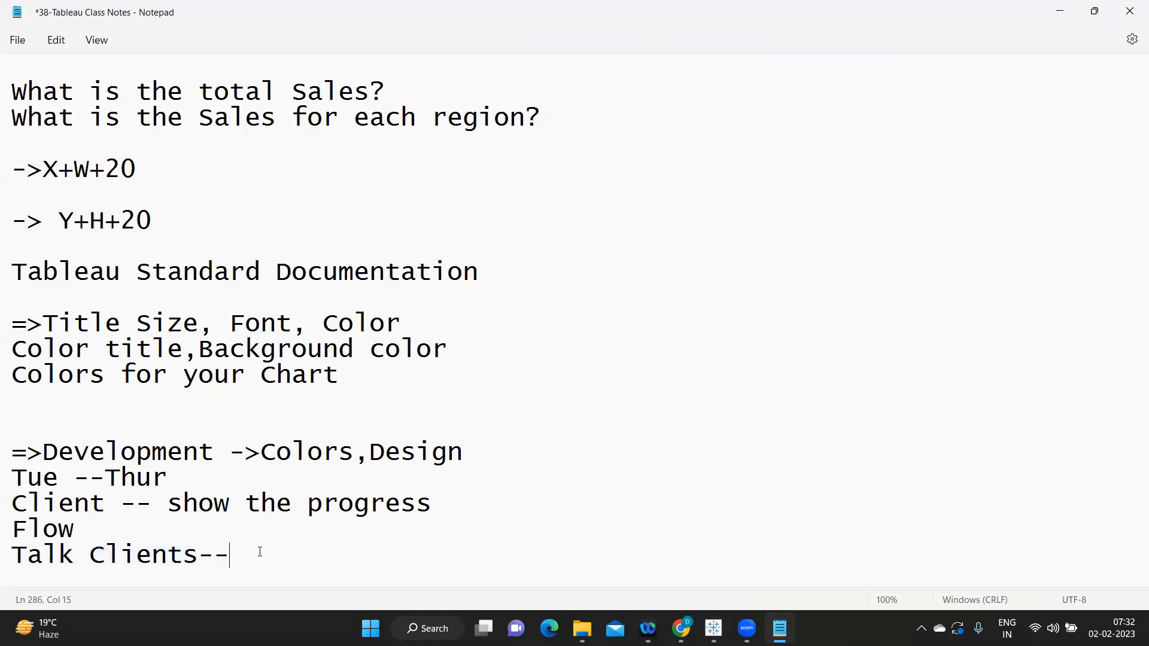
Step: Add the line "I will what I have understood from that requirment." below "Talk Clients--", followed by an empty line
key(Return)
text(I will )
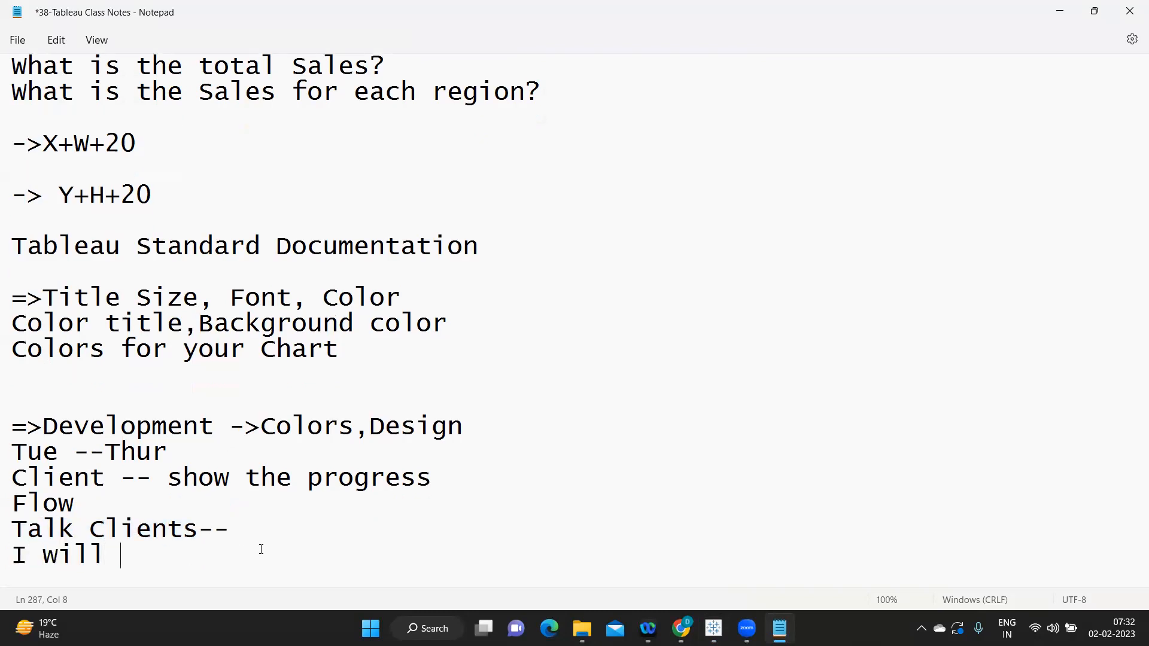
text(what I ha)
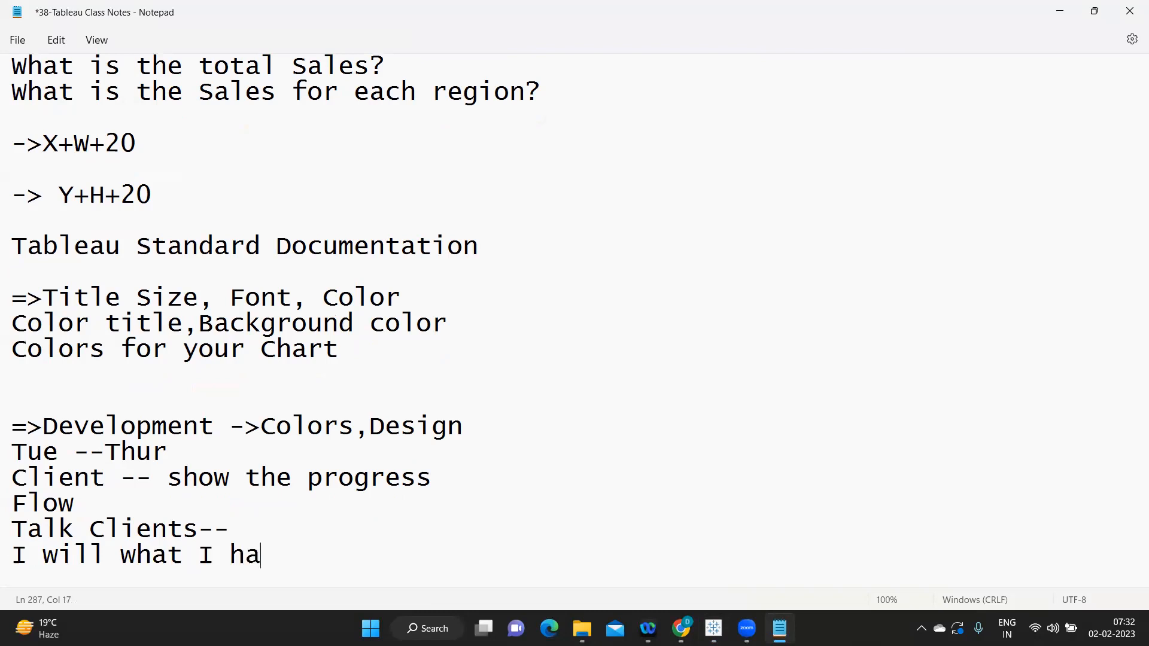
text(ve understoof)
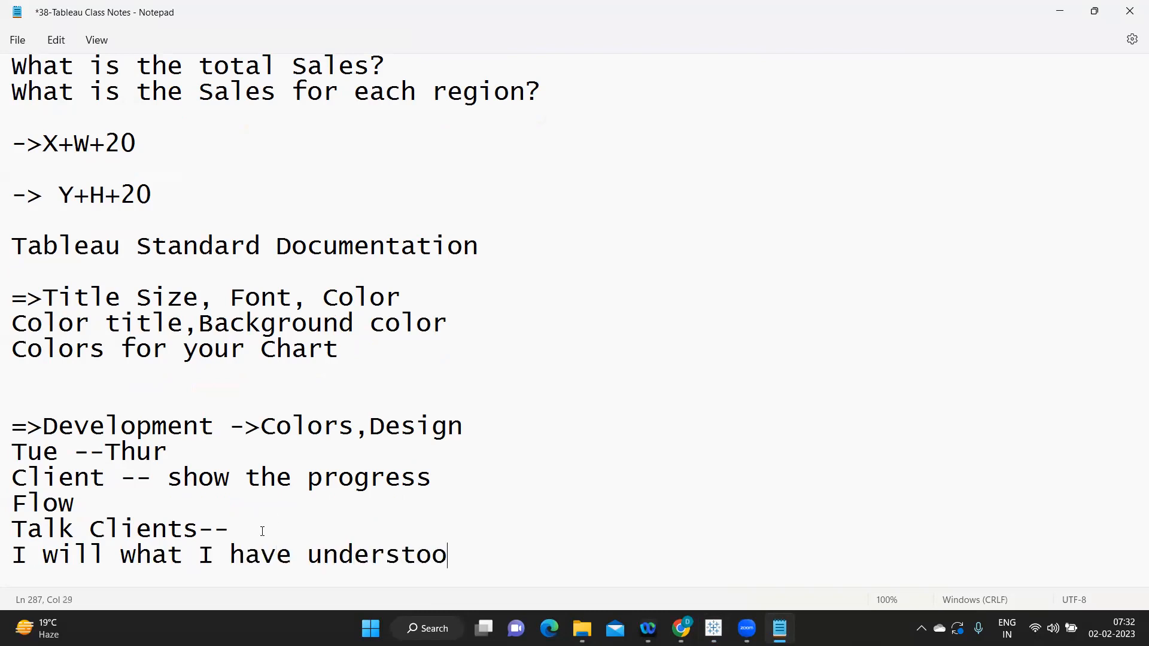
key(BackSpace)
key(BackSpace)
text(d from t)
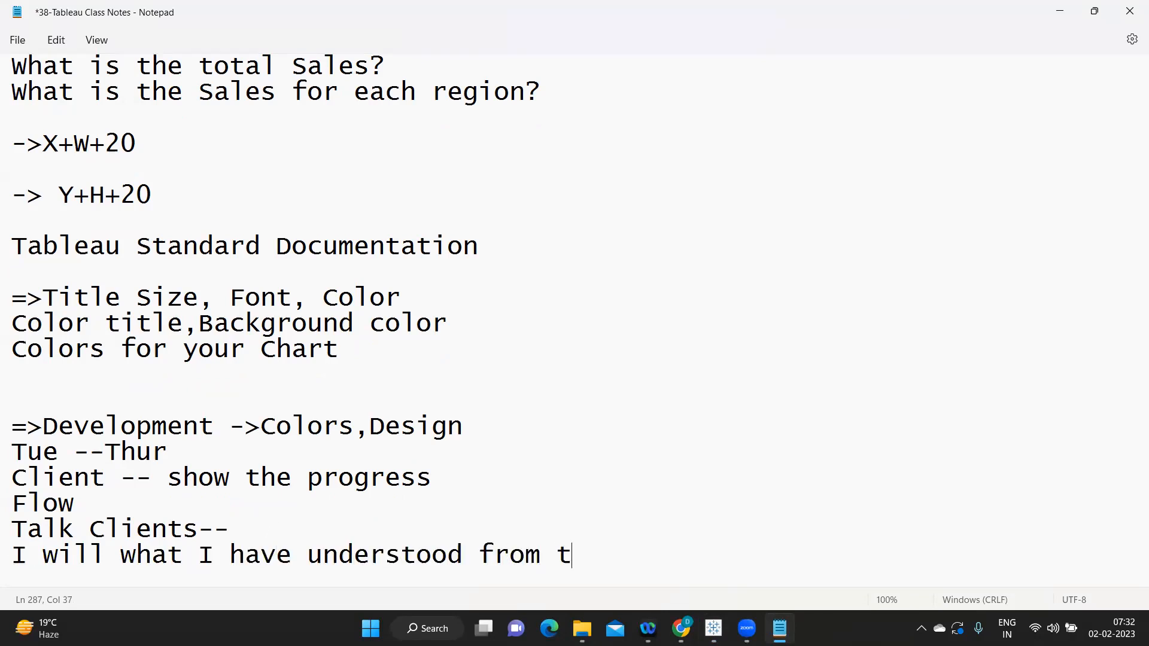
text(hat requirment.)
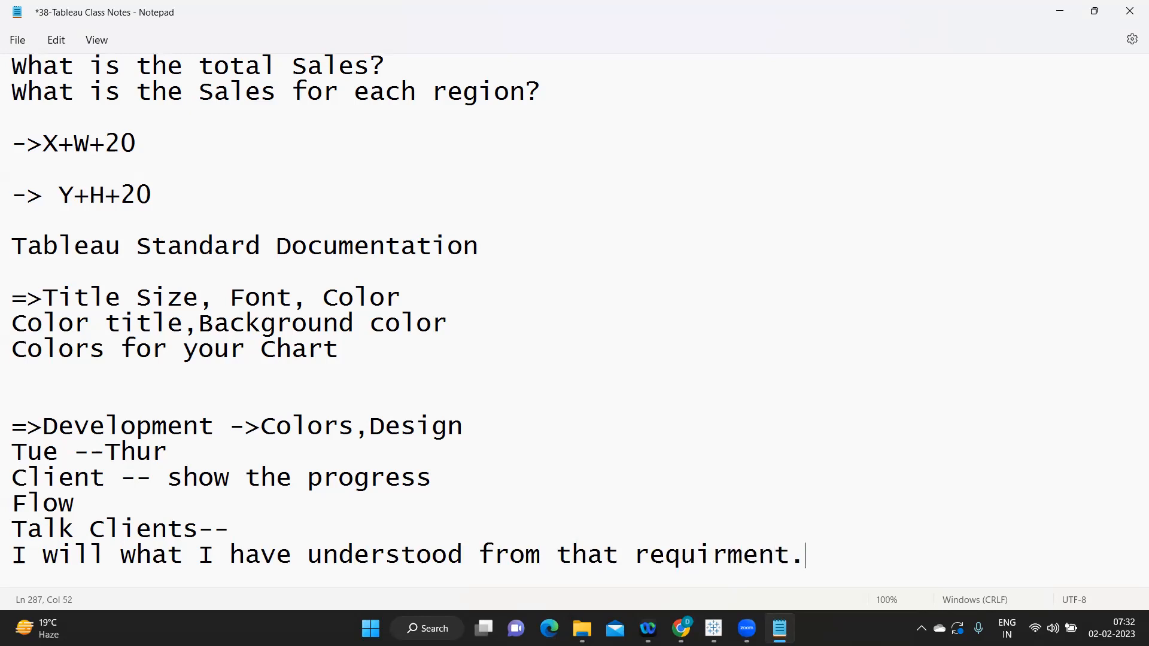
key(Return)
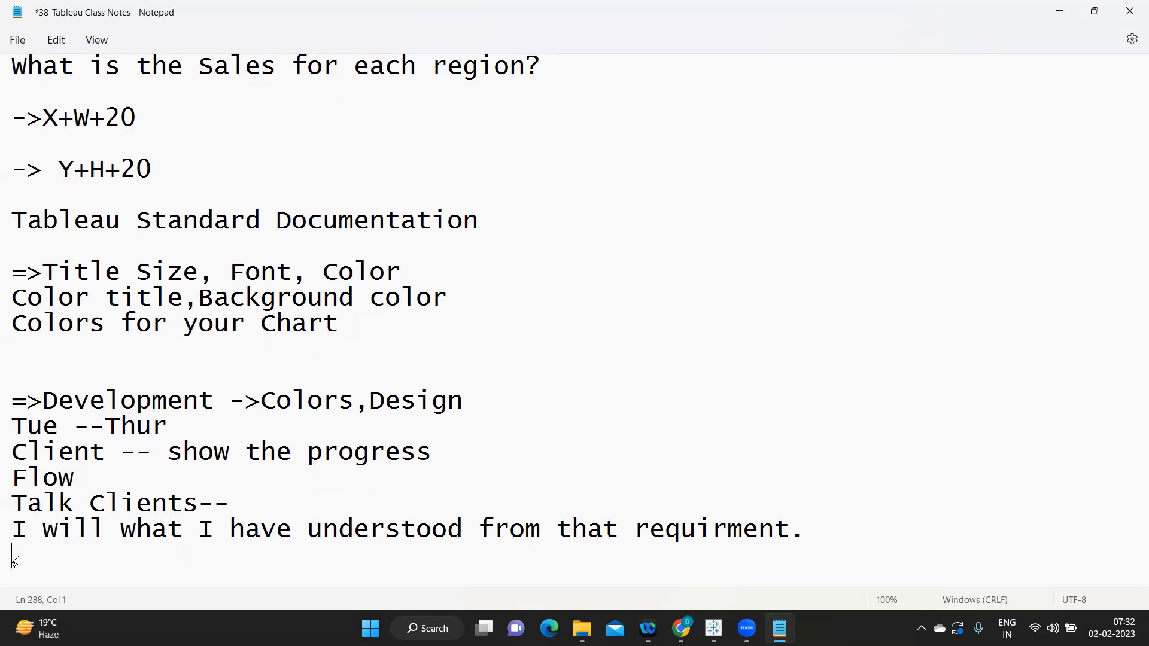
drag(12, 505, 194, 503)
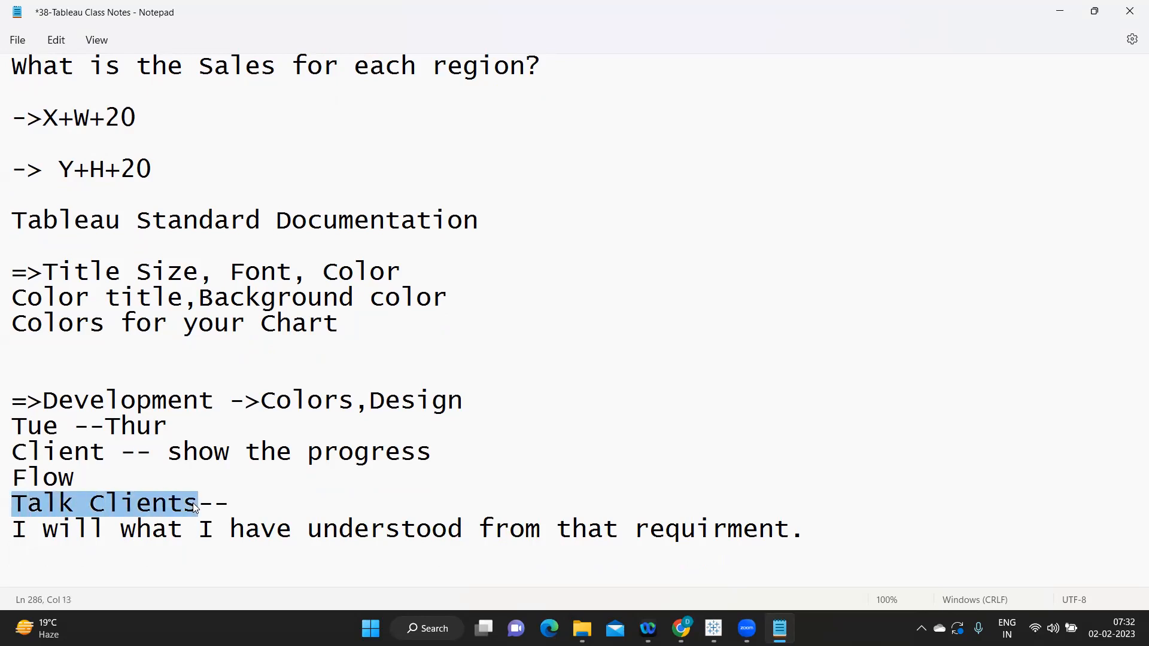
click(198, 548)
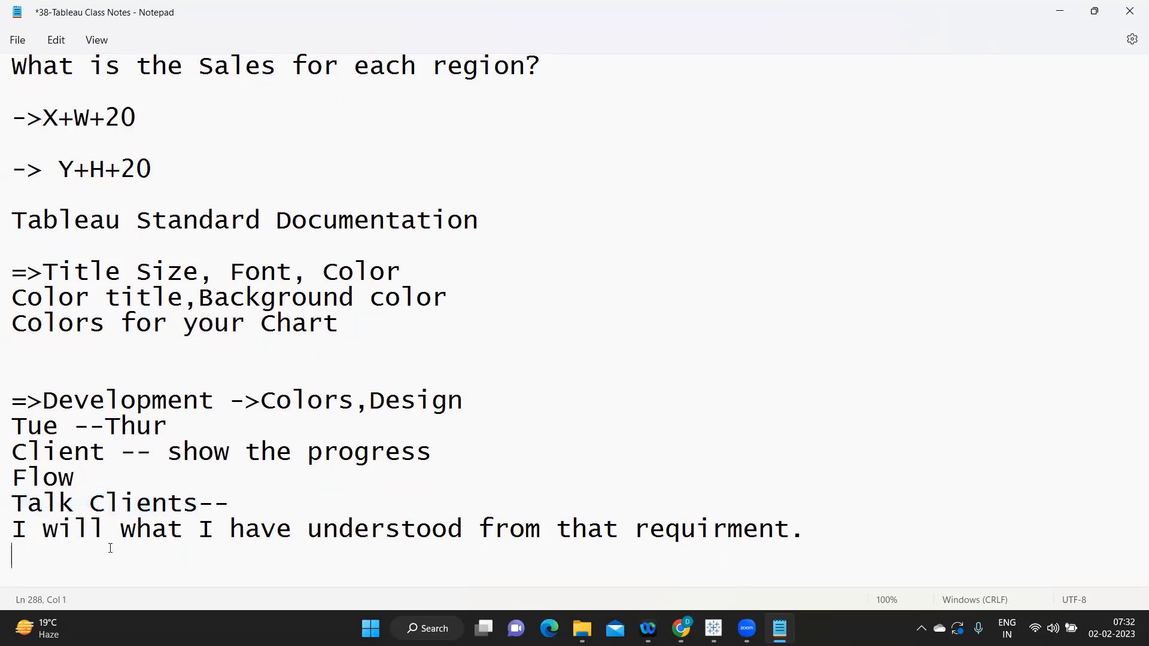
click(19, 529)
drag(18, 529, 287, 519)
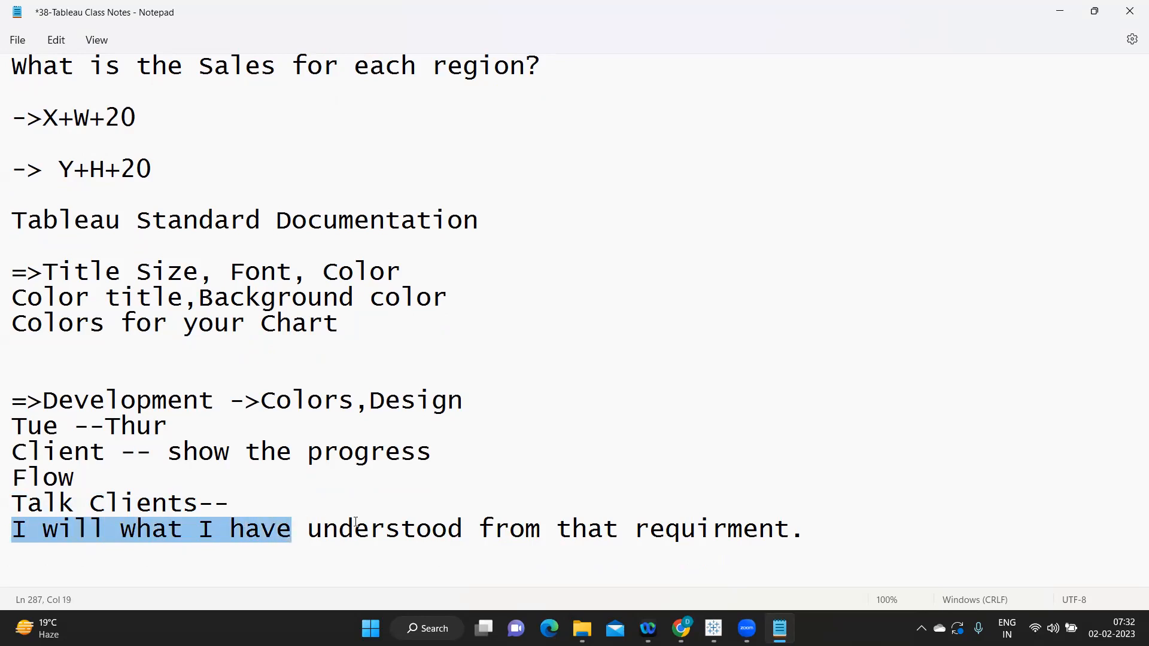
drag(321, 529, 777, 531)
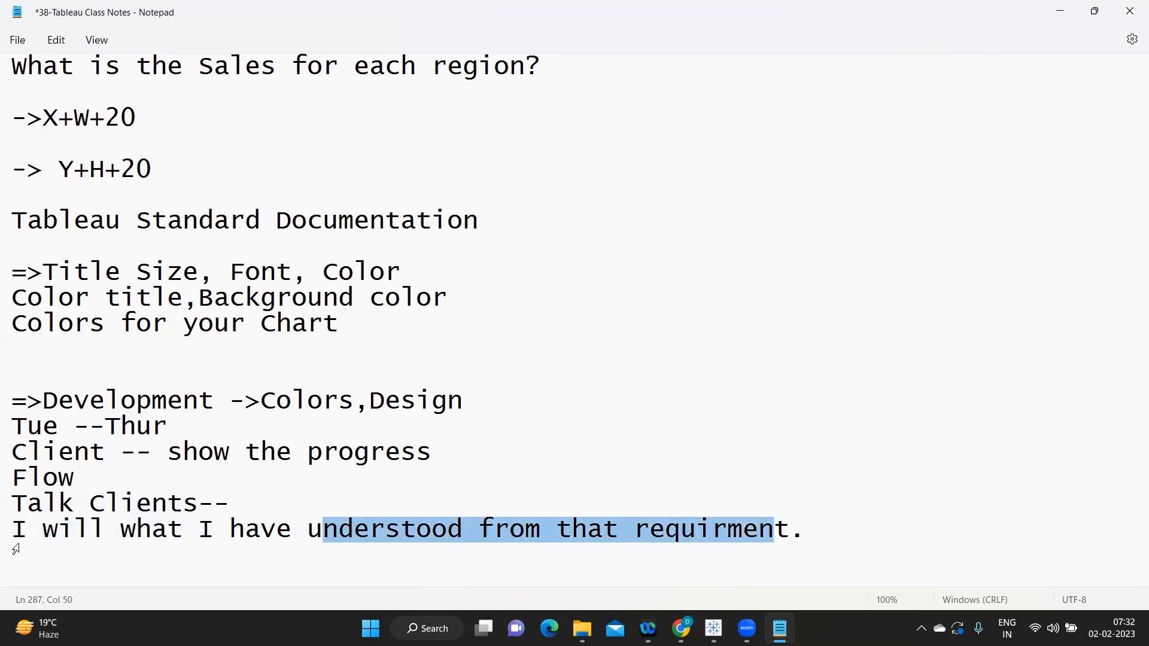
drag(13, 502, 198, 496)
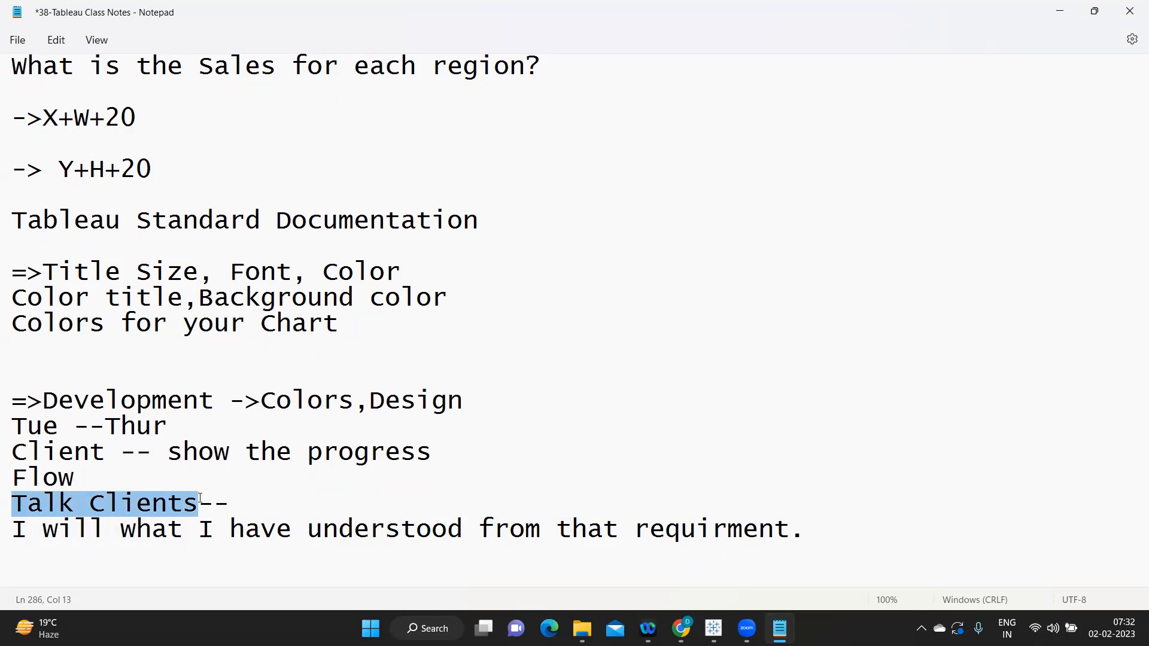
scroll(201, 498, down, 1)
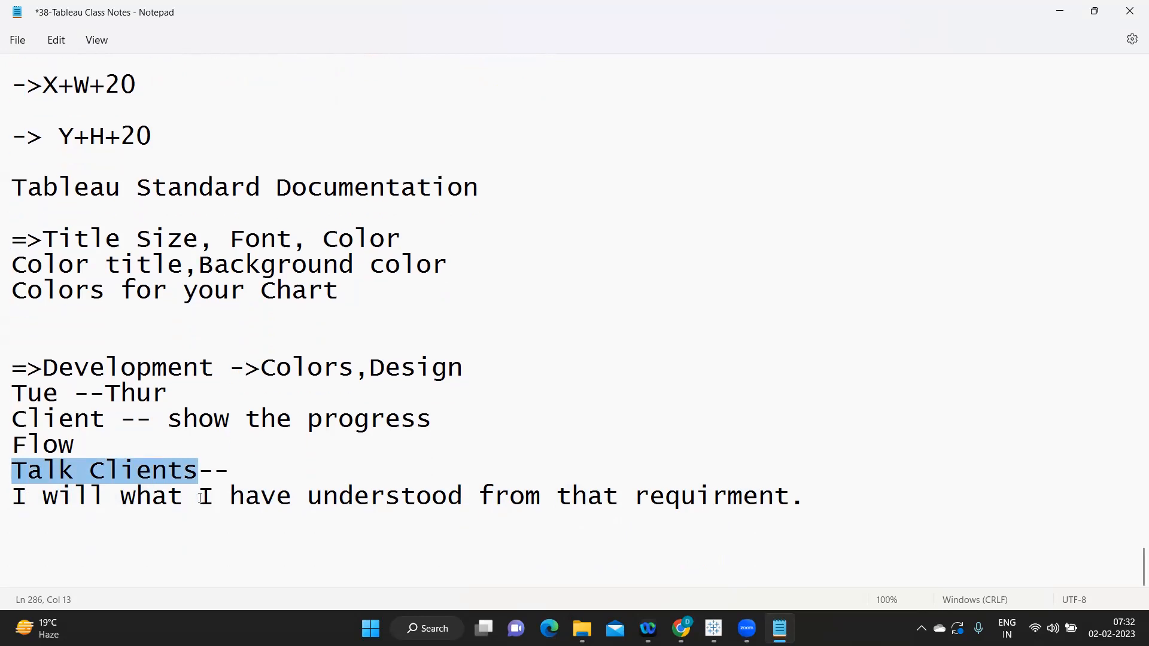
Step: Append "Non Techincal person" to the end of the "Talk Clients--" line
click(27, 536)
key(Up)
key(Up)
key(End)
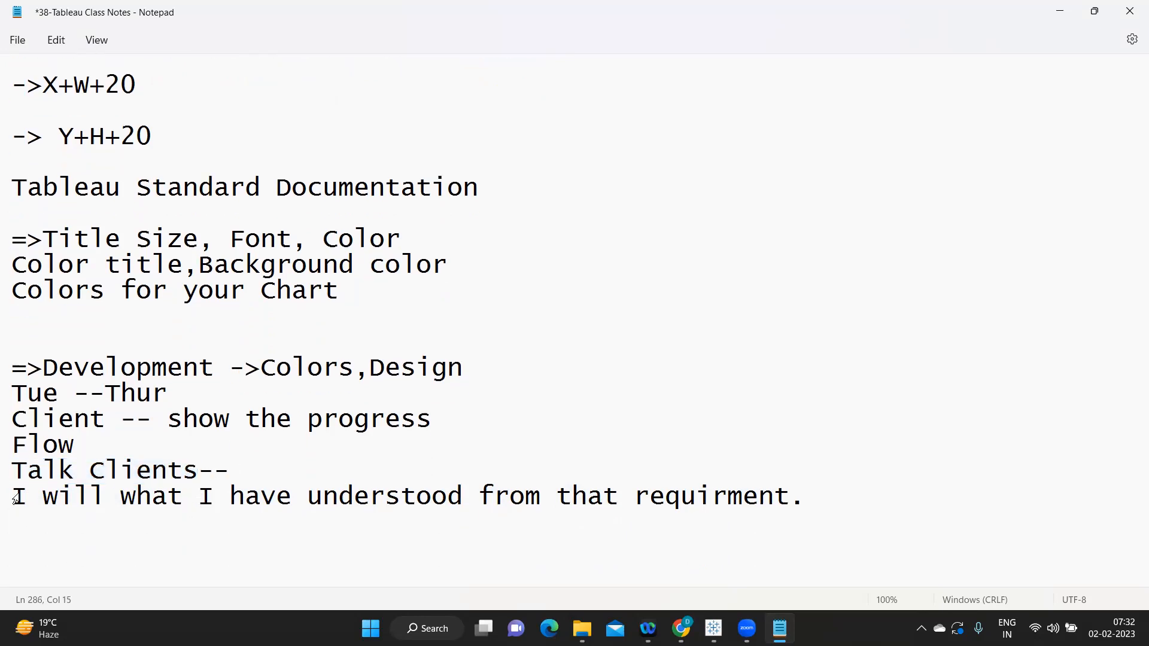
text(Non Techi)
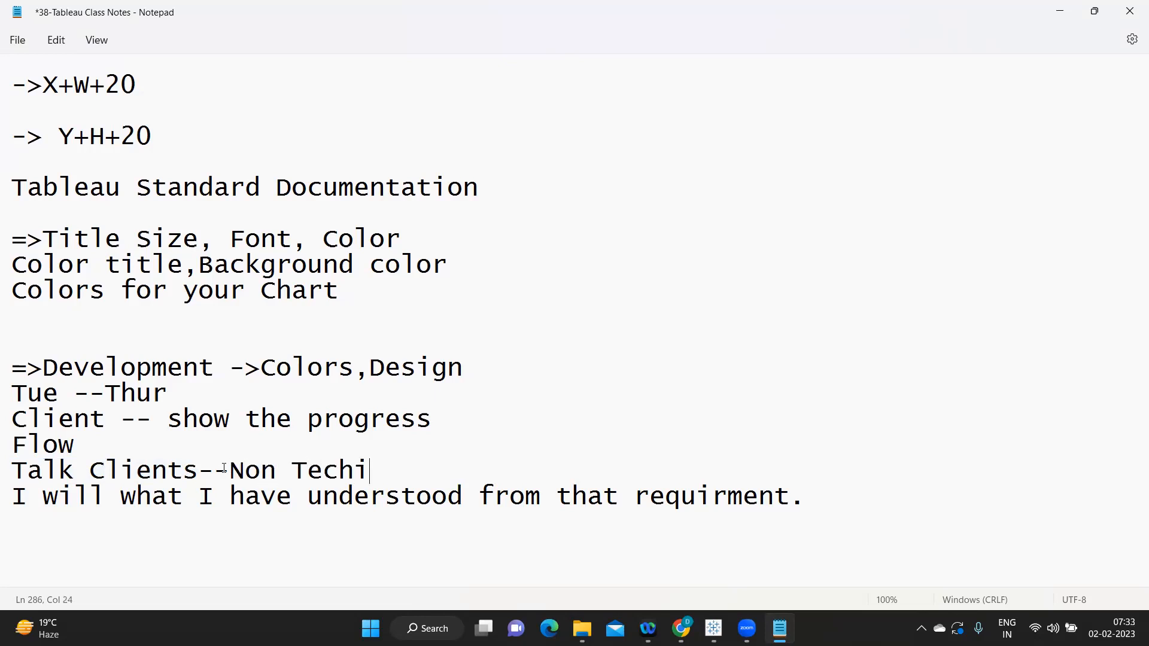
text(ncal person)
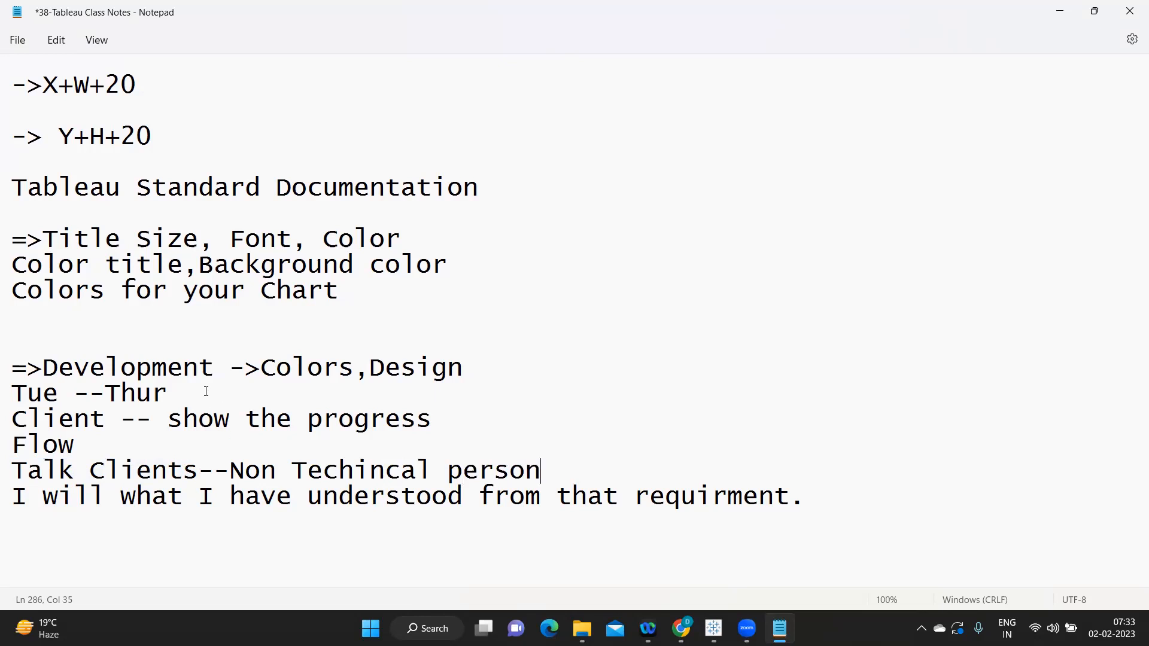
Step: Copy "Non Techincal person" to the end of the notes, separated by a blank line from the sentence about the requirement
drag(230, 471, 545, 470)
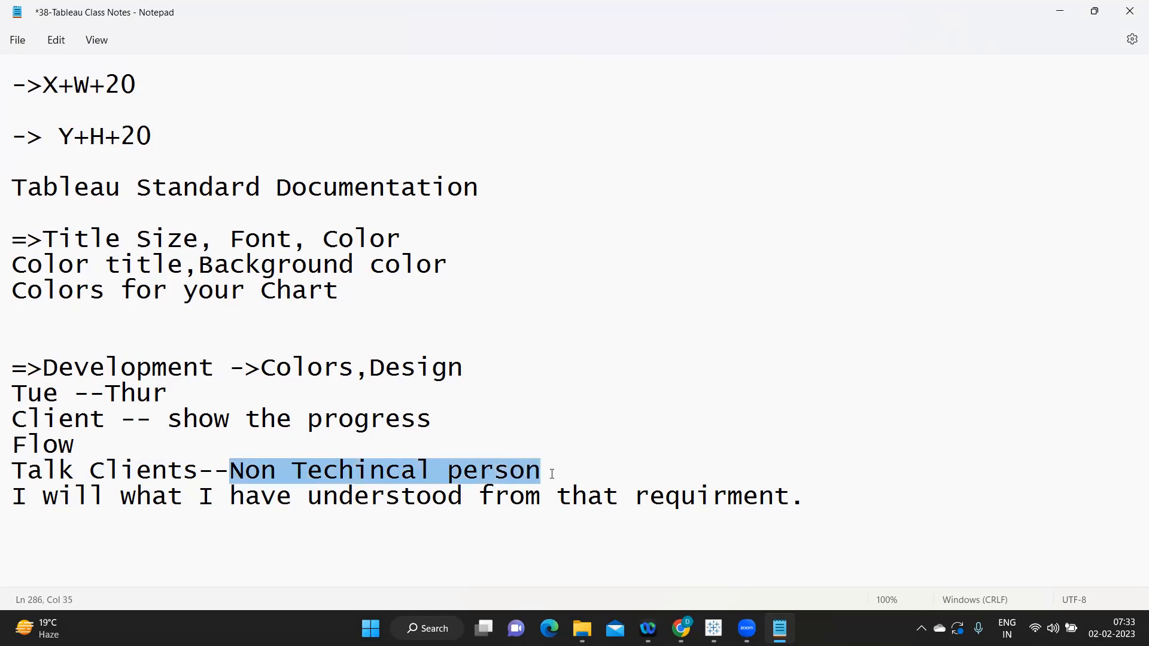
key(ctrl+c)
click(288, 524)
key(ctrl+v)
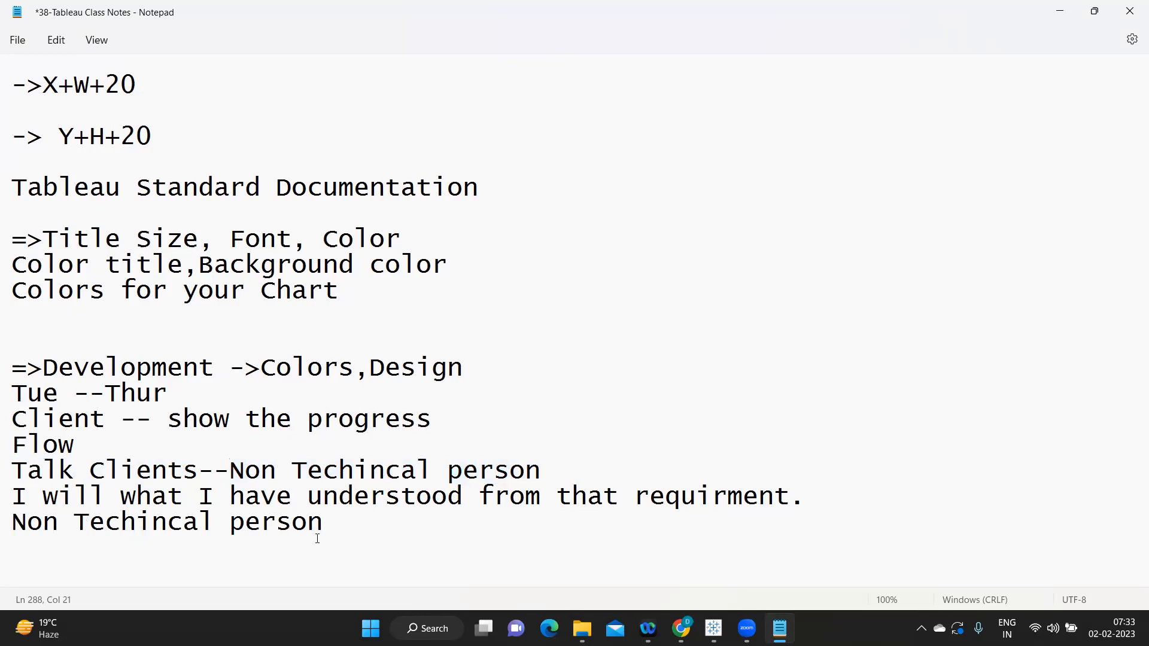
click(806, 499)
key(Return)
scroll(359, 538, down, 1)
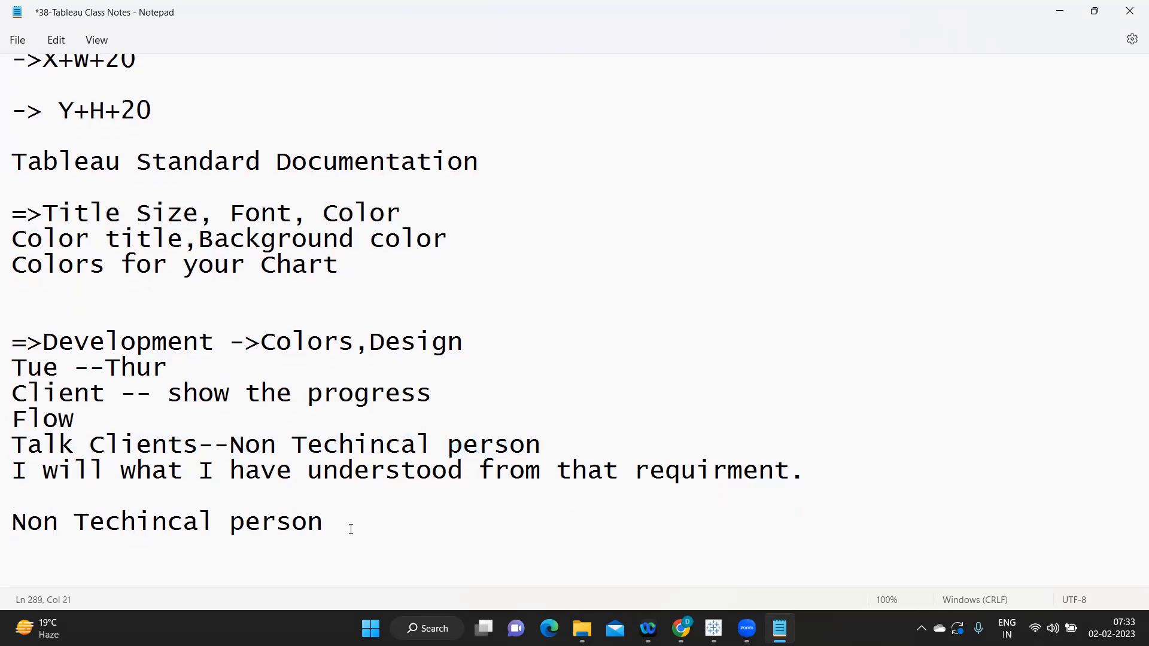
drag(352, 530, 6, 511)
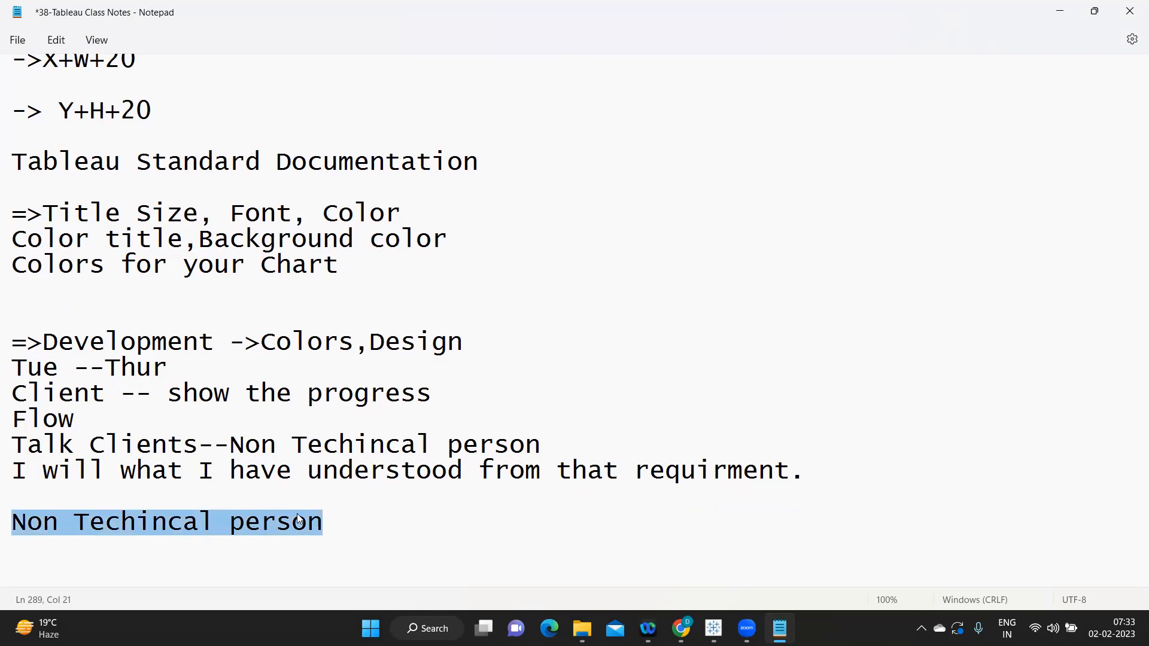
Step: Add the line "feasible in Tableau -" below the last "Non Techincal person" line
click(383, 520)
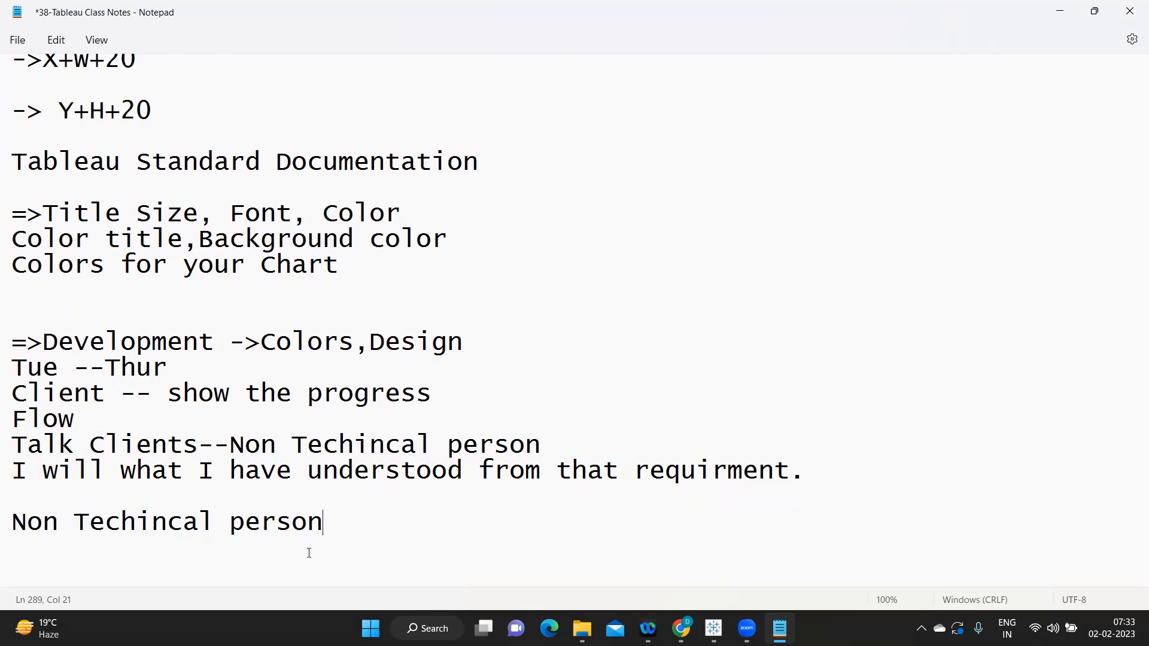
key(Return)
text(feasible in T)
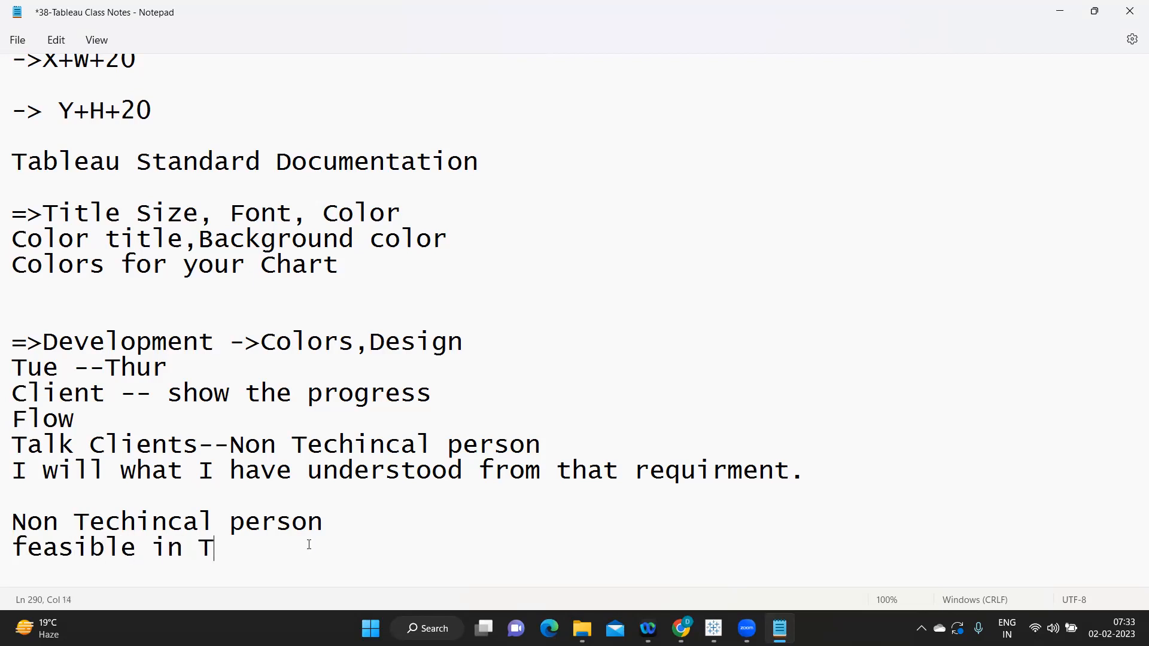
text(ableau -)
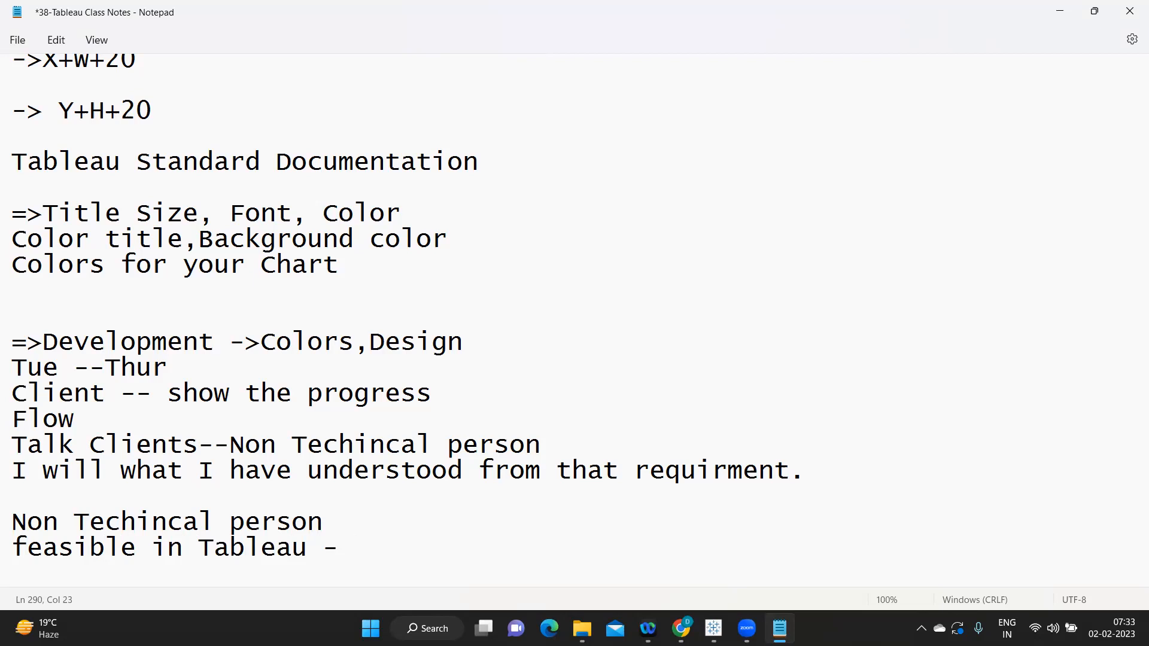
Step: Write the line "we have to give alternate solution." below "feasible in Tableau -"
key(Return)
text(we have)
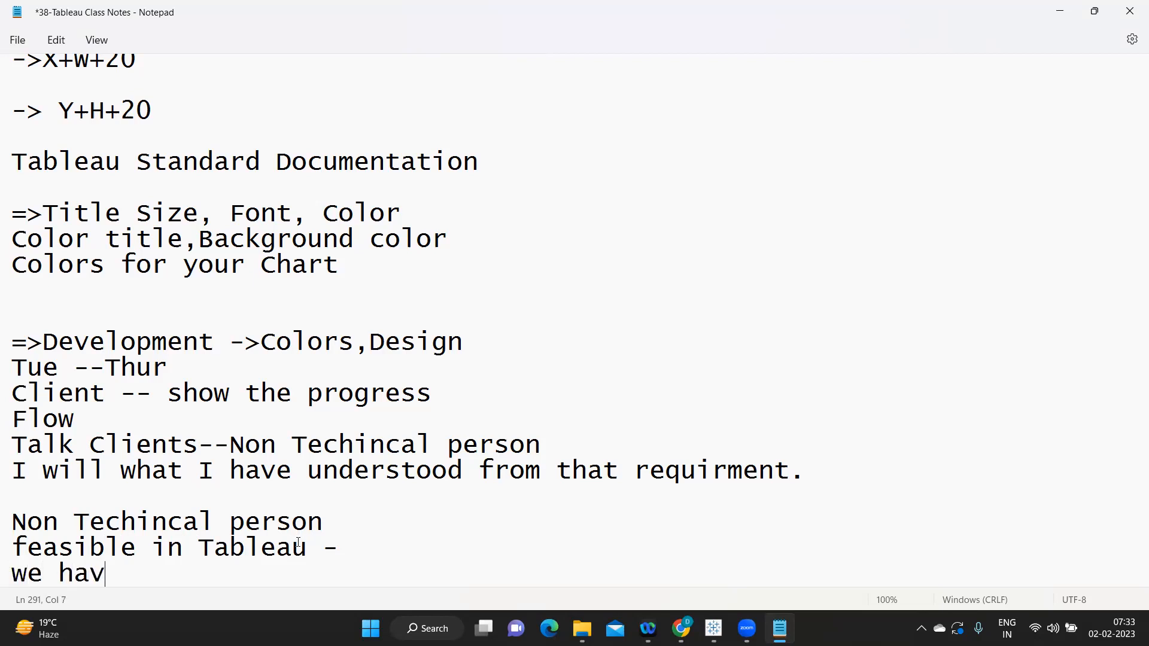
key(BackSpace)
key(BackSpace)
key(BackSpace)
text(ave to give alter)
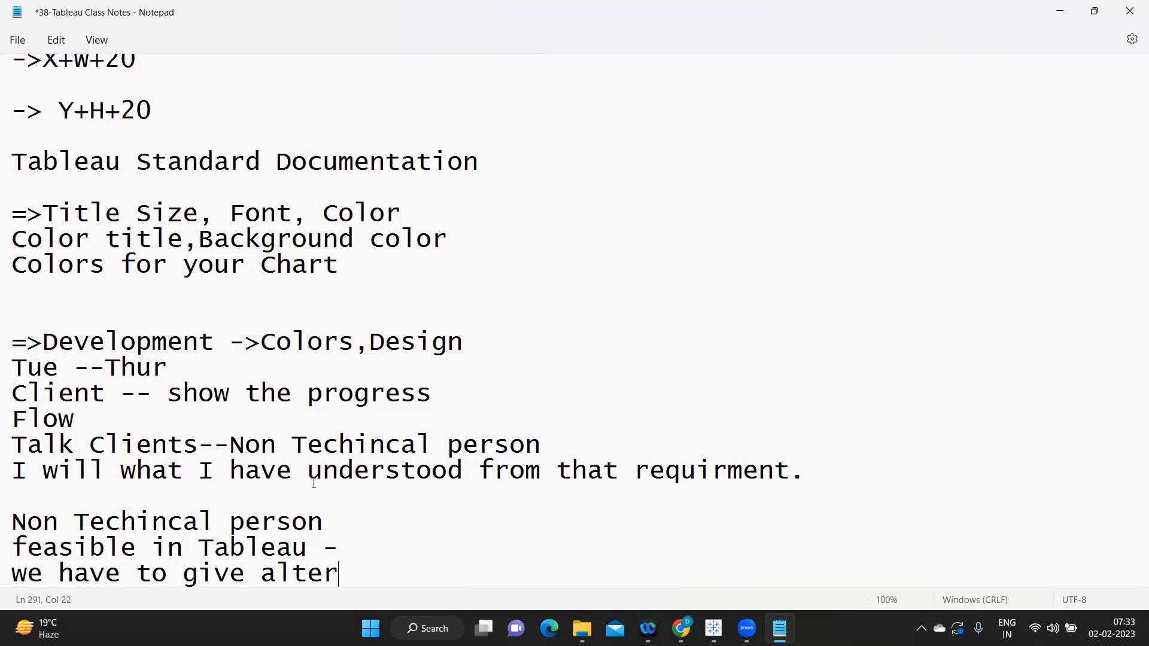
text(nate solution)
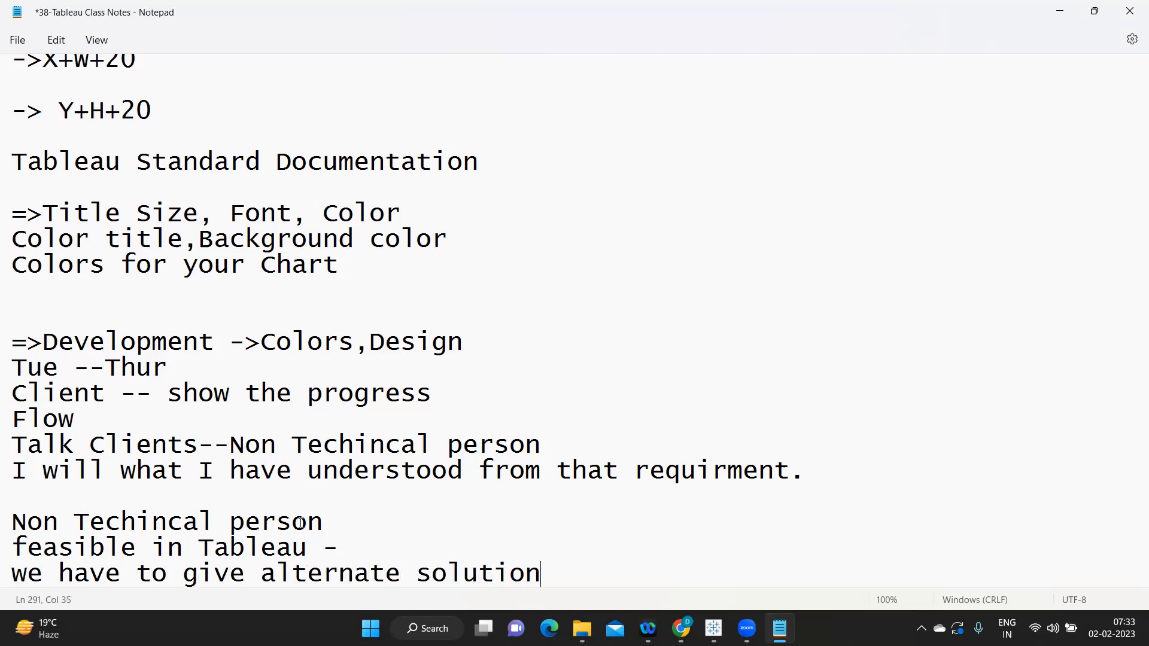
text( to the problm)
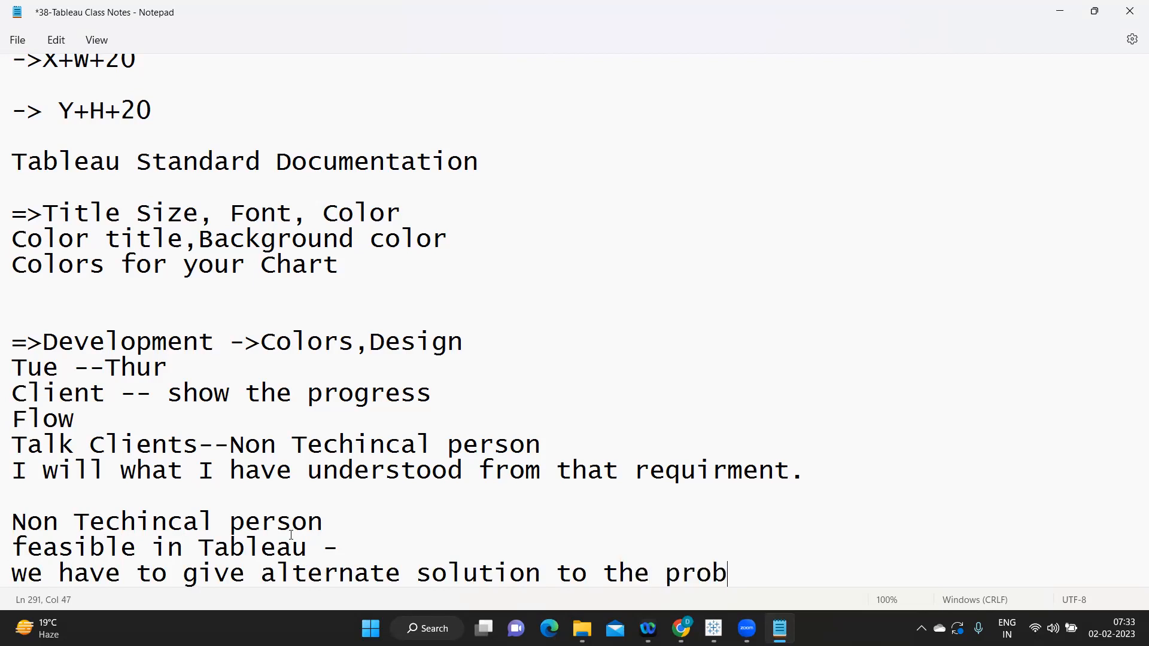
key(BackSpace)
key(BackSpace)
key(BackSpace)
key(BackSpace)
key(BackSpace)
key(BackSpace)
key(BackSpace)
key(BackSpace)
key(BackSpace)
key(BackSpace)
key(BackSpace)
key(BackSpace)
key(BackSpace)
key(BackSpace)
key(BackSpace)
key(BackSpace)
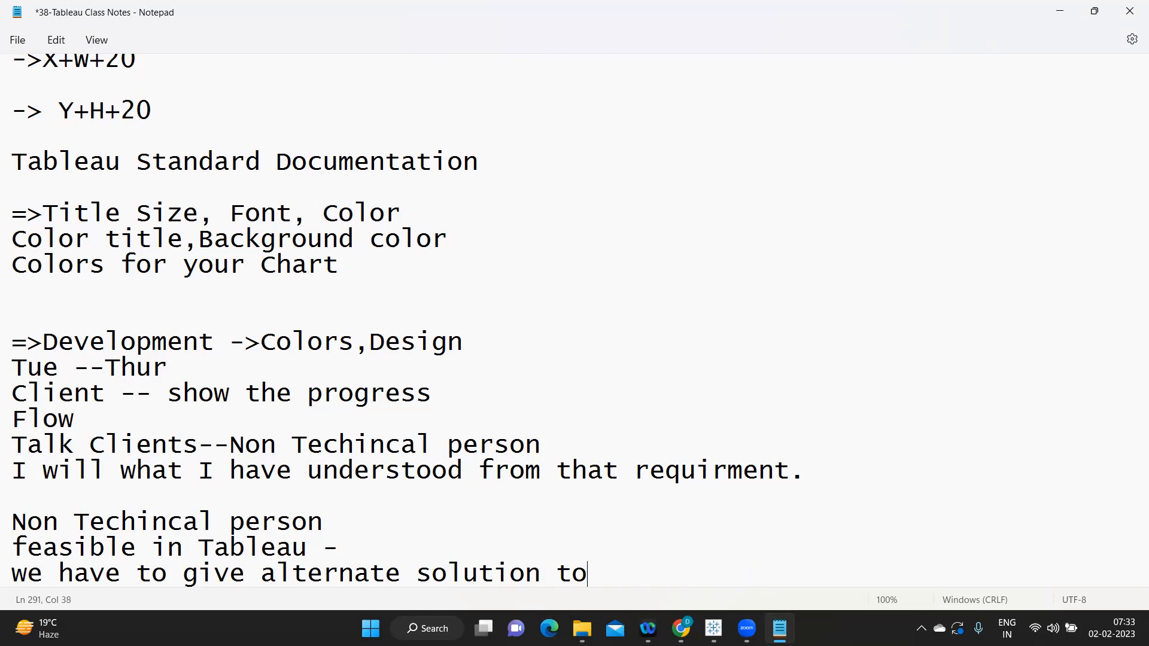
text(.)
scroll(283, 542, down, 1)
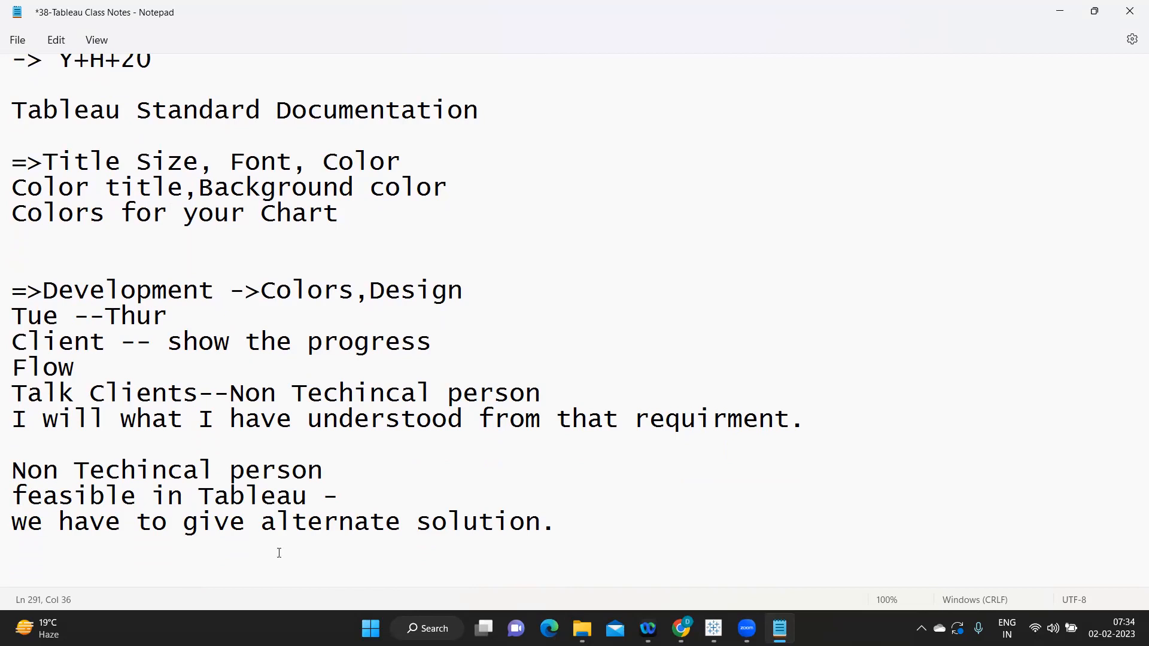
drag(587, 521, 6, 470)
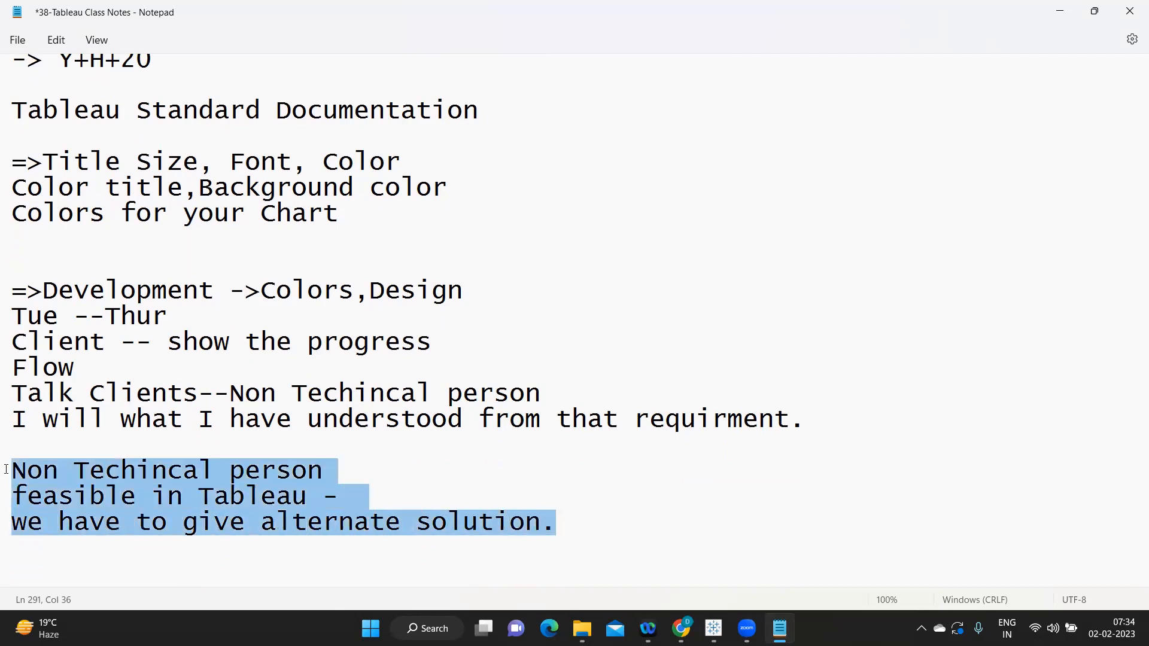
click(96, 500)
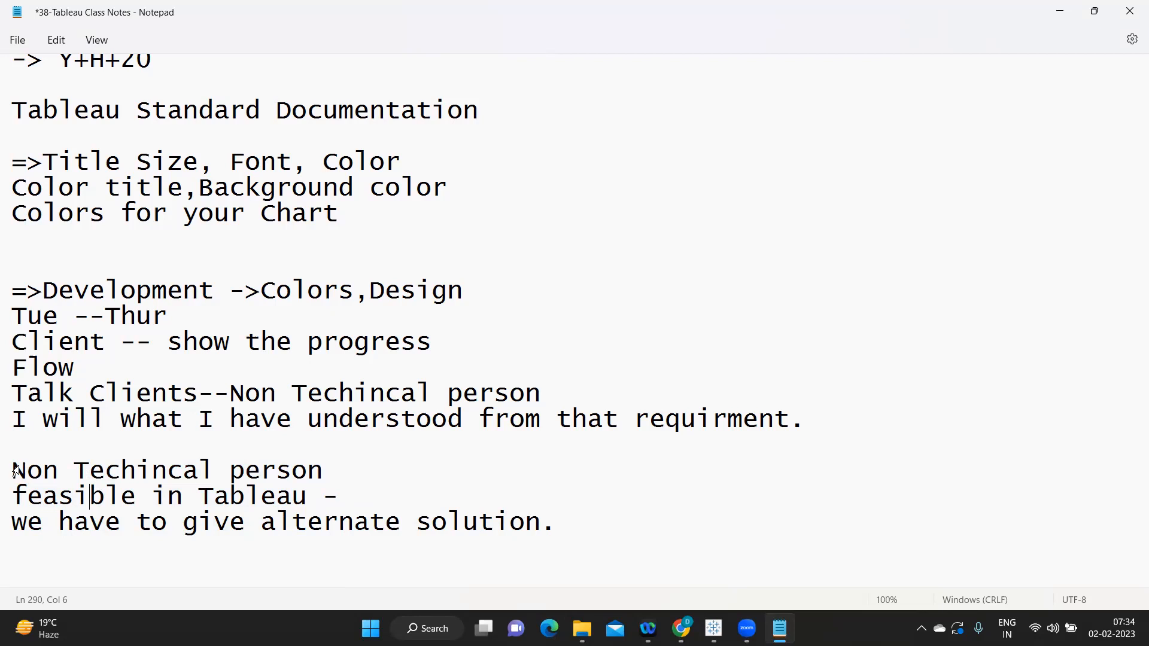
Step: Review the non-technical person line and the development and client communication lines in the class notes
drag(14, 470, 230, 469)
click(315, 453)
shift+click(327, 469)
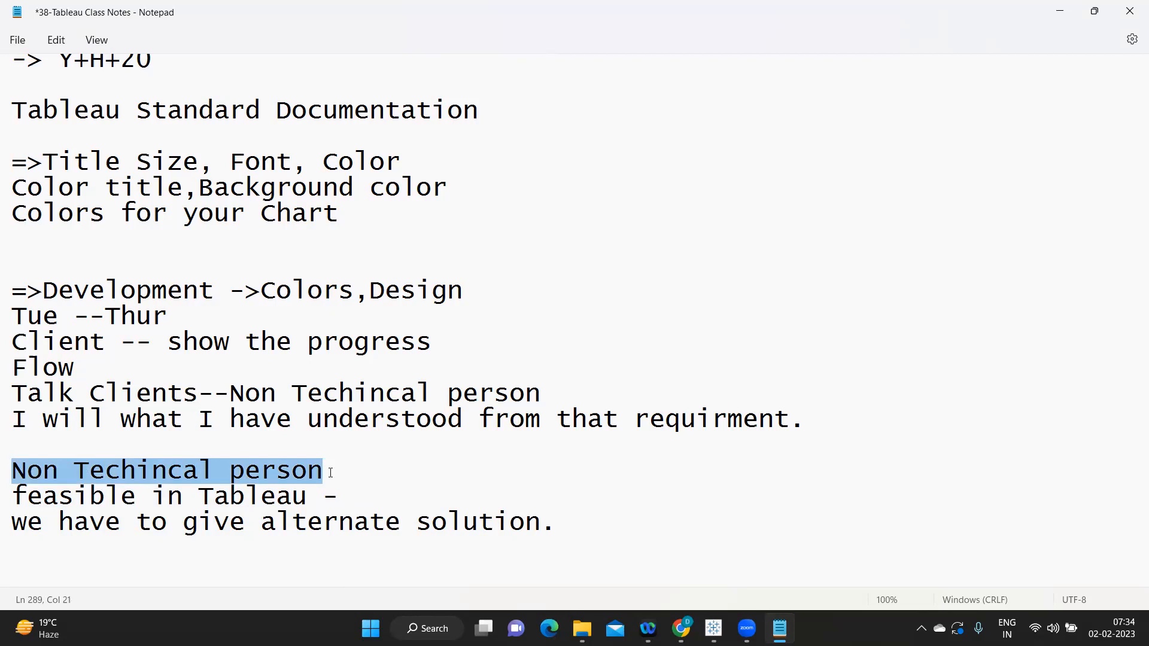
mouse_move(713, 628)
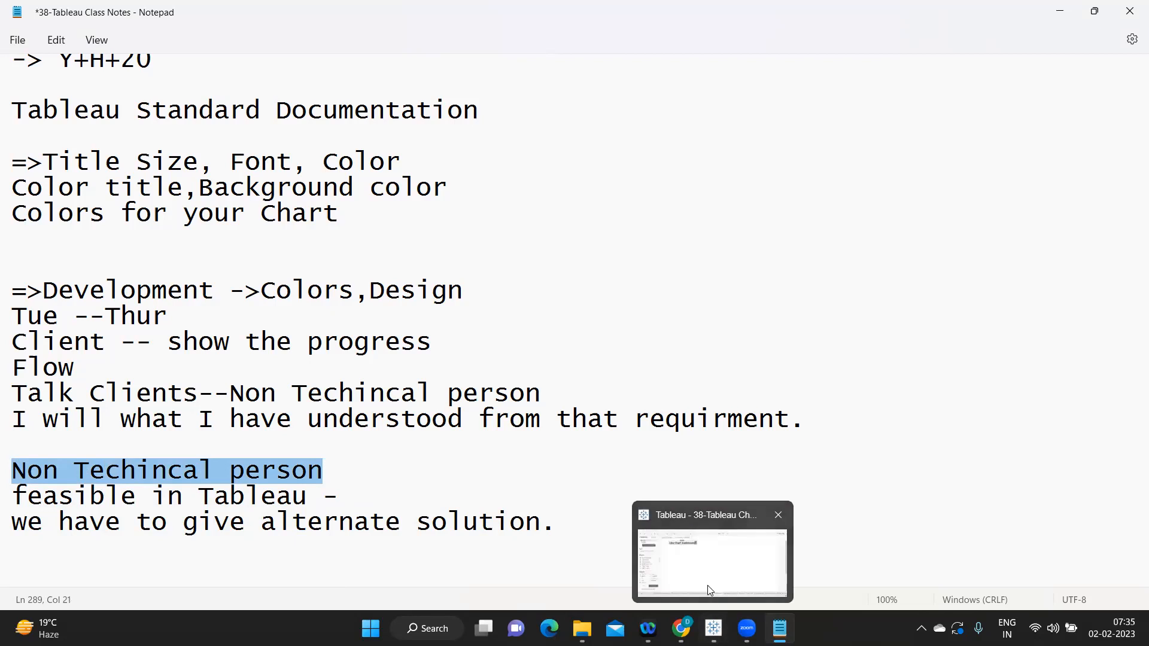
click(710, 569)
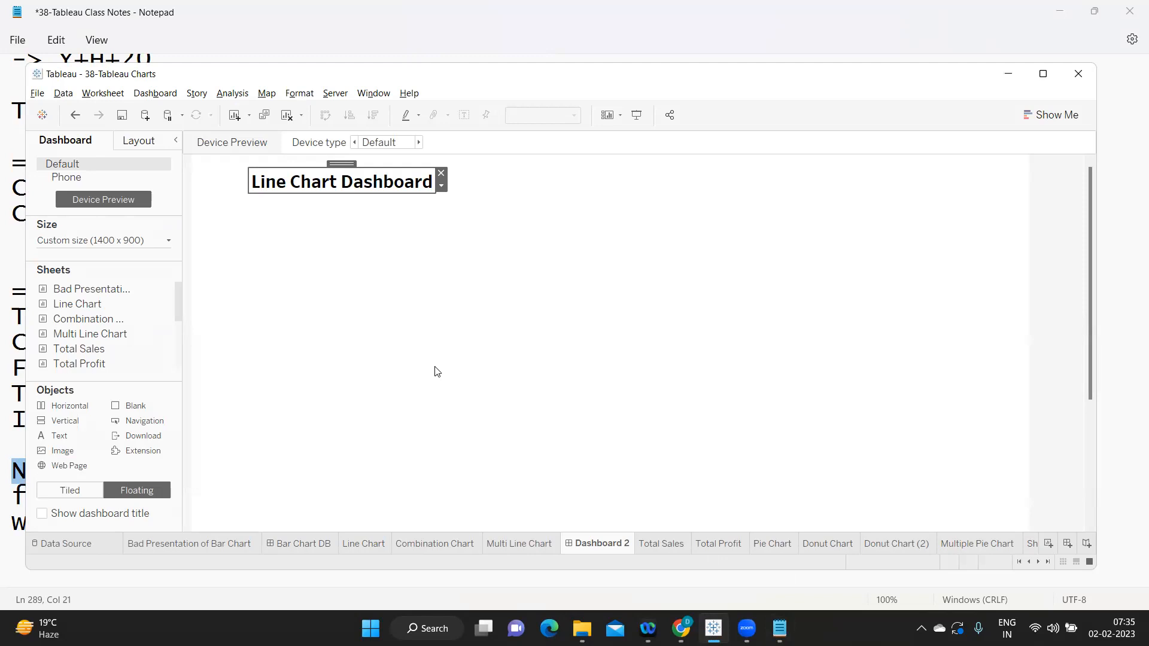
key(alt+Tab)
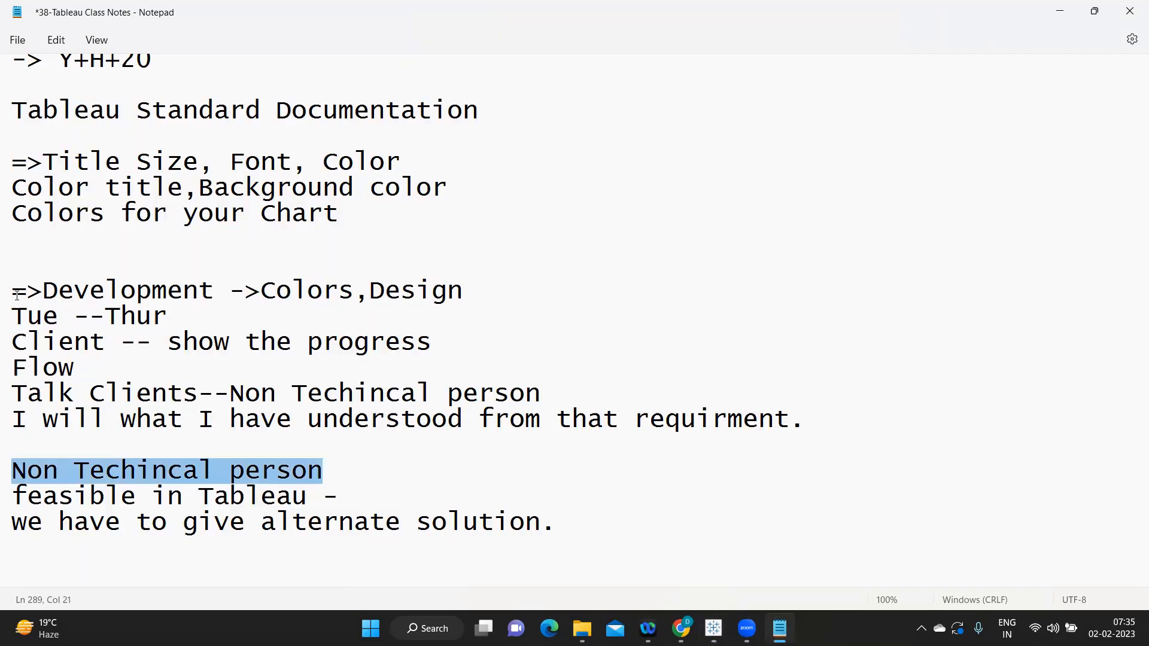
drag(14, 295, 732, 515)
click(155, 572)
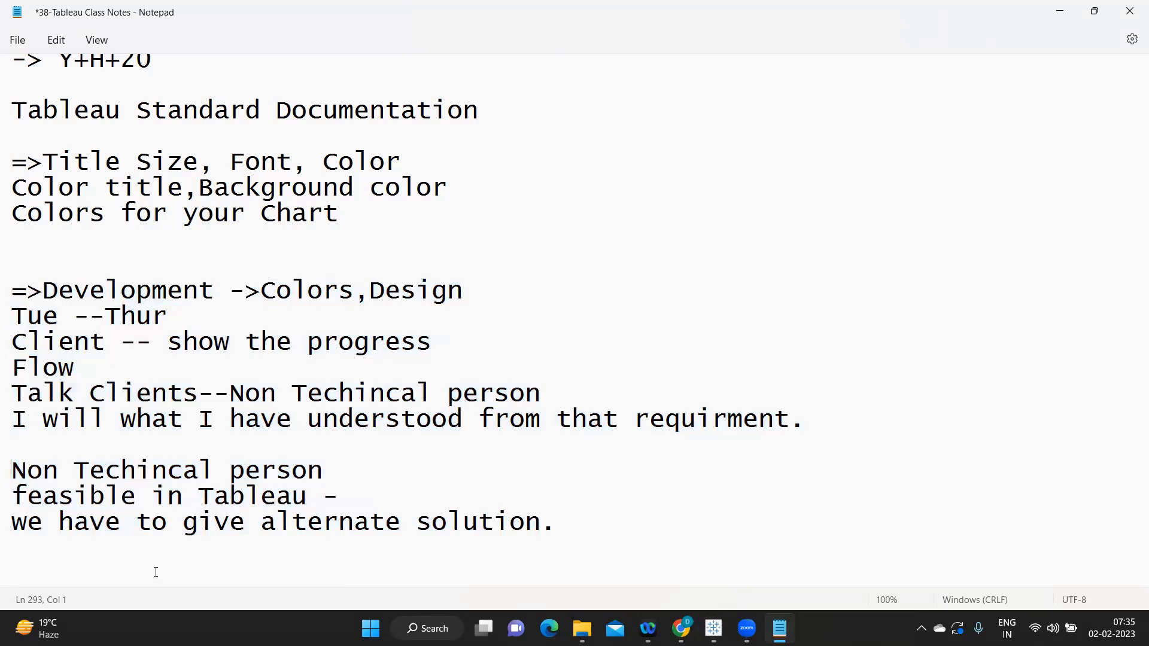
Step: Switch to Tableau and set the y position of the floating Line Chart Dashboard title to 30
key(alt+Tab)
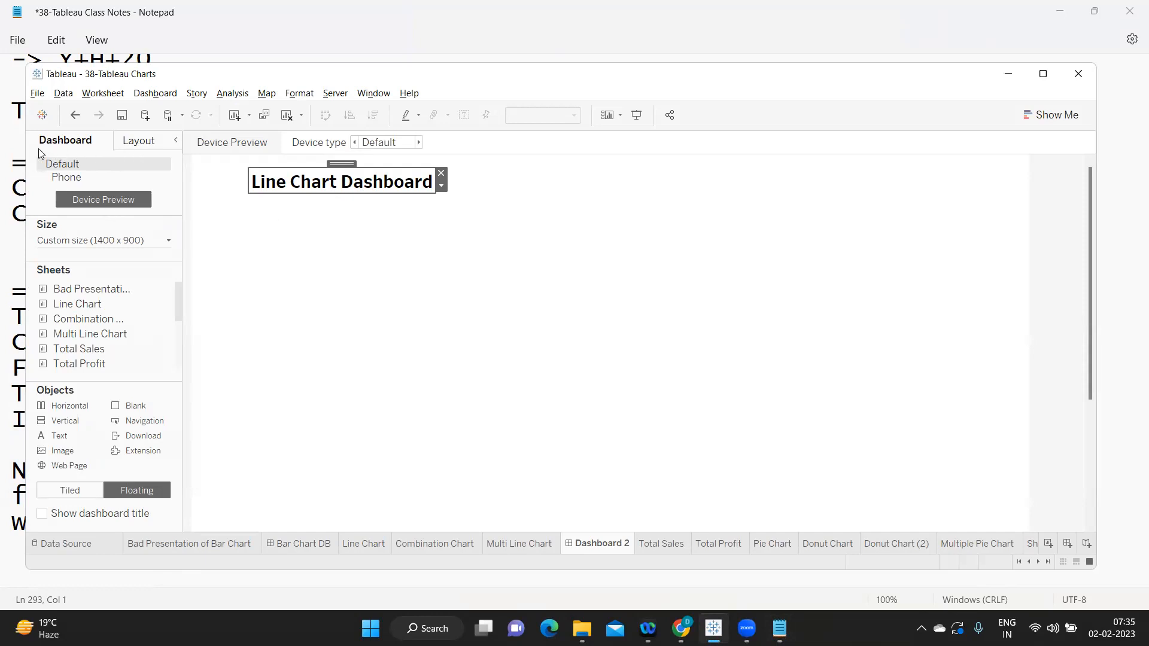
click(148, 143)
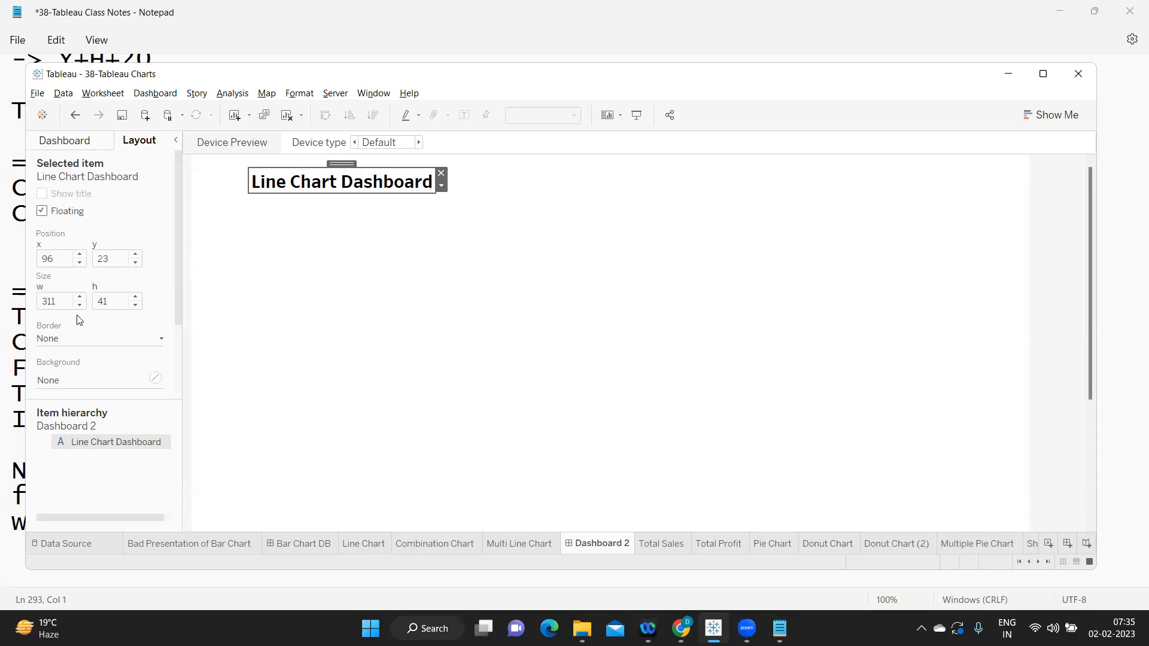
click(114, 301)
click(68, 256)
click(120, 258)
click(70, 295)
click(326, 180)
double_click(117, 259)
text(30)
key(Return)
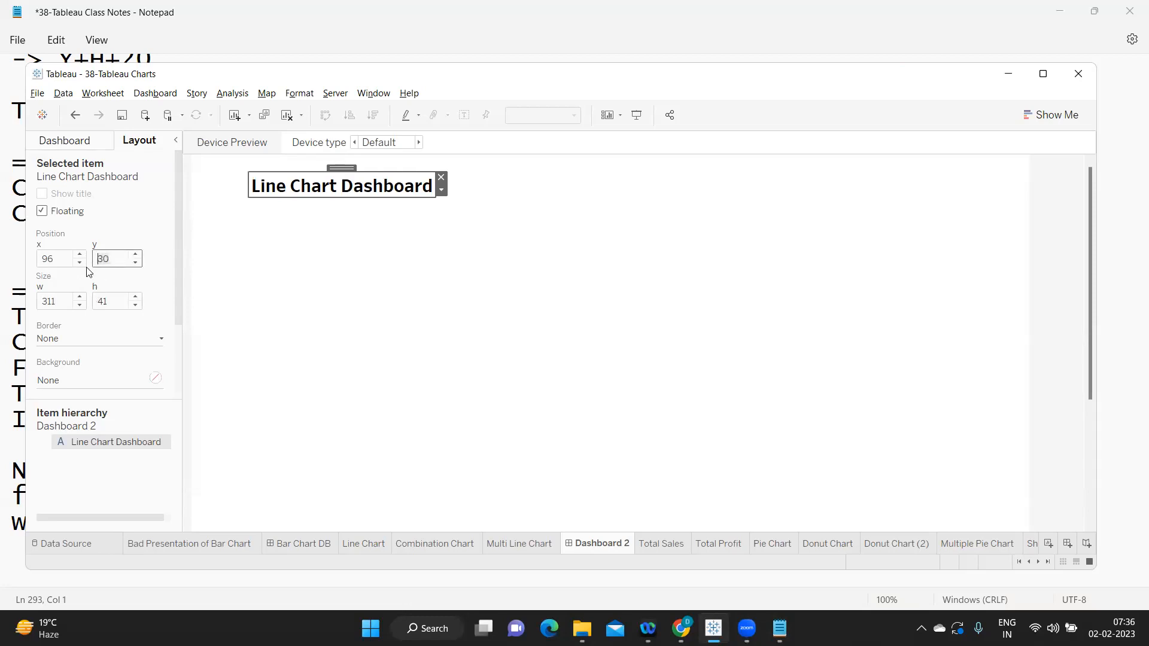
Step: Set the x position of the Line Chart Dashboard title to 30
click(45, 258)
key(Delete)
key(Delete)
text(30)
key(Return)
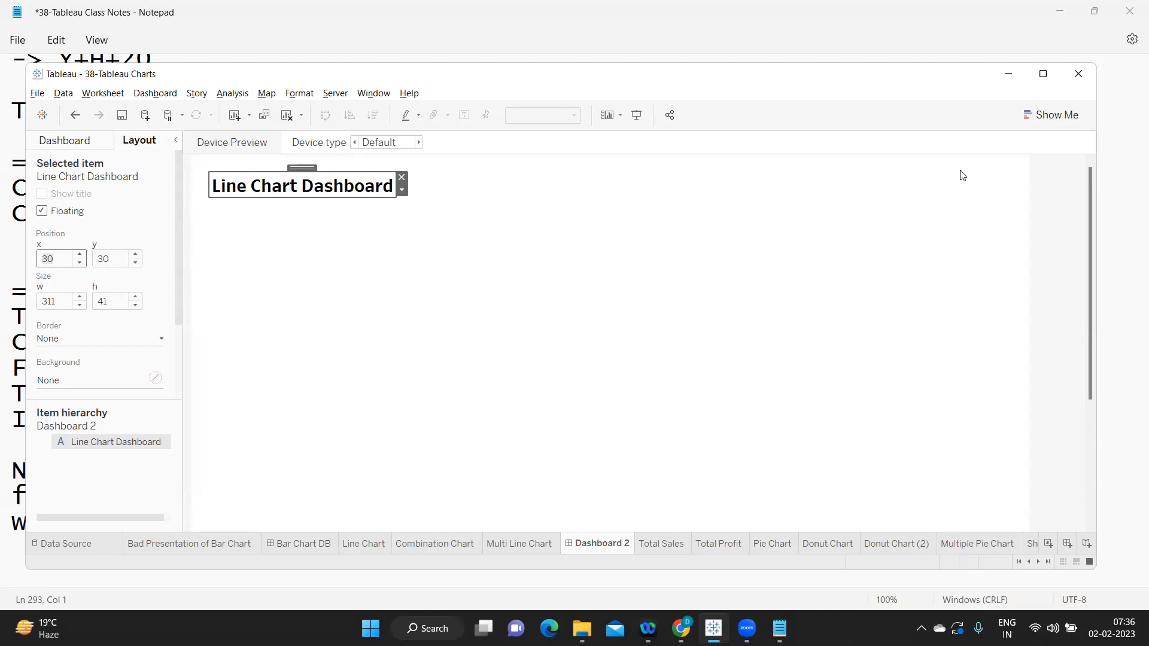
Step: Try widths of 1,100, 1,200 and 1,250 for the Line Chart Dashboard title
click(62, 300)
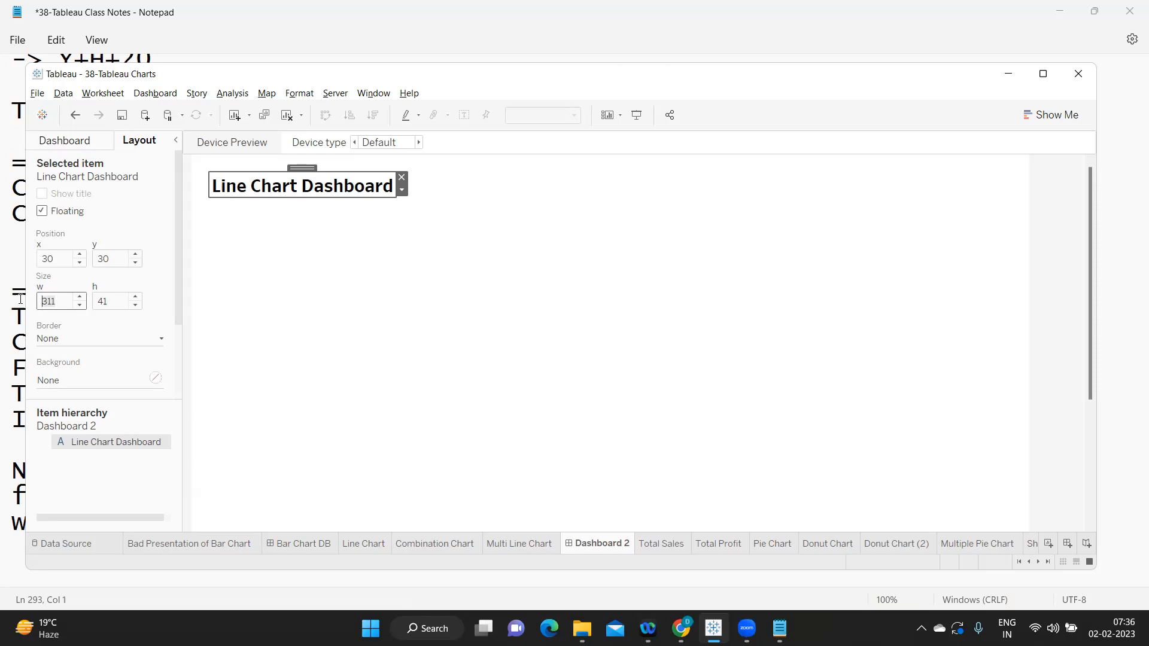
text(1,100)
key(Return)
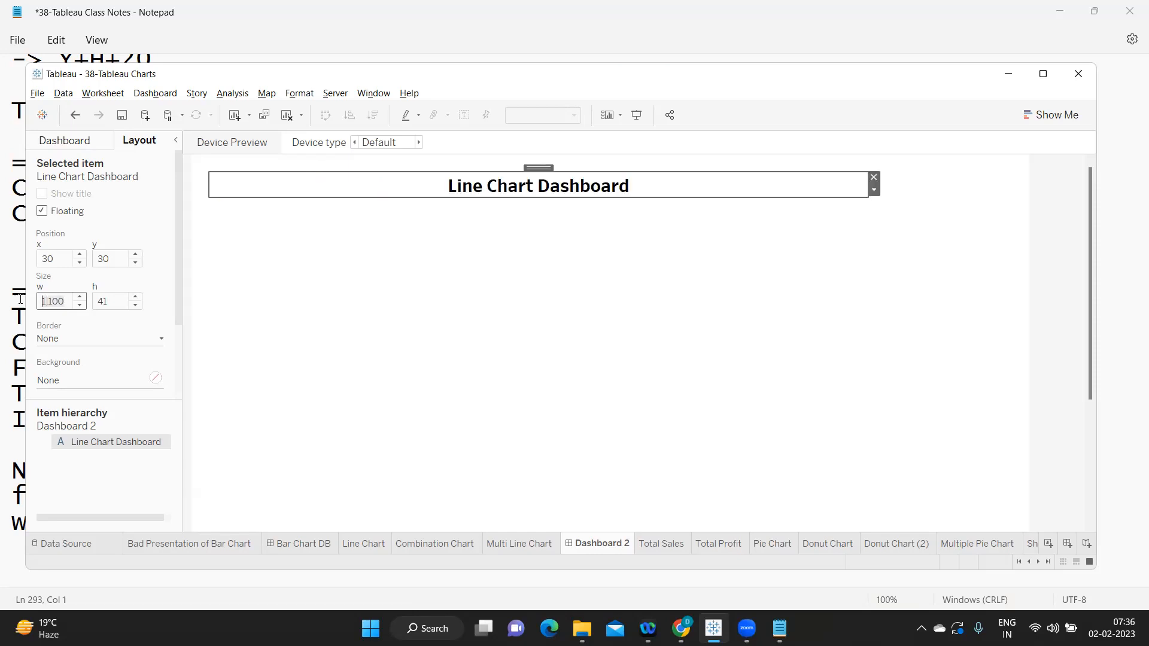
text(1200)
key(Return)
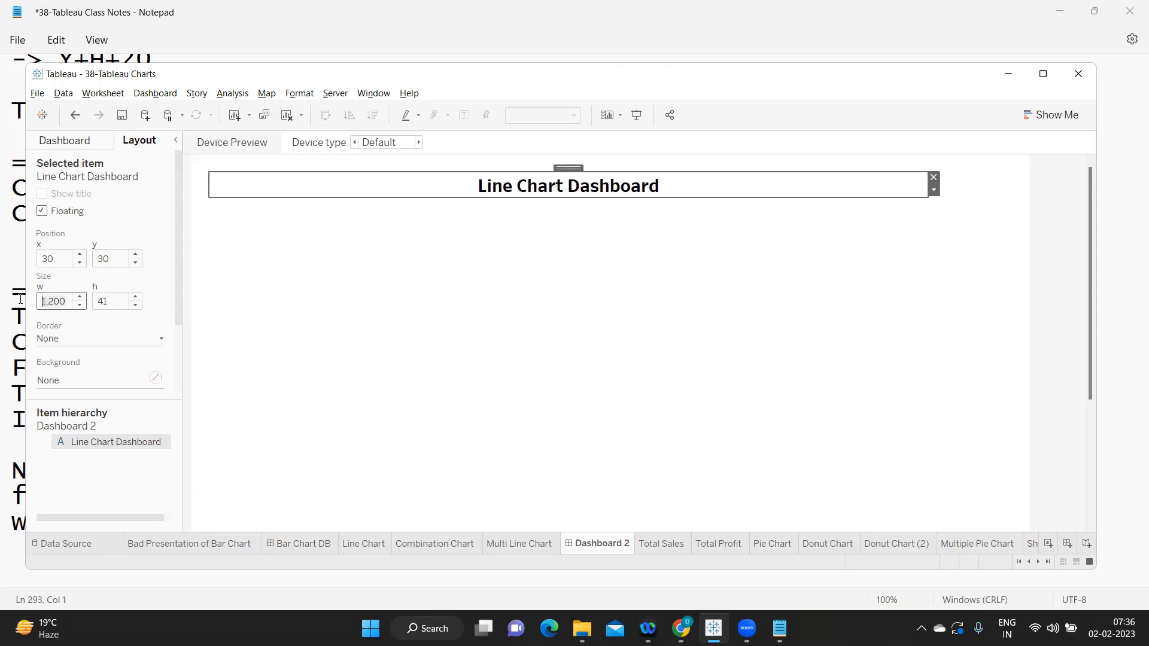
text(1250)
key(Return)
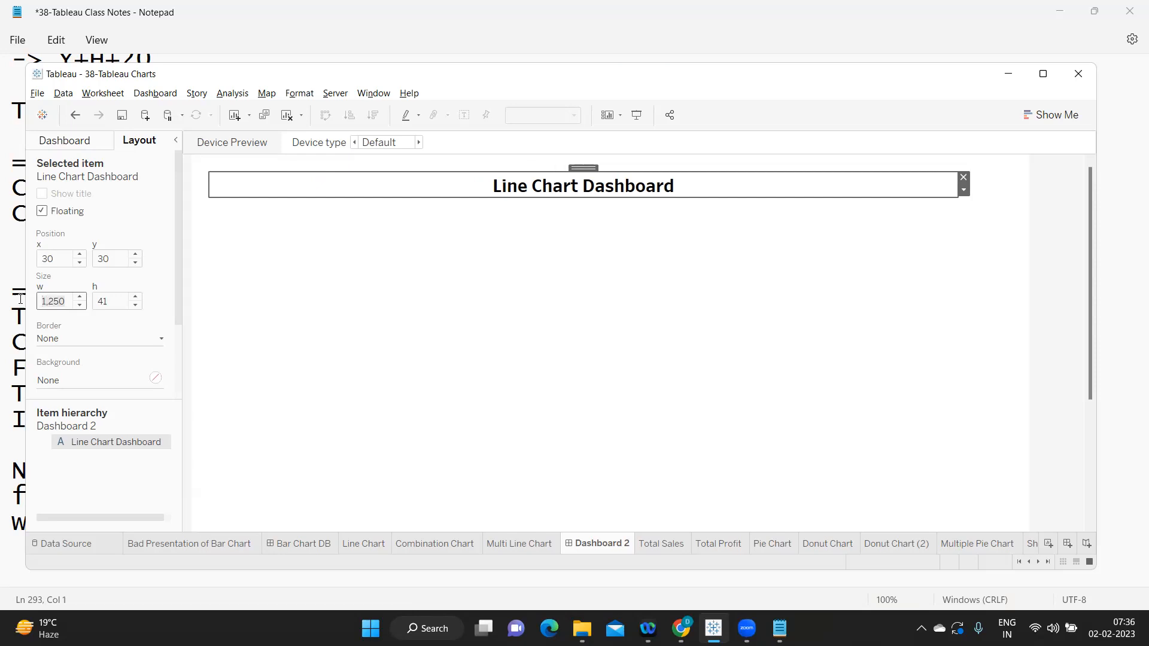
Step: Set the width of the Line Chart Dashboard title to 1,350
text(1,35)
text(0)
key(Return)
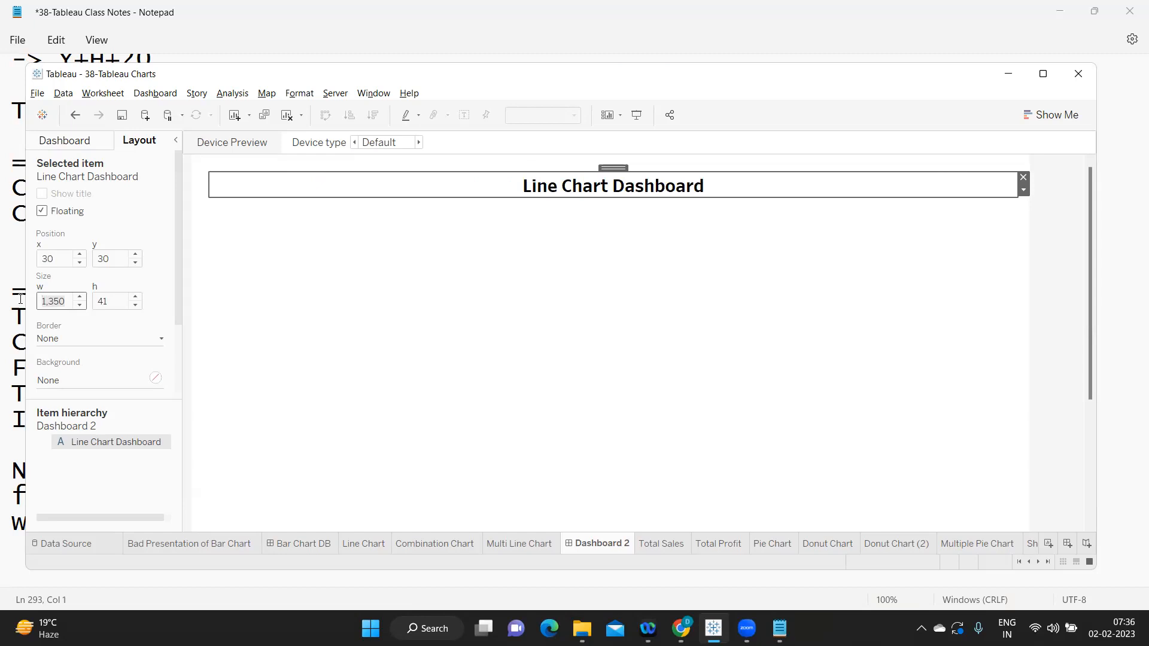
click(413, 316)
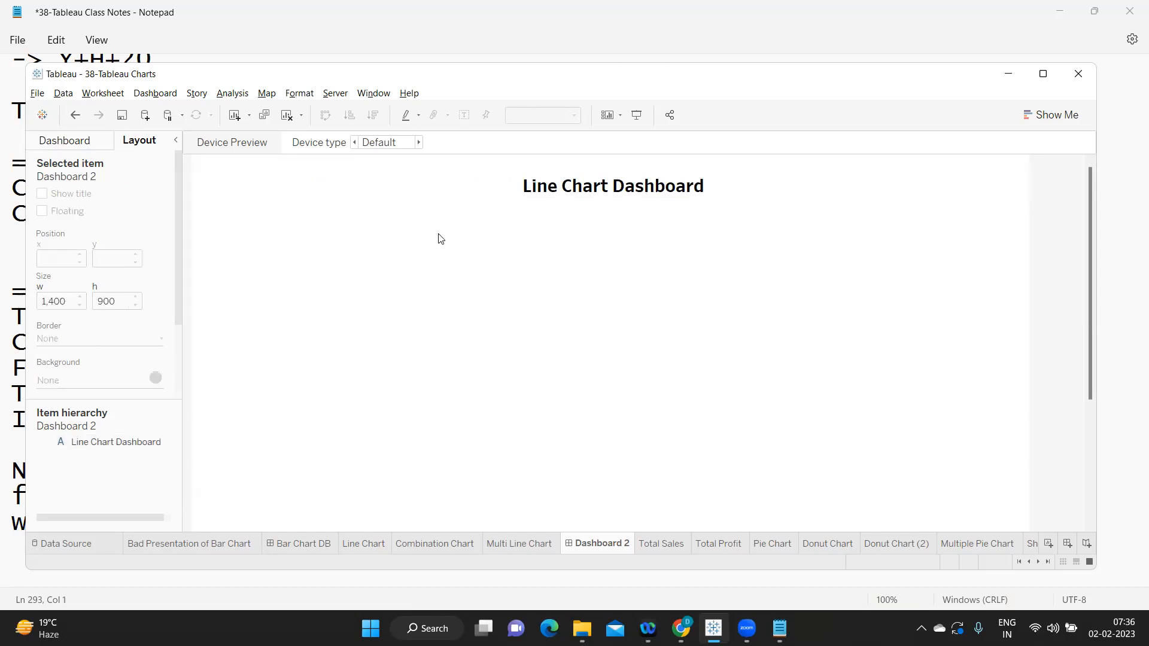
Step: Give the title a solid teal border in the second-thinnest line weight
click(467, 193)
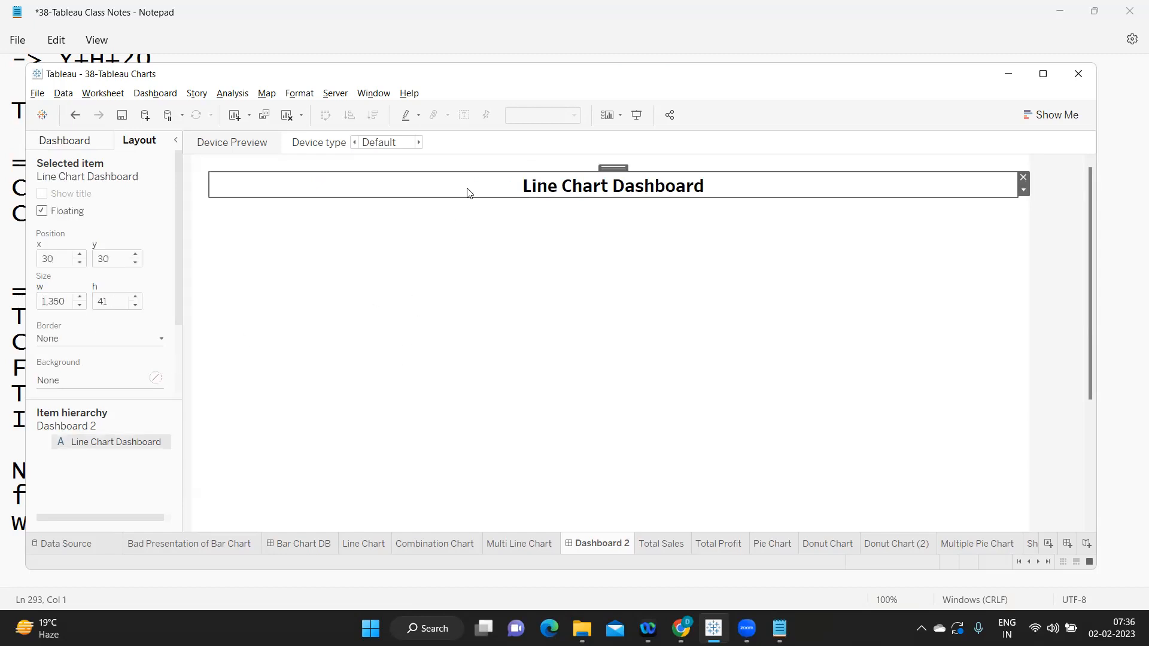
click(66, 339)
click(77, 435)
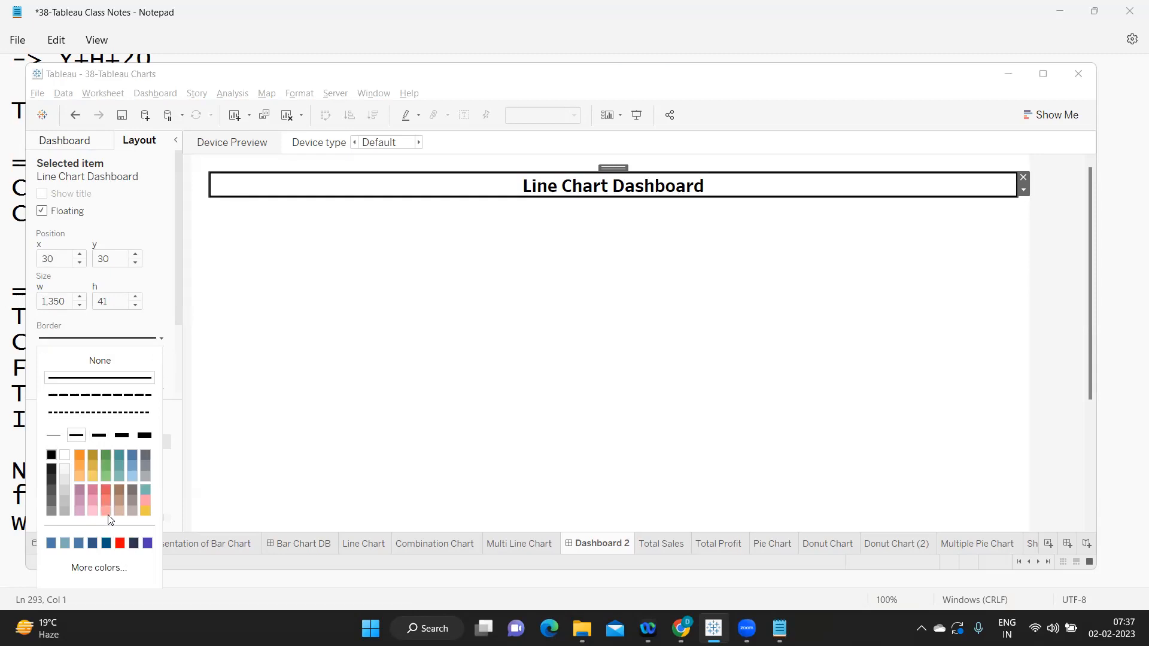
click(147, 491)
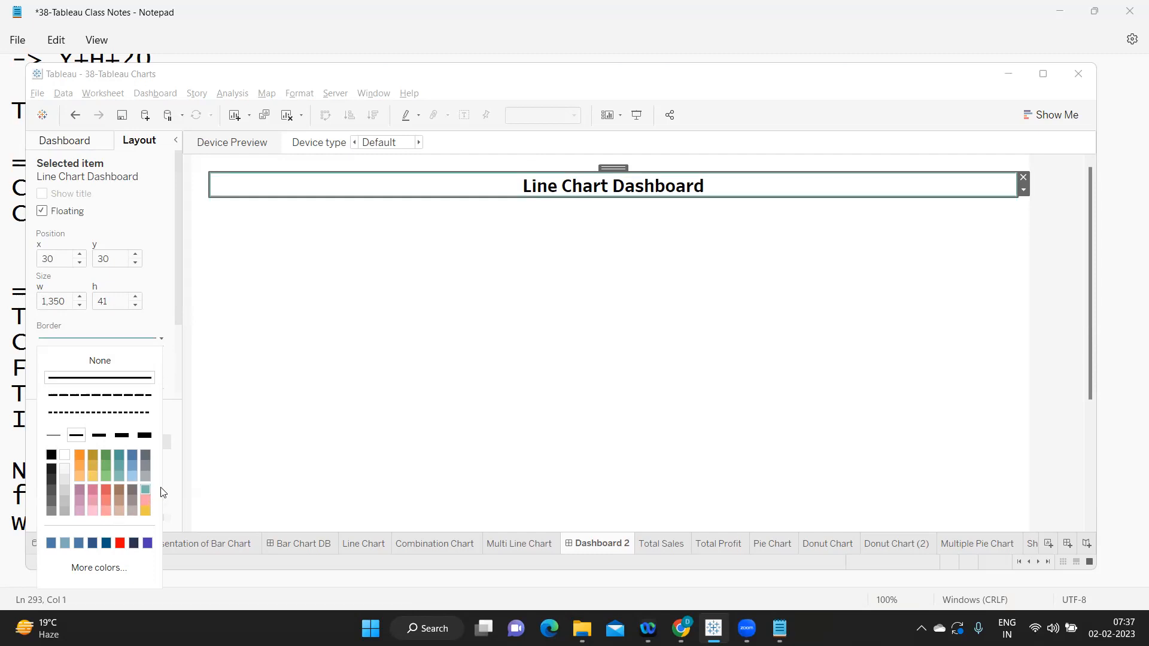
click(120, 322)
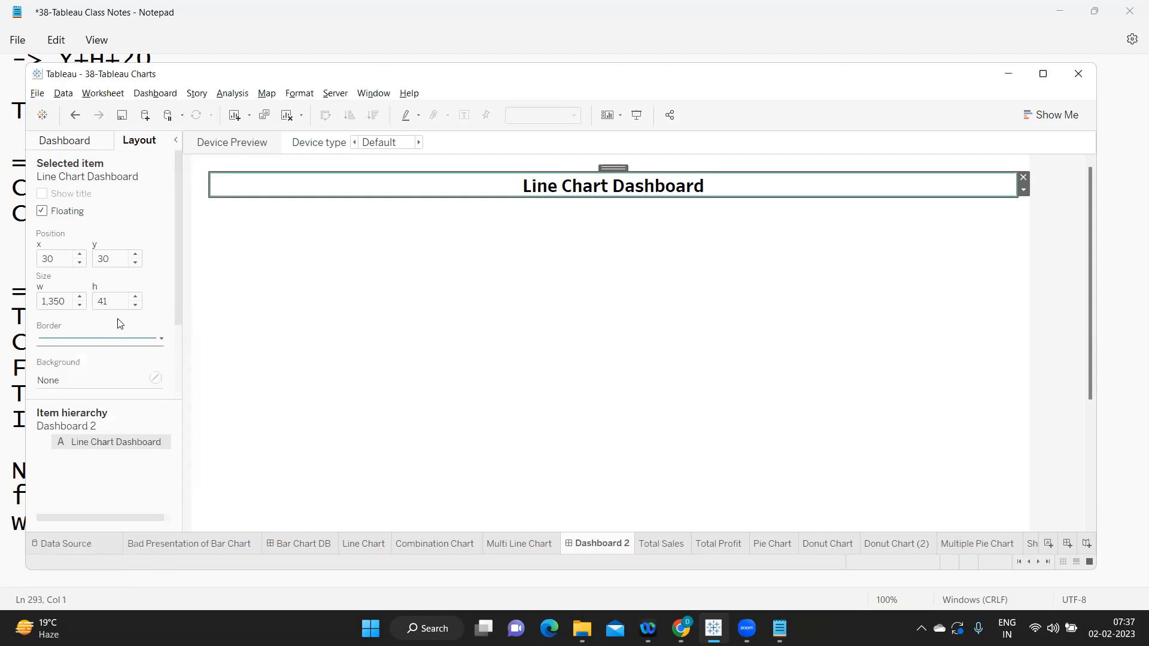
Step: Fill the title's background with the teal #76b7b2 sampled from its border
click(99, 380)
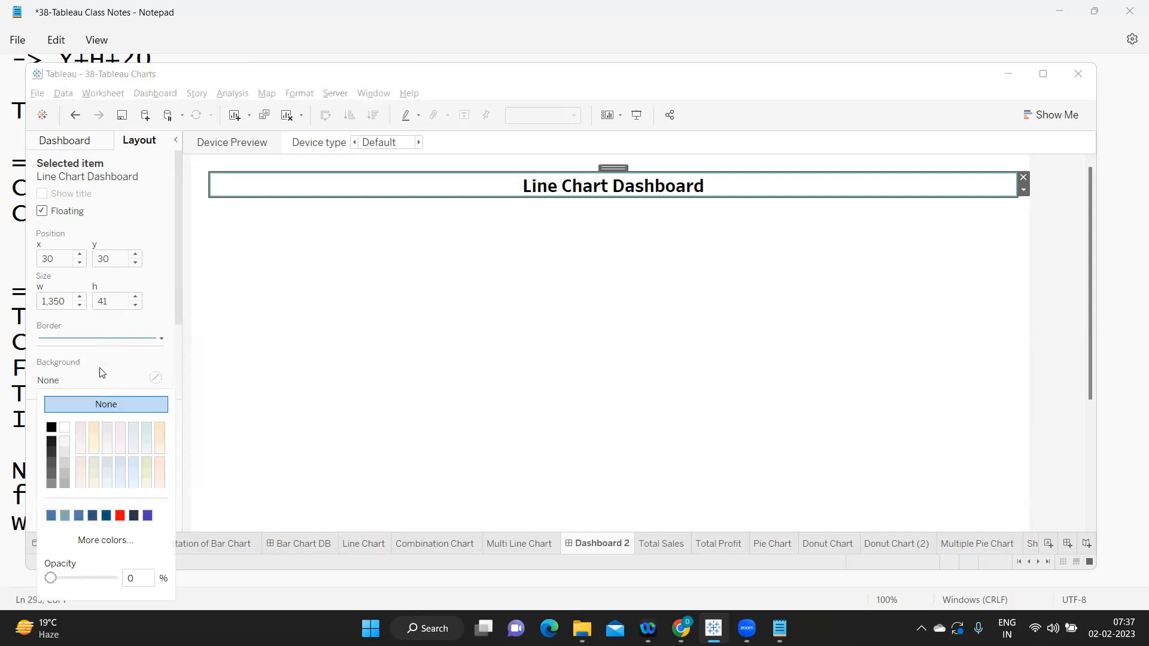
click(429, 306)
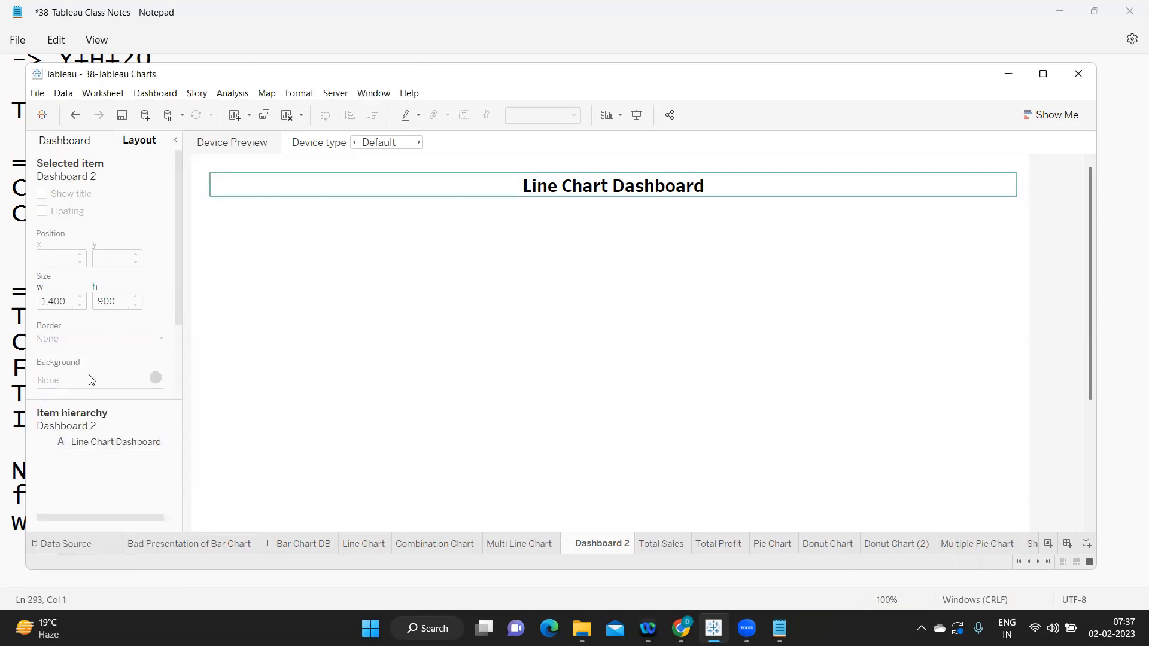
click(262, 193)
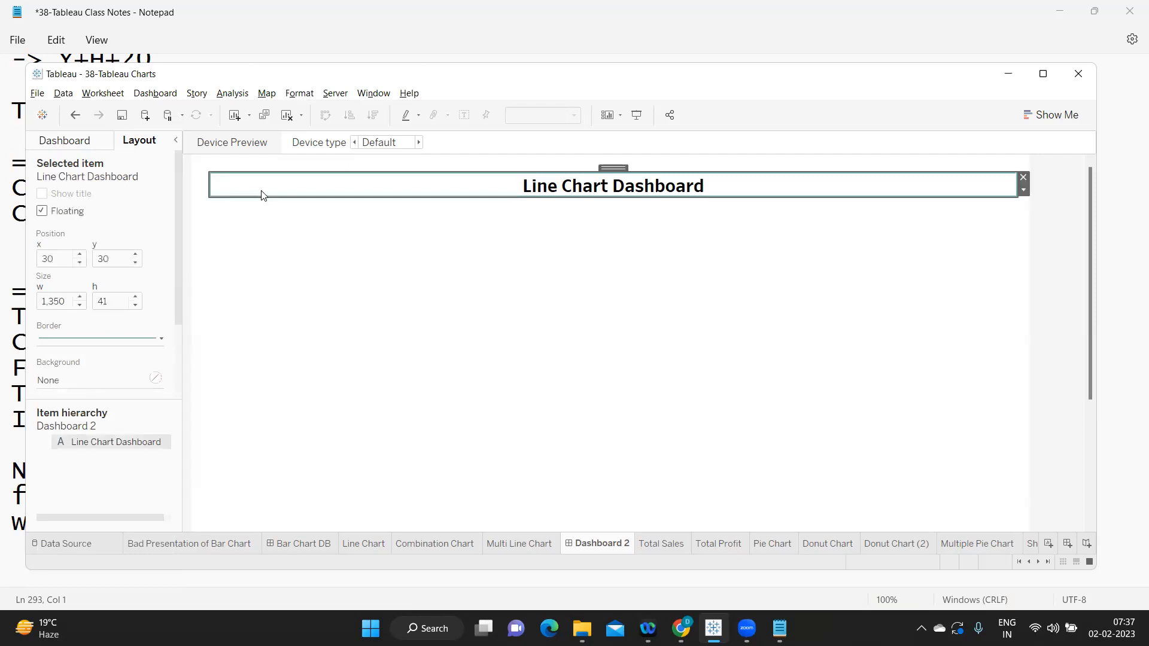
click(95, 382)
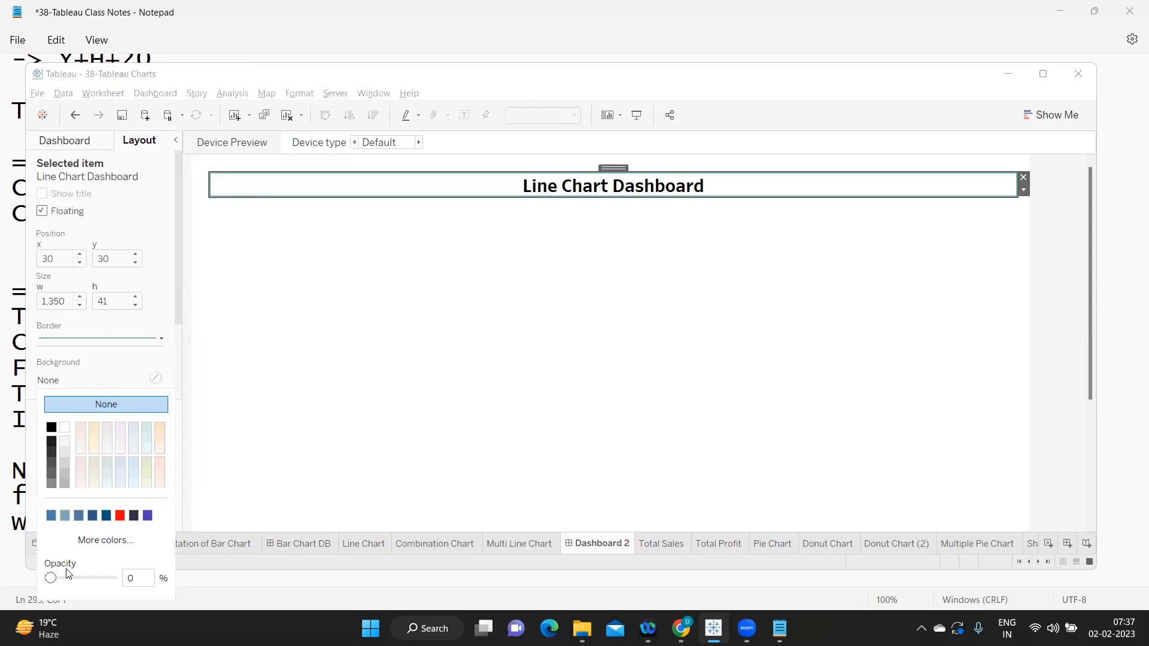
click(94, 541)
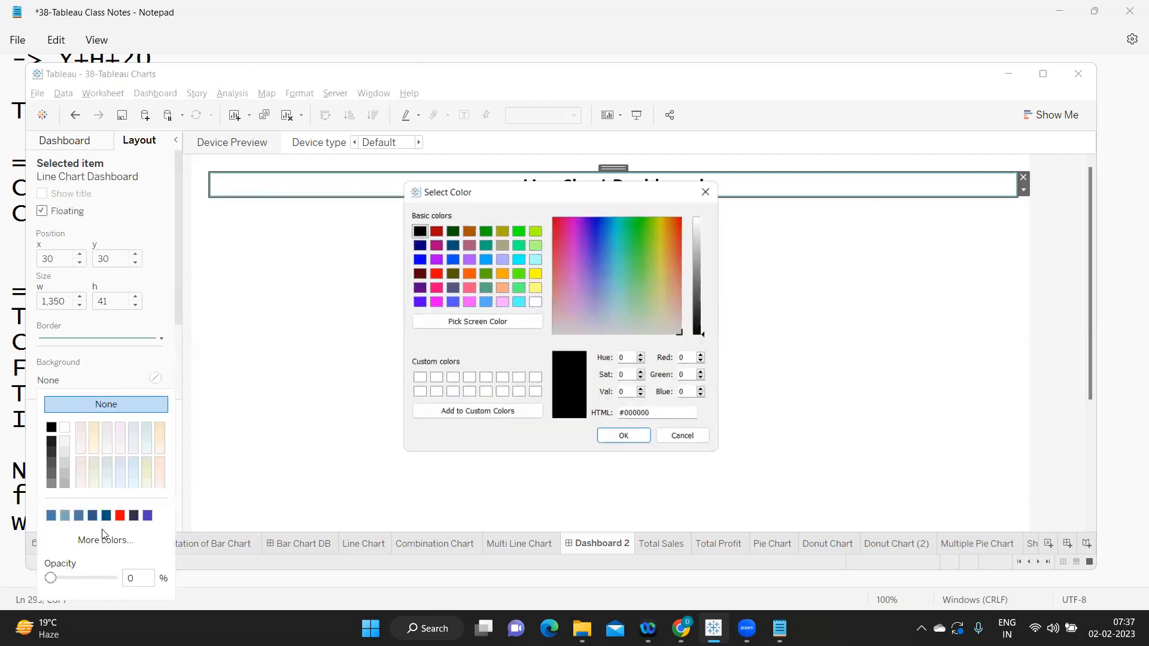
click(447, 321)
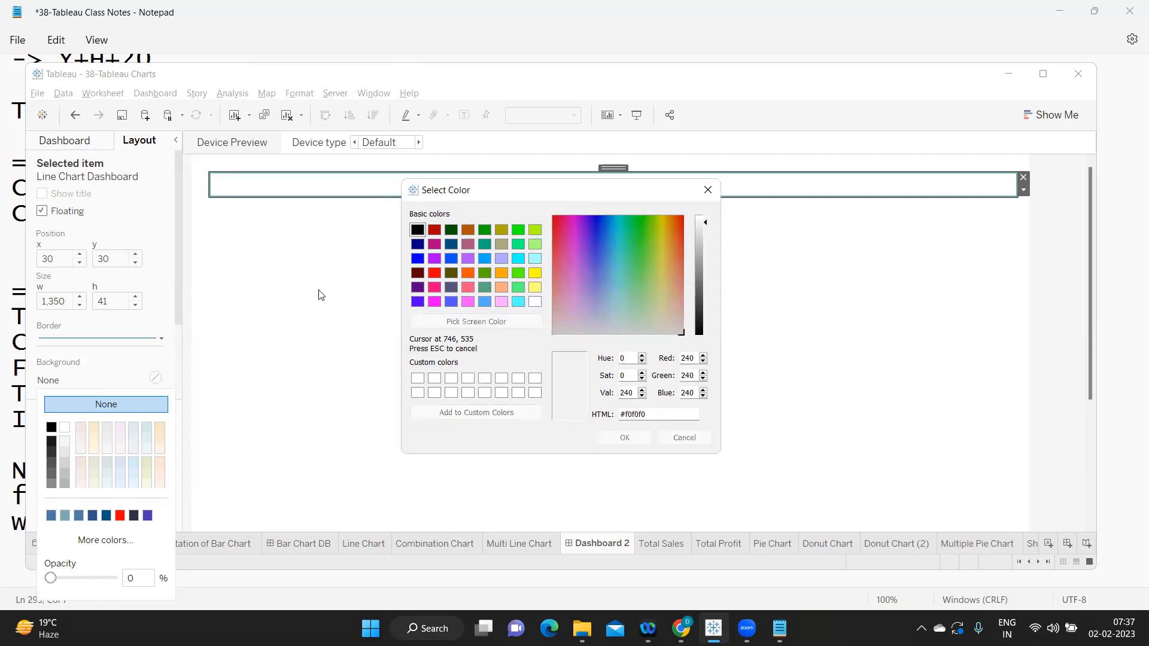
click(209, 185)
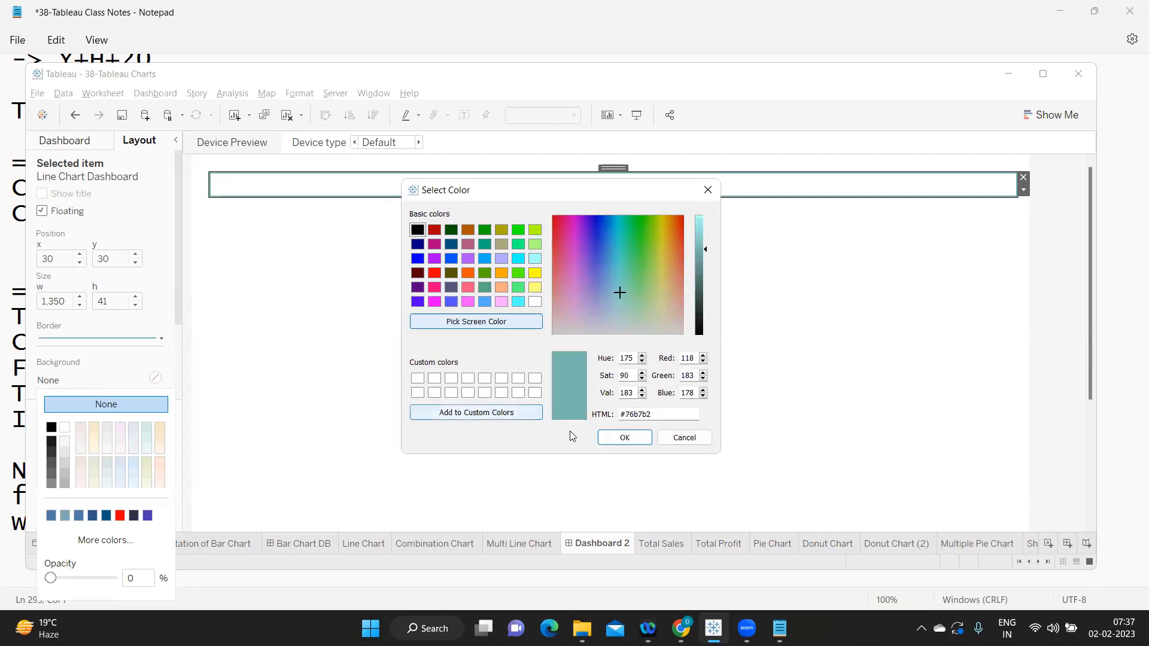
click(634, 440)
click(492, 383)
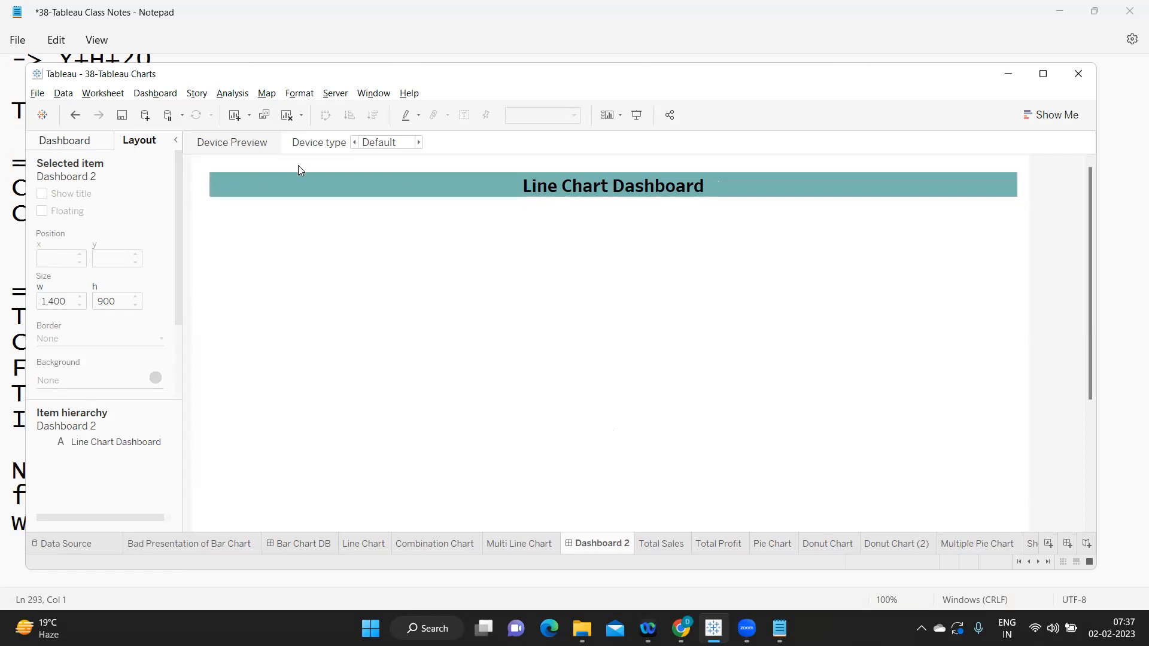
Step: Narrow the Line Chart Dashboard title slightly by moving its right edge inward
click(980, 187)
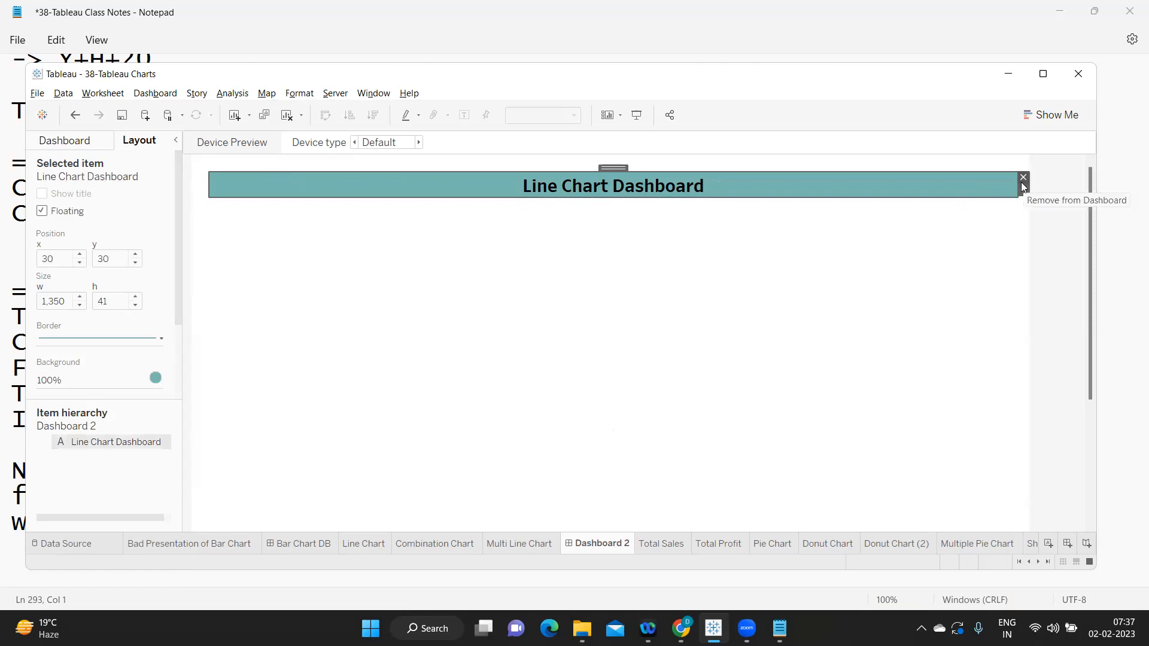
click(1020, 186)
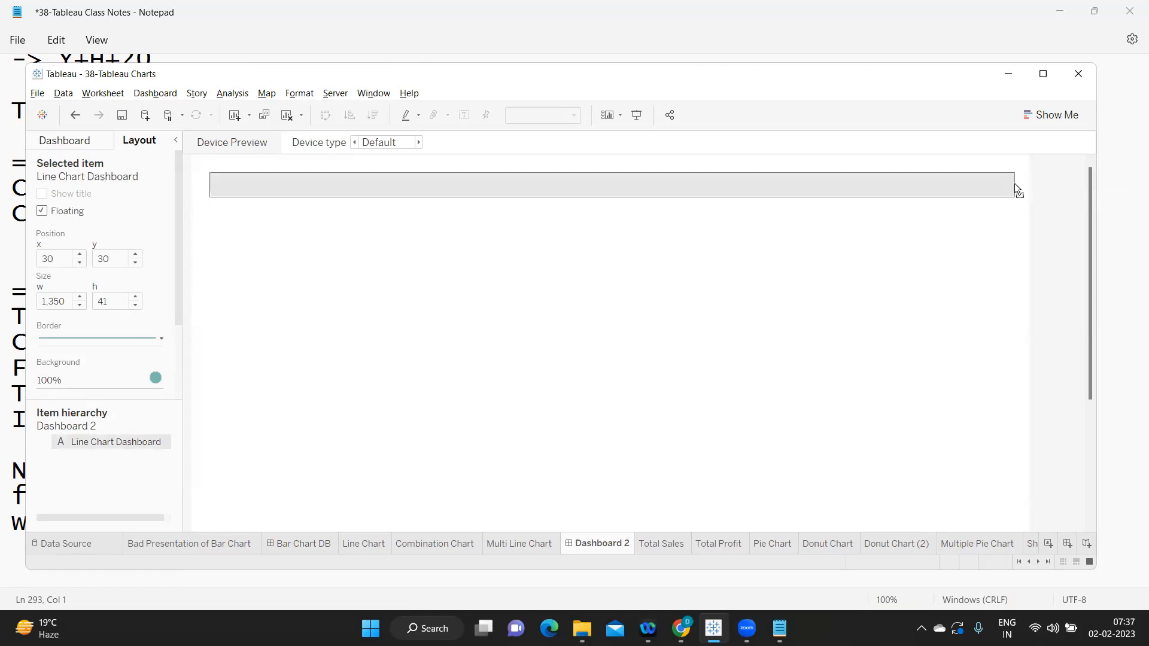
drag(1013, 184, 1012, 210)
click(1010, 256)
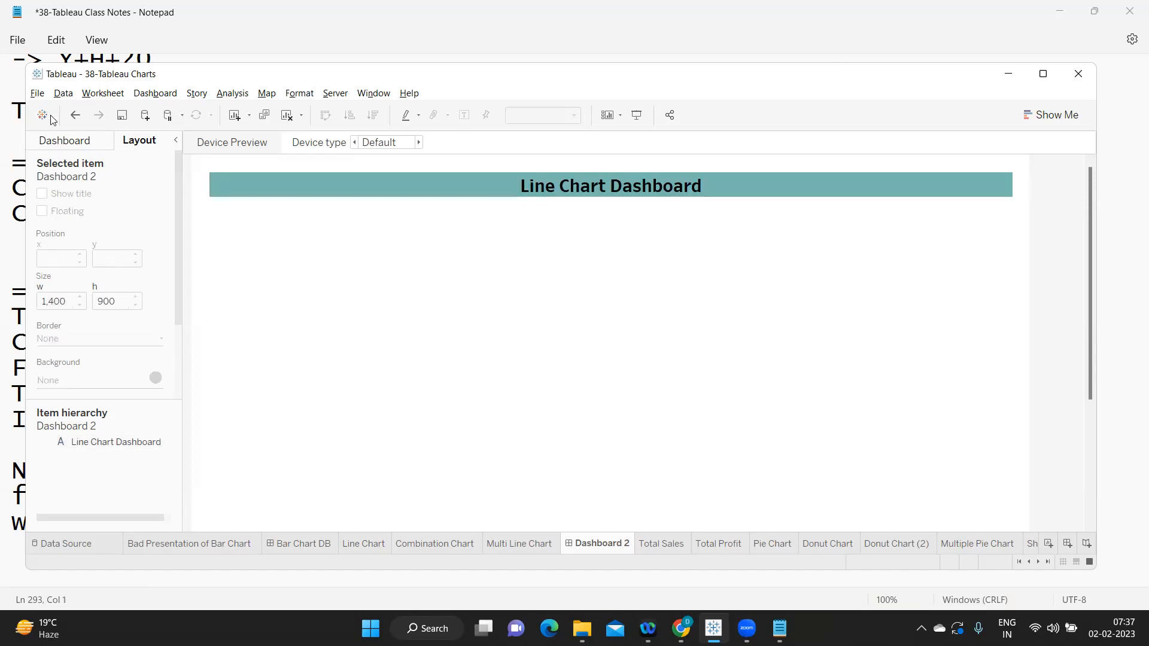
Step: Add the Total Sales and Total Profit sheets as floating views side by side below the title's left part and shrink both
click(53, 141)
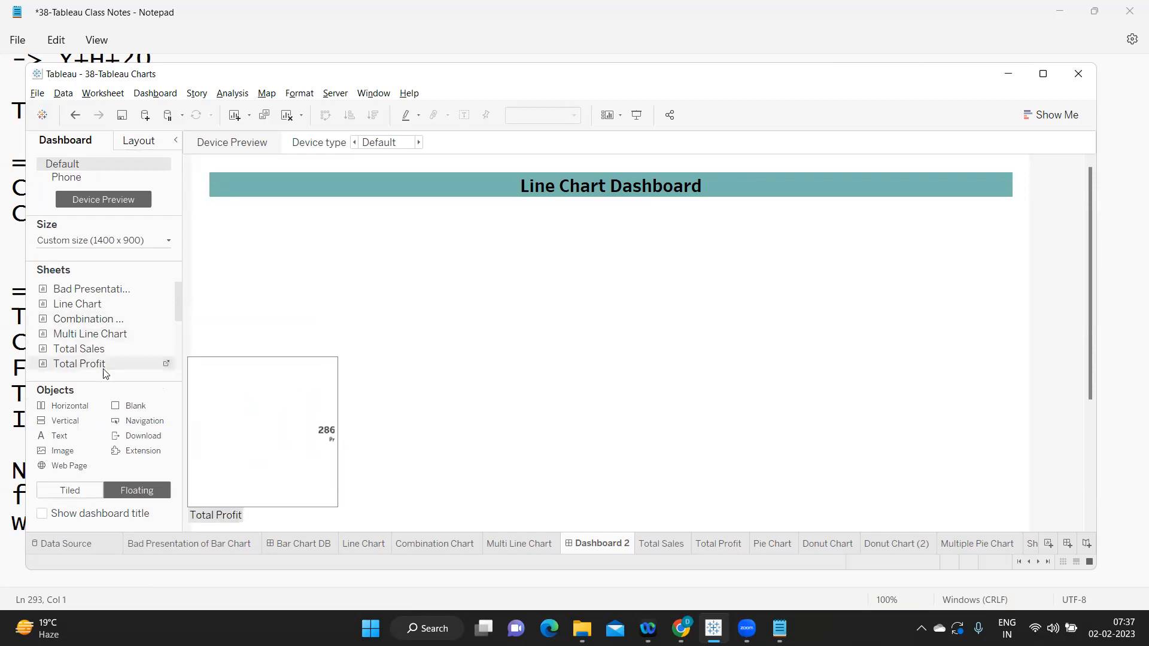
drag(83, 355, 210, 202)
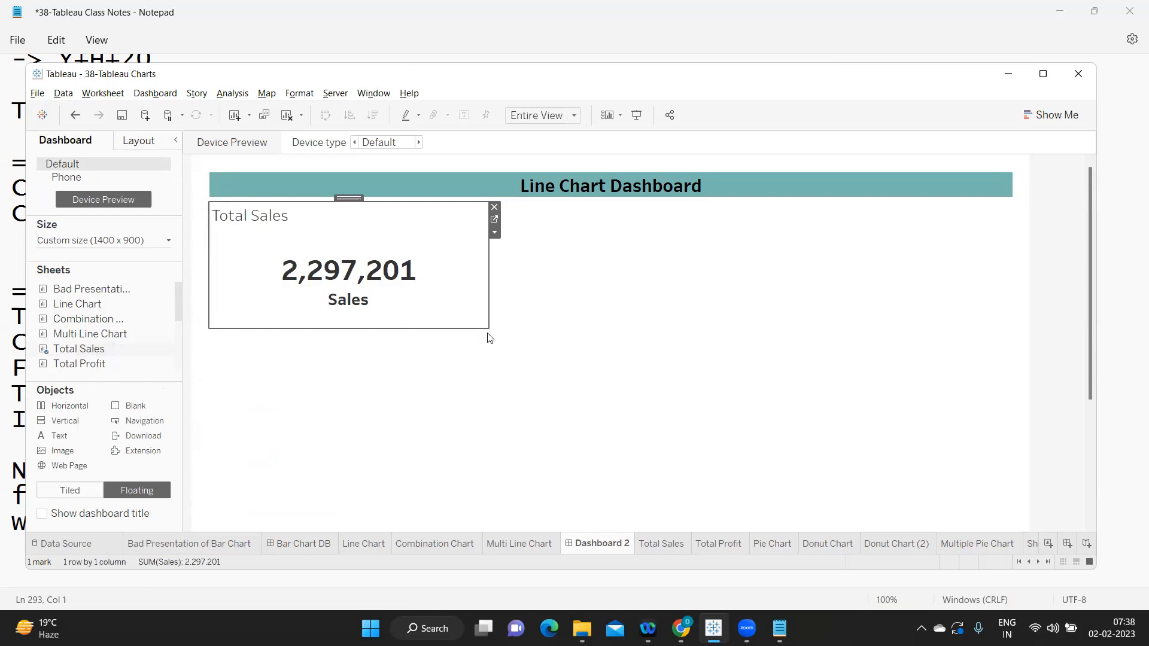
drag(485, 328, 357, 277)
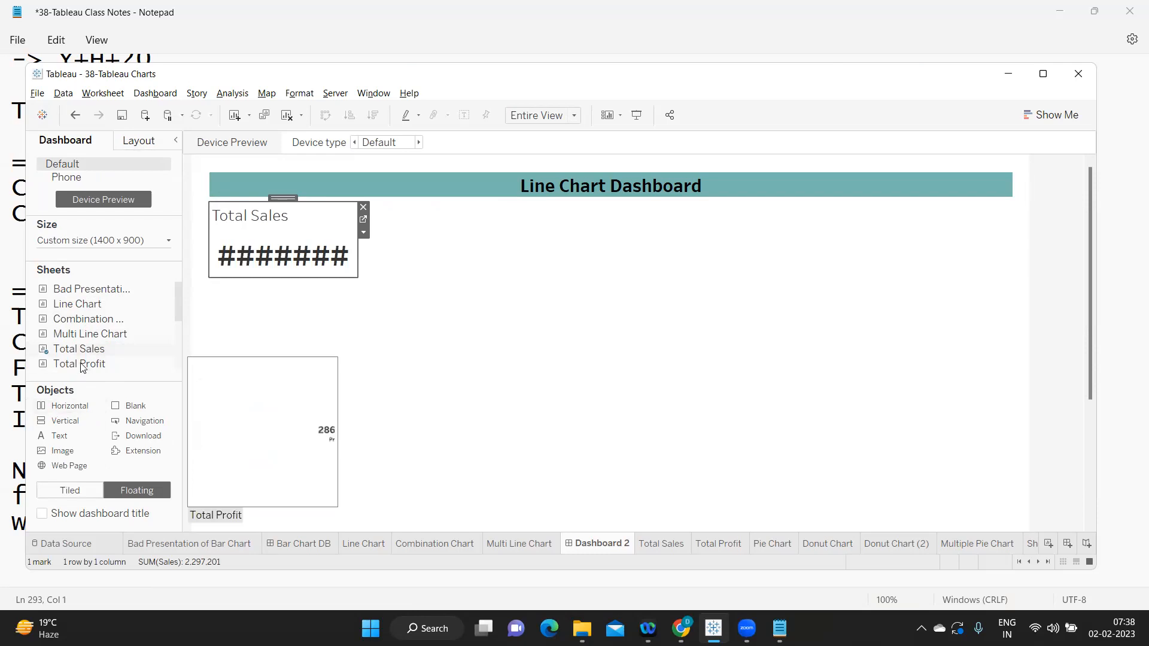
drag(84, 366, 383, 205)
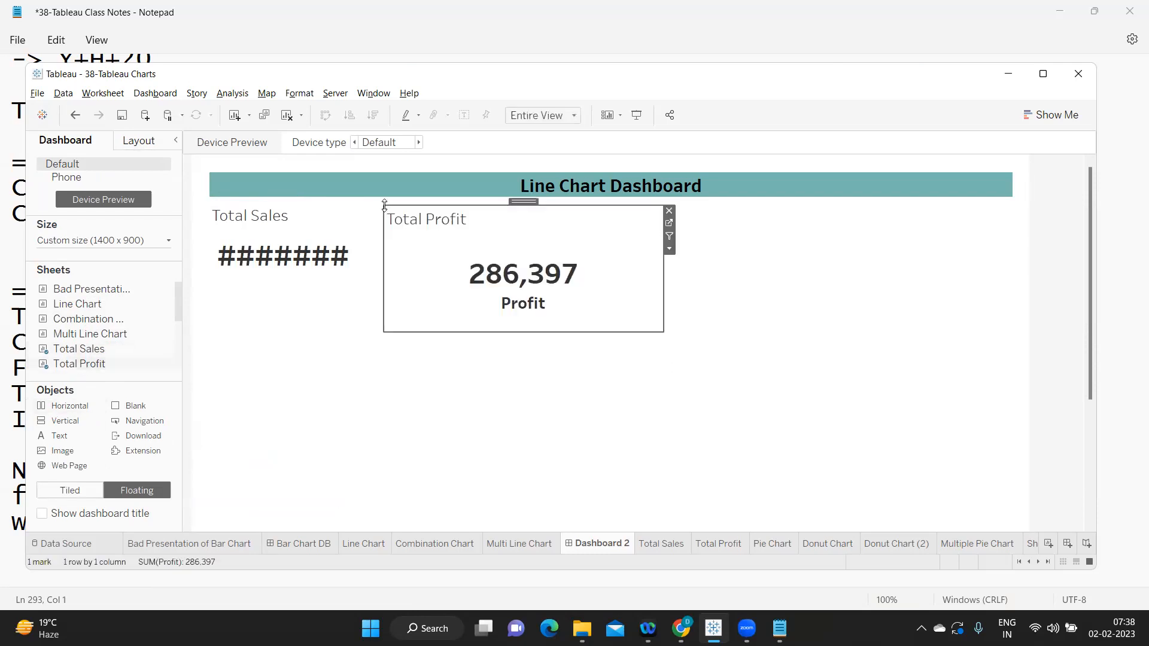
drag(661, 331, 516, 286)
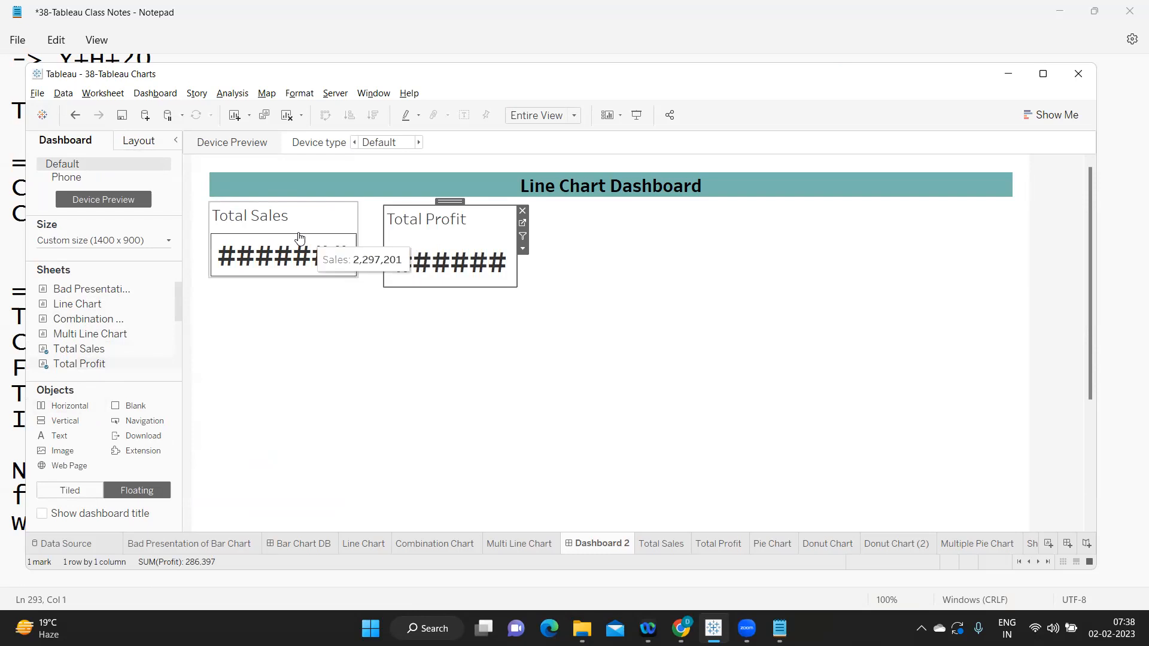
Step: Hide the titles of the Total Sales and Total Profit views
click(257, 220)
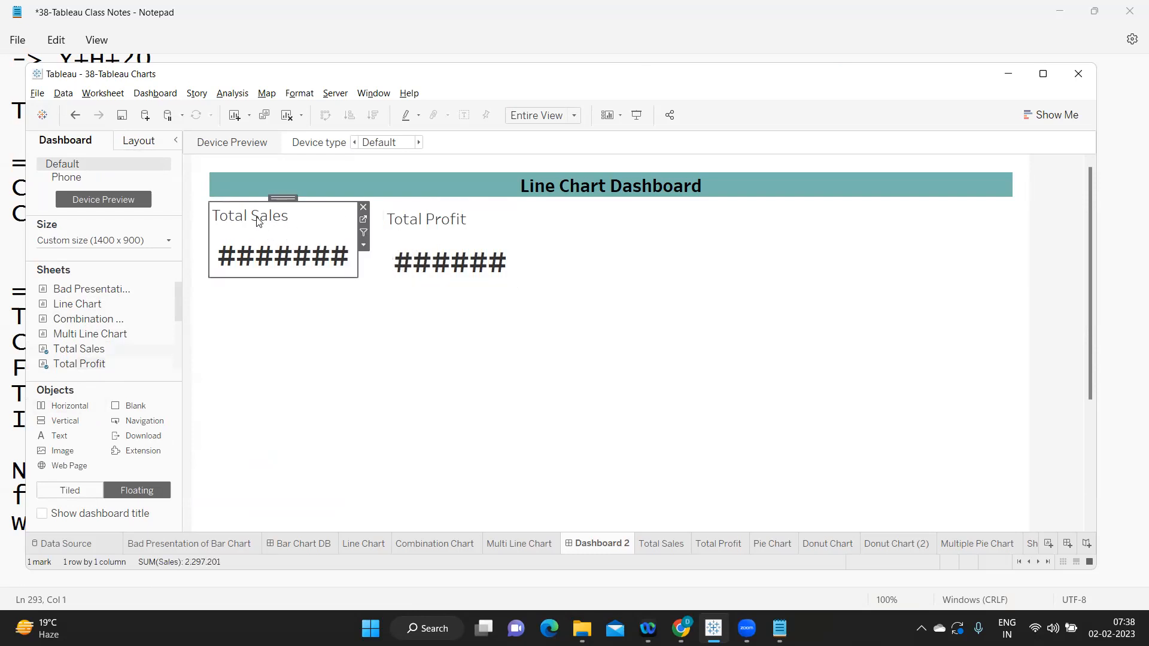
right_click(257, 220)
click(290, 257)
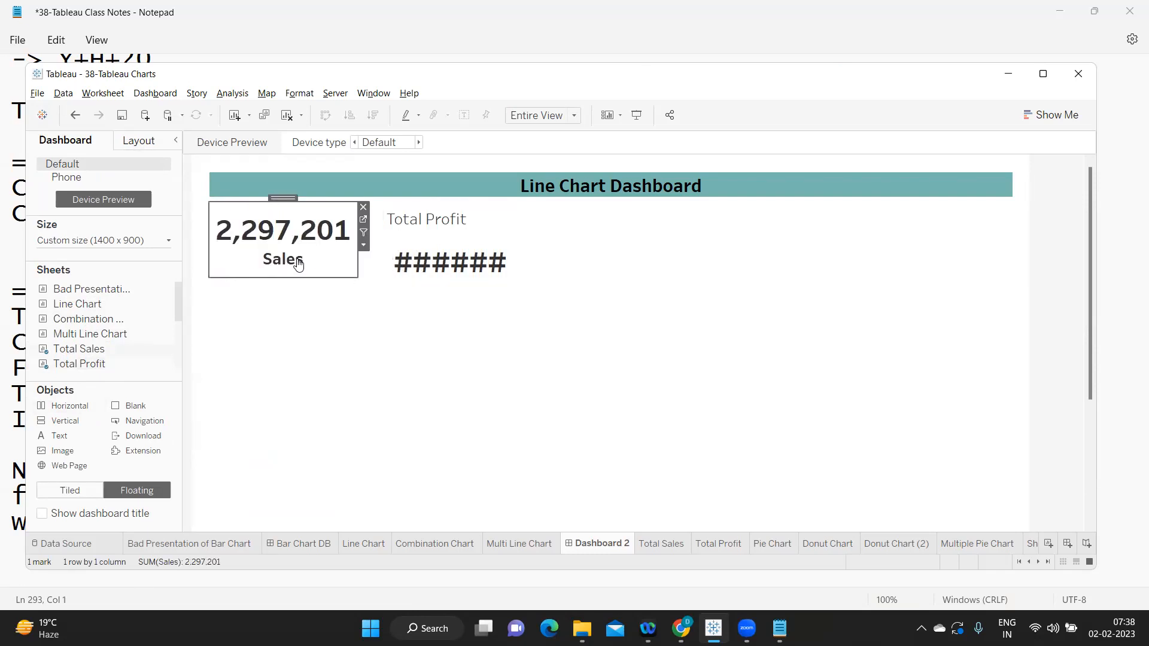
right_click(411, 225)
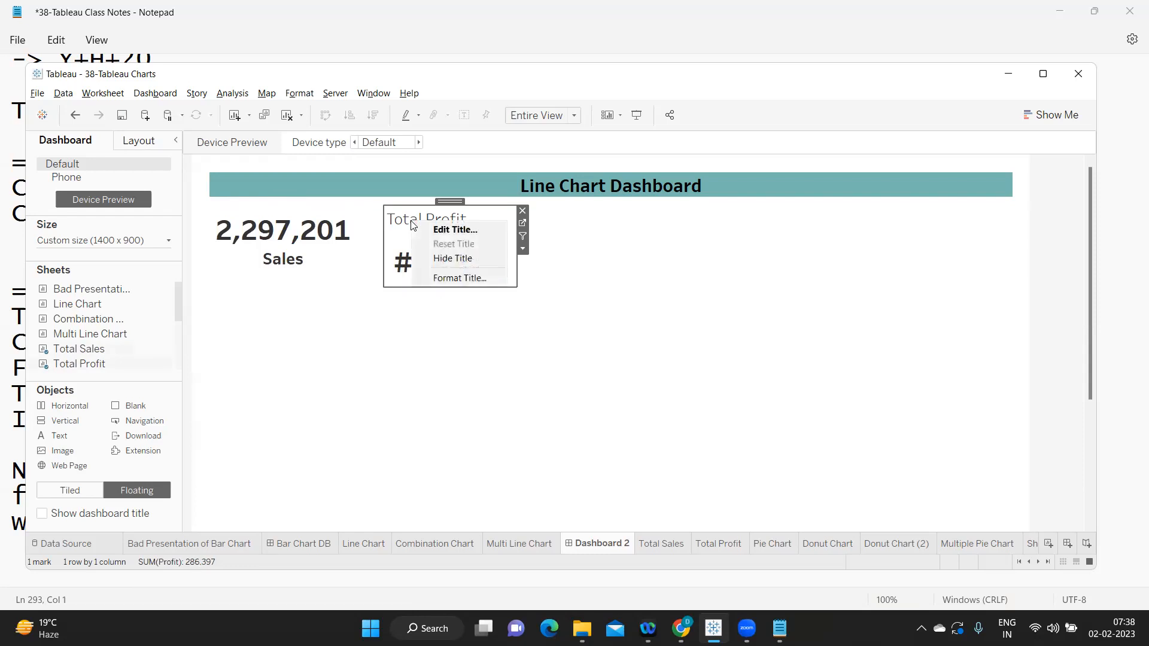
click(439, 259)
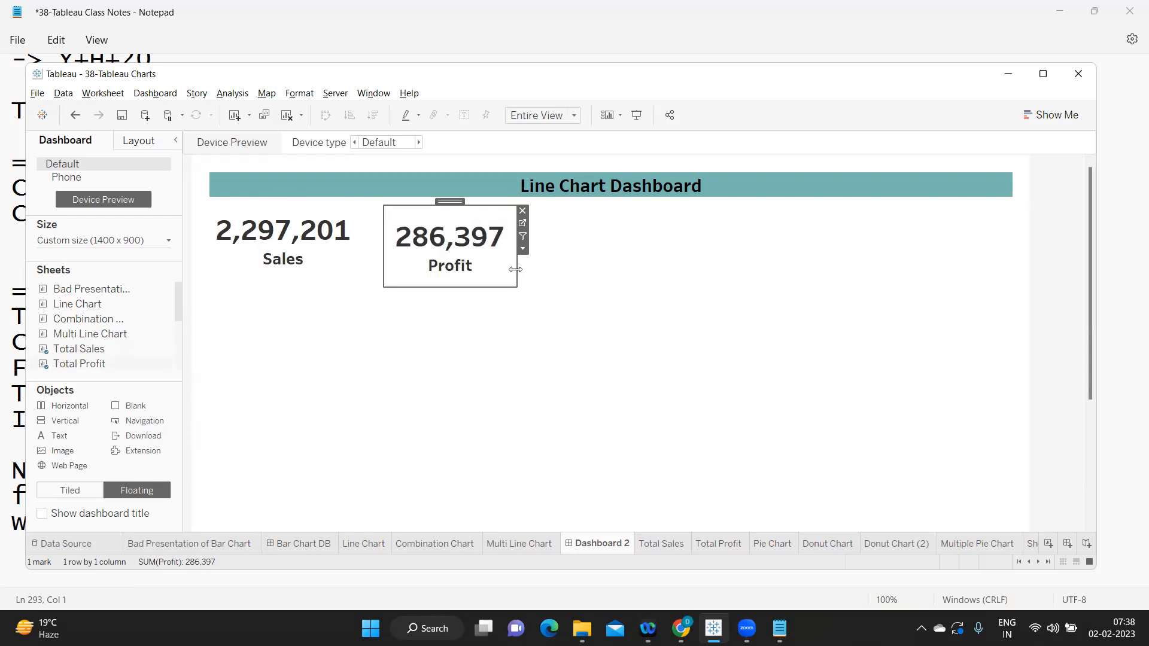
Step: Widen the Total Profit view very slightly and move it directly below the Total Sales view
drag(518, 275, 520, 274)
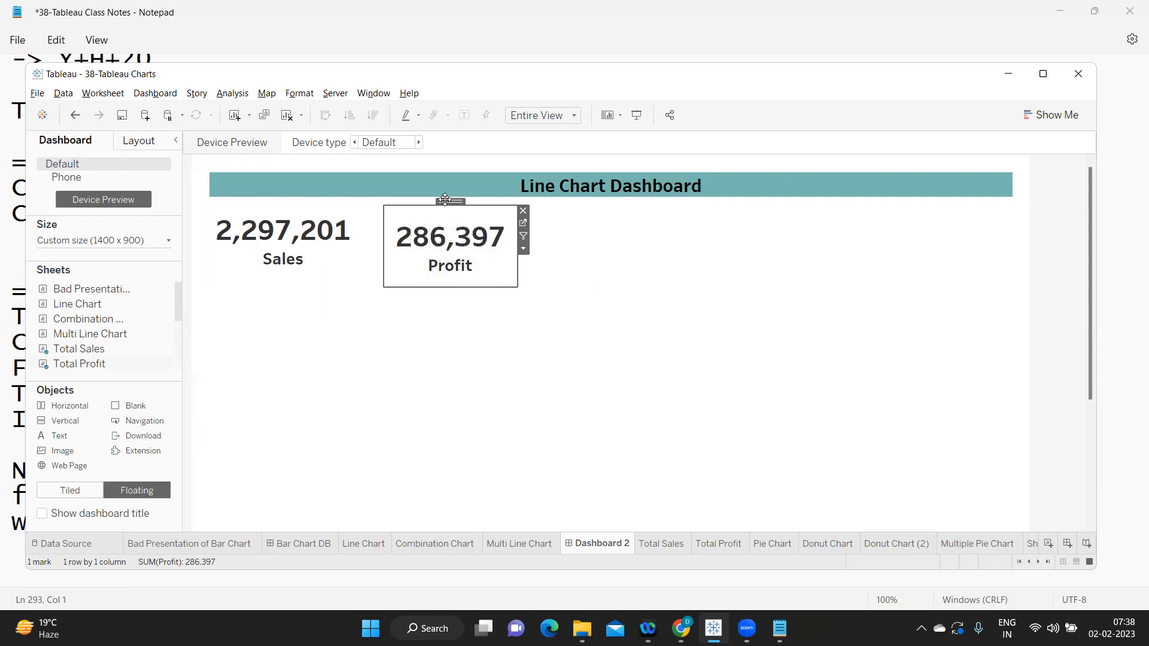
drag(445, 199, 274, 282)
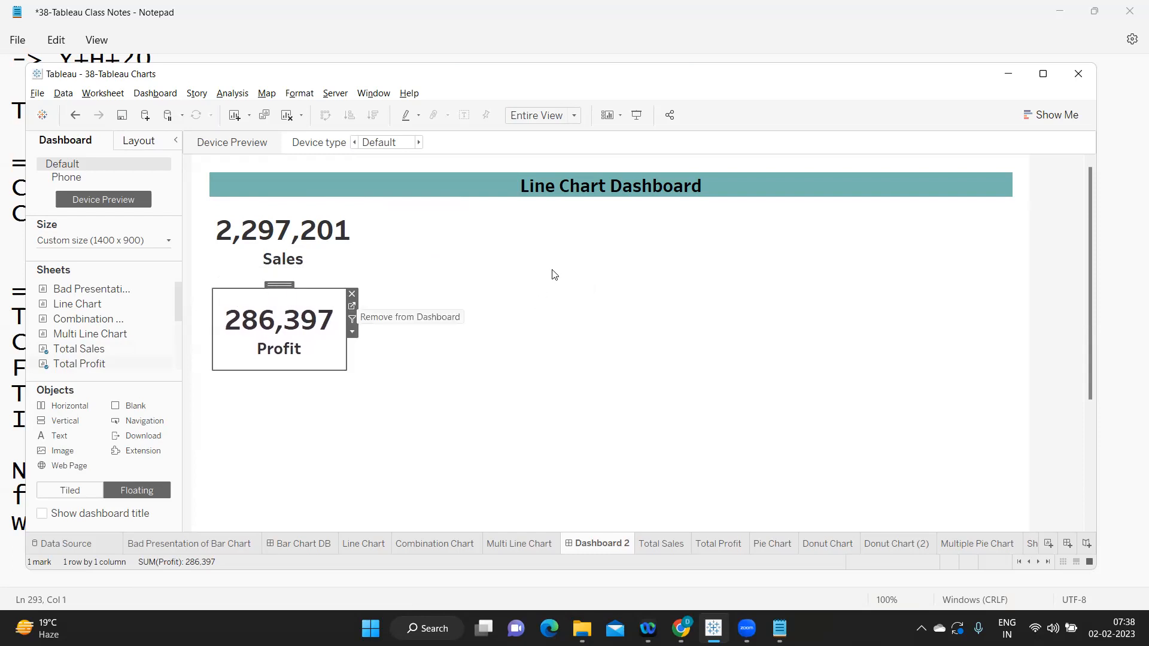
click(513, 268)
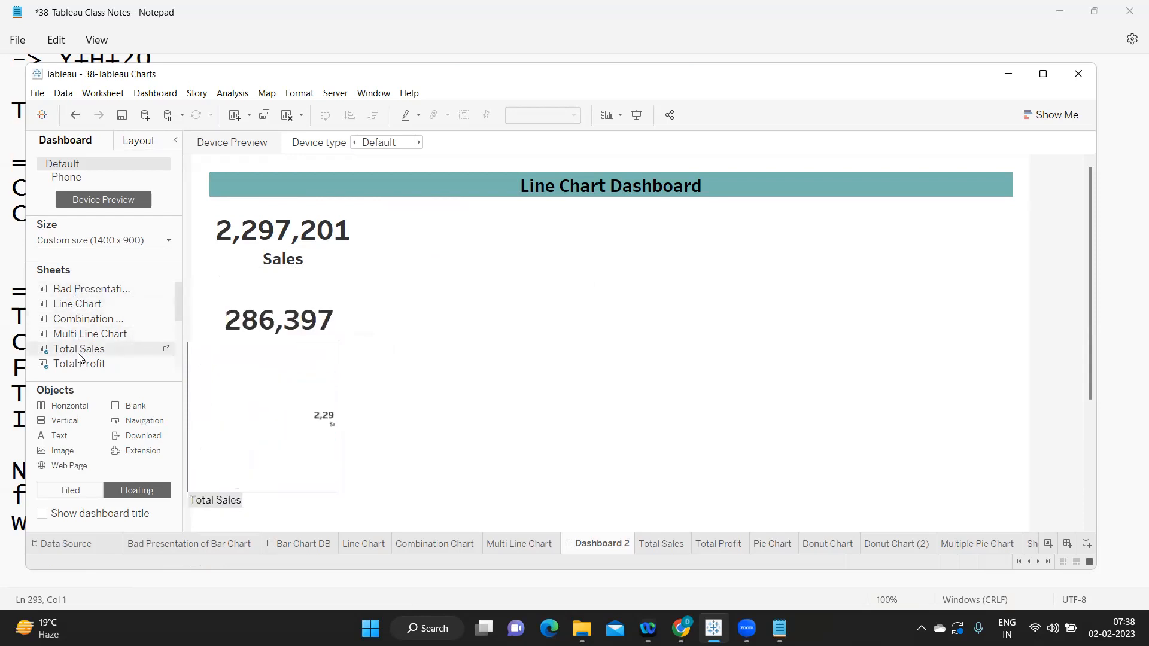
Step: Add the Line Chart sheet as a floating view just to the right of the Total Sales figure
scroll(79, 347, down, 2)
scroll(79, 347, up, 2)
drag(80, 305, 371, 207)
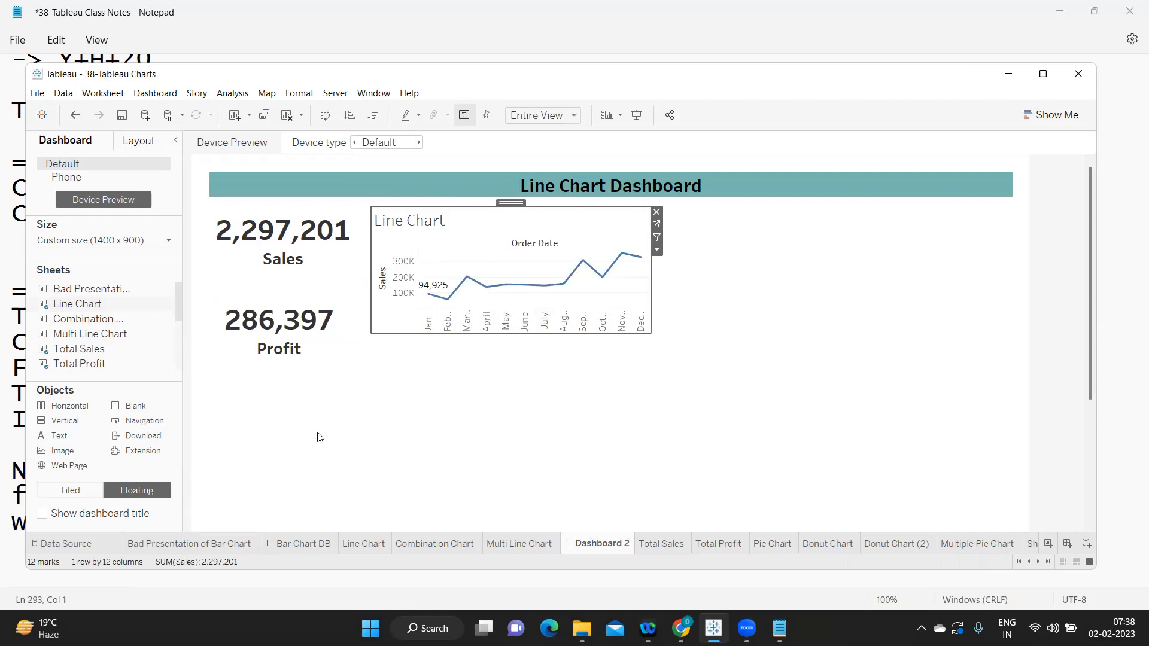
Step: Add the Donut Chart sheet as a floating view to the right of the Line Chart, near the dashboard's right edge
scroll(322, 427, down, 2)
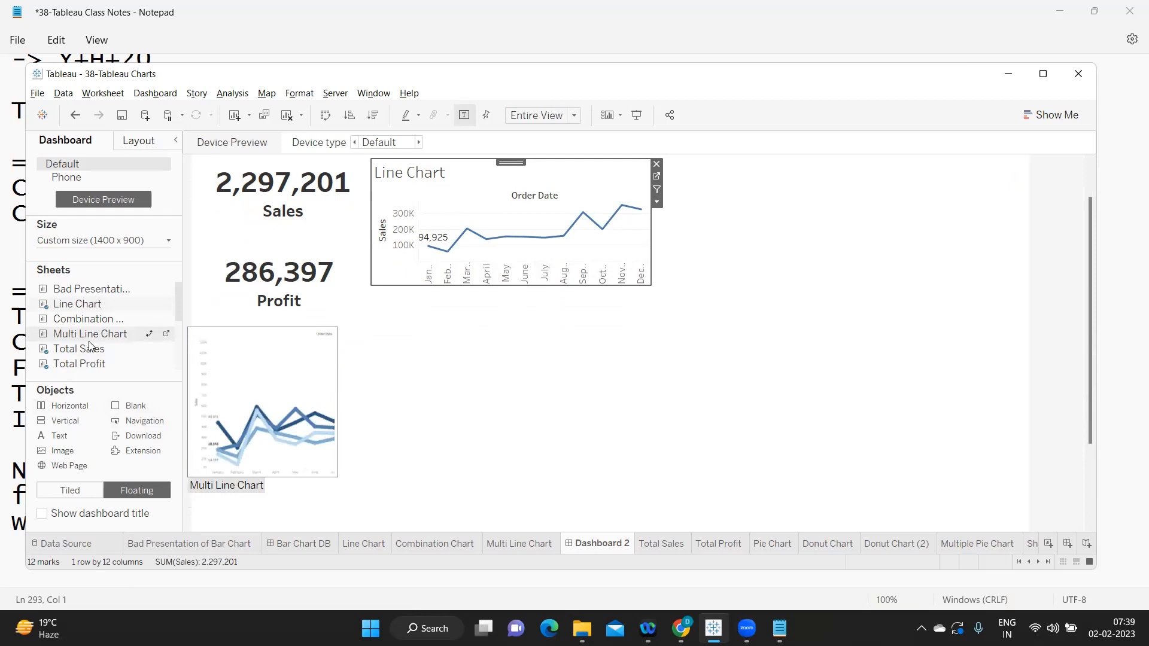
scroll(91, 365, down, 2)
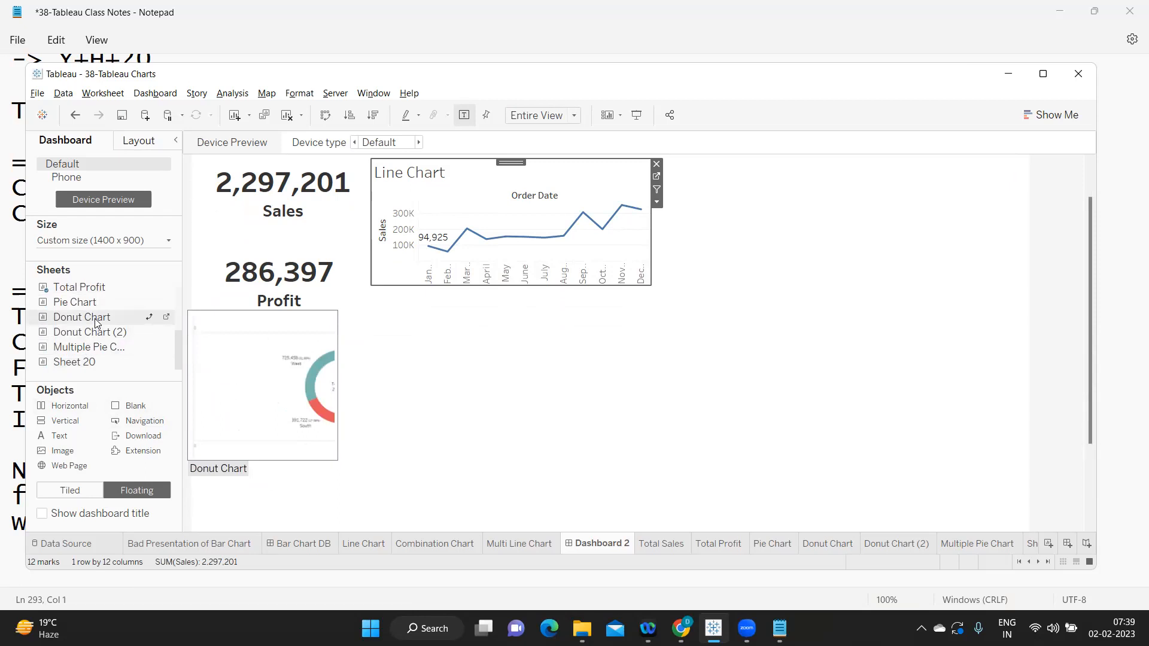
drag(96, 322, 730, 164)
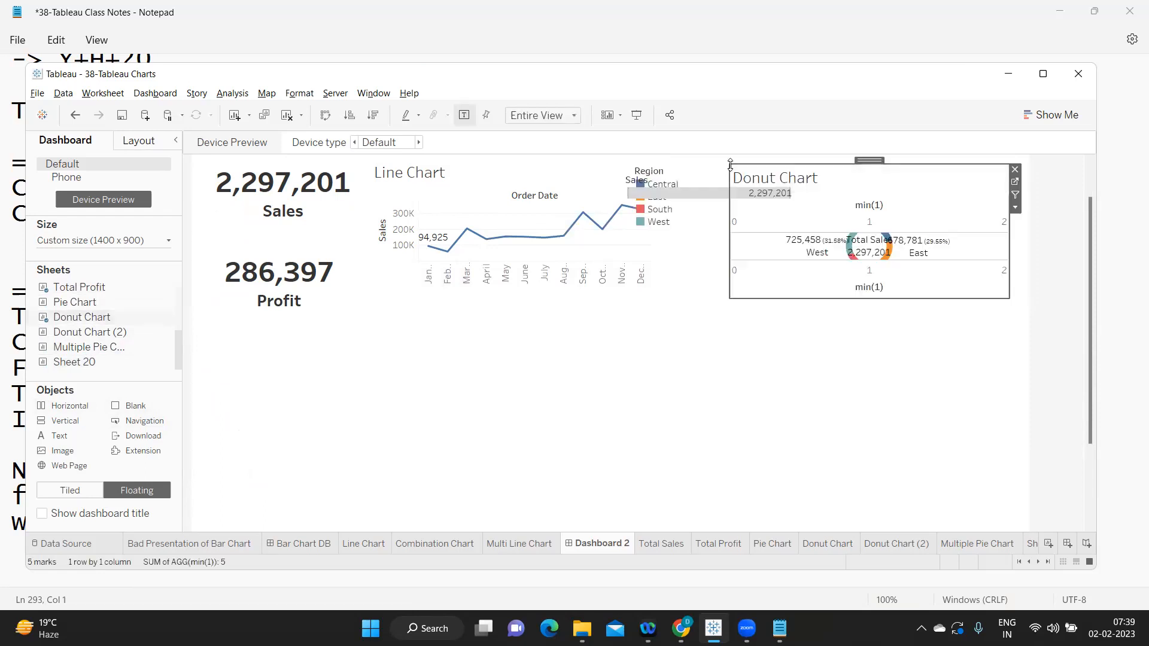
Step: Try the Multi Line Chart sheet as a floating view below the Profit figure and remove it from the dashboard
scroll(88, 318, up, 1)
scroll(88, 318, up, 2)
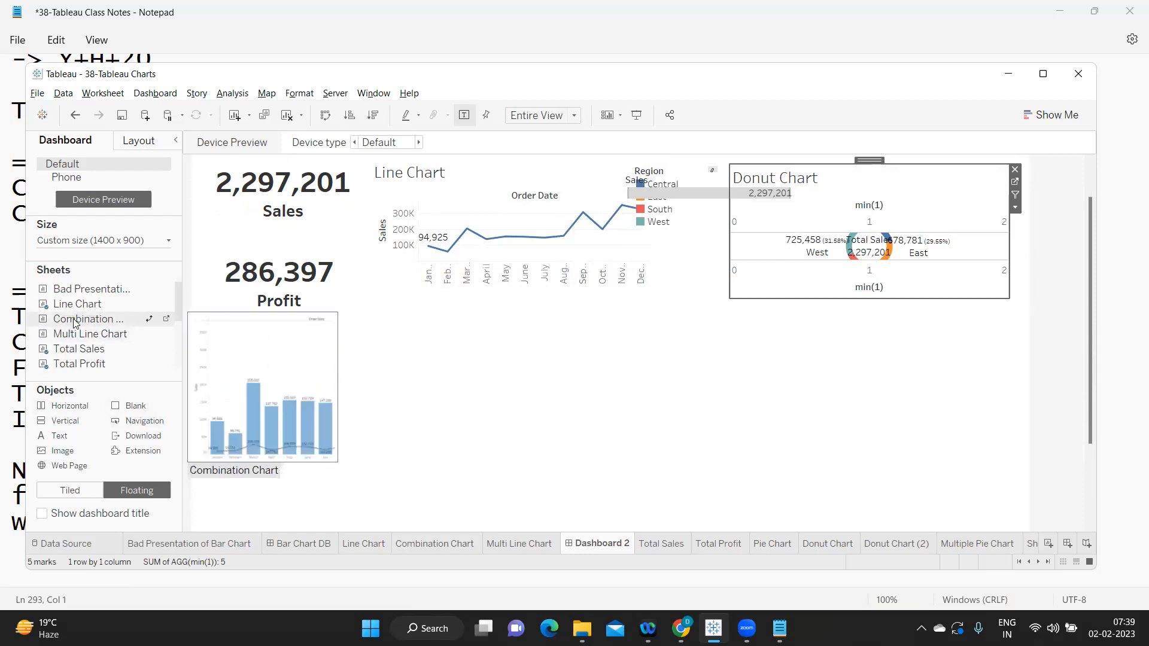
drag(90, 337, 223, 354)
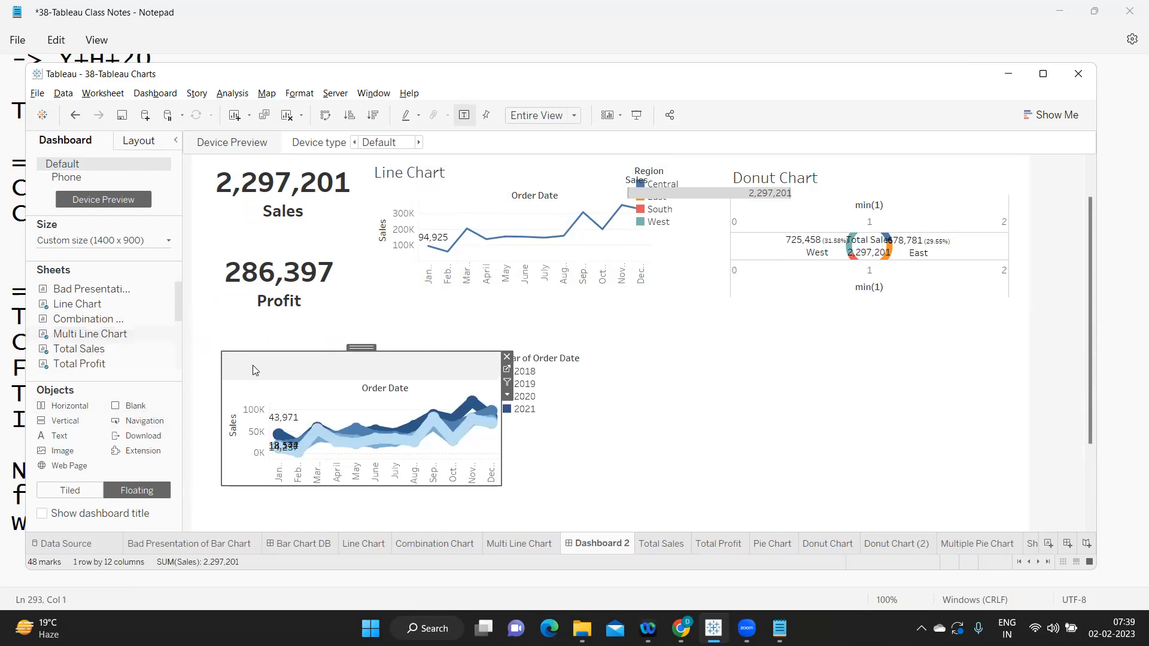
click(507, 359)
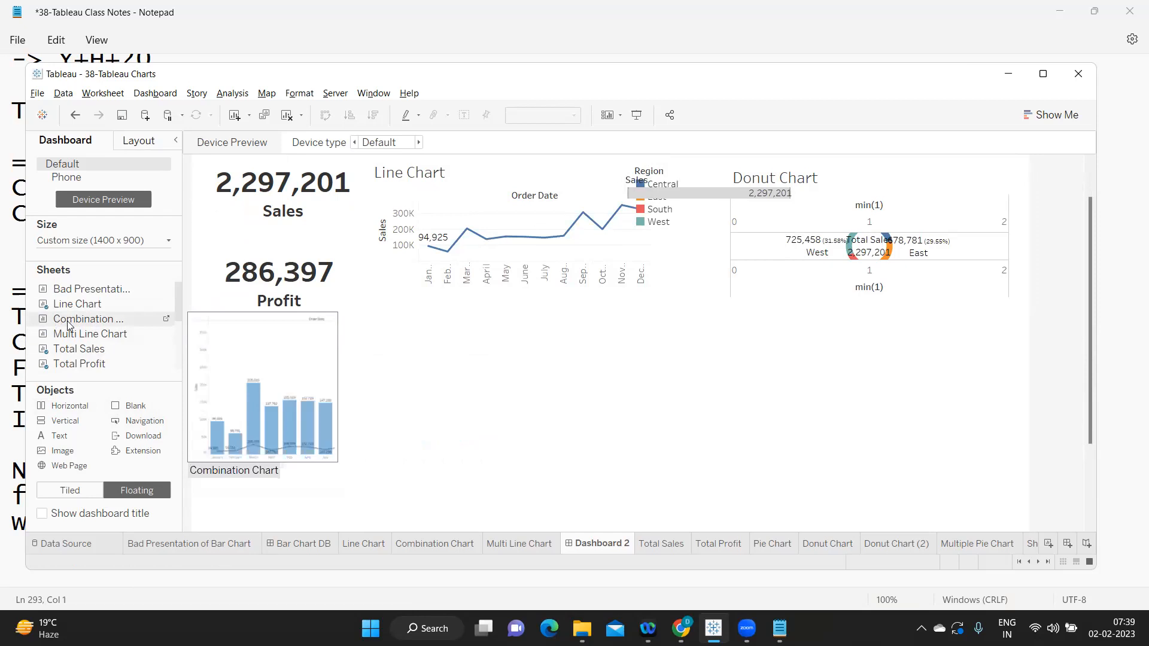
Step: Add the Combination Chart sheet as a floating view in the Line Chart's place beside the totals, moving the Line Chart down out of the way
drag(208, 337, 247, 334)
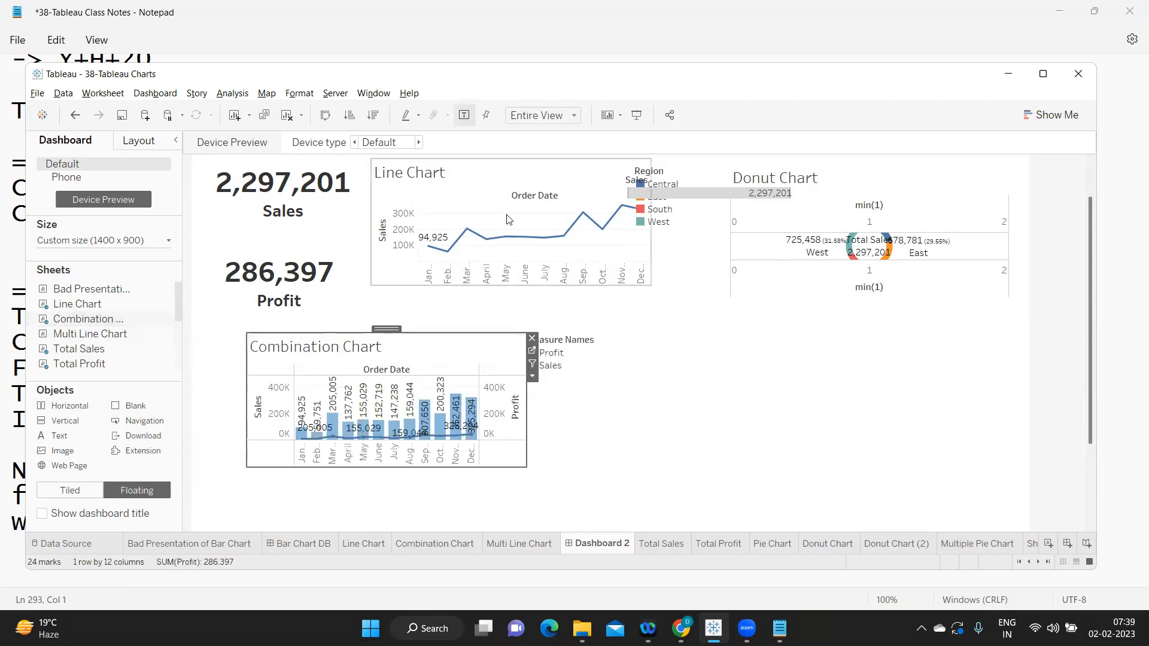
click(523, 173)
drag(503, 160, 783, 396)
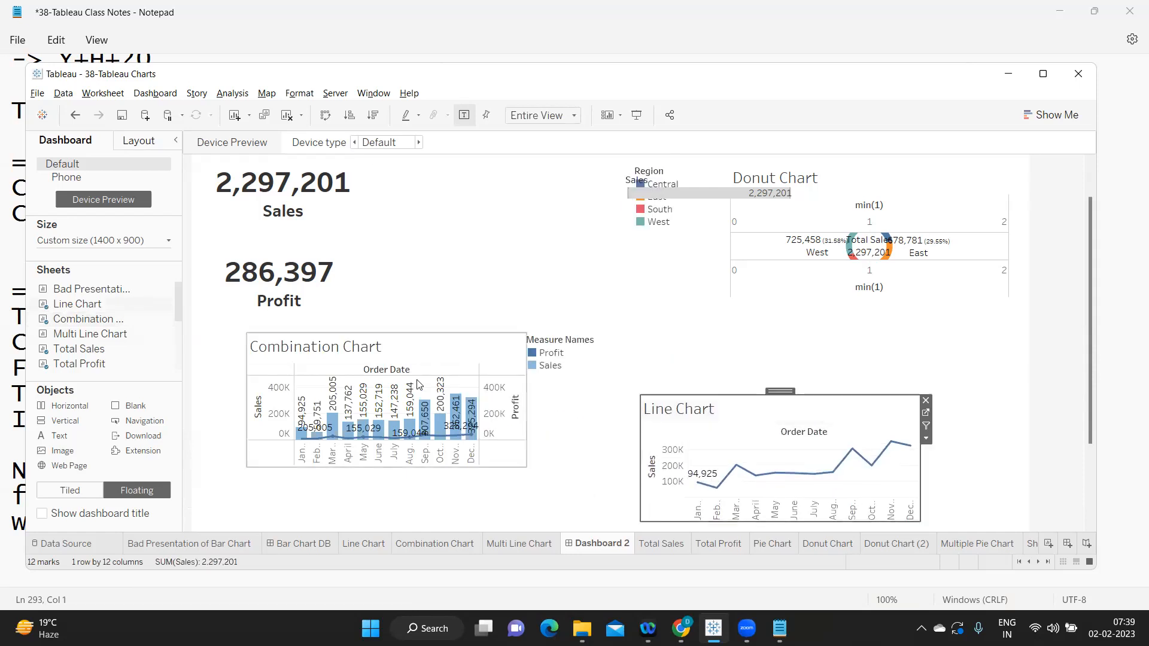
click(382, 343)
drag(381, 329, 506, 166)
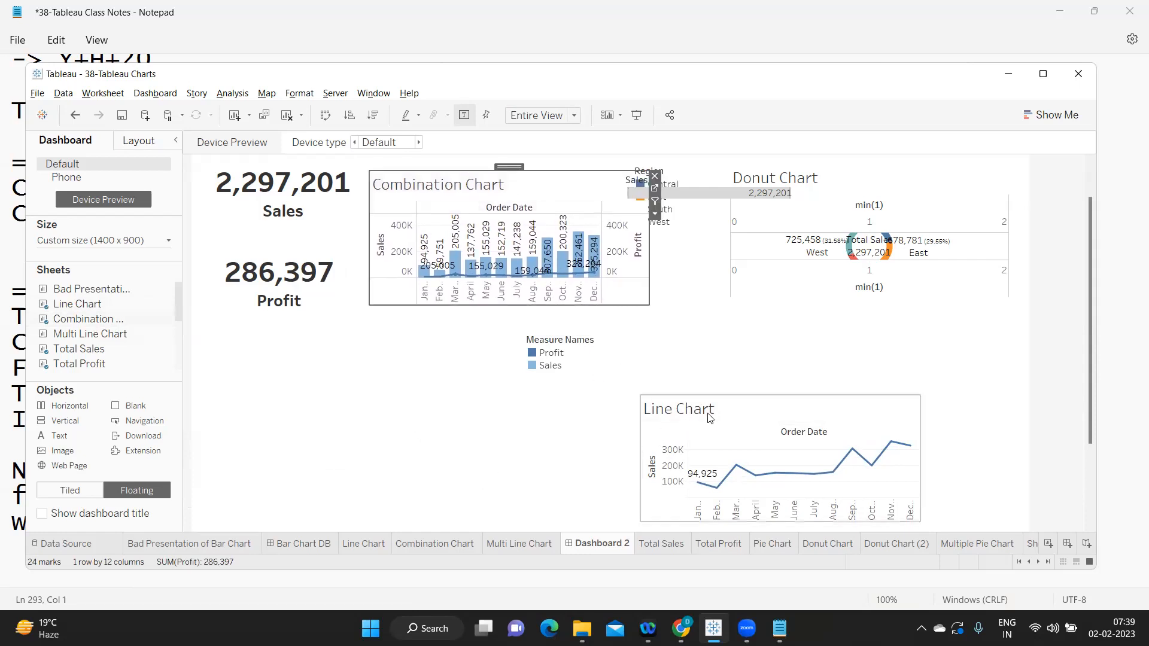
Step: Move the Line Chart to the dashboard's lower left, below the Profit figure
click(681, 422)
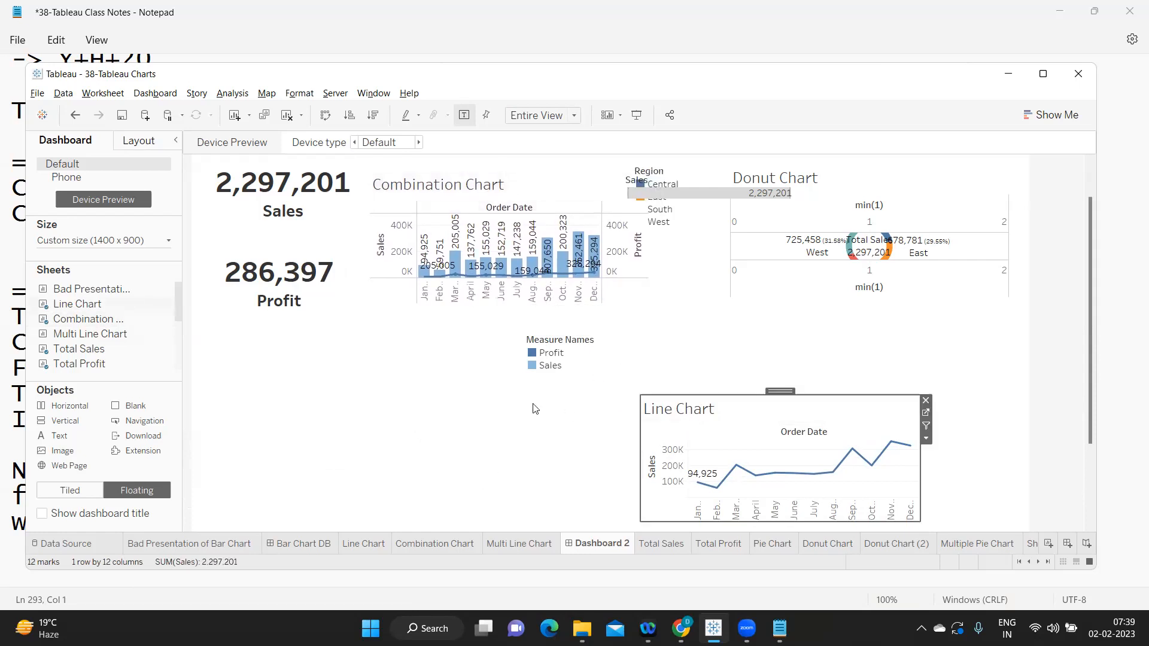
click(785, 389)
click(777, 410)
drag(786, 404, 378, 372)
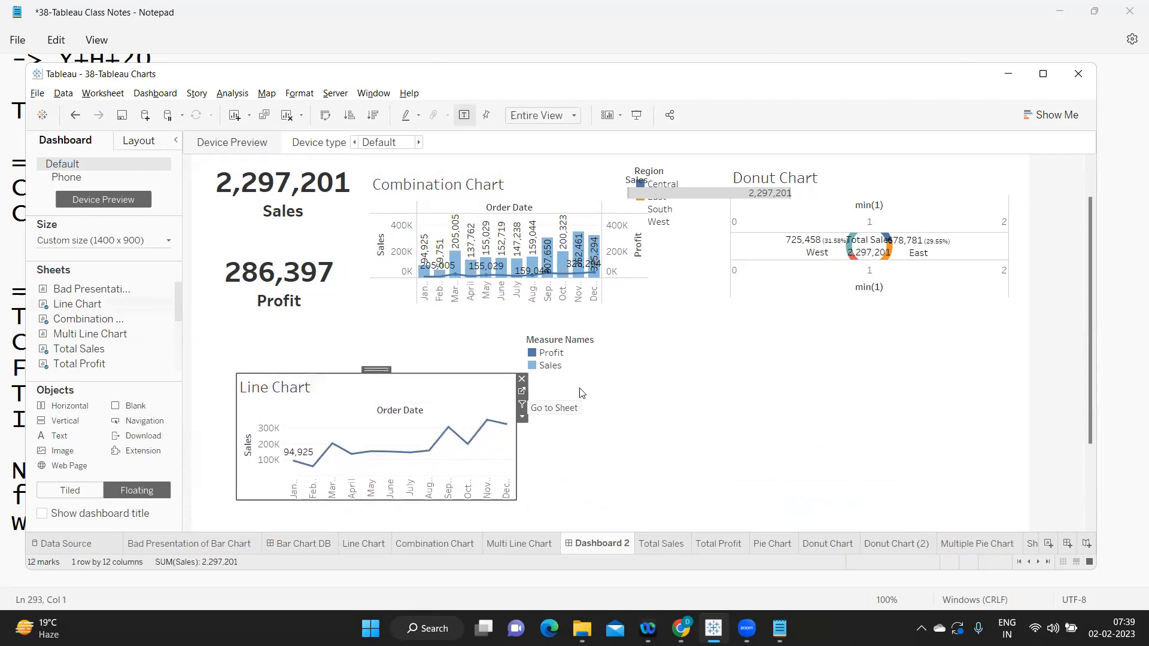
Step: Remove the Measure Names, Region and Sales legends from the dashboard
click(571, 366)
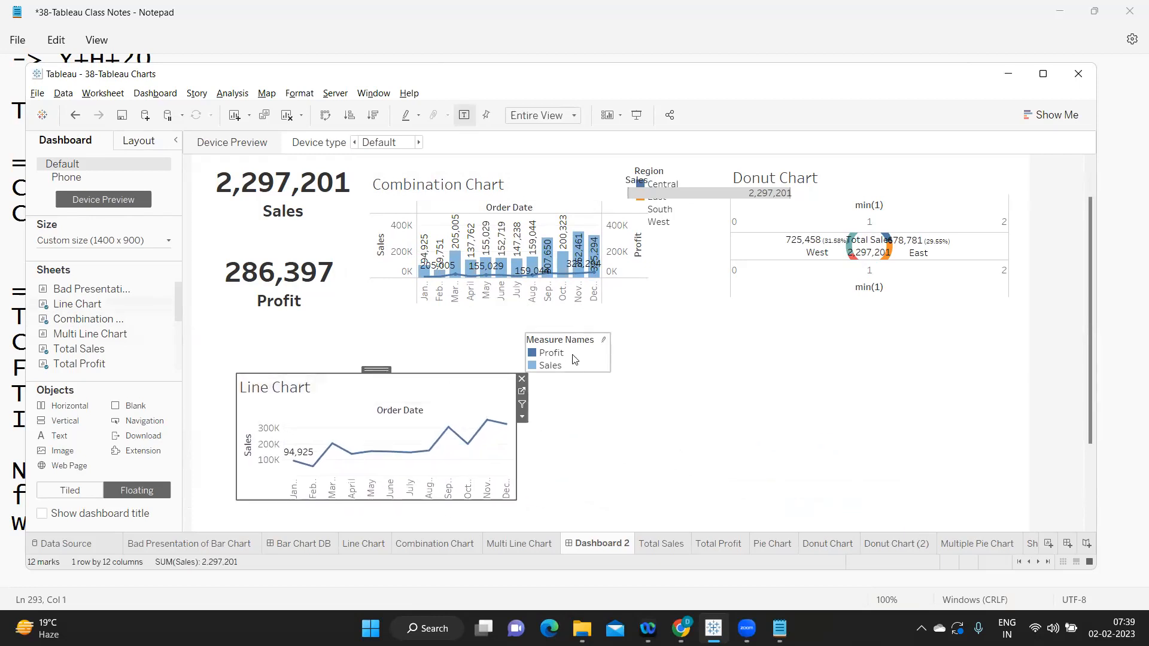
click(614, 340)
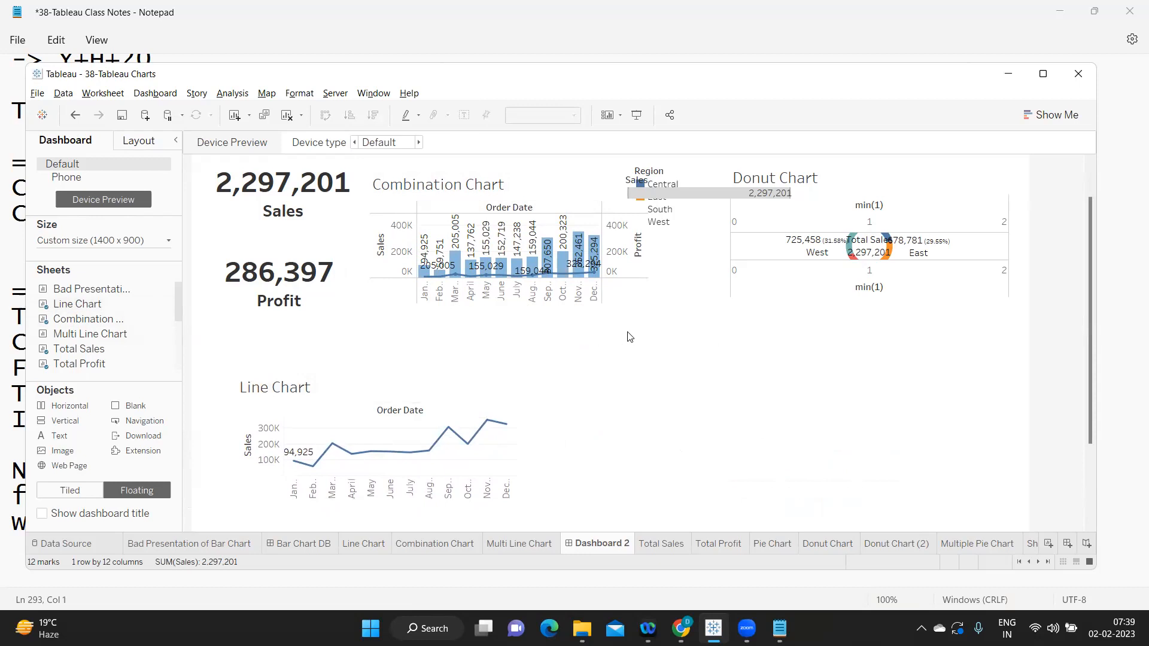
click(660, 173)
click(725, 171)
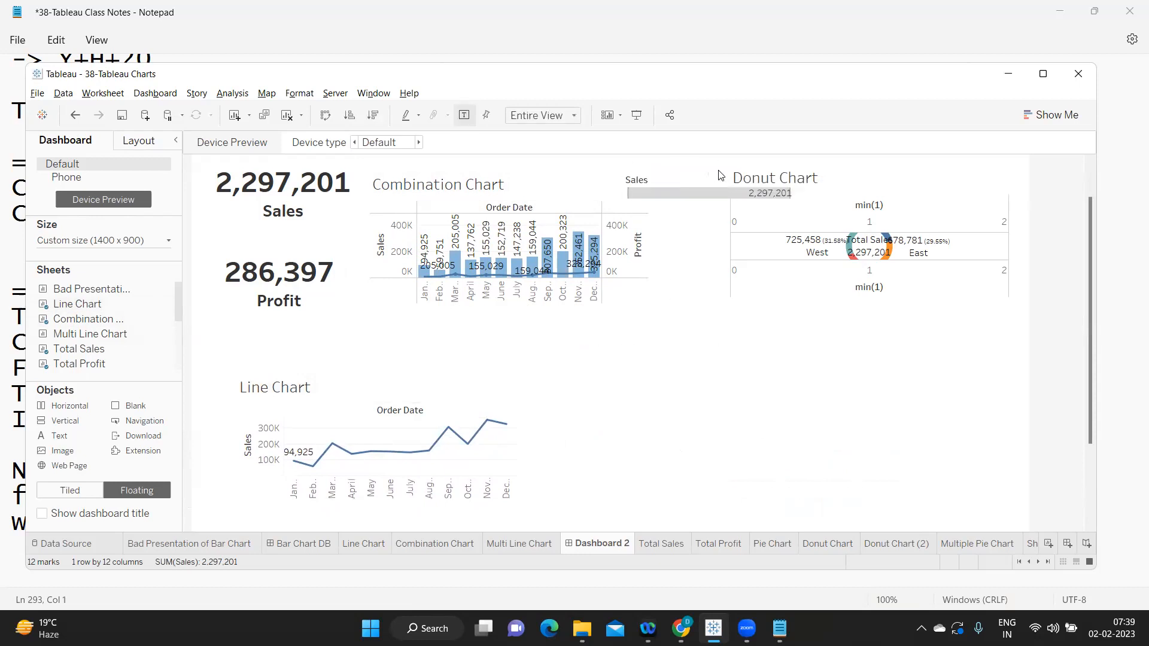
click(698, 182)
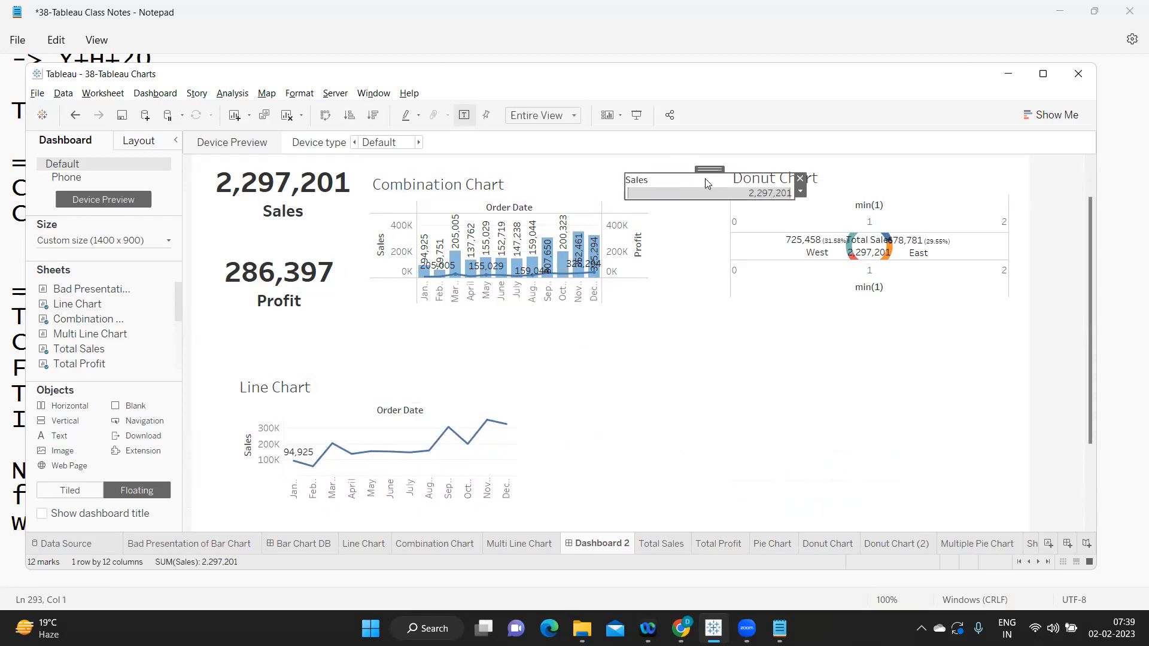
click(799, 176)
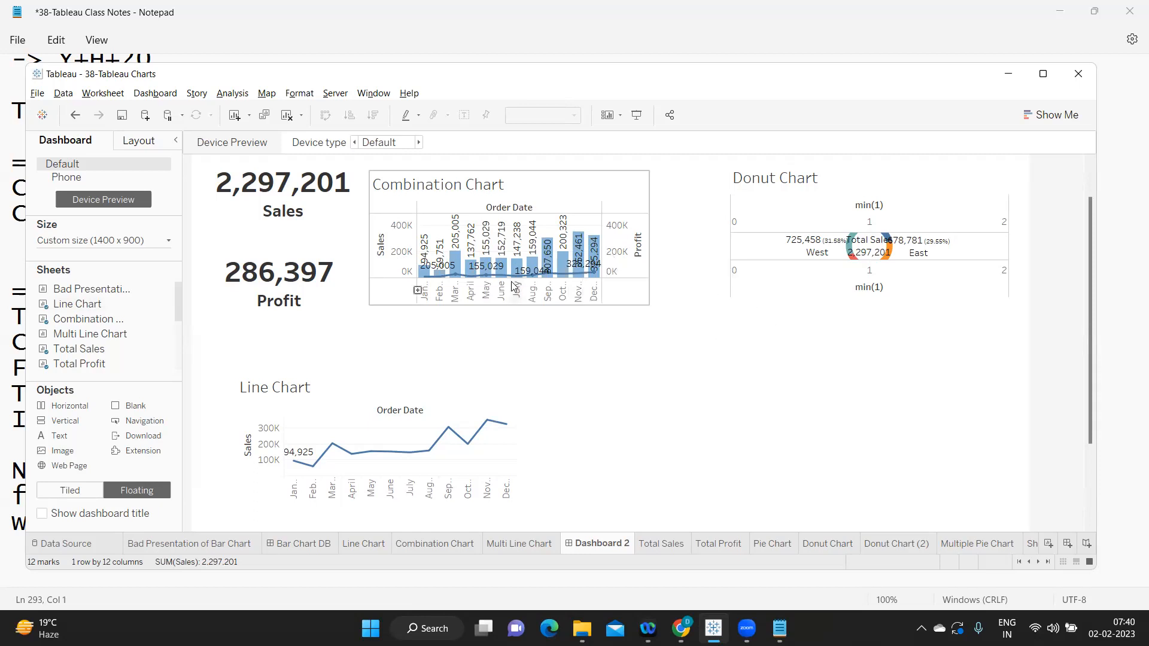
Step: Hide the Profit axis header and the title of the Combination Chart
click(622, 255)
right_click(621, 256)
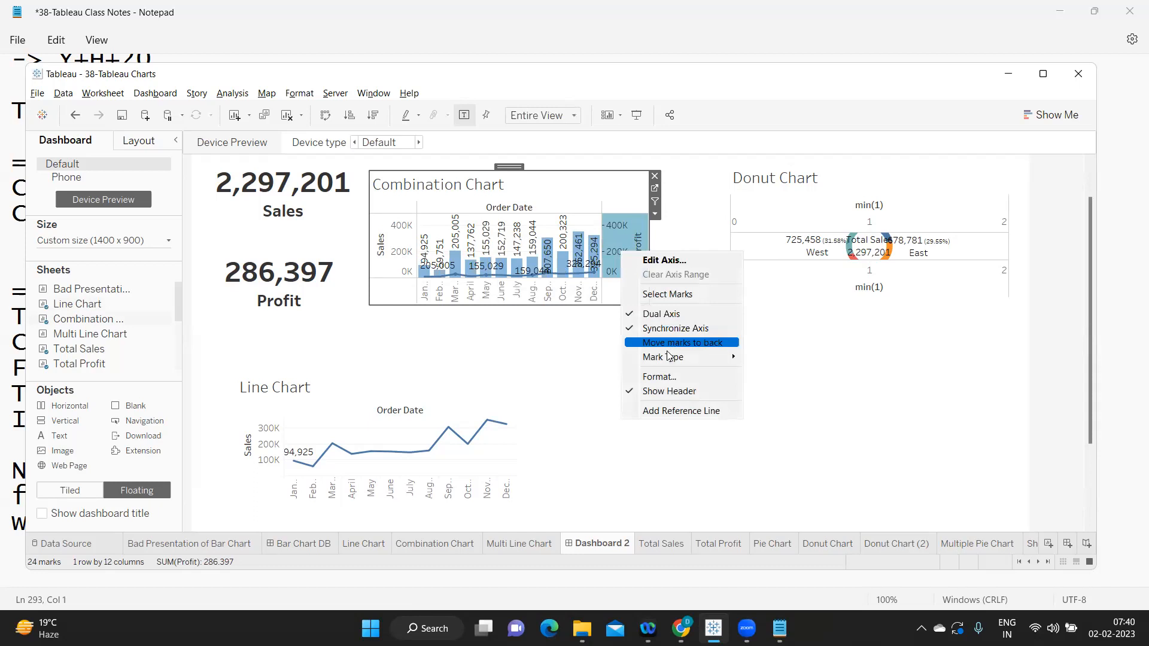
click(673, 389)
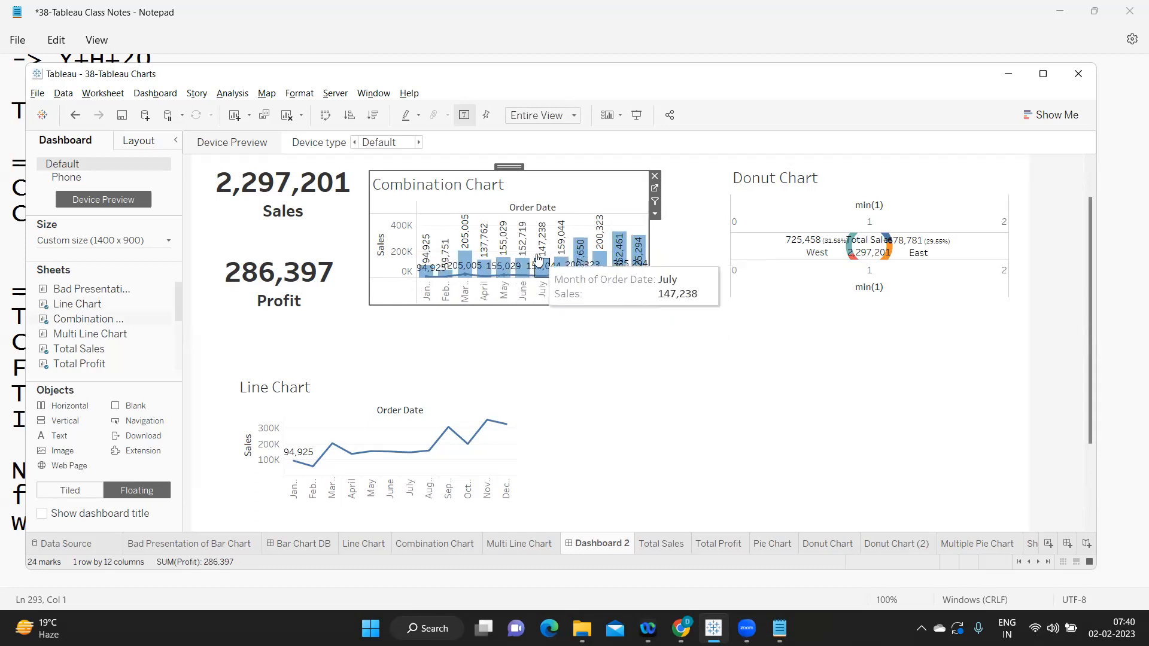
right_click(402, 191)
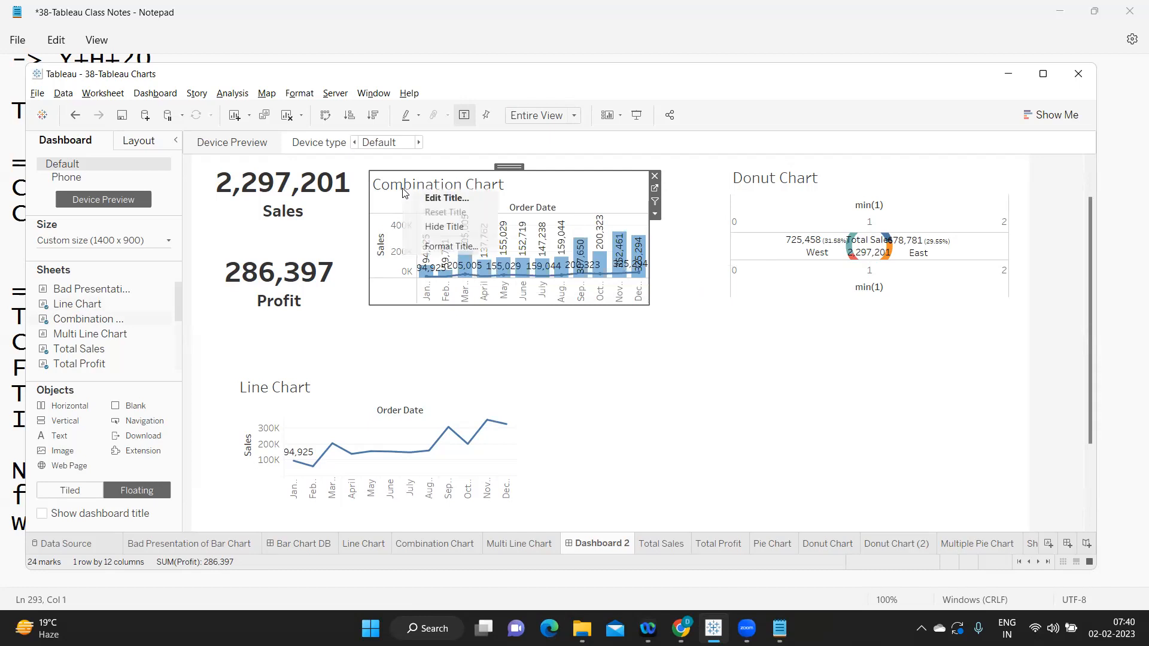
click(435, 233)
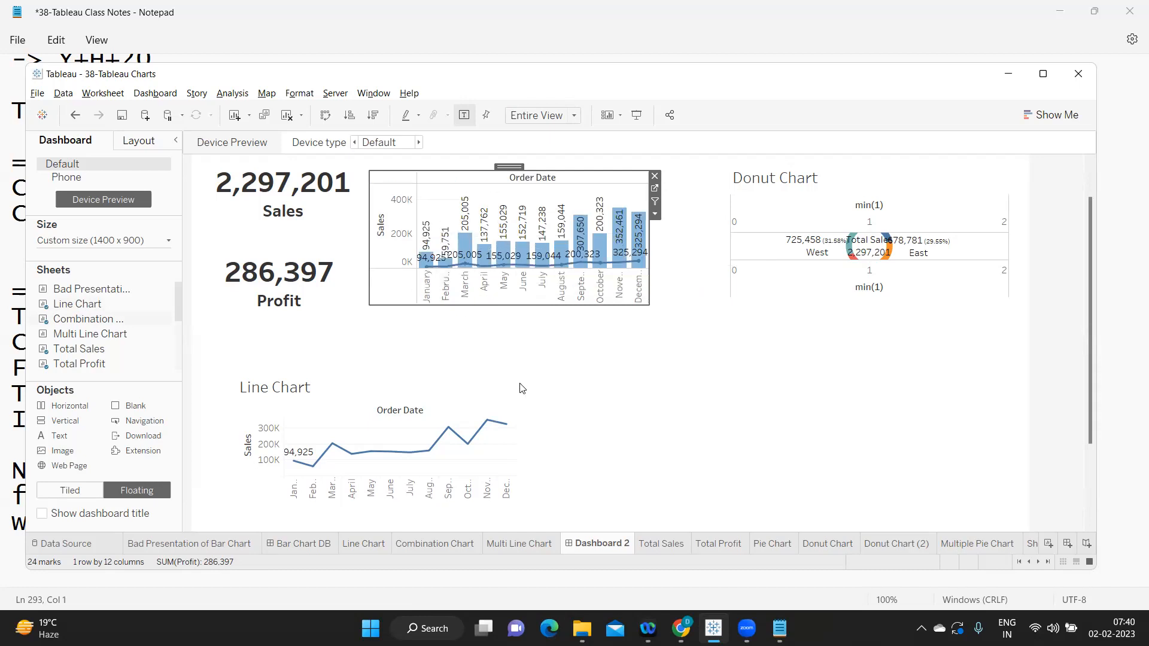
Step: Hide the Donut Chart's min(1) axis headers and title, and hide the Line Chart's title
right_click(855, 292)
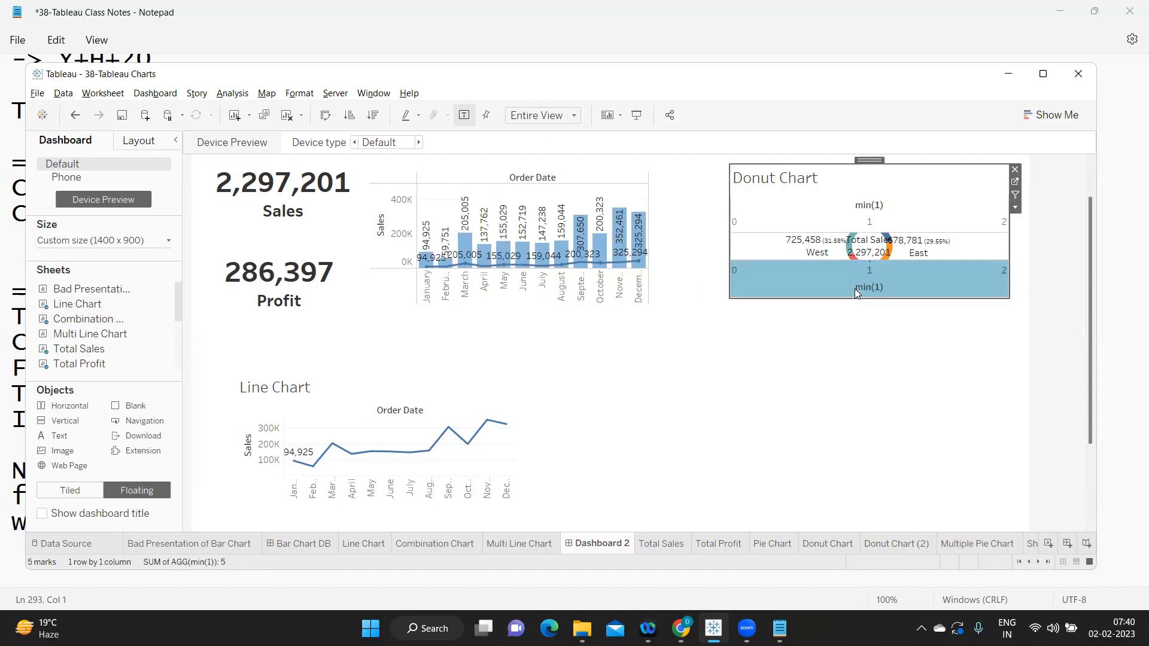
click(886, 417)
right_click(775, 181)
click(803, 216)
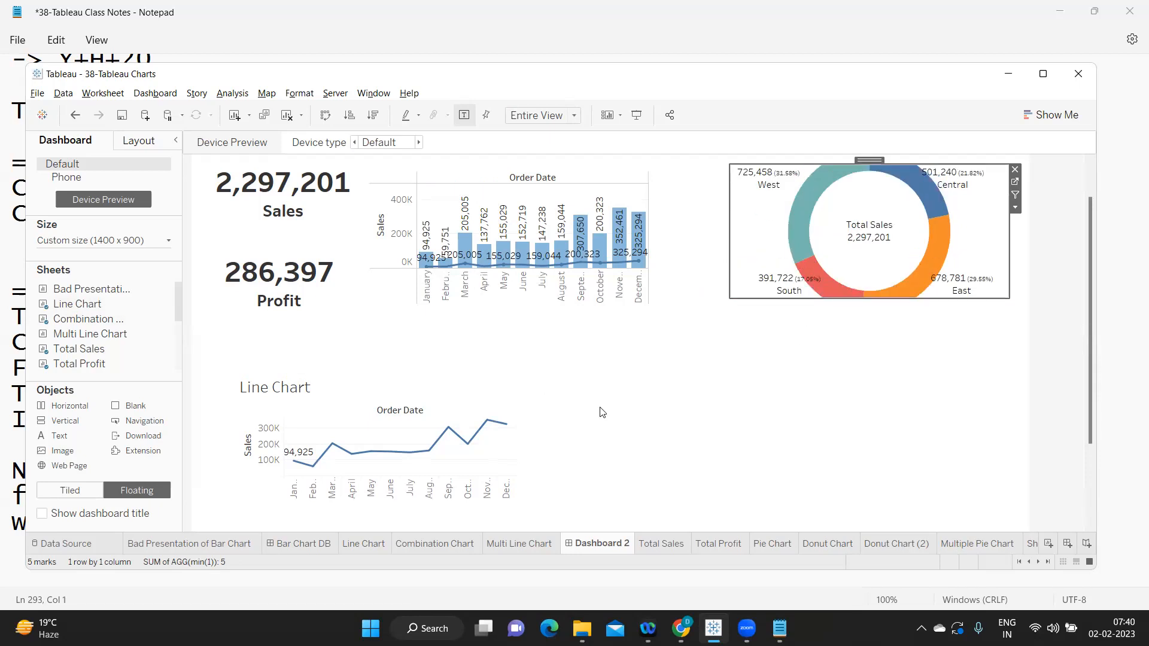
right_click(274, 391)
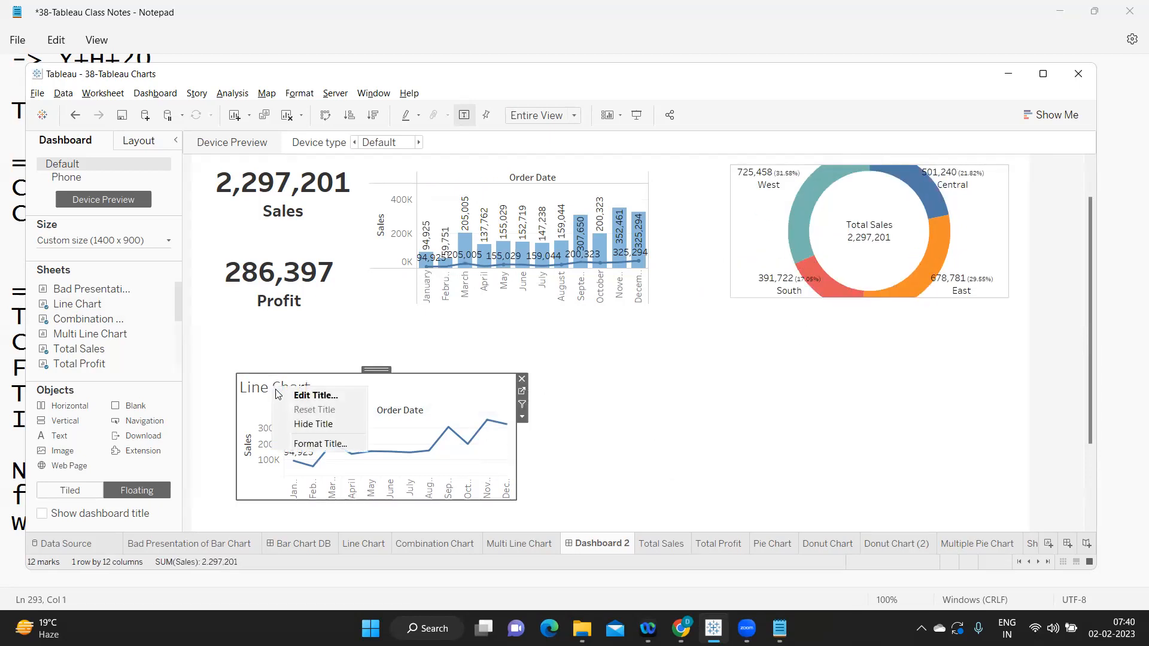
click(303, 425)
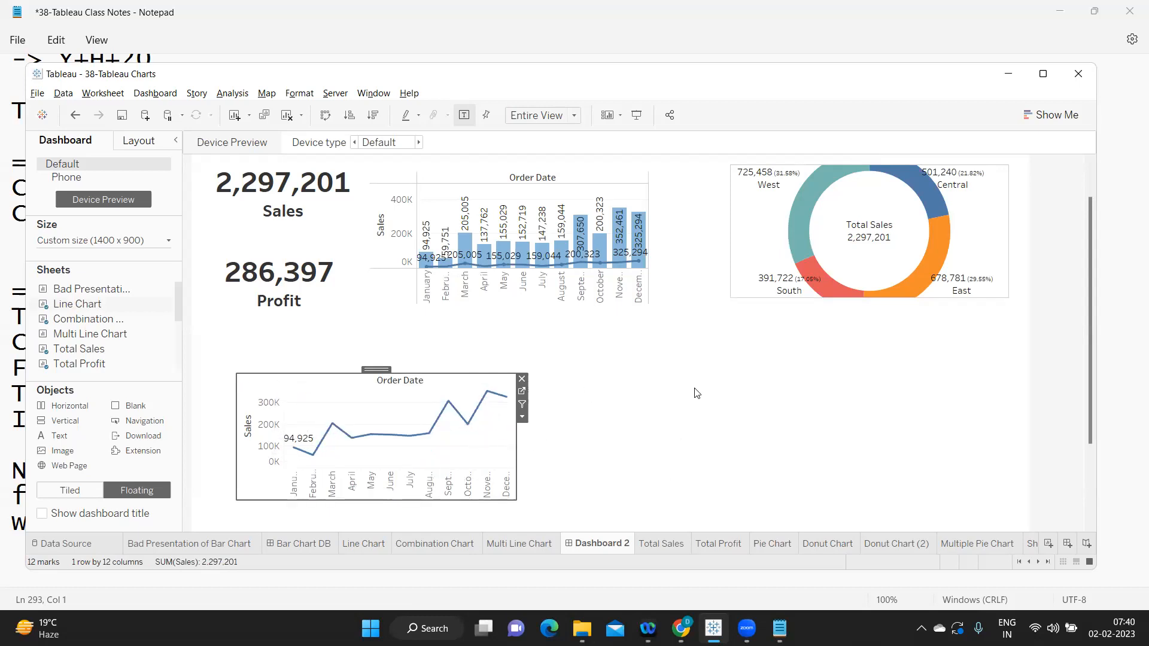
Step: Give the Total Sales sheet a solid teal border in the second-thinnest line weight
scroll(698, 393, up, 3)
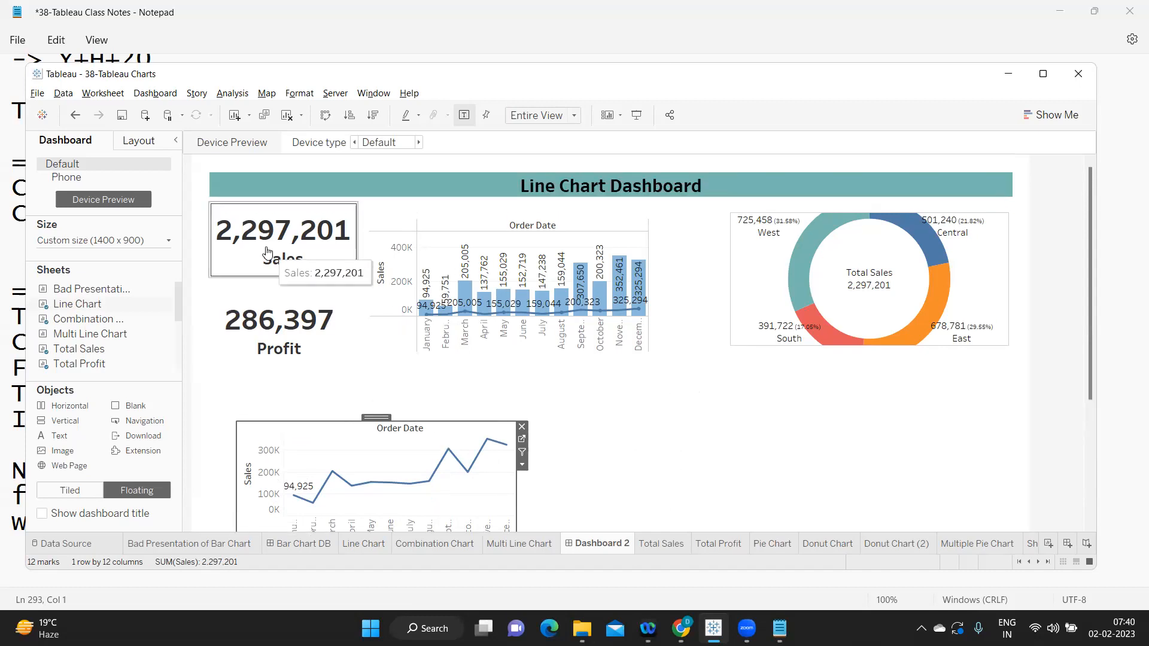
click(129, 144)
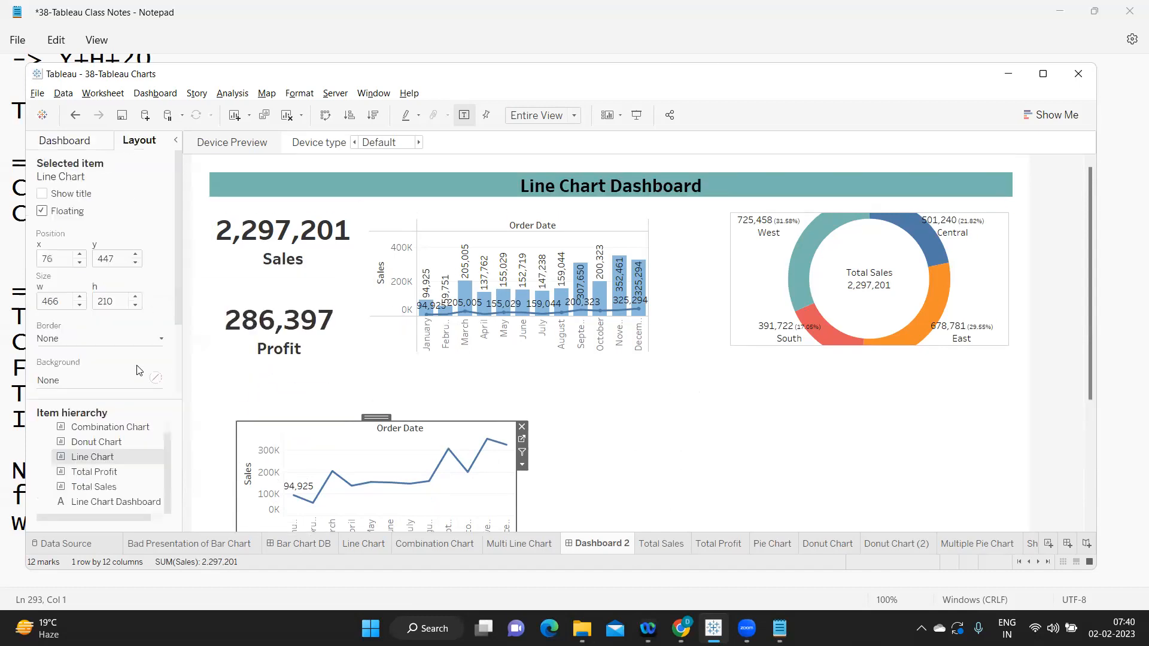
click(219, 267)
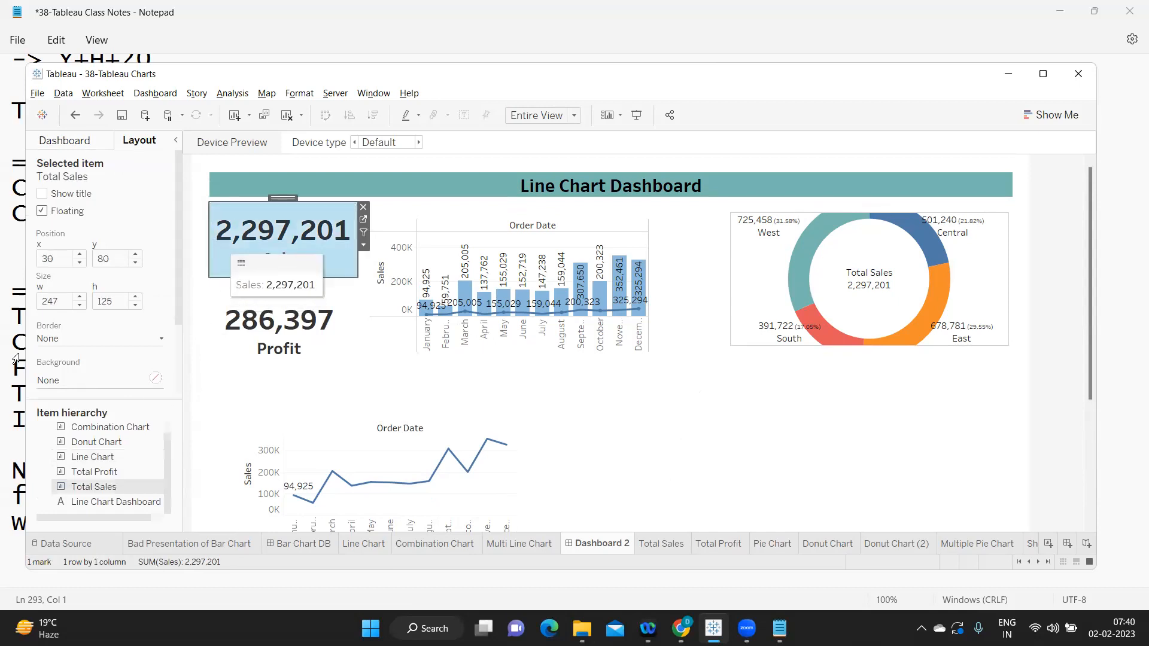
click(62, 346)
click(76, 435)
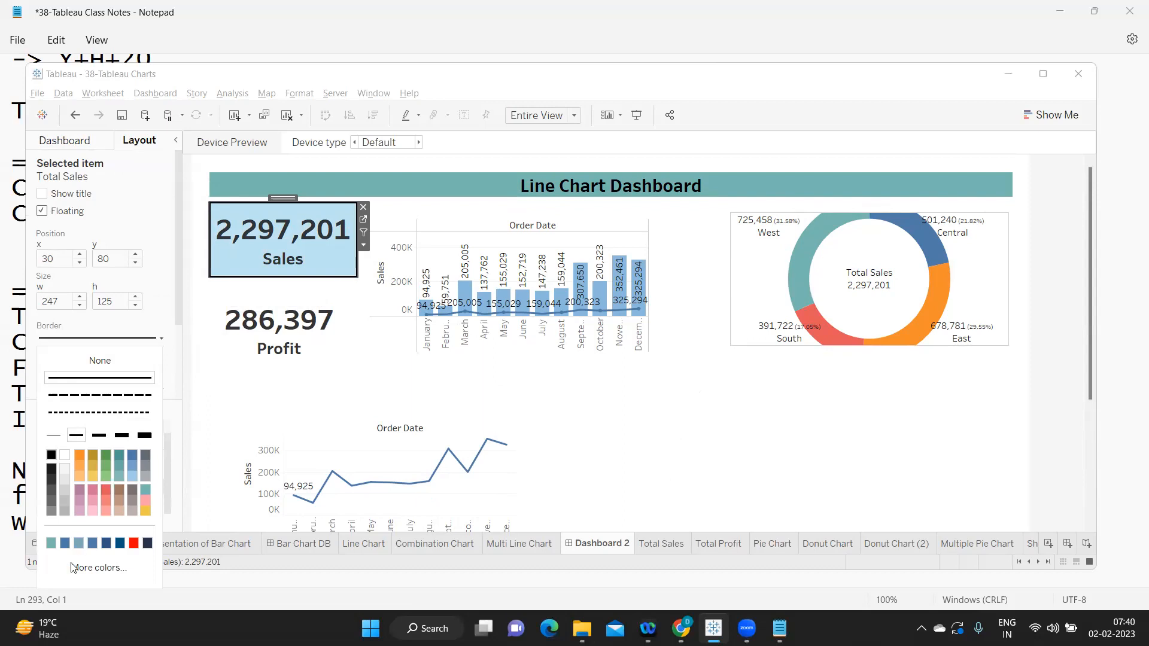
click(51, 543)
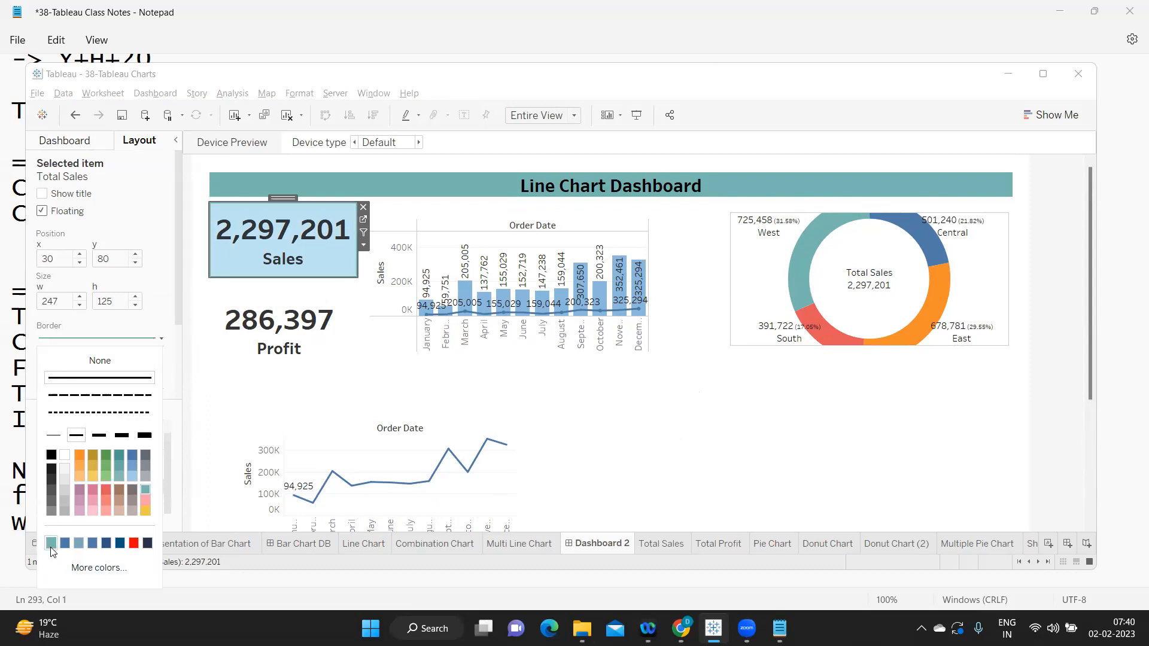
Step: Give the Total Profit figure and the Combination Chart solid teal borders in the thinnest line weight
click(226, 352)
click(85, 343)
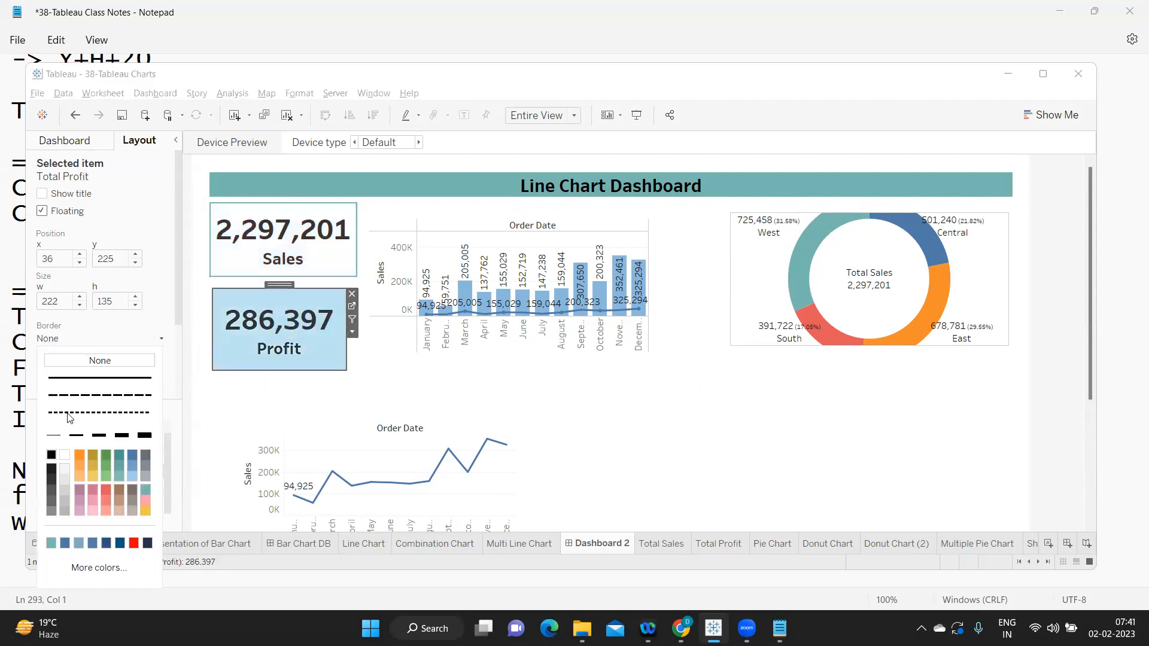
click(51, 542)
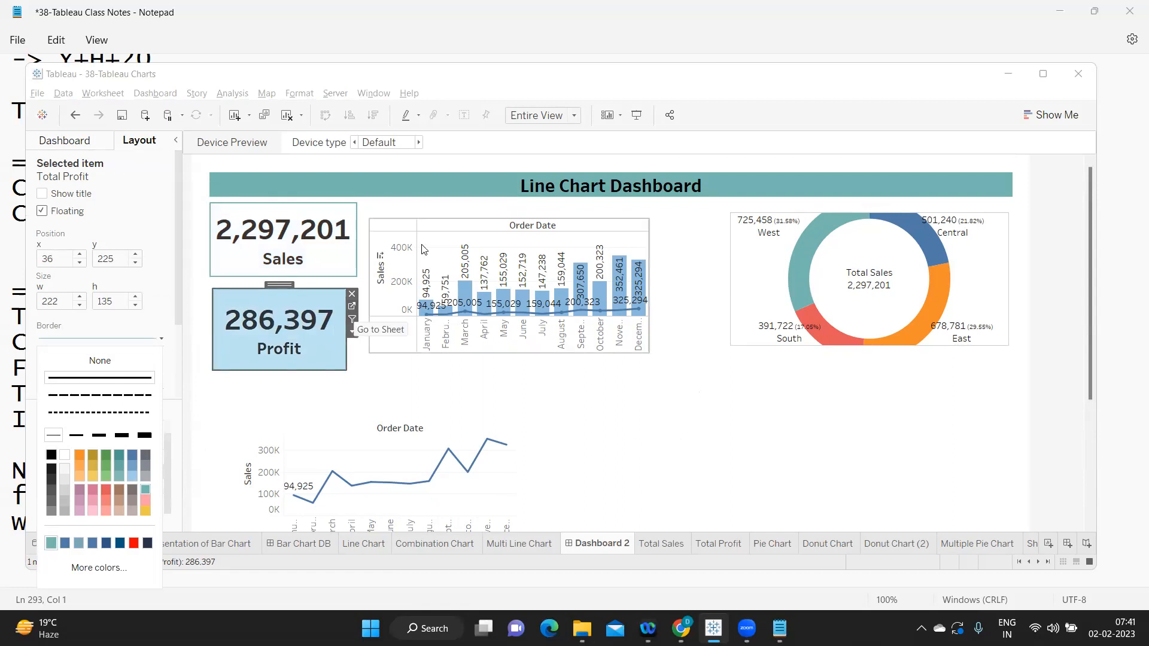
click(448, 231)
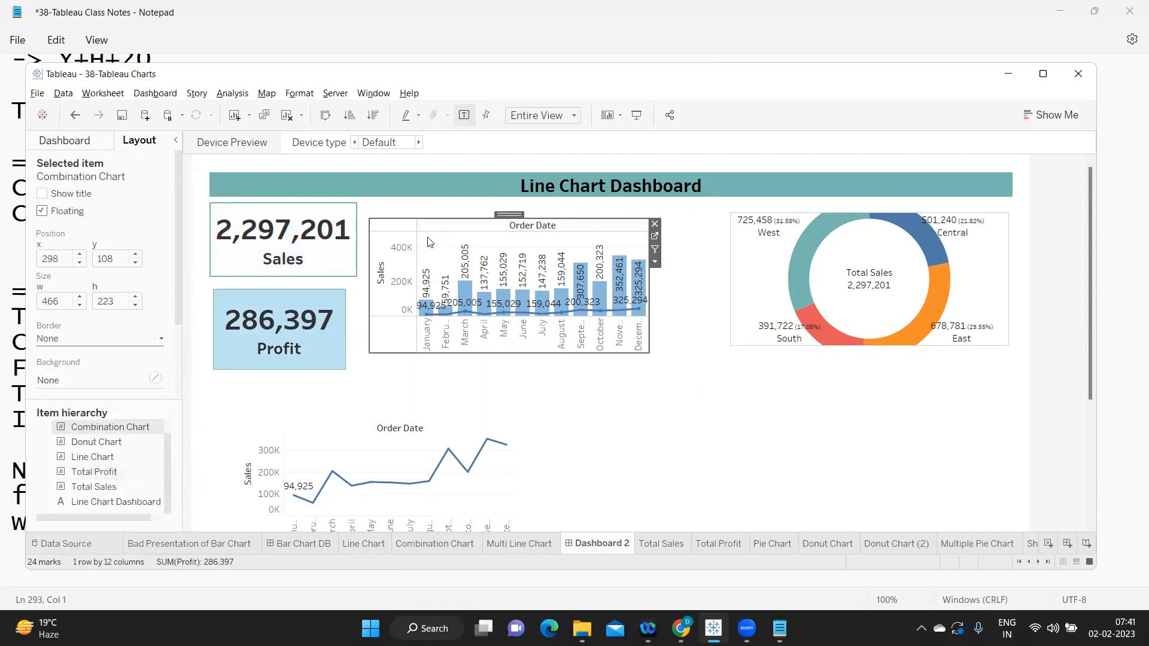
click(83, 342)
click(51, 543)
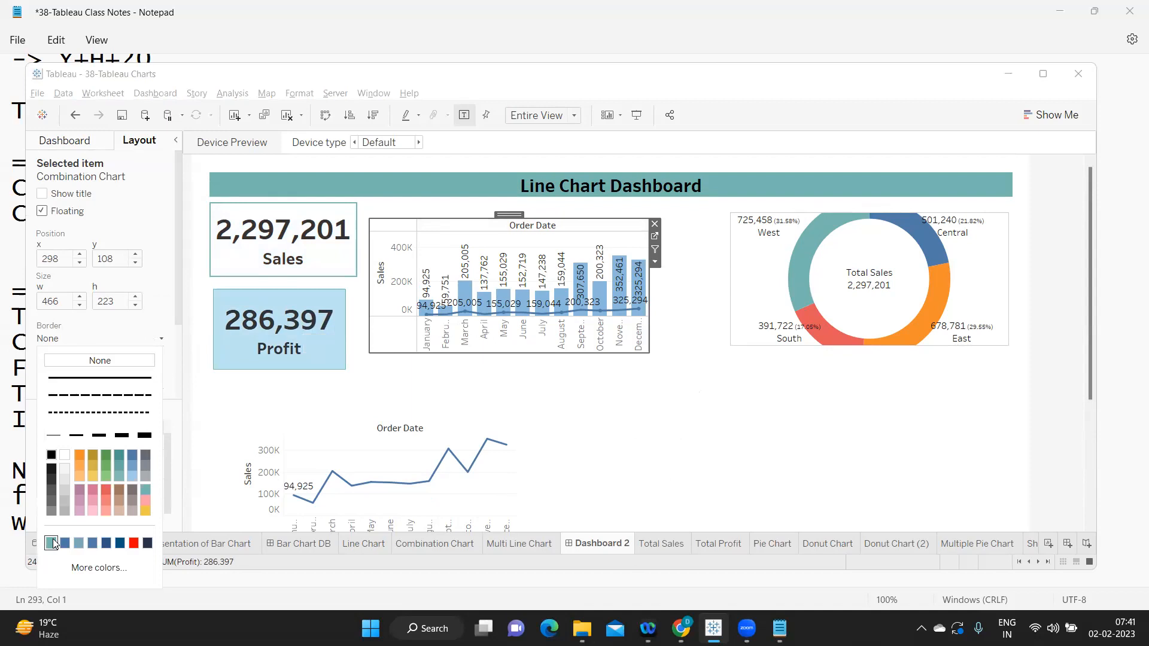
Step: Give the Donut Chart and the Line Chart solid teal borders in the thinnest line weight
click(722, 227)
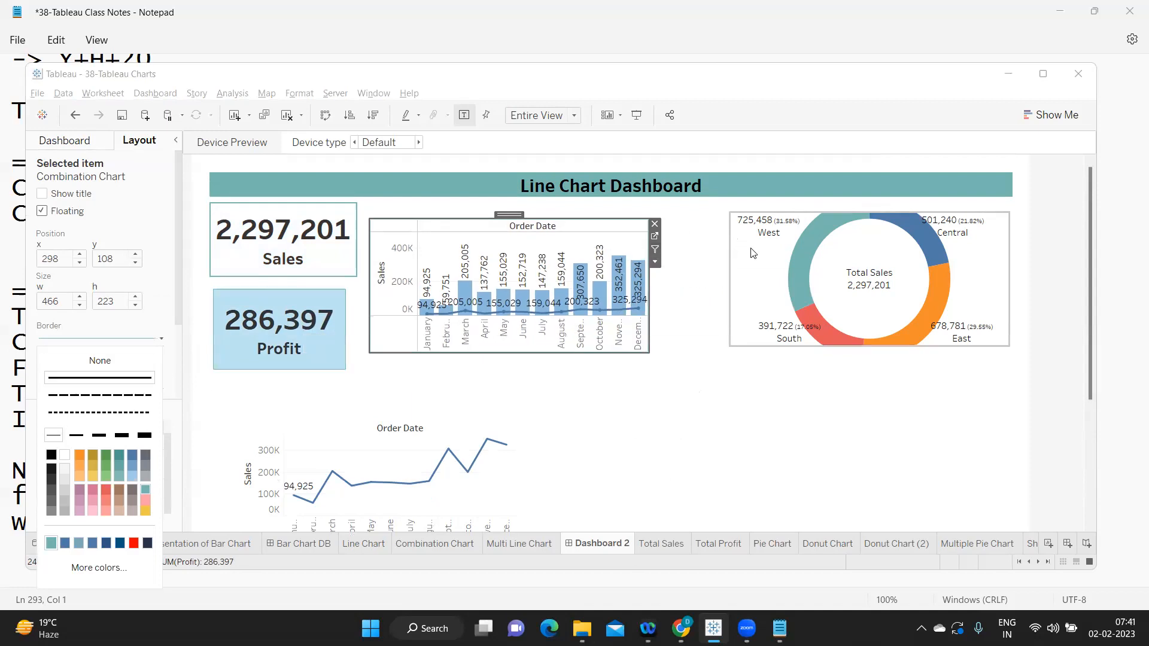
click(72, 344)
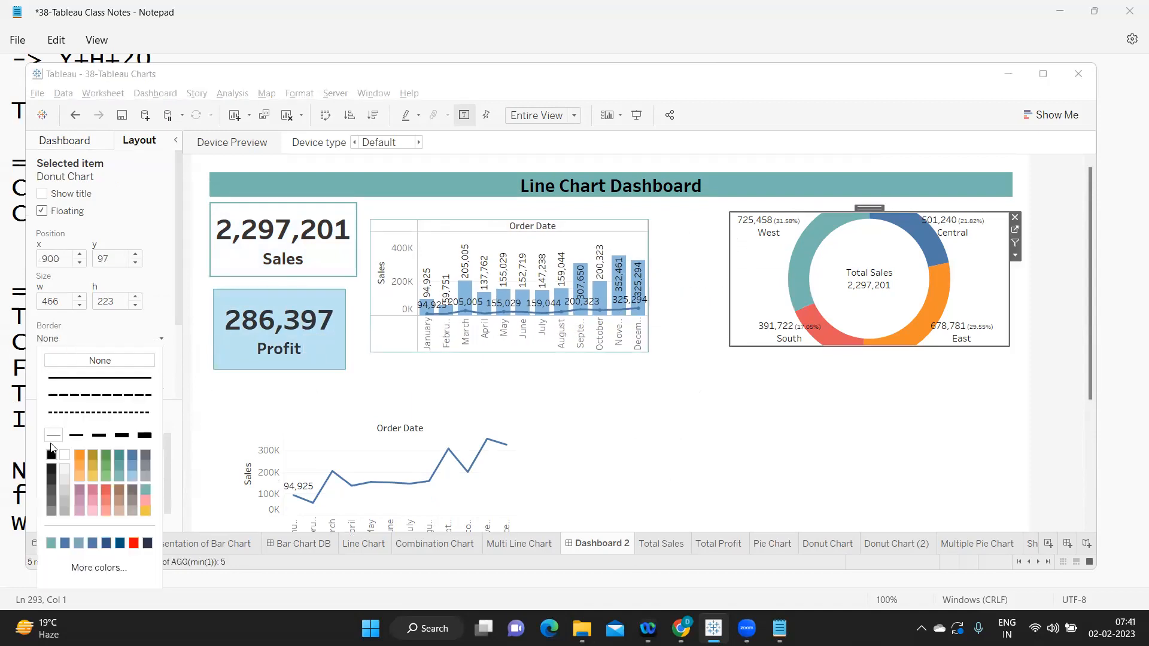
click(53, 435)
click(287, 435)
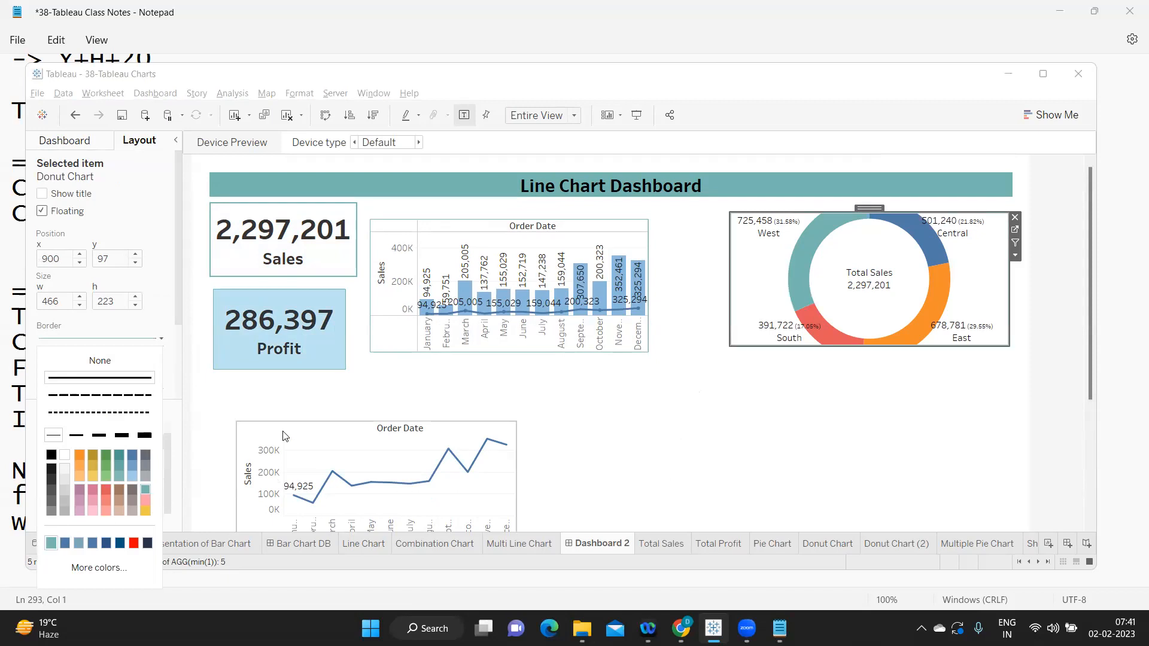
click(93, 340)
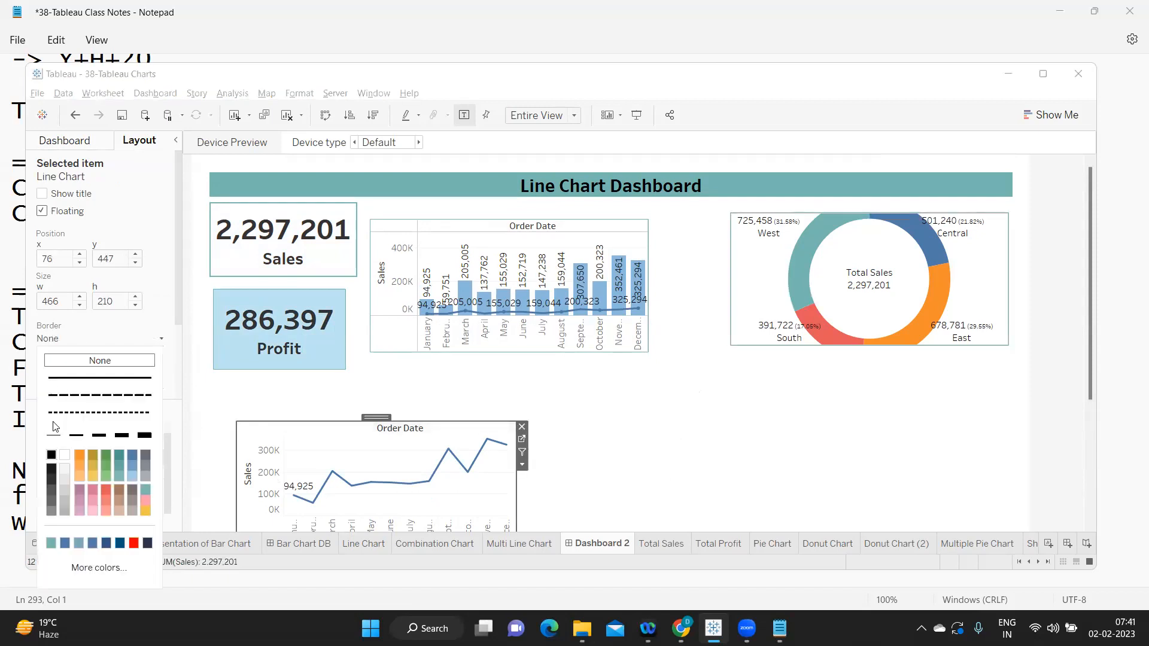
click(53, 435)
click(52, 542)
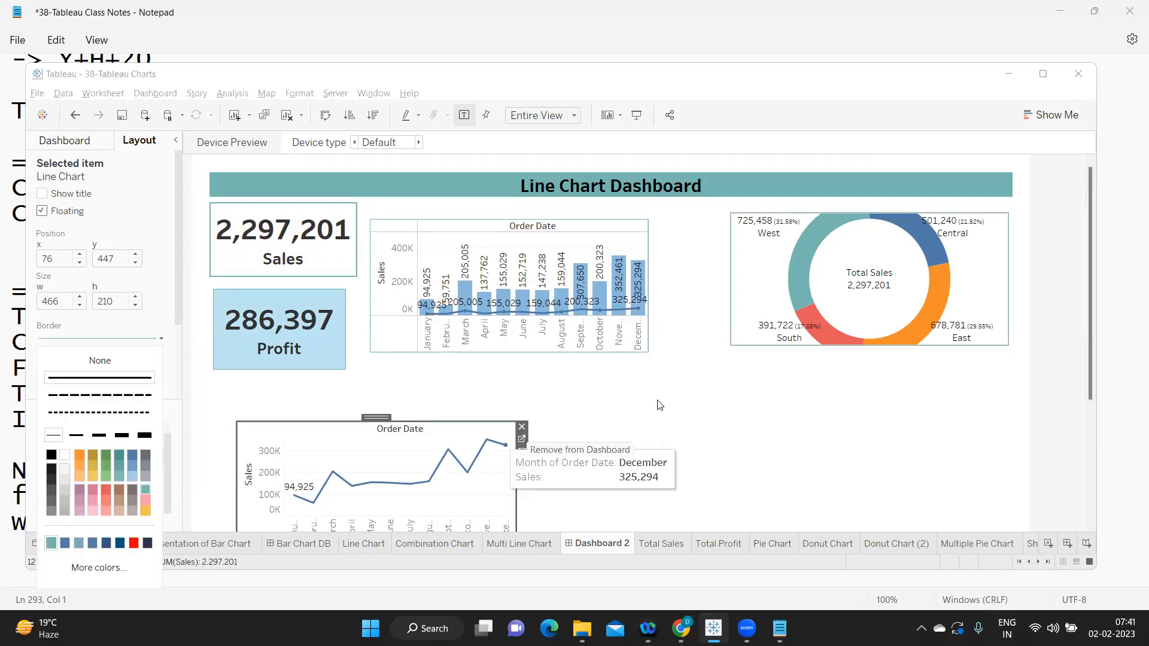
click(671, 394)
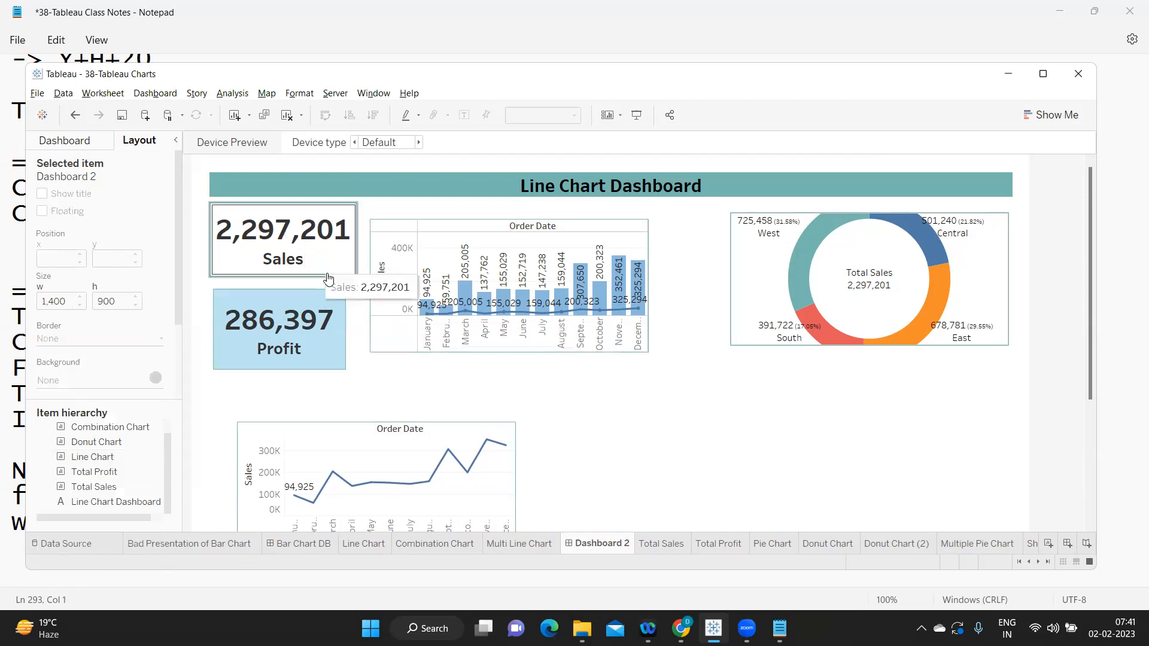
Step: Check the Total Sales border's line weight and set the Total Profit border to the same second-thinnest weight
click(279, 235)
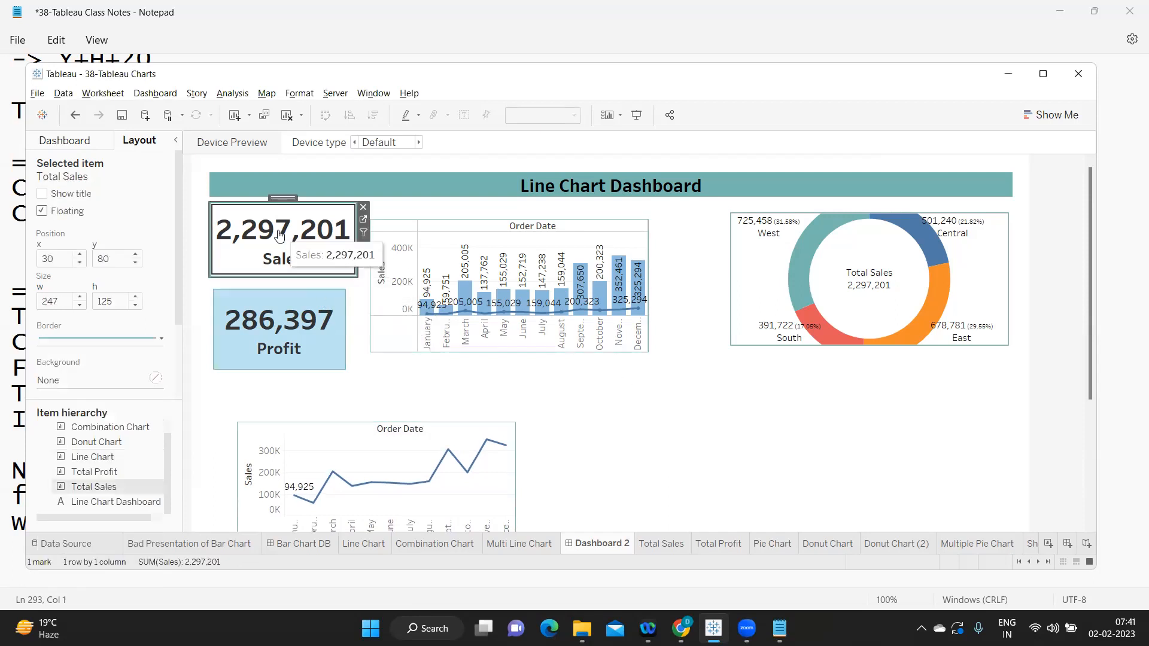
click(95, 342)
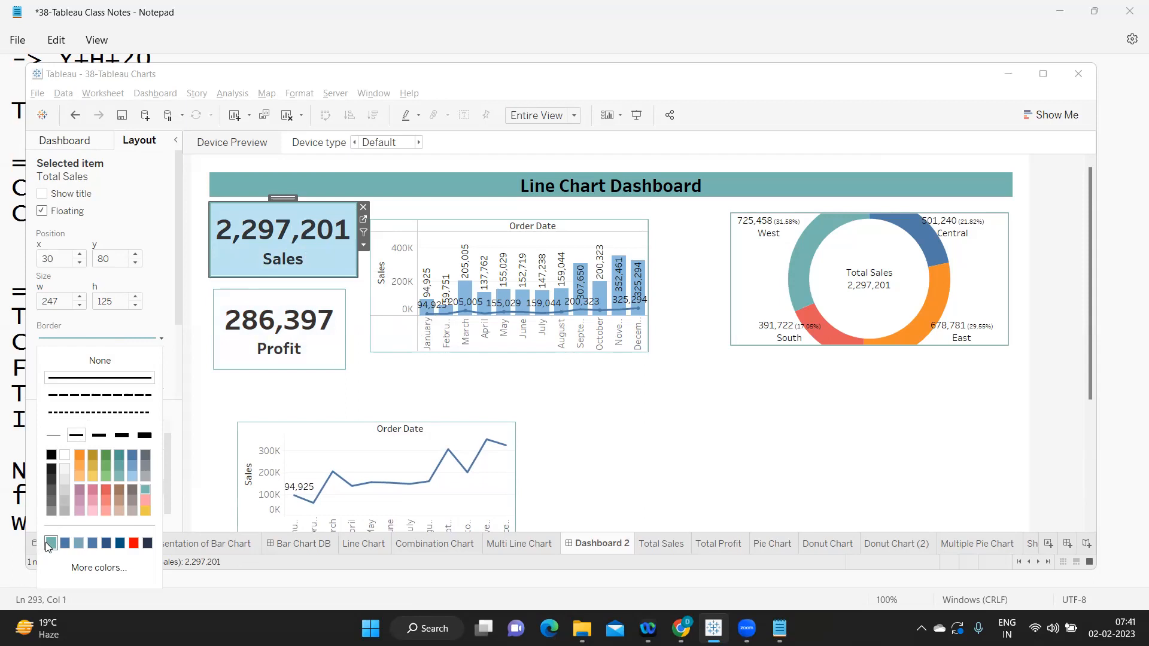
click(314, 362)
click(79, 346)
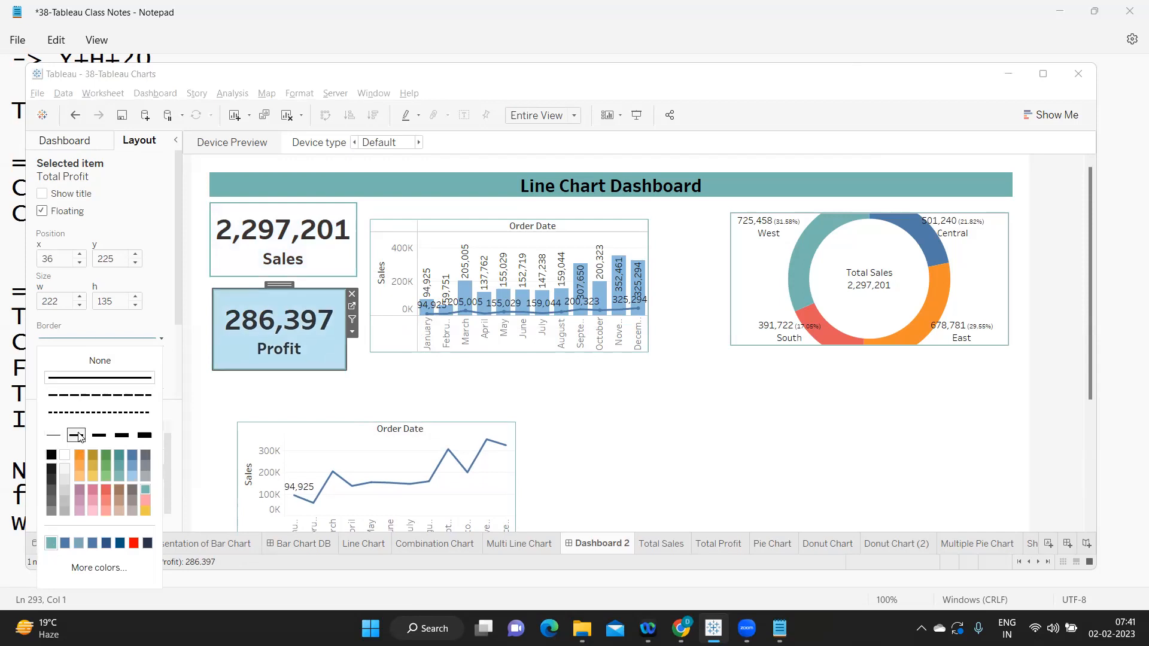
click(392, 389)
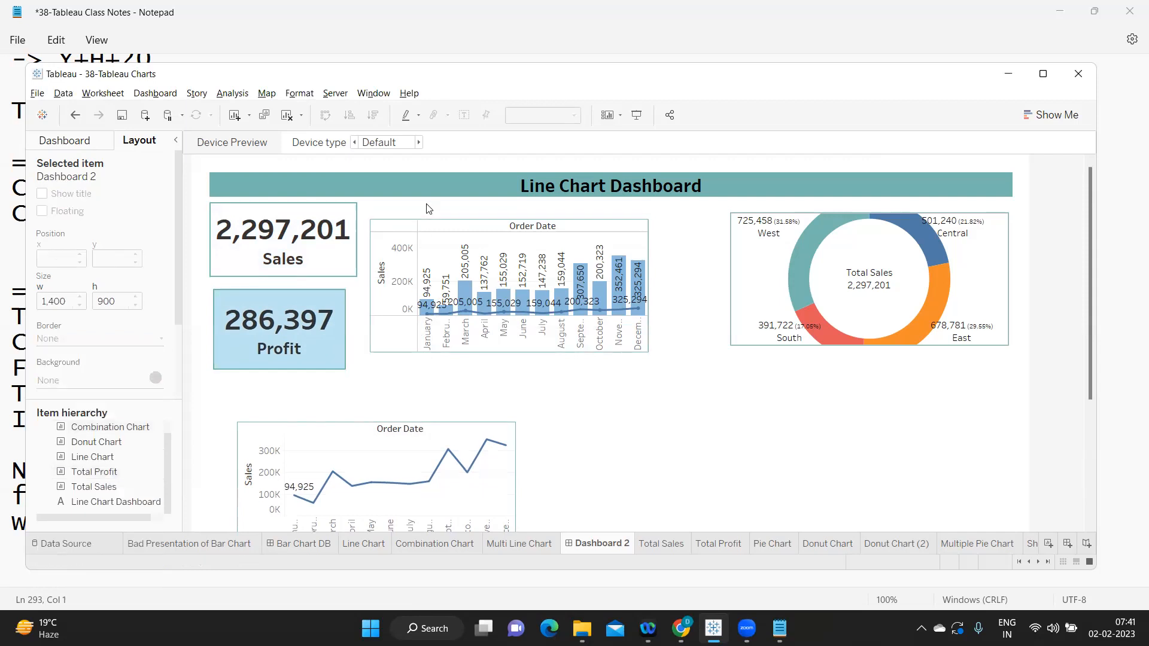
Step: Set the teal borders of the Combination Chart and the Donut Chart to the second-thinnest line weight
click(439, 231)
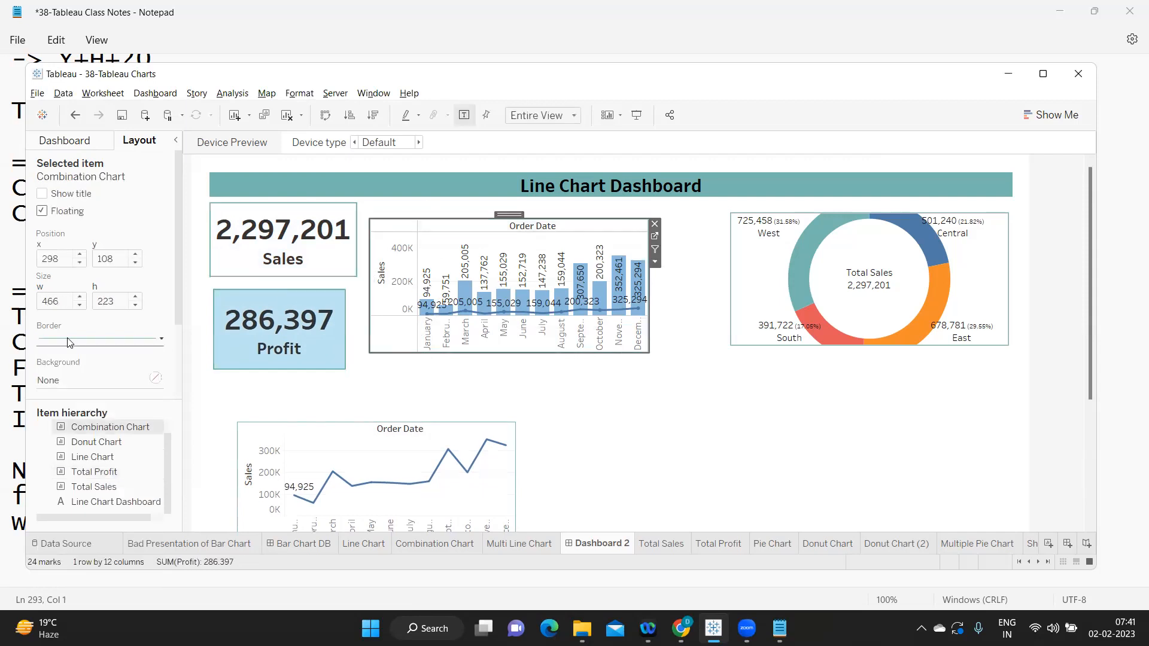
click(99, 339)
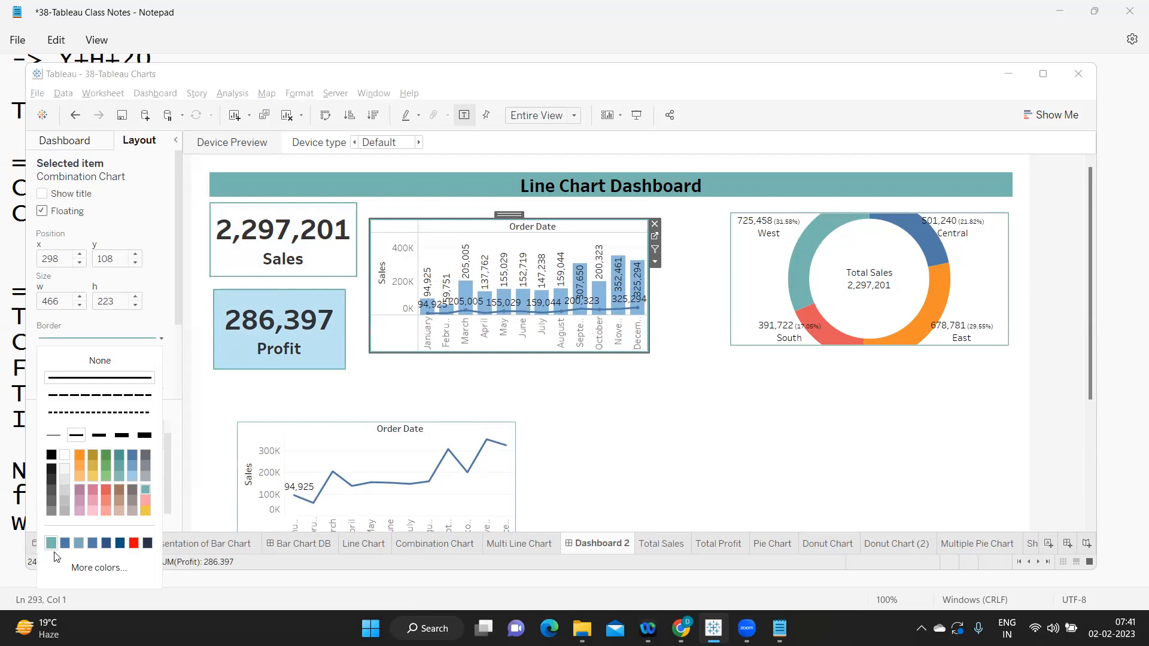
click(756, 273)
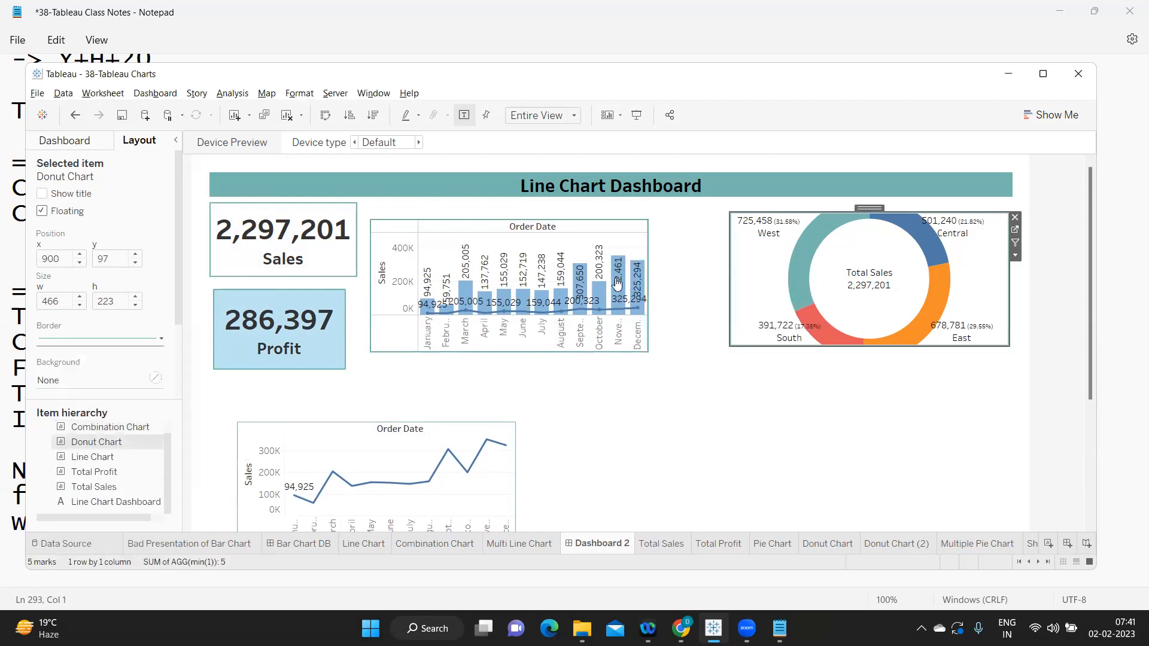
click(102, 340)
click(77, 435)
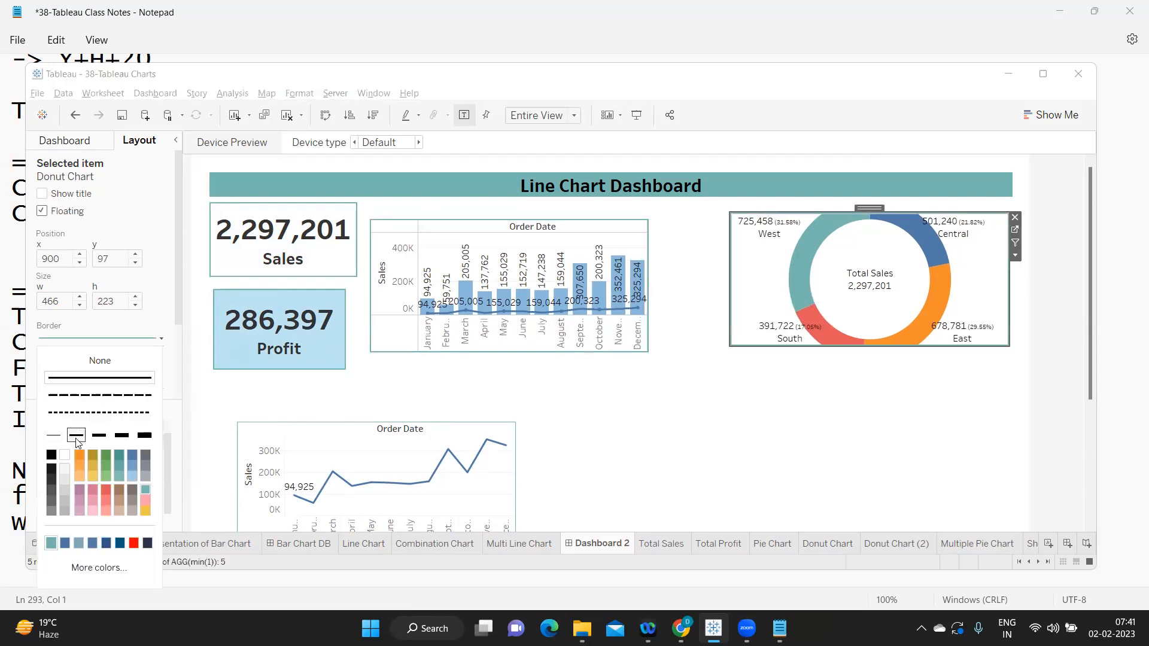
Step: Set the Line Chart's teal border to the second-thinnest line weight
click(310, 447)
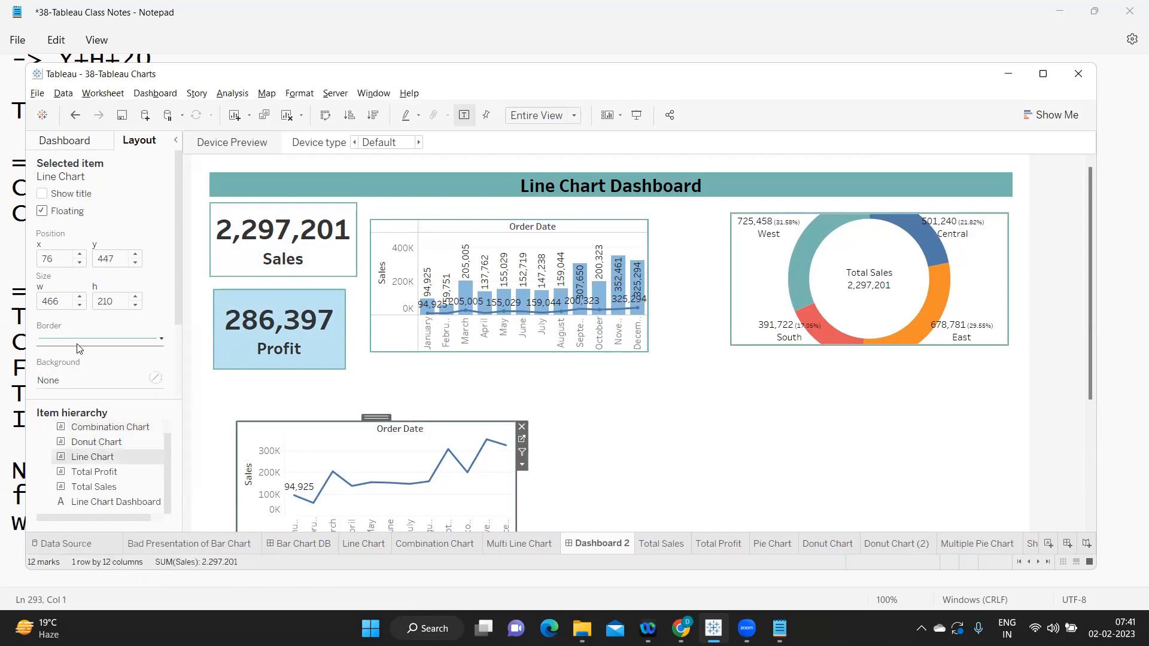
click(98, 339)
click(82, 436)
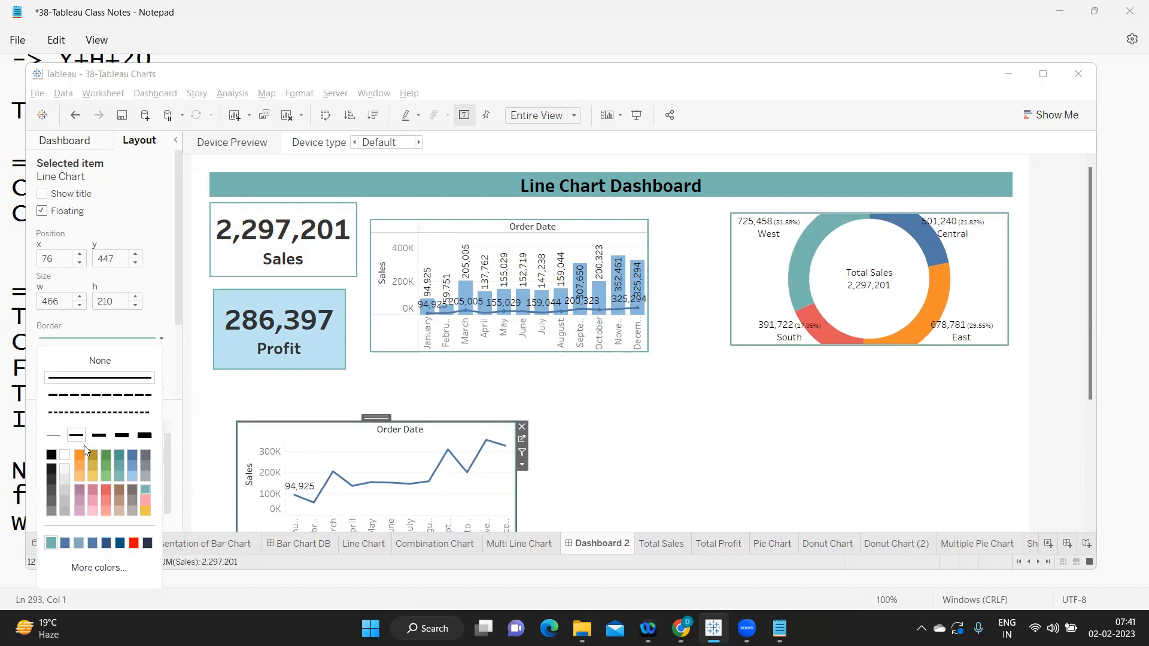
click(633, 420)
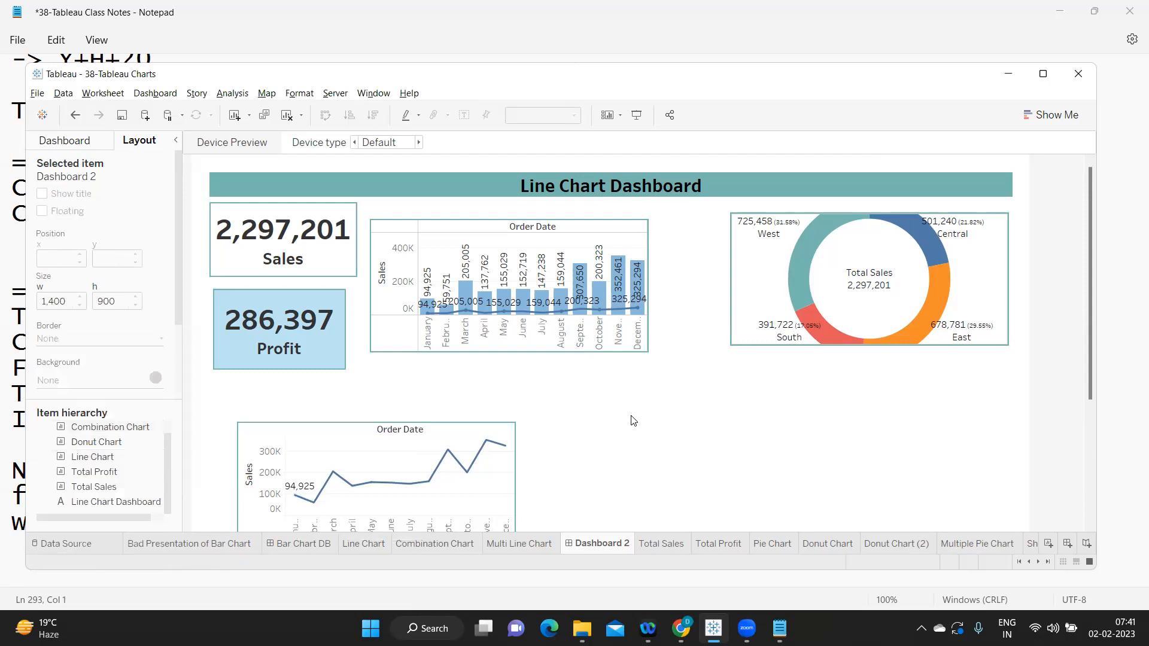
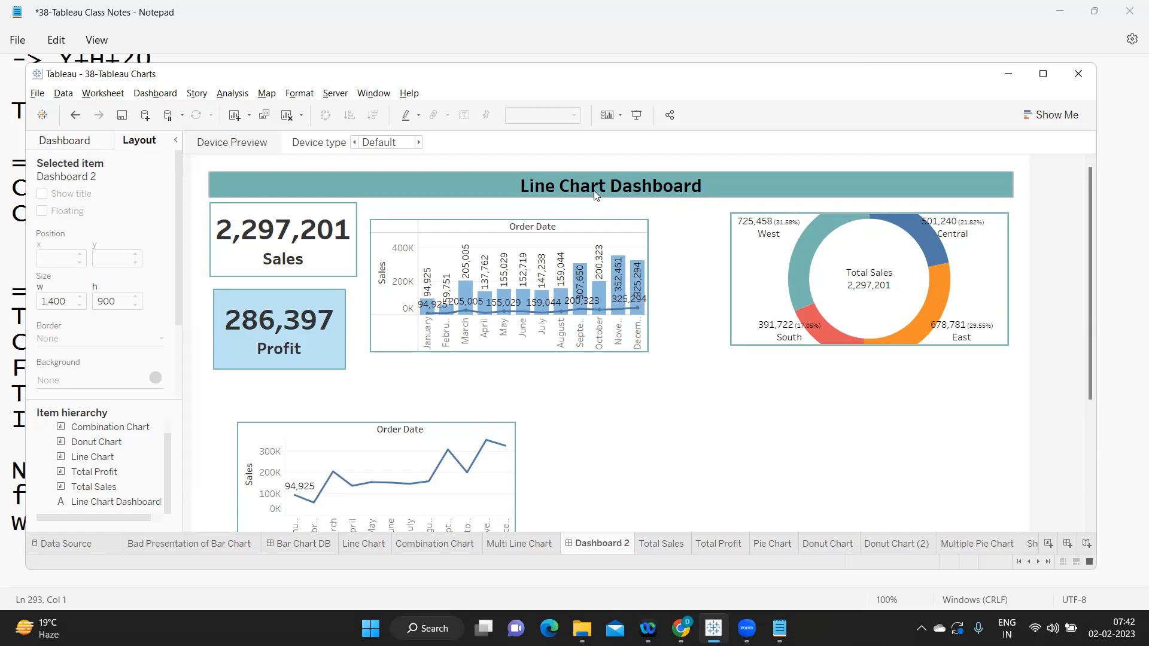
Step: Hide the Order Date column field label in the Combination Chart
right_click(522, 235)
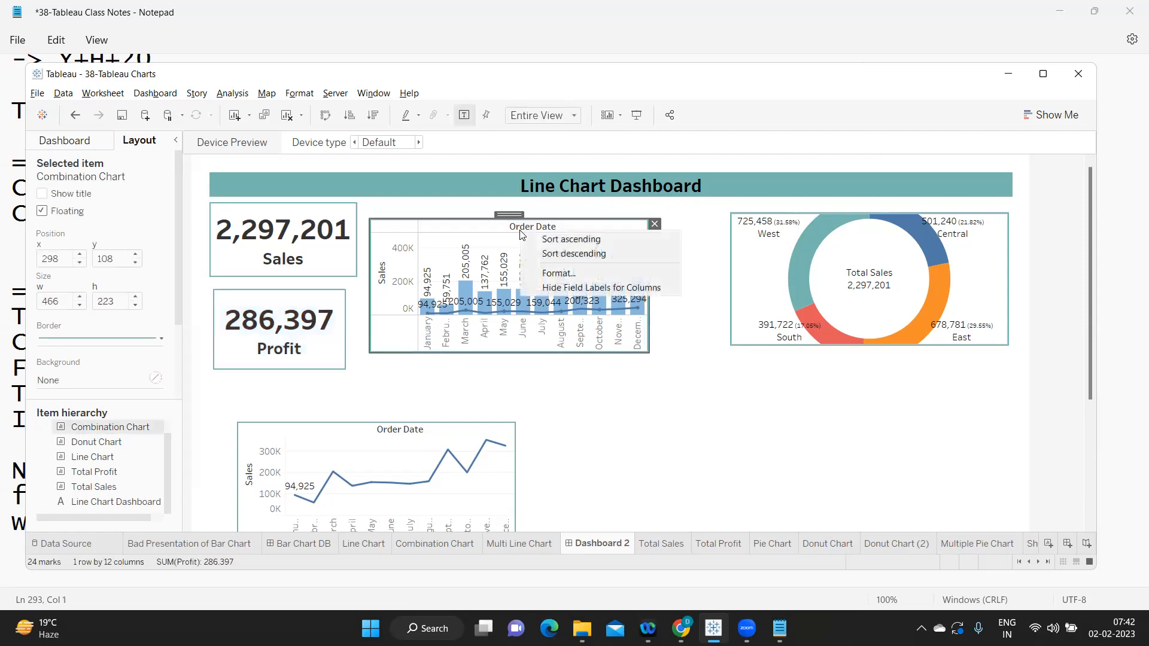
click(571, 294)
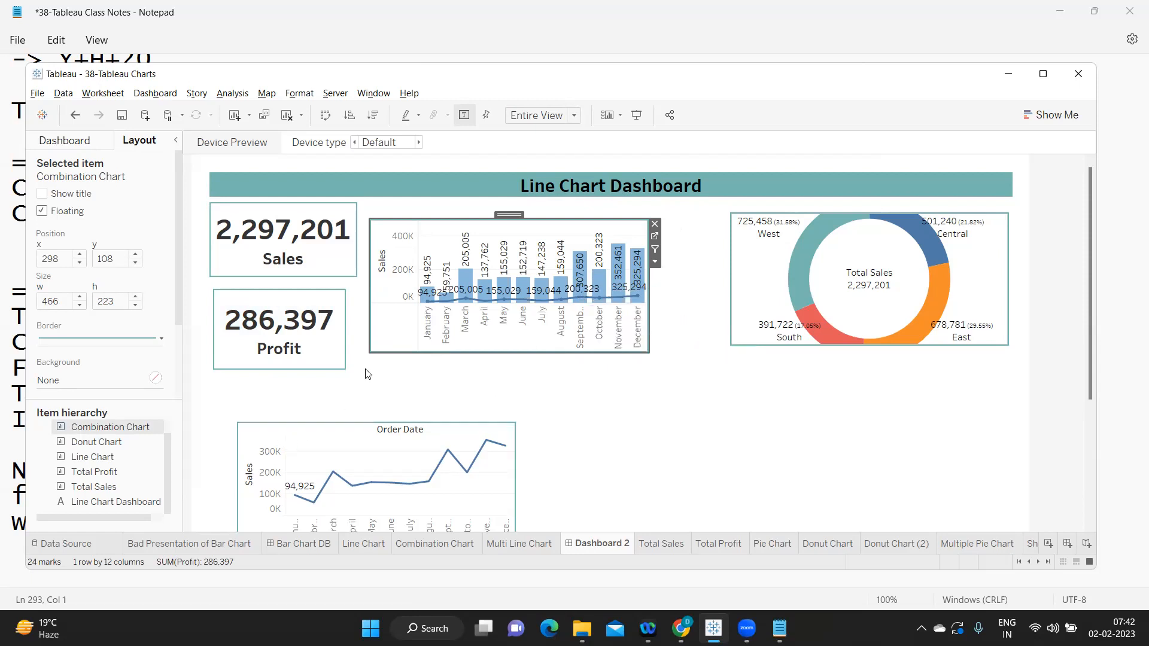
Step: Move the Total Profit and Total Sales figures down, leaving room for a heading beneath the dashboard title
click(55, 144)
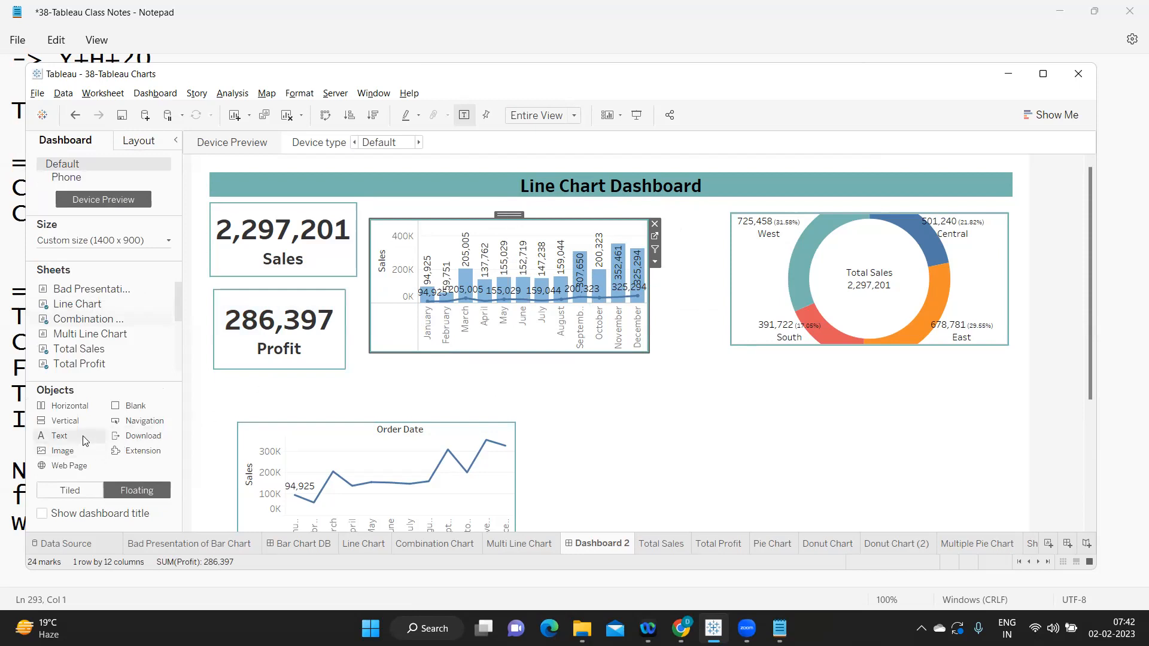
click(268, 309)
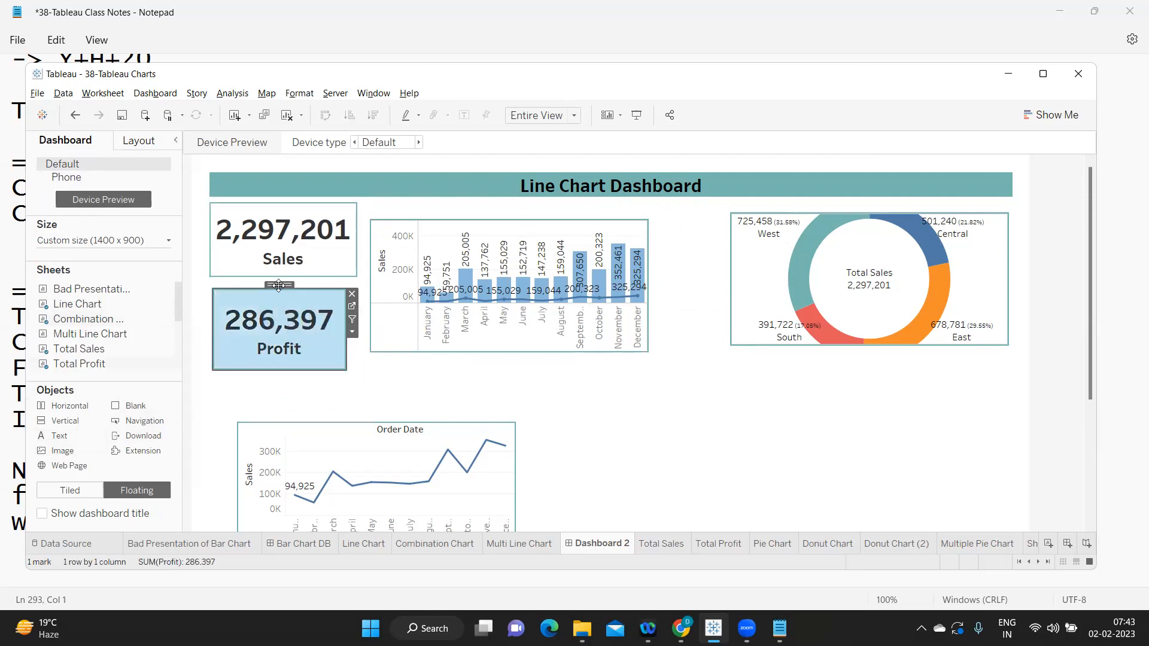
drag(279, 286, 278, 324)
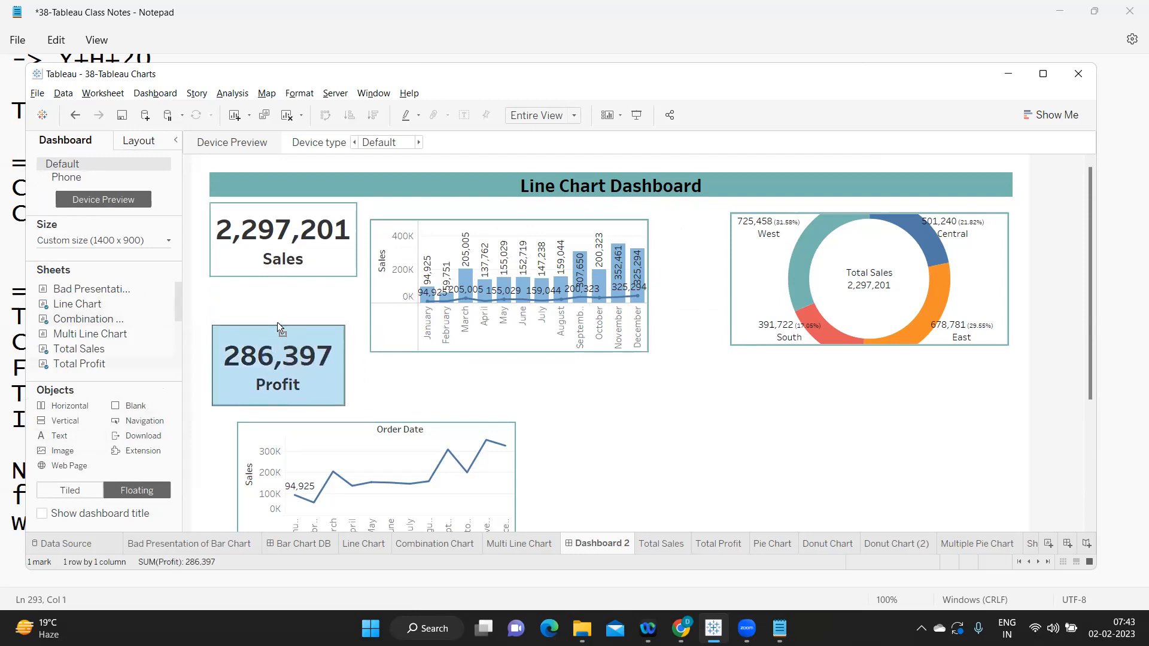
click(287, 216)
drag(282, 199, 285, 242)
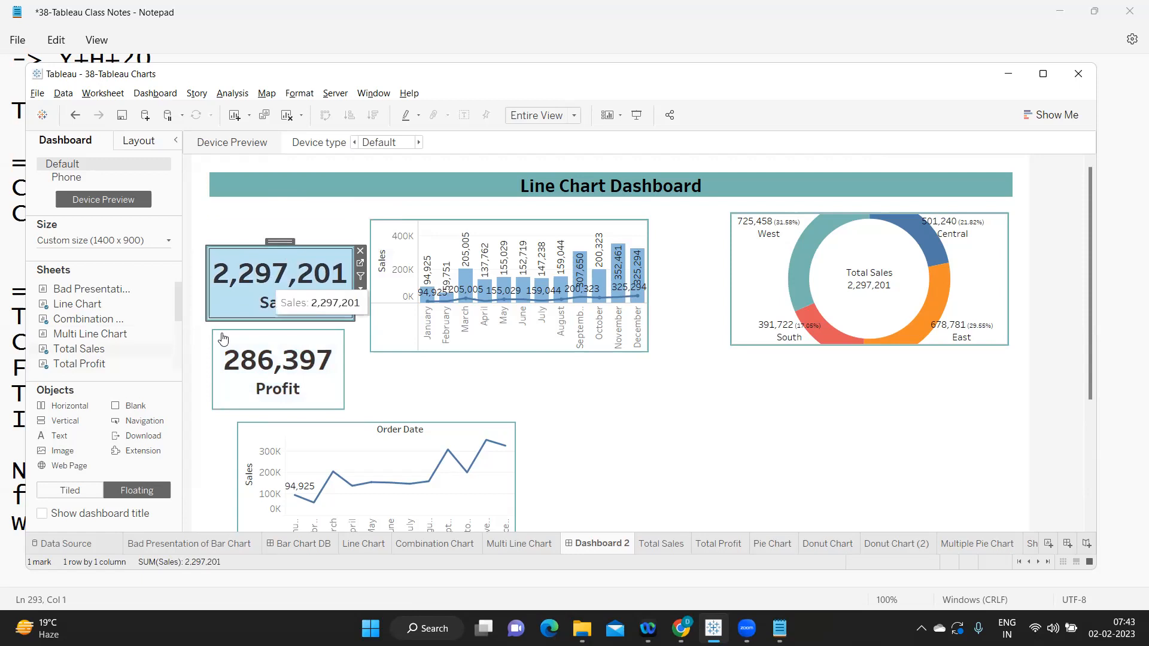
Step: Add a floating text object reading "Total Sales" beneath the dashboard title, in bold at font size 12
drag(78, 437, 209, 208)
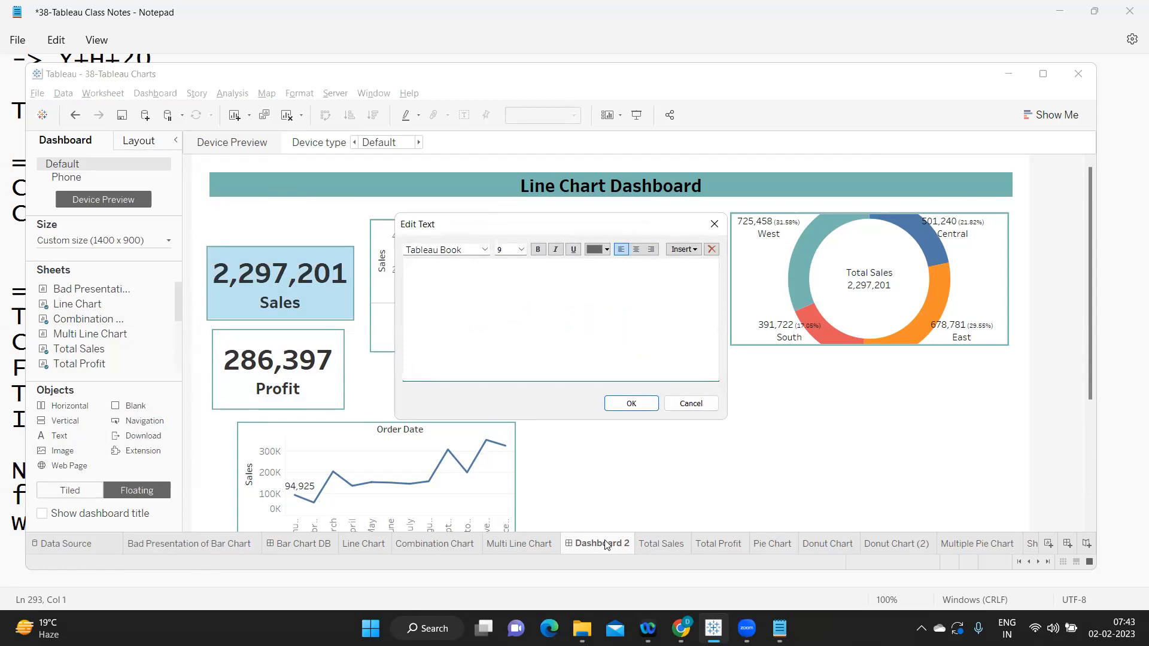
text(T)
key(ctrl+a)
click(536, 251)
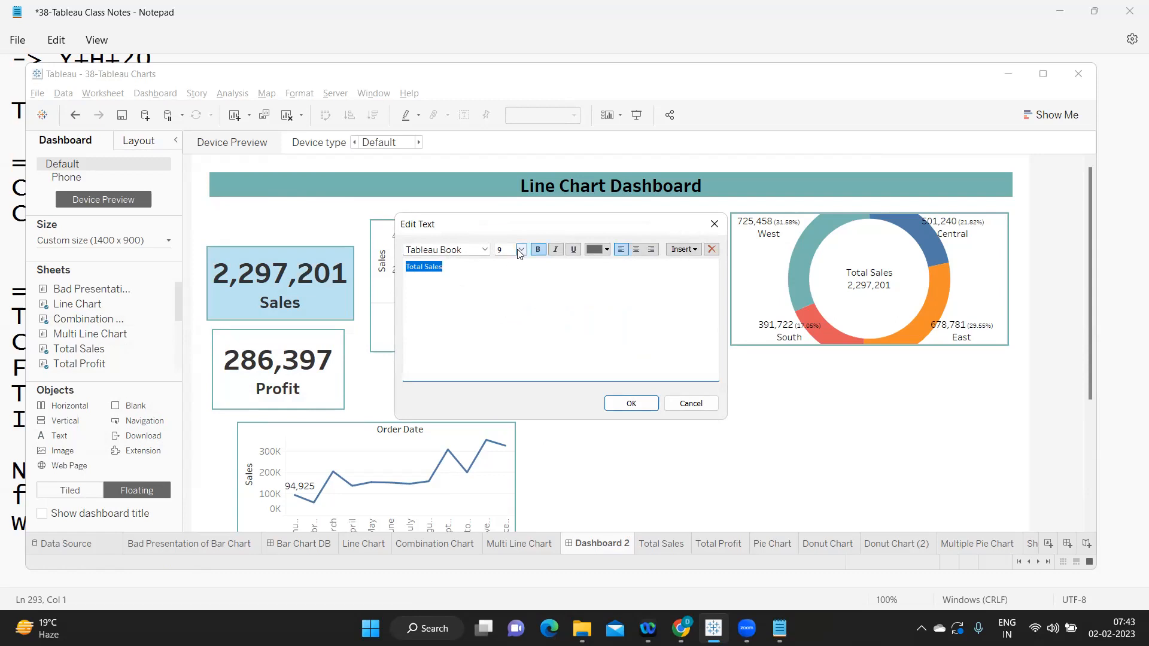
click(522, 250)
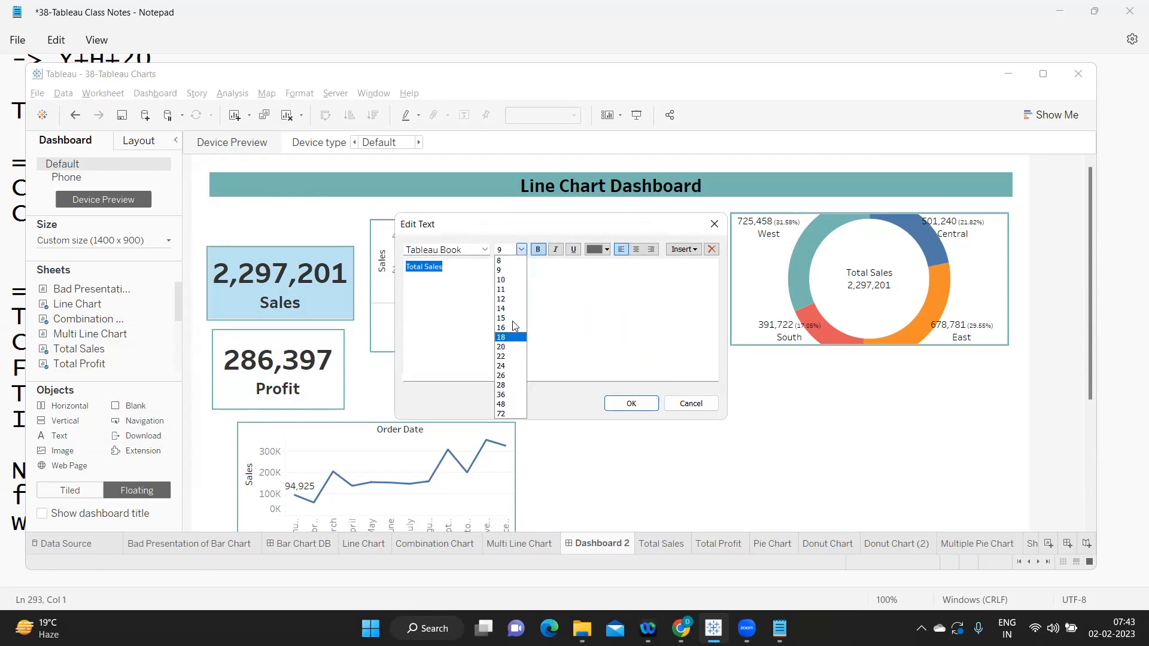
click(517, 299)
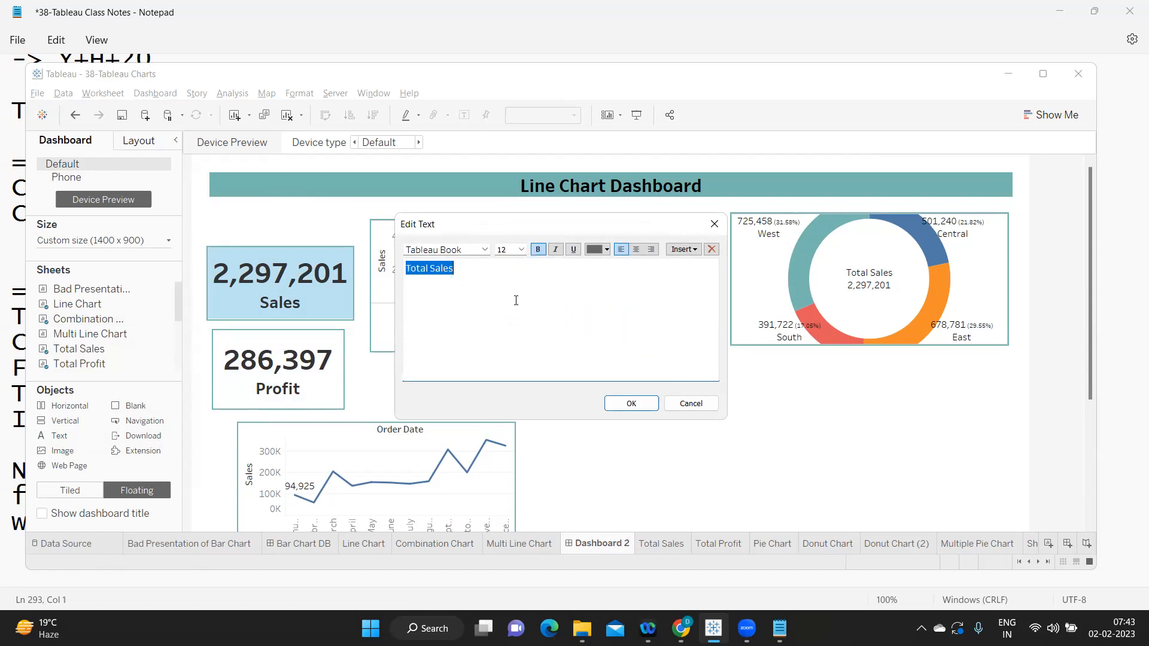
Step: Change the Total Sales heading's font to Tableau Bold, centre its text and accept the text object
double_click(503, 250)
click(503, 250)
double_click(502, 249)
click(485, 249)
click(470, 272)
click(636, 249)
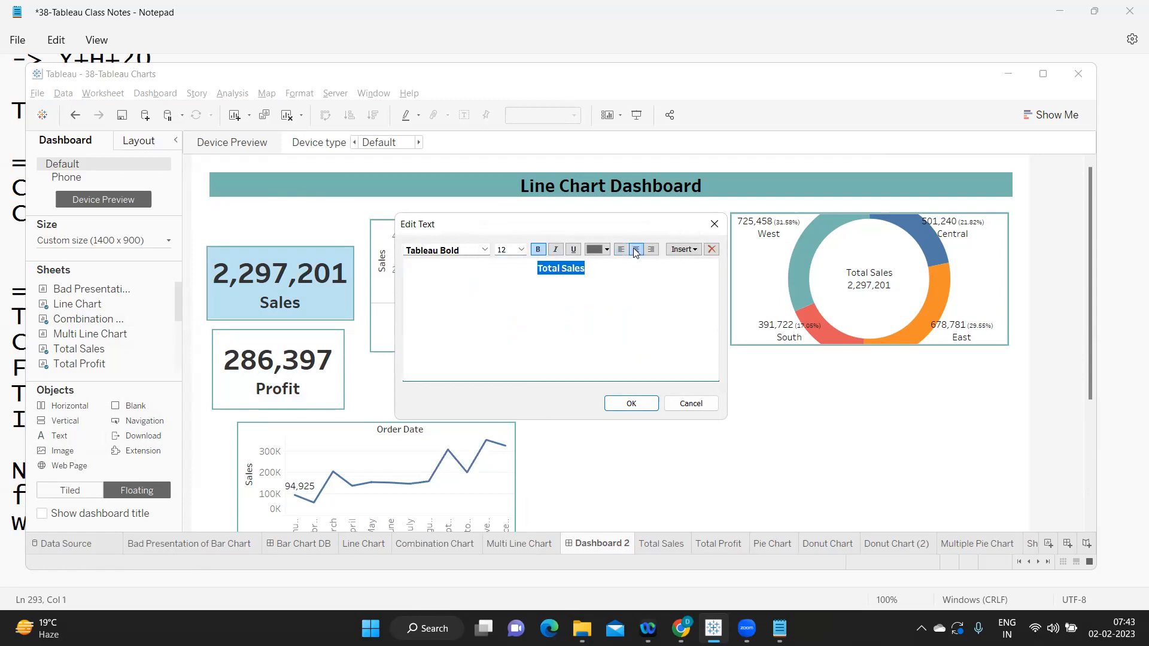
click(631, 404)
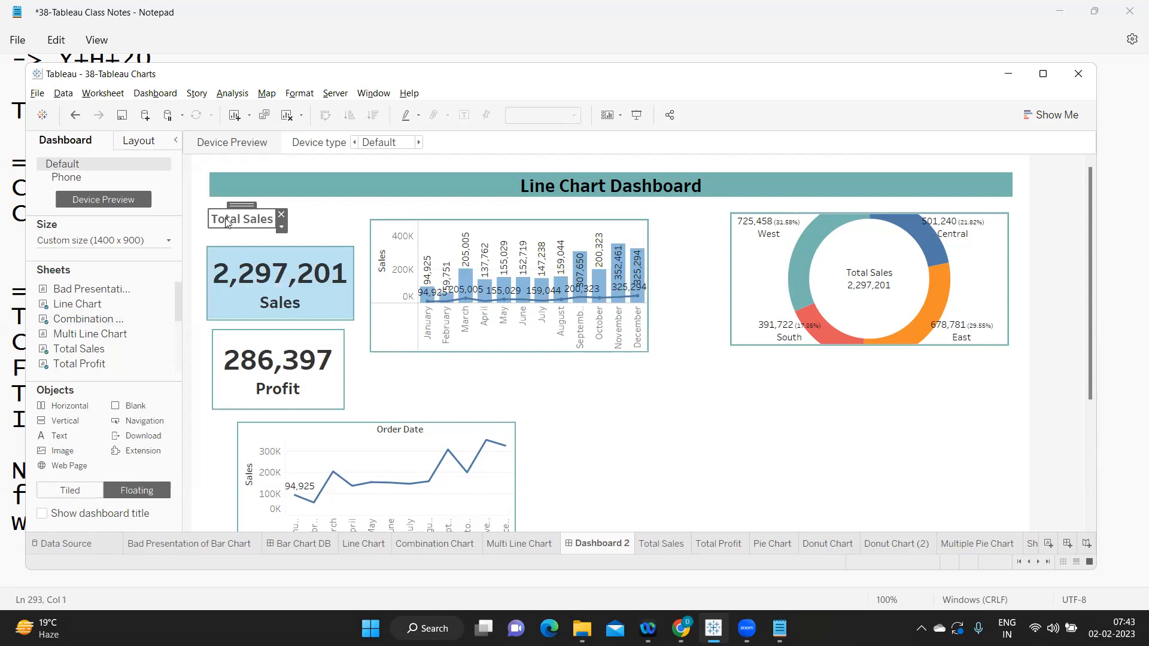
Step: Set the Total Sales heading's x position to 30 and its width to 125
click(139, 141)
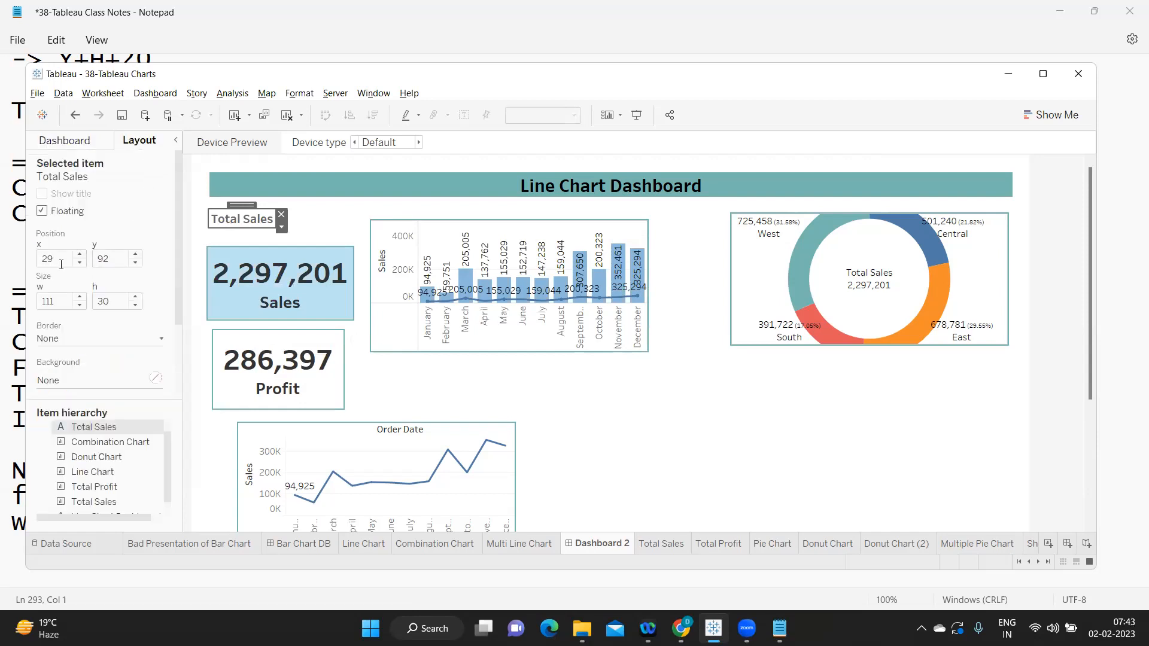
click(80, 255)
click(64, 299)
drag(65, 299, 15, 296)
text(125)
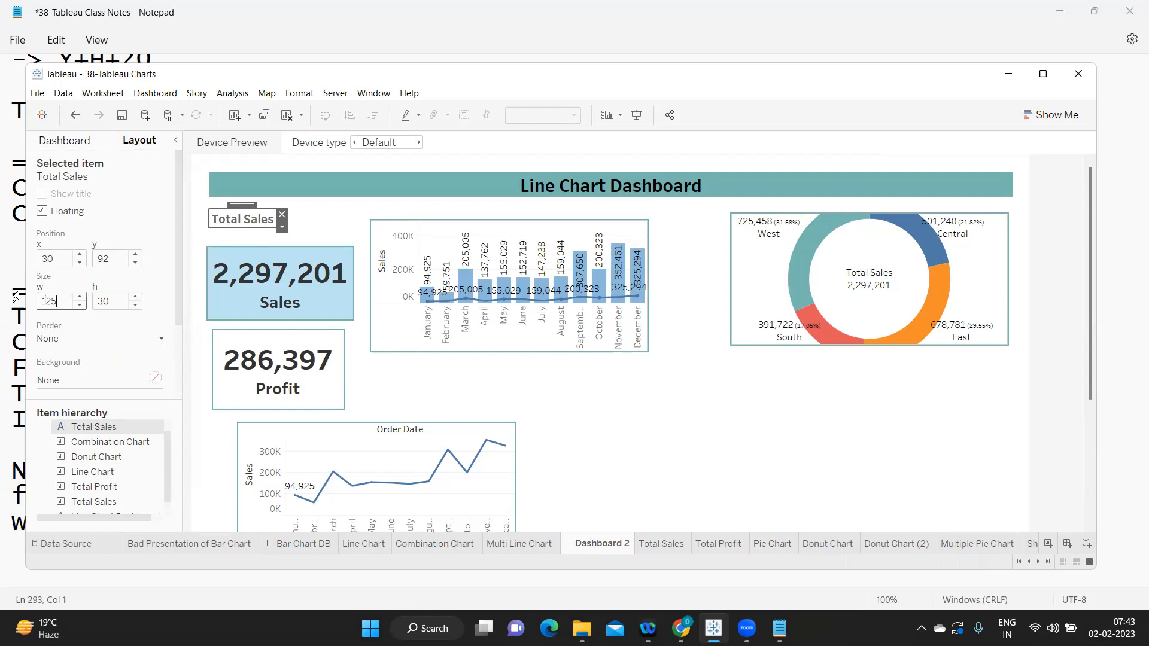
key(Return)
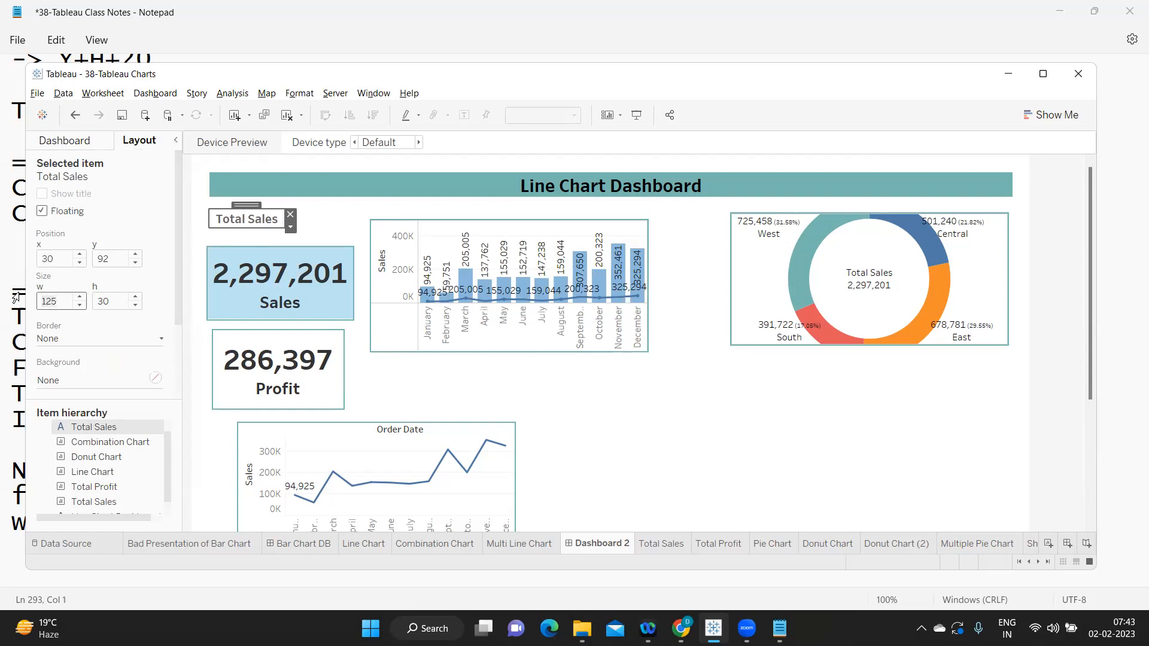
Step: Set the Total Sales heading's width to 150
key(Delete)
key(Delete)
key(Delete)
text(15)
key(Return)
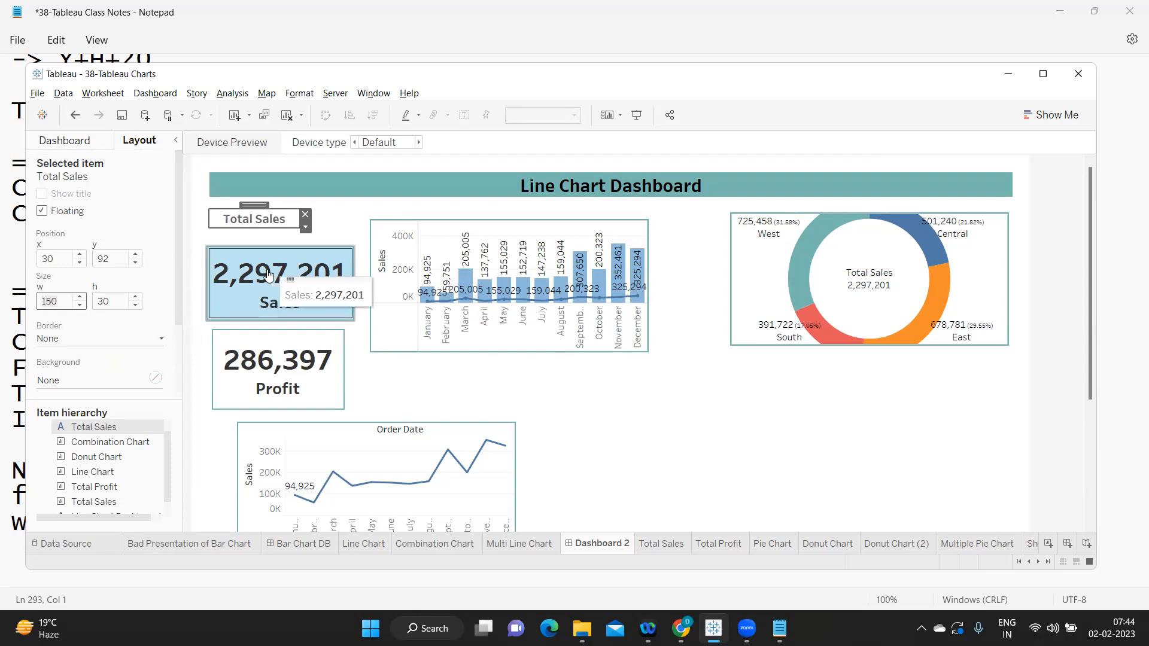
Step: Set the width of the Total Sales figure to 250
click(268, 275)
click(81, 306)
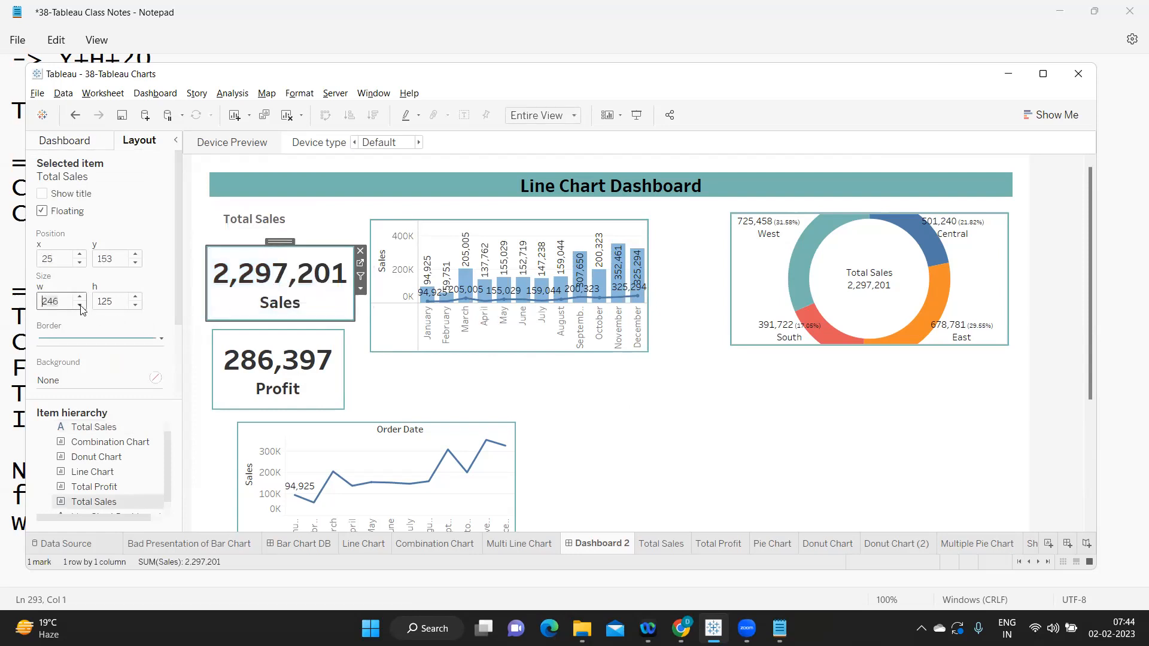
click(82, 306)
click(82, 305)
click(80, 297)
click(81, 298)
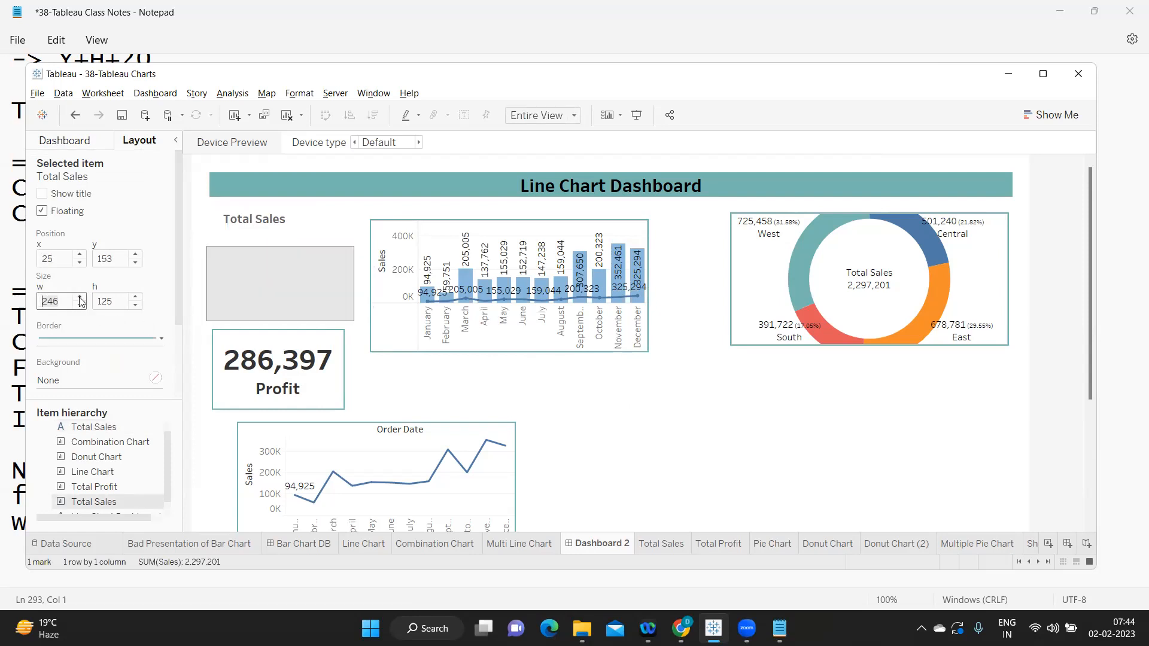
click(80, 297)
click(80, 298)
click(81, 297)
click(80, 297)
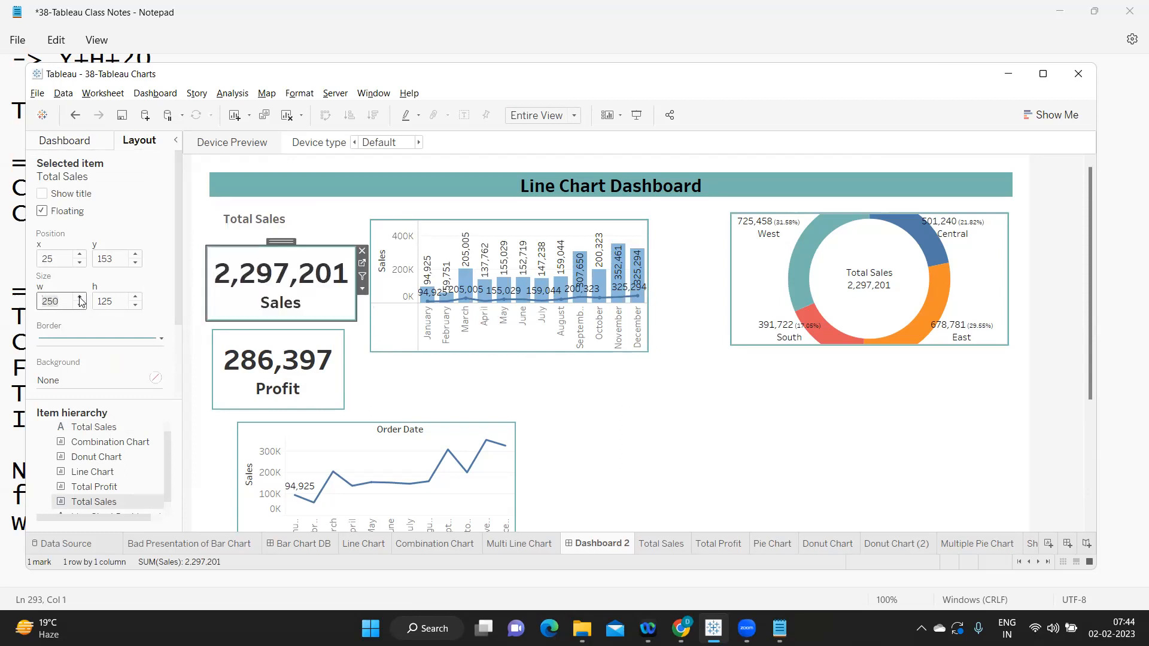
Step: Set the Total Sales heading's width to 250, matching the figure below it
click(254, 219)
click(62, 302)
drag(62, 303, 23, 301)
text(250)
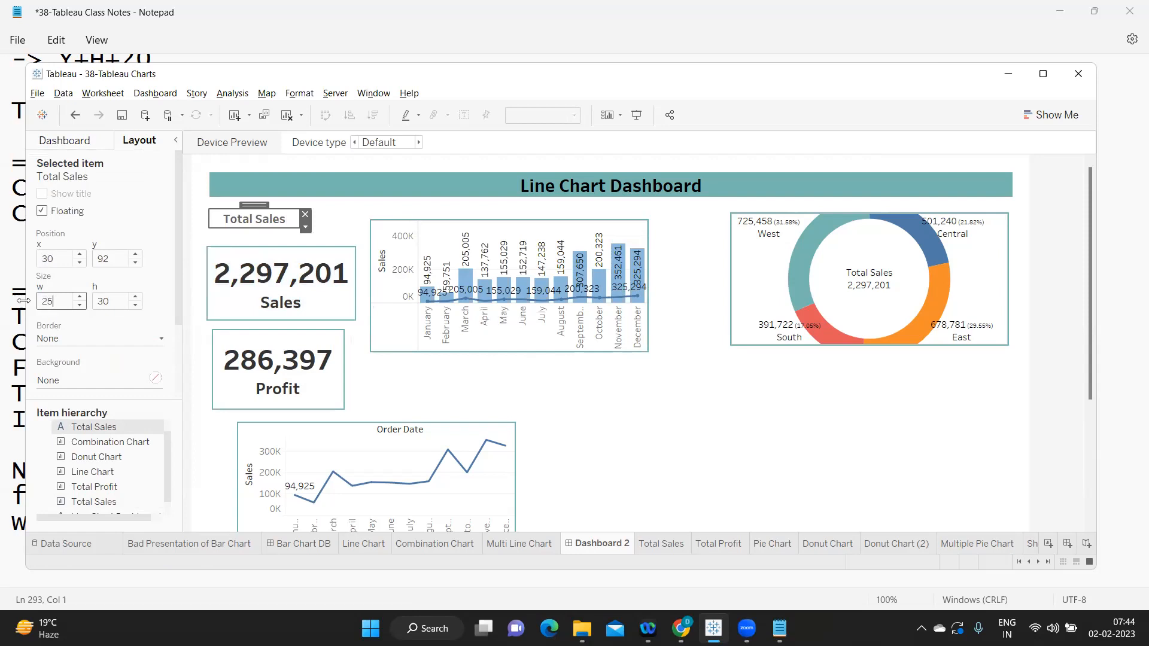
key(Return)
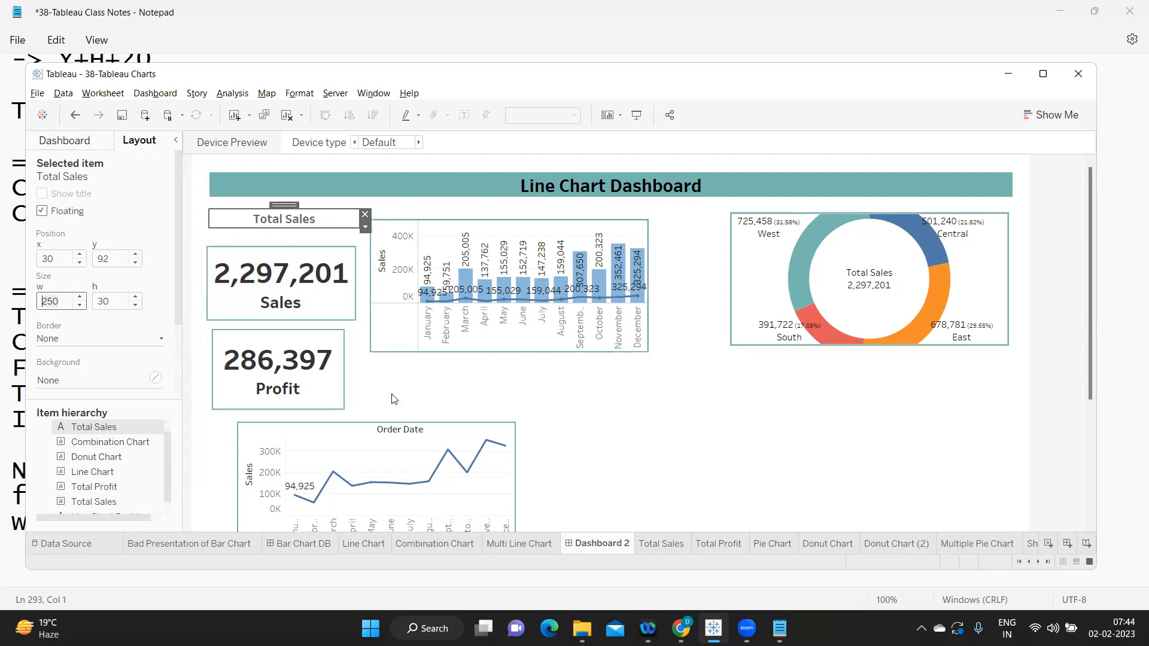
Step: Fill the Total Sales heading's background with the same teal as the dashboard title
click(447, 388)
click(263, 219)
click(113, 339)
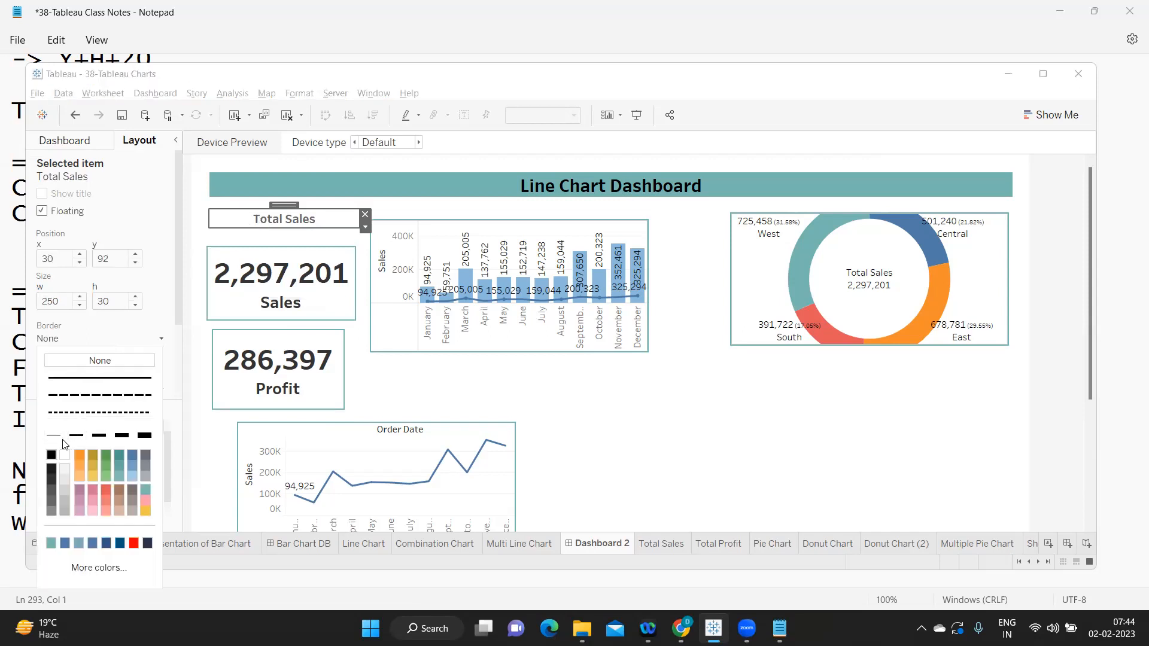
click(108, 339)
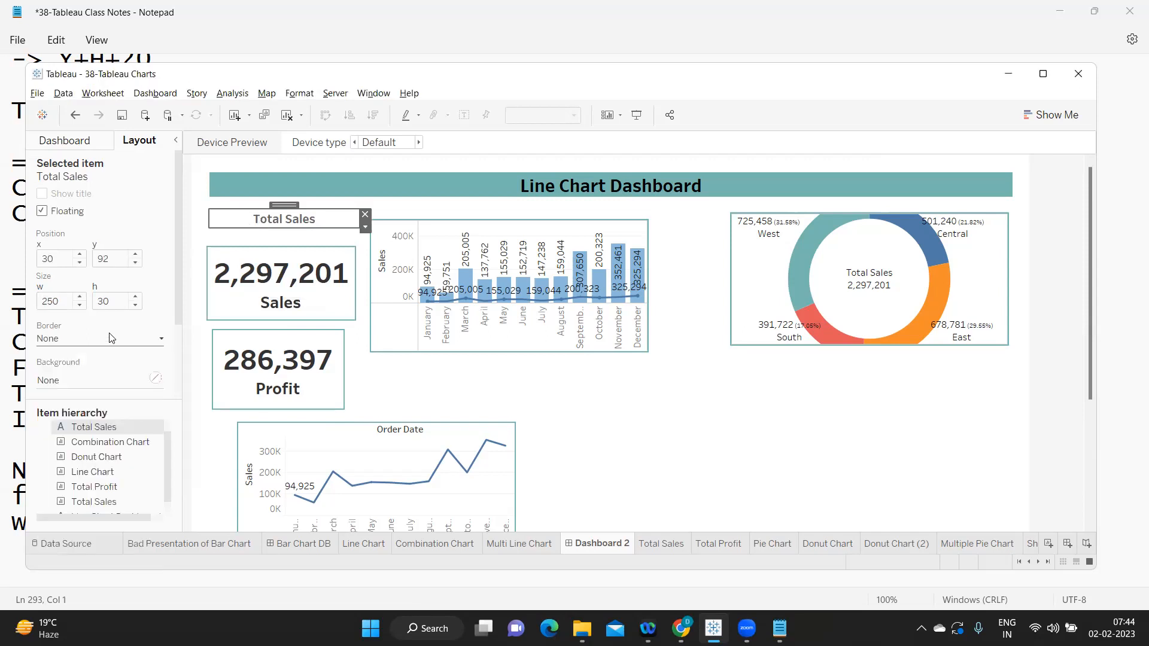
click(81, 381)
click(52, 515)
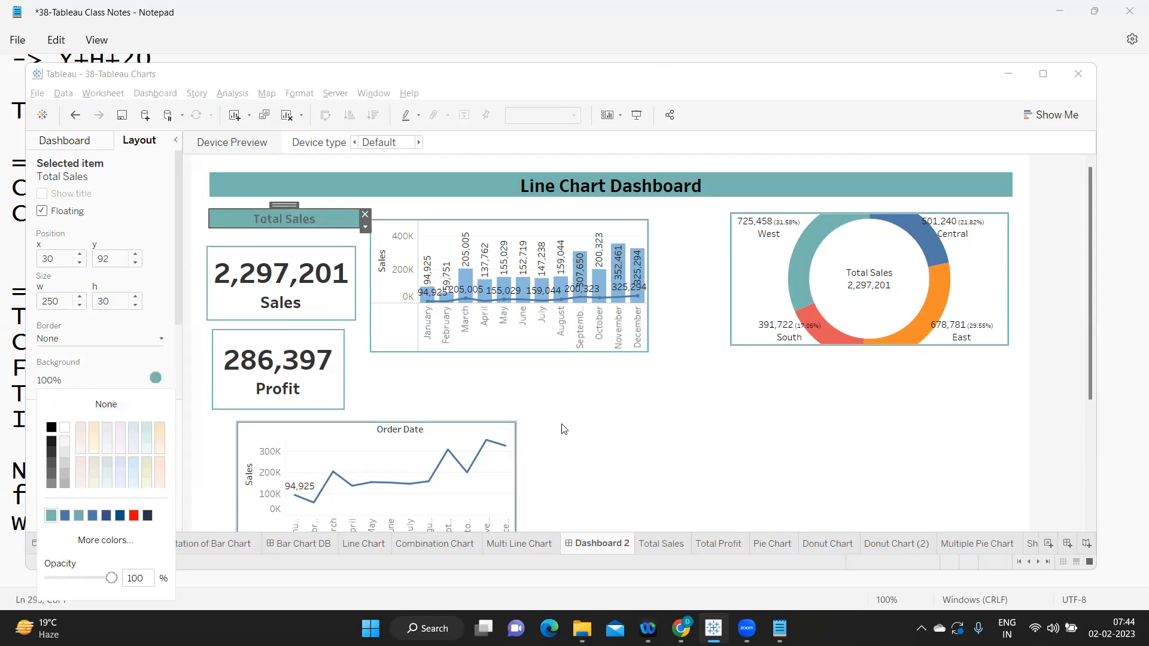
click(605, 419)
click(608, 419)
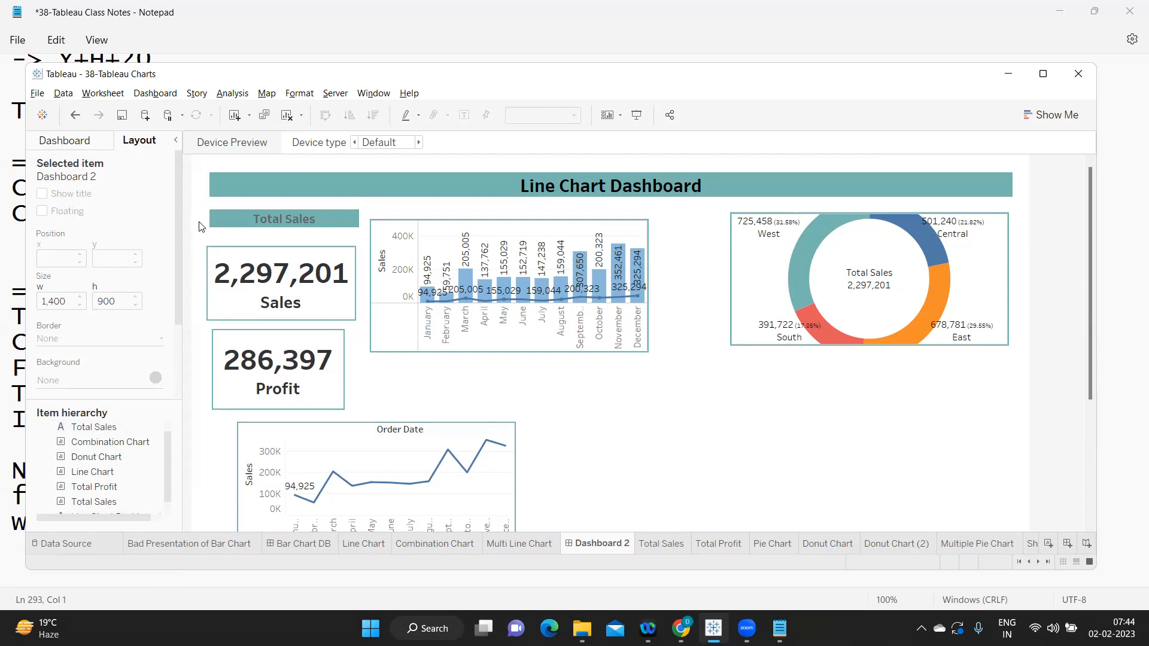
Step: Set the height of the Line Chart Dashboard title to 45
click(247, 188)
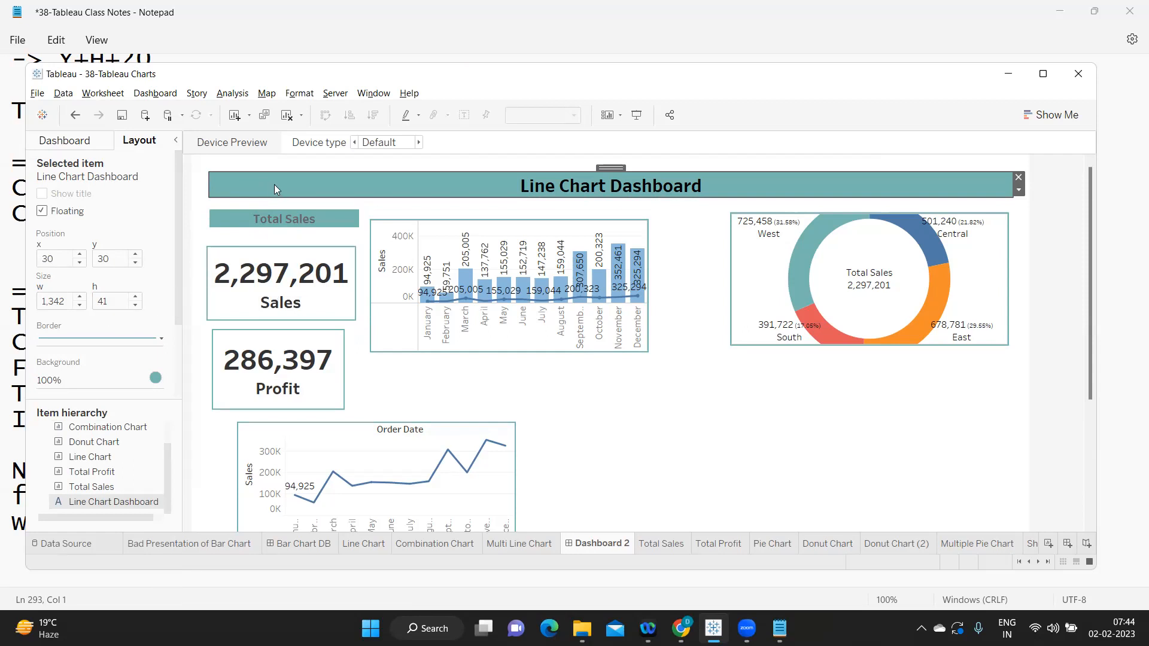
click(136, 298)
click(136, 298)
click(137, 299)
click(137, 298)
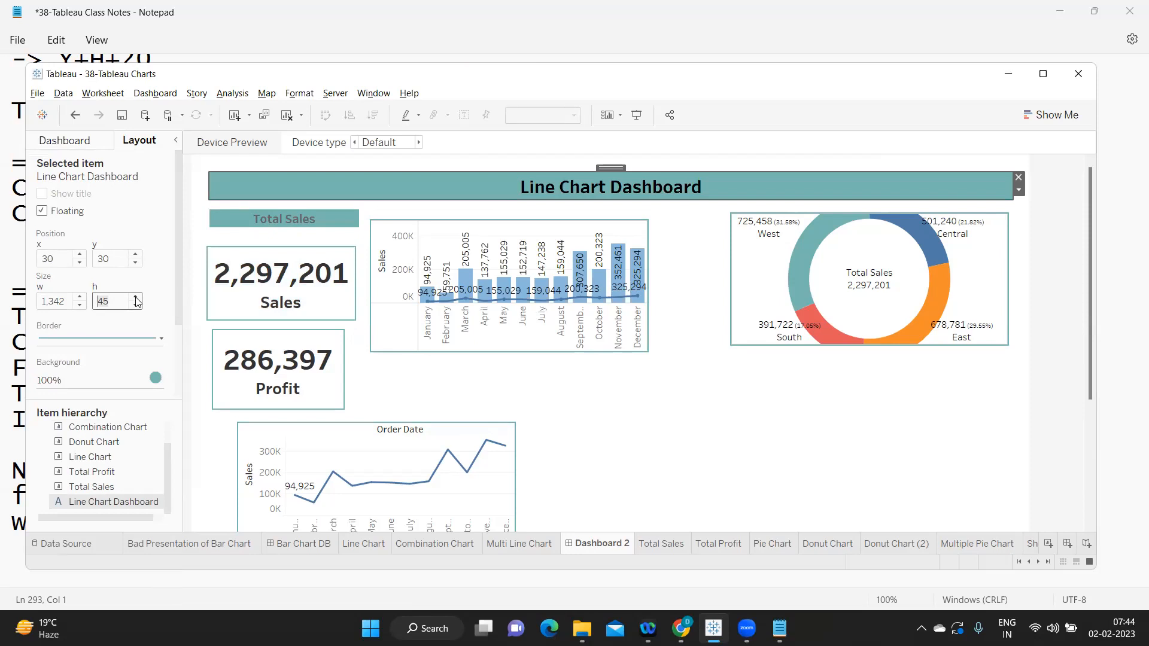
Step: Compare the y positions and heights of the dashboard title and the Total Sales heading to check their spacing
click(279, 186)
click(279, 215)
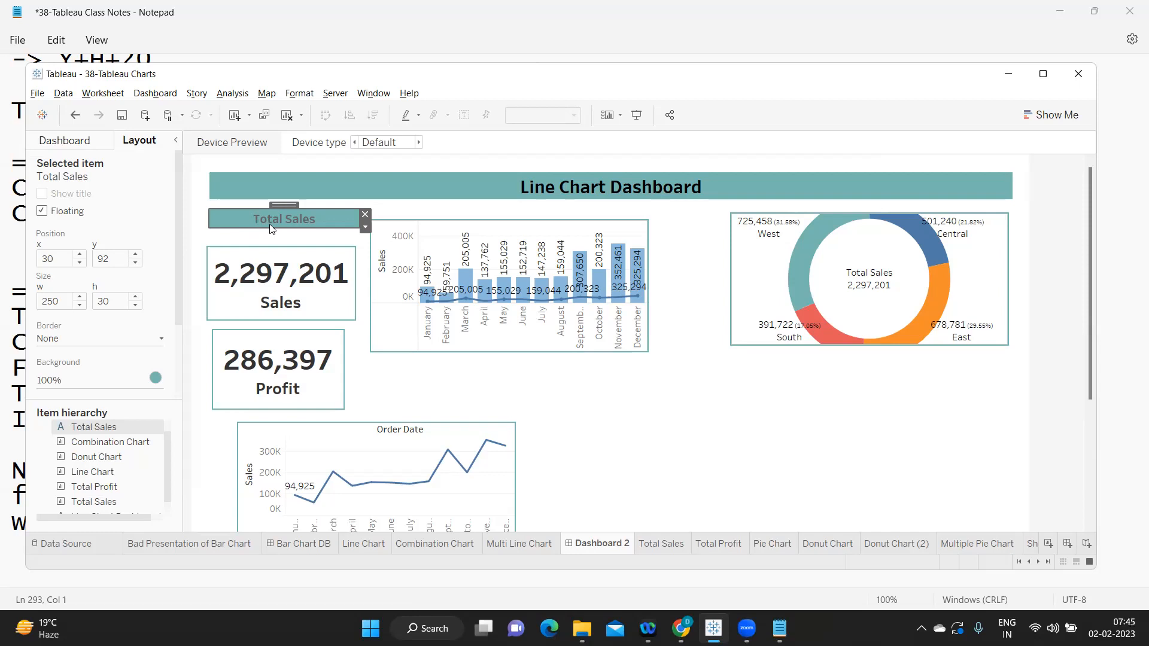
click(295, 181)
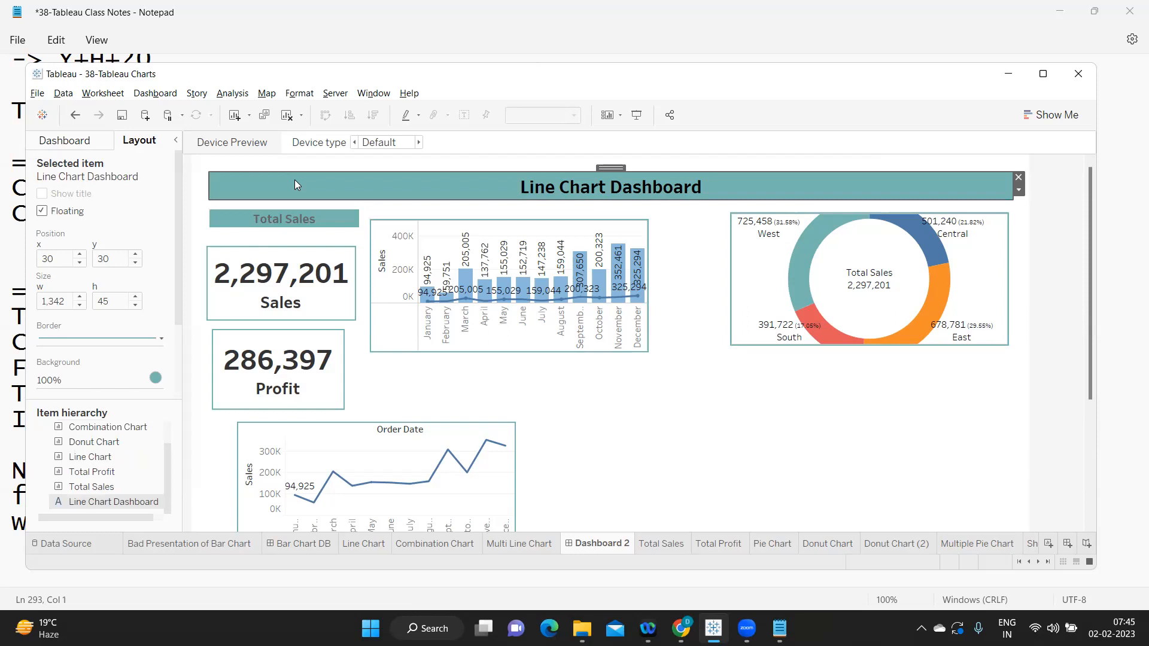
click(281, 222)
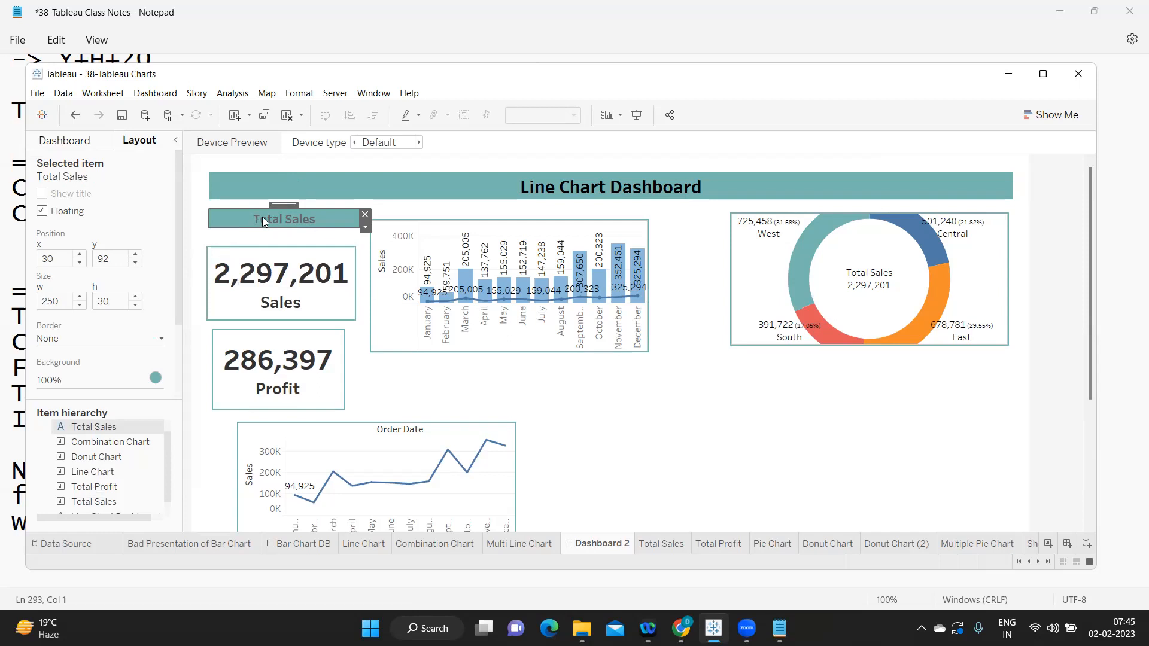
click(267, 188)
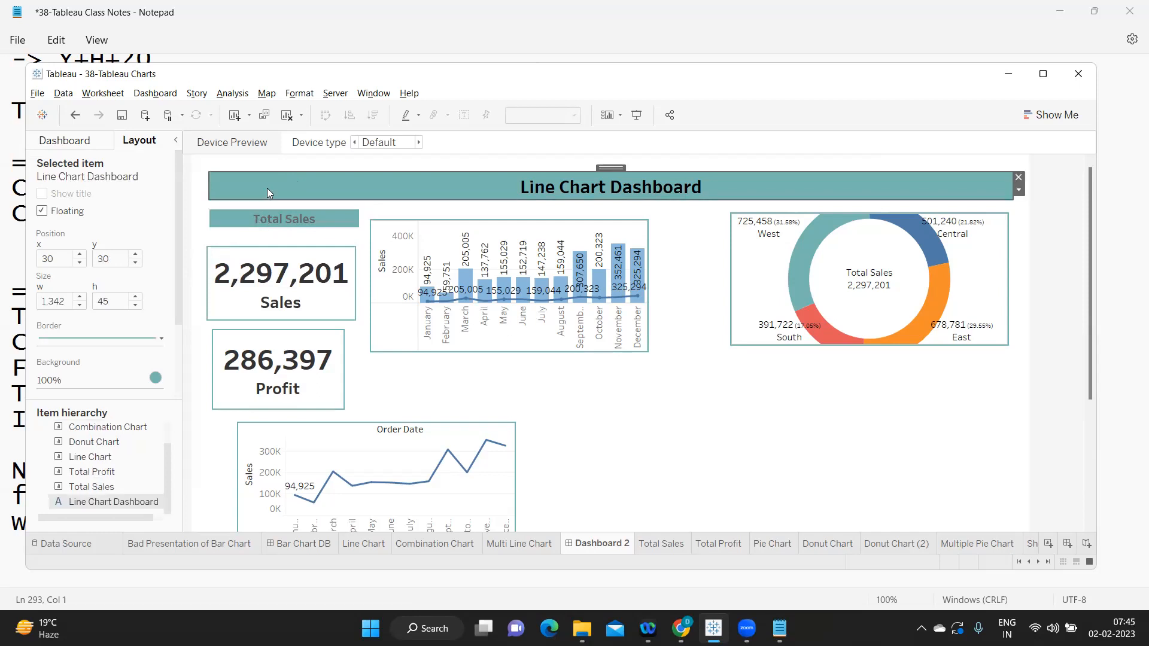
drag(110, 260, 98, 260)
drag(113, 303, 99, 301)
click(233, 216)
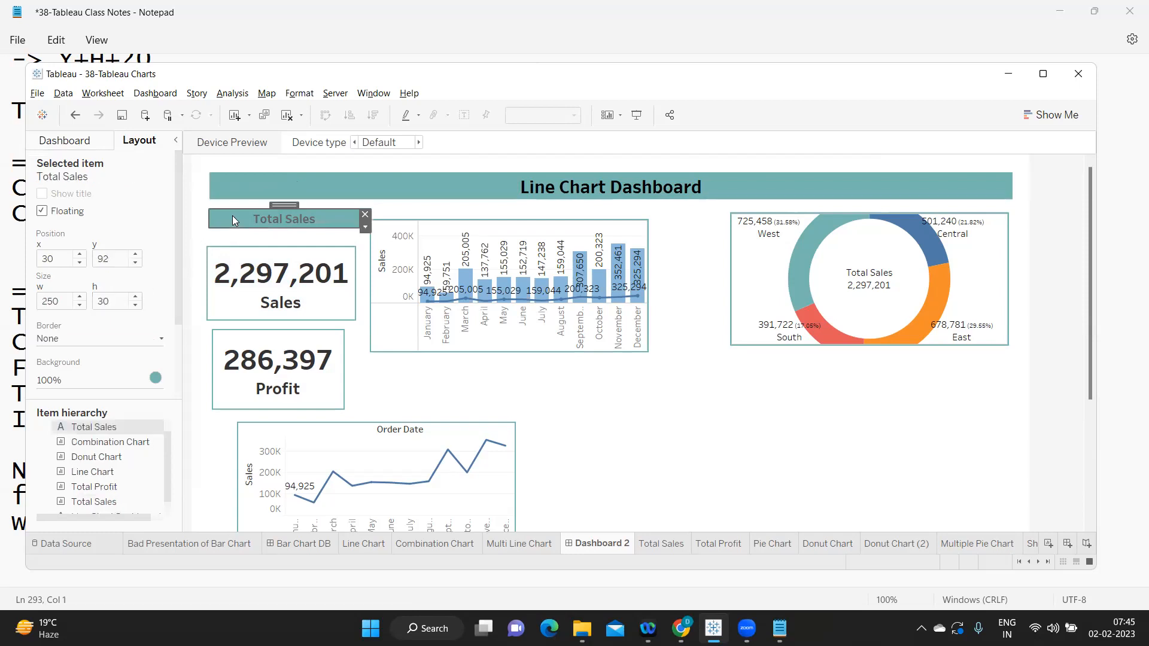
Step: Set the Y position of the Total Sales heading to 75
drag(112, 260, 88, 264)
text(75)
key(Return)
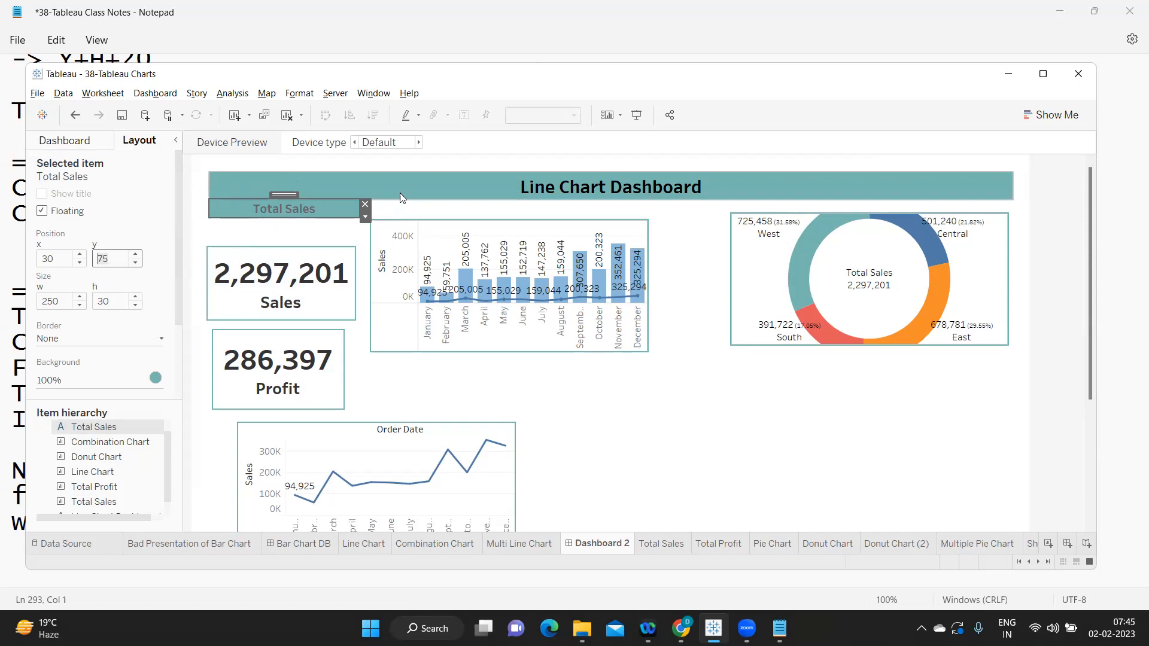
click(384, 195)
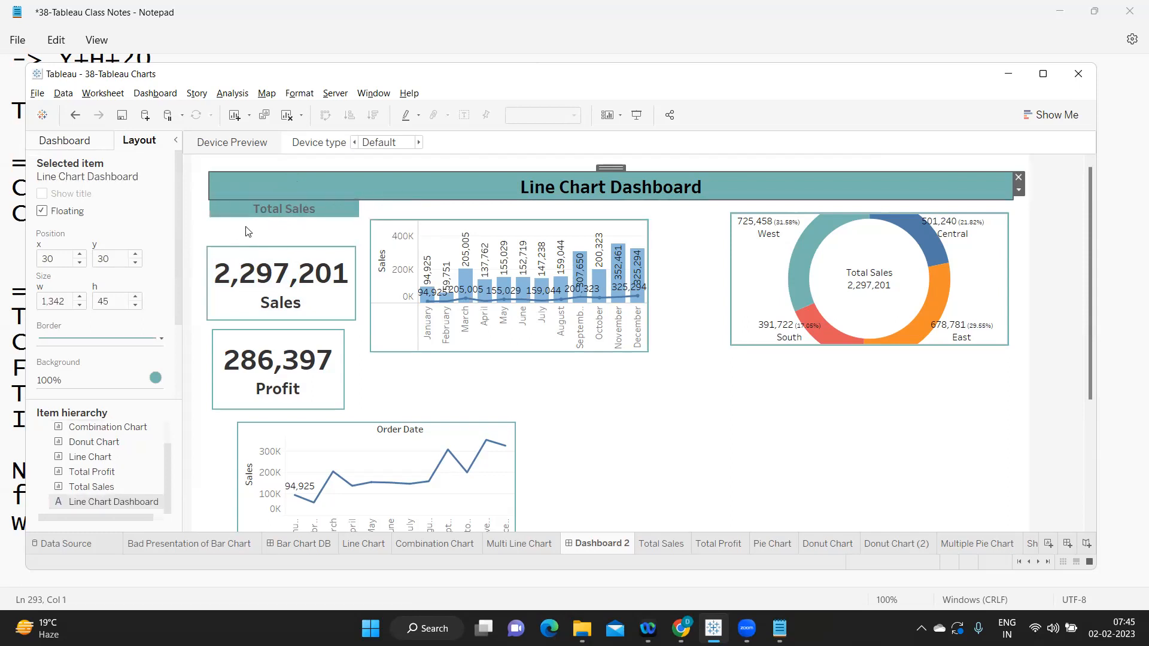
Step: Set the Y position of the Total Sales heading to 100
click(262, 211)
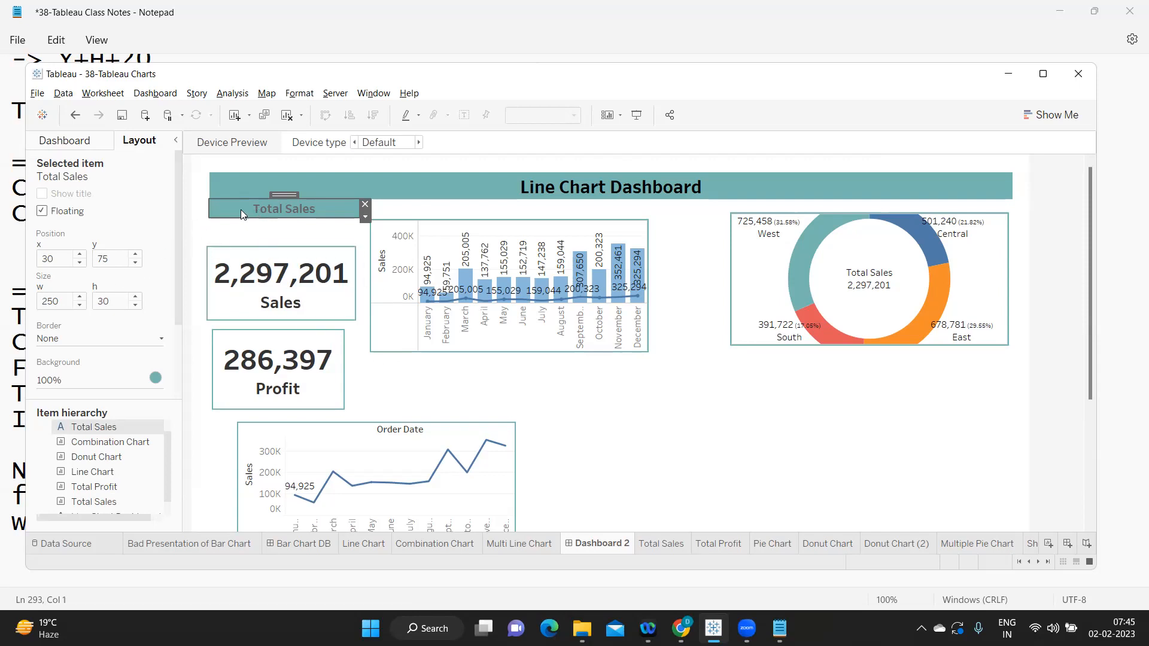
click(105, 261)
text(100)
key(Return)
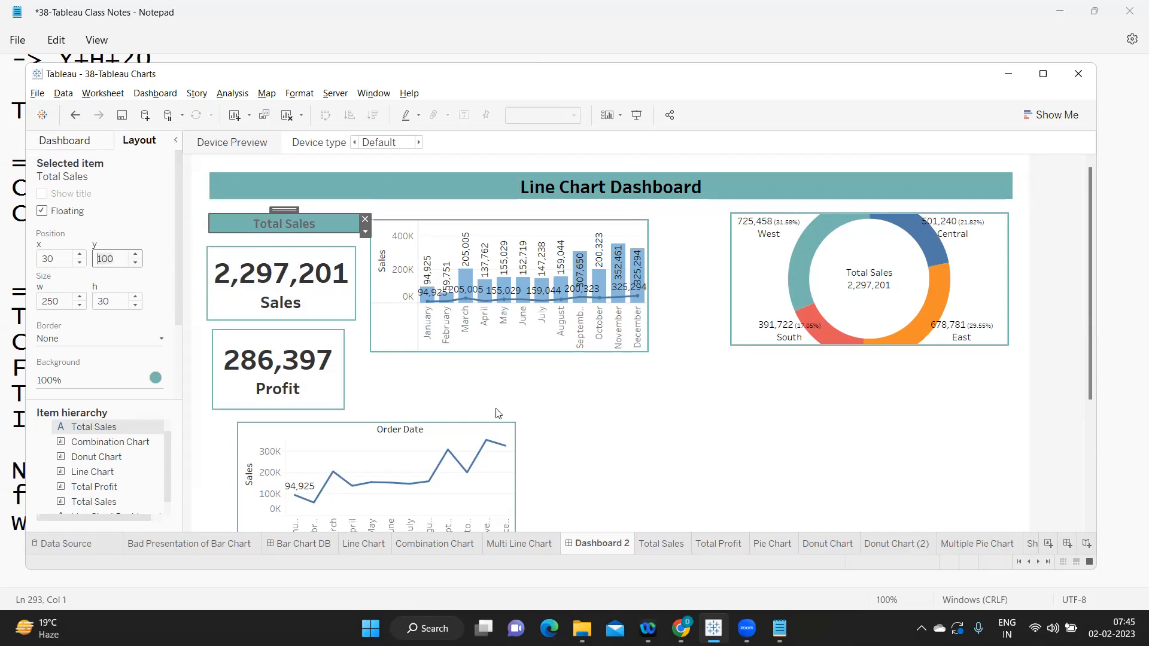
click(600, 402)
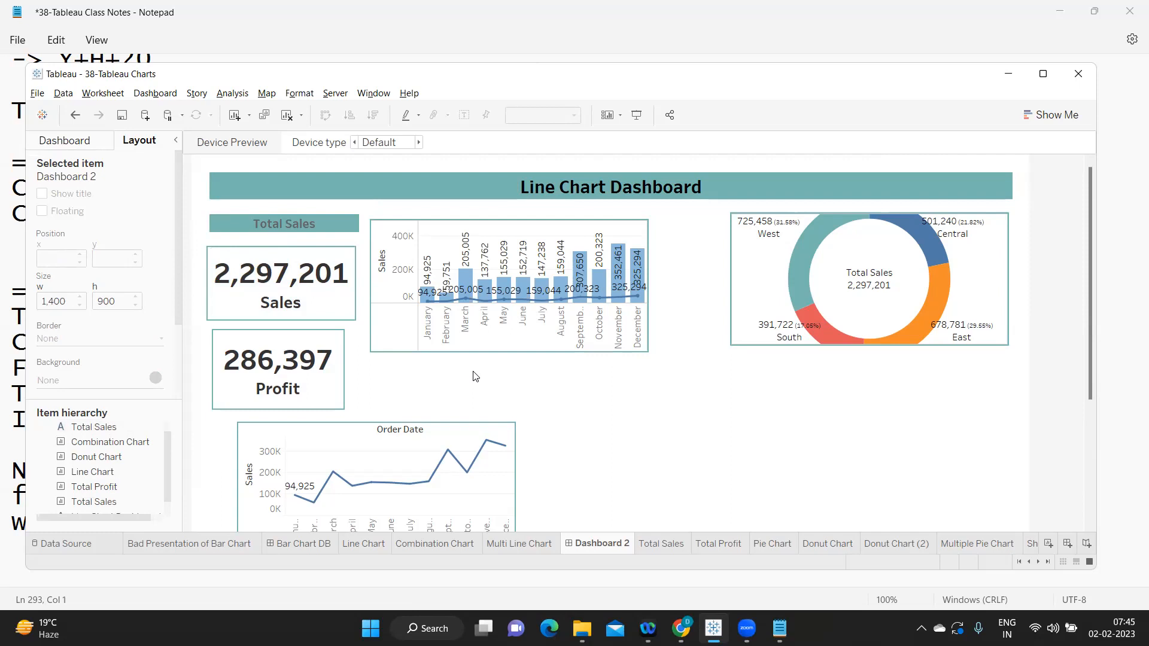
Step: Place the Total Sales heading at Y position 90, slightly below the dashboard title banner
click(263, 225)
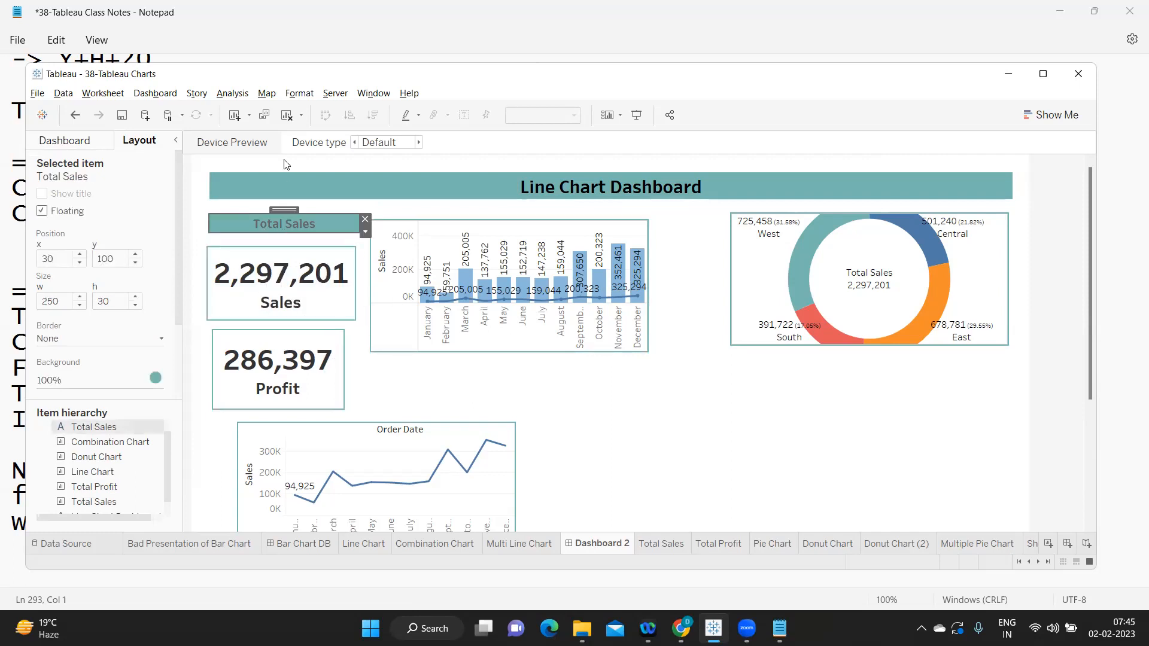
click(290, 189)
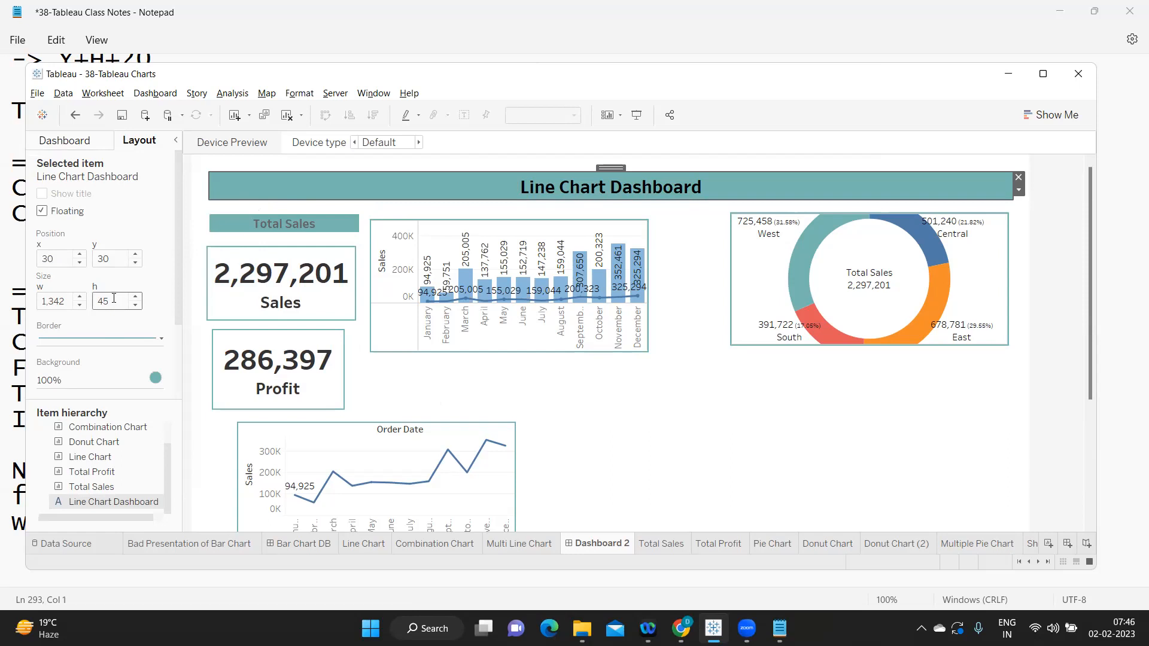
click(239, 227)
drag(117, 259, 75, 261)
text(90)
key(Return)
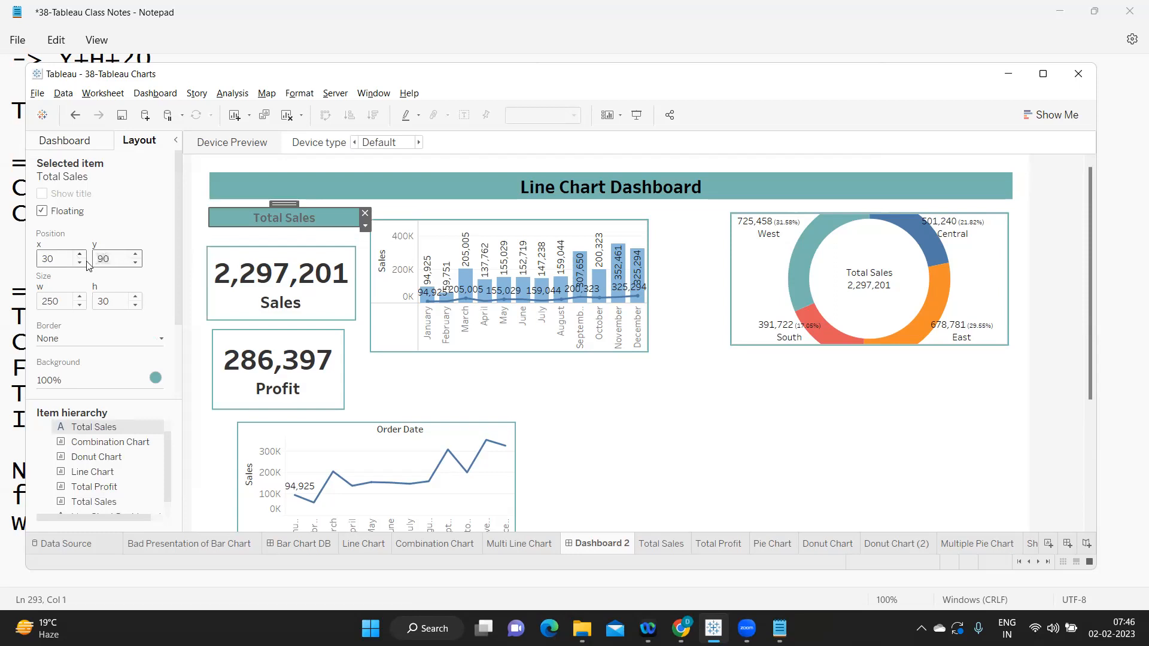
click(611, 384)
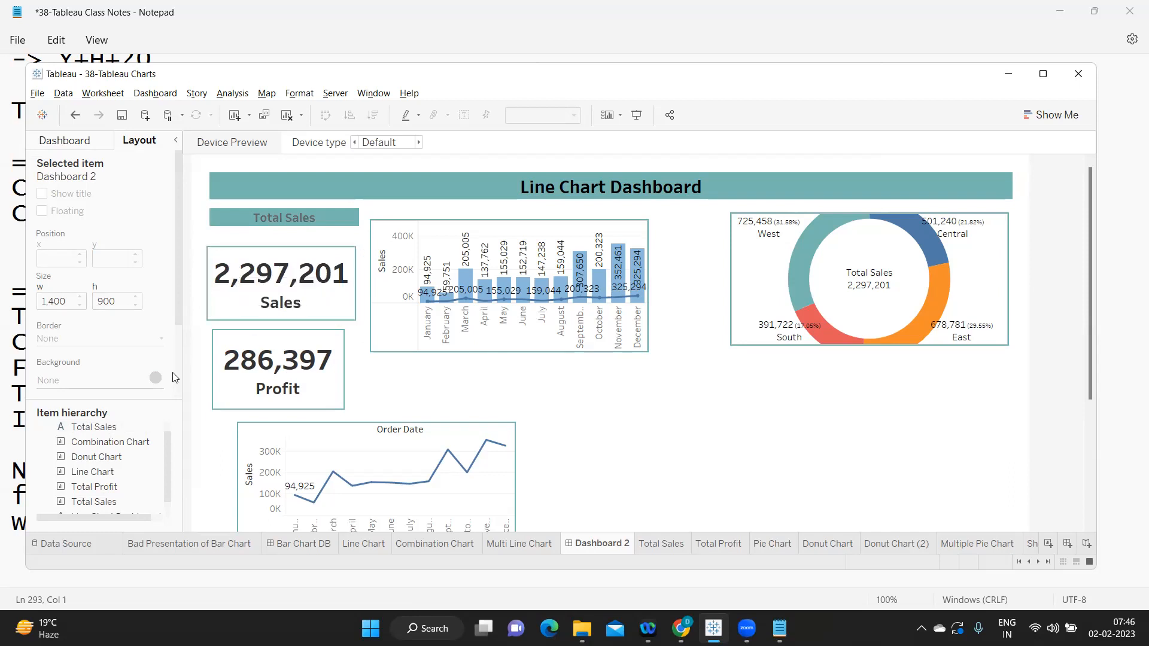
Step: Move the combination chart down to about x 310, y 177 to make room for a heading above it
click(286, 217)
click(469, 233)
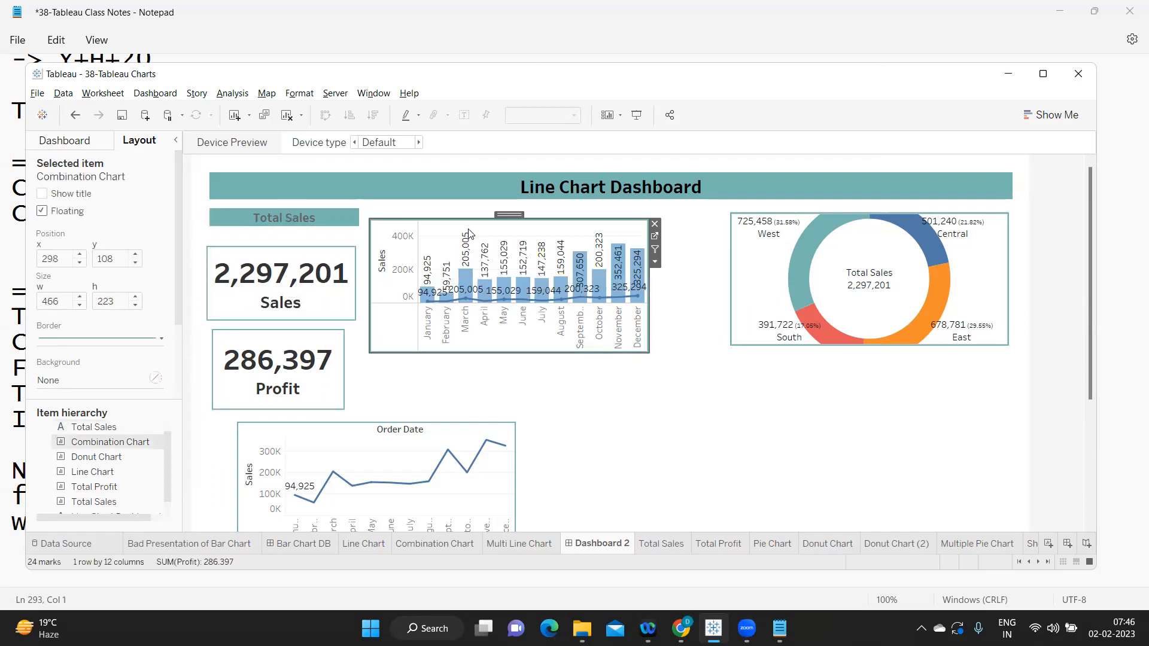
drag(509, 214, 517, 255)
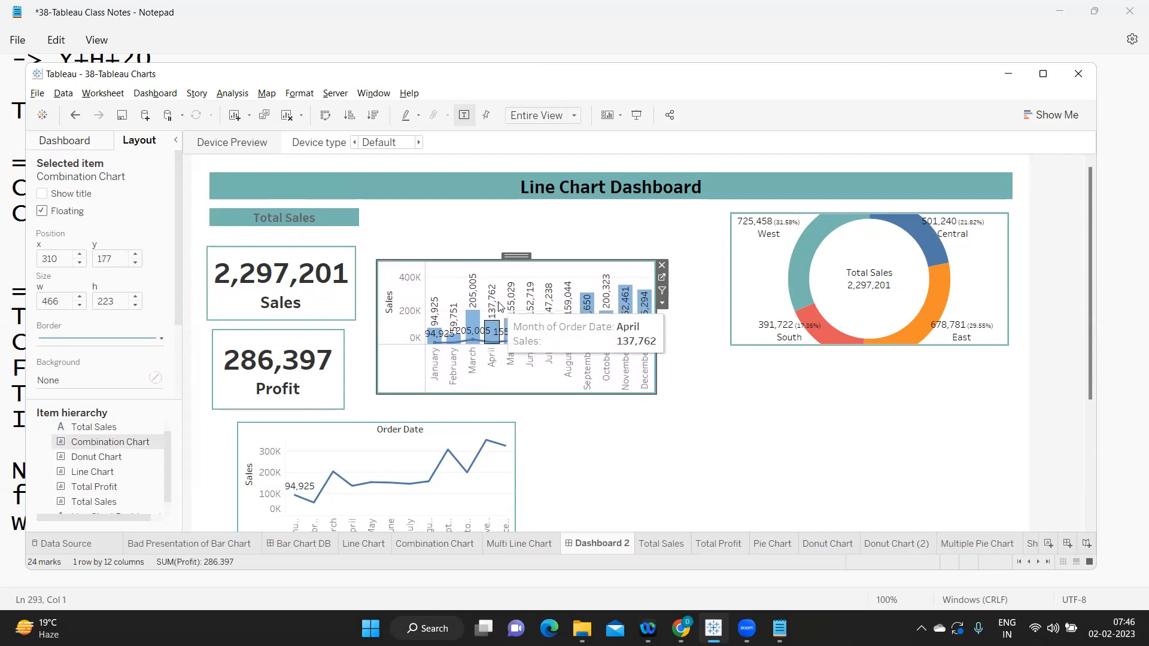
Step: Add a floating text object above the combination chart with the text "Combination Chart"
click(83, 146)
drag(58, 437, 377, 209)
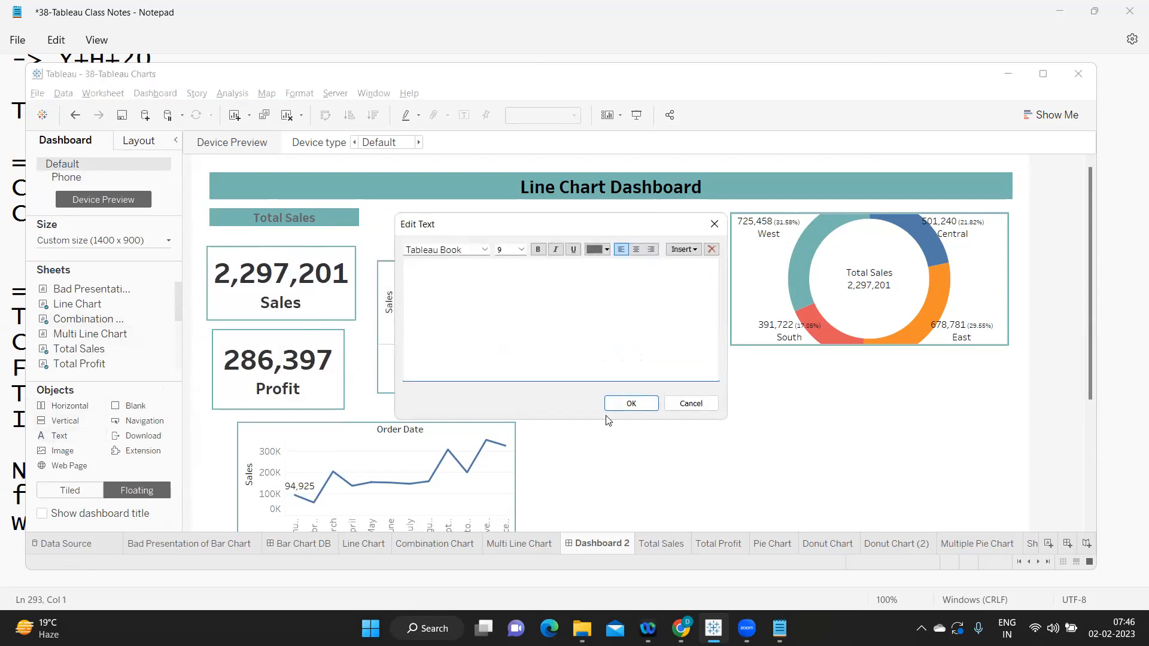
text(Combination Chart)
key(ctrl+a)
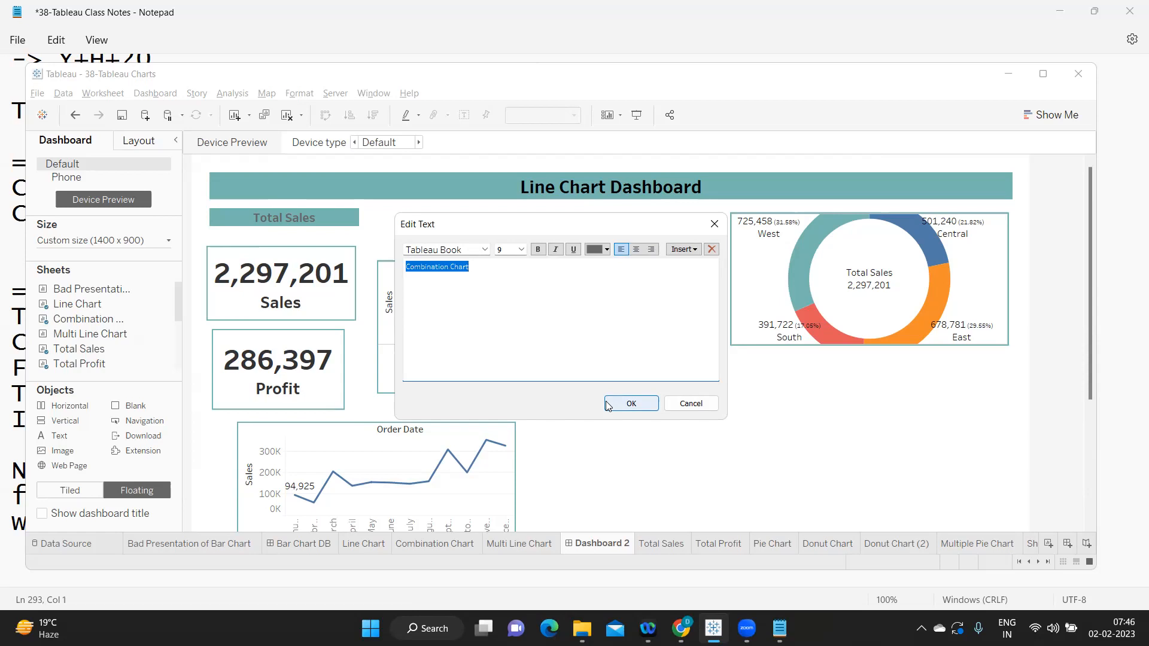
Step: Format the "Combination Chart" text as centred, bold, 12 pt Tableau Bold and accept it
click(636, 249)
click(538, 250)
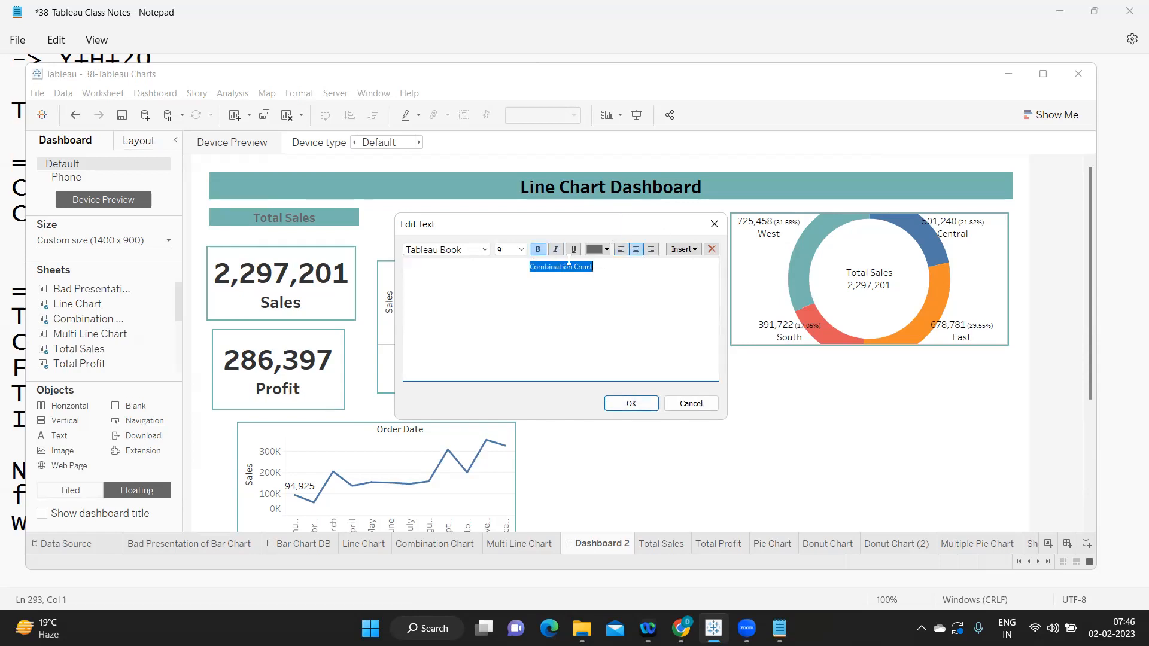
click(519, 249)
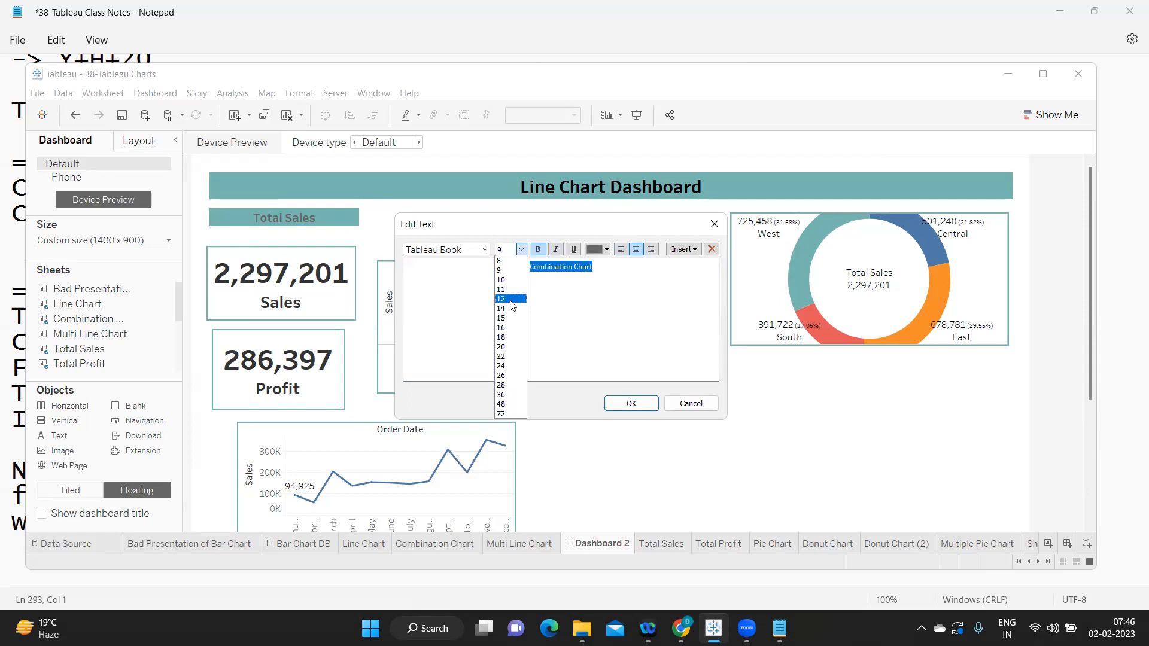
click(518, 319)
click(483, 250)
click(469, 269)
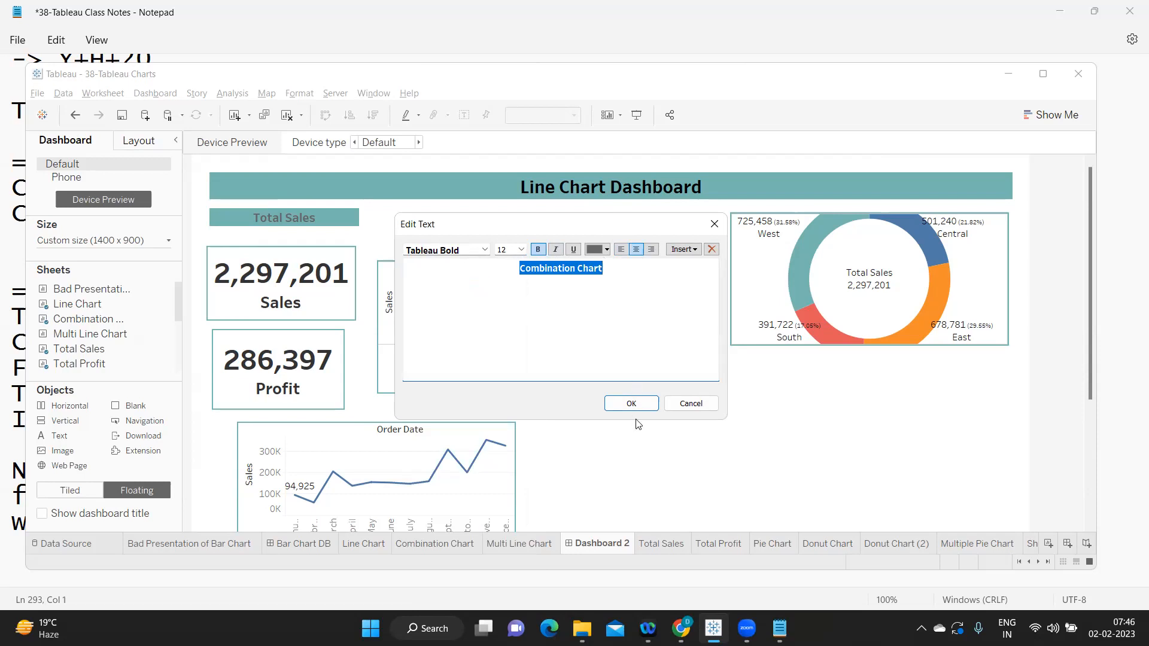
click(641, 403)
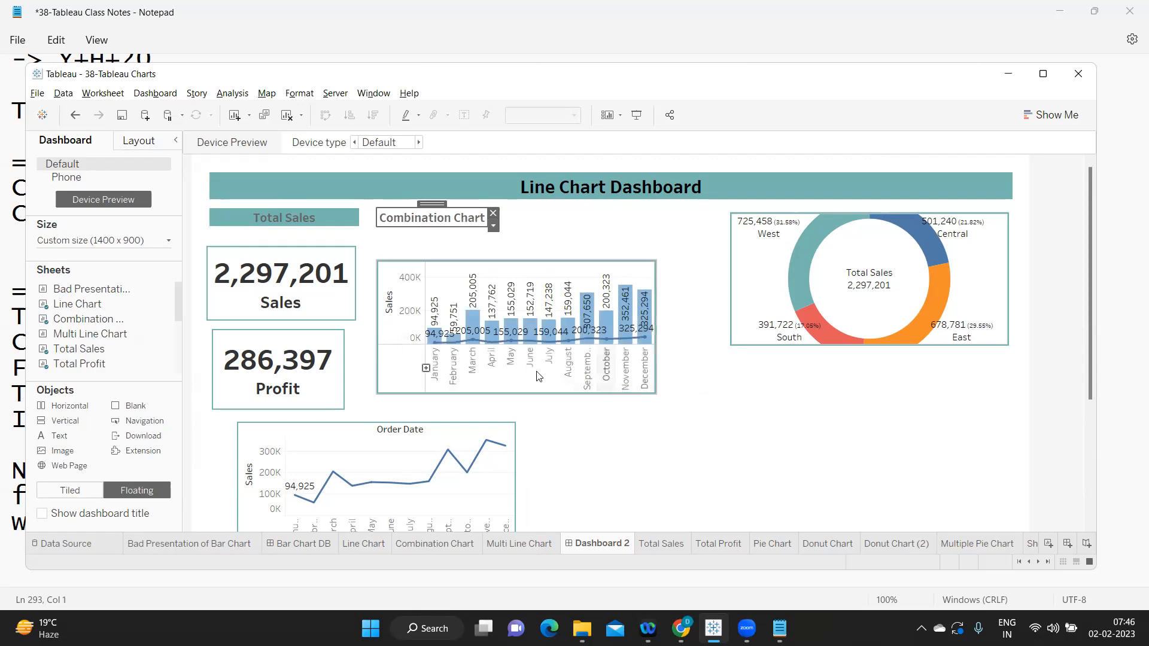
Step: Compare the Y position and height of the Total Sales heading with those of the Combination Chart heading
click(346, 219)
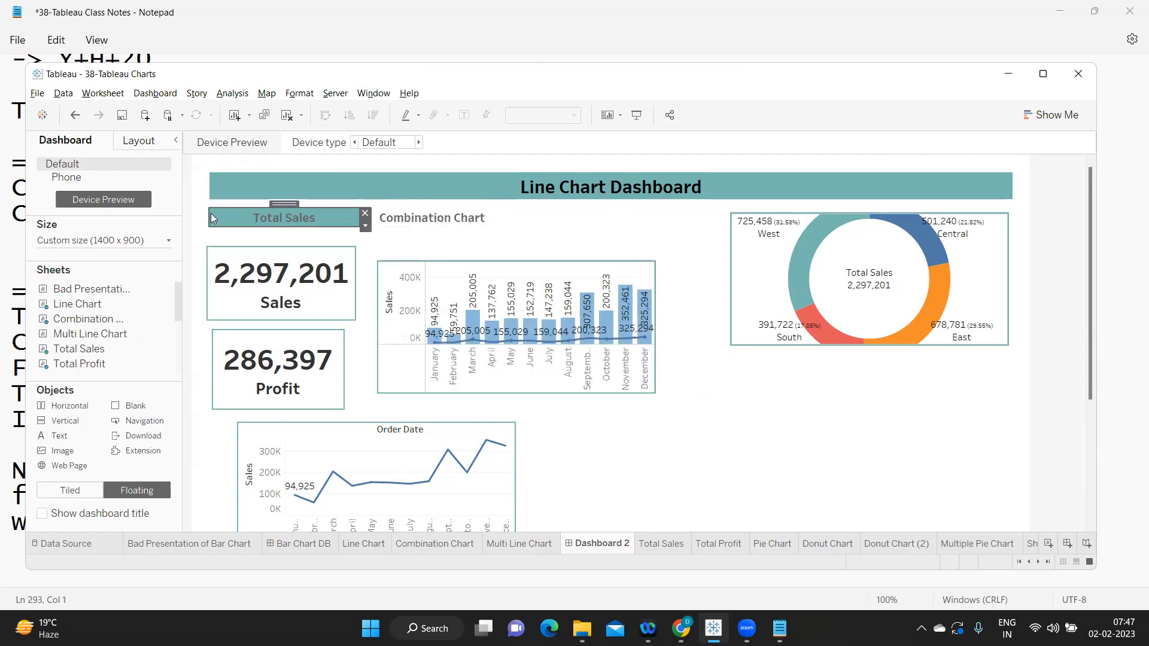
click(144, 142)
click(107, 303)
drag(109, 303, 94, 304)
click(116, 262)
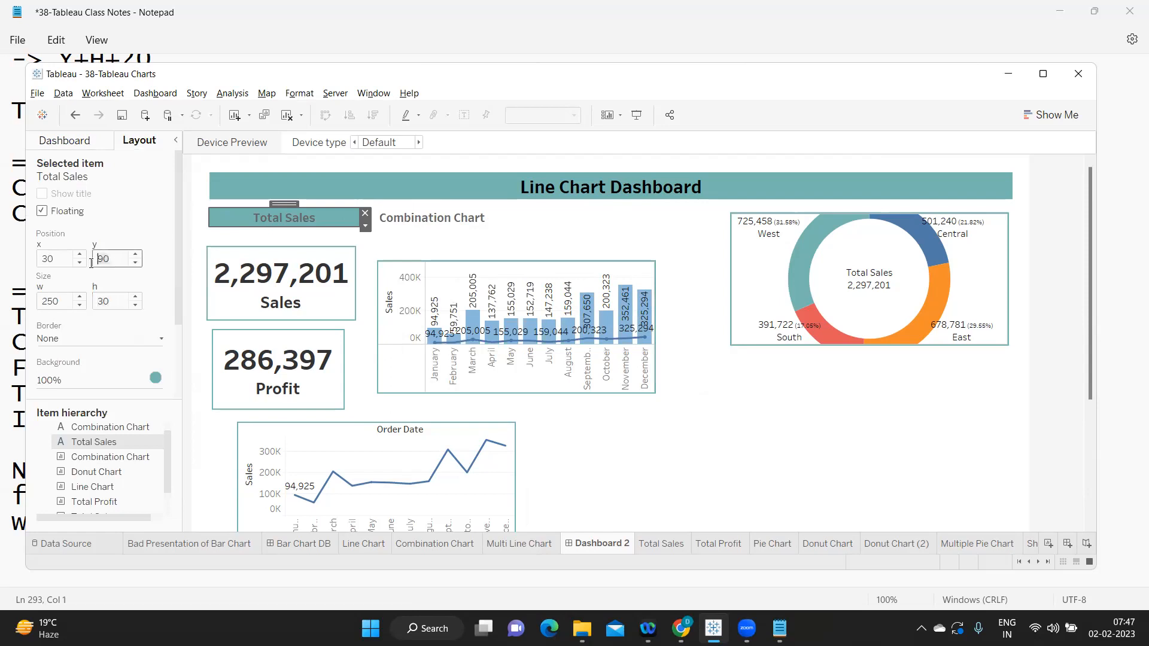
click(401, 219)
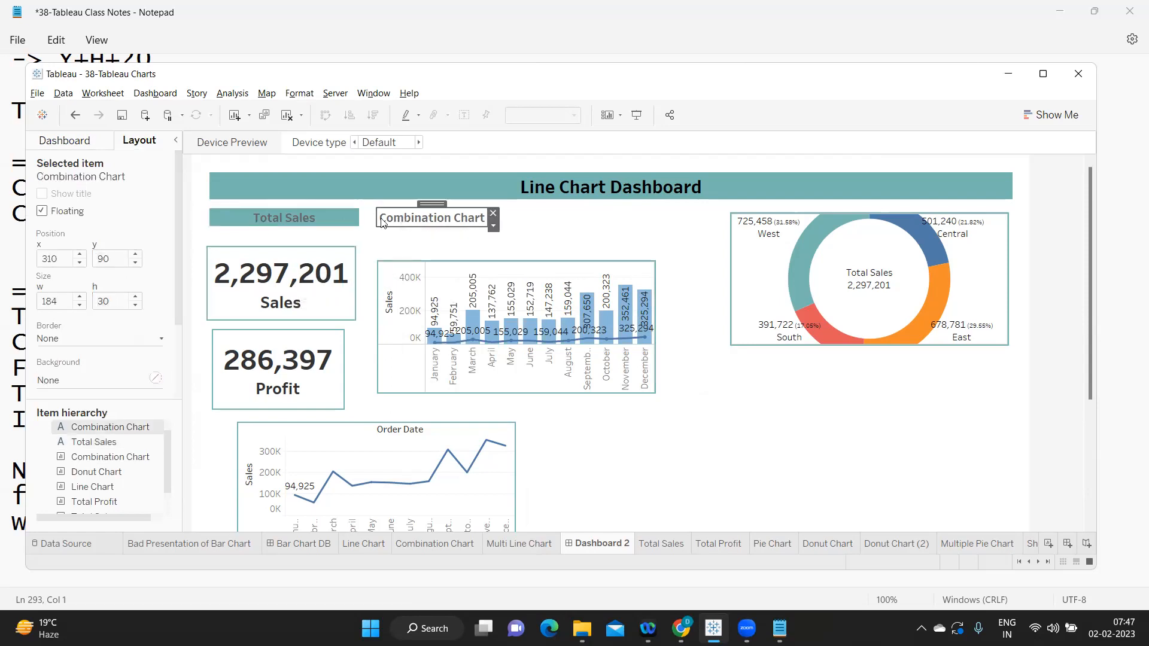
drag(116, 256, 92, 258)
click(111, 301)
Step: Fill the Combination Chart heading's background with the same teal as the Total Sales heading
click(68, 385)
click(51, 515)
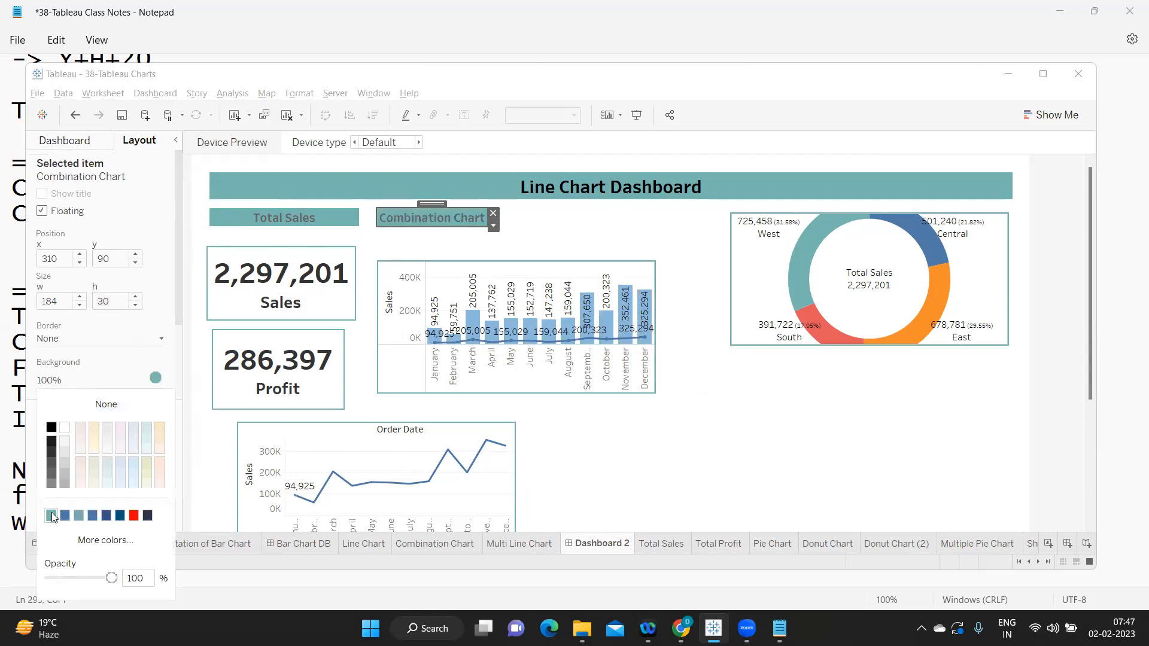
click(741, 444)
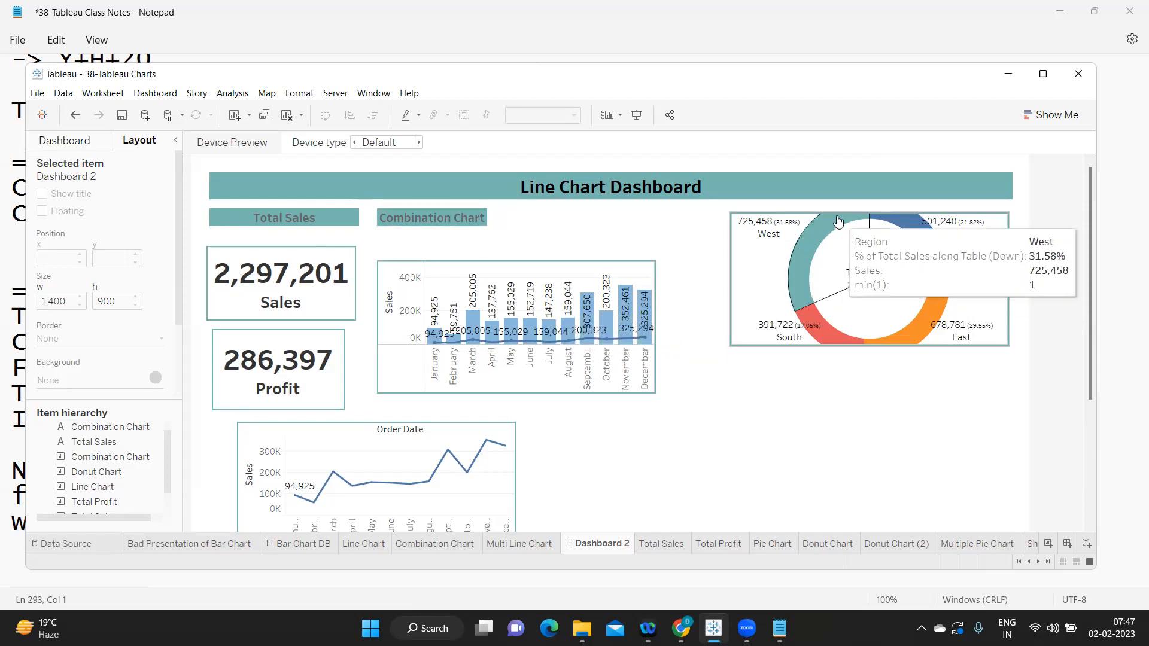
Step: Move the donut chart down to about y 170 and widen it leftward to about 514, starting at x 855
click(811, 246)
drag(858, 207, 860, 249)
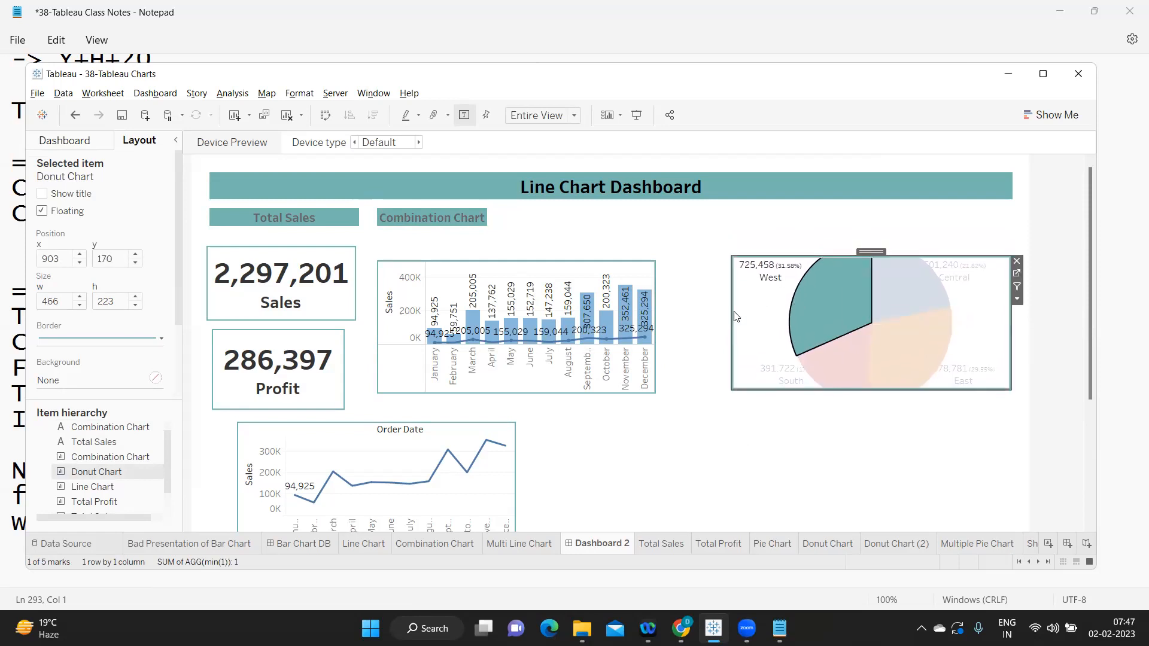
drag(732, 311, 704, 317)
Step: Extend the upper edges of the combination and donut charts upward to about y 145 and y 144
click(473, 317)
drag(505, 260, 511, 240)
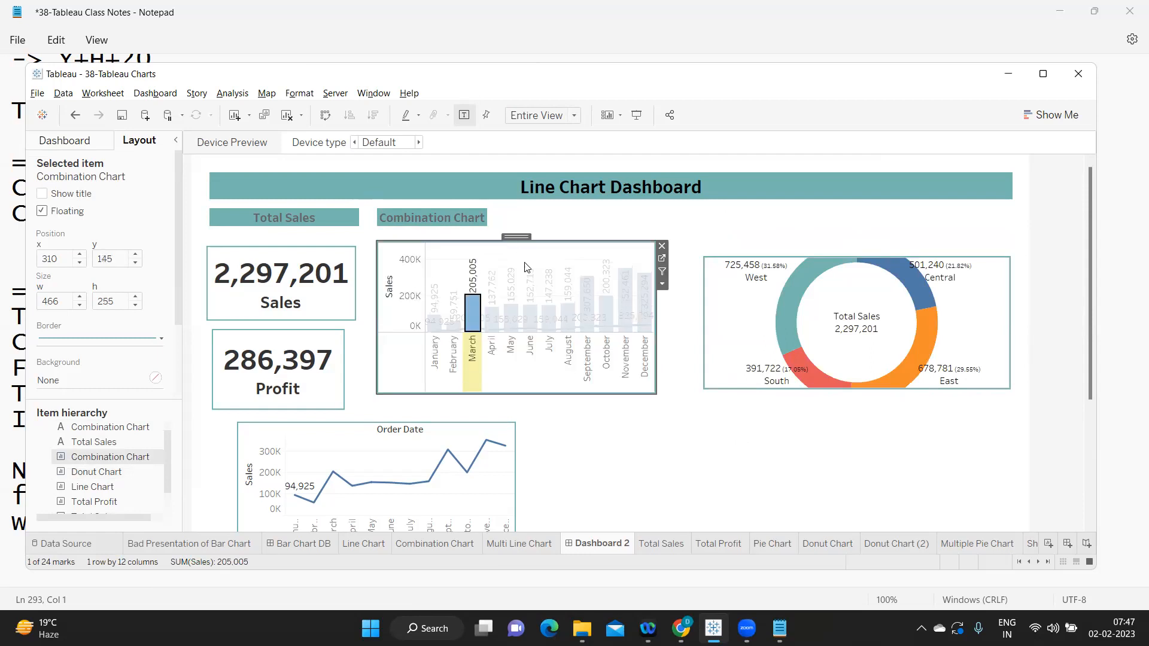
click(509, 258)
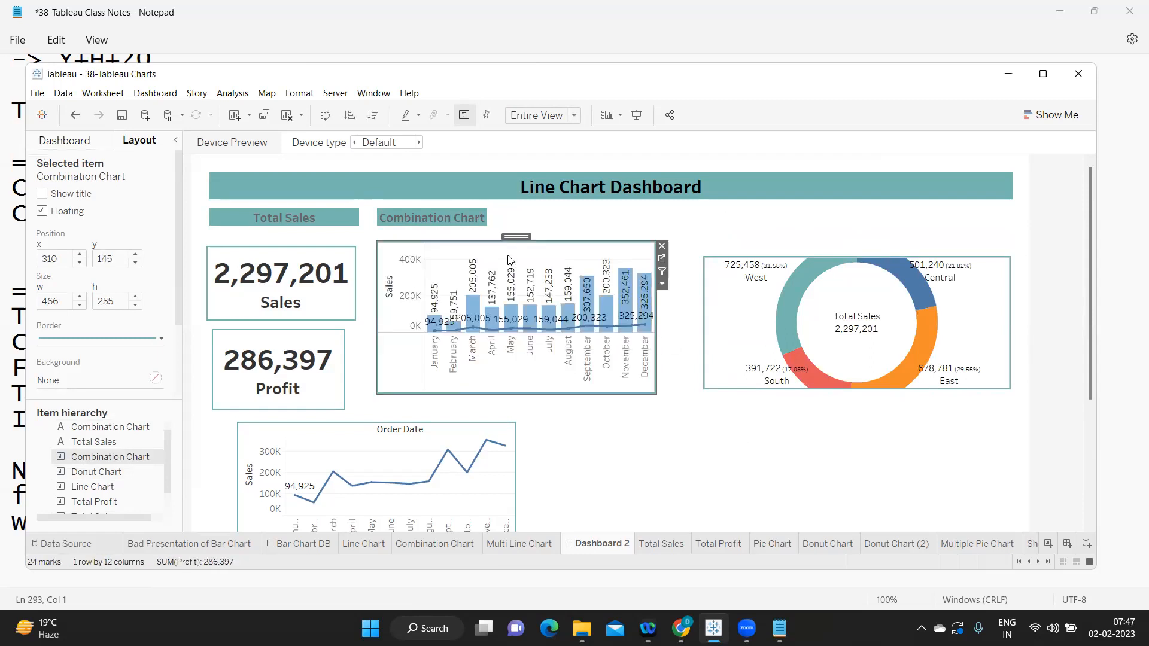
click(771, 301)
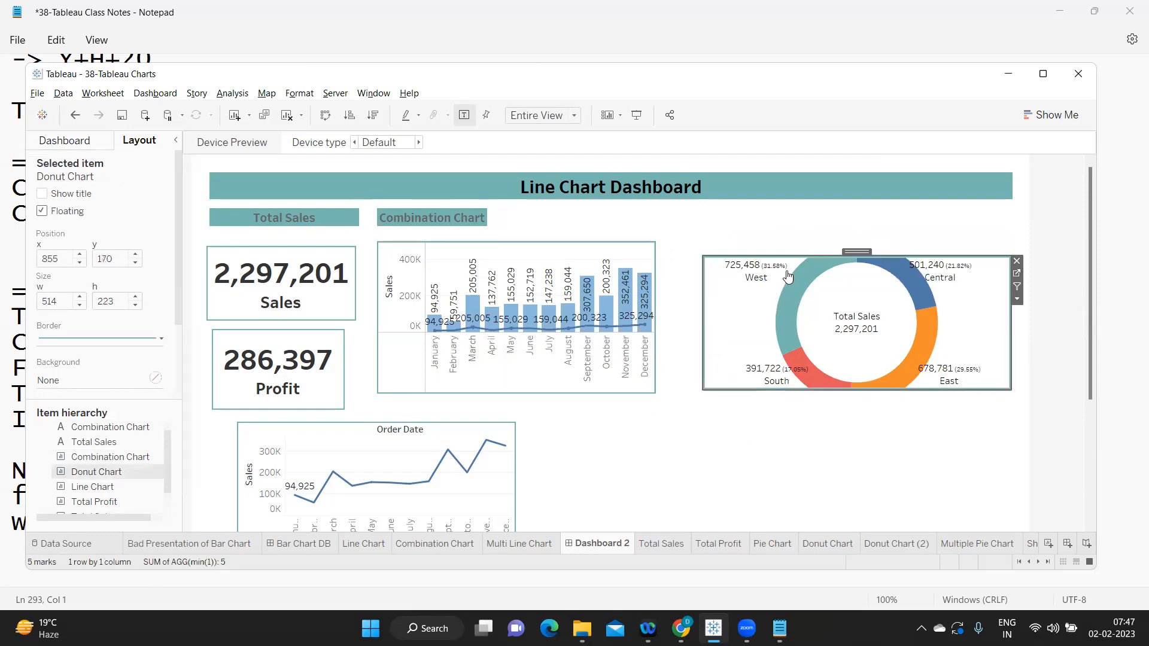
drag(789, 254, 793, 240)
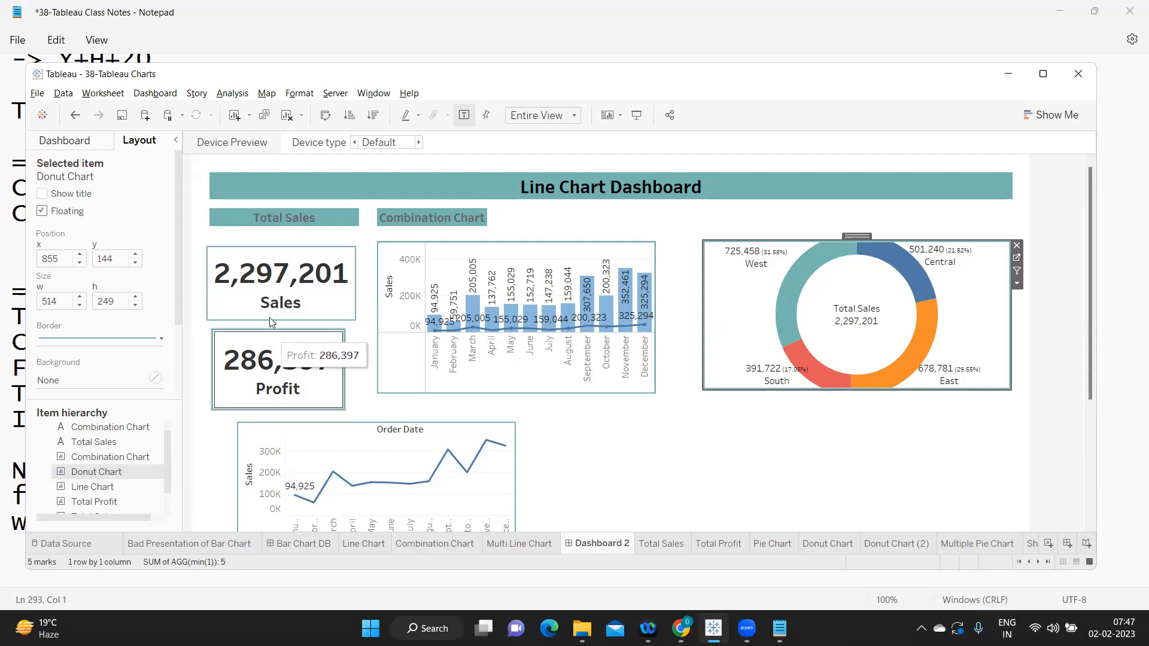
Step: Move the Total Profit tile down to about x 31, y 418, away from the sales tile
click(282, 348)
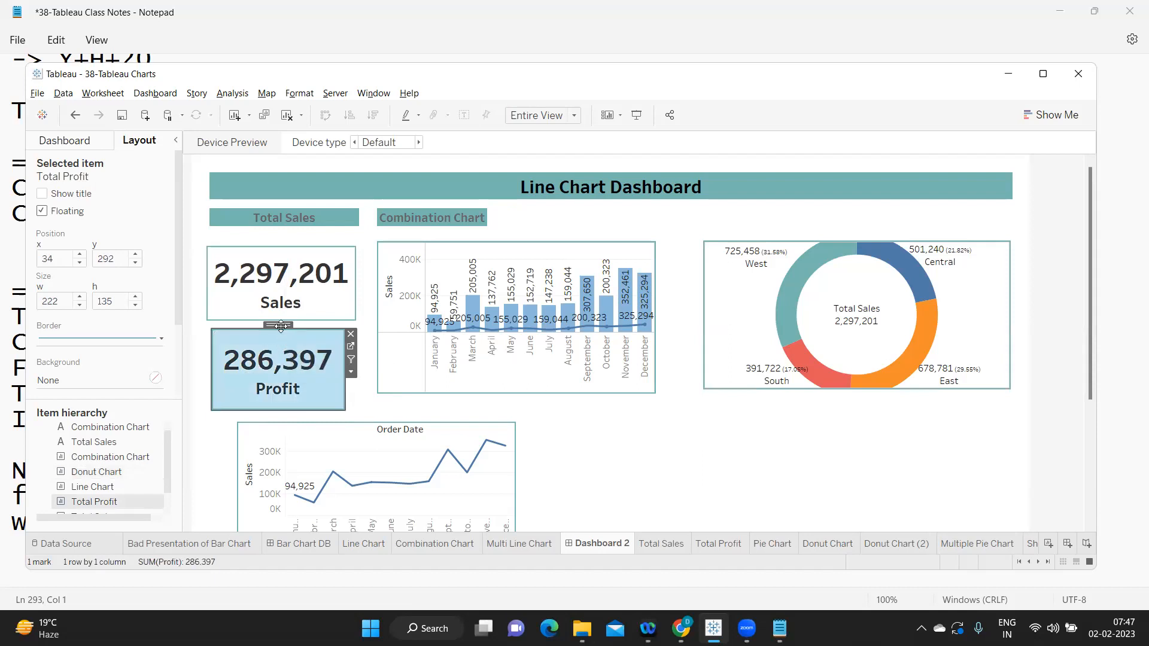
drag(276, 333, 276, 402)
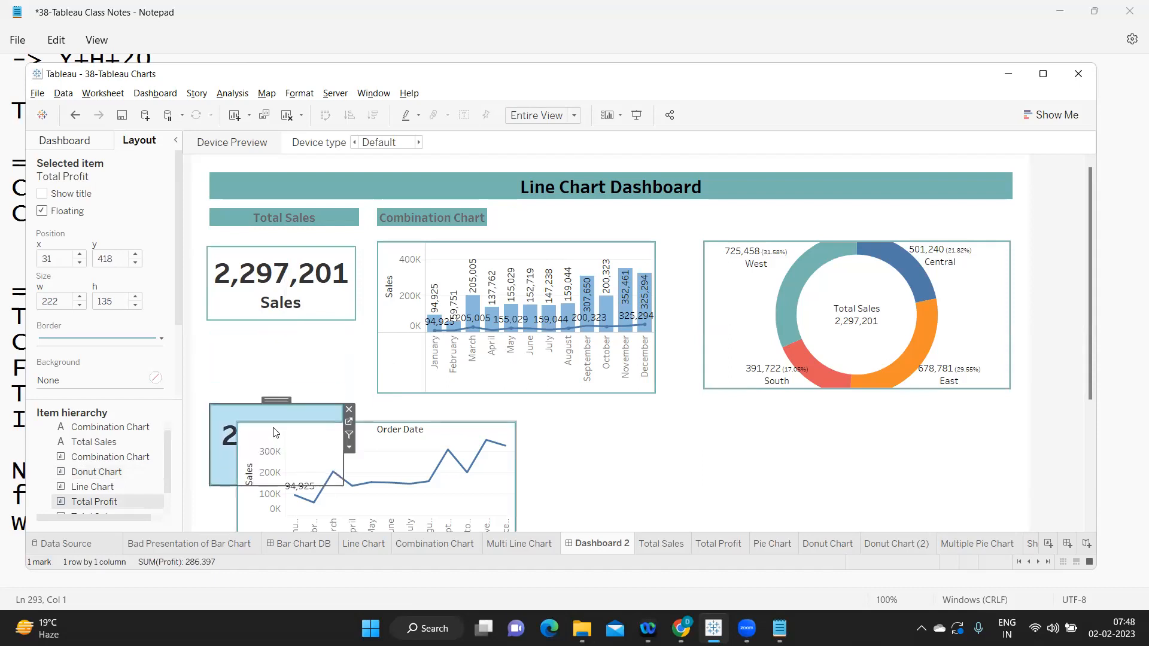
Step: Check the Total Sales heading's Y position and height, and set the sales value tile's Y position to 135
click(244, 217)
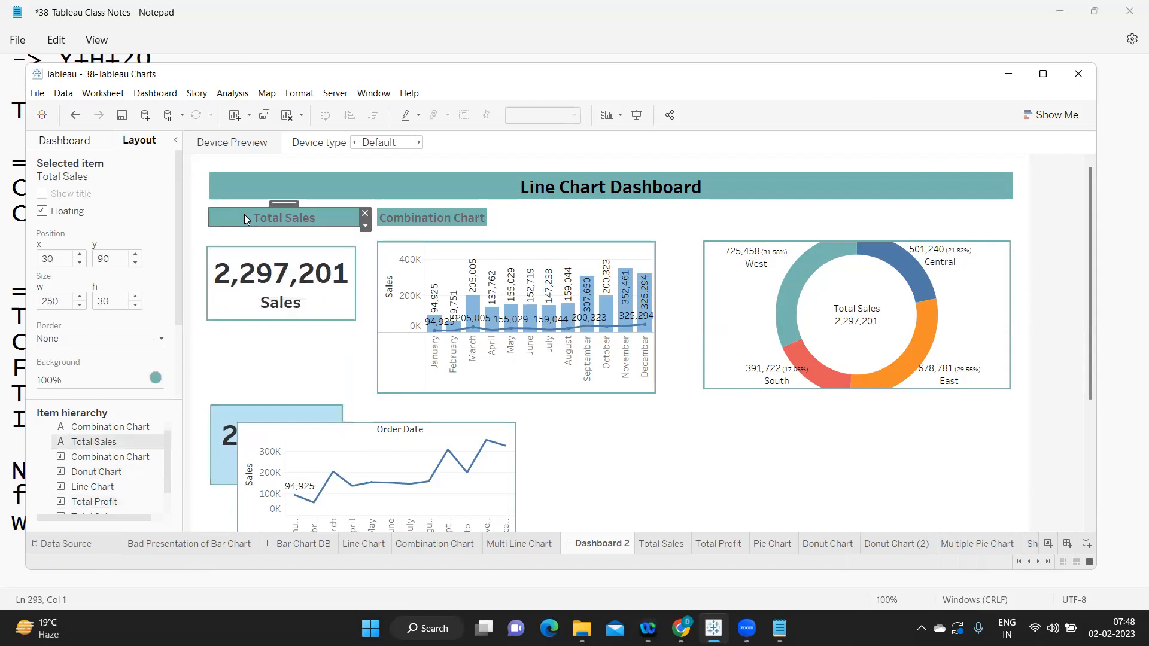
click(109, 258)
click(98, 301)
click(225, 263)
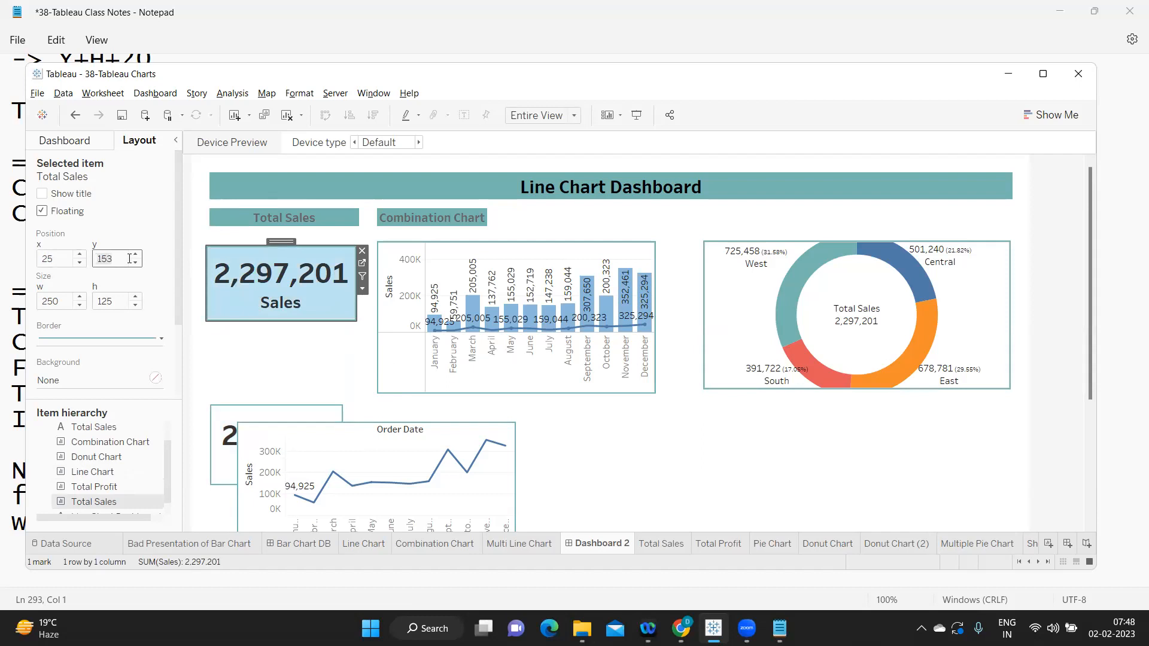
click(243, 221)
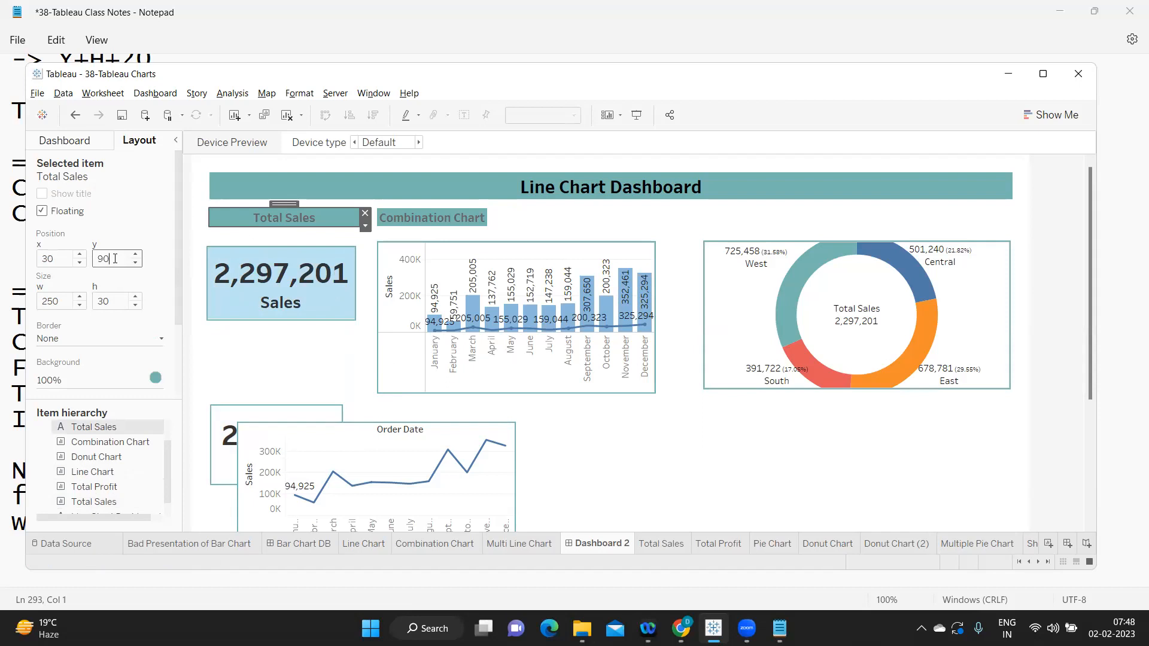
click(98, 301)
click(281, 291)
click(118, 265)
text(135)
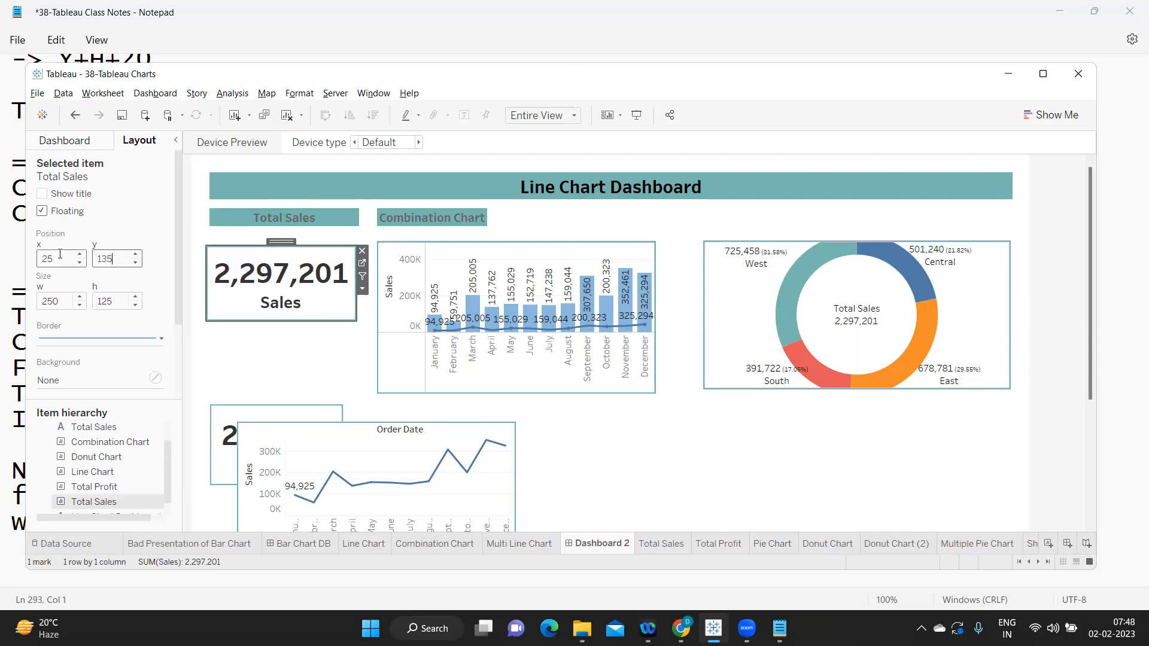
key(Return)
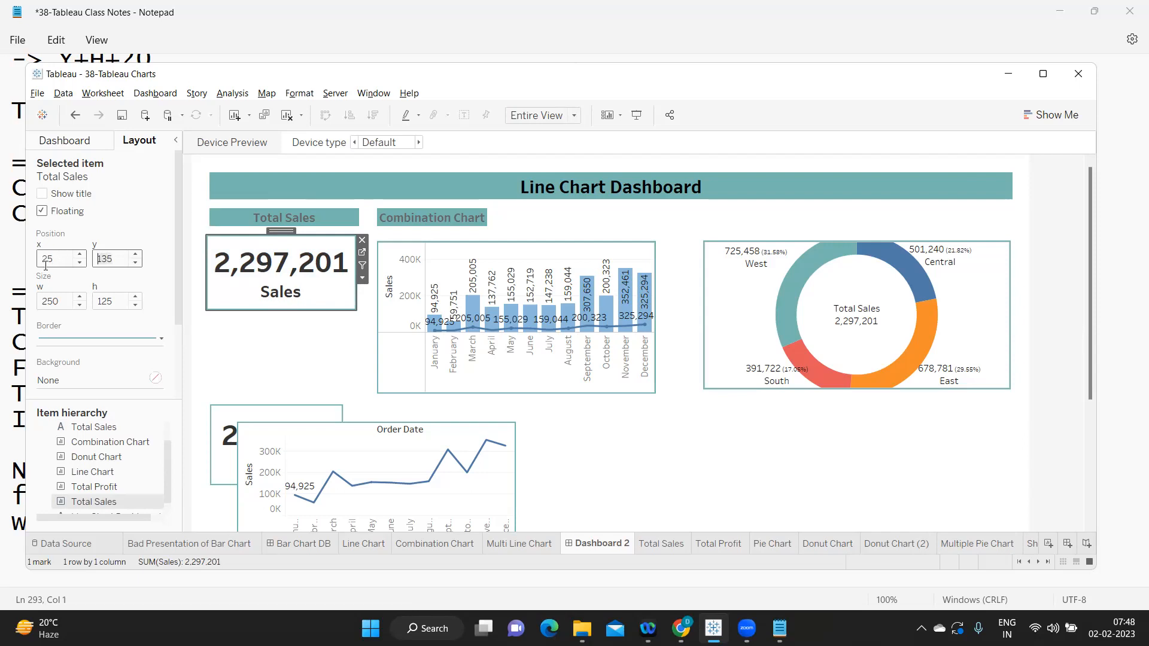
Step: Set the sales value tile's X position to 30 so it lines up with its heading
click(81, 255)
click(81, 255)
click(80, 255)
click(80, 255)
click(81, 255)
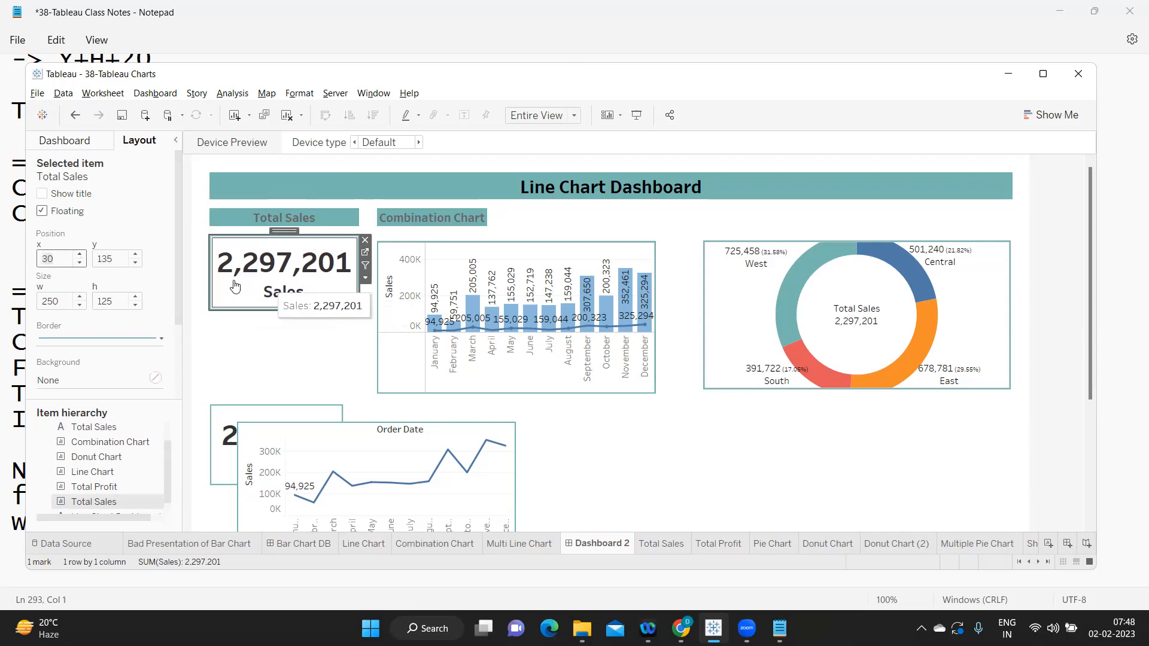
Step: Reduce the sales value tile's height to 110
click(136, 306)
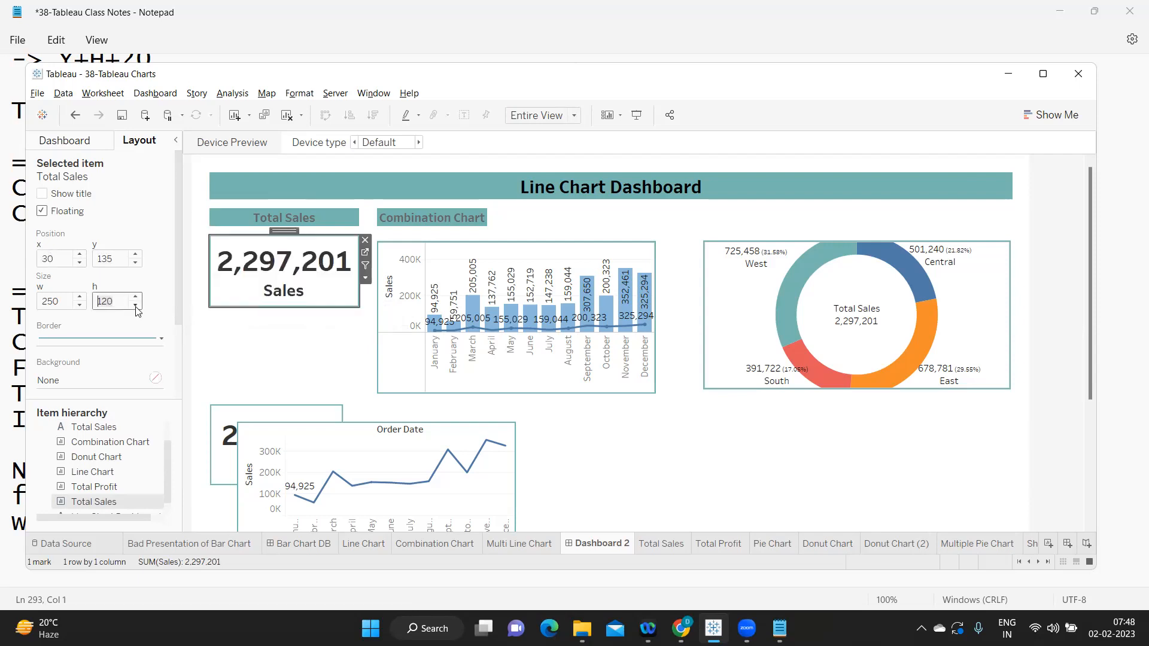
click(135, 306)
click(136, 306)
click(136, 306)
click(136, 306)
click(136, 307)
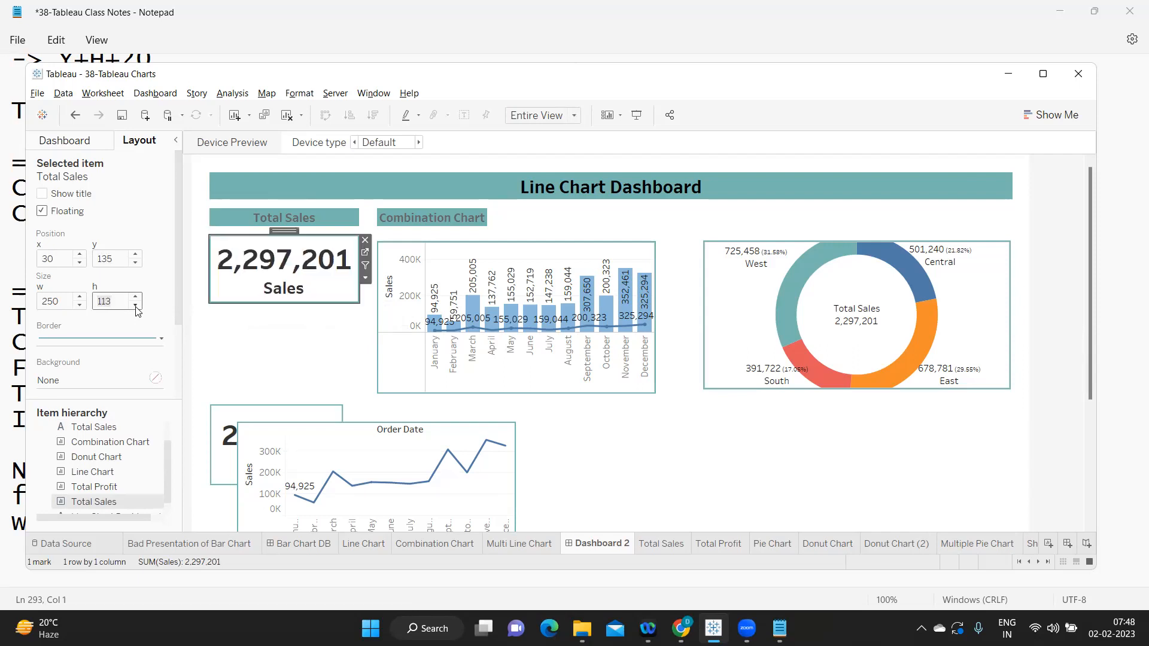
click(136, 306)
click(136, 306)
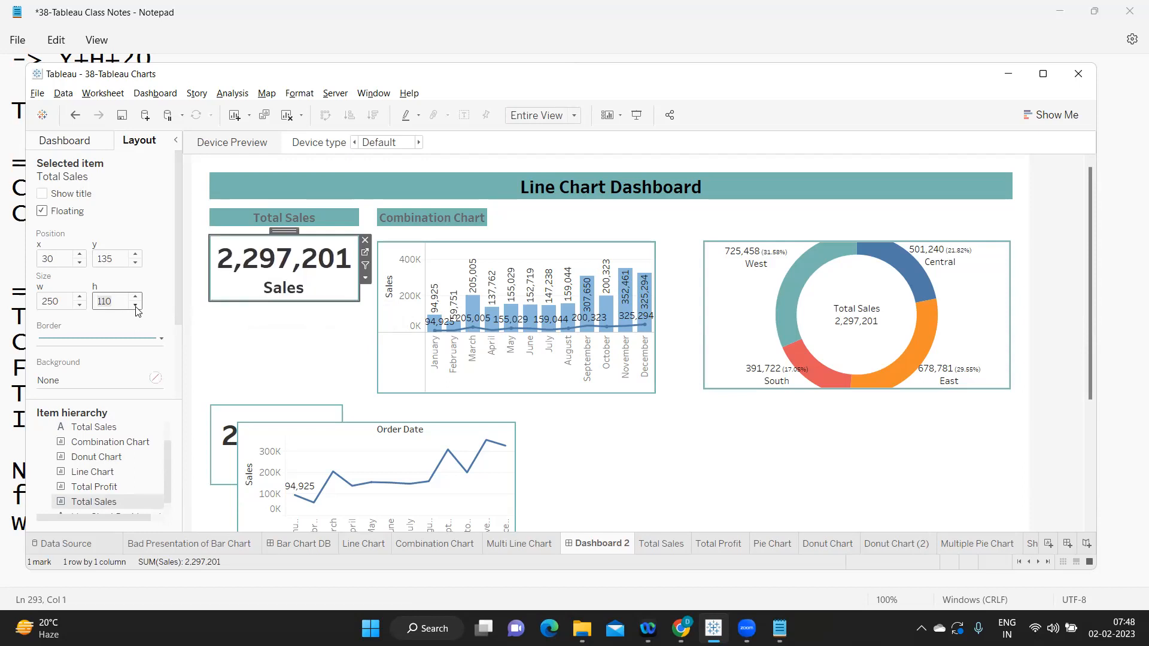
click(632, 439)
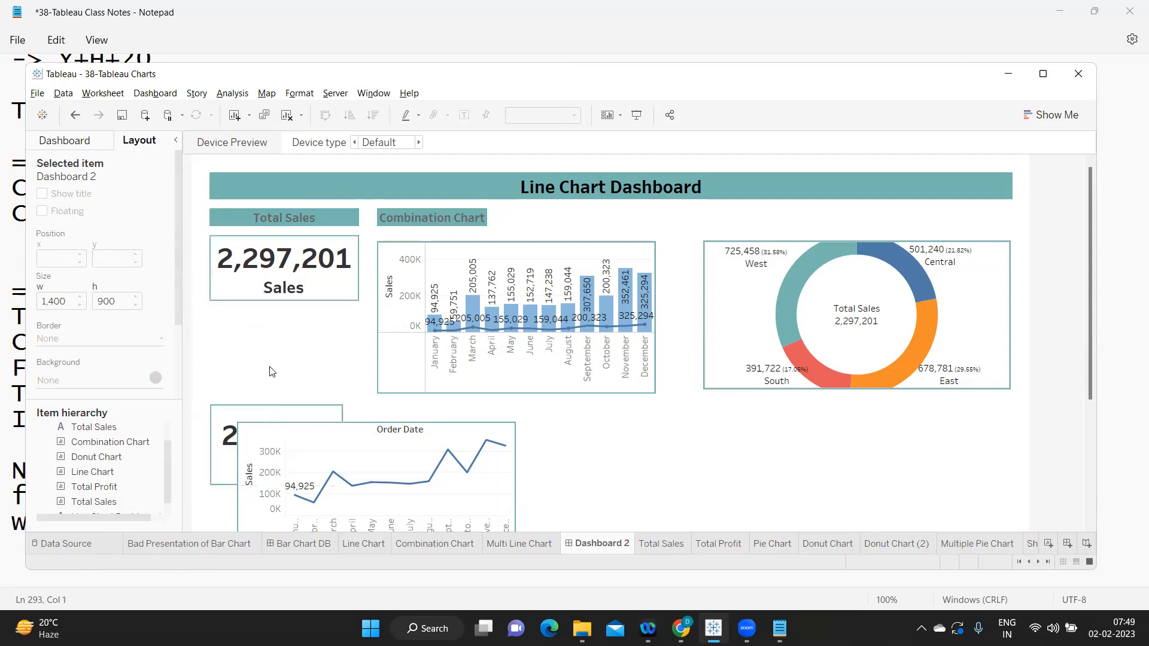
Step: Add a floating text object reading "Total Profit" just below the sales value tile, at about x 30, y 270
click(63, 141)
mouse_move(66, 335)
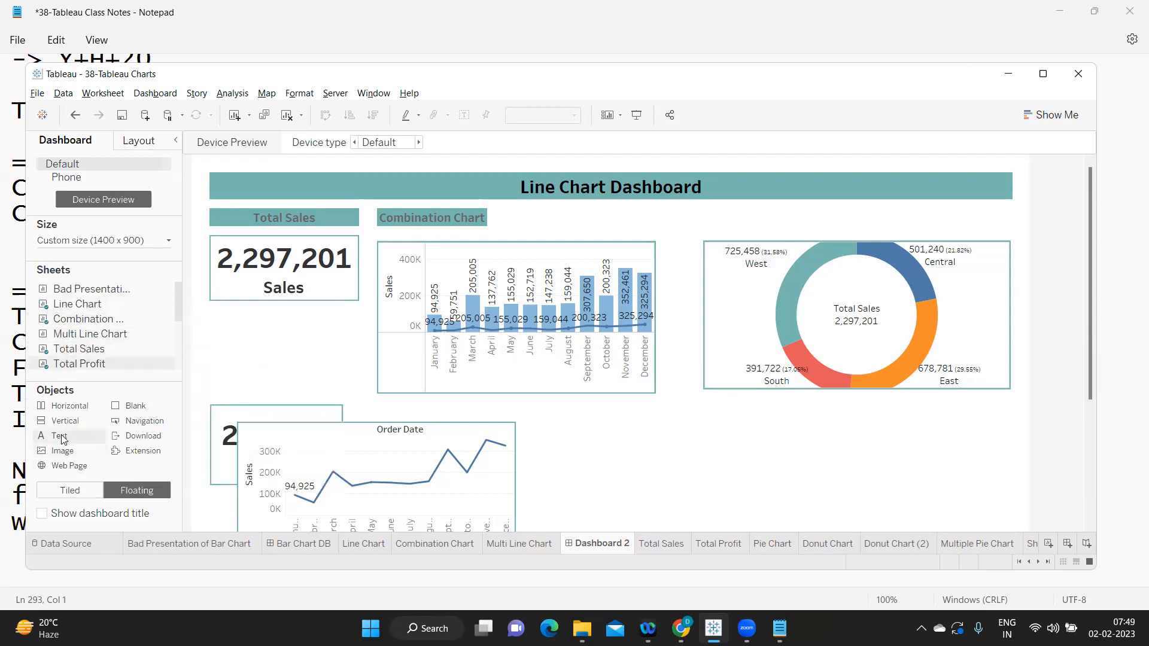
drag(181, 338, 211, 316)
text(Total )
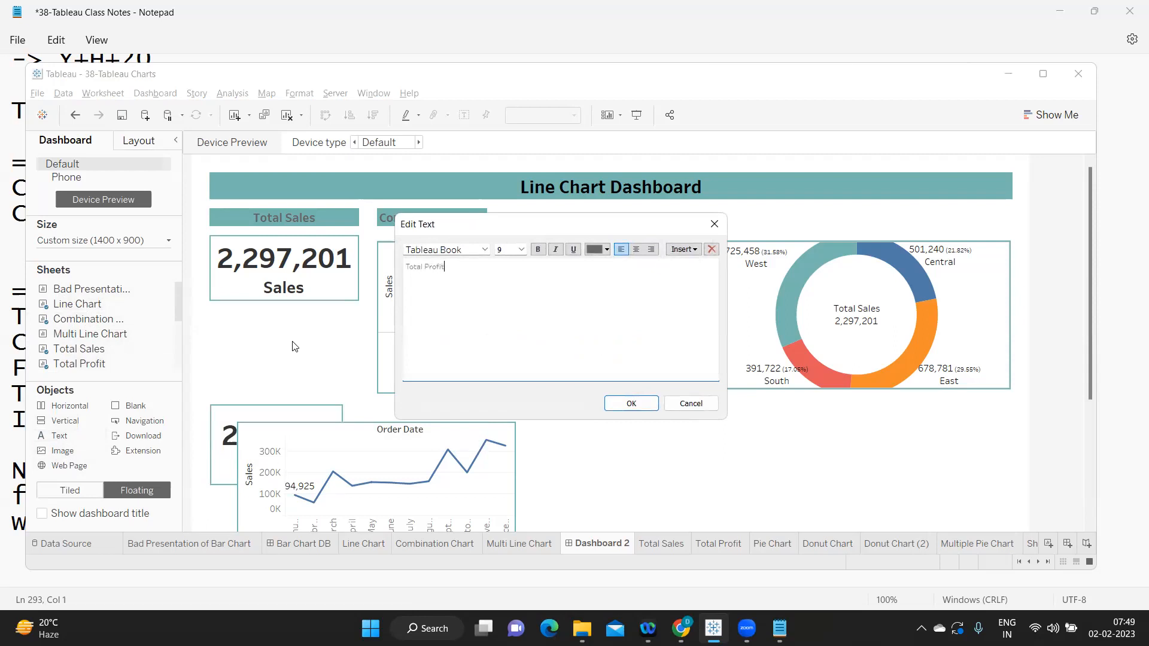
text(Profit)
Step: Format the Total Profit heading text as 12 pt Tableau Bold, centred
key(ctrl+a)
click(522, 250)
click(508, 298)
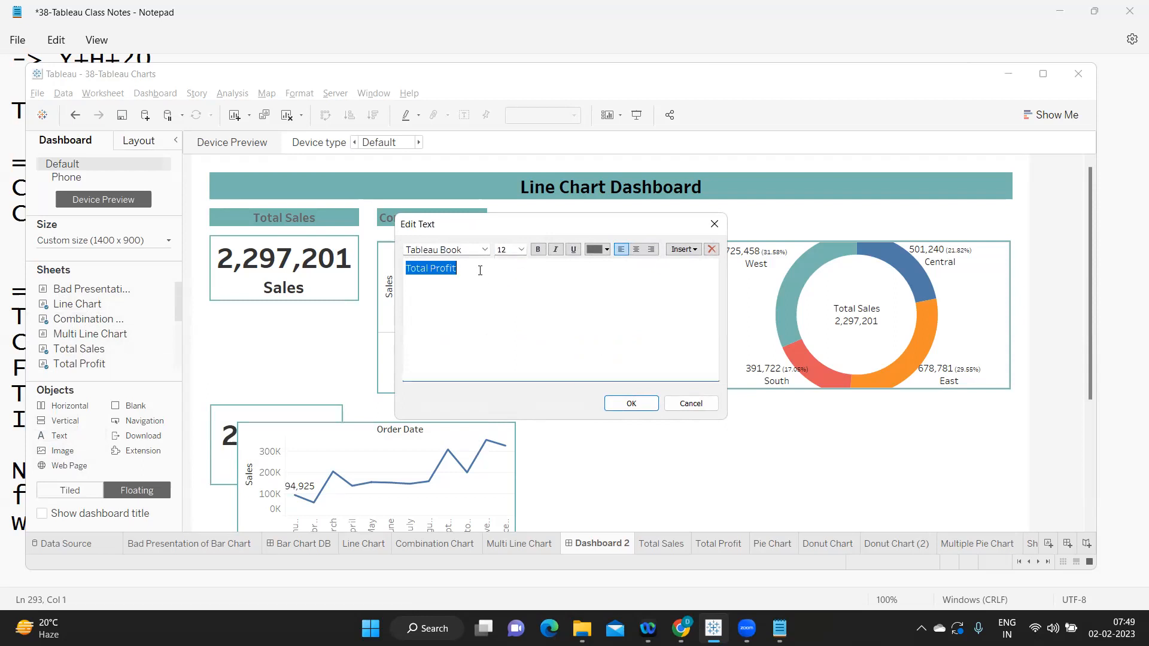
click(484, 250)
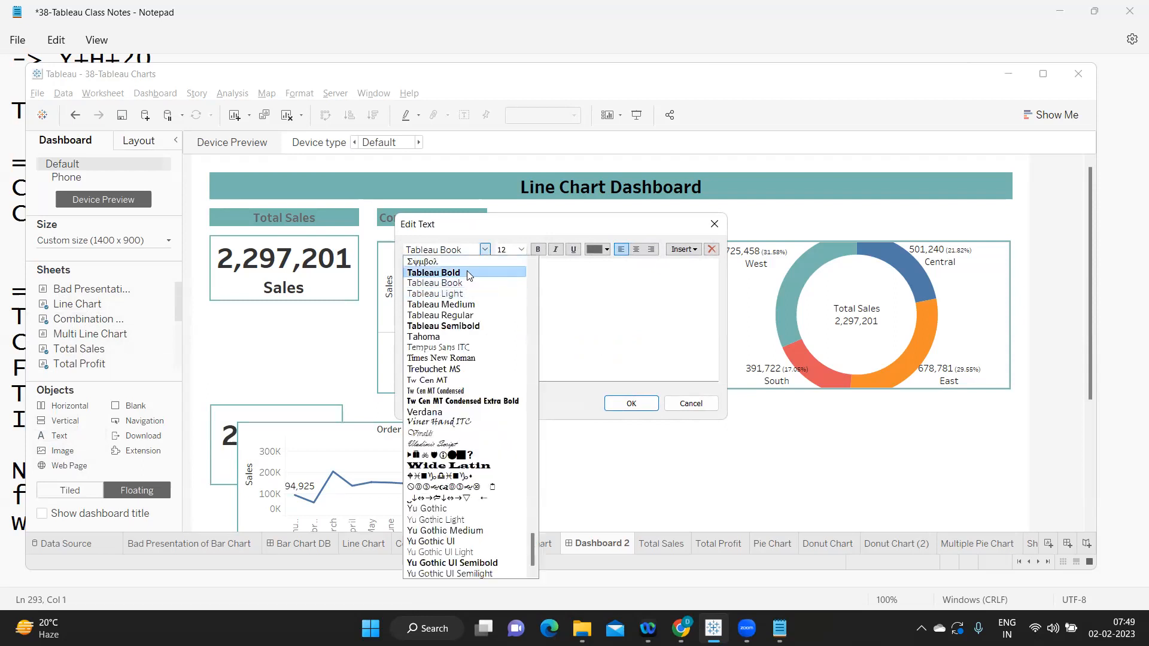
click(468, 271)
click(637, 250)
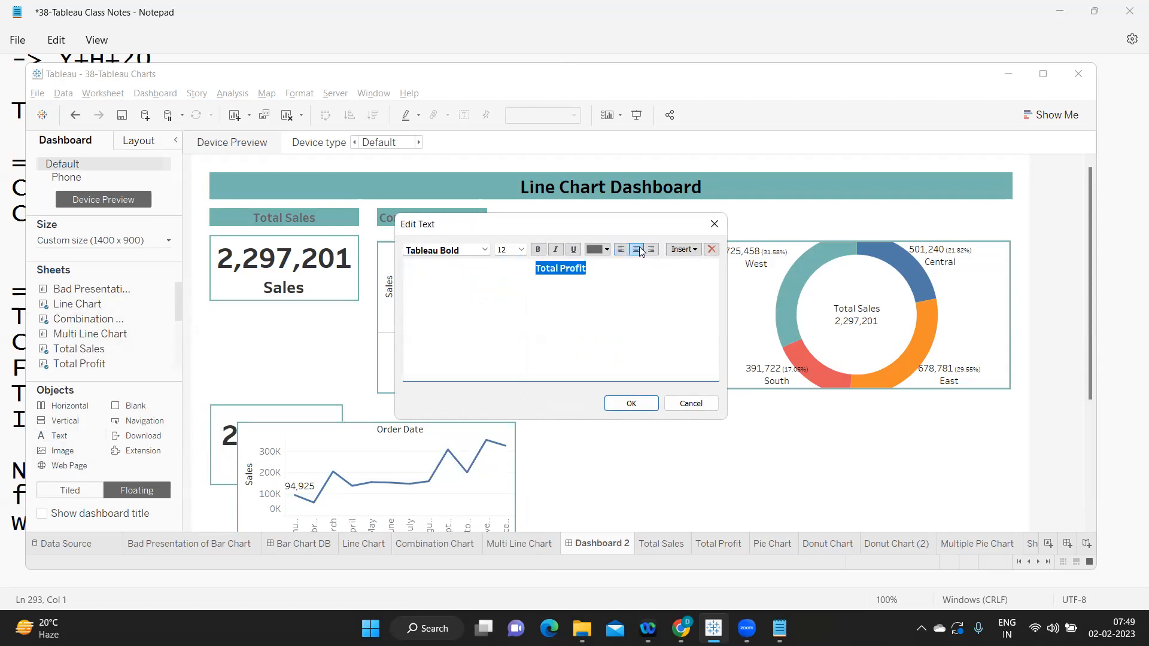
click(631, 403)
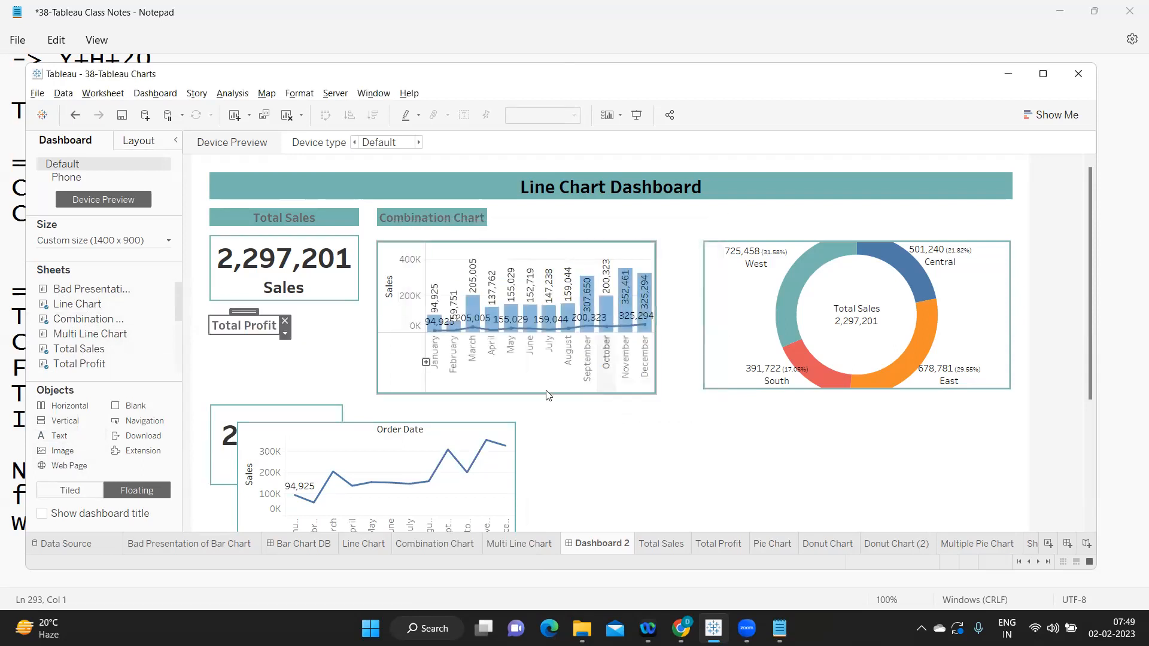
Step: Set the Total Profit heading's width to 250 to match the Total Sales heading
click(139, 142)
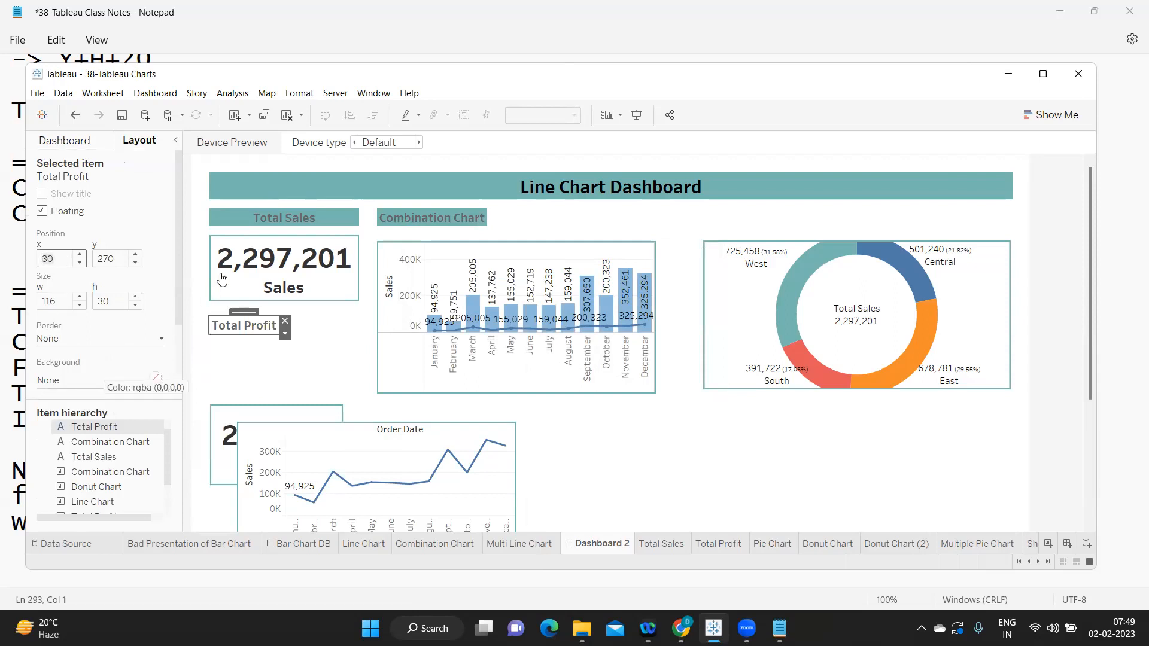
click(263, 214)
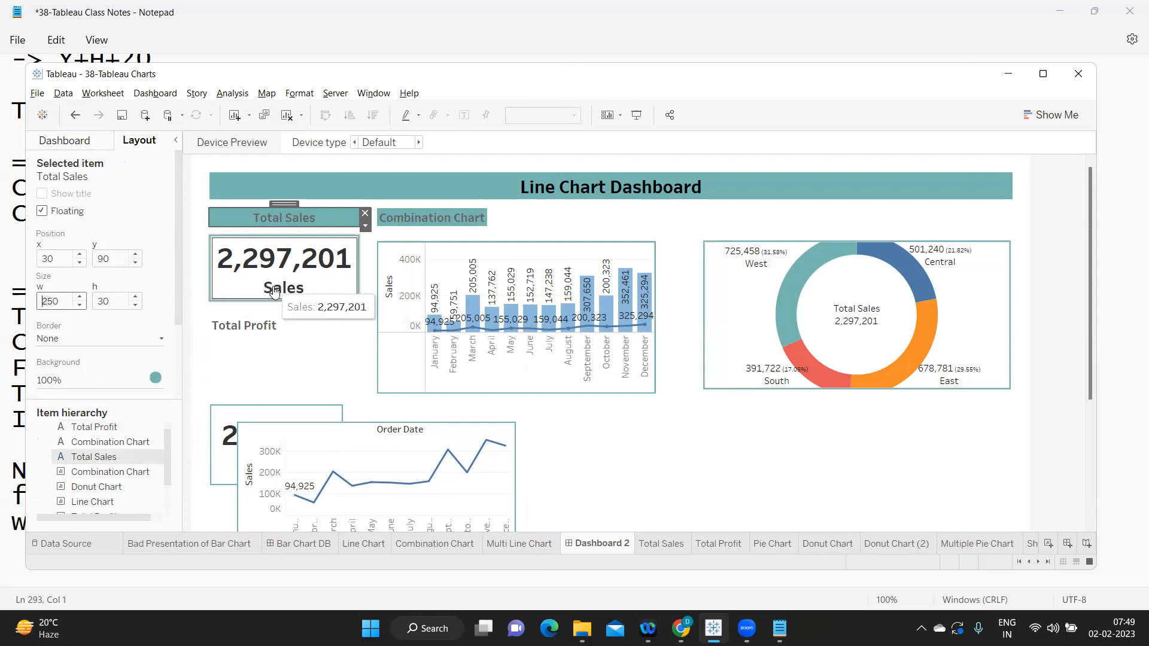
click(321, 291)
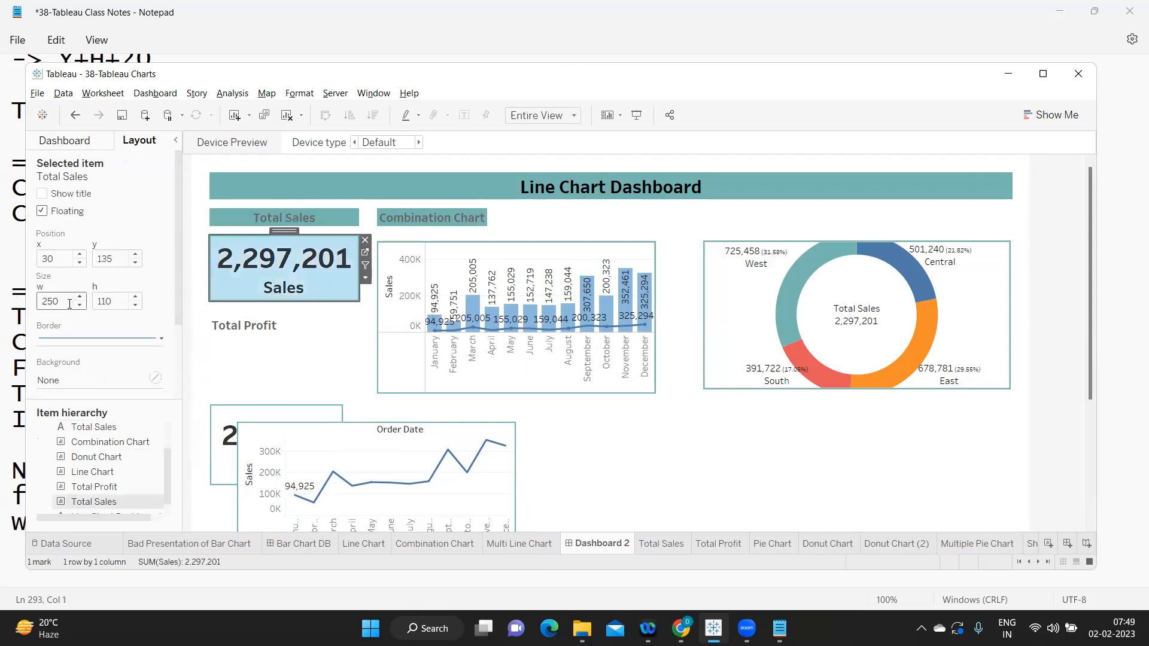
click(242, 325)
drag(61, 300, 15, 304)
text(25)
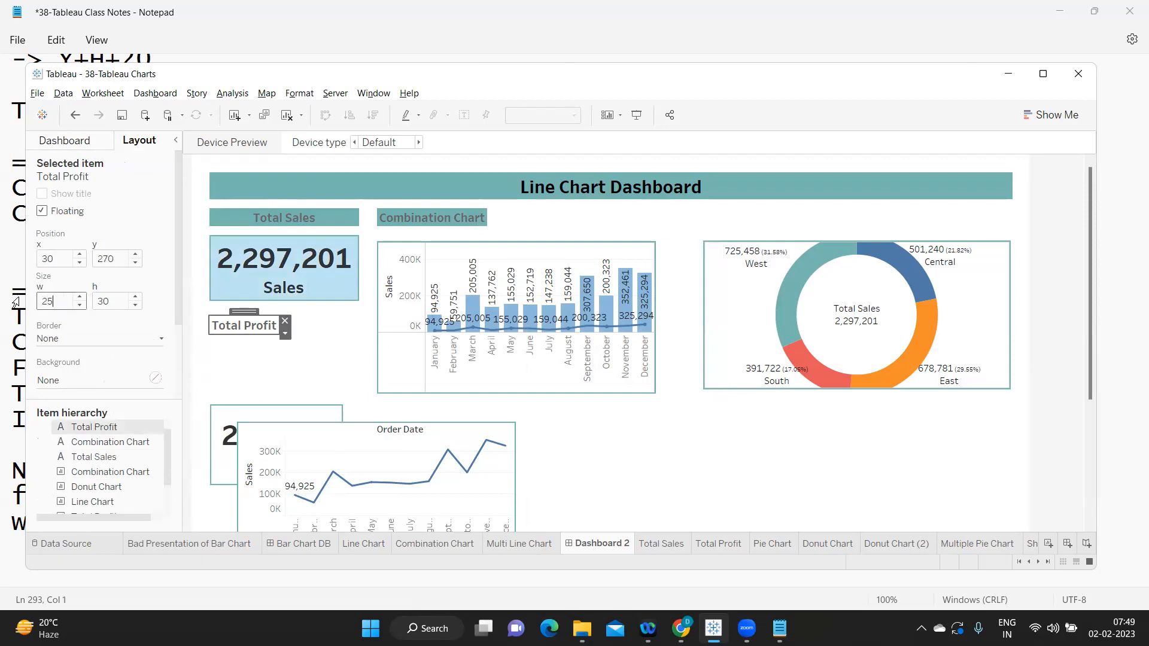
text(0)
key(Return)
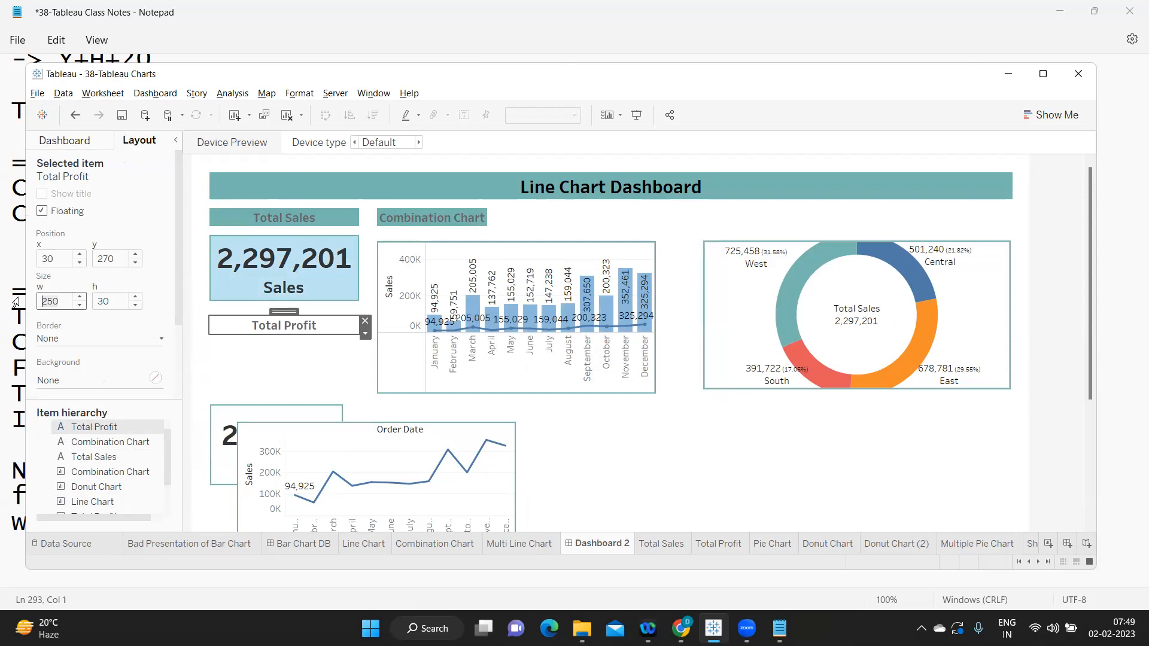
Step: Fill the Total Profit heading's background with the same teal as the other headings
click(109, 383)
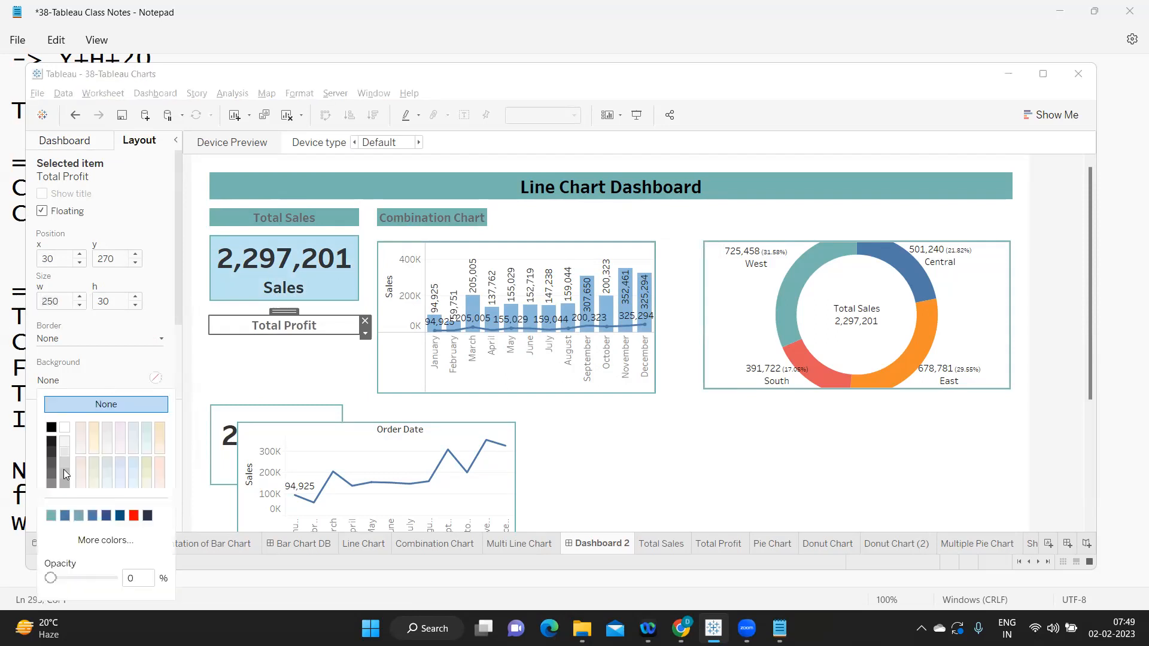
click(50, 516)
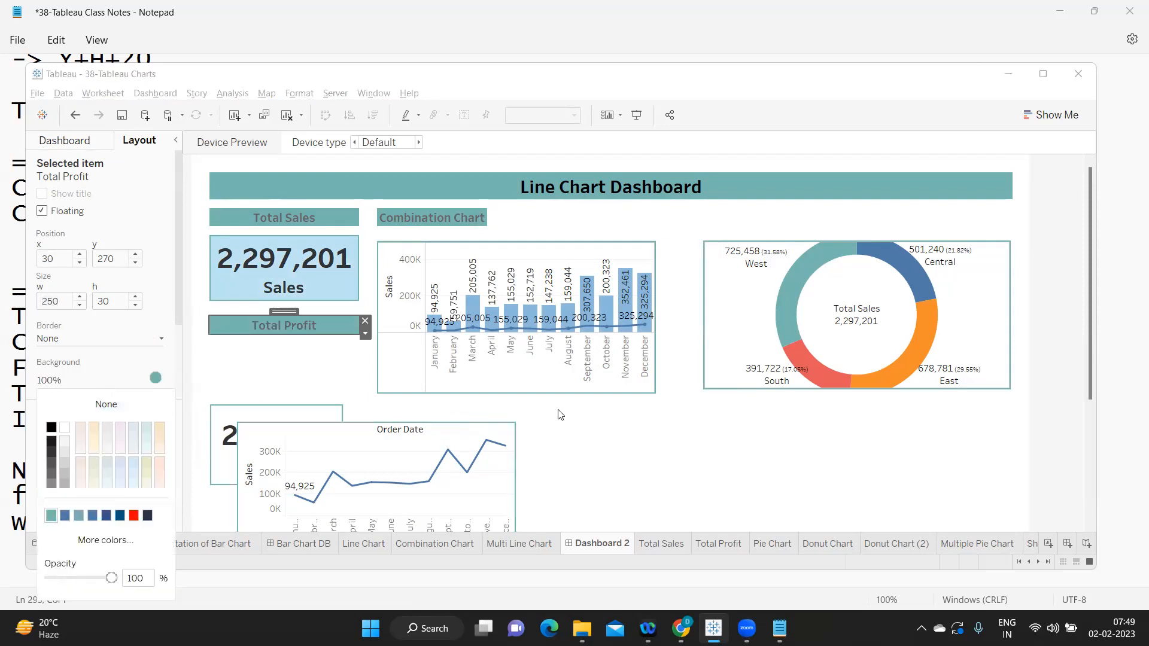
click(527, 418)
Step: Check the sales value tile's Y position and height, and set the Total Profit heading's Y position to 260
click(350, 287)
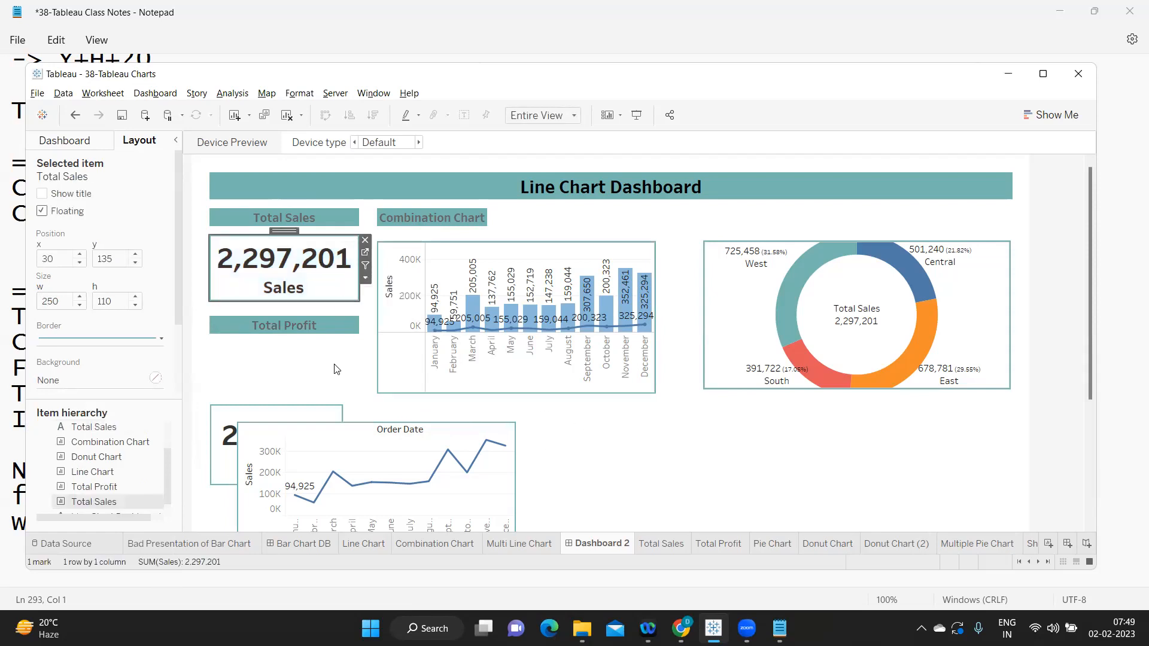
click(267, 275)
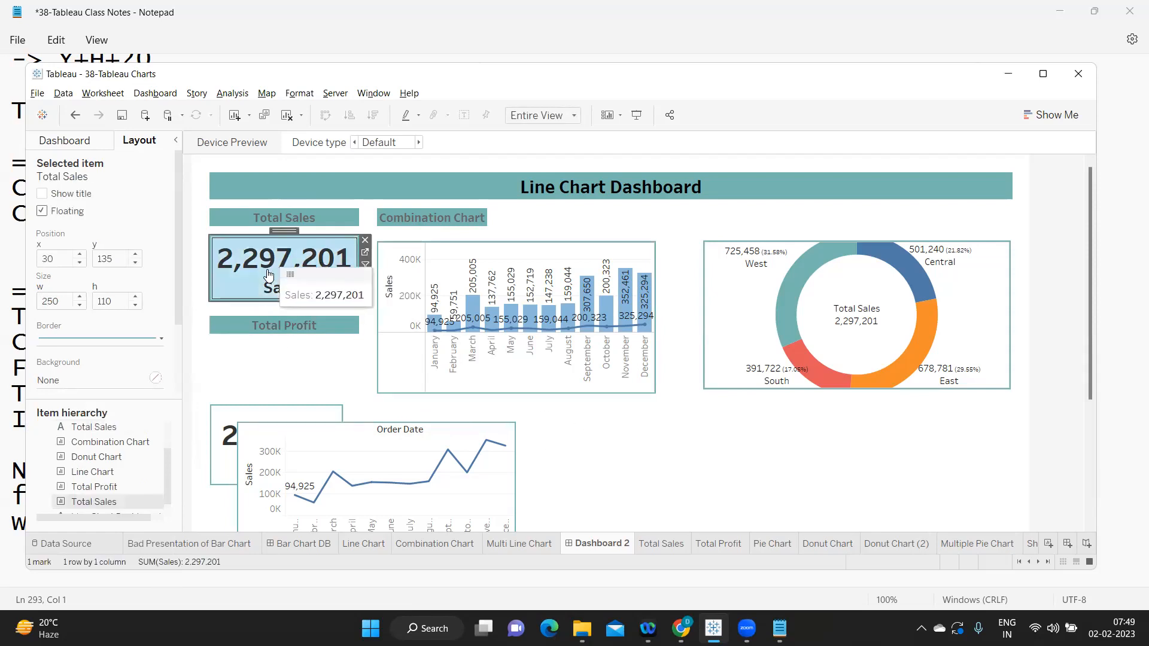
click(114, 259)
click(115, 302)
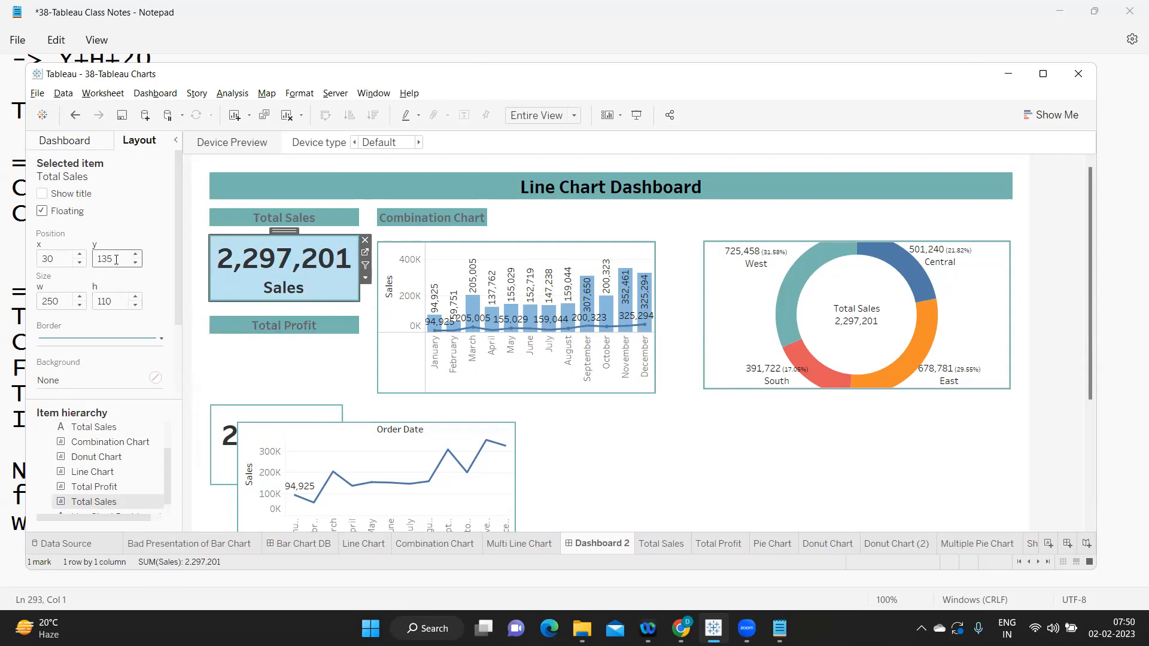
click(241, 326)
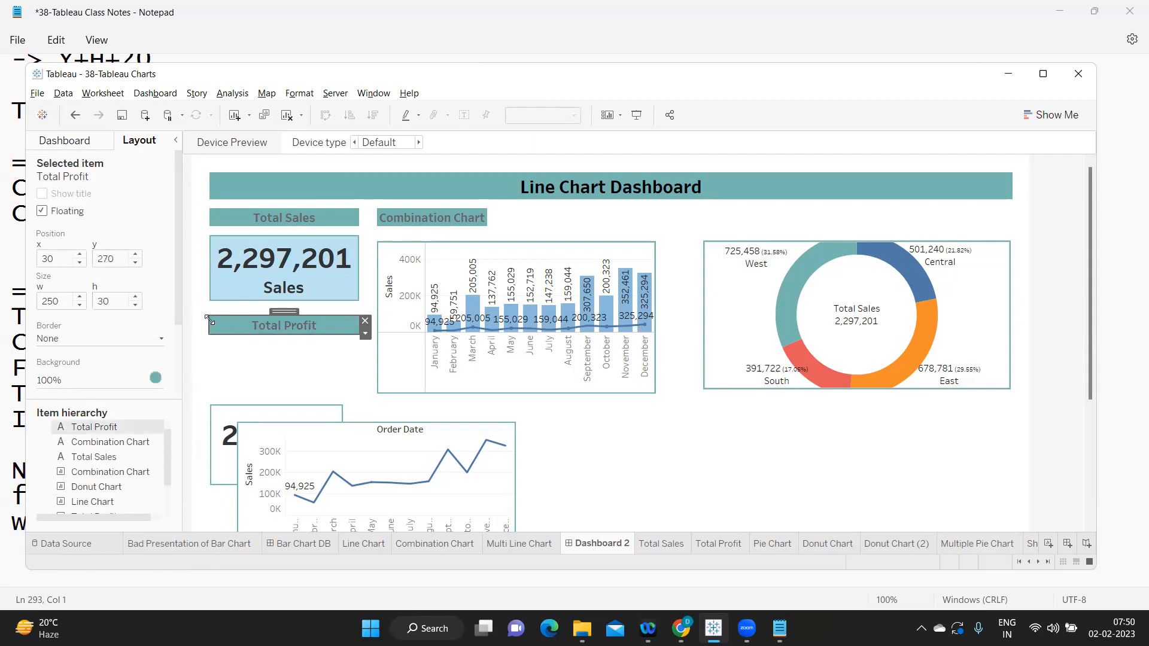
click(104, 258)
key(Delete)
key(Delete)
key(Return)
click(620, 441)
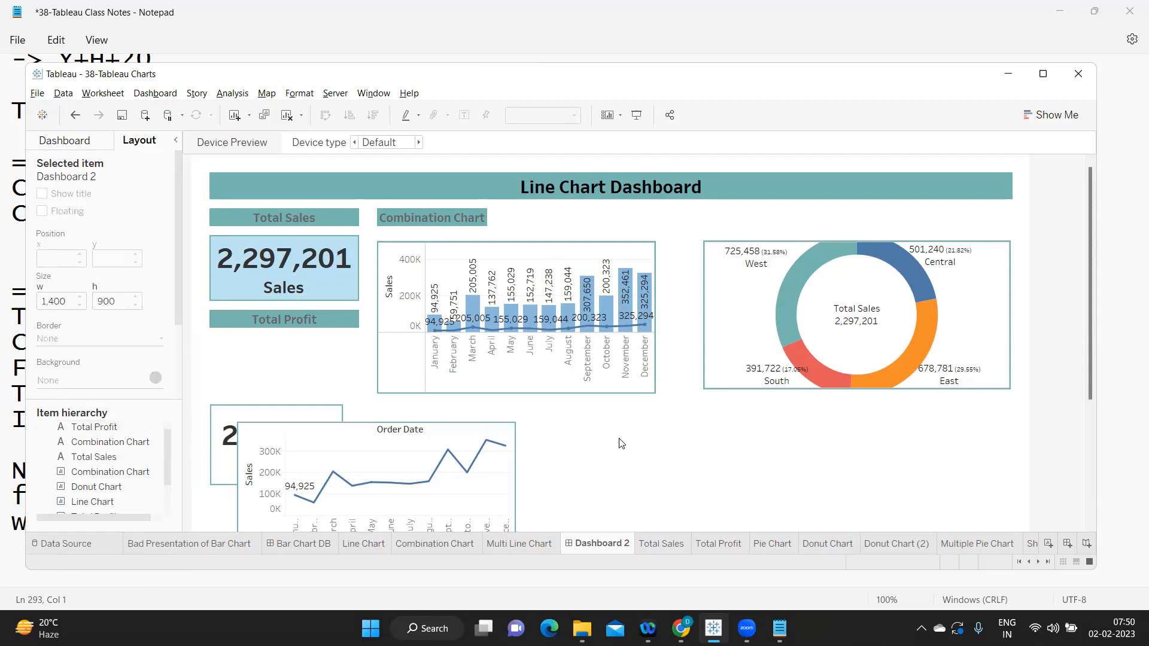
Step: Compare the profit value tile's layout with the sales value tile's and set the profit tile's X position to 30
click(270, 261)
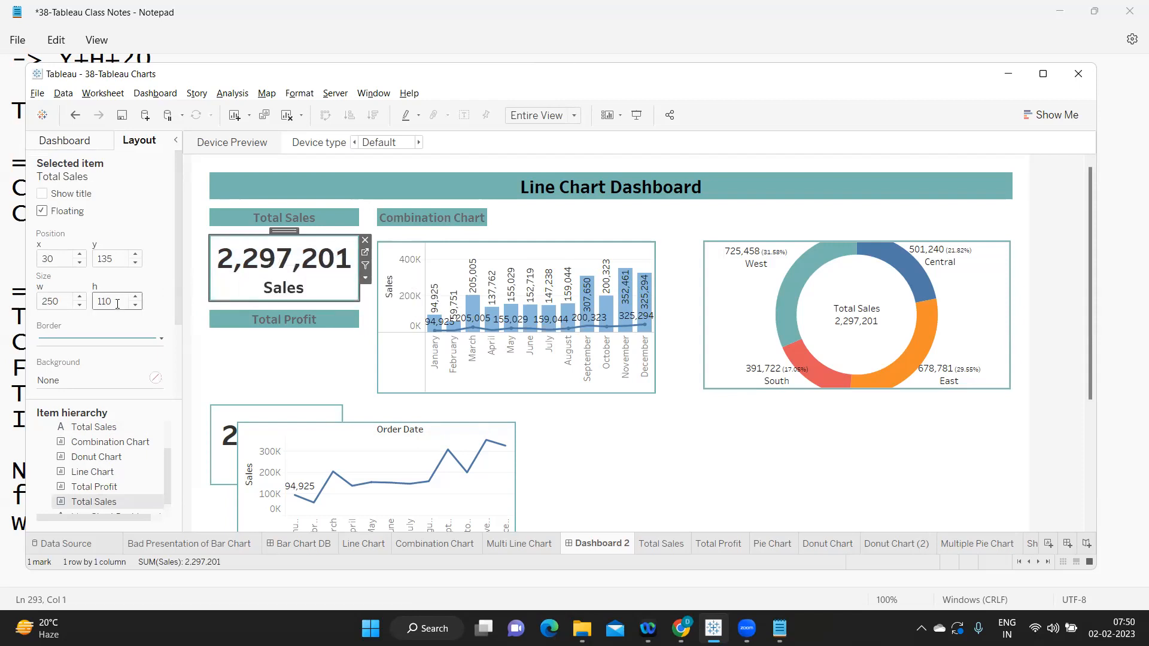
click(265, 414)
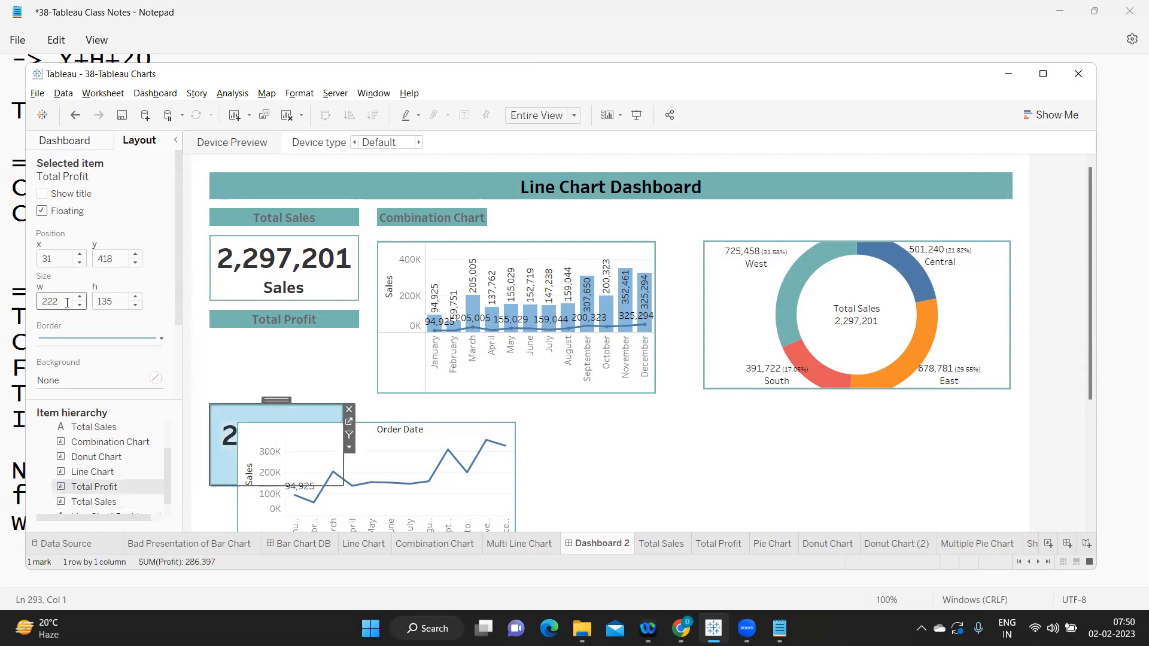
click(255, 271)
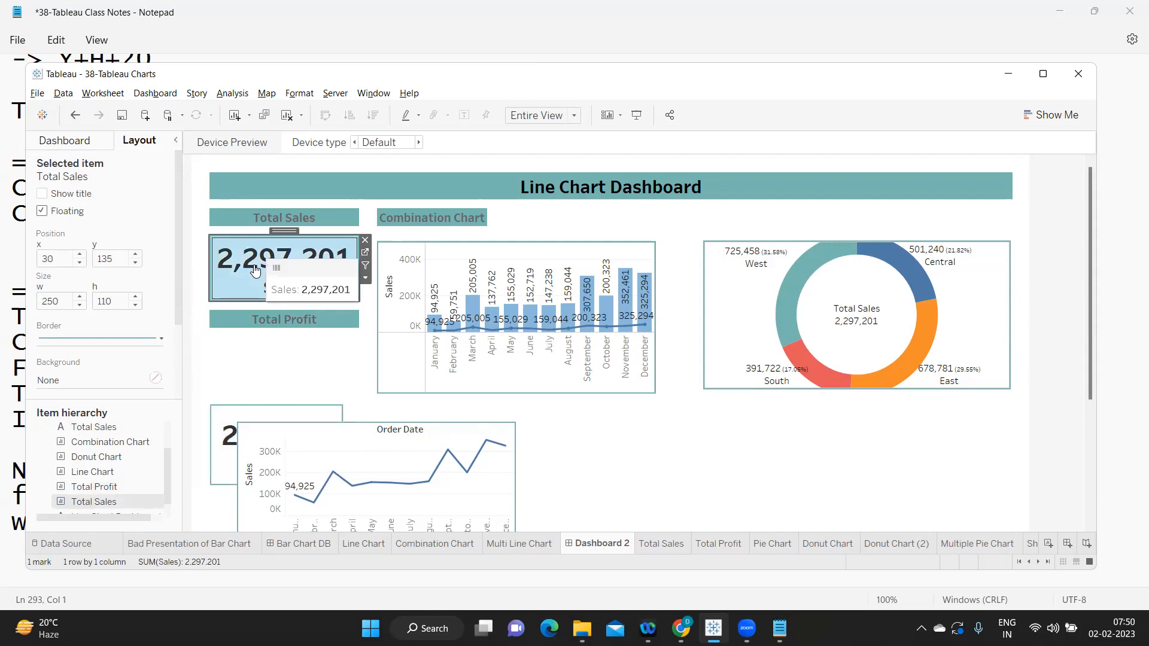
click(240, 417)
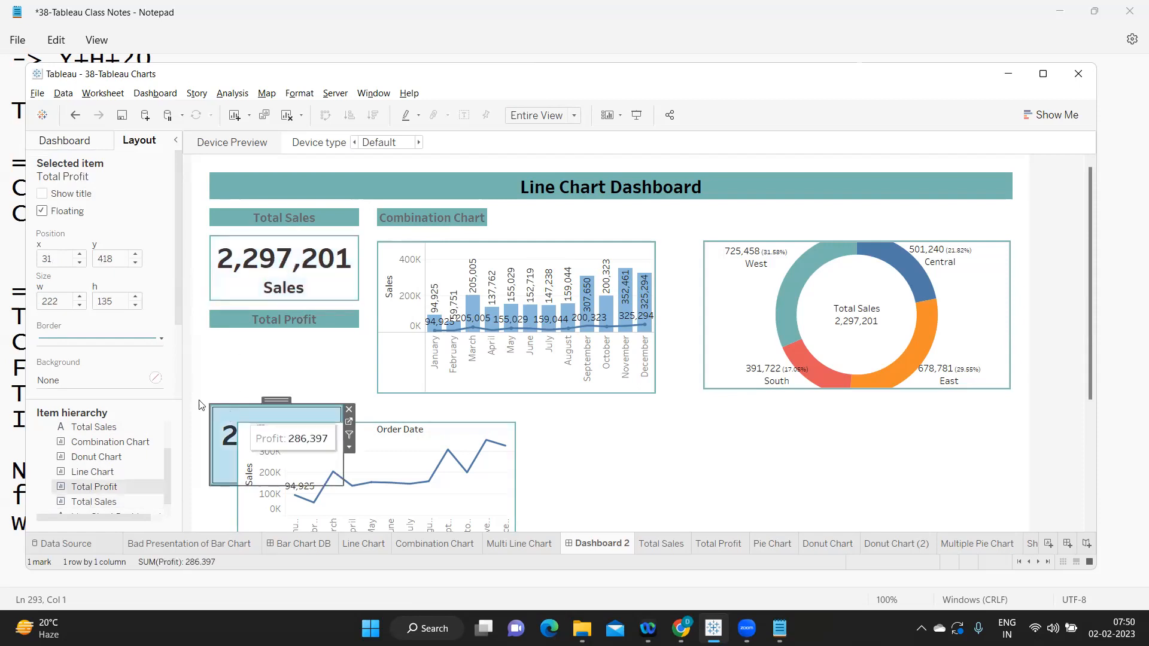
click(80, 263)
Step: Check the Total Profit heading's Y position and height, and set the profit value tile's Y position to 305
click(242, 316)
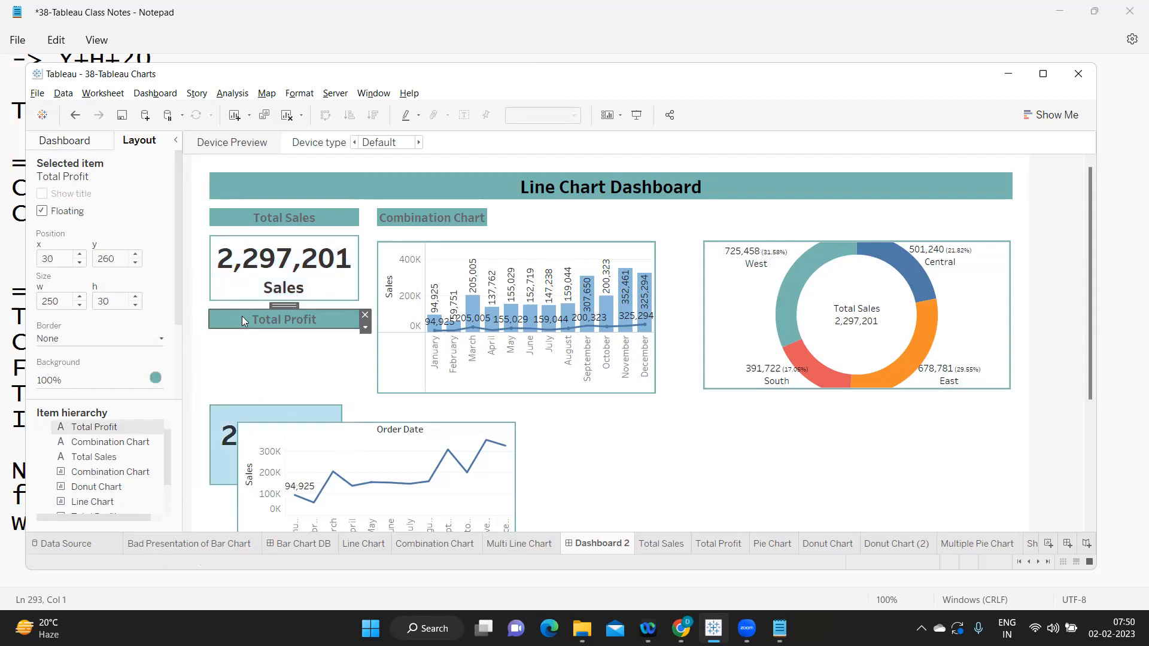
click(110, 305)
click(227, 424)
text(305)
key(Return)
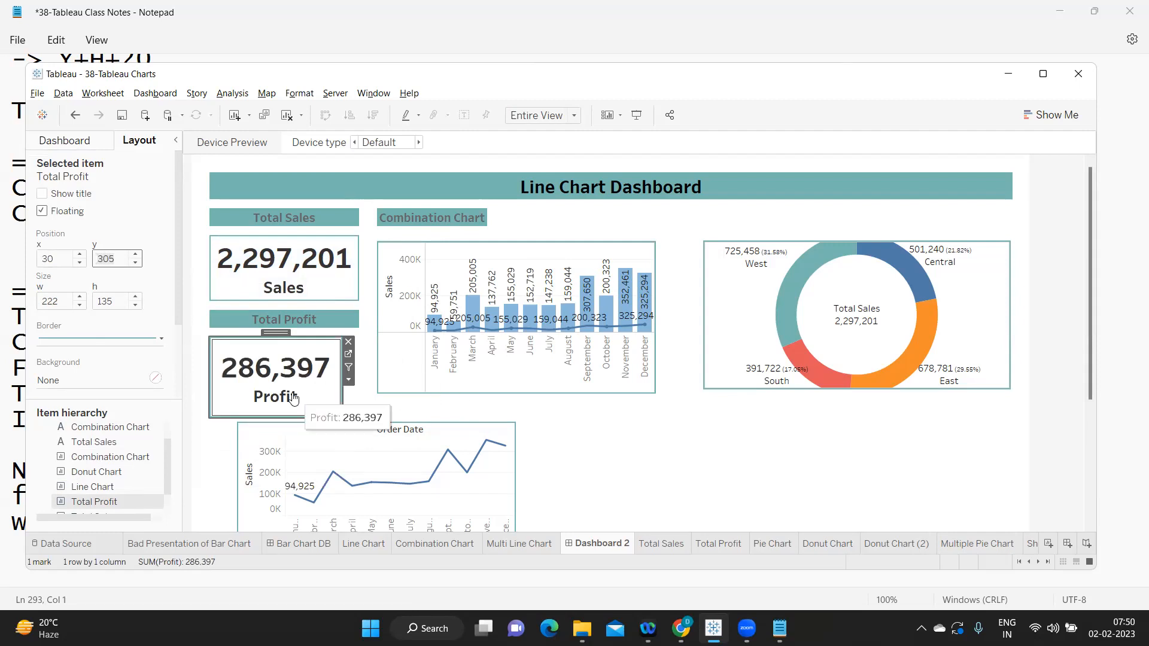
Step: Set the profit value tile's width to 250 and height to 110 to match the sales value tile
click(282, 270)
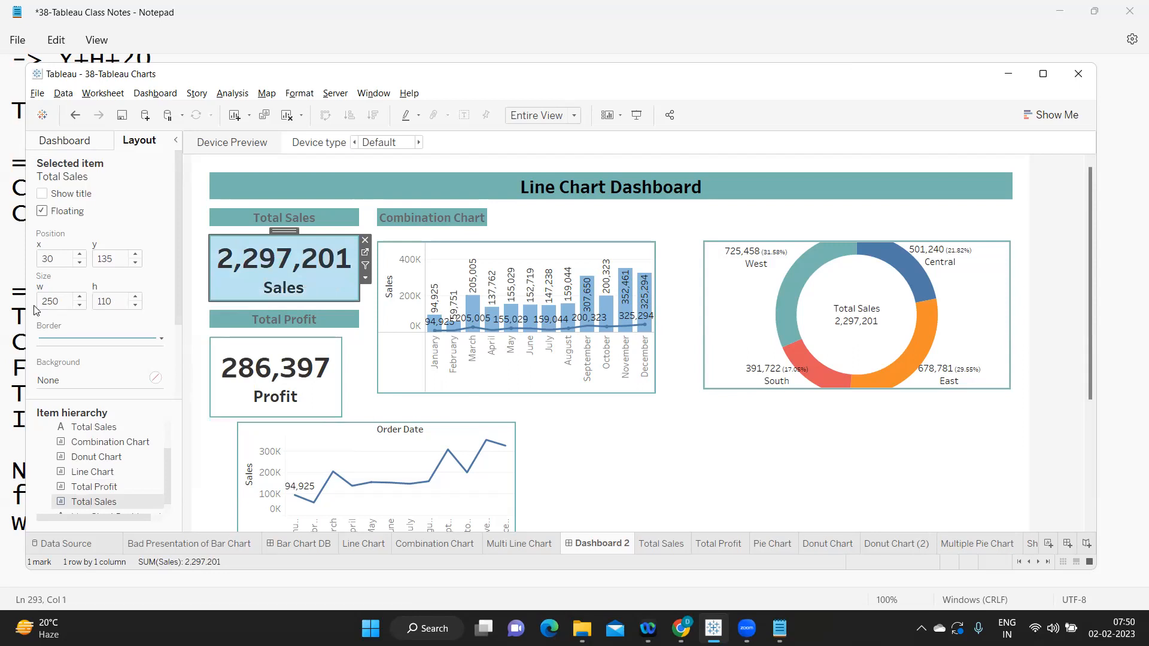
click(270, 365)
click(53, 302)
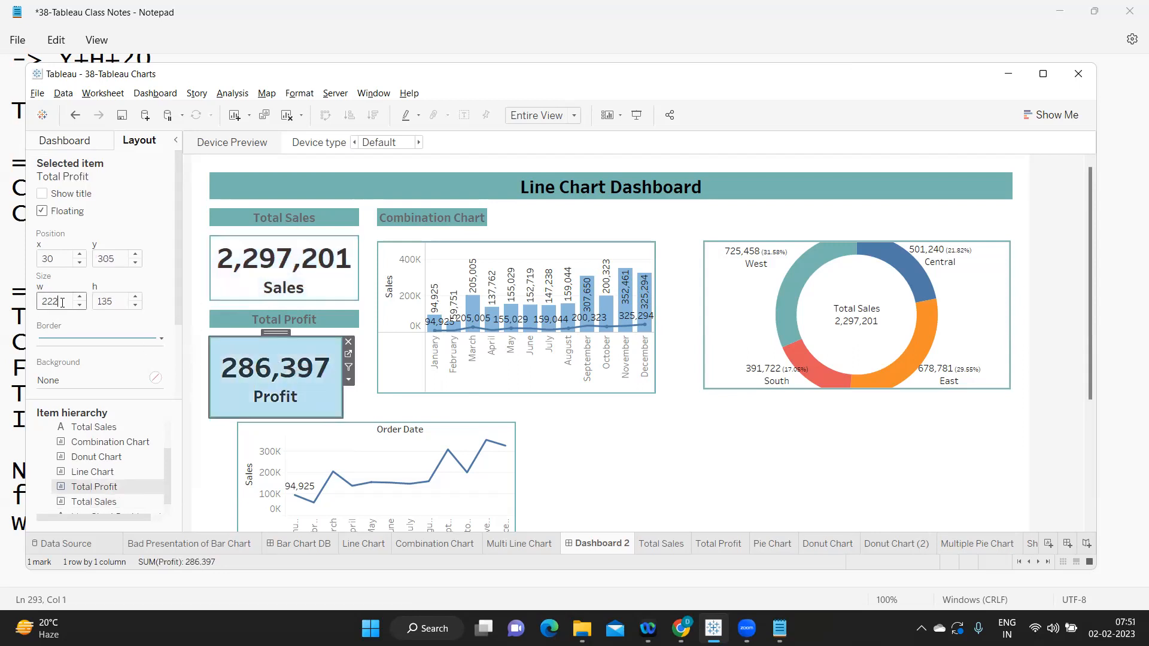
text(250)
key(shift+Home)
key(Return)
click(97, 302)
text(110)
key(shift+Home)
key(Return)
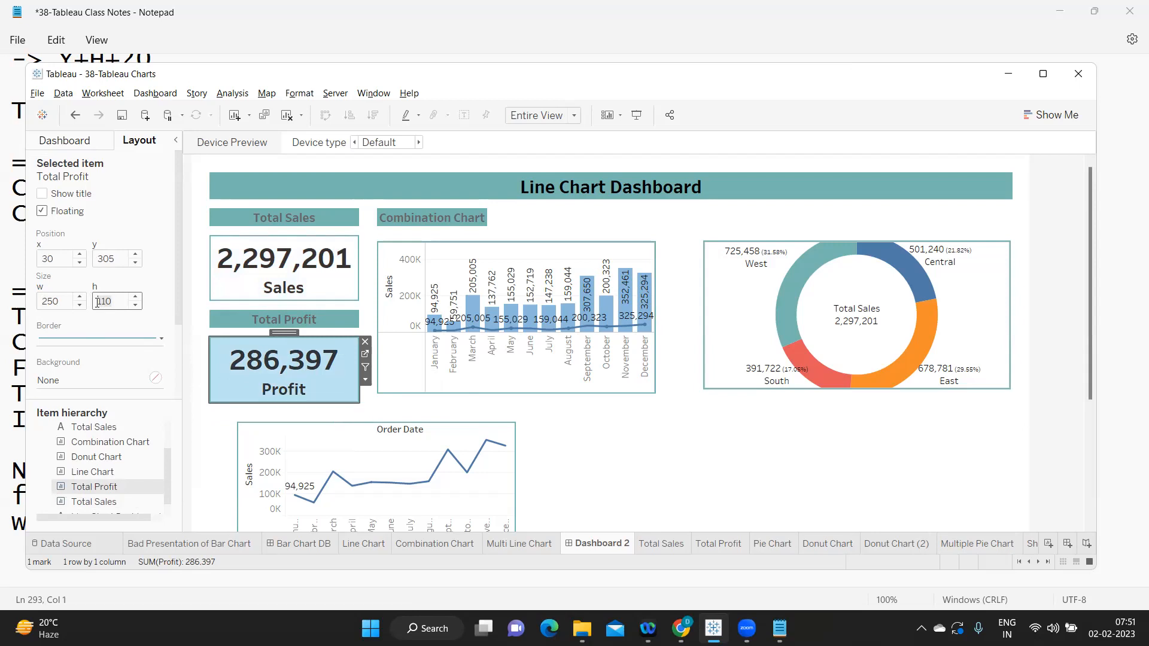
click(613, 426)
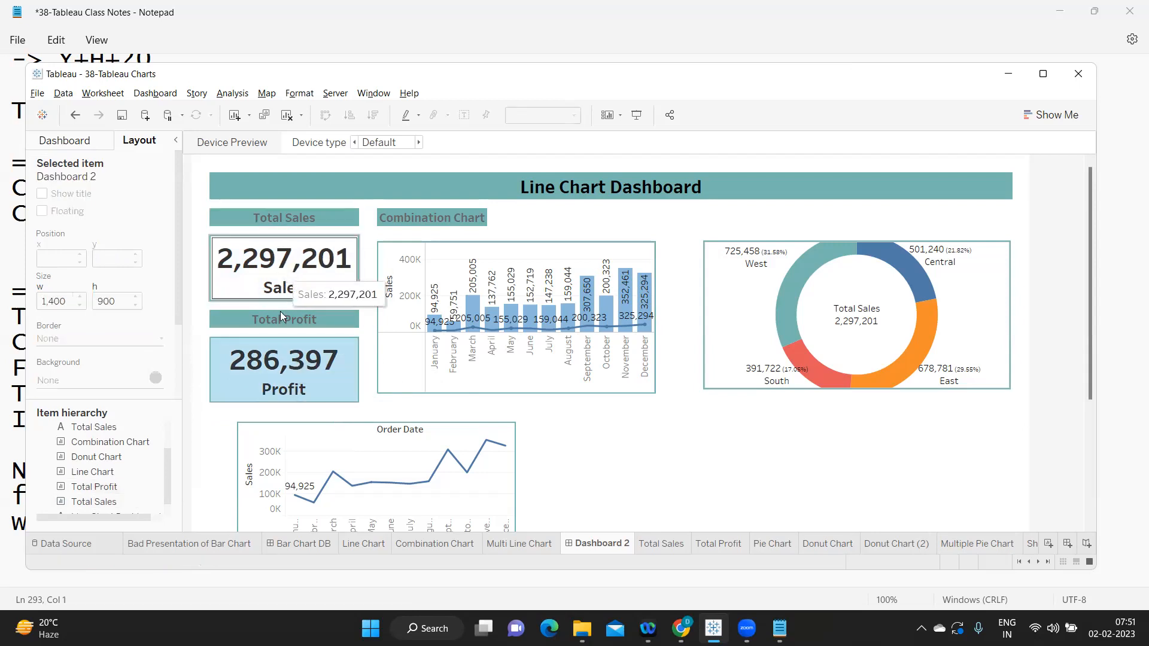
click(281, 377)
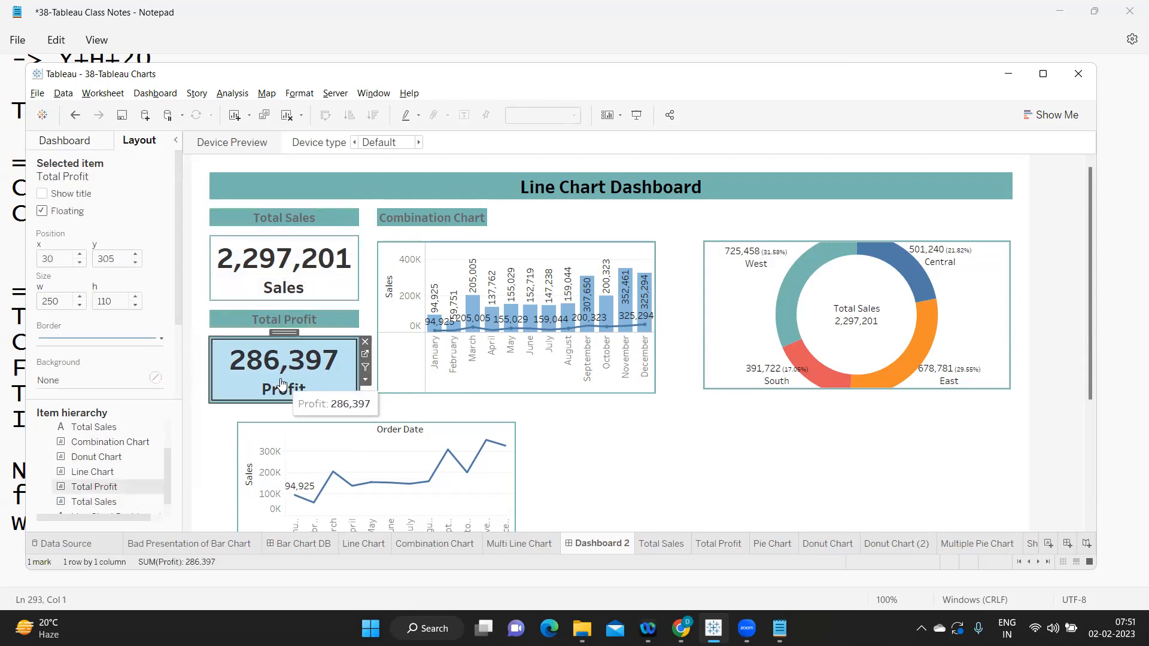
click(669, 510)
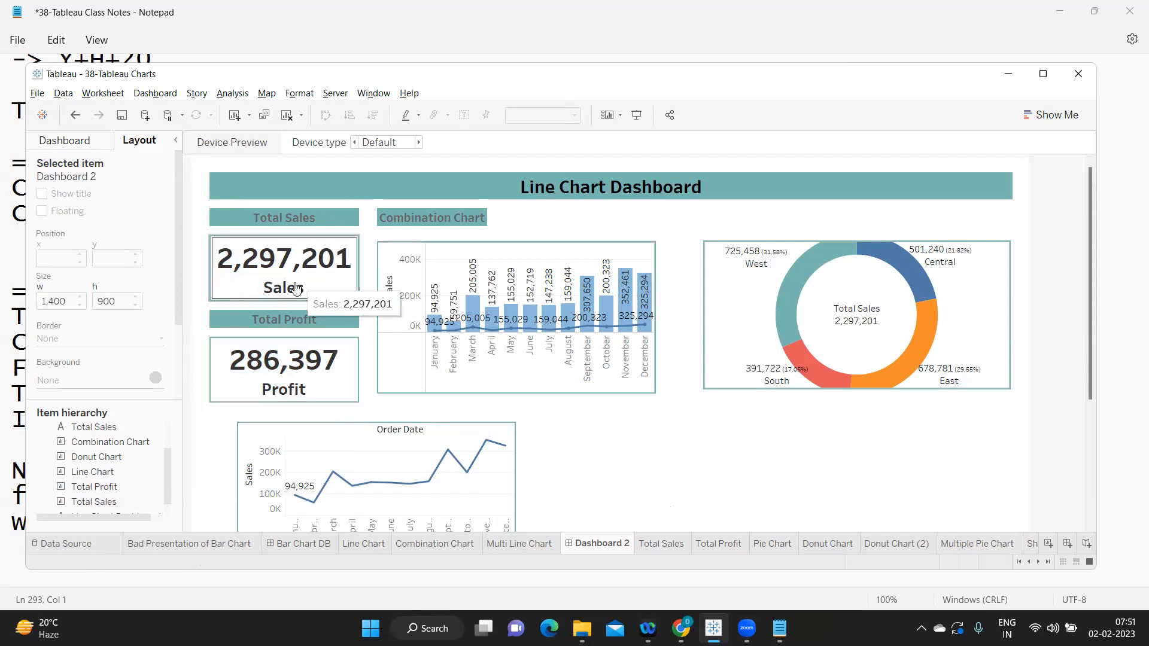
Step: Set the combination chart's Y position to 135 and extend its lower edge level with the profit tile, about 278 high
click(473, 258)
drag(515, 235, 510, 231)
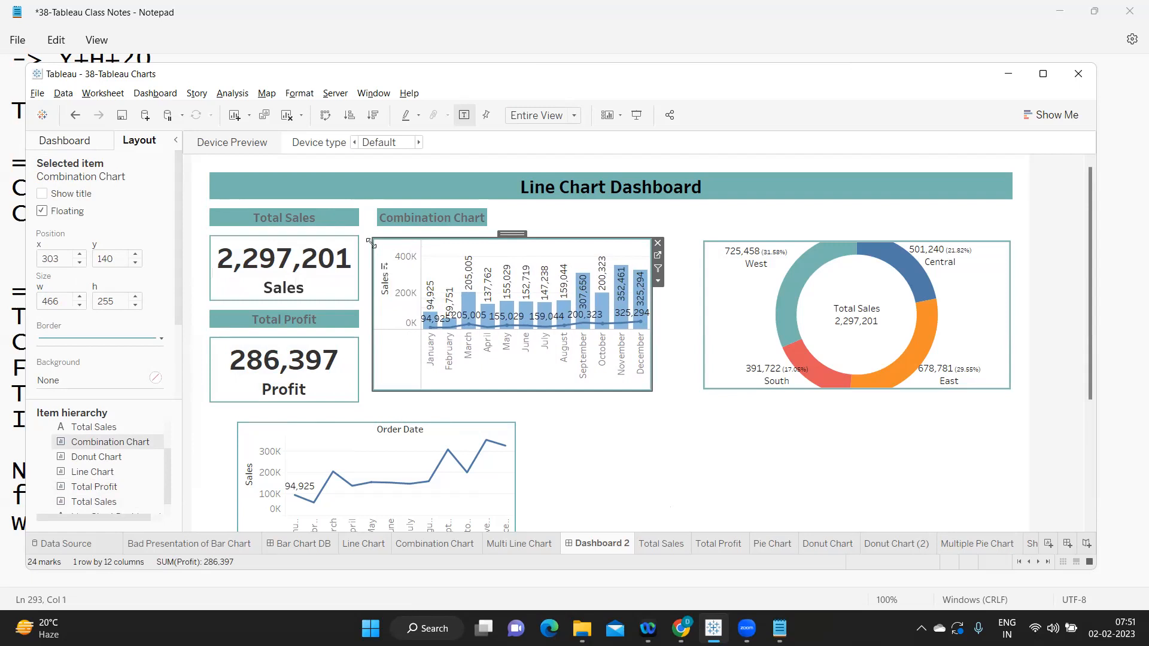
click(287, 272)
double_click(119, 259)
click(429, 250)
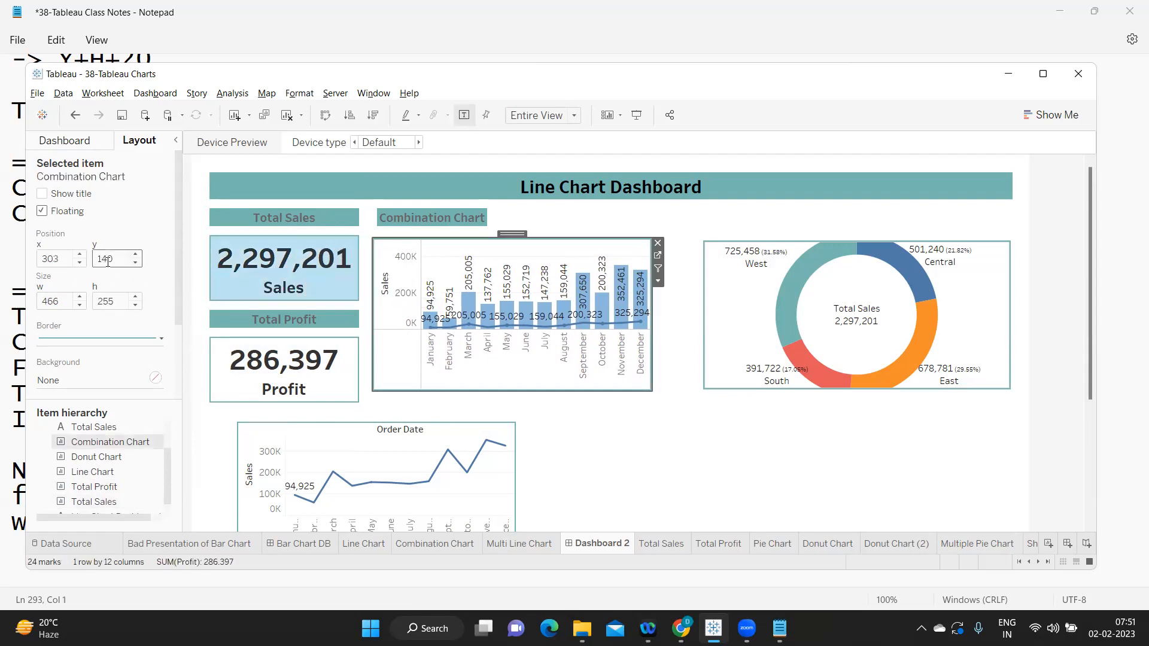
double_click(100, 259)
text(135)
key(Return)
drag(589, 388, 590, 401)
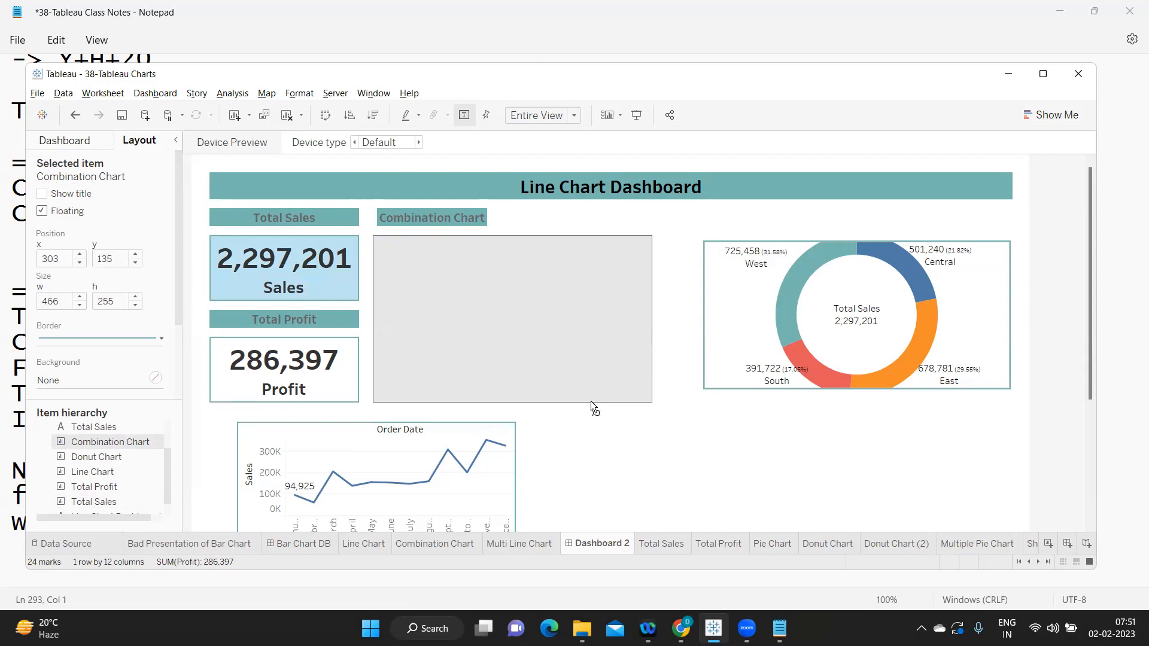
click(653, 465)
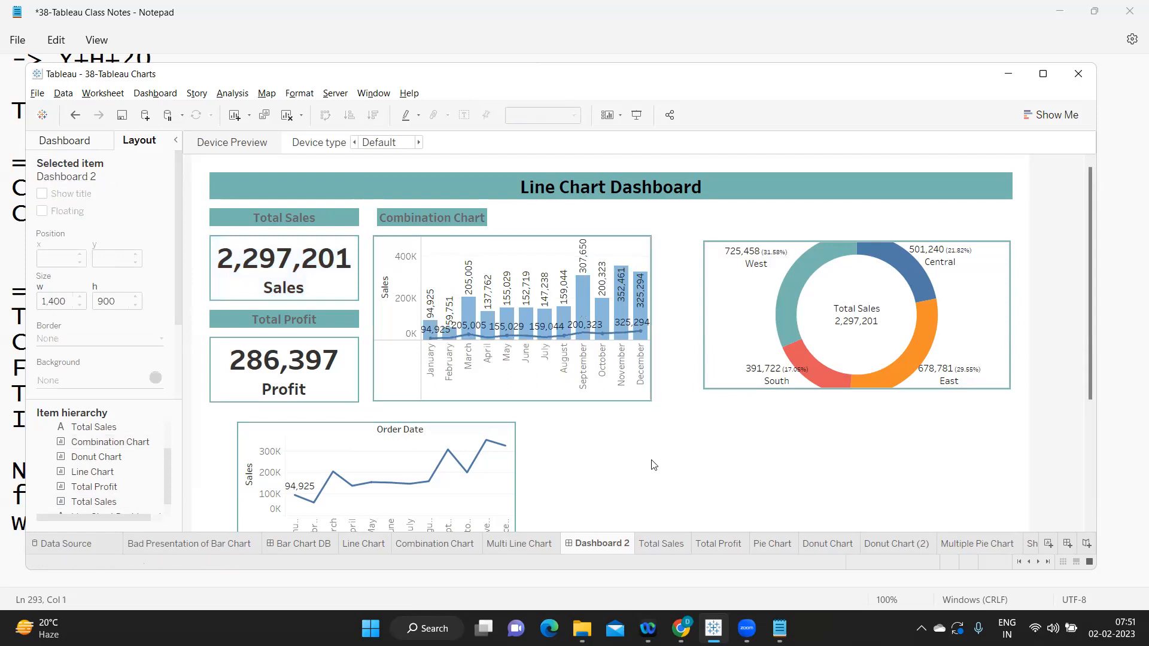
Step: Compare the X position and width of the Total Sales and Combination Chart headings, and set the Combination Chart heading's X position to 300
click(351, 220)
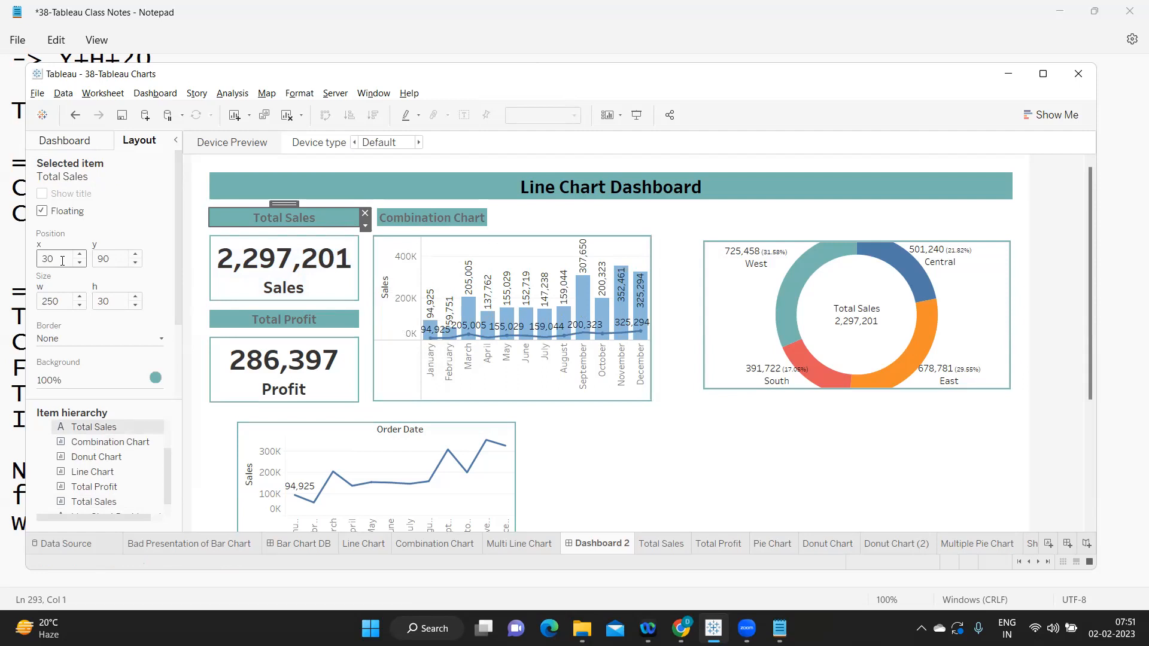
click(382, 217)
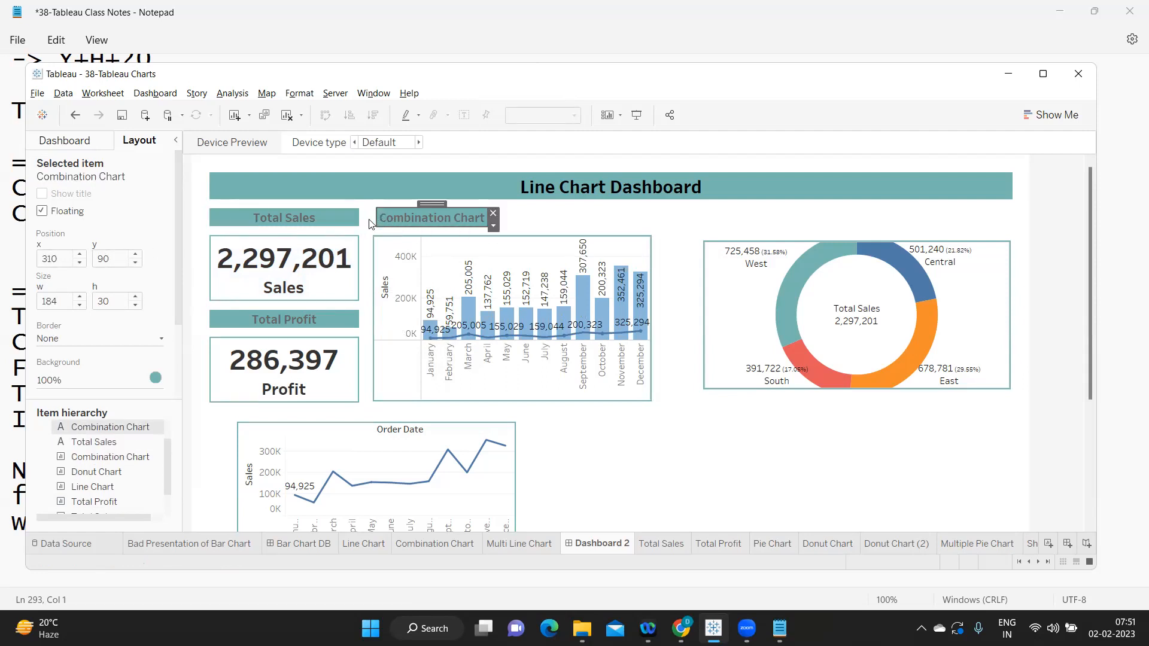
click(249, 218)
click(57, 259)
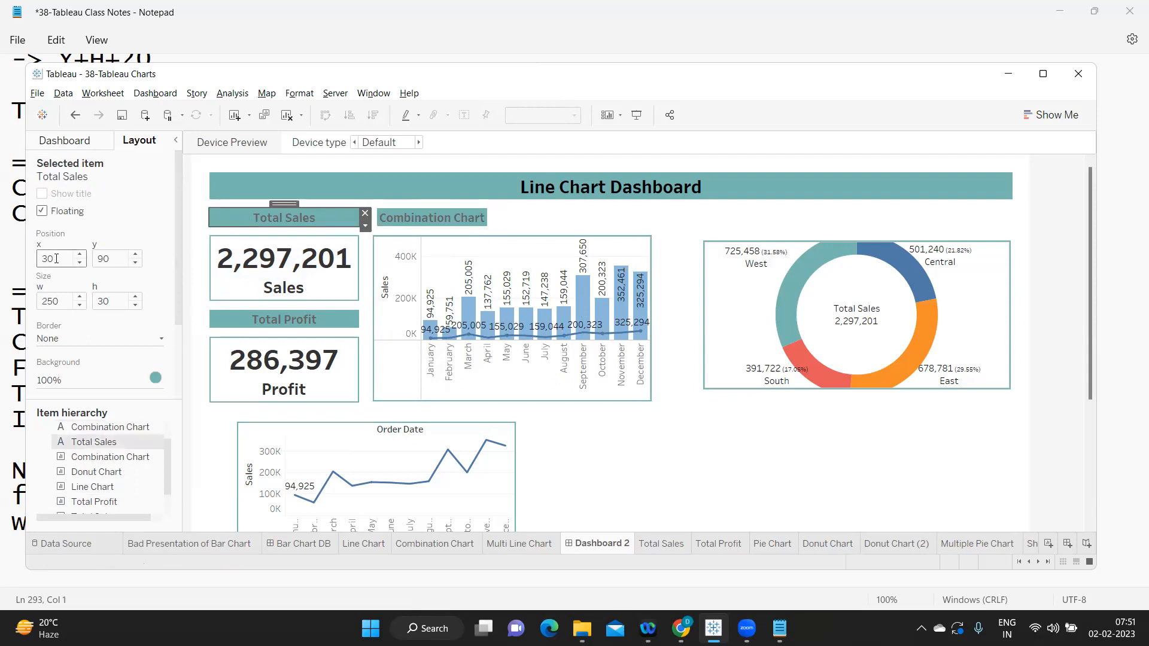
click(54, 302)
click(409, 219)
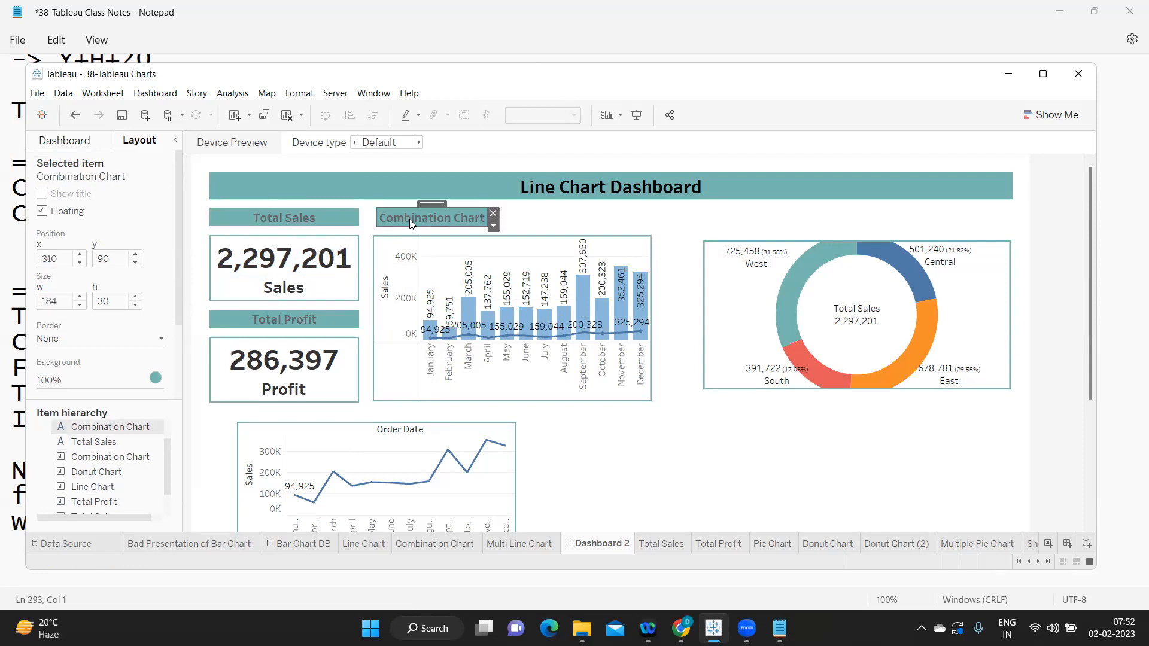
click(322, 220)
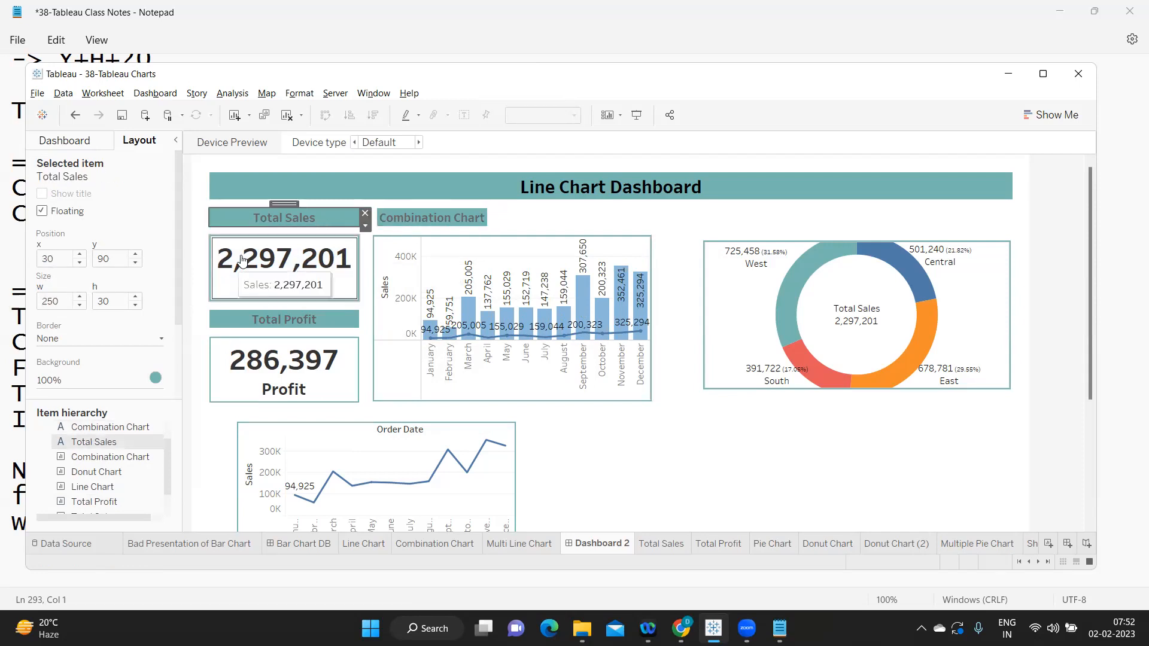
click(415, 214)
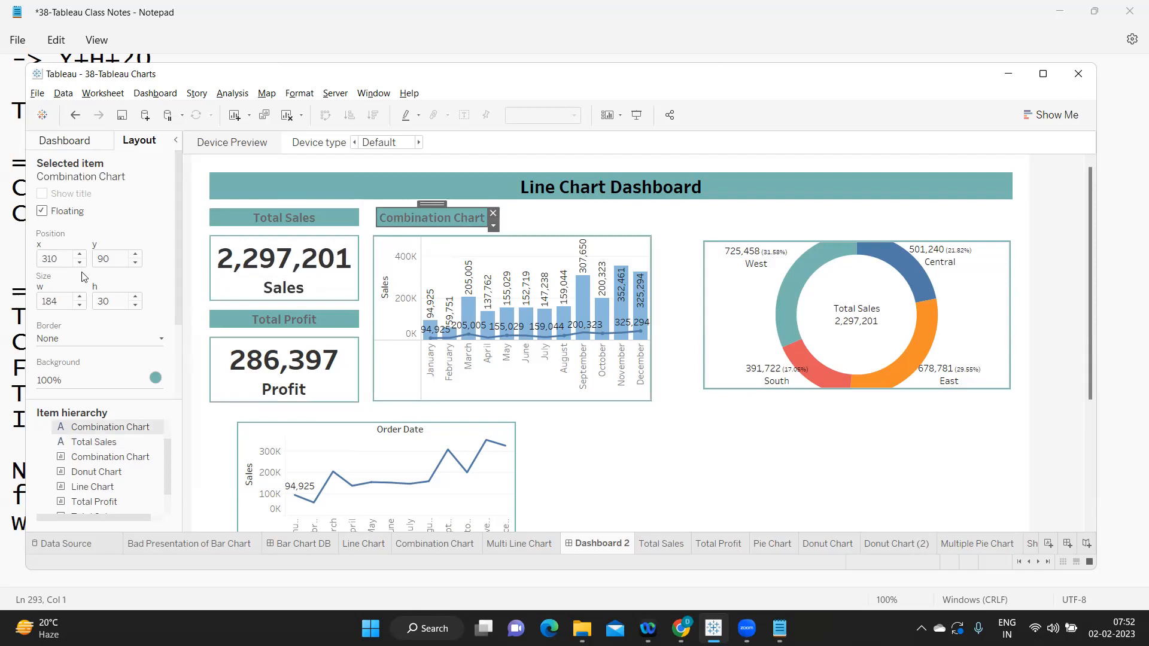
drag(63, 259, 28, 262)
text(3)
key(Return)
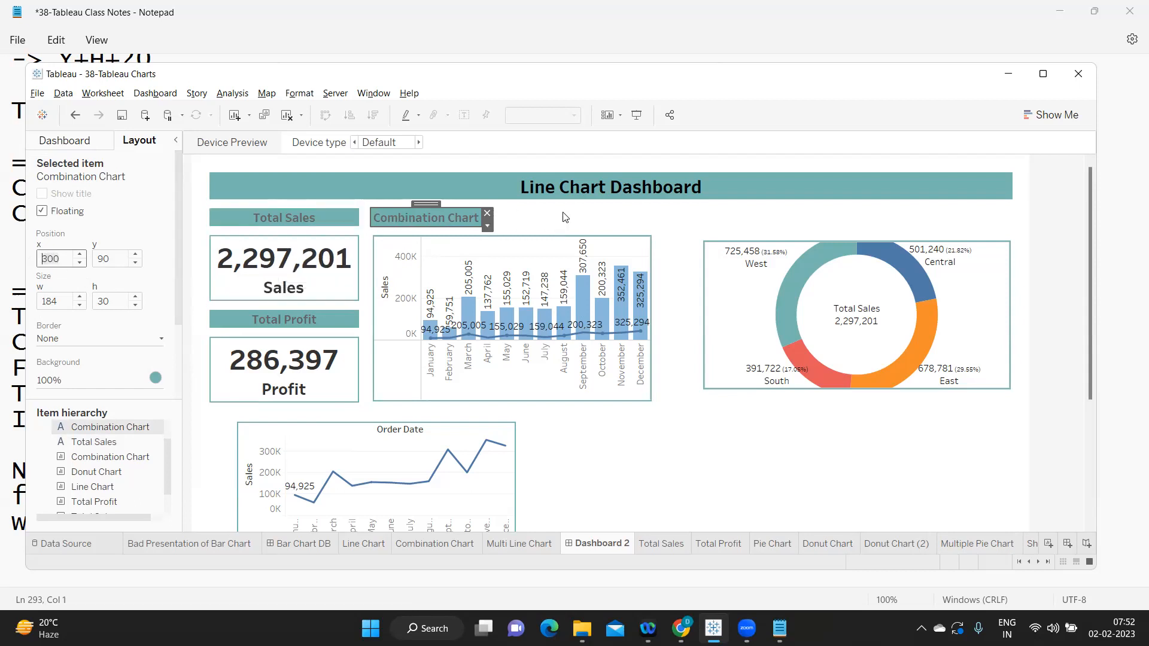
click(575, 446)
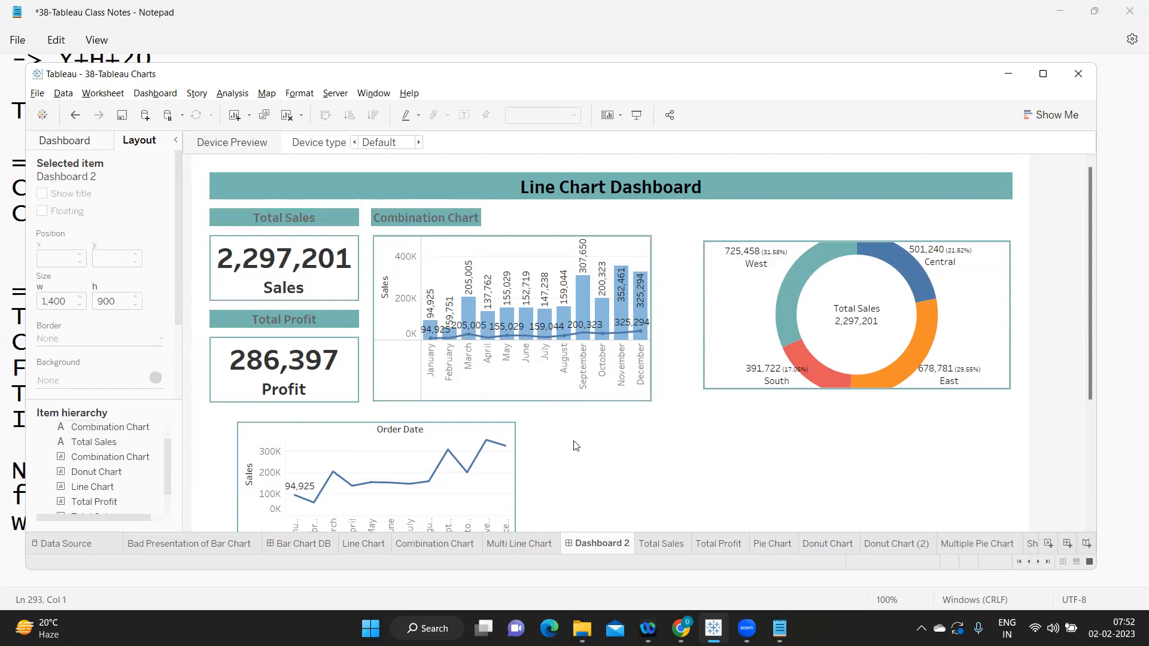
Step: Align the combination chart with its heading by setting the chart's X position to 300
click(395, 257)
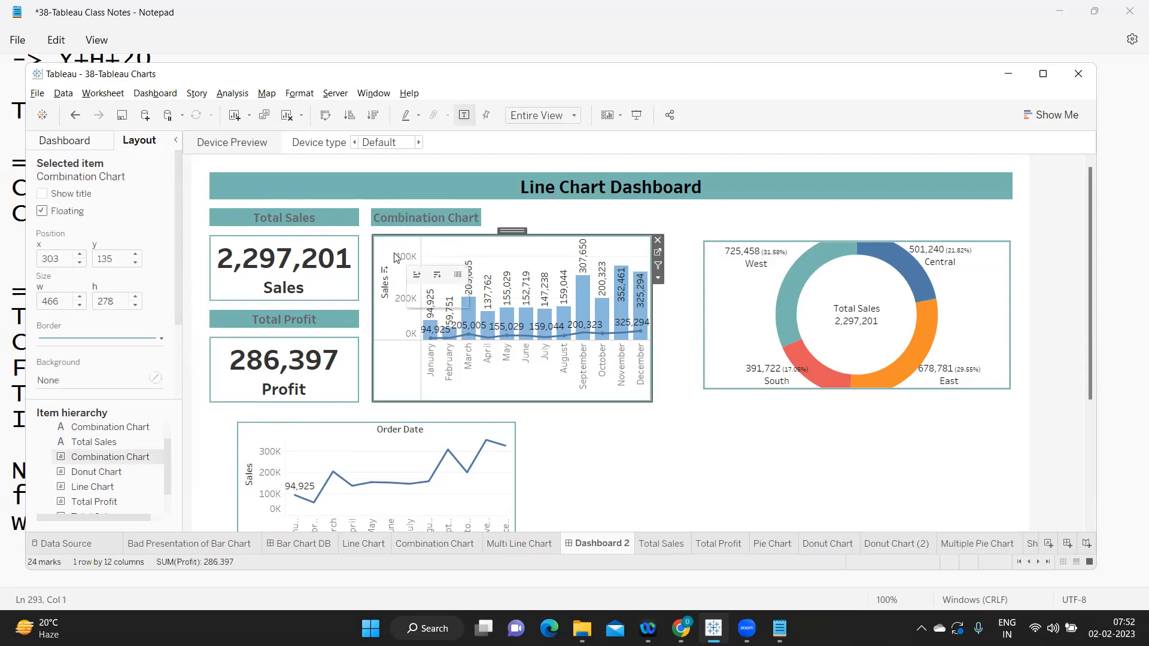
double_click(80, 262)
click(79, 262)
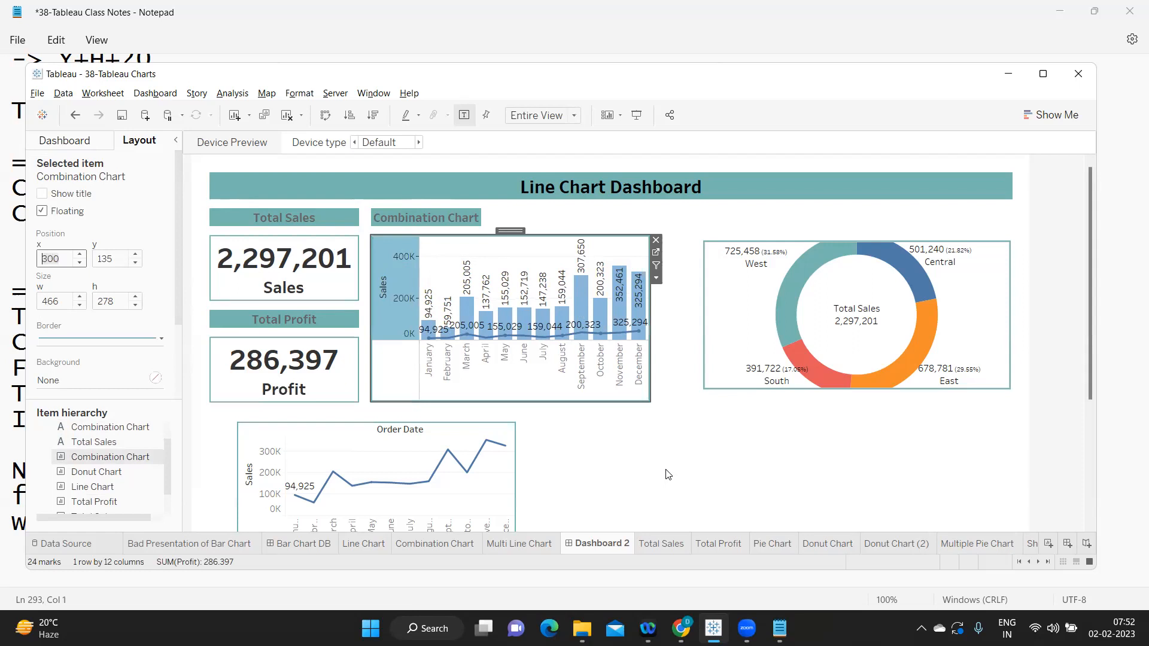
click(663, 449)
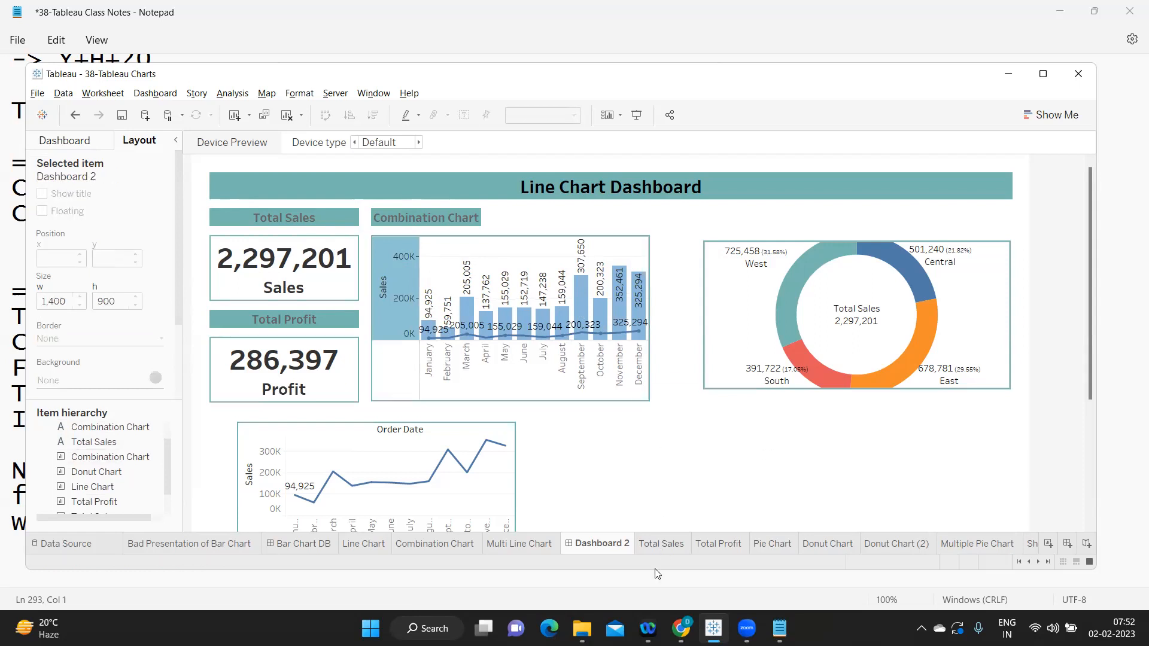
Step: Try widening the combination chart to 475 and to 500
click(536, 255)
double_click(60, 300)
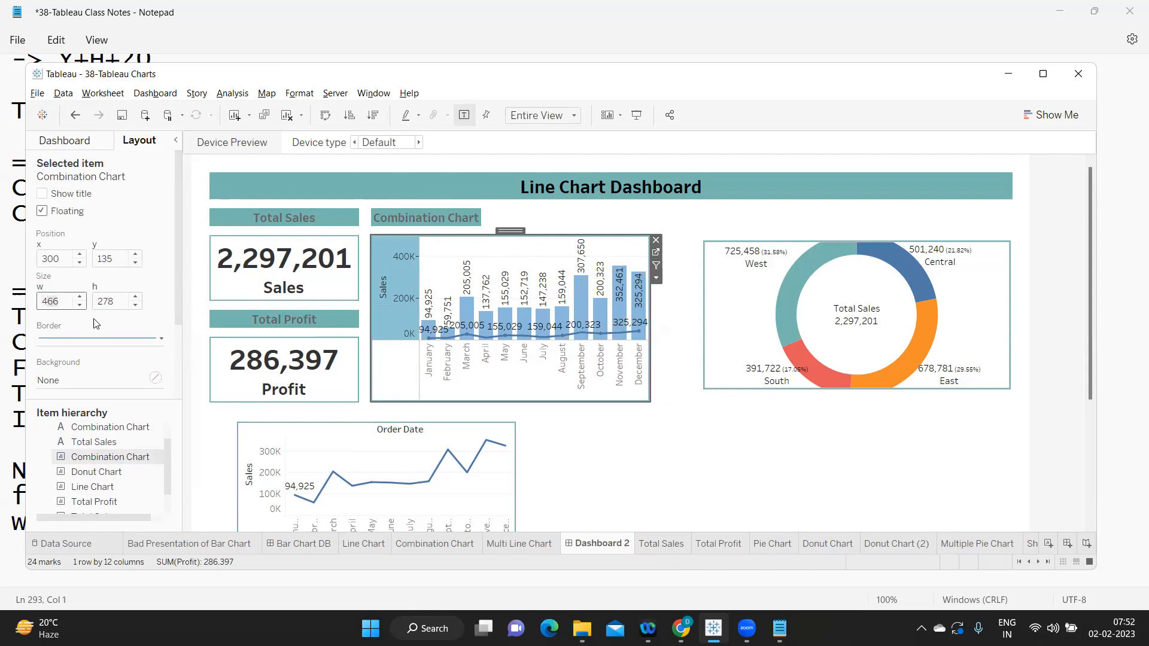
text(75)
key(Return)
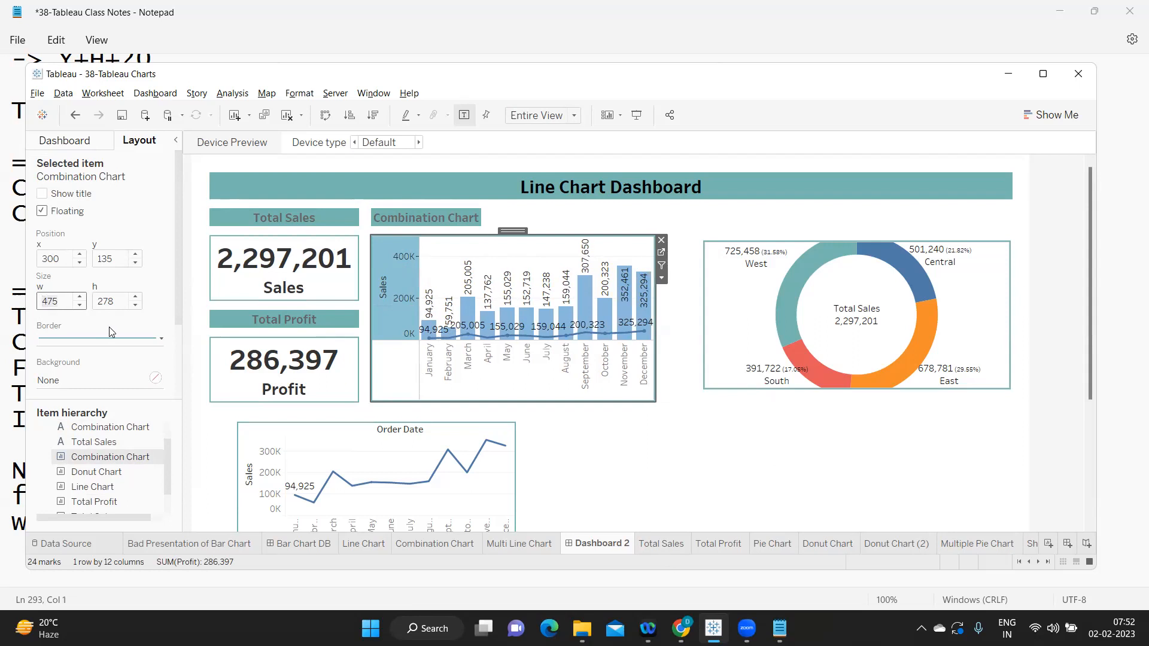
text(500)
key(Return)
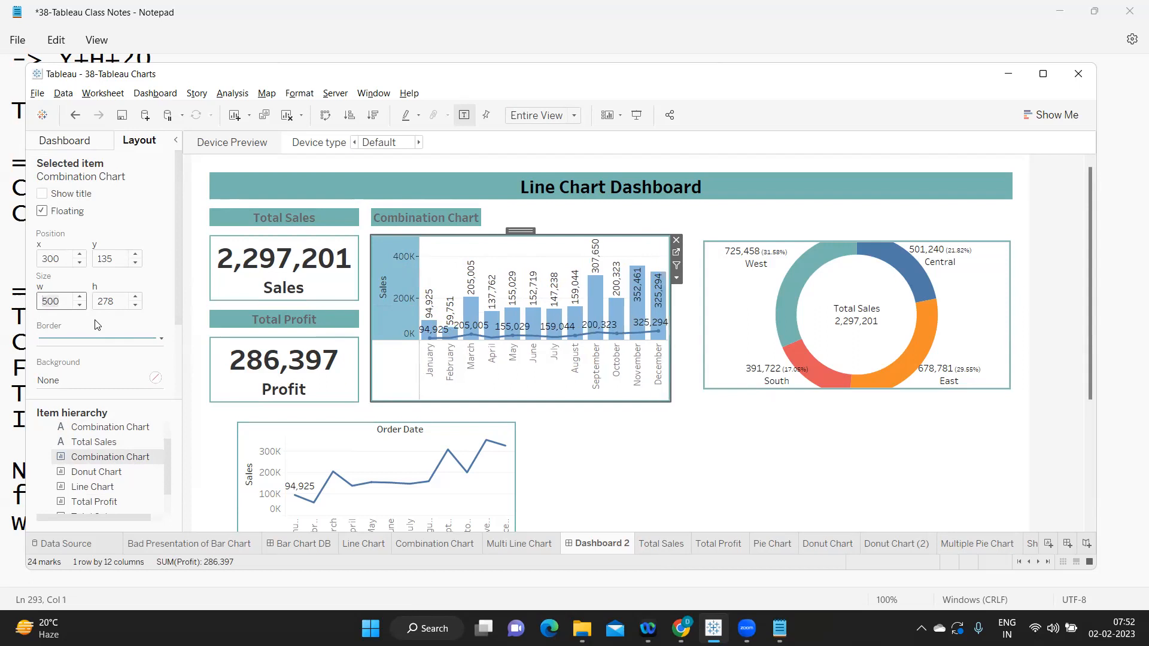
Step: Set the donut chart's width to 500 to match the combination chart
click(796, 282)
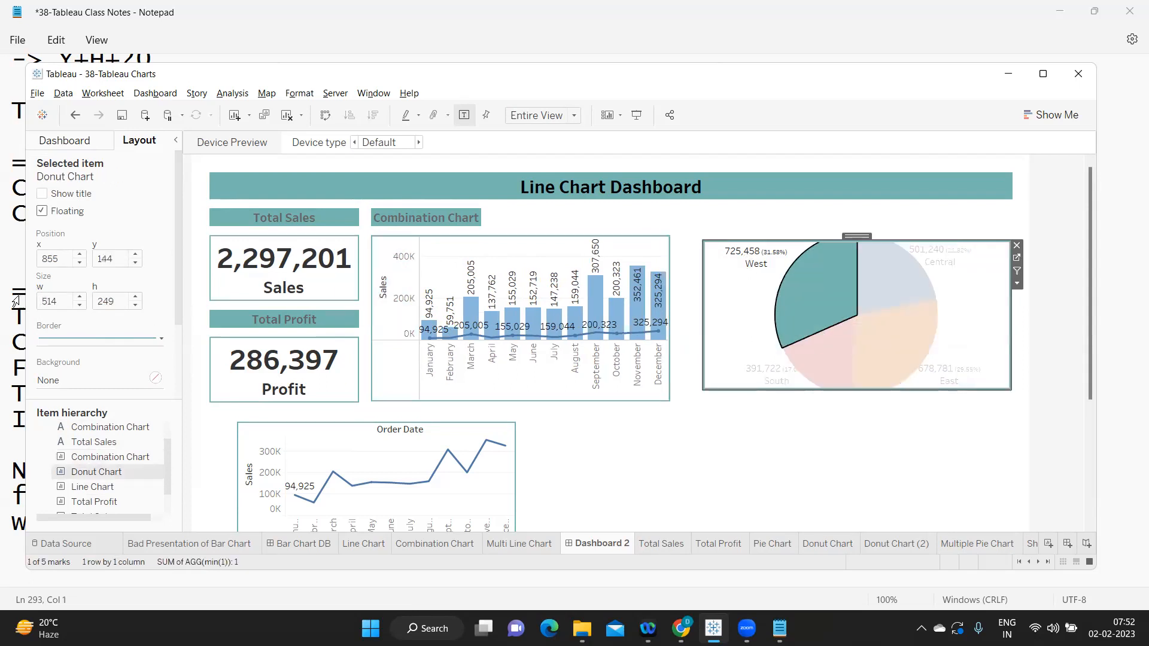
double_click(66, 302)
text(500)
key(Return)
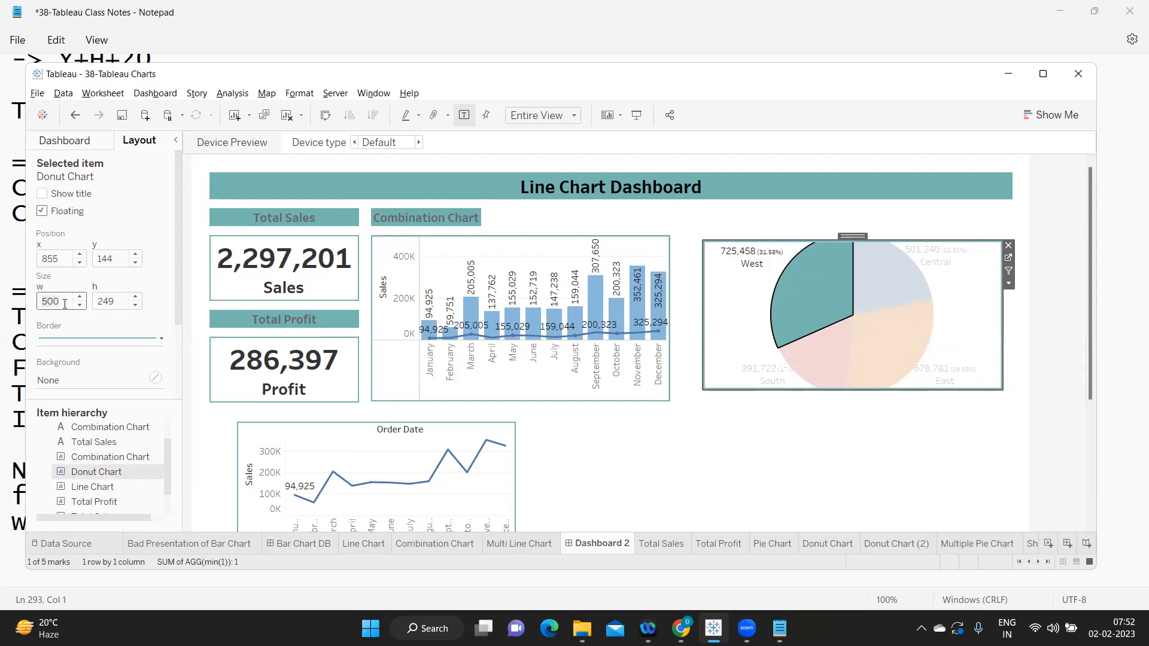
Step: Try a width of 550 for both the combination chart and the donut chart
click(395, 264)
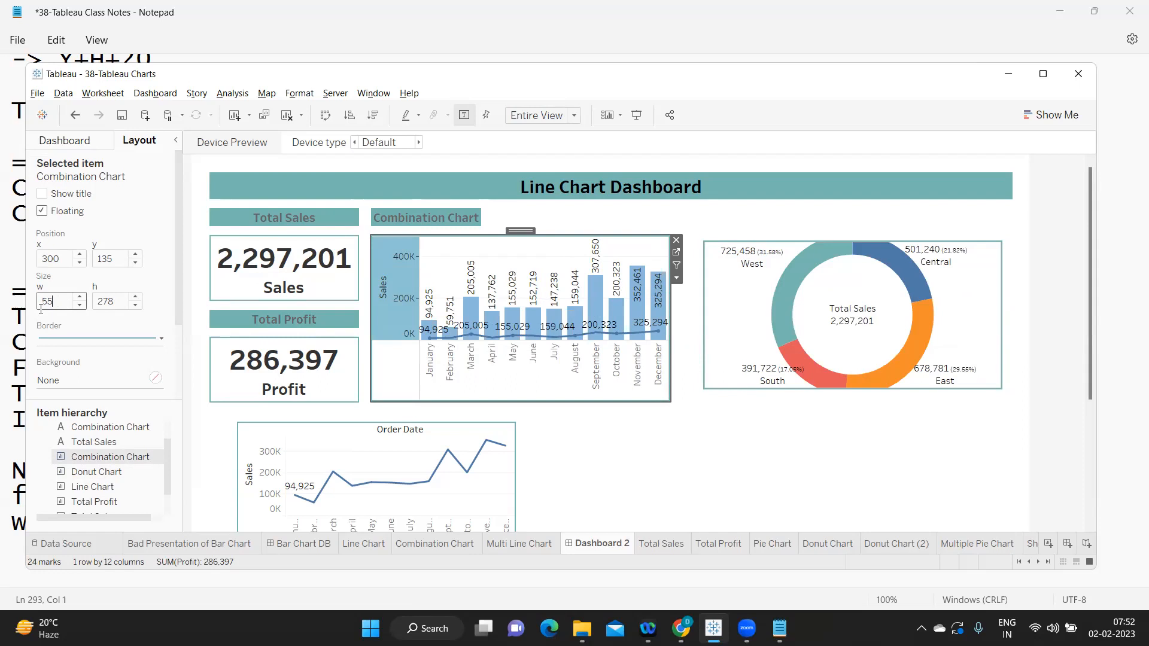
key(Return)
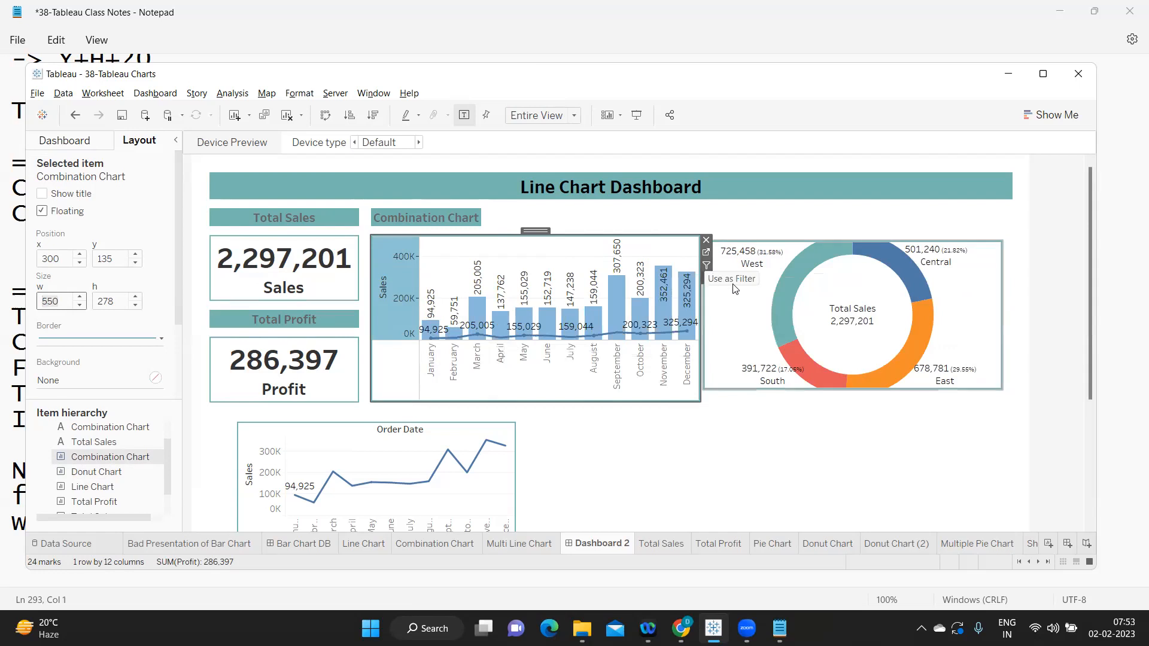
click(730, 278)
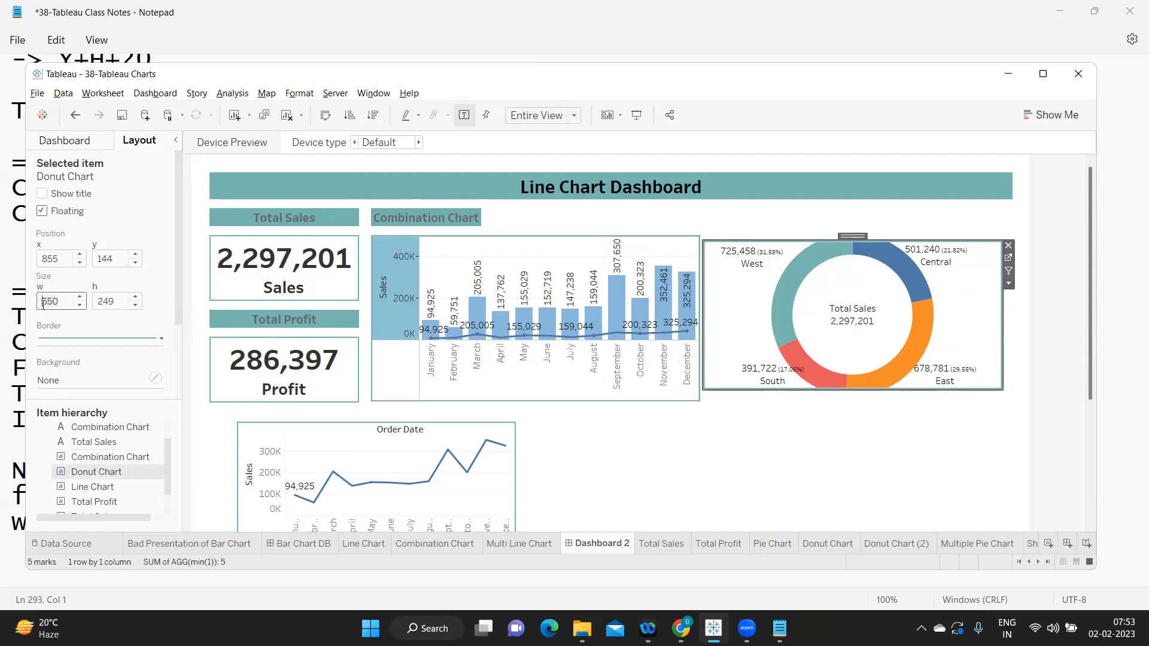
click(42, 302)
text(550)
key(Return)
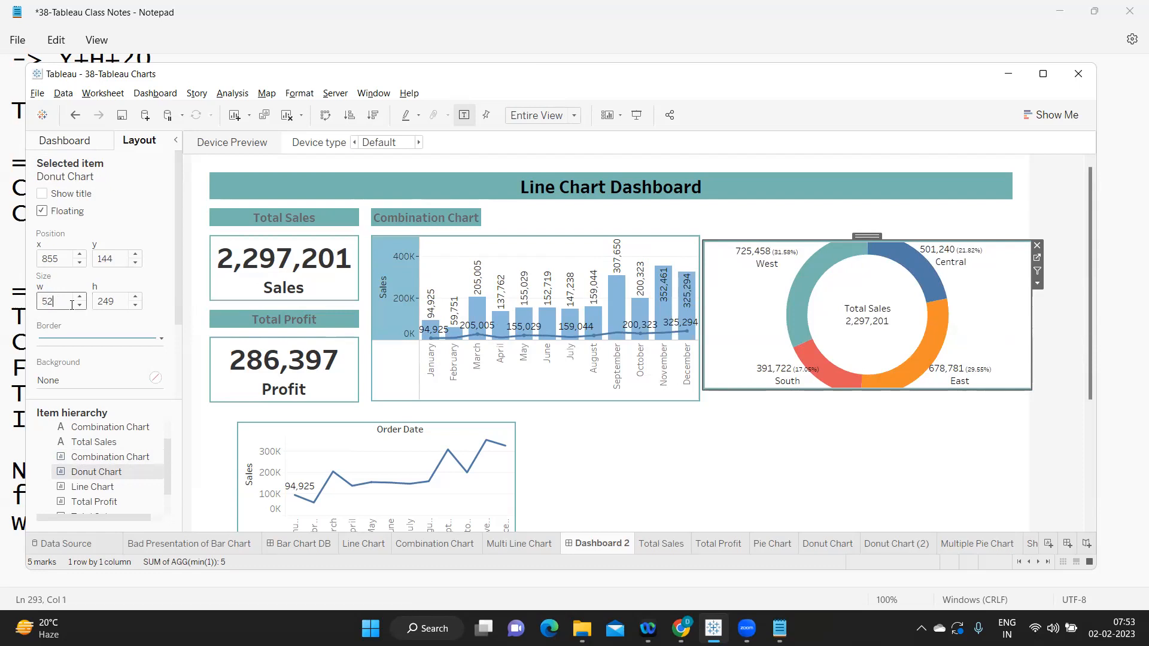
Step: Set the width of both the donut chart and the combination chart to 525
key(Return)
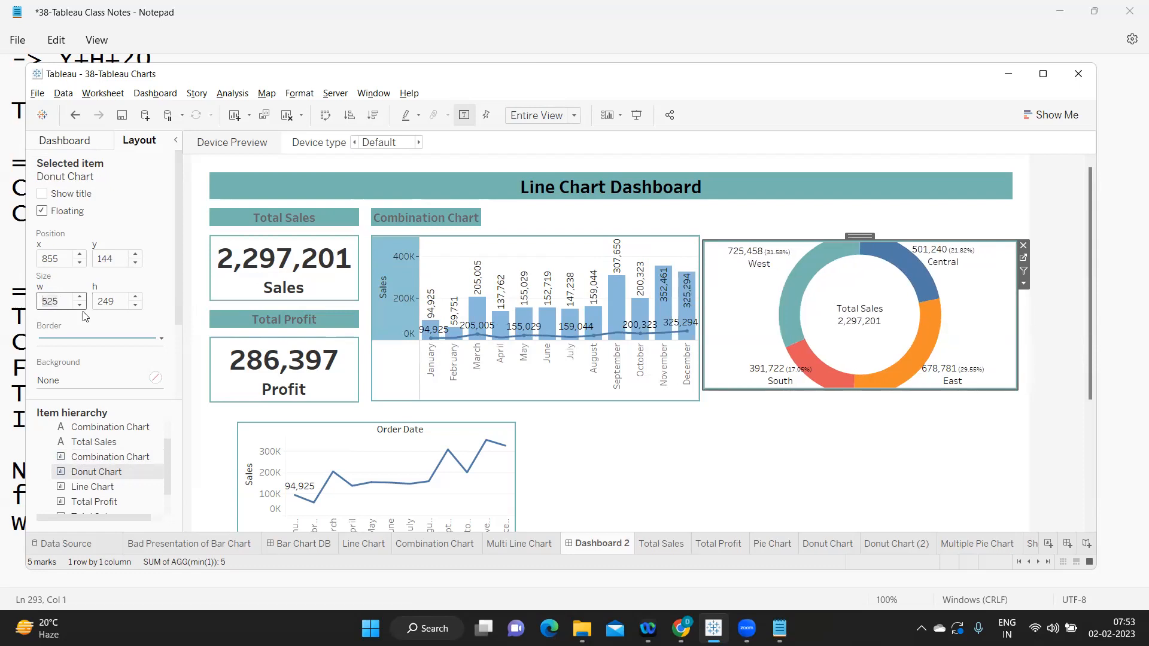
click(482, 250)
click(41, 302)
text(5)
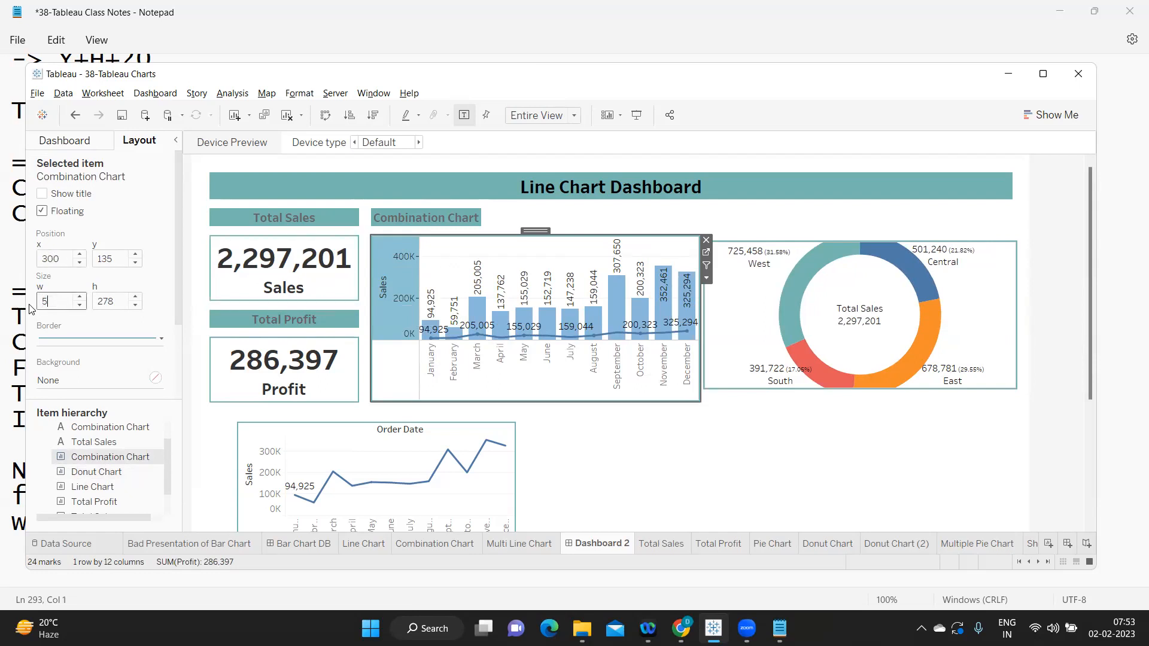
key(Home)
key(Return)
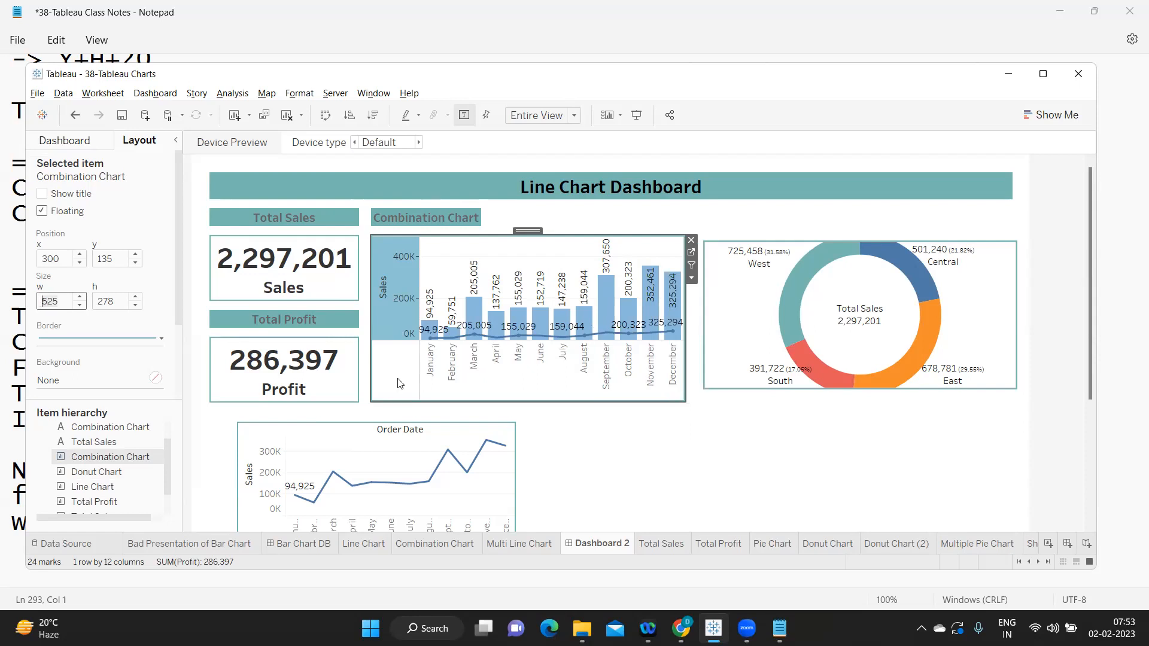
click(721, 463)
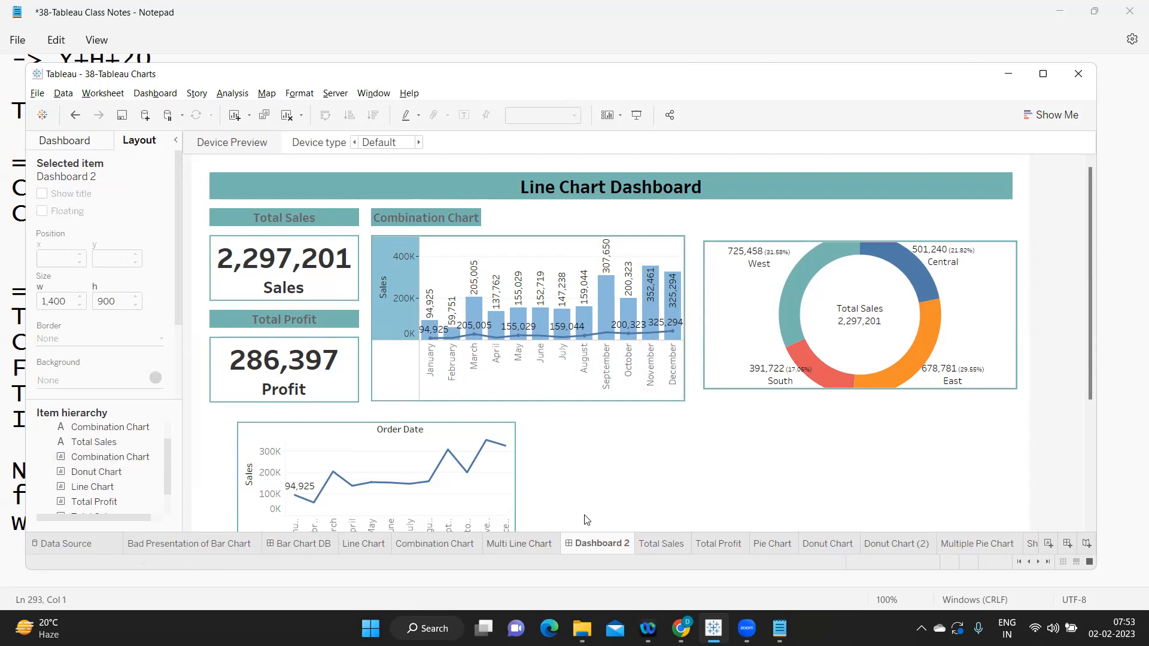
Step: Hide the Sales axis header in the combination chart
click(430, 298)
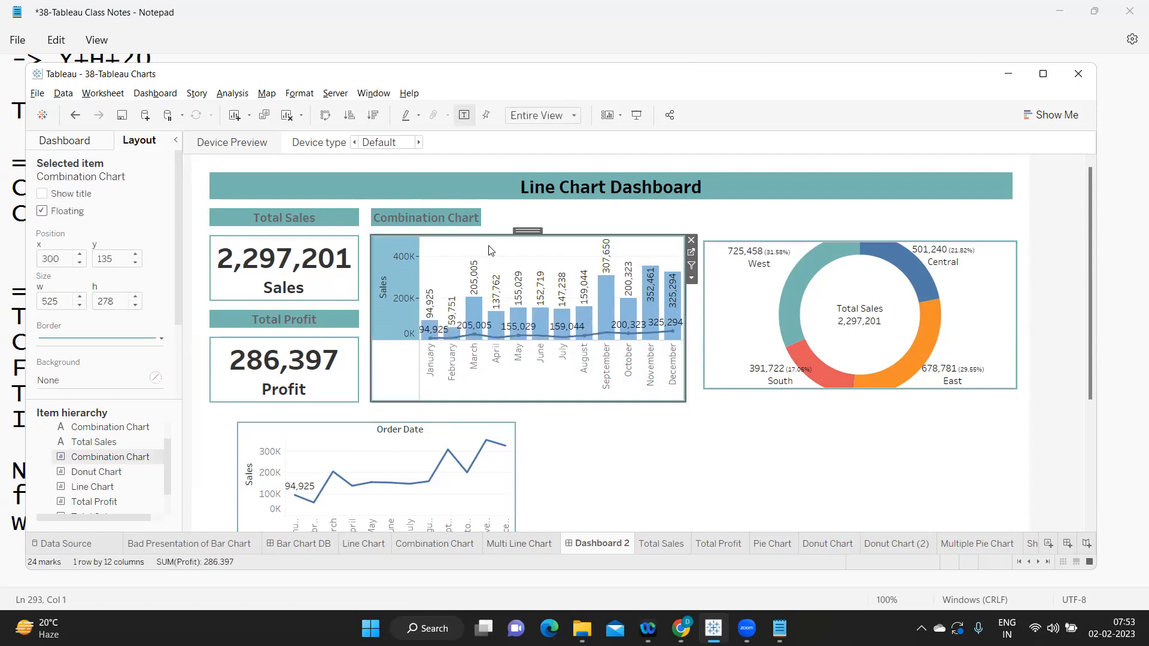
right_click(398, 302)
click(449, 426)
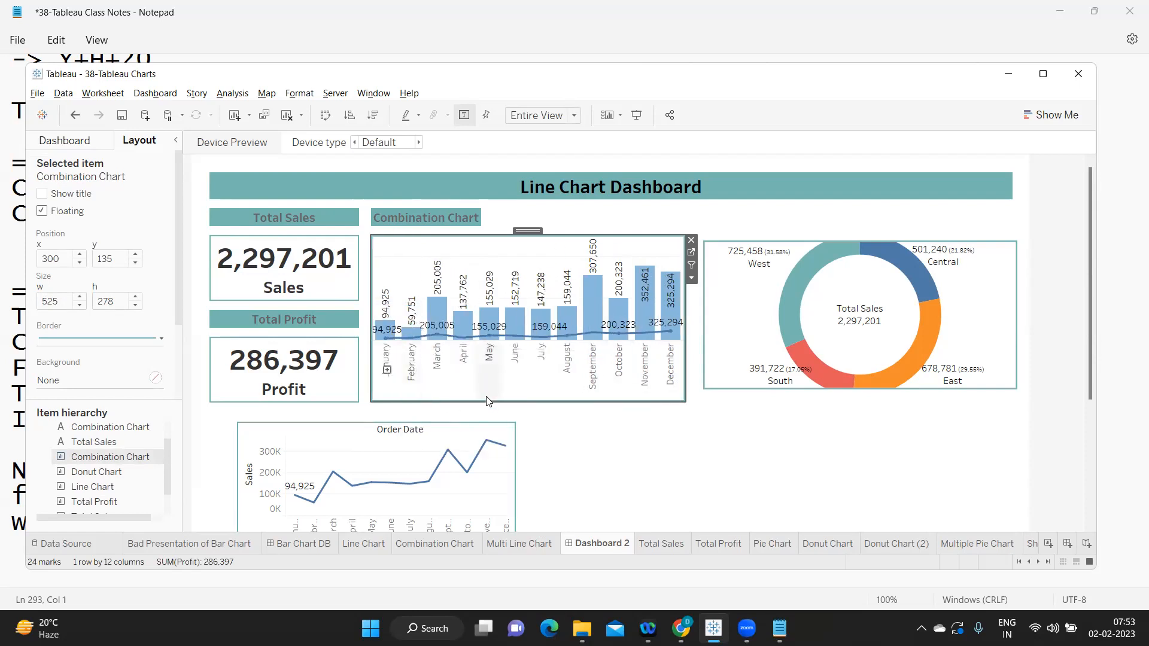
Step: Set the Combination Chart heading's width to 525 to match the chart below it
click(436, 221)
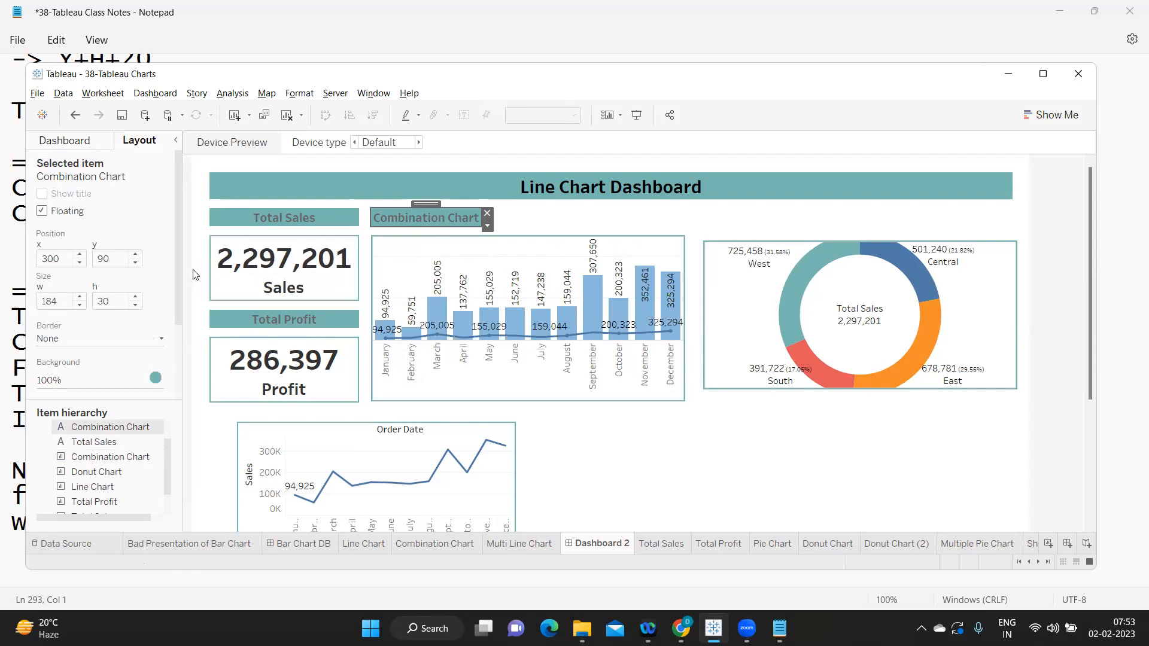
double_click(58, 301)
text(525)
key(Return)
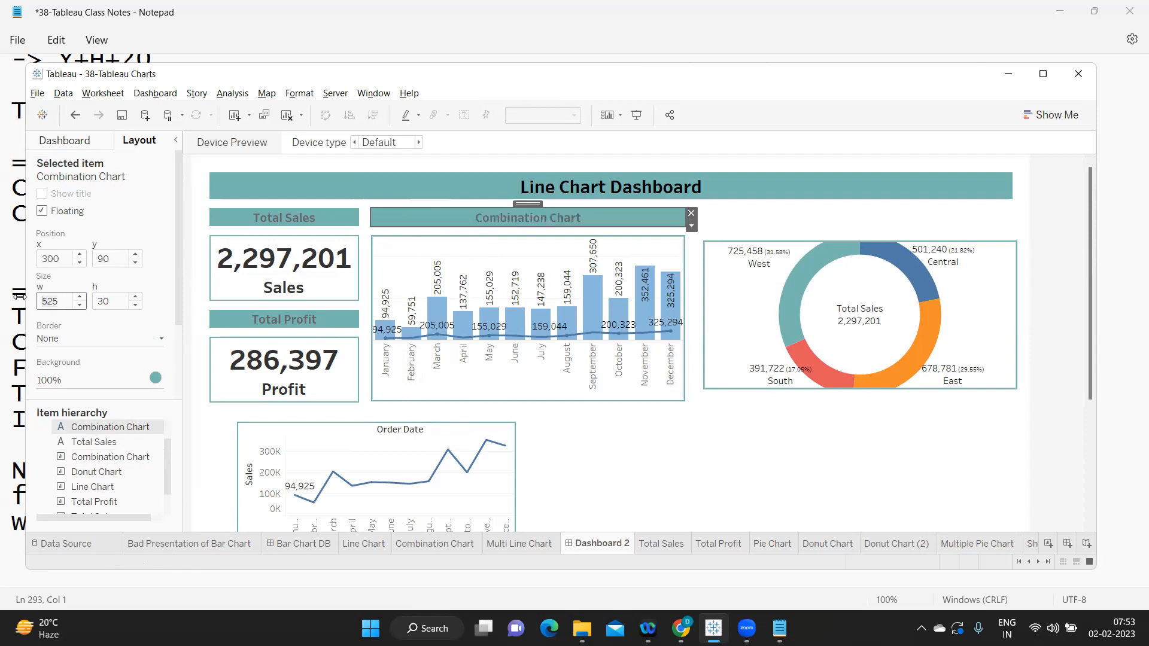
click(686, 419)
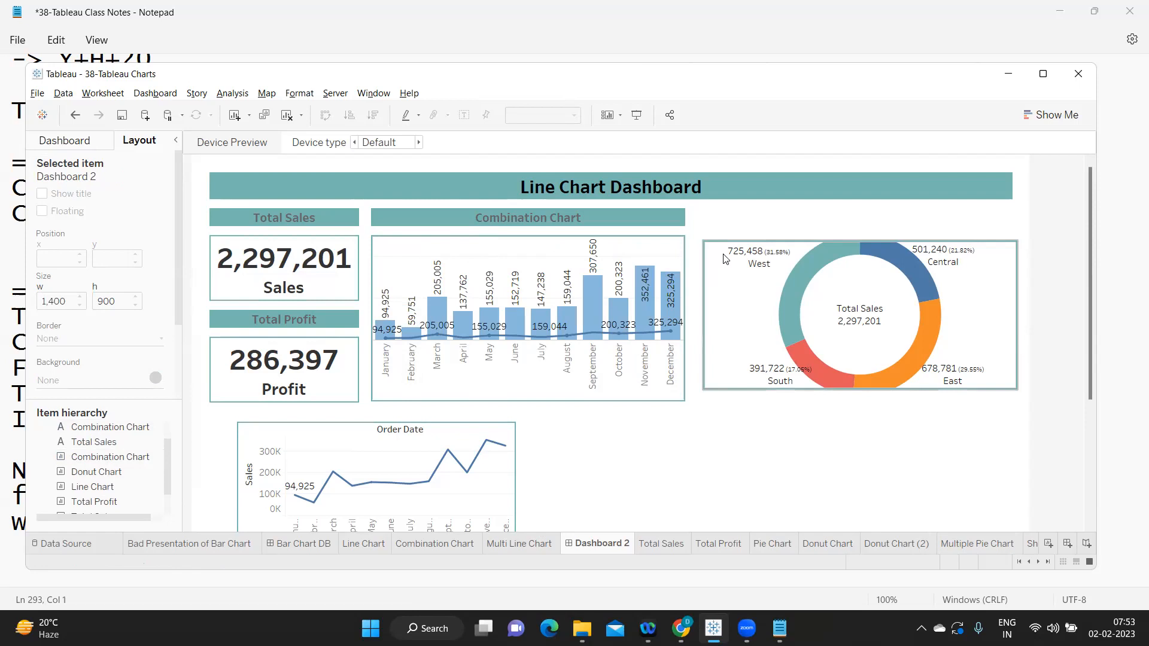
Step: Add a floating text heading "Donut Chart" above the donut chart, bold and centred in 12-point Tableau Bold
mouse_move(728, 259)
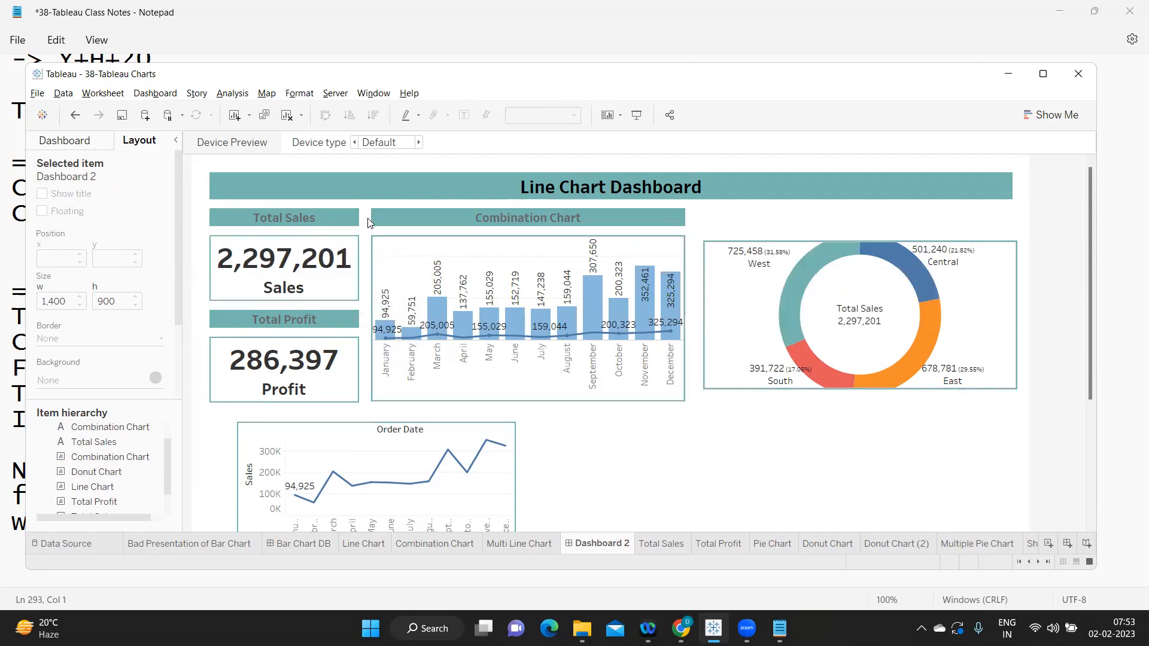
click(441, 220)
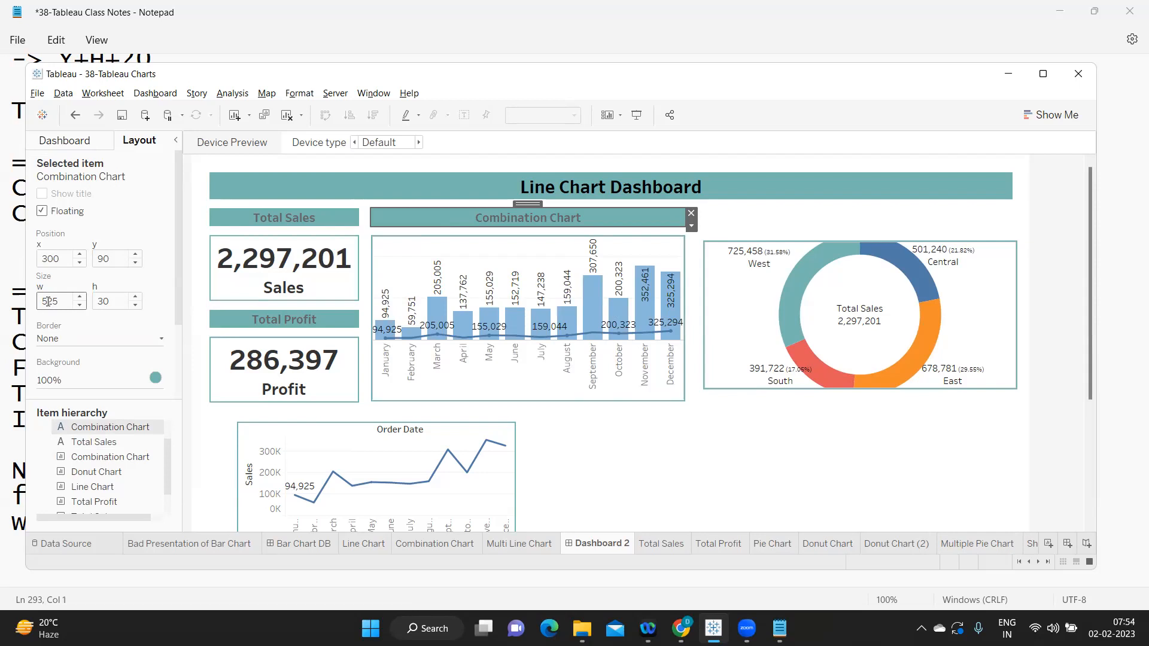
click(78, 146)
drag(71, 439, 703, 217)
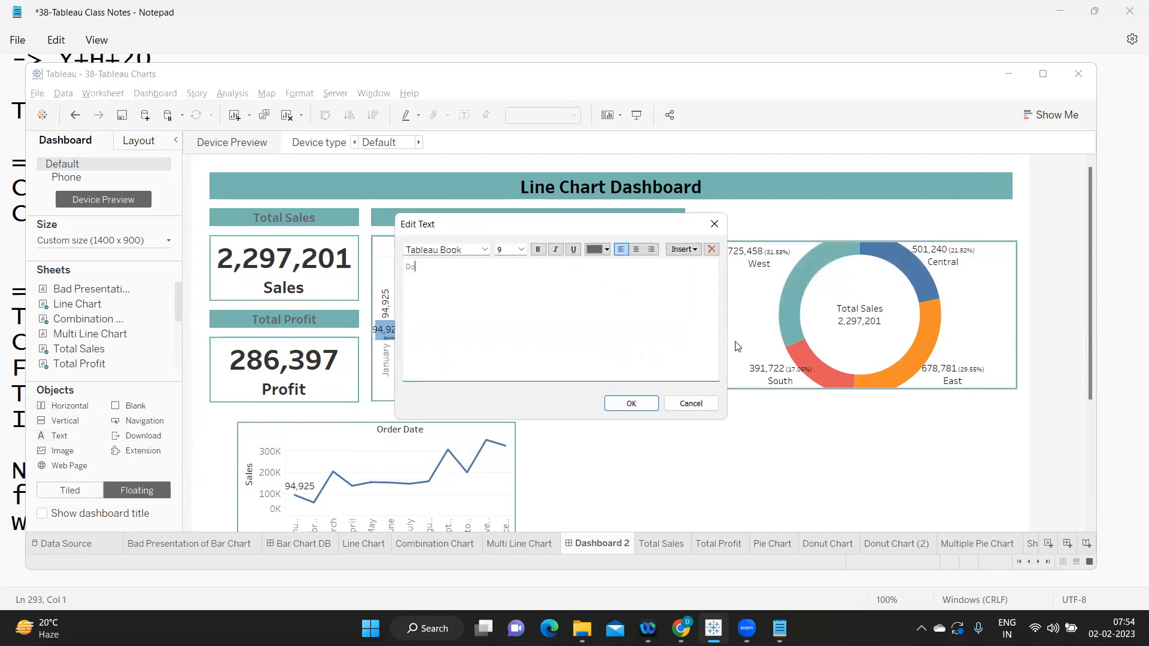
text(Donut Chart)
key(ctrl+a)
click(538, 249)
click(522, 250)
click(507, 304)
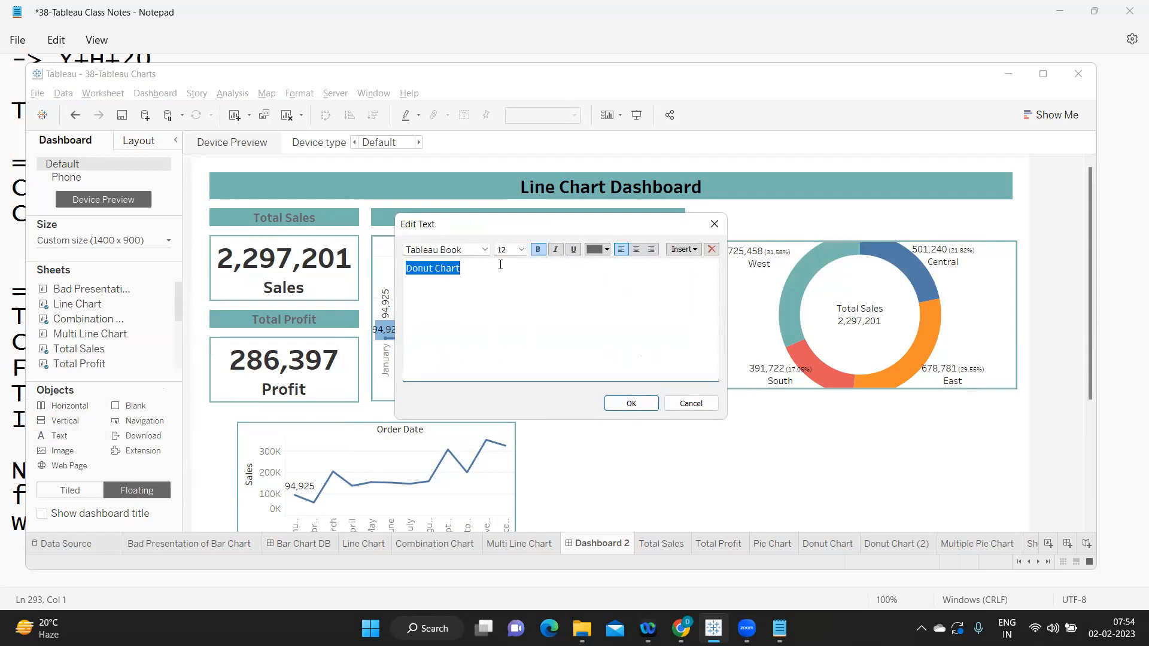
click(484, 249)
click(478, 270)
click(630, 403)
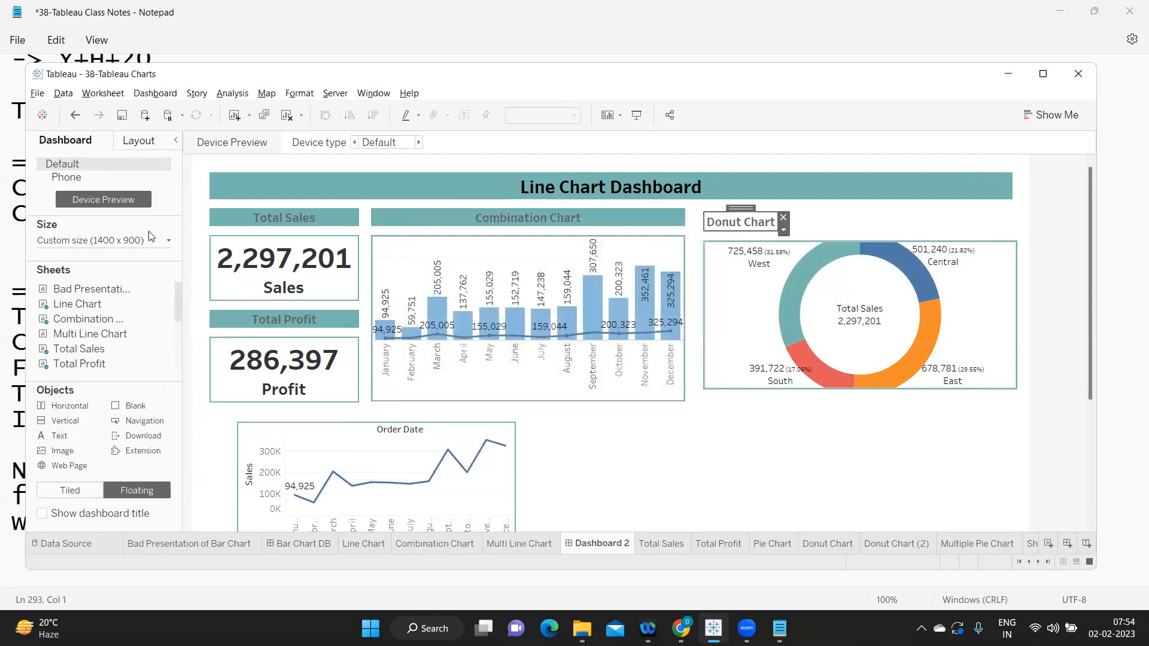
Step: Fill the Donut Chart heading's background with the same teal as the other headings
click(154, 142)
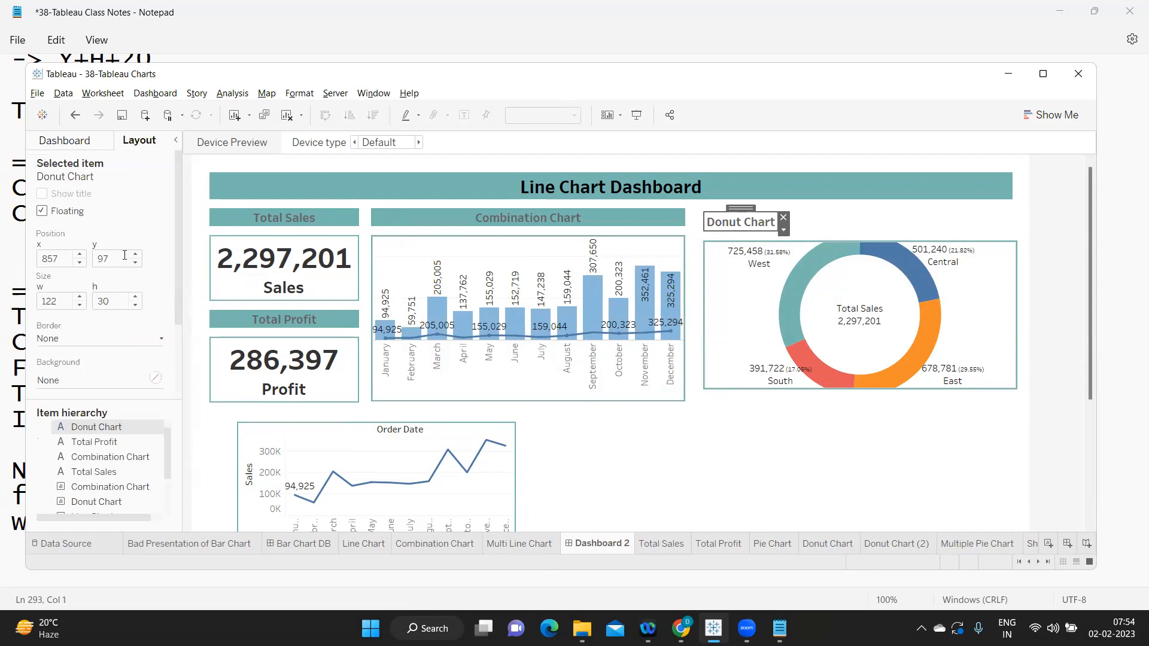
click(103, 380)
click(52, 515)
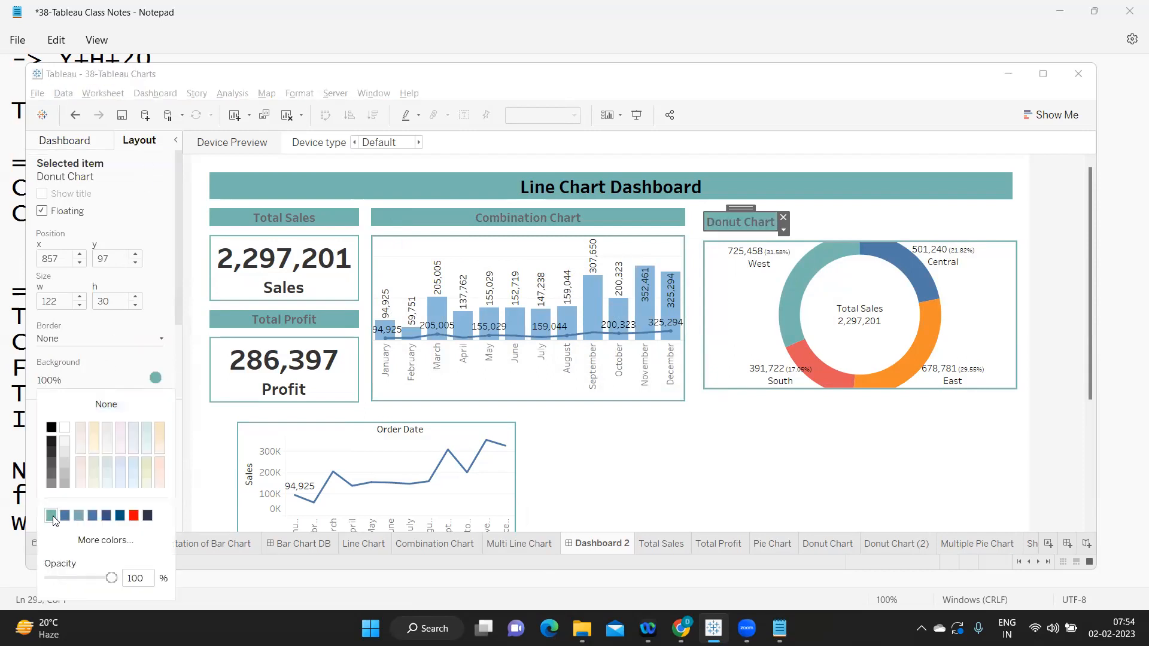
click(717, 467)
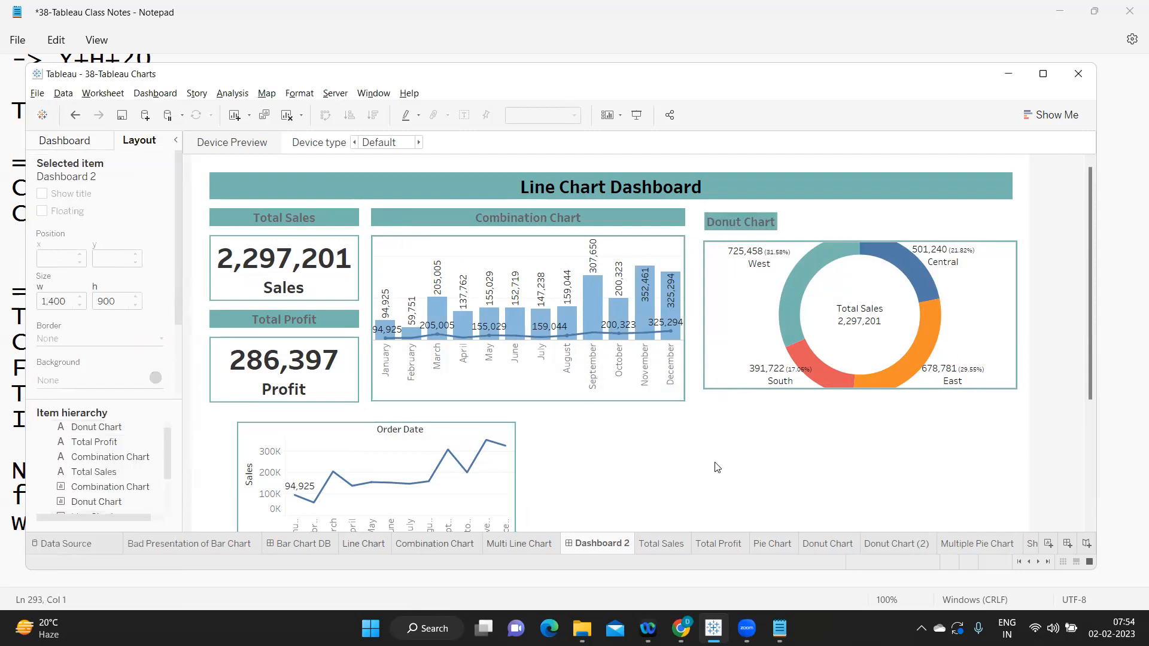
Step: Set the Donut Chart heading's y position to 90 to line it up with the Combination Chart heading
click(665, 216)
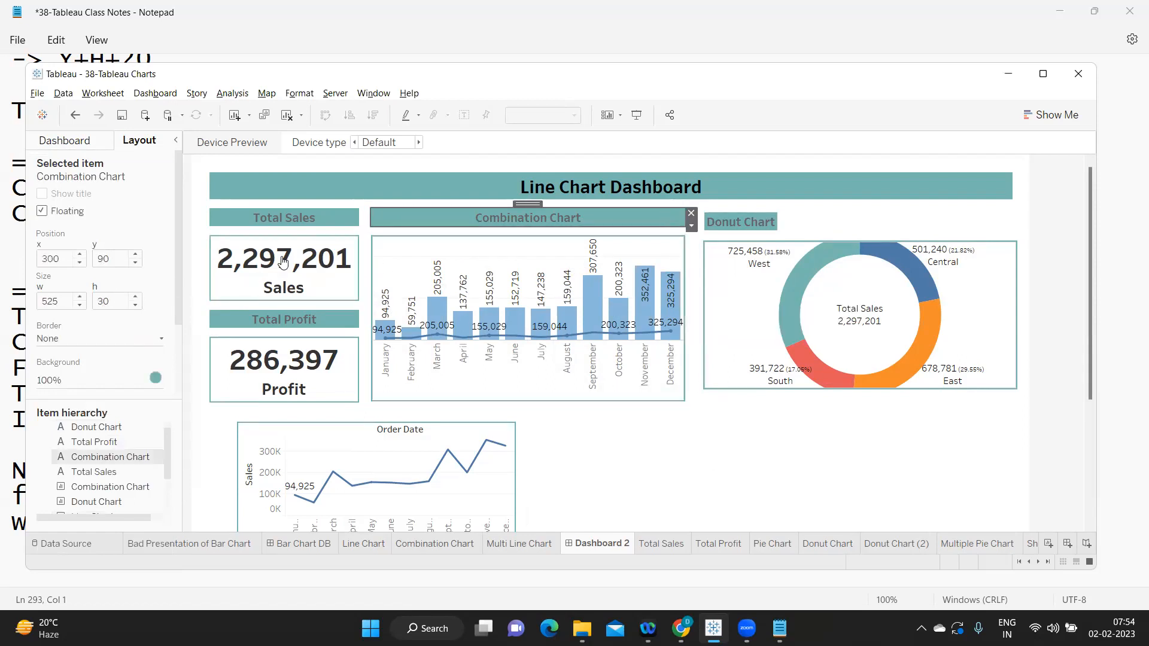
click(742, 216)
click(110, 259)
text(9)
key(Return)
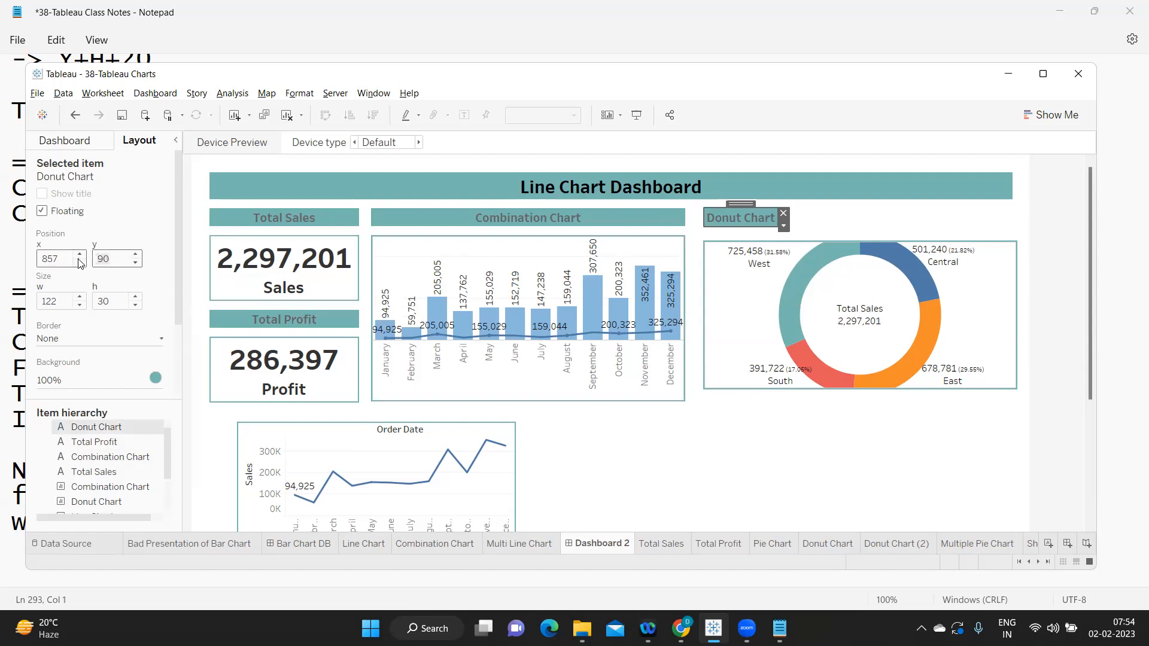
Step: Set the Donut Chart heading's width to 525
click(110, 300)
click(64, 302)
drag(65, 302, 33, 302)
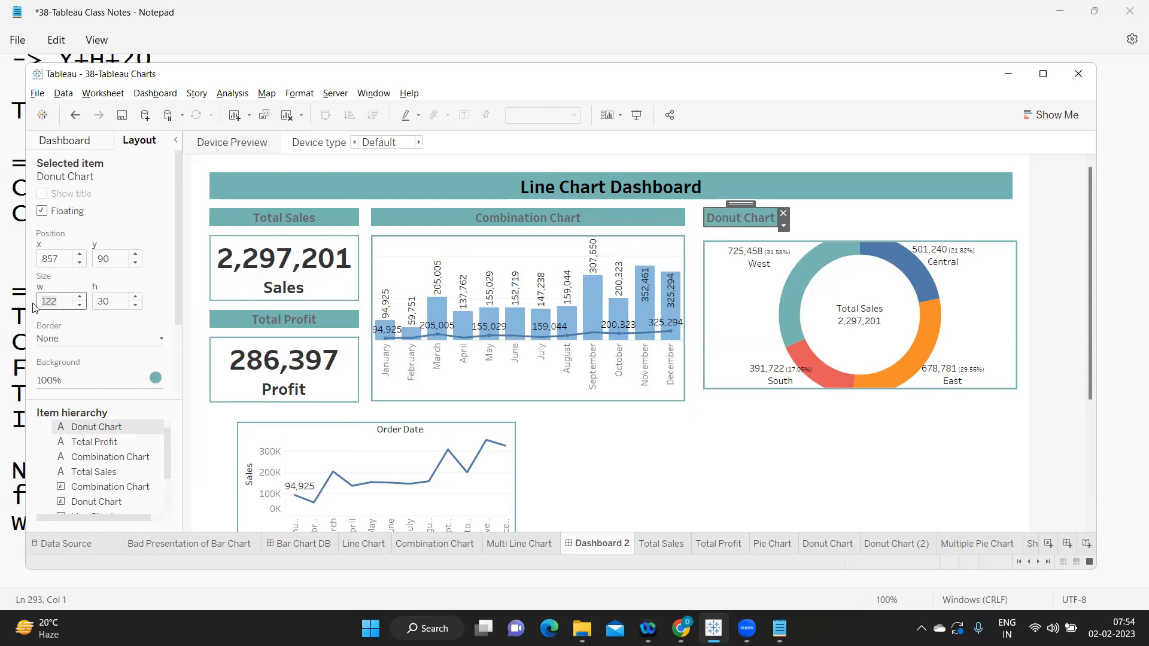
text(525)
key(Return)
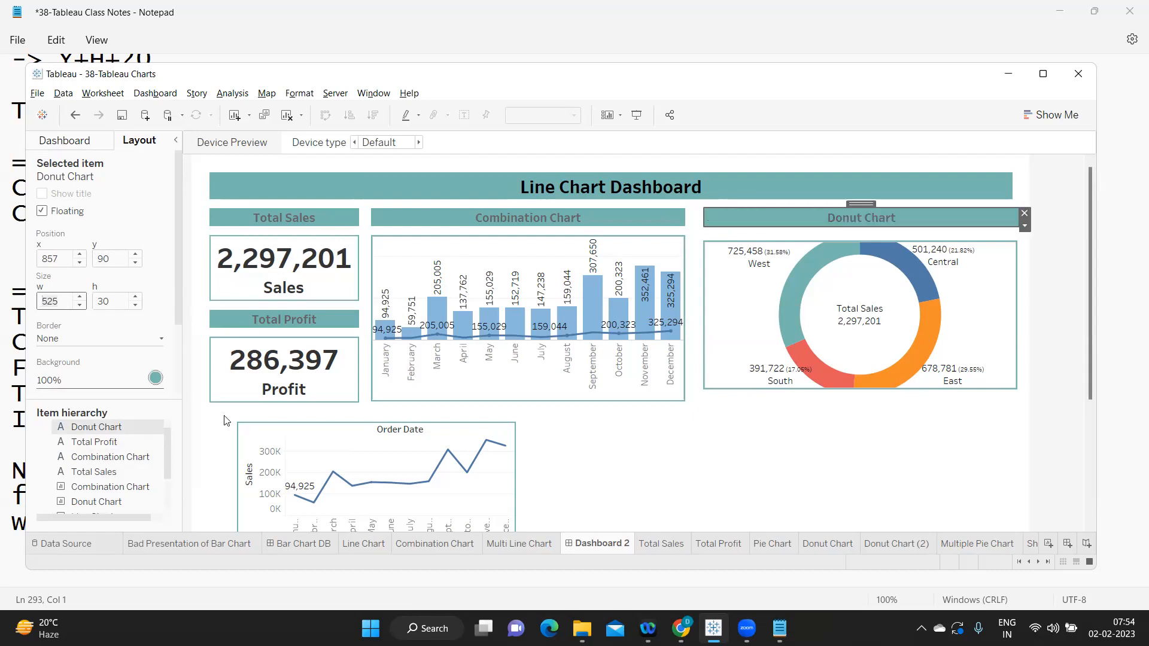
click(741, 470)
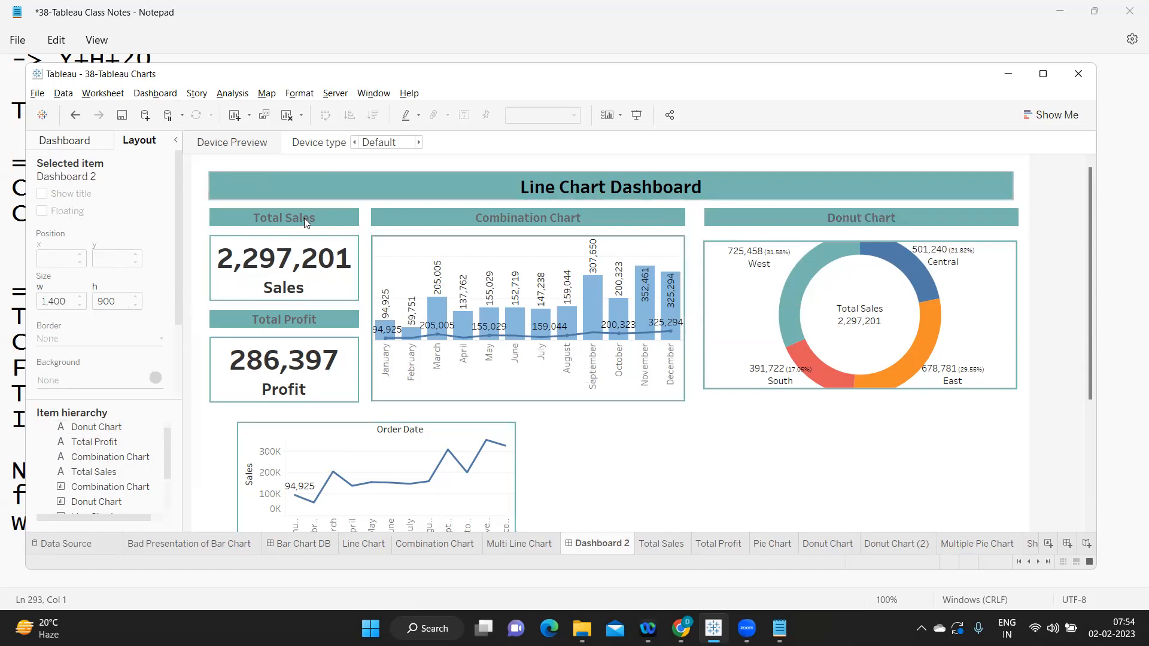
Step: Check the Combination Chart heading's x position and width, and set the Donut Chart heading's x position to 845
click(443, 217)
click(51, 259)
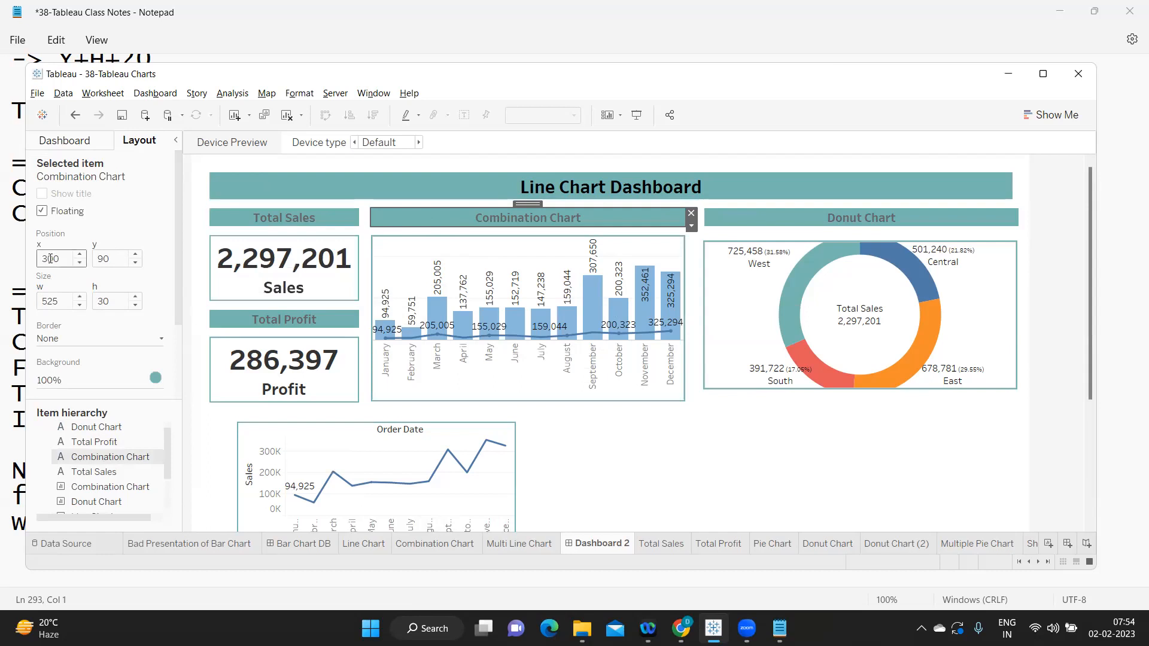
click(769, 473)
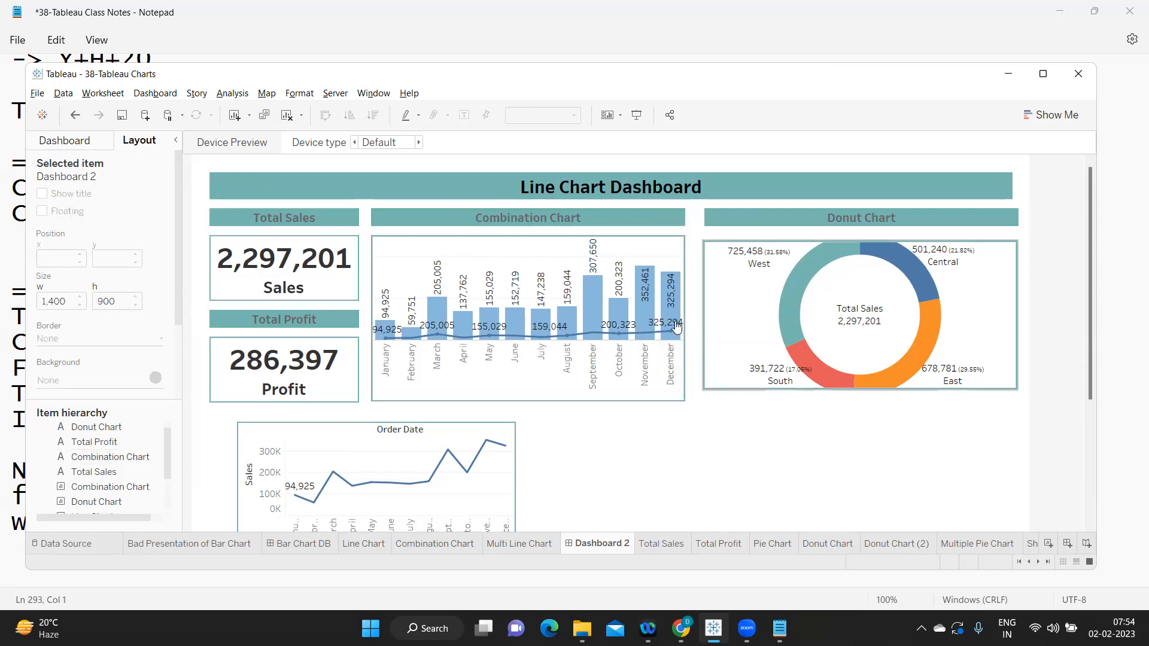
click(642, 218)
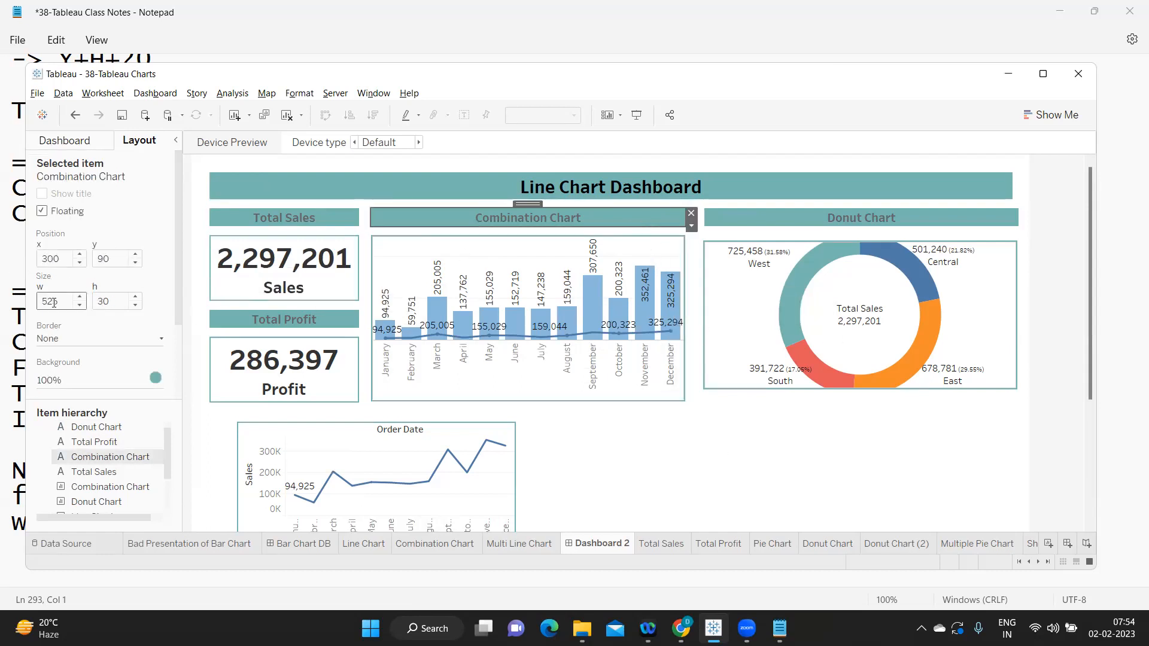
click(741, 218)
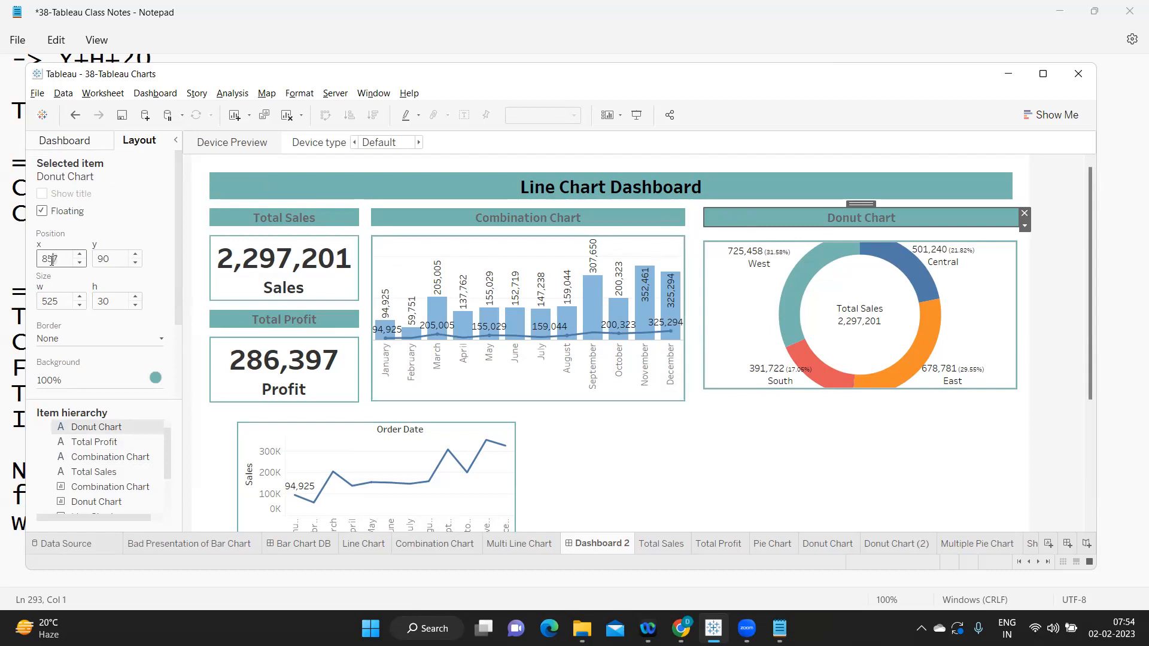
text(45)
key(Return)
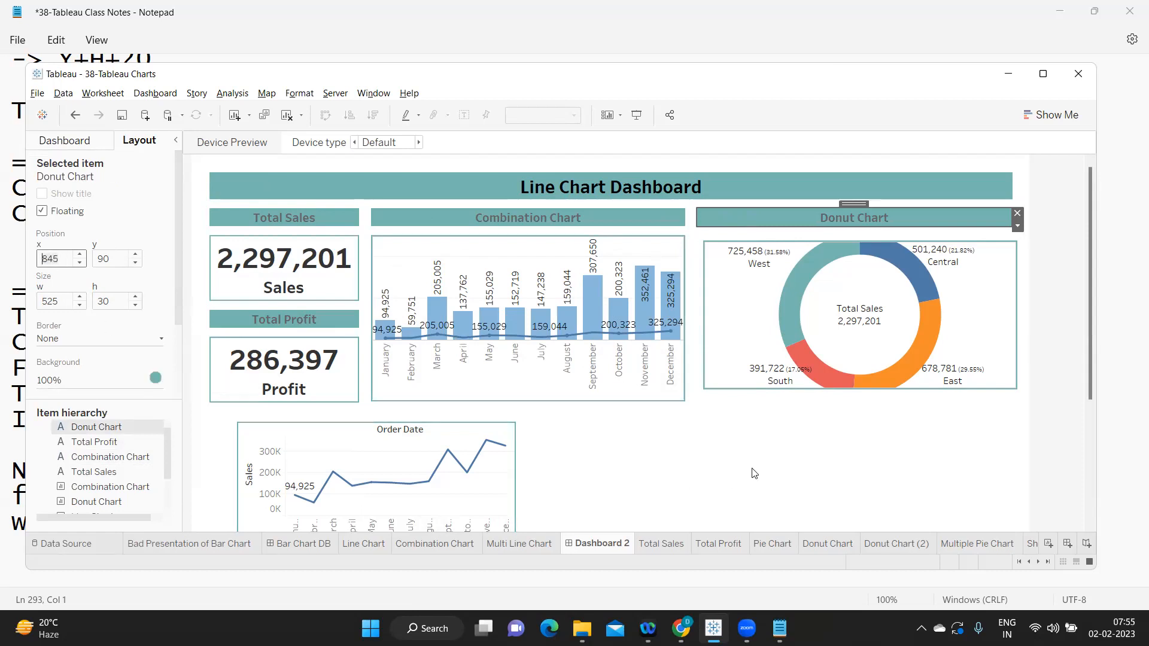
click(773, 464)
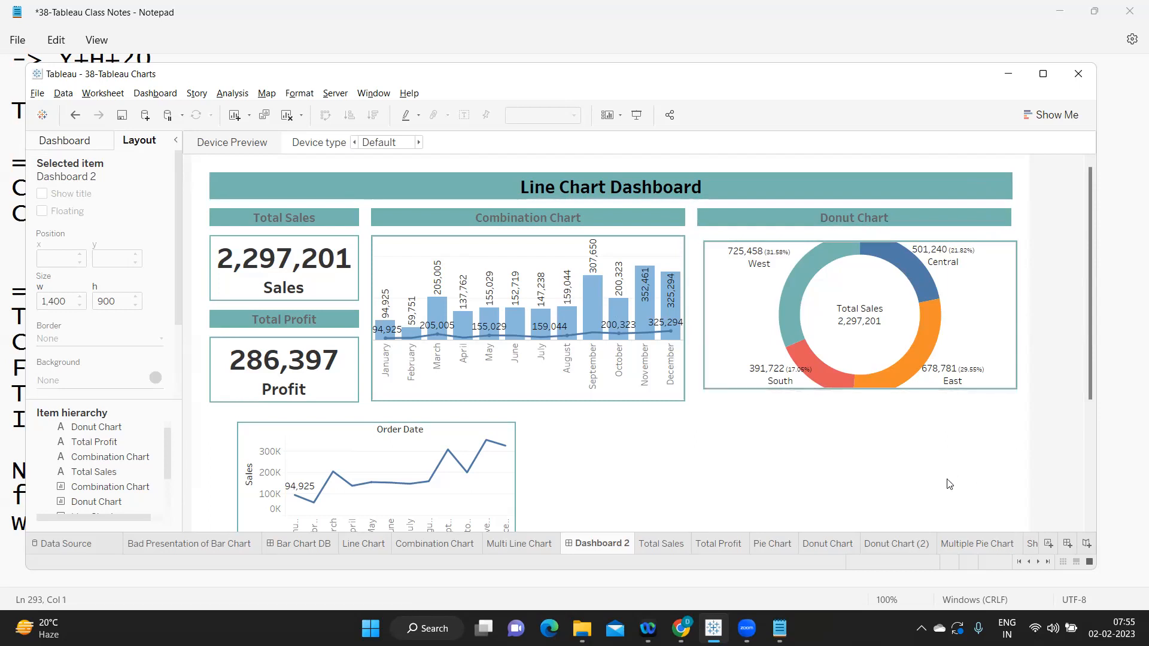
Step: Set the donut chart's x position to 845 so it aligns with its heading
click(733, 223)
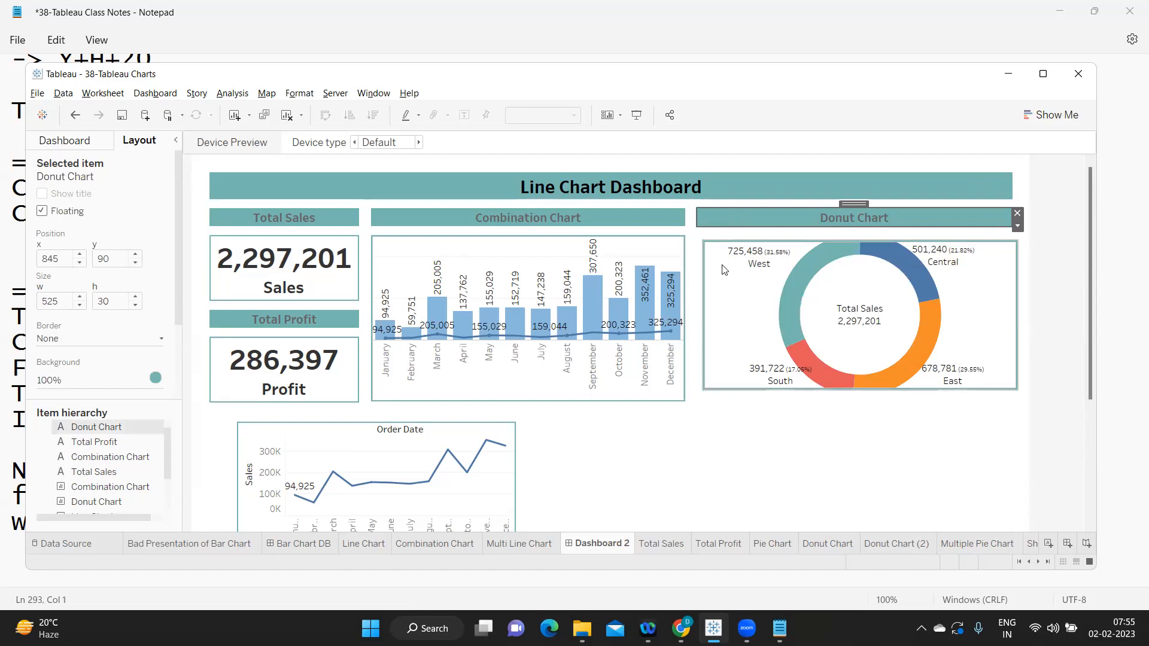
click(724, 293)
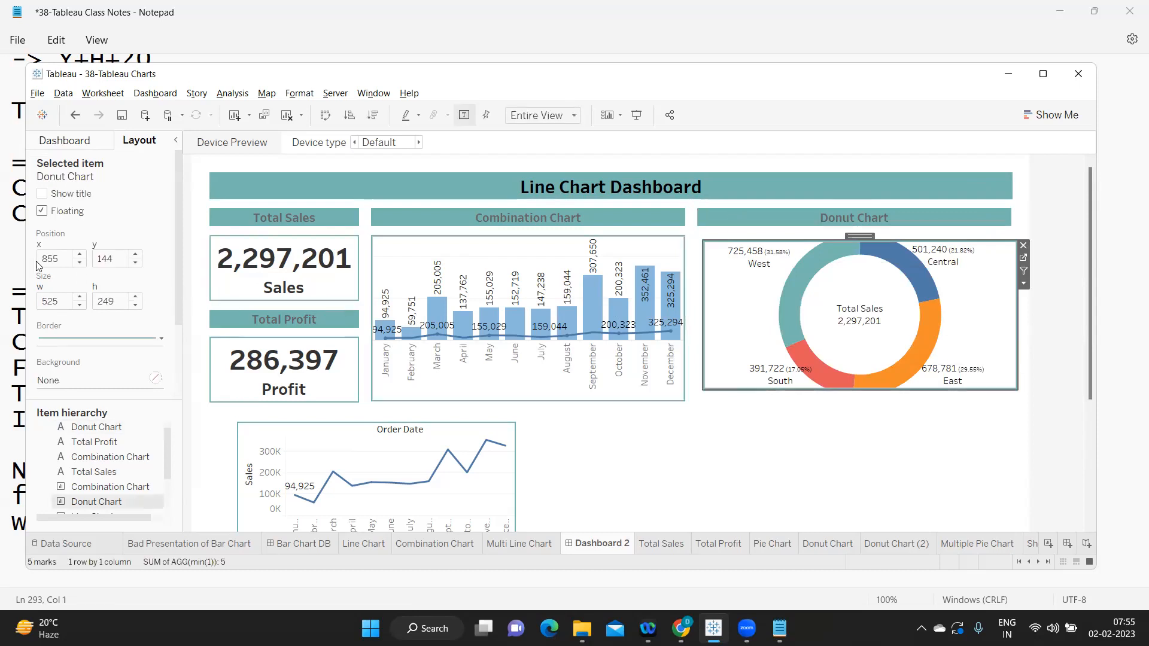
drag(56, 258, 162, 345)
text(45)
key(Return)
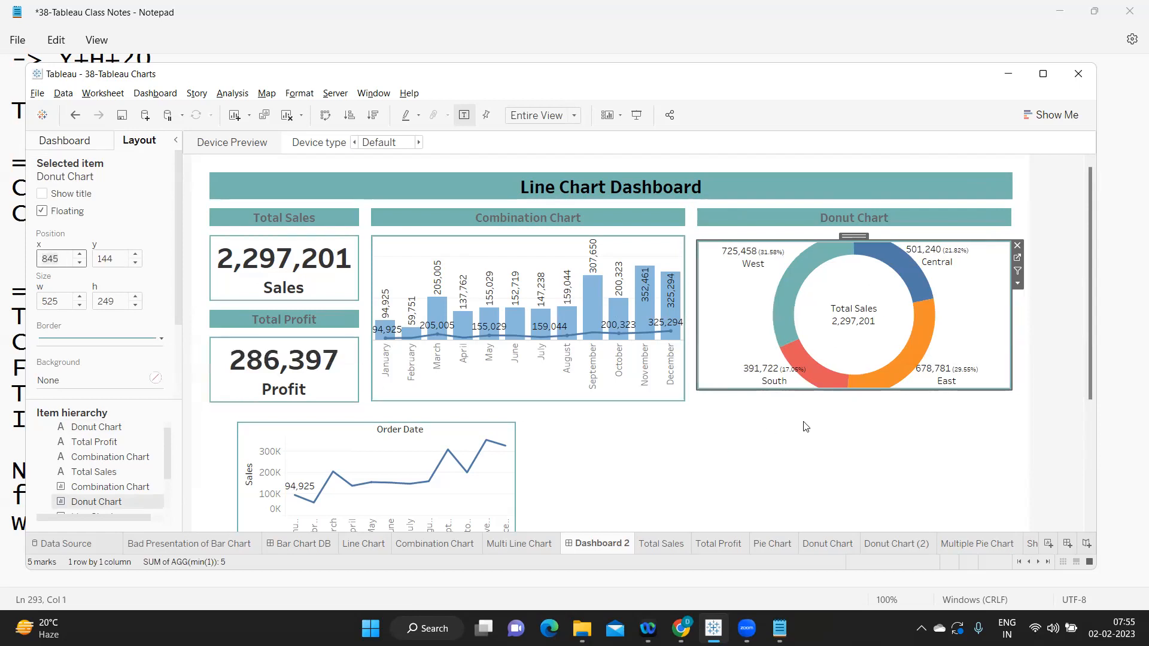
Step: Increase the combination chart's height to 280
click(466, 252)
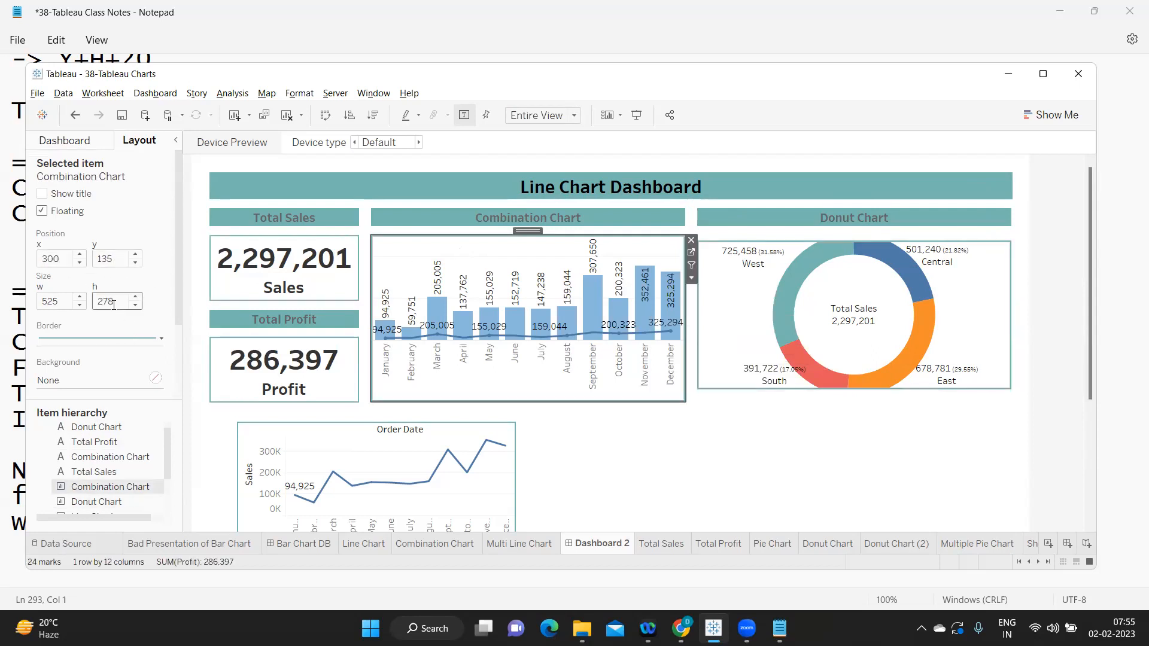
click(135, 297)
click(135, 298)
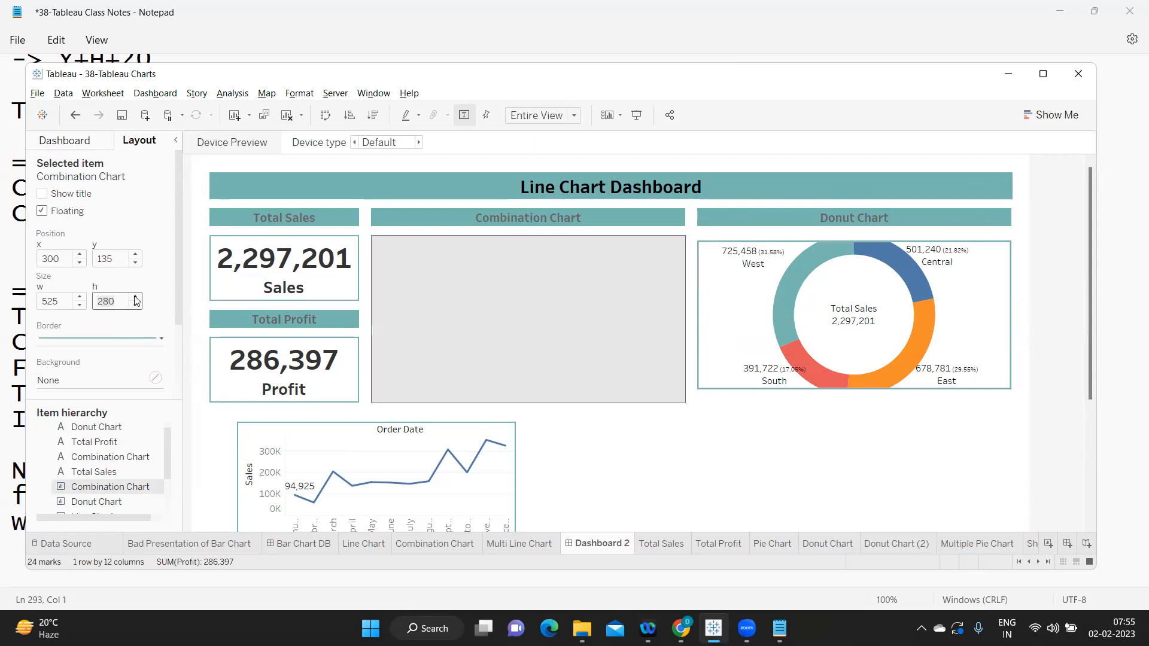
Step: Set the donut chart's y position to 135 and its height to 280 to match the combination chart
click(745, 299)
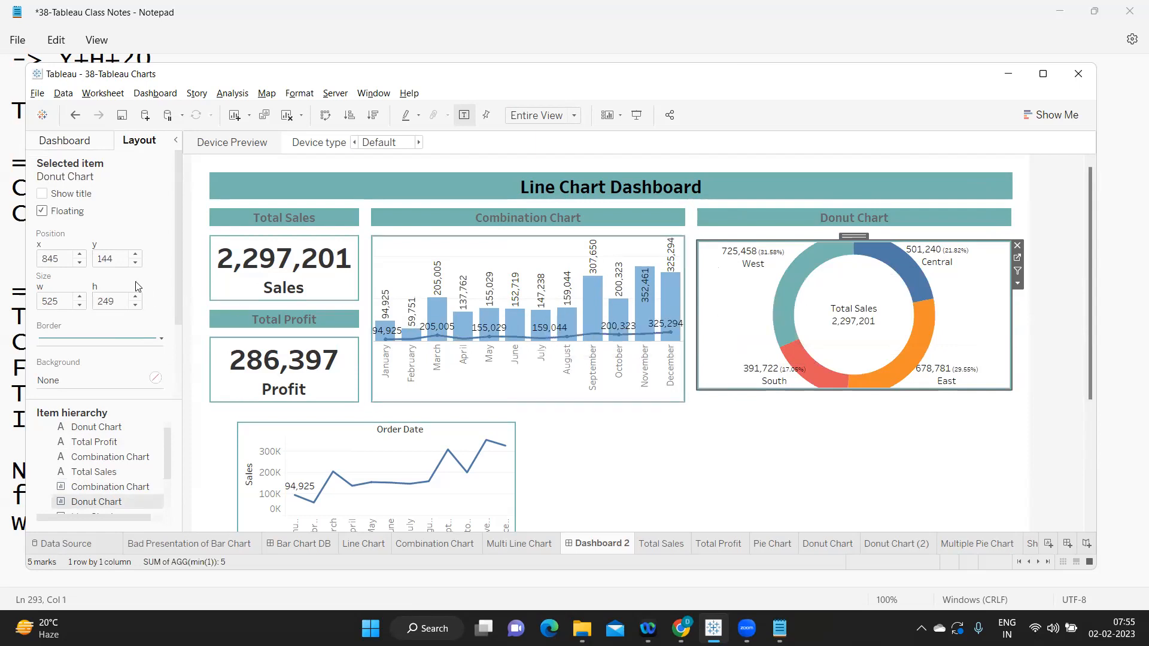
click(93, 259)
text(135)
key(Return)
click(95, 301)
text(280)
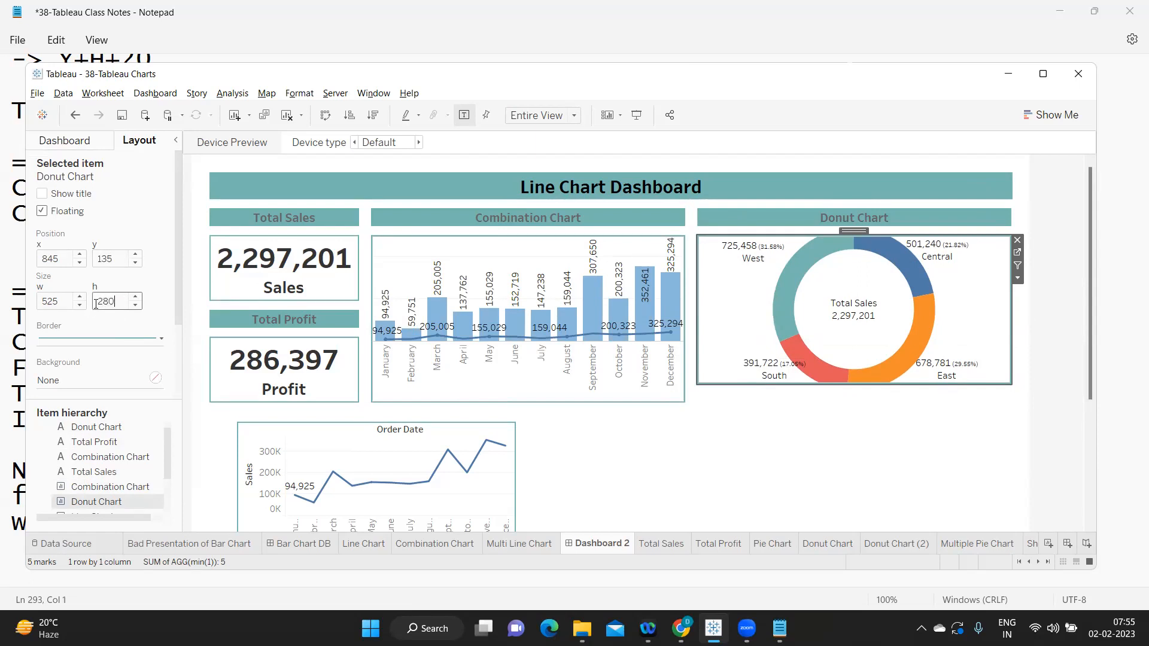
key(Return)
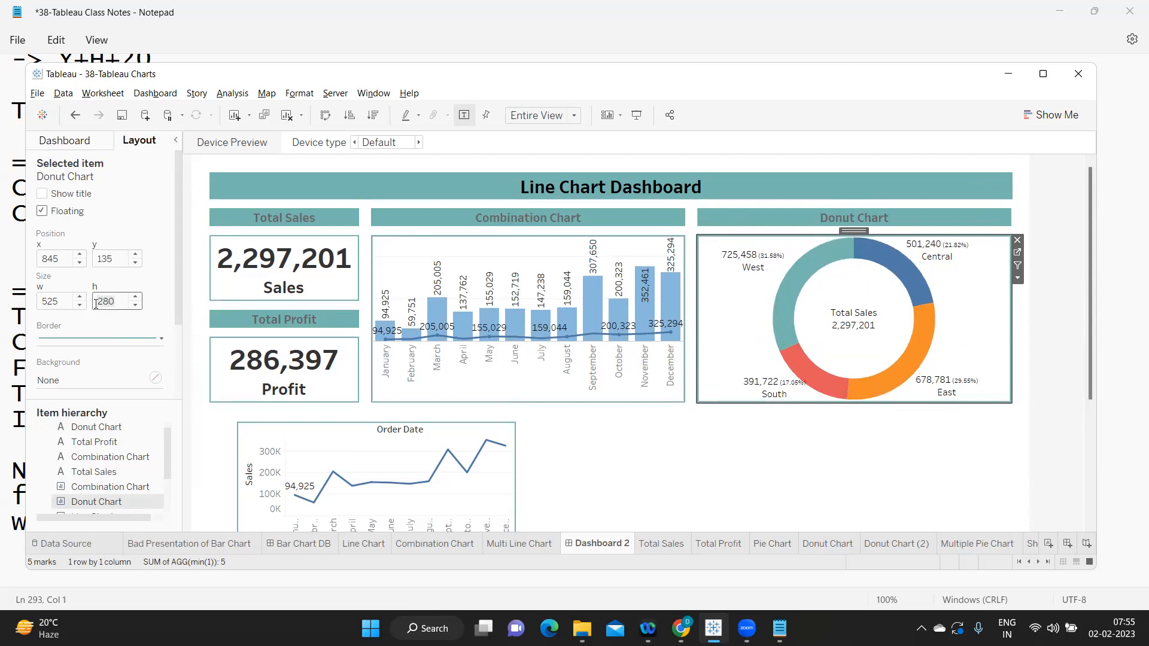
click(670, 441)
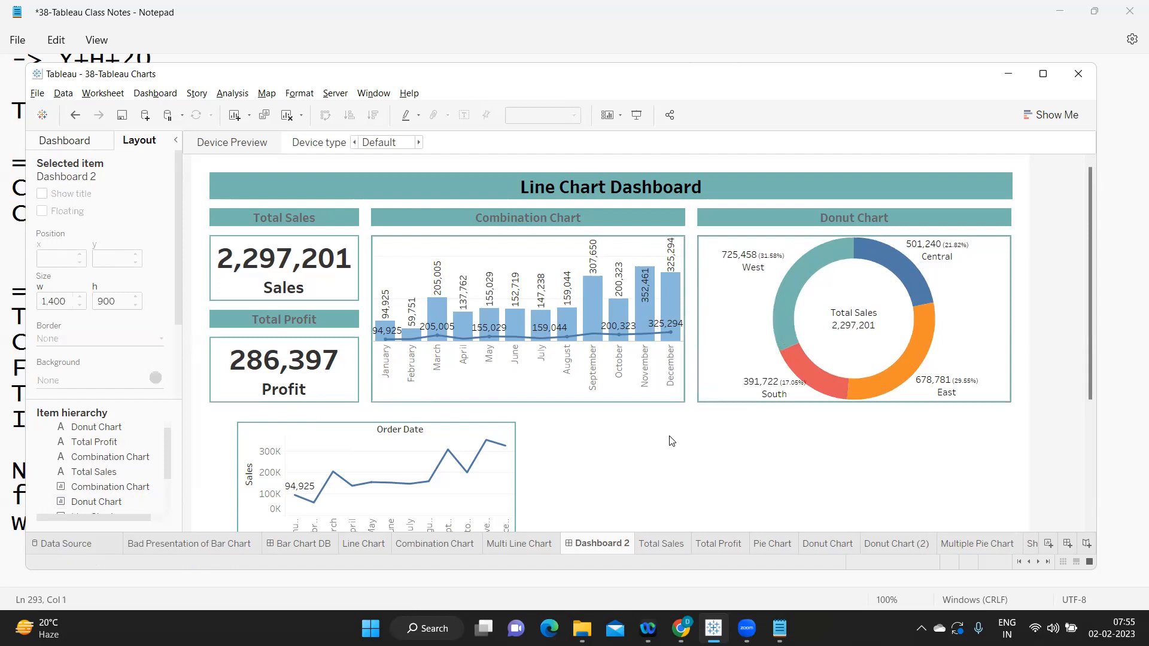
Step: Move the line chart down slightly to leave room for a heading above it
scroll(670, 441, down, 3)
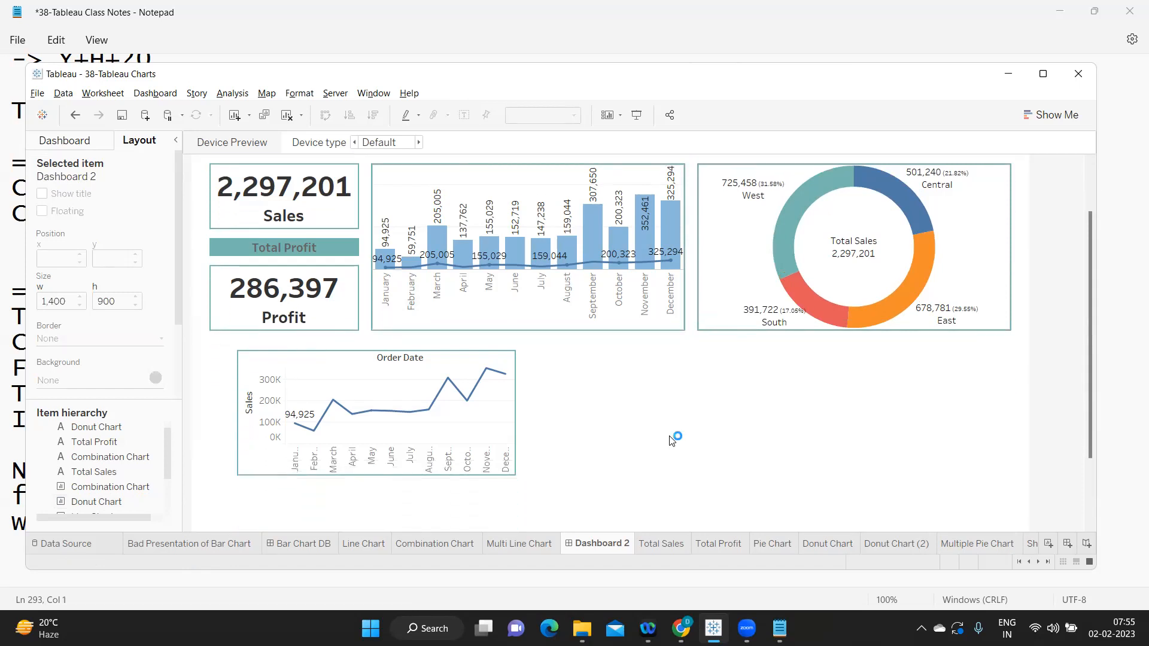
click(325, 375)
drag(373, 346, 376, 372)
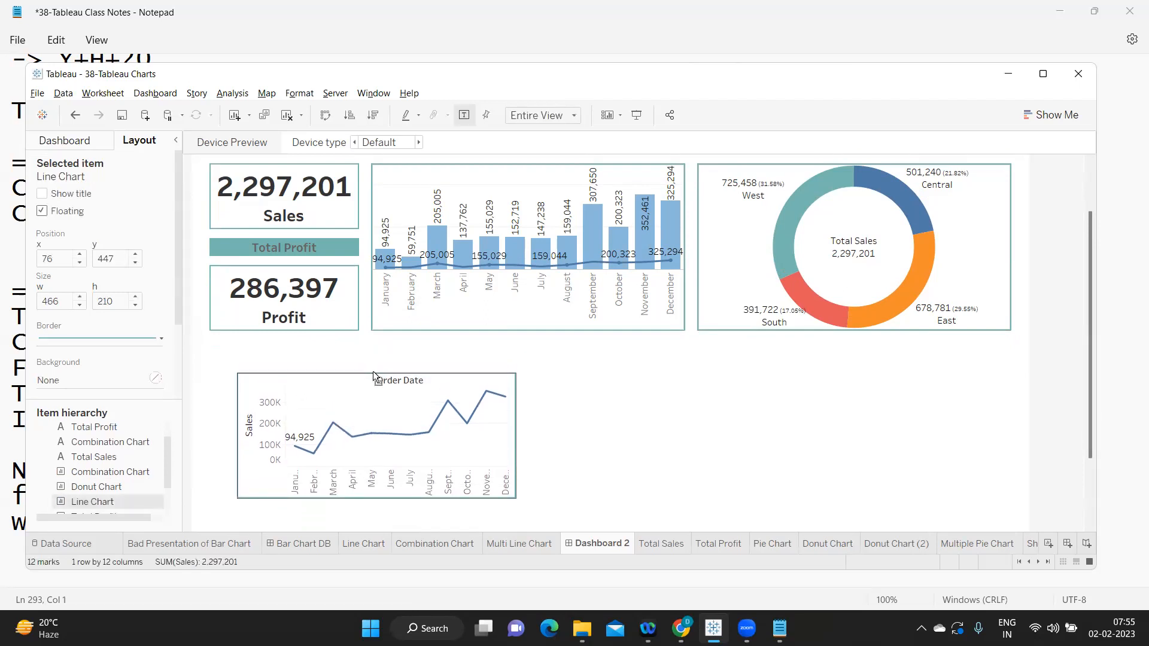
Step: Add a floating "Line Chart" text heading below the Profit tile, centred and bold in 12-point Tableau Bold
click(65, 140)
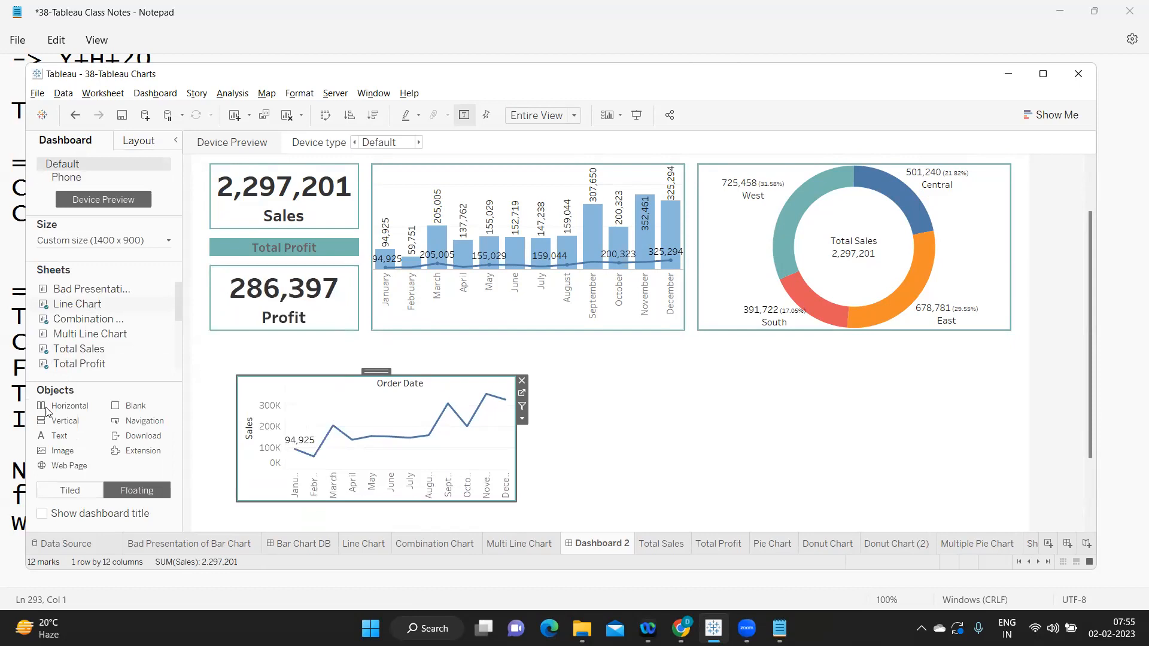
drag(60, 421, 217, 341)
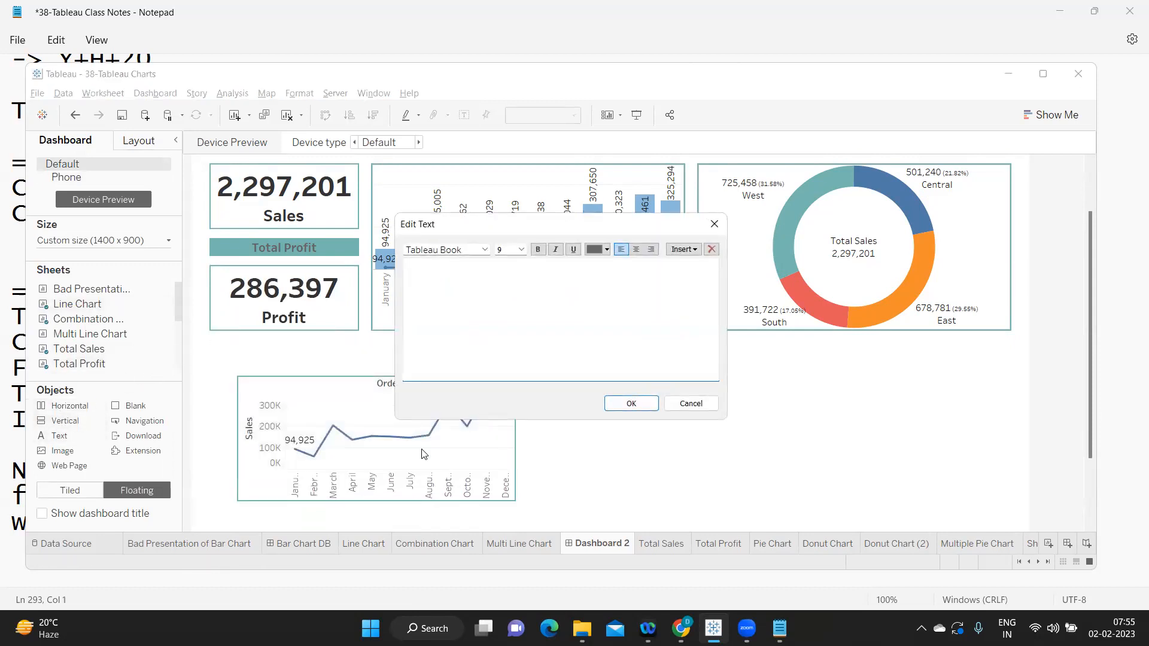
text(Line Char)
key(ctrl+a)
click(638, 249)
click(537, 249)
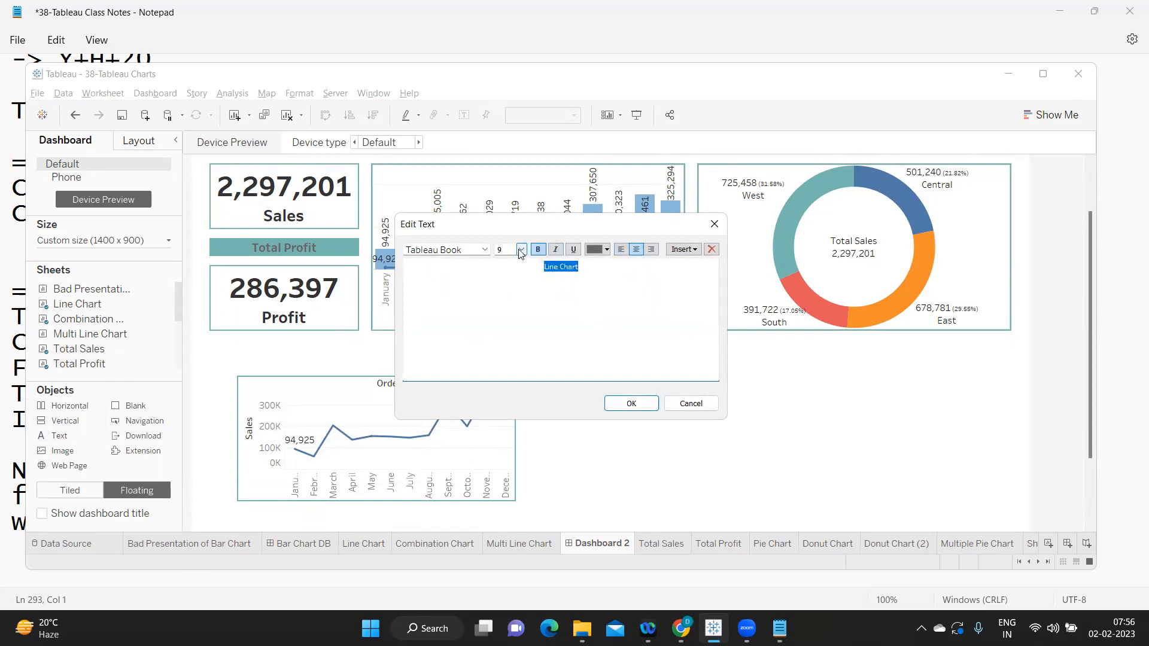
click(520, 250)
click(508, 300)
click(484, 249)
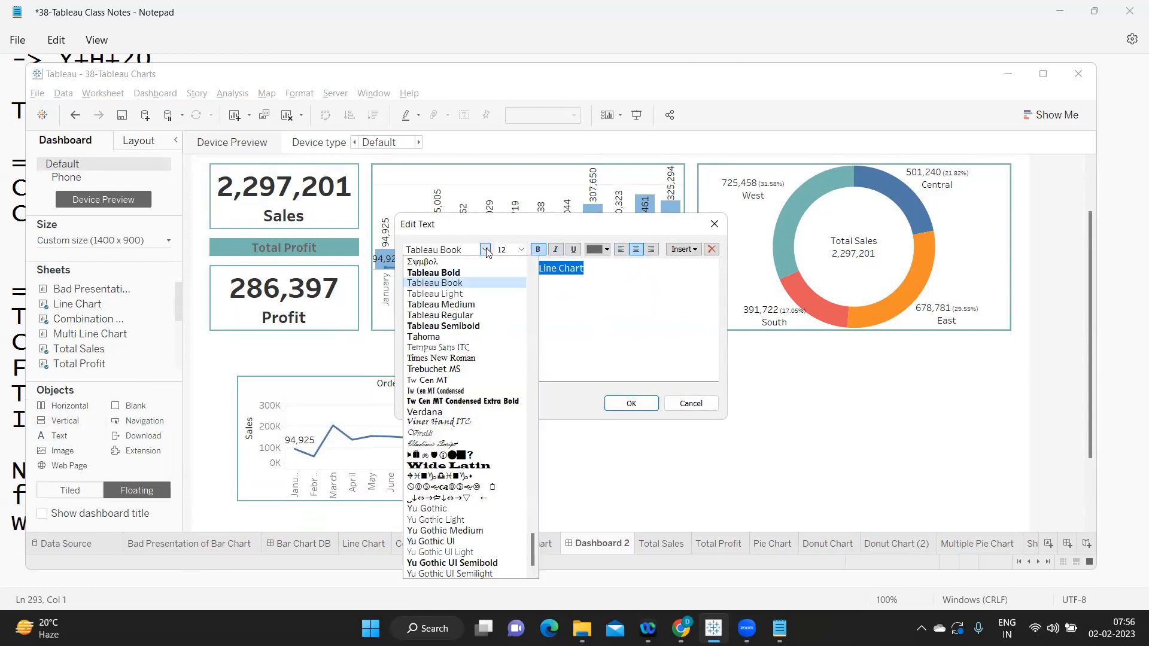
click(483, 272)
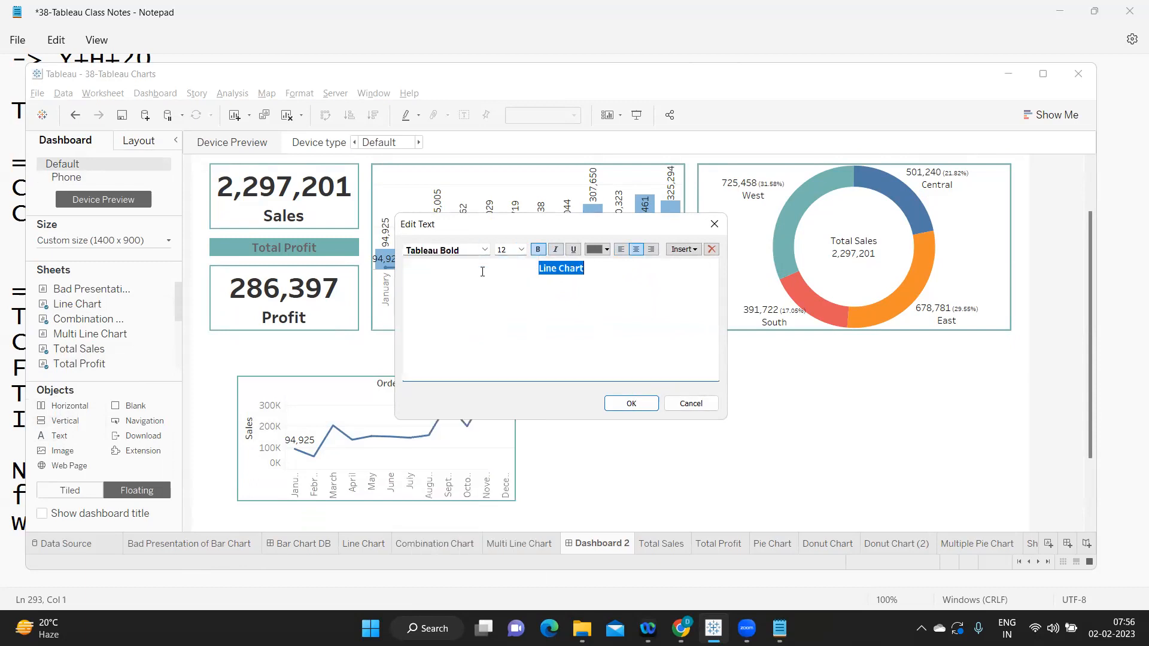
click(634, 405)
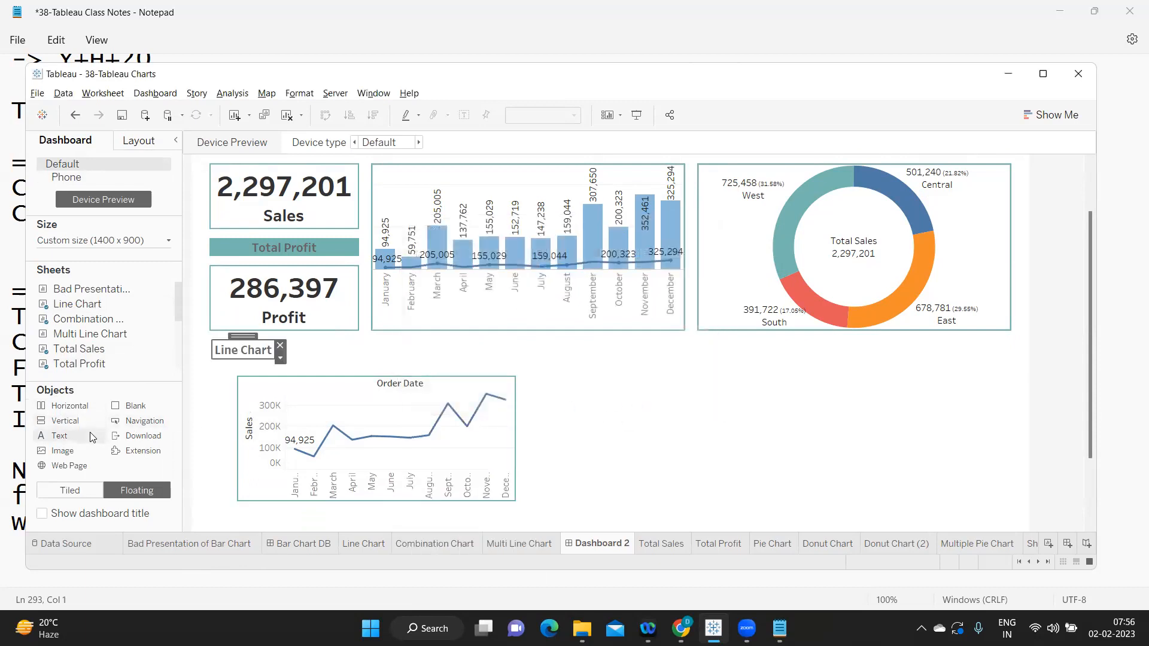
Step: Fill the new Line Chart heading's background with the same teal as the other headings
click(148, 151)
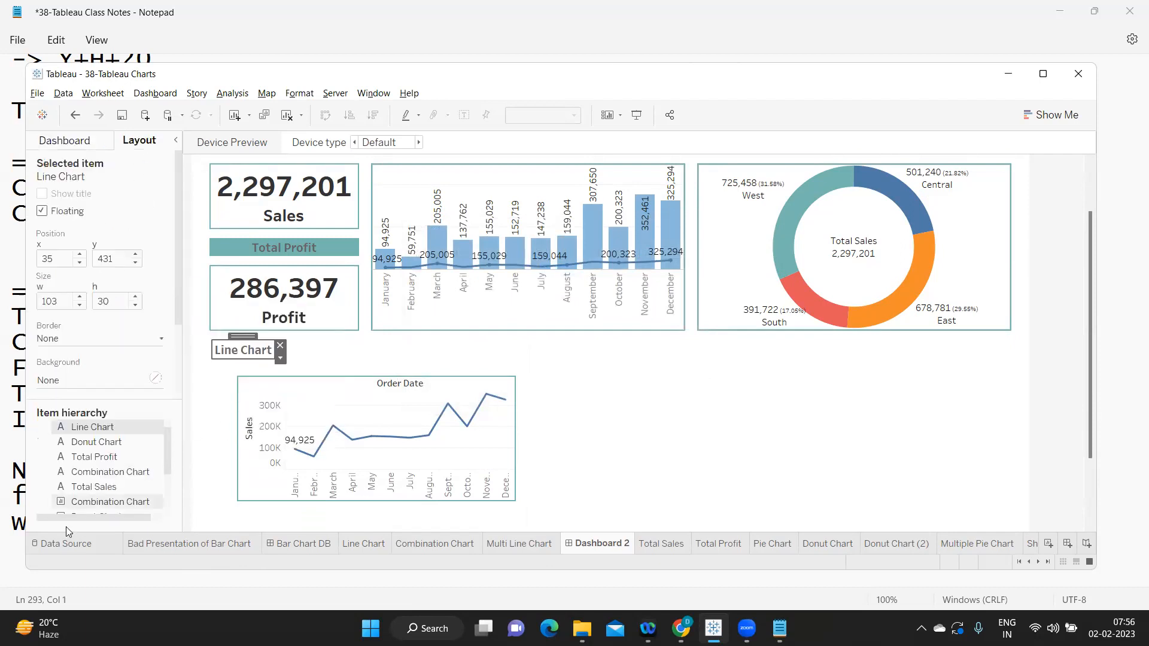
click(76, 383)
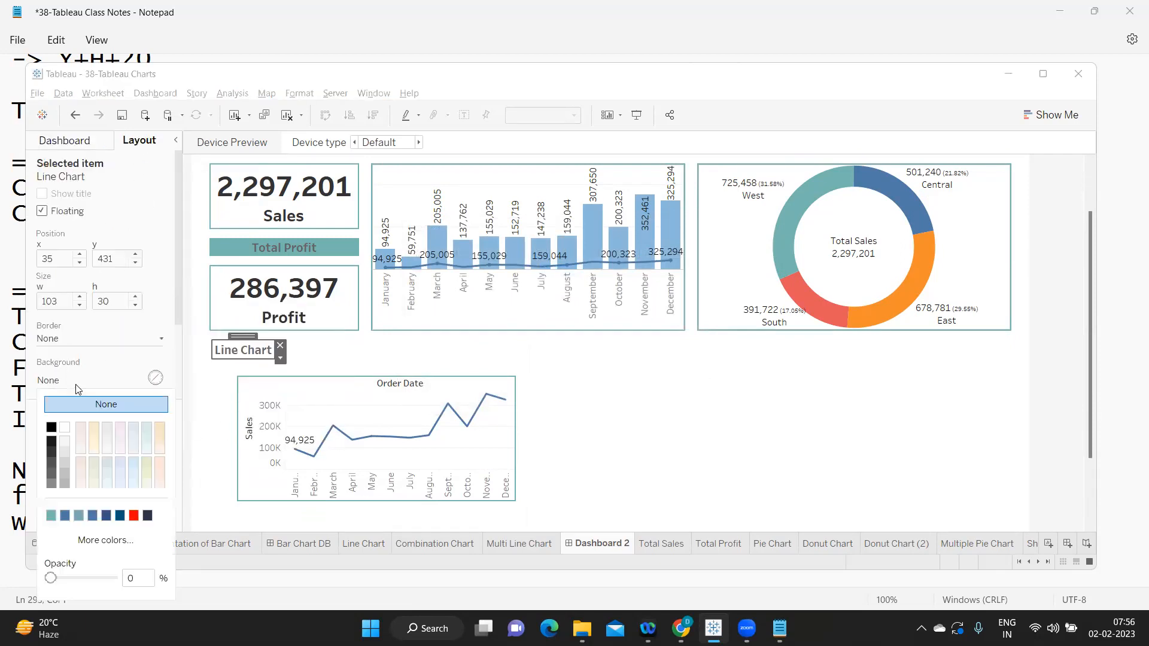
click(52, 515)
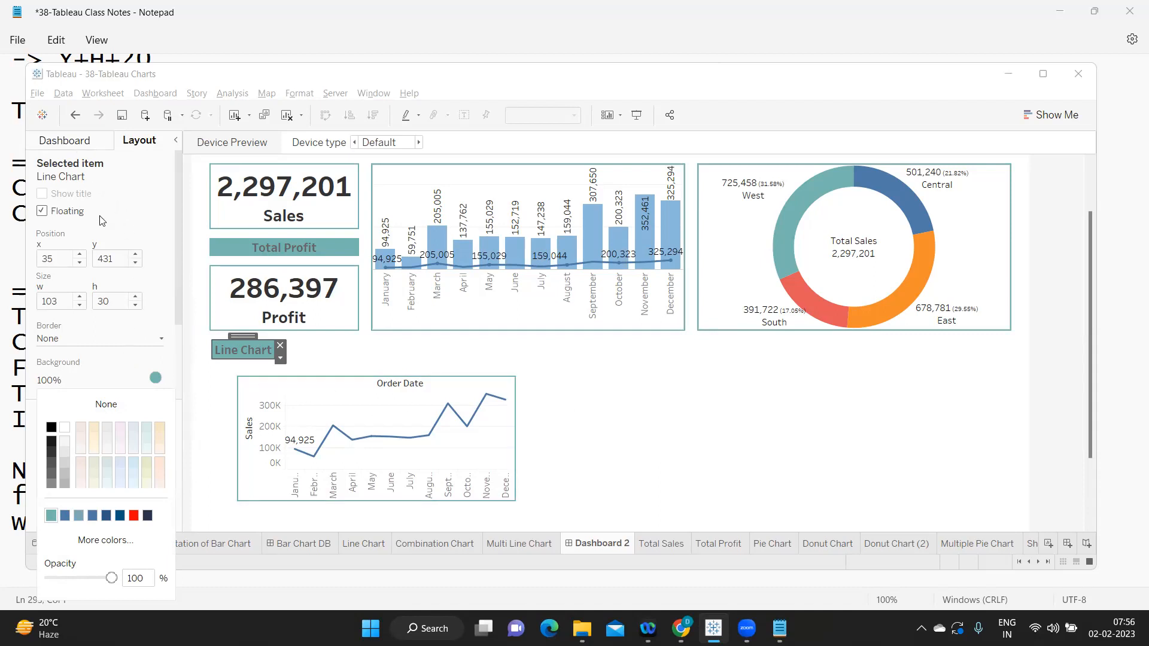
Step: Set the Line Chart heading's x position to 30 so it aligns with the Profit tile
click(222, 281)
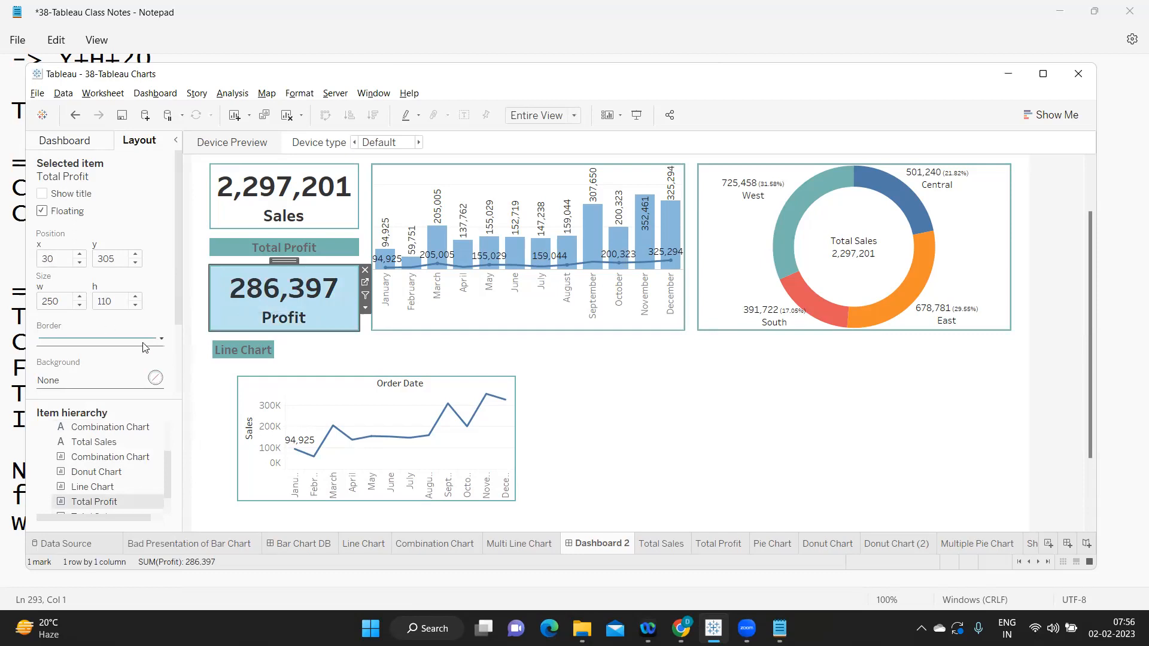
click(219, 344)
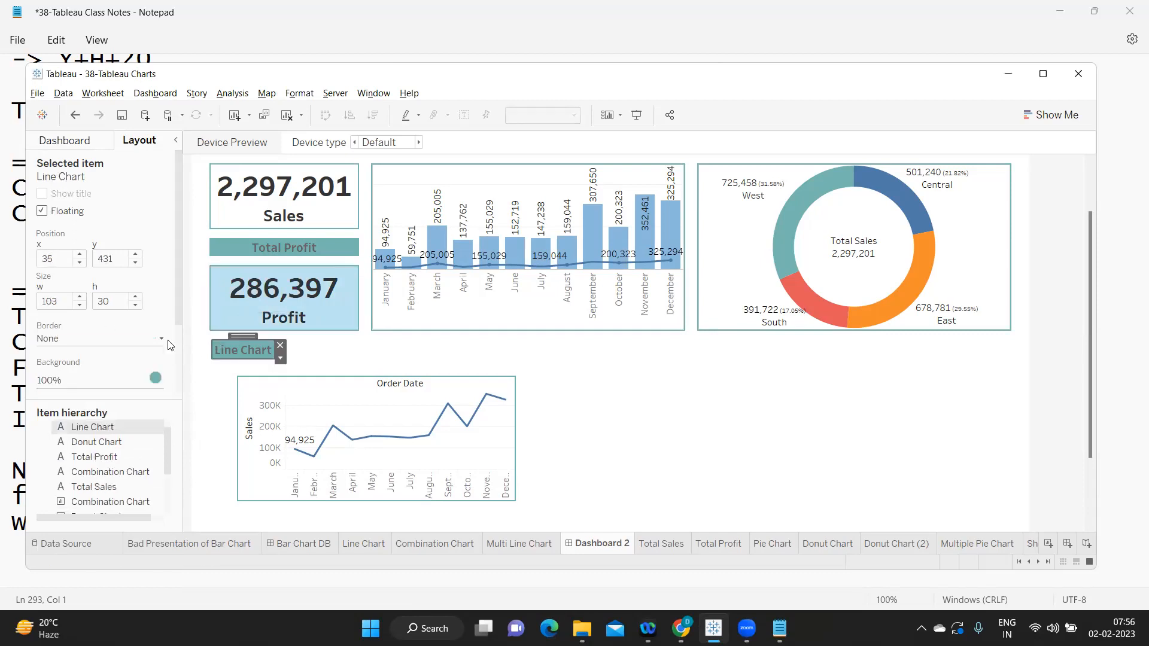
click(80, 264)
click(80, 264)
click(80, 264)
click(80, 263)
click(79, 263)
Step: Stretch the Line Chart heading to a width of about 1342 so it reaches the donut chart's outer edge
click(240, 351)
drag(271, 348, 843, 378)
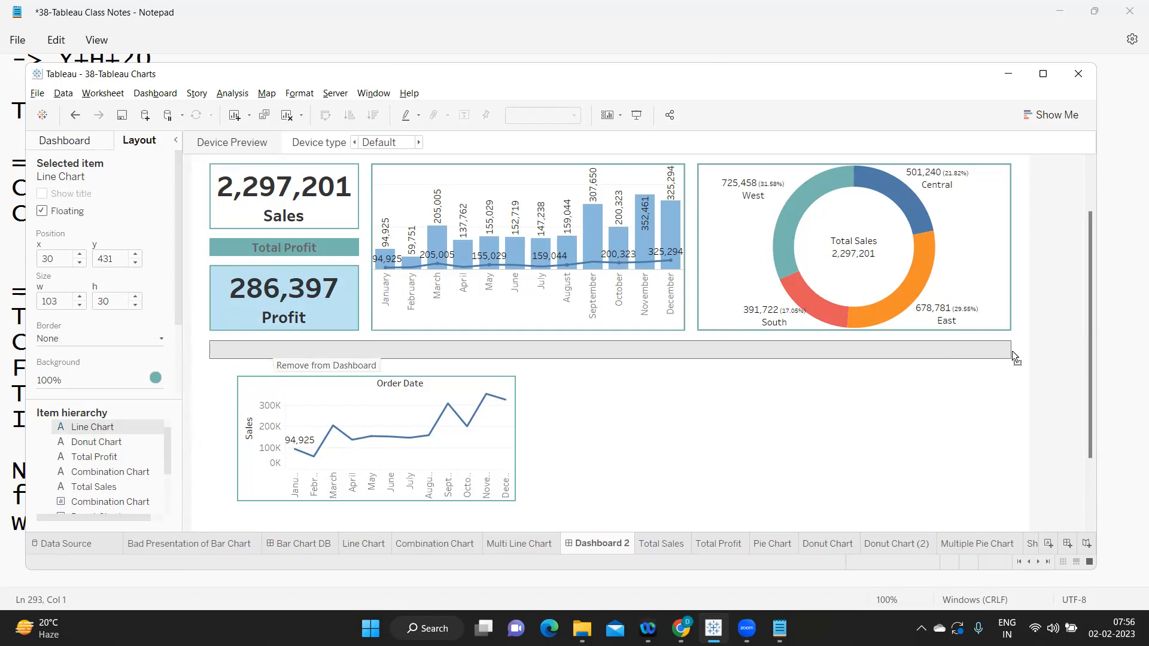
drag(1012, 352, 1011, 350)
click(976, 428)
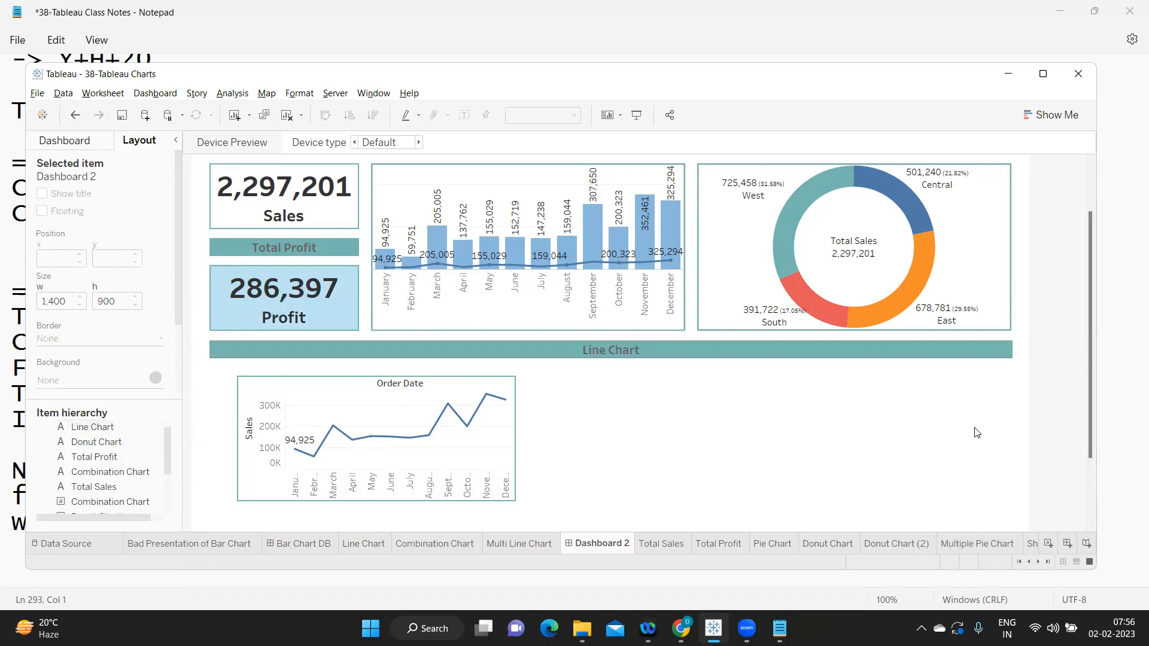
Step: Set the Line Chart heading's y position to 435, based on the Profit tile's y position and height
click(218, 313)
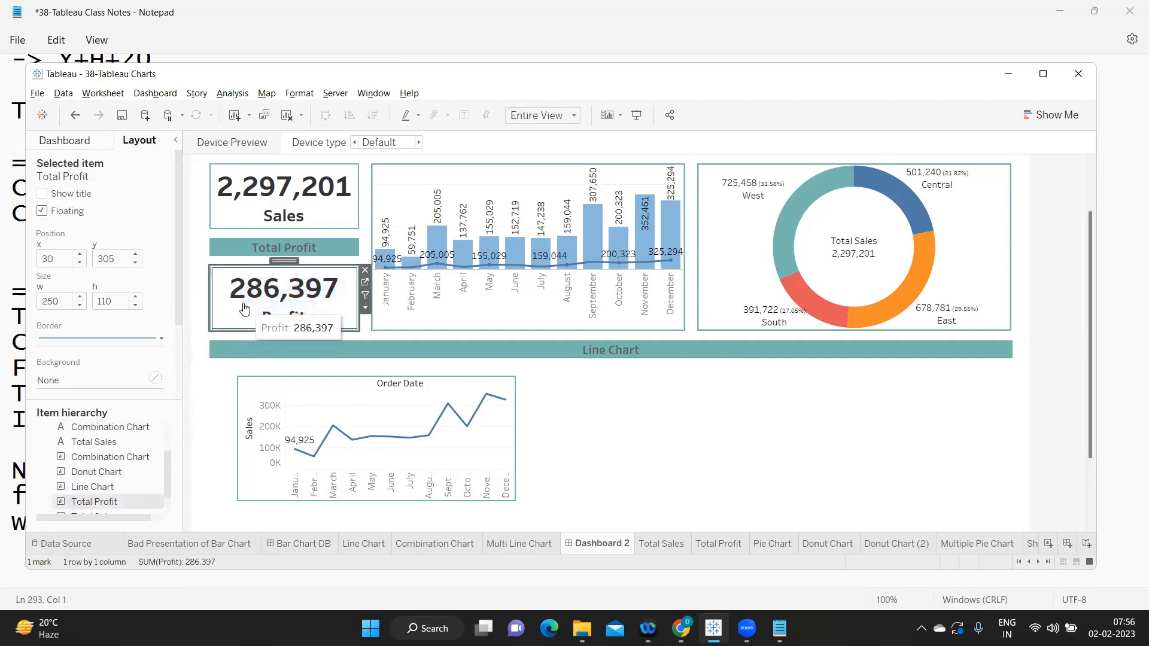
click(107, 259)
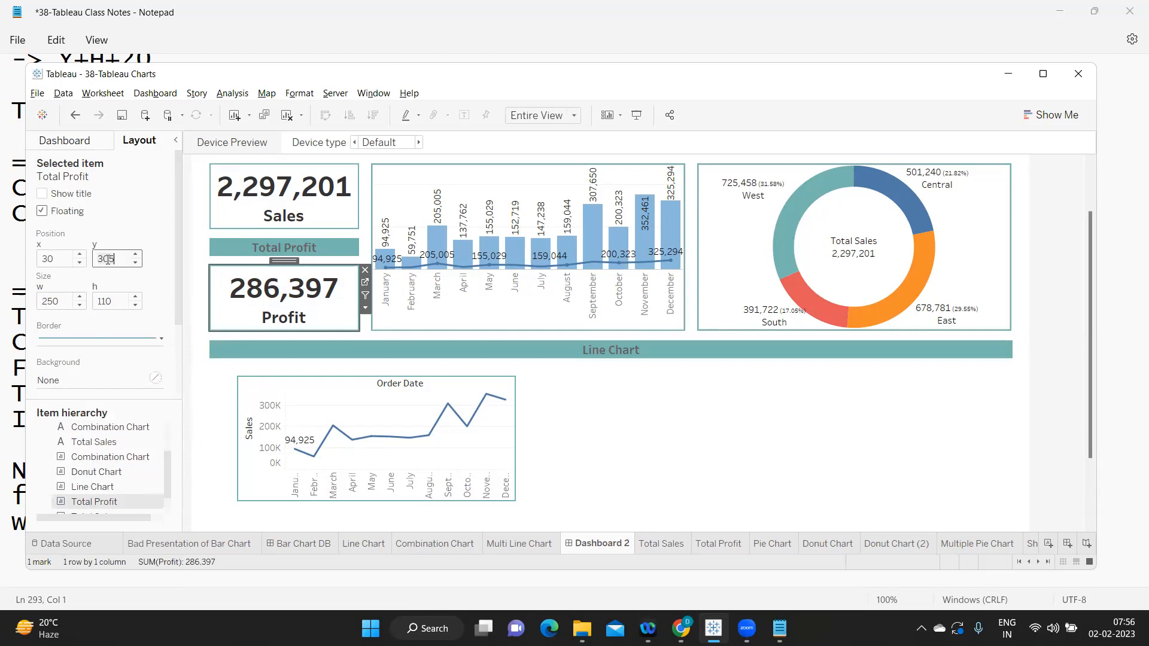
click(106, 302)
click(259, 352)
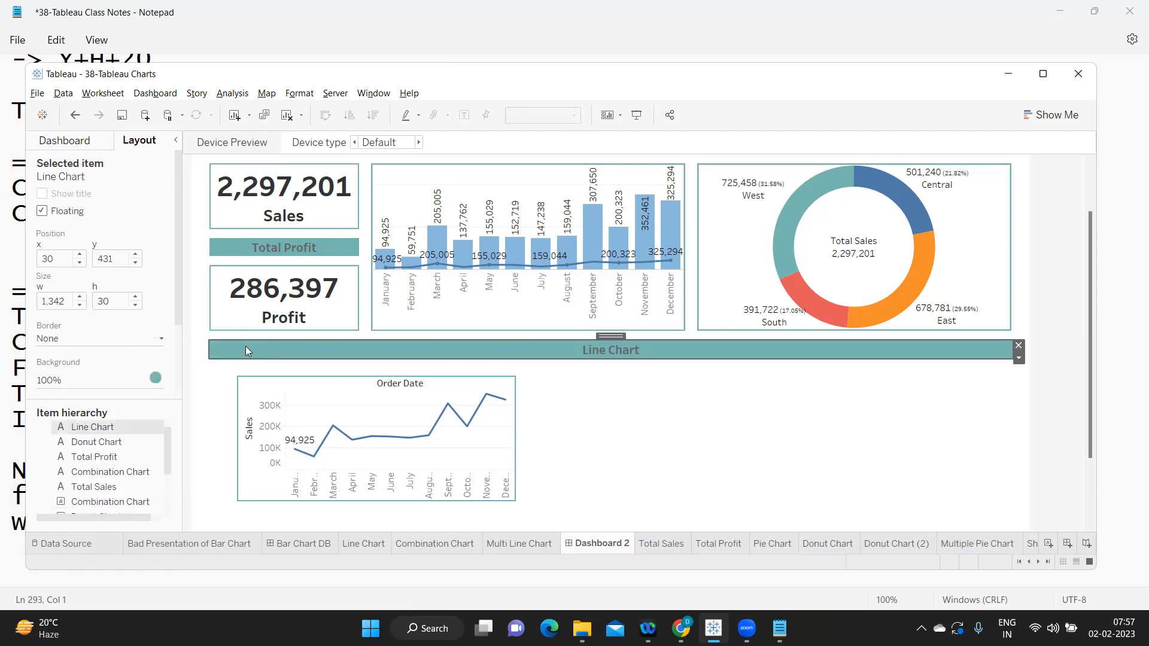
click(135, 255)
click(135, 254)
click(135, 255)
click(136, 255)
click(699, 450)
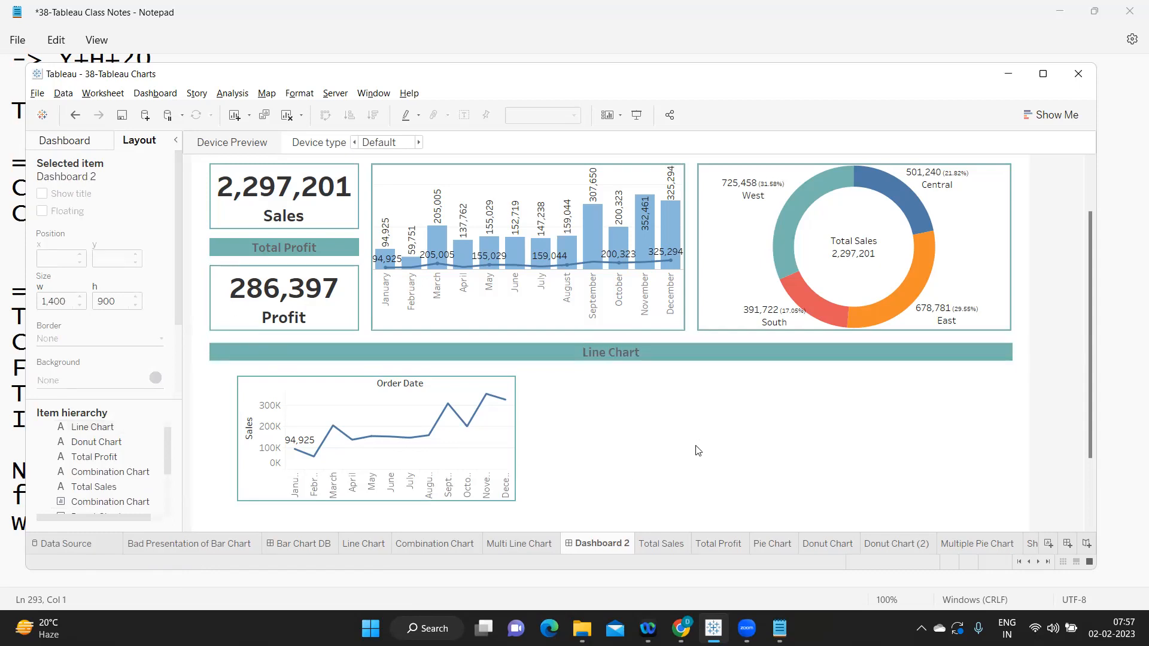
Step: Set the line chart's y position to 485, based on its heading's y position and height
click(296, 354)
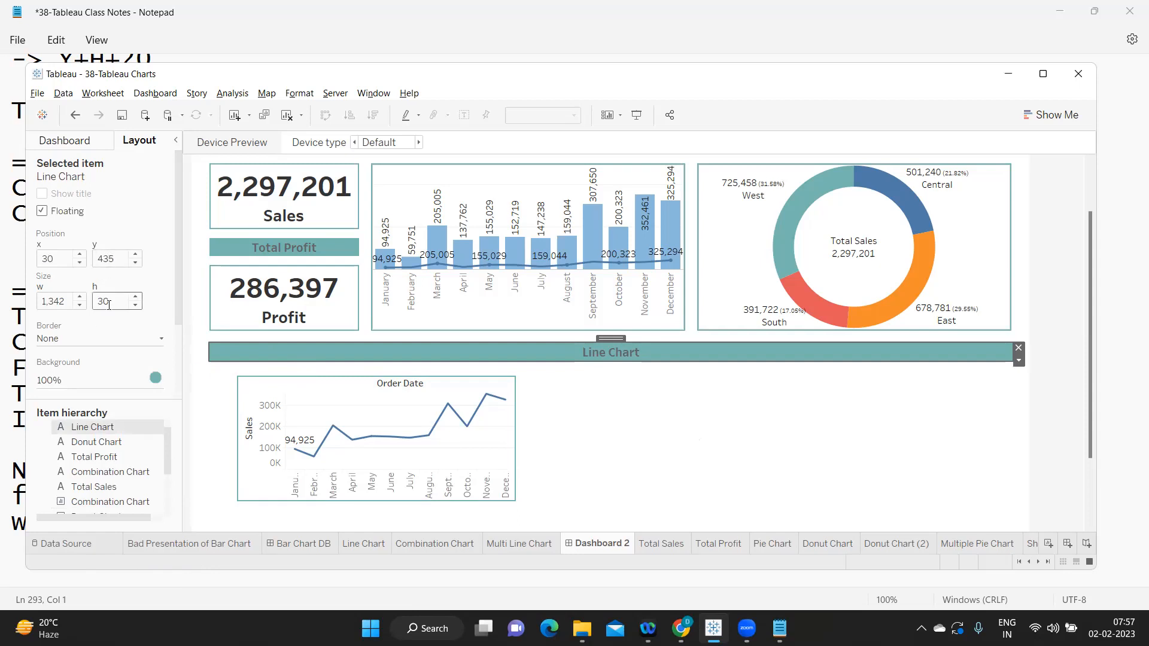
key(Return)
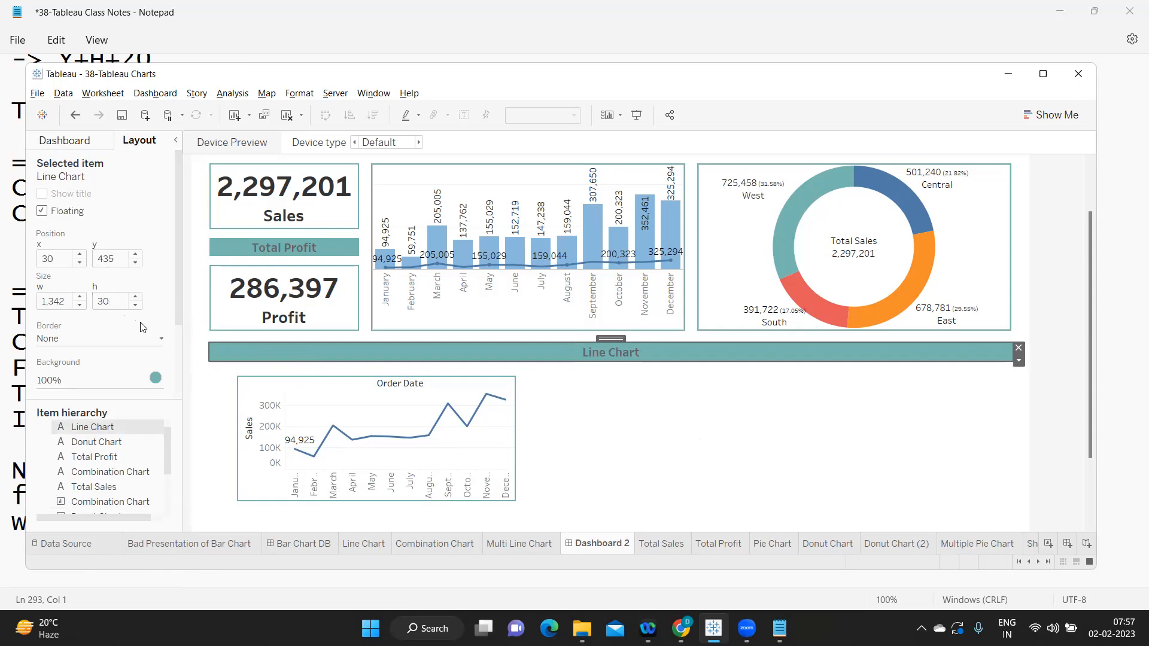
click(306, 401)
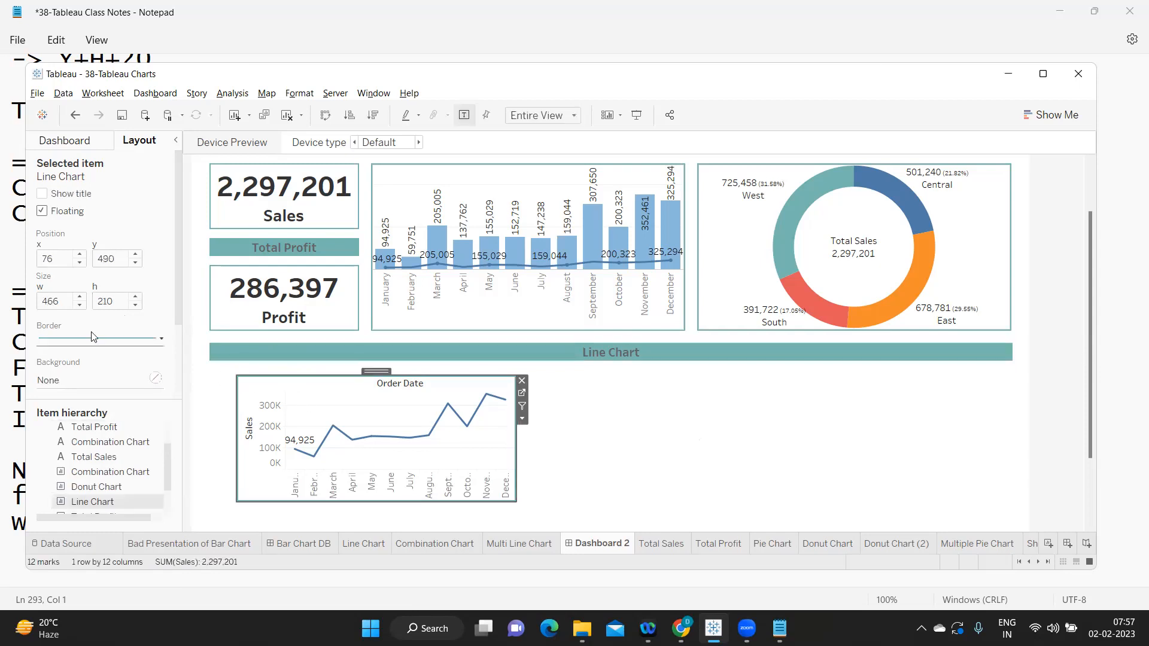
click(137, 263)
click(137, 262)
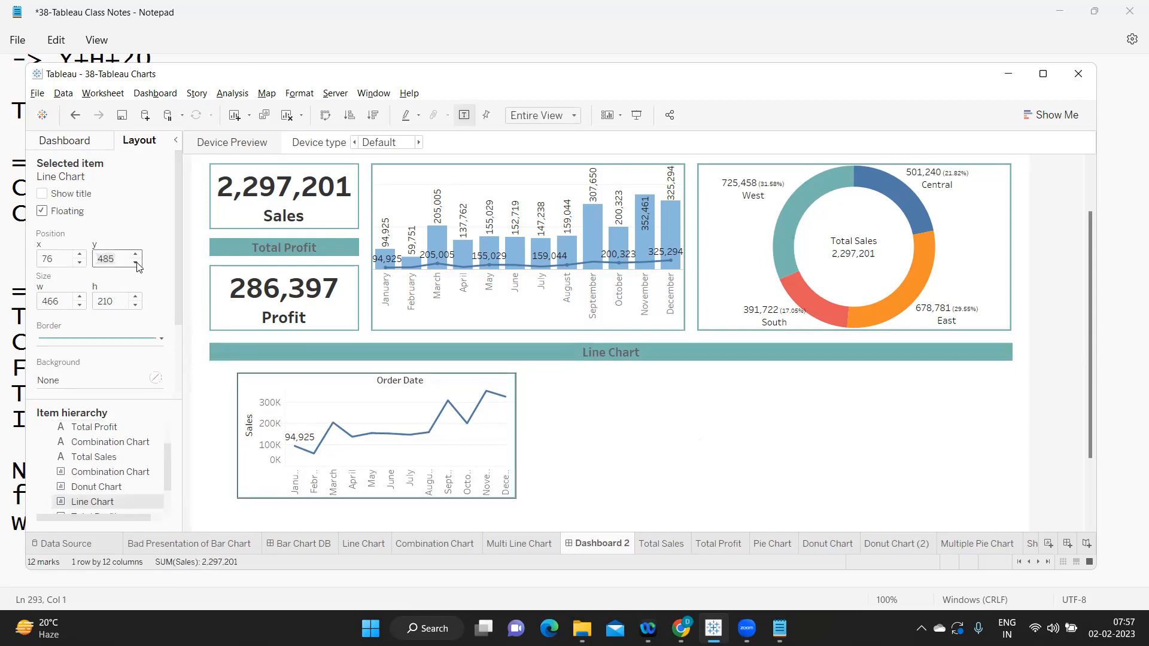
Step: Set the line chart's x position to 30 to align it with its heading
click(242, 356)
click(261, 413)
click(262, 412)
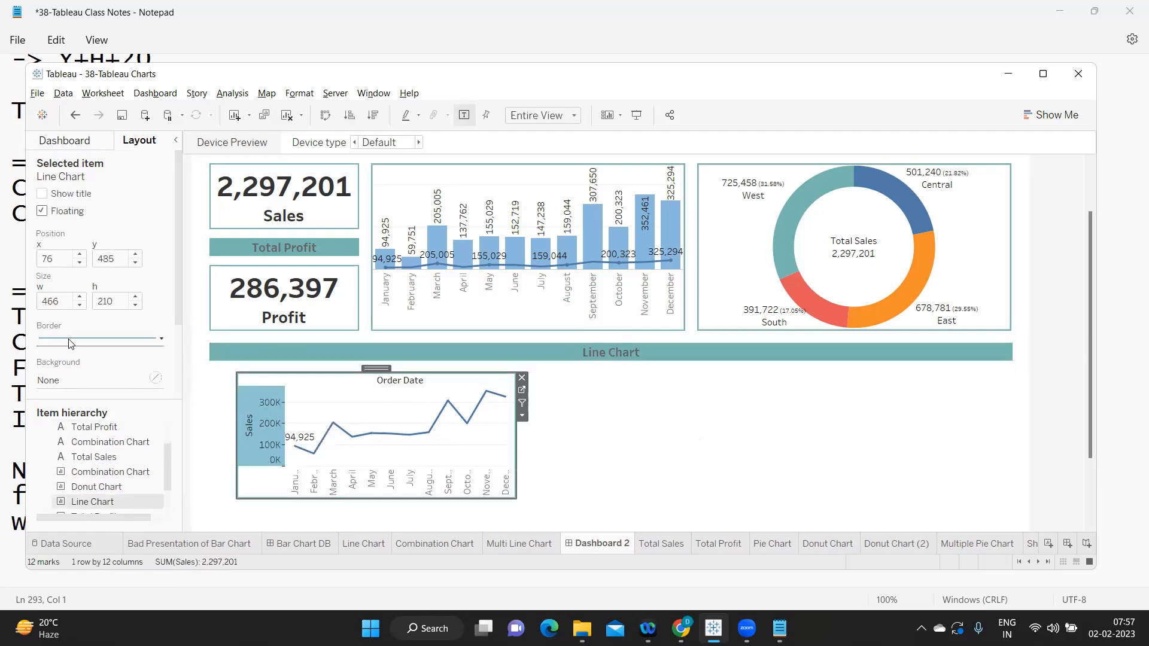
text(30)
key(Return)
click(685, 432)
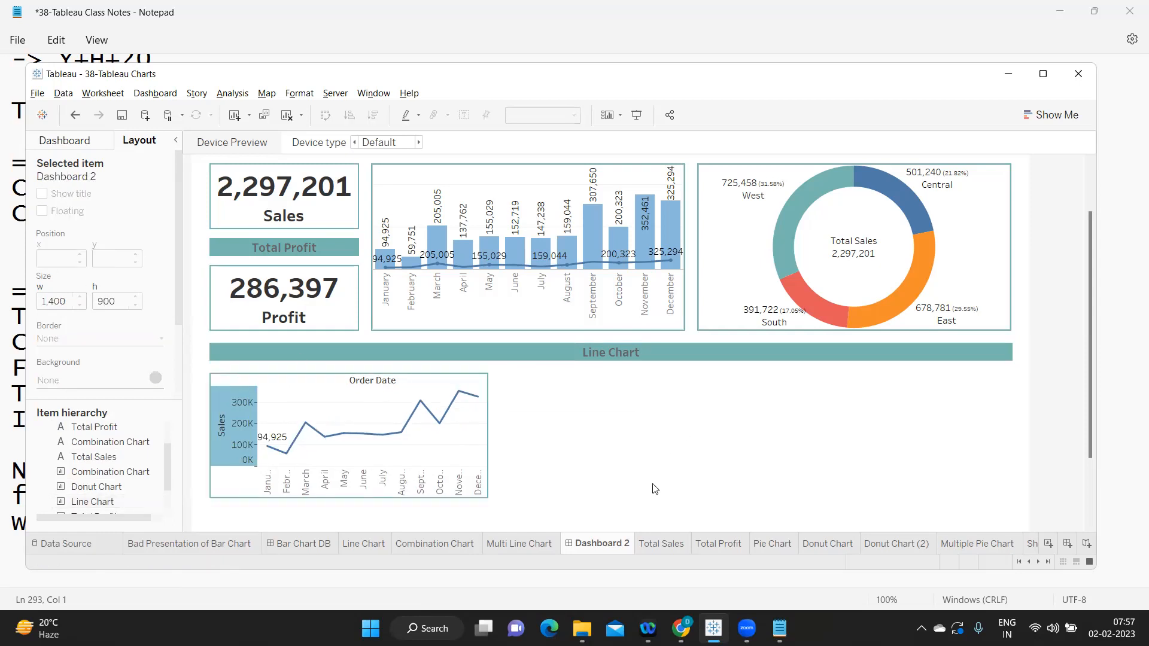
Step: Reduce the Line Chart heading's width to 1340
click(759, 355)
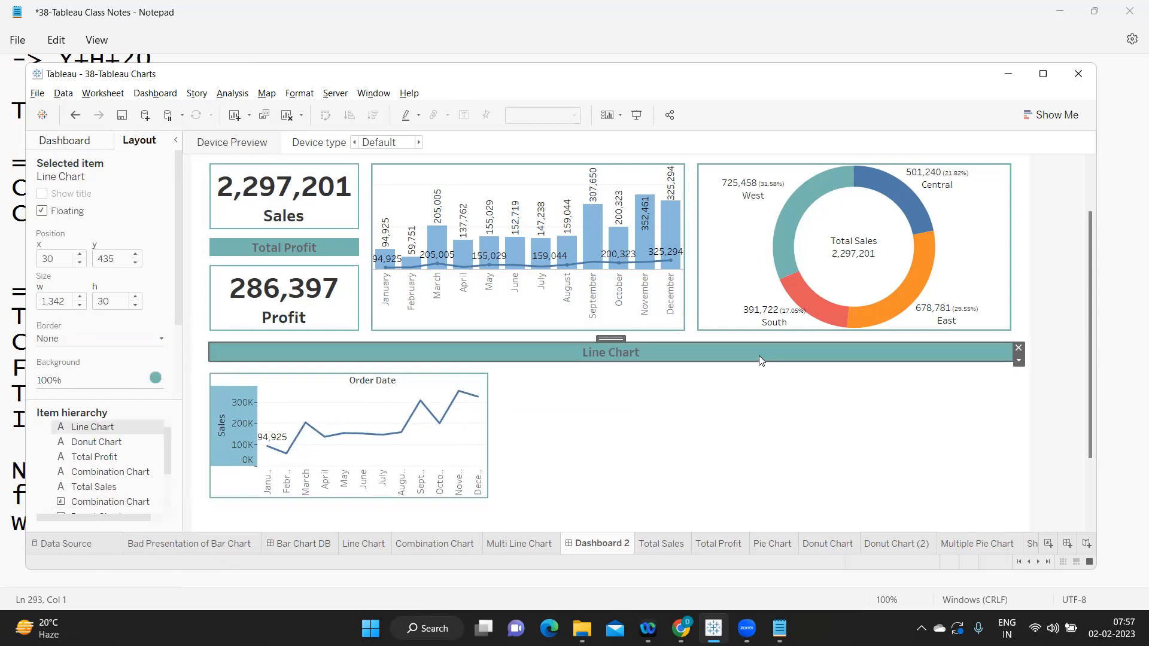
click(81, 305)
click(80, 306)
Step: Set the line chart's width to 1340 to match its heading and clear the selected data point
click(305, 422)
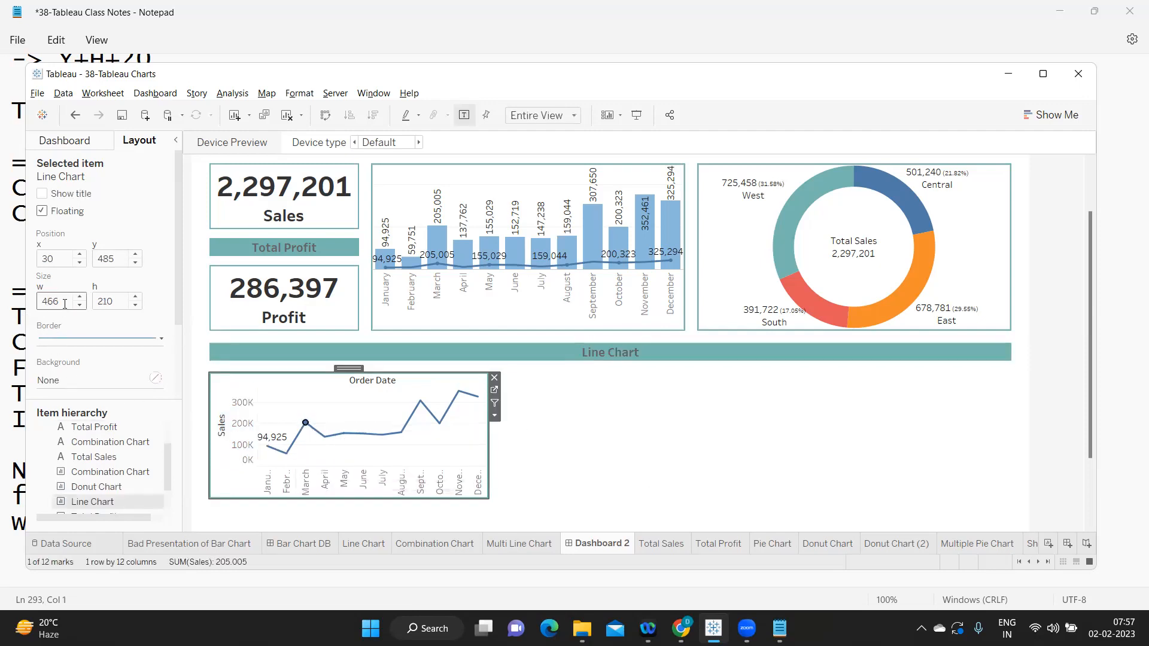
double_click(39, 303)
text(1340)
key(Return)
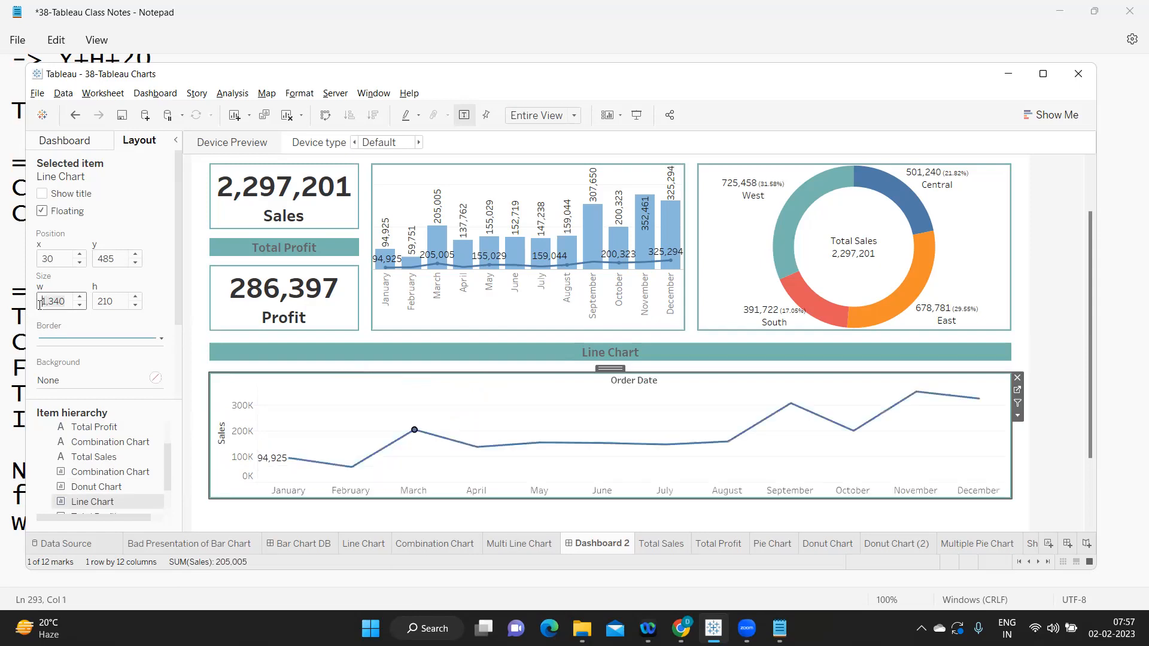
click(423, 403)
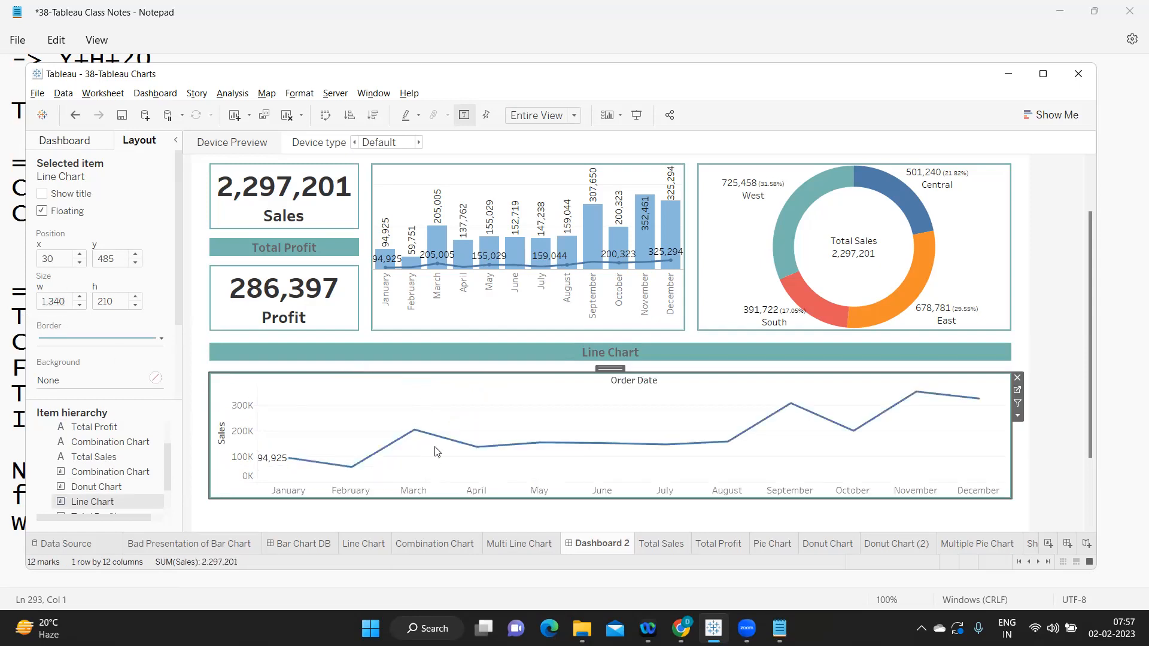
mouse_move(465, 454)
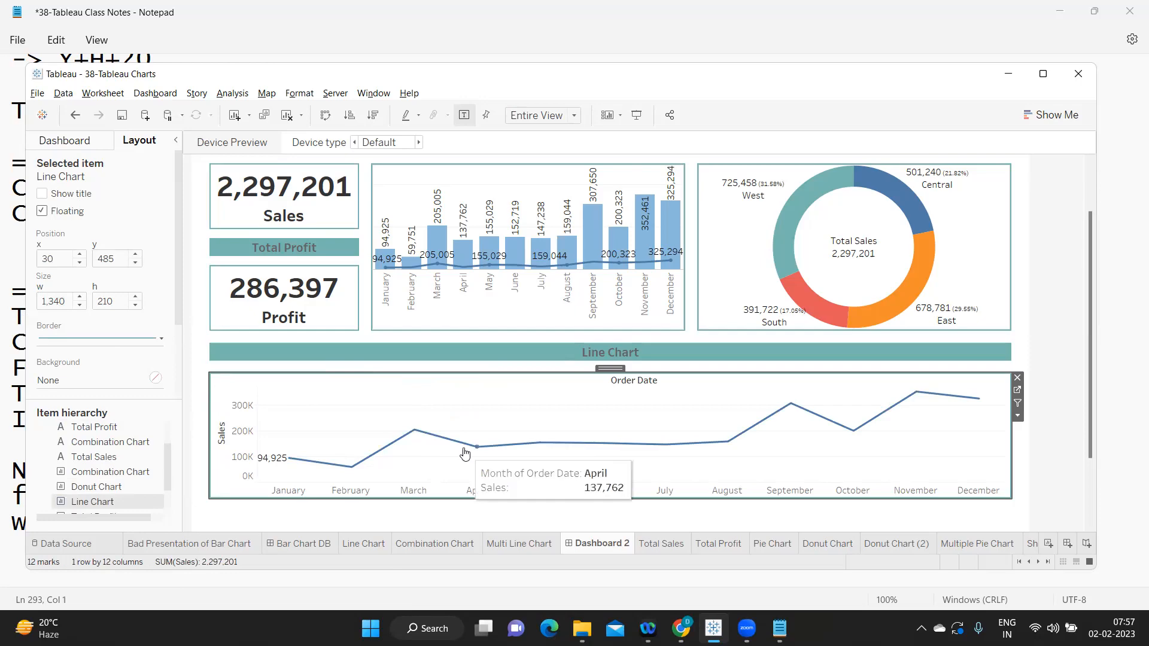
Step: Preview the finished dashboard in presentation mode and return to the editing view
click(633, 115)
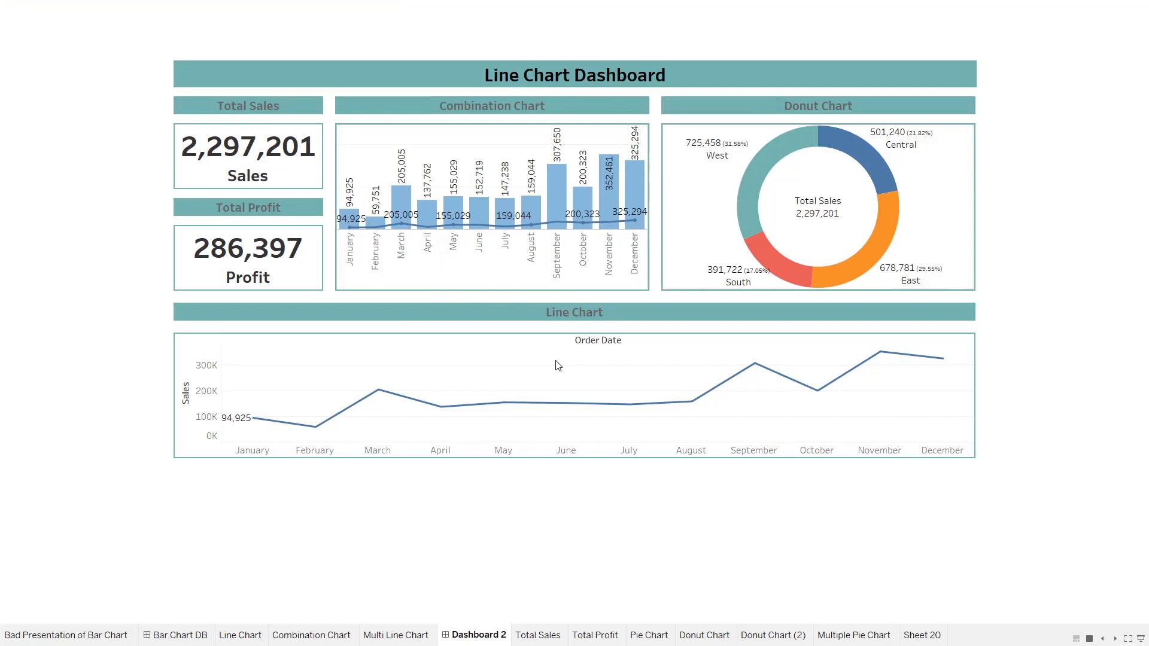
key(alt+Tab)
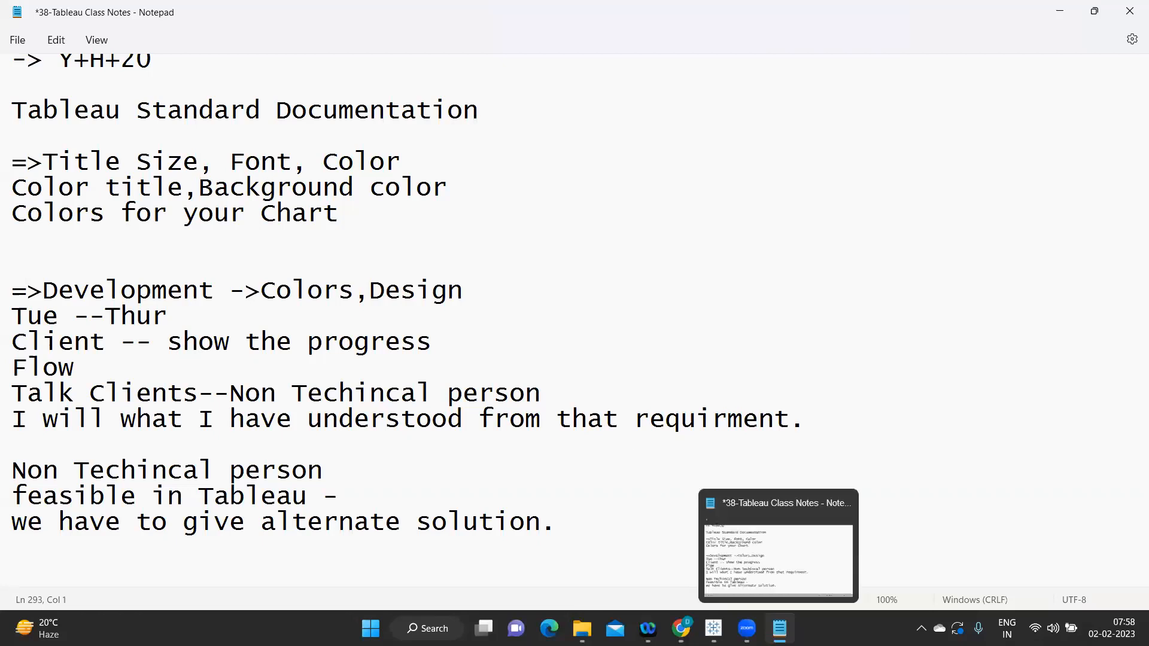
mouse_move(714, 629)
click(718, 585)
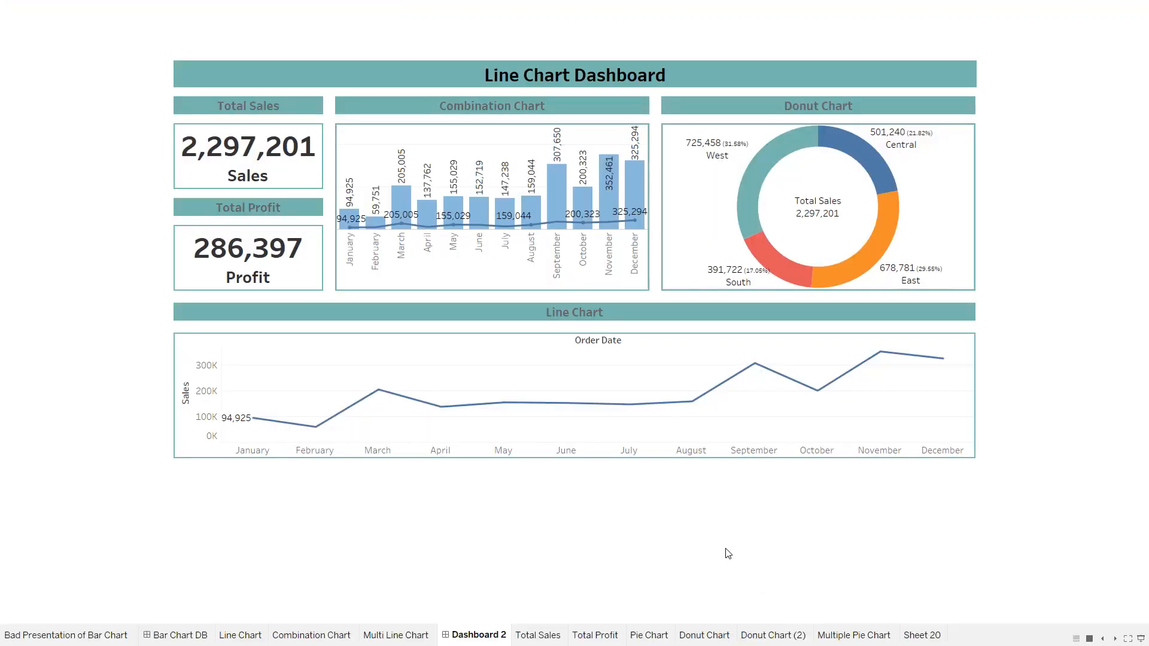
key(Escape)
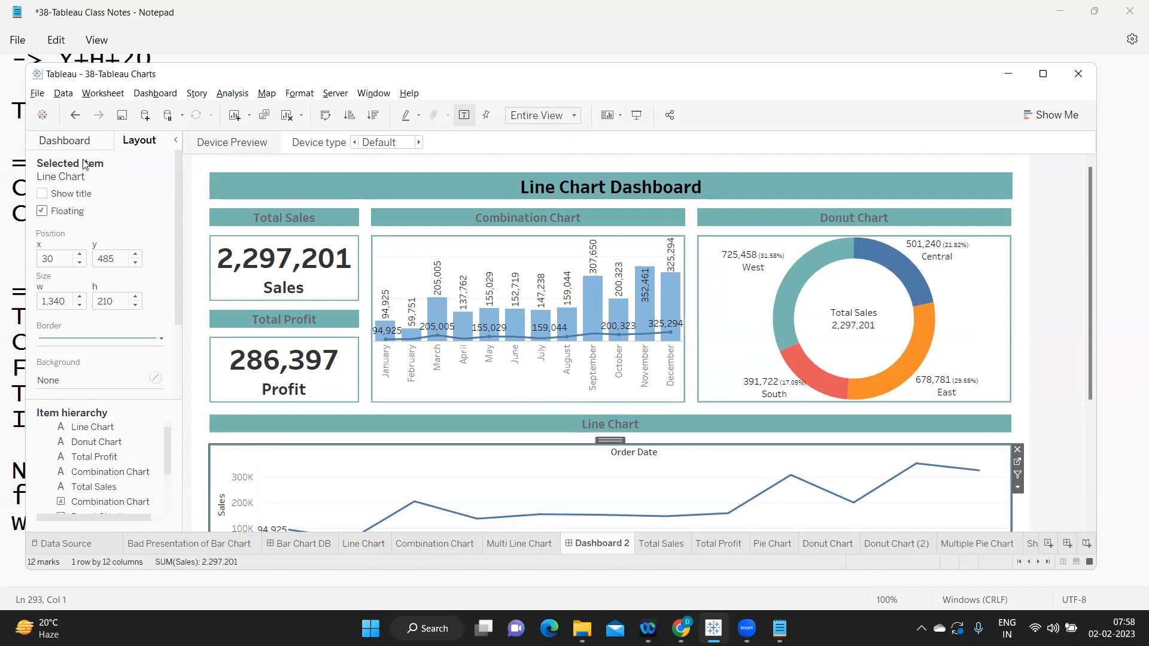
Step: Open the dashboard's formatting settings and show the colour choices for its default shading
click(64, 143)
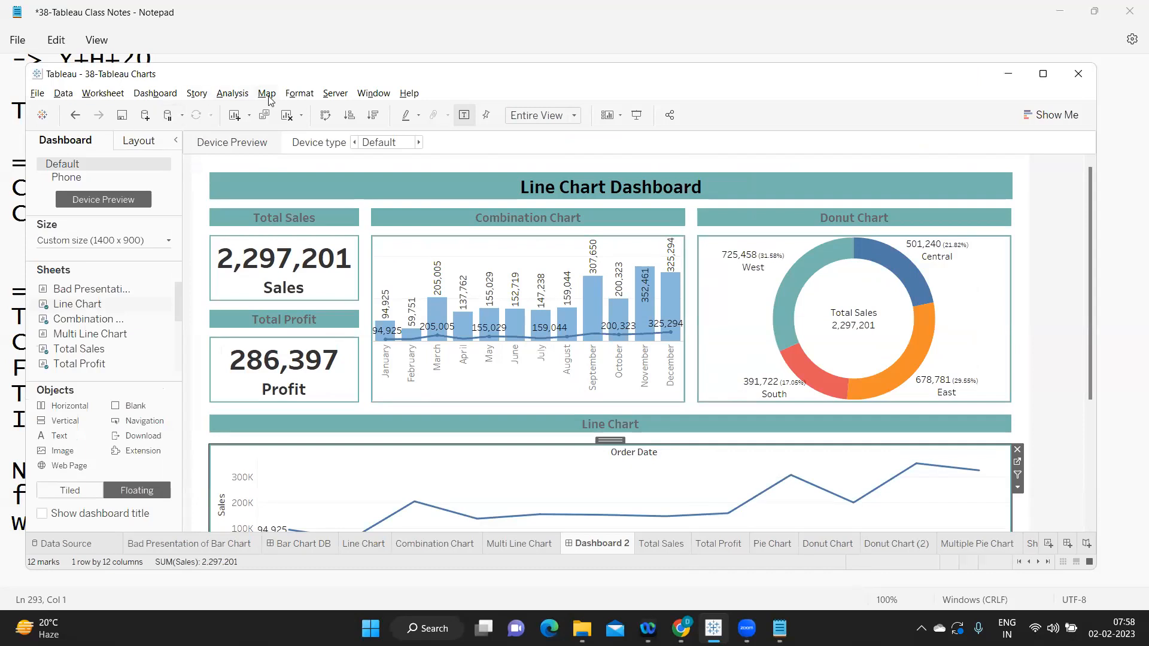
click(299, 94)
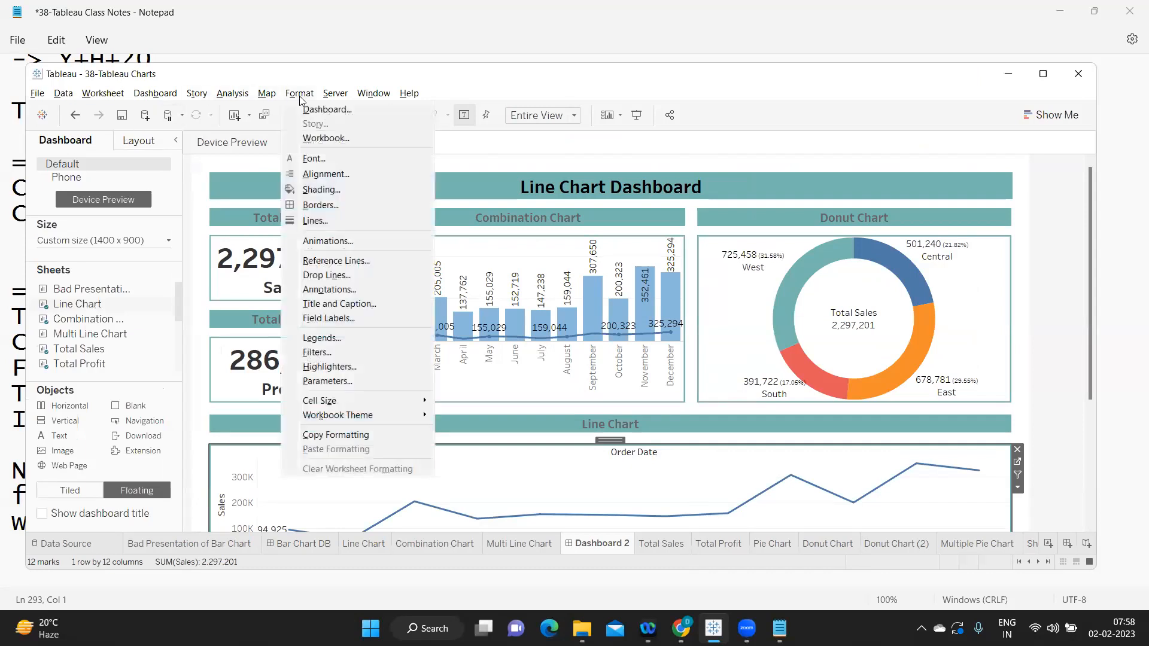
click(156, 96)
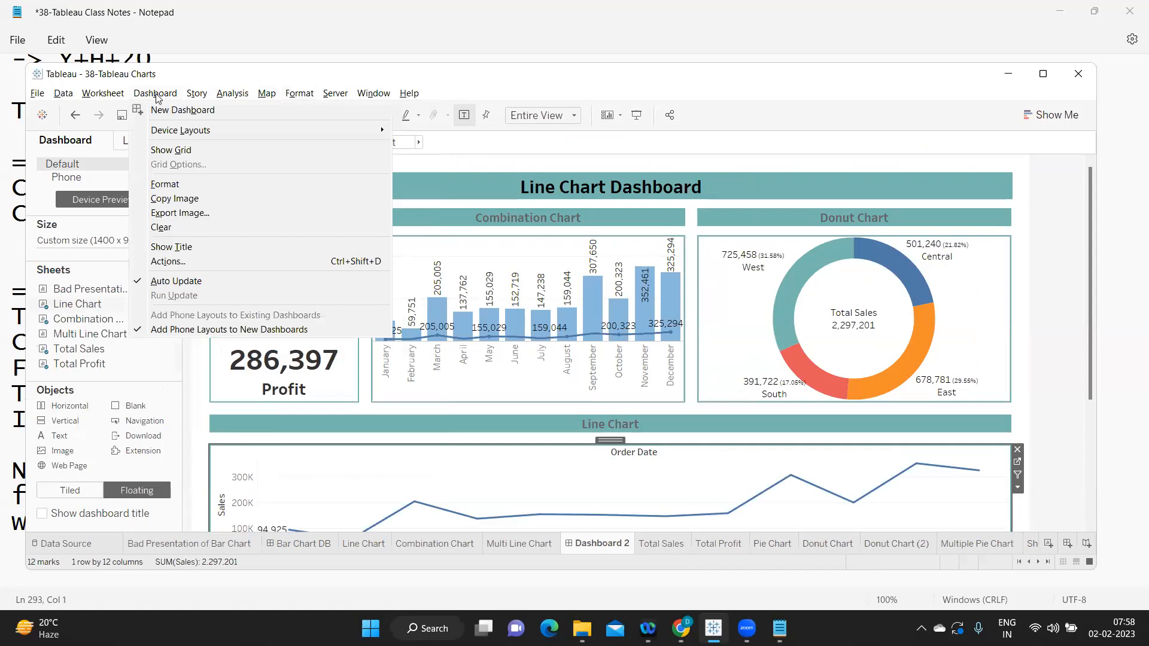
click(174, 188)
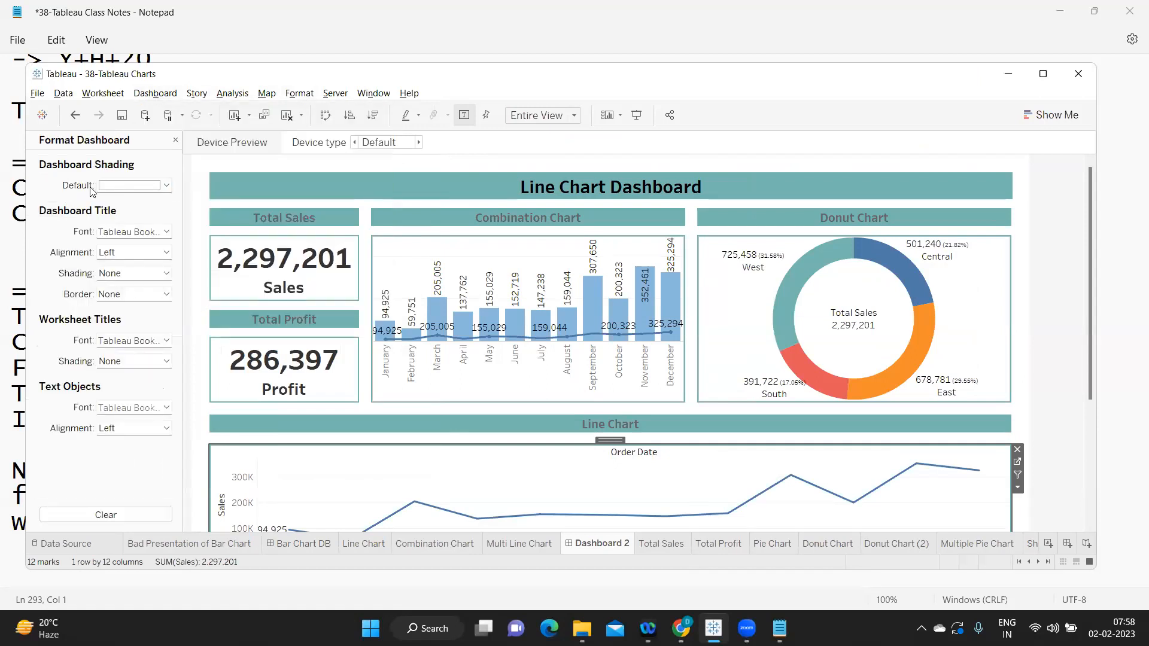
click(132, 186)
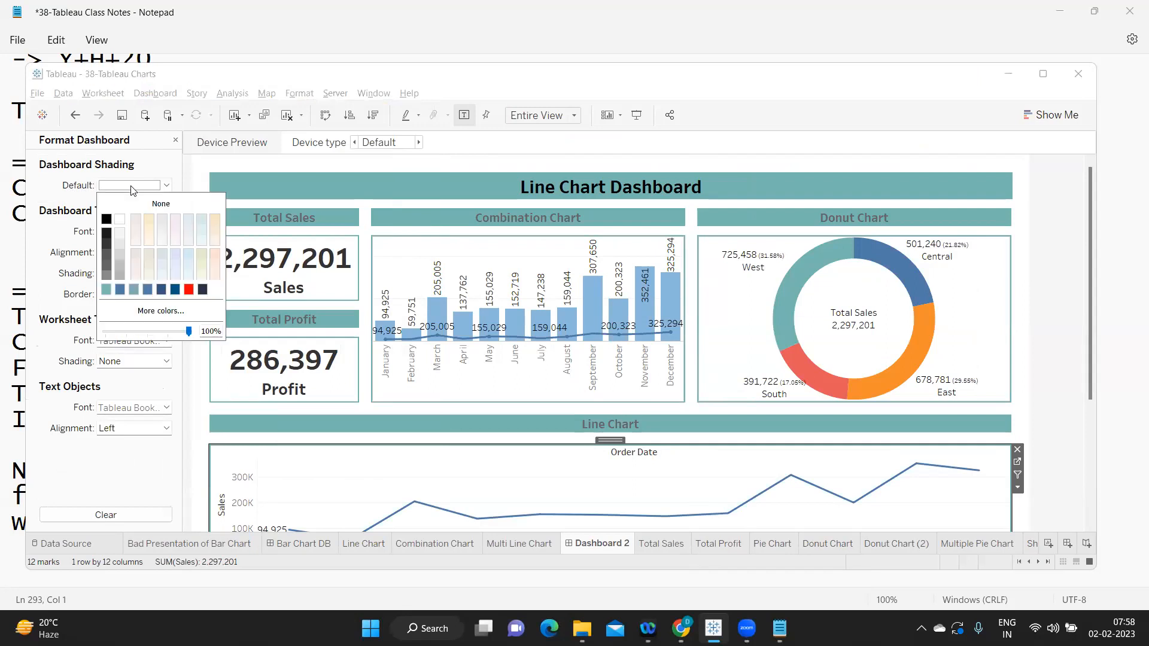
Step: Try grey, black, blue, navy and white shades as the dashboard's default shading
click(106, 264)
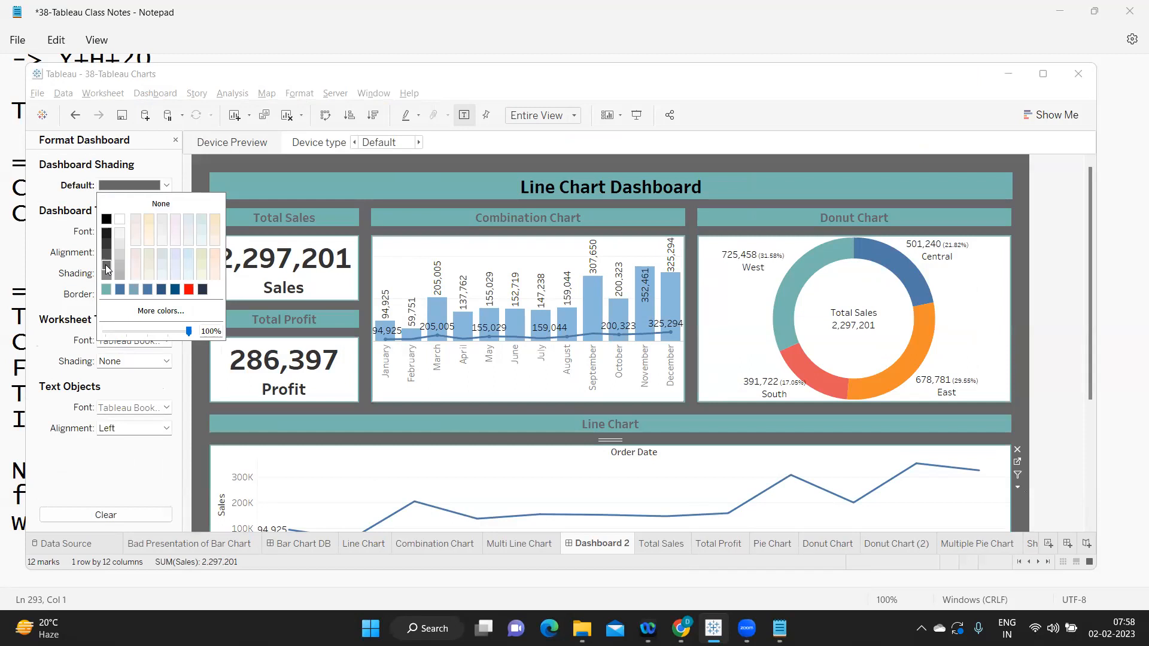
click(106, 255)
click(108, 242)
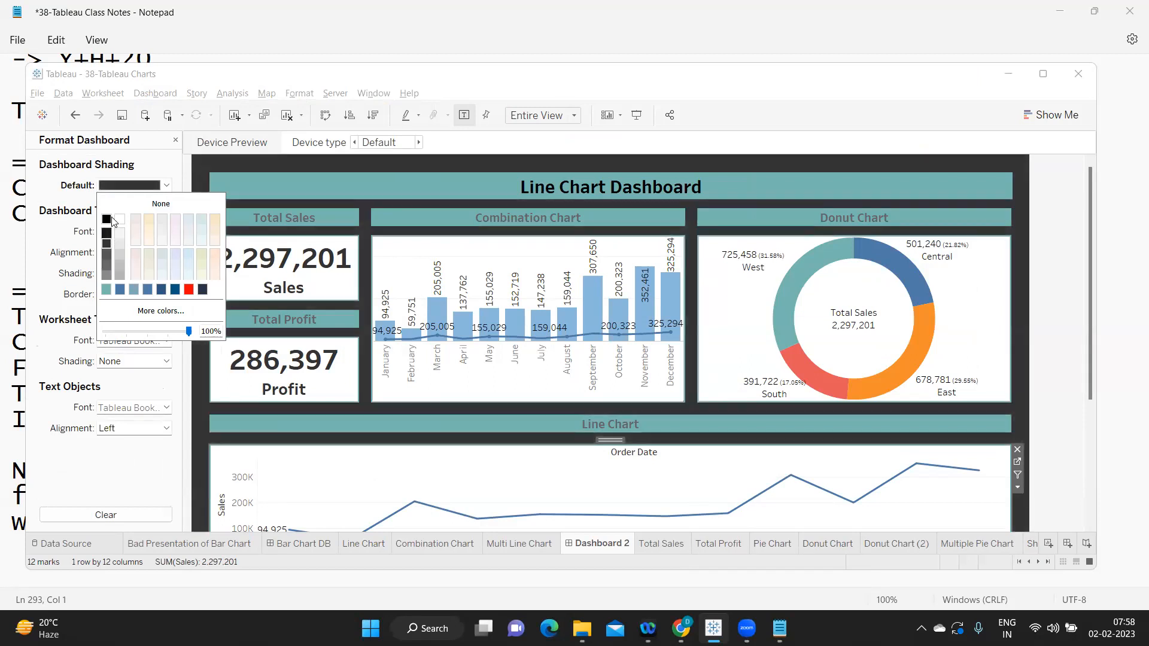
click(107, 220)
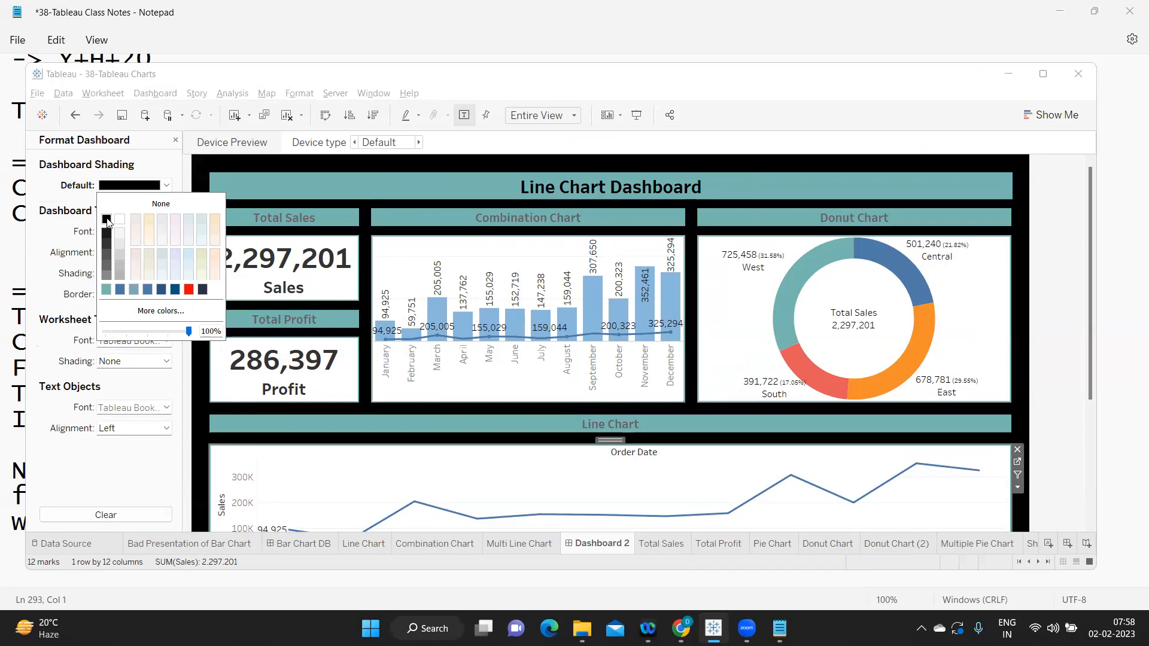
click(175, 289)
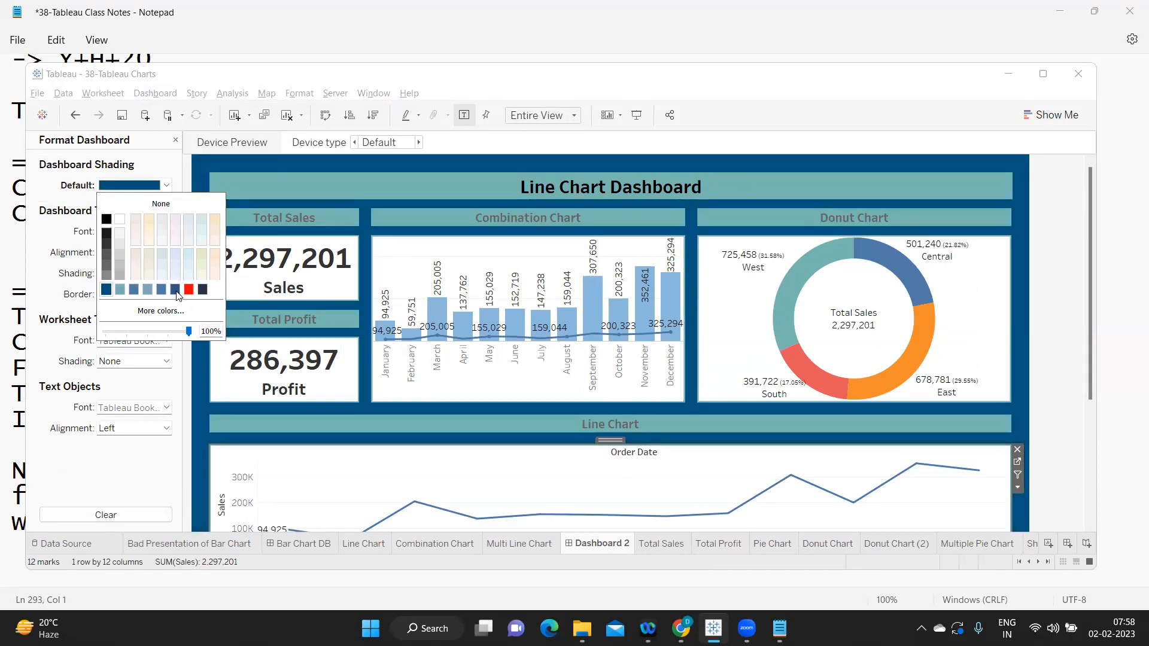
click(203, 291)
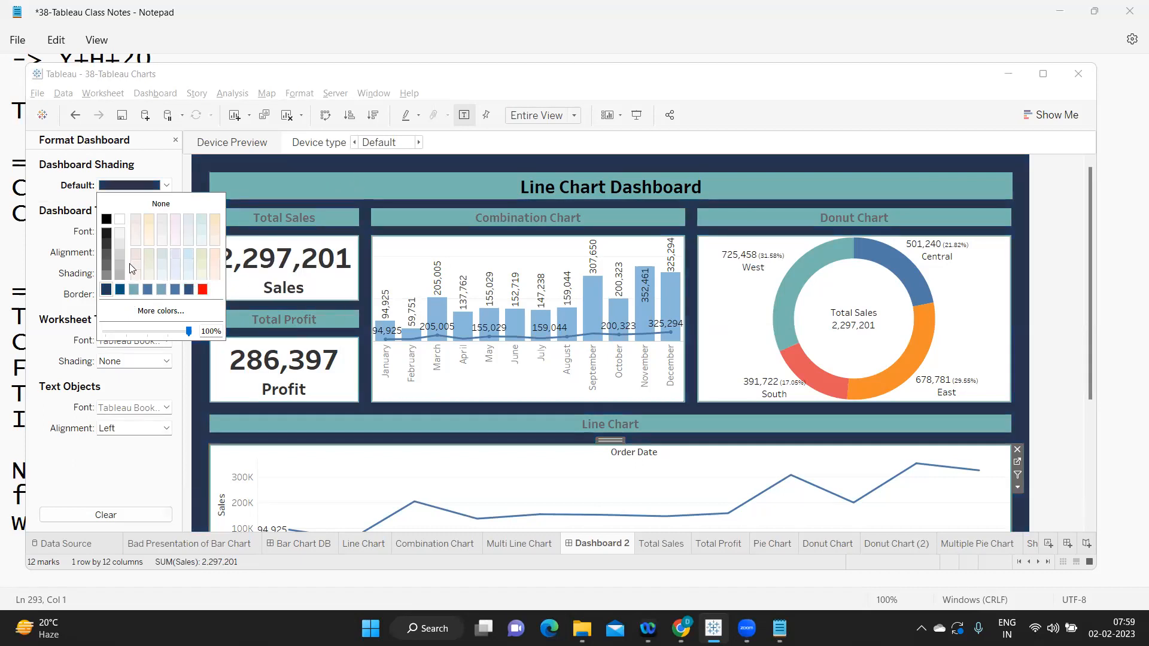
click(120, 219)
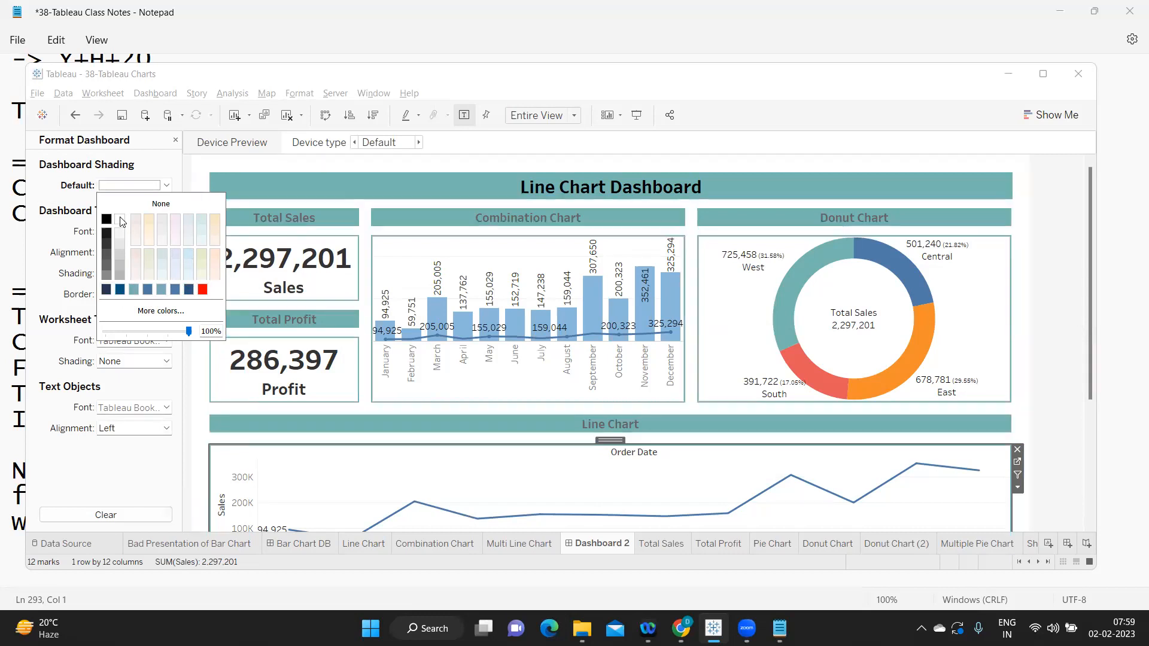
Step: Set the dashboard's default shading to a very light grey and review the whole dashboard
click(119, 236)
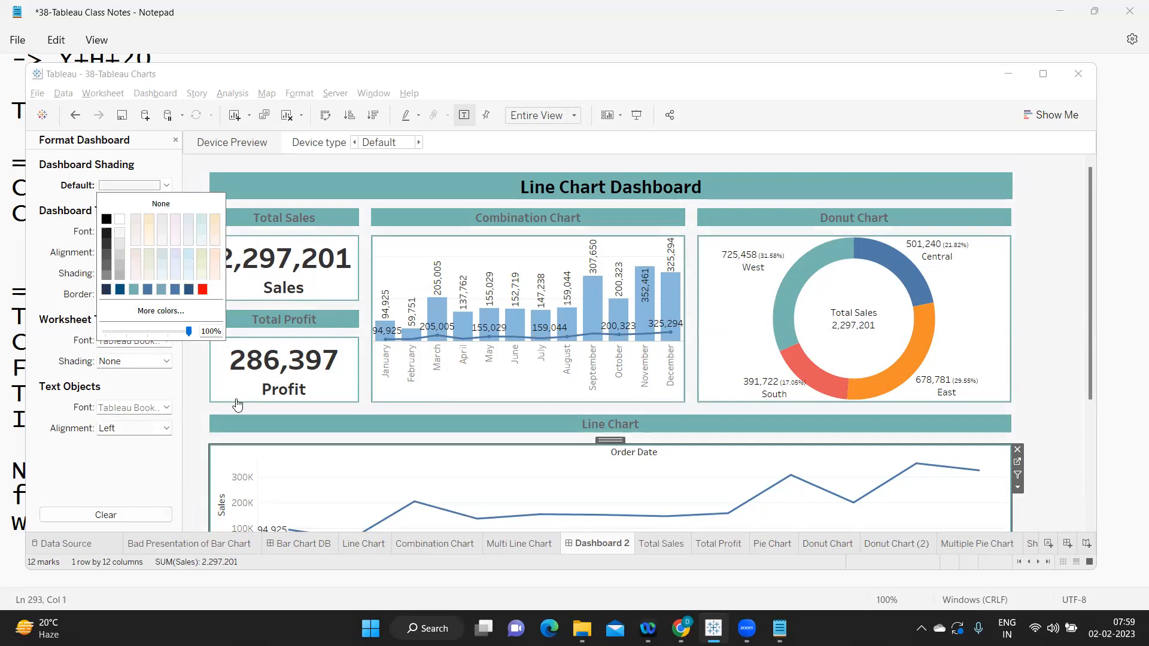
click(1063, 209)
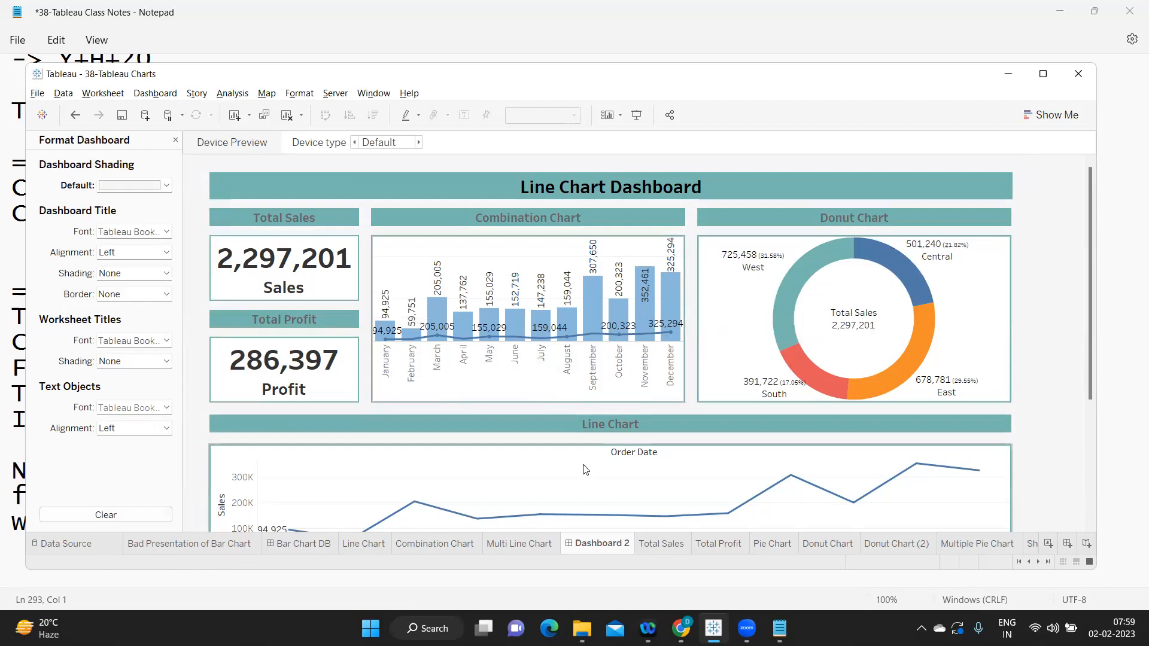
scroll(585, 470, down, 2)
scroll(585, 469, up, 1)
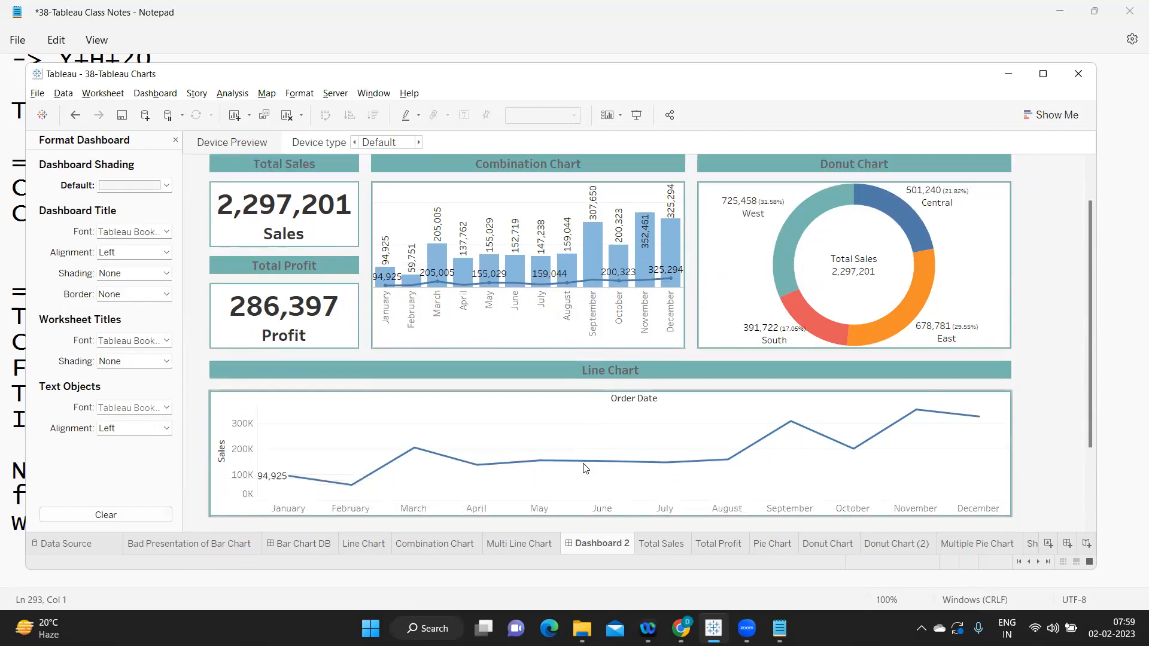
scroll(585, 470, up, 2)
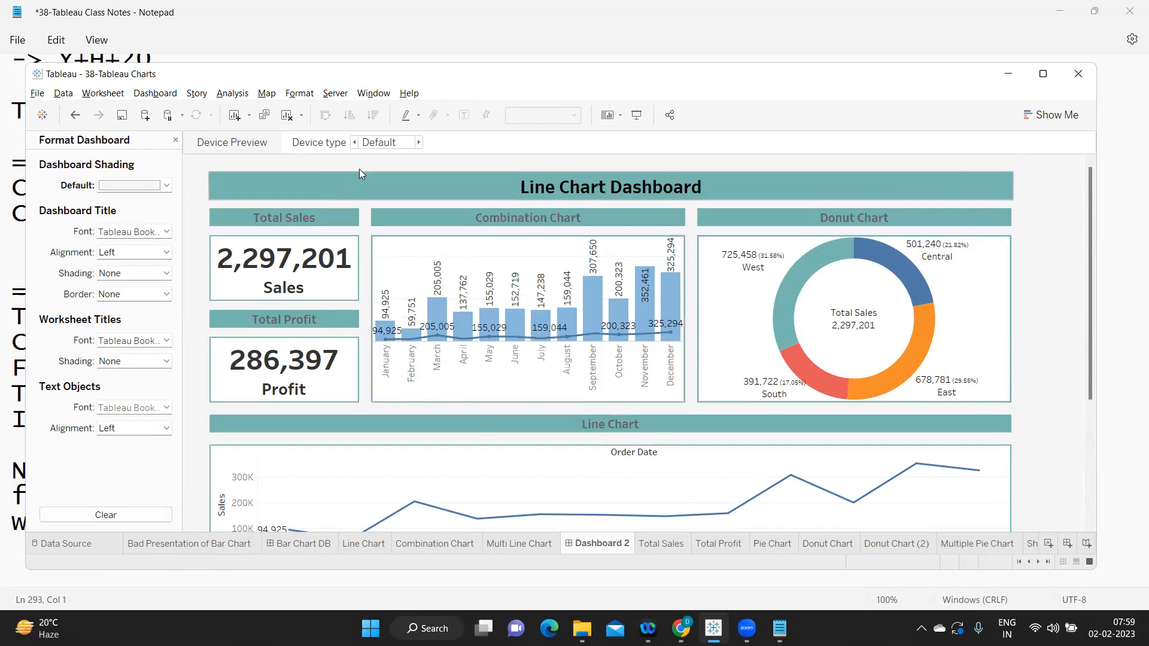
click(167, 185)
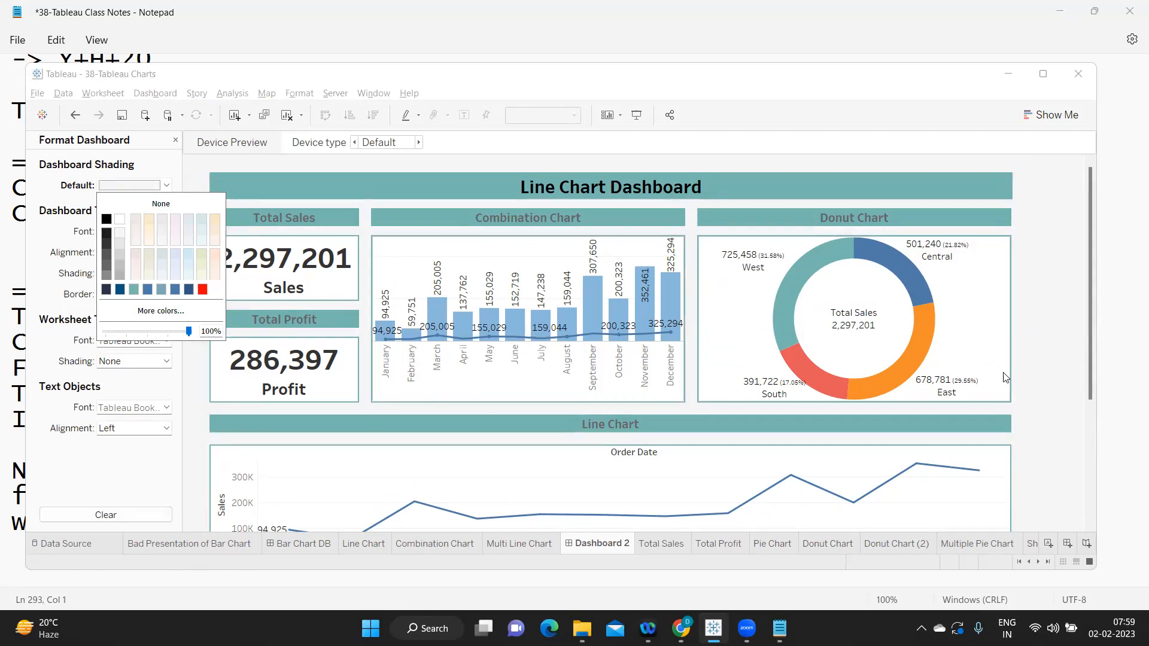
click(1045, 316)
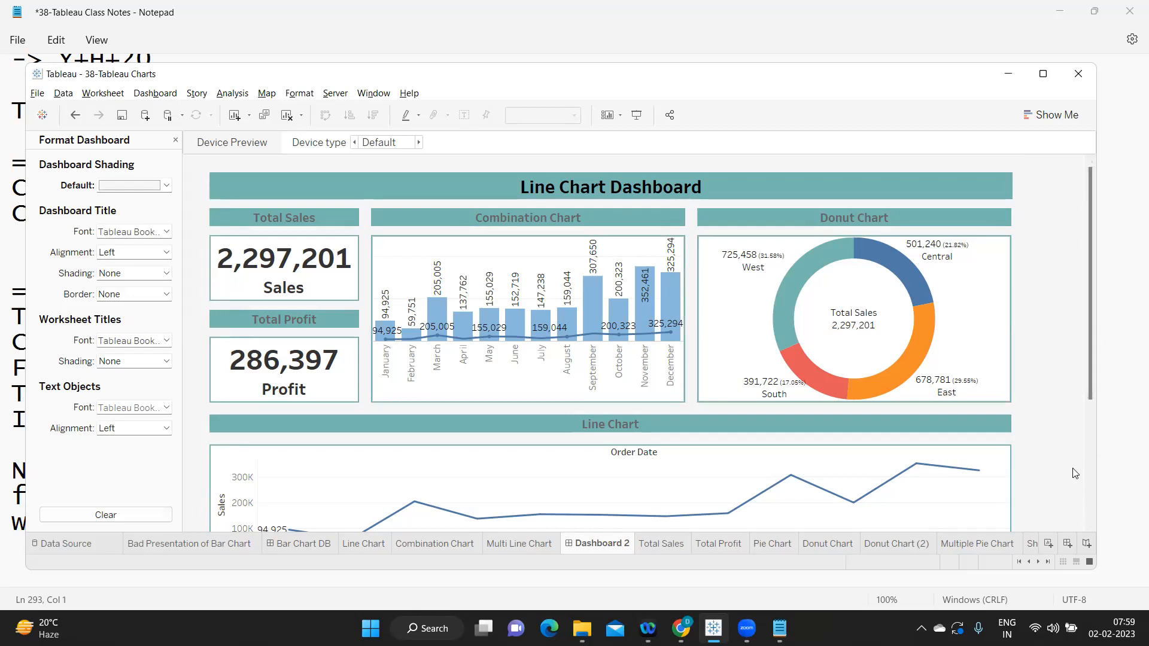
Step: Remove the row grid lines from the line chart by setting them to None
scroll(1075, 473, down, 3)
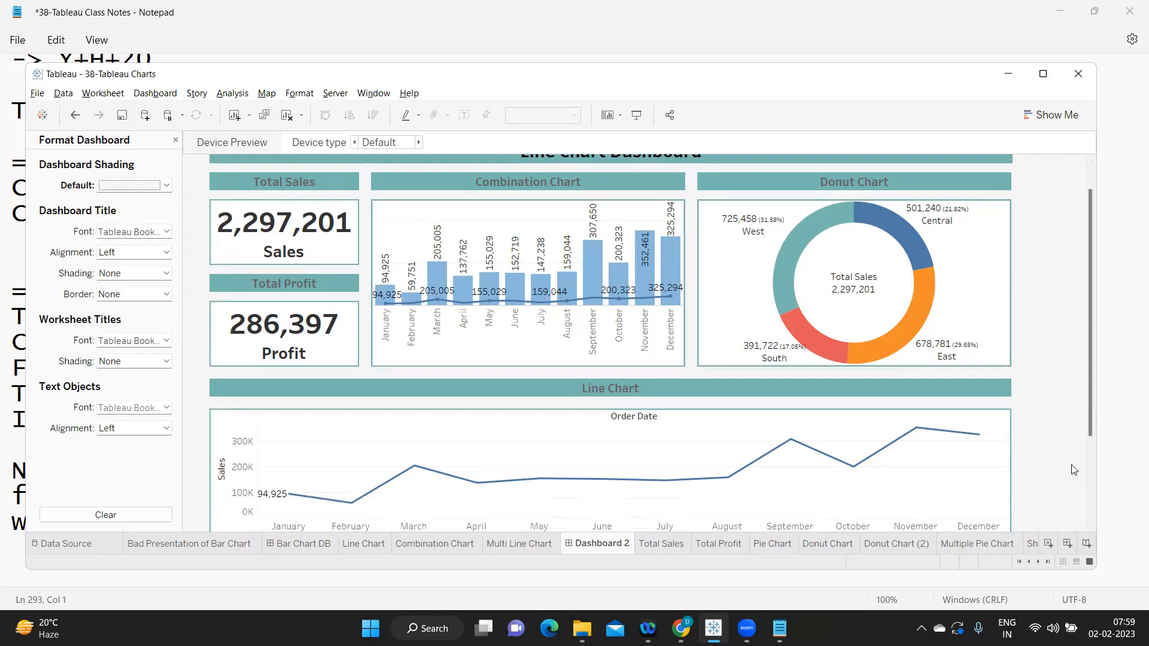
scroll(1074, 467, down, 1)
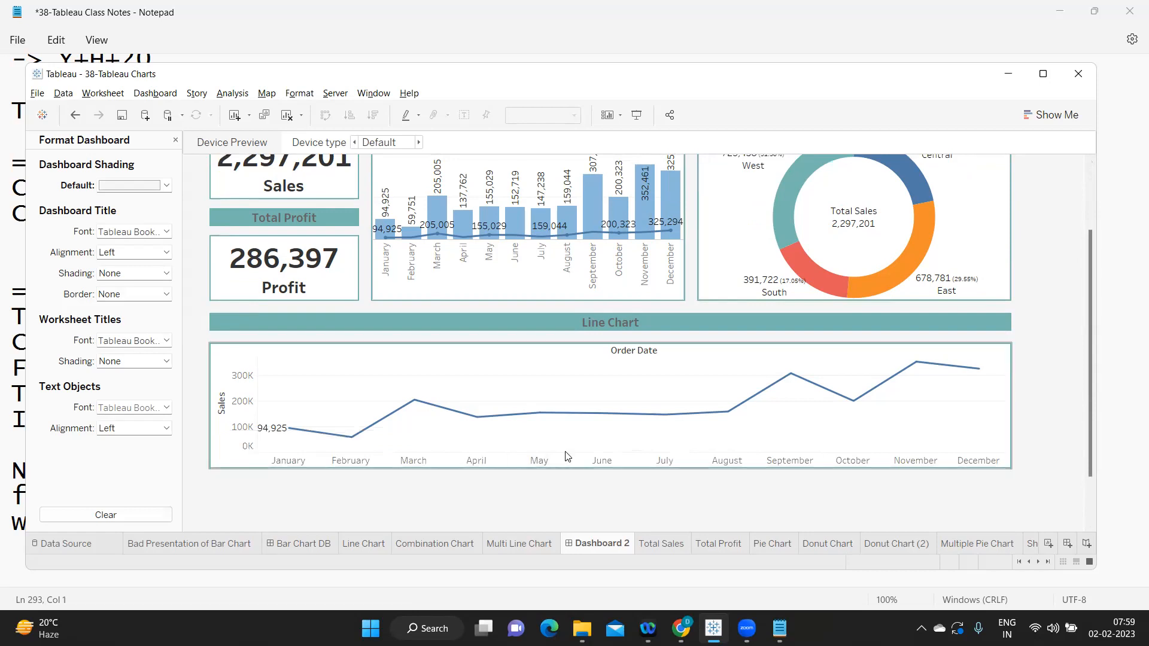
right_click(552, 378)
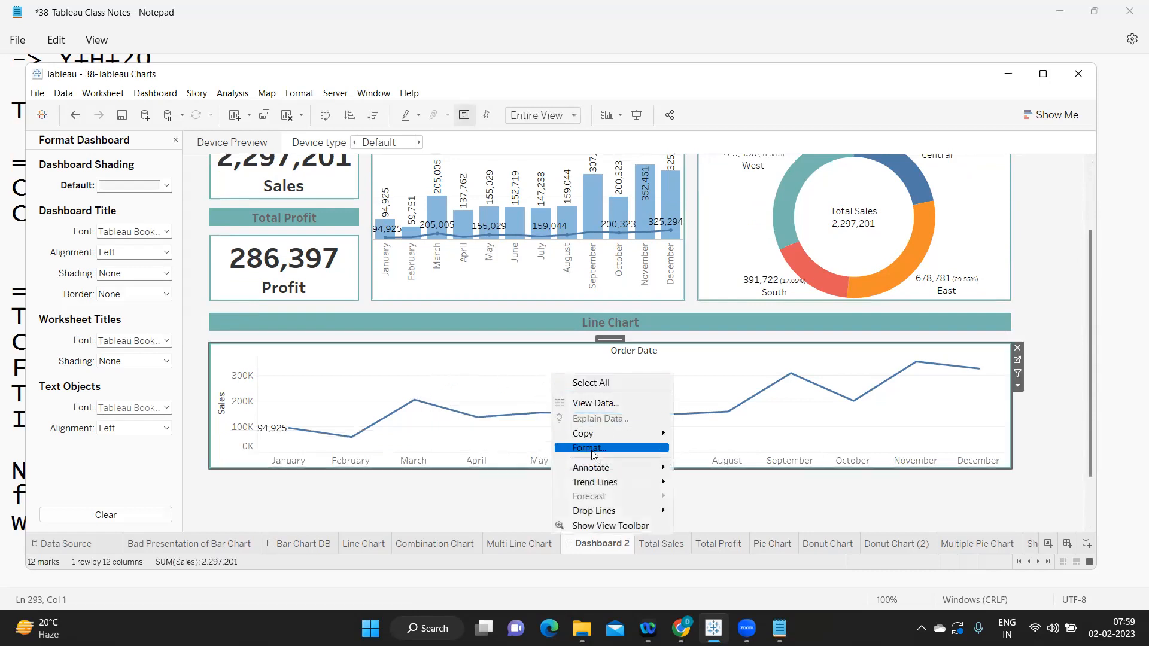
click(589, 448)
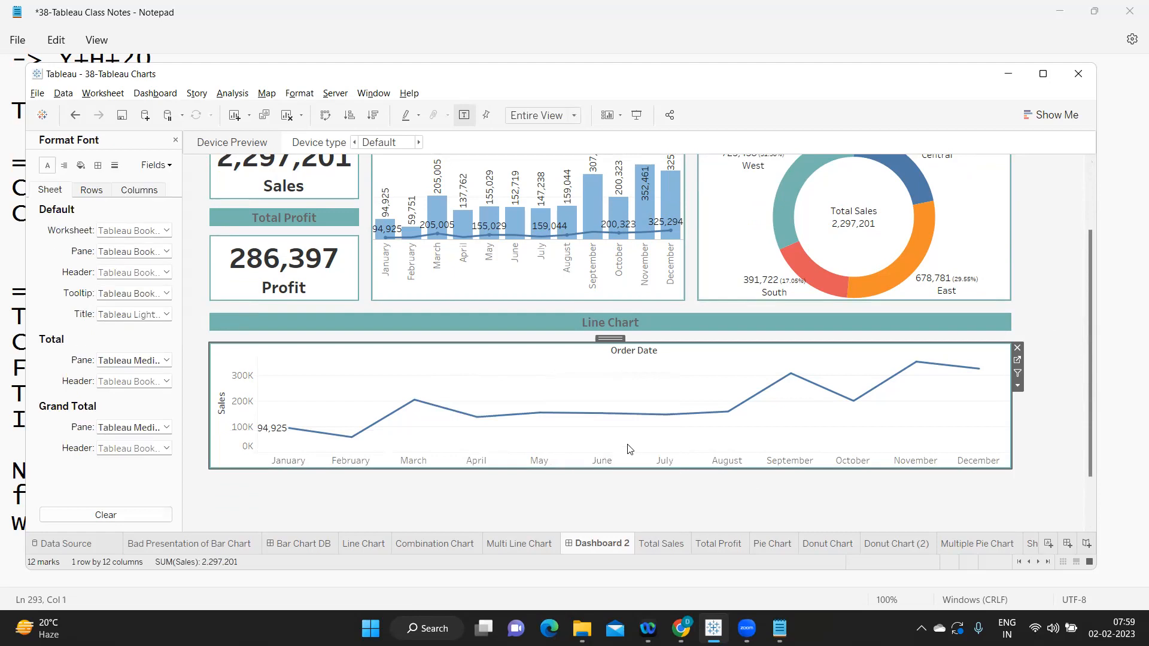
click(113, 167)
click(93, 190)
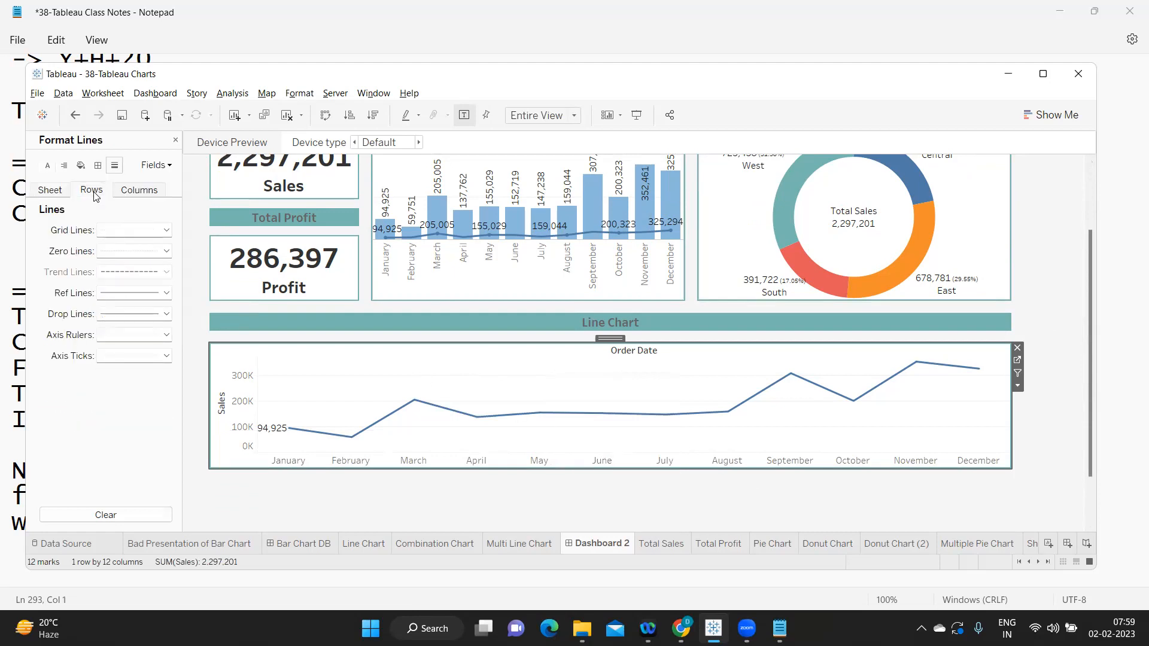
click(109, 231)
click(151, 249)
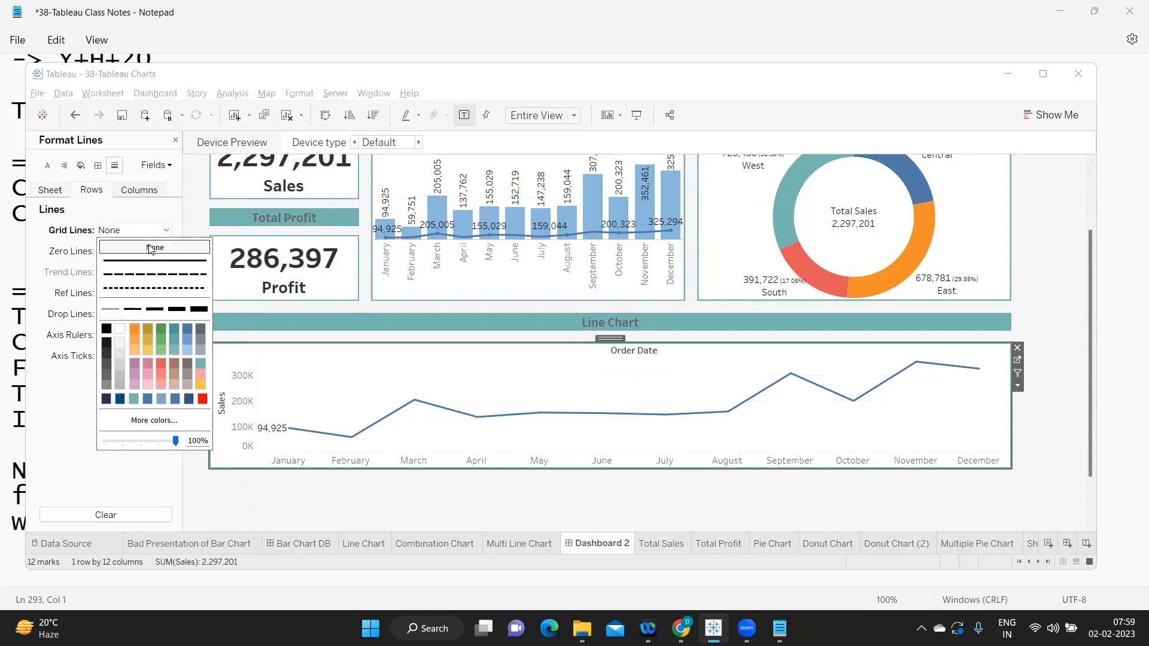
Step: Set the combination chart's row grid lines to None and clear the selected month
scroll(688, 328, up, 2)
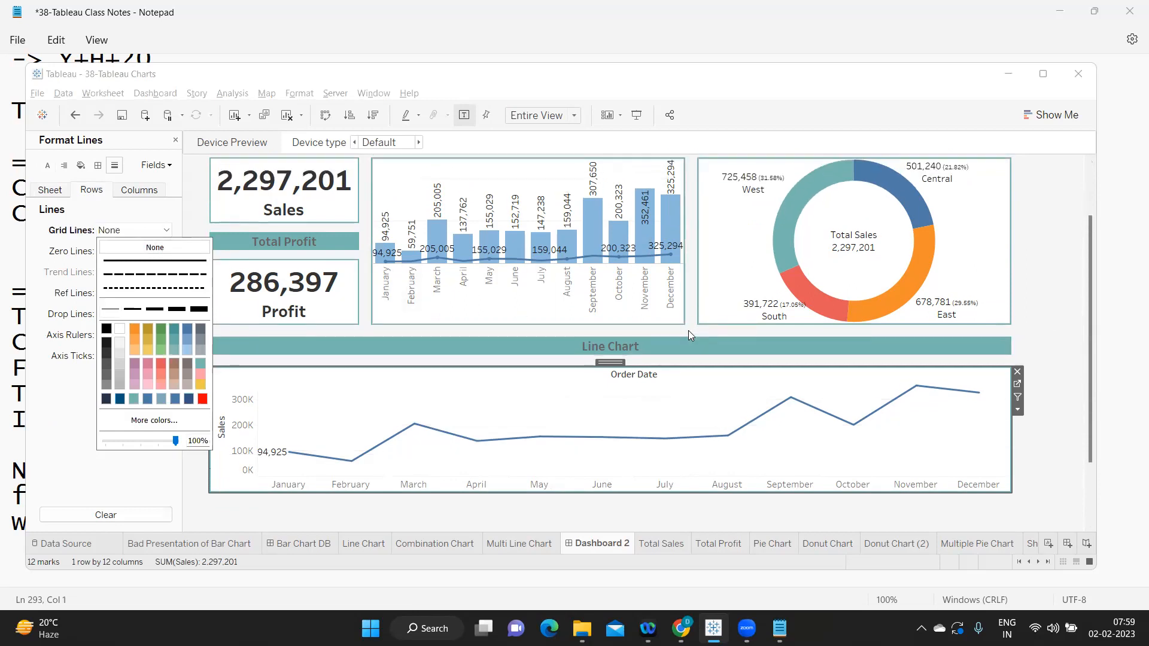
click(510, 340)
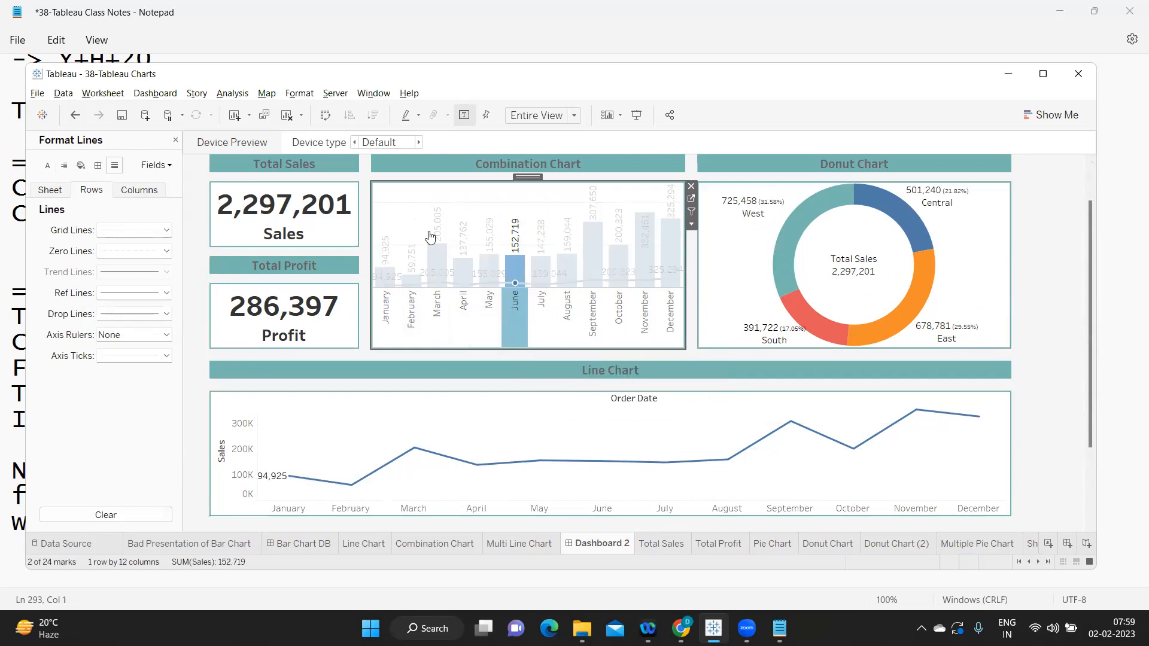
click(127, 231)
click(138, 250)
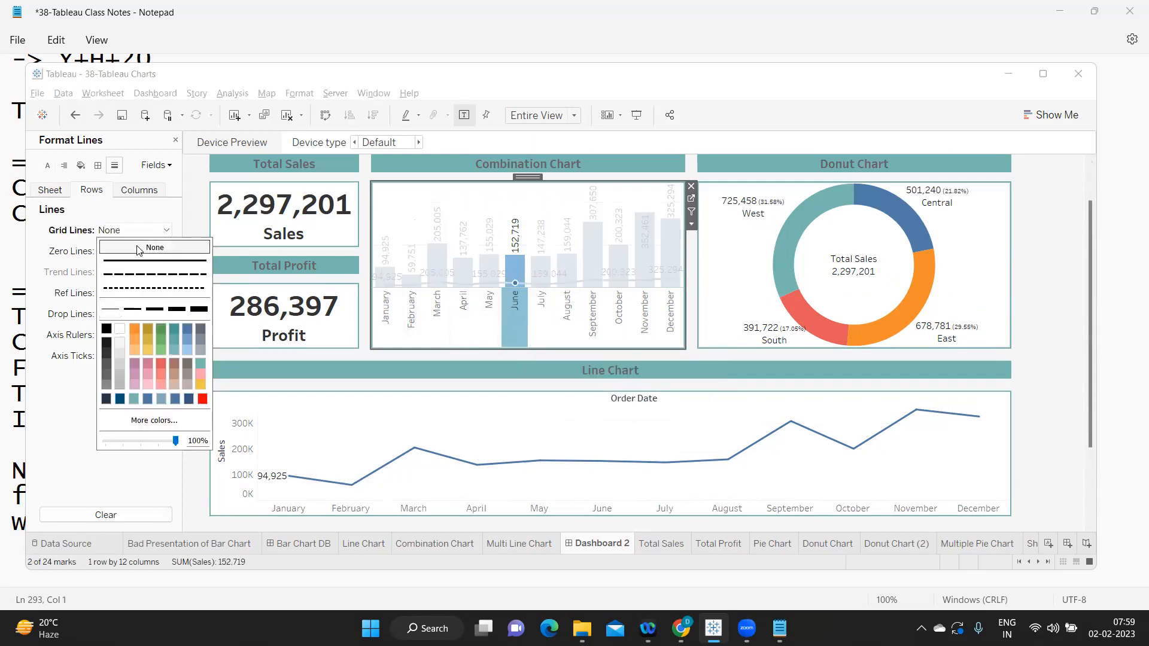
click(458, 201)
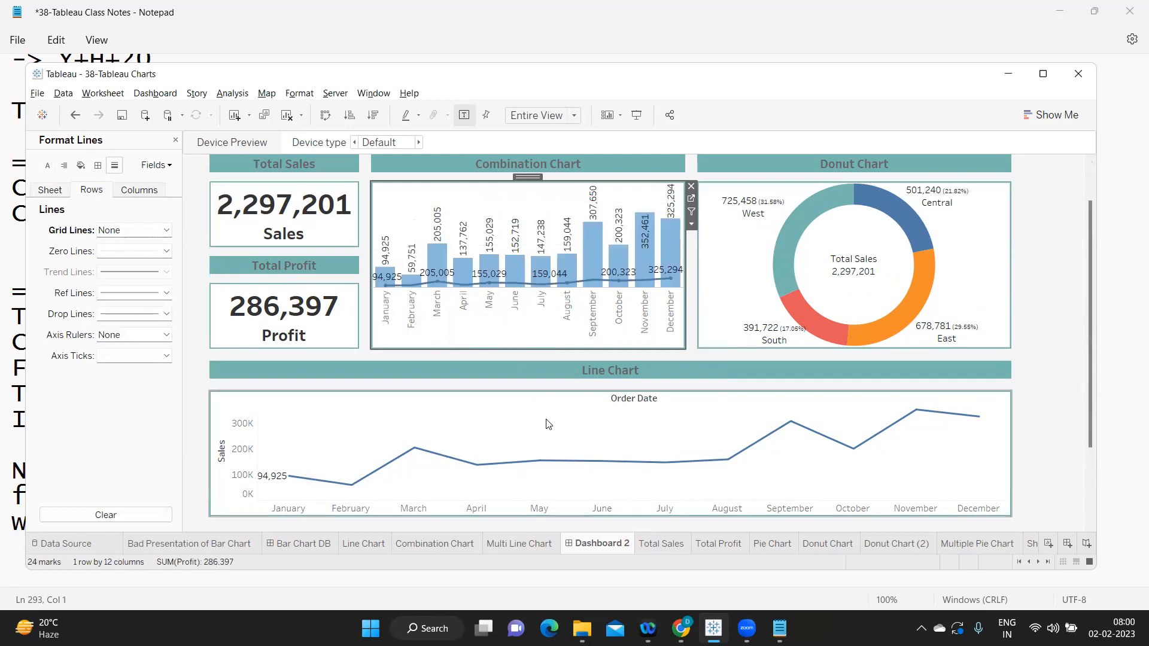
Step: Change the font colour of the "Line Chart Dashboard" title to white
scroll(548, 424, up, 2)
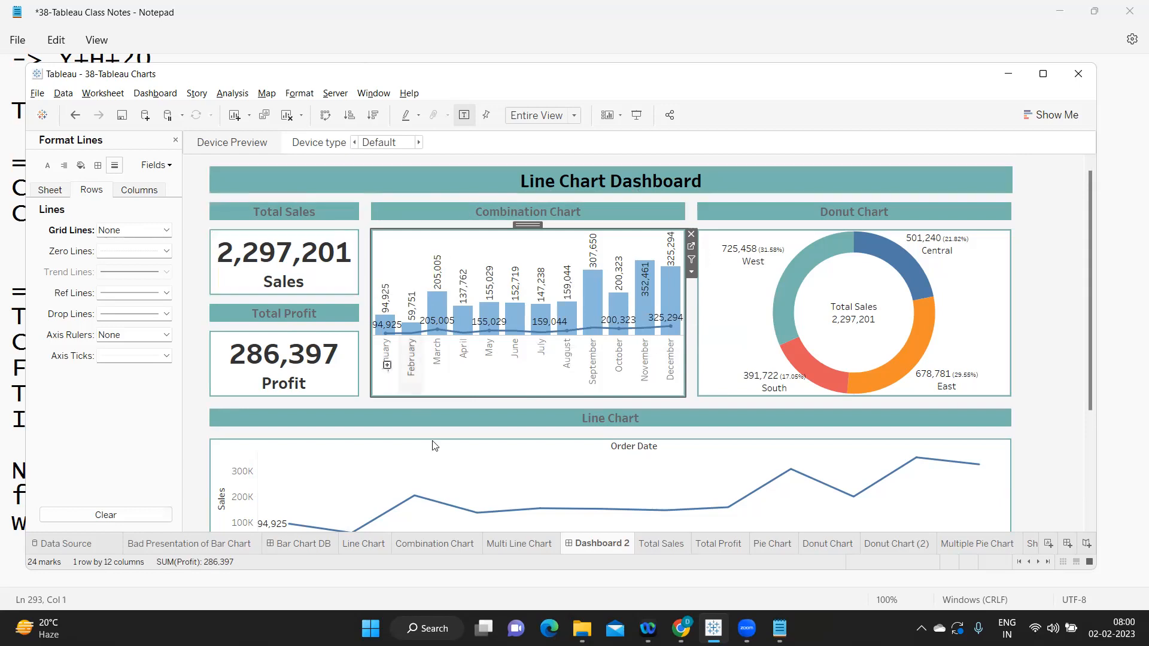
scroll(445, 466, down, 1)
scroll(446, 463, up, 1)
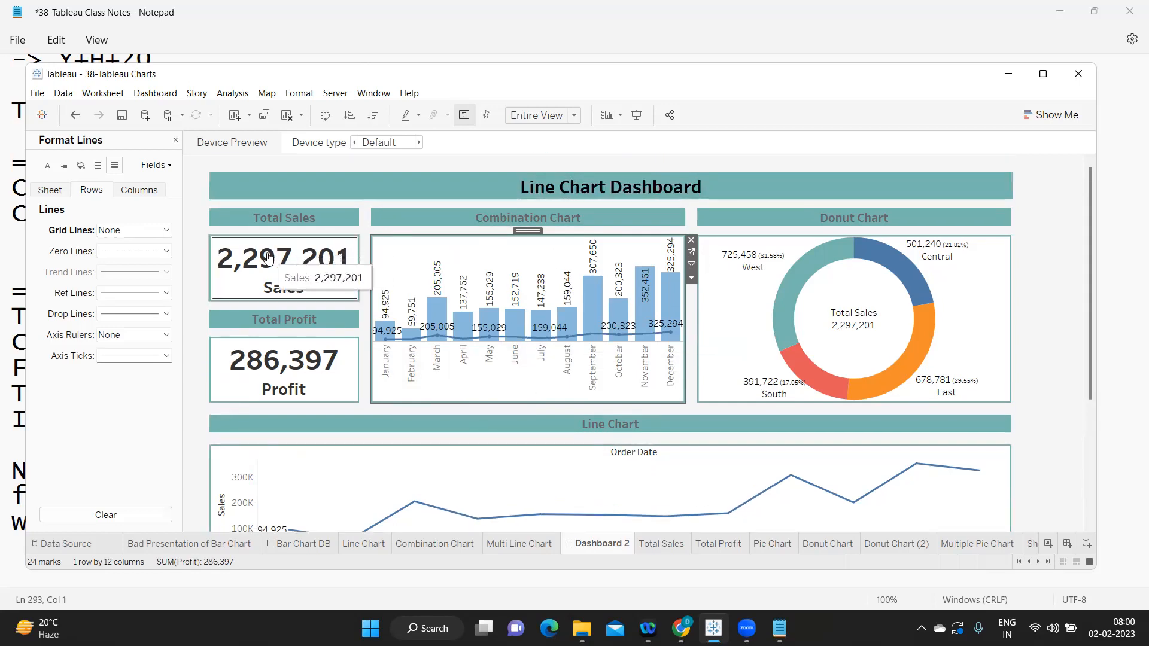
click(570, 185)
double_click(570, 185)
drag(648, 289, 426, 273)
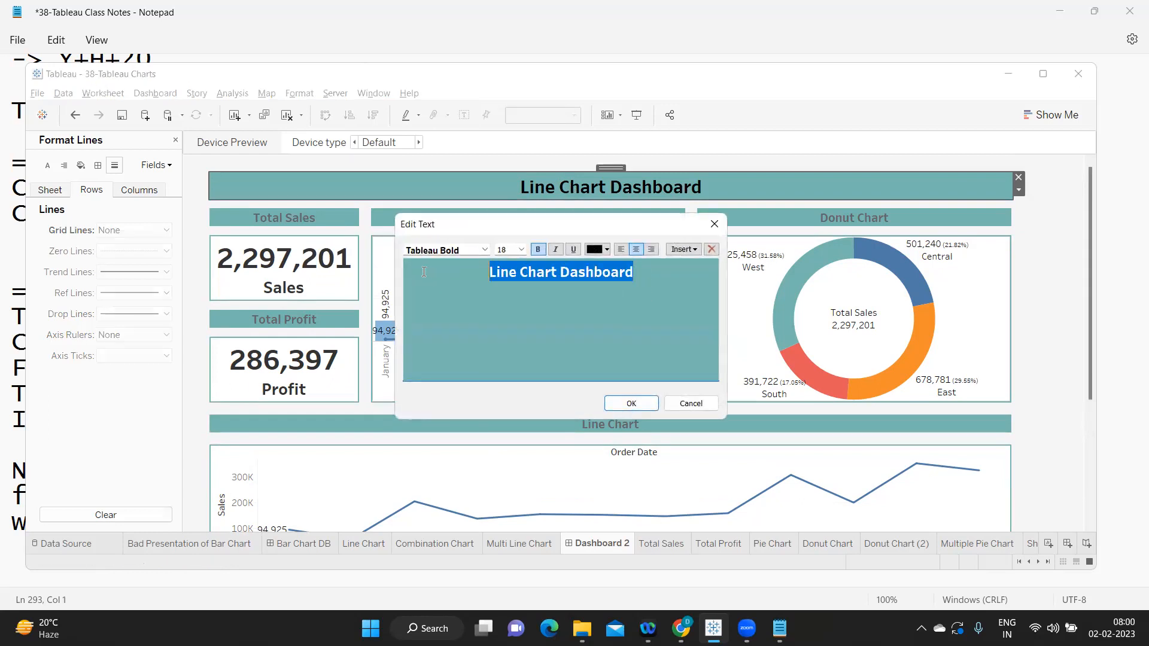
click(598, 249)
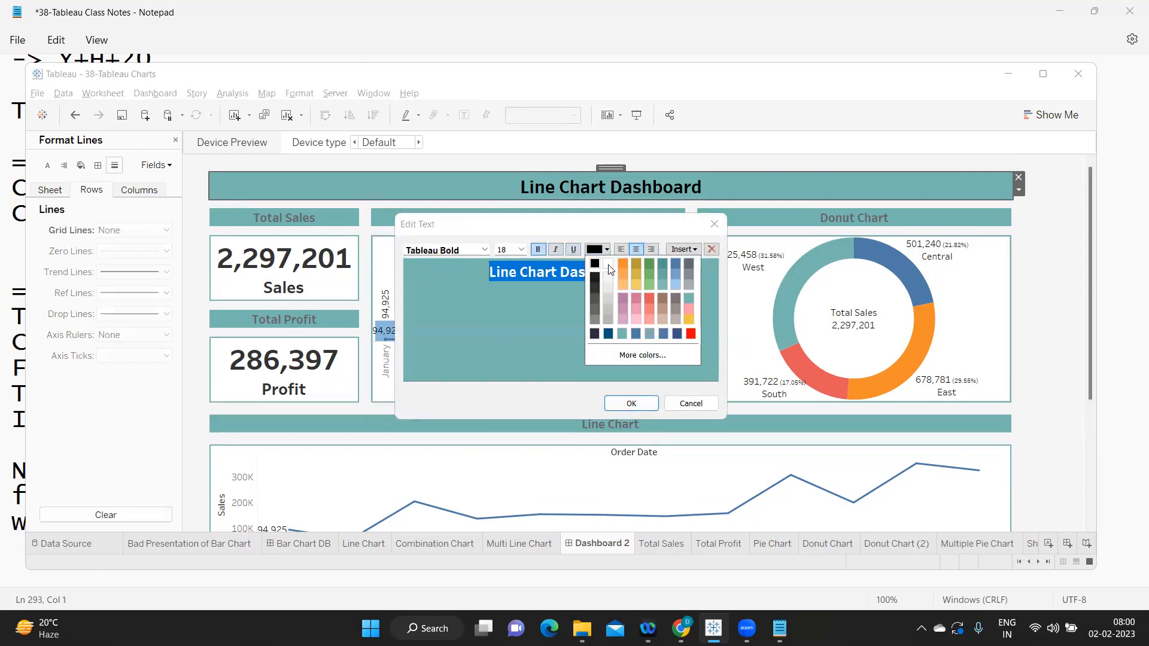
click(608, 264)
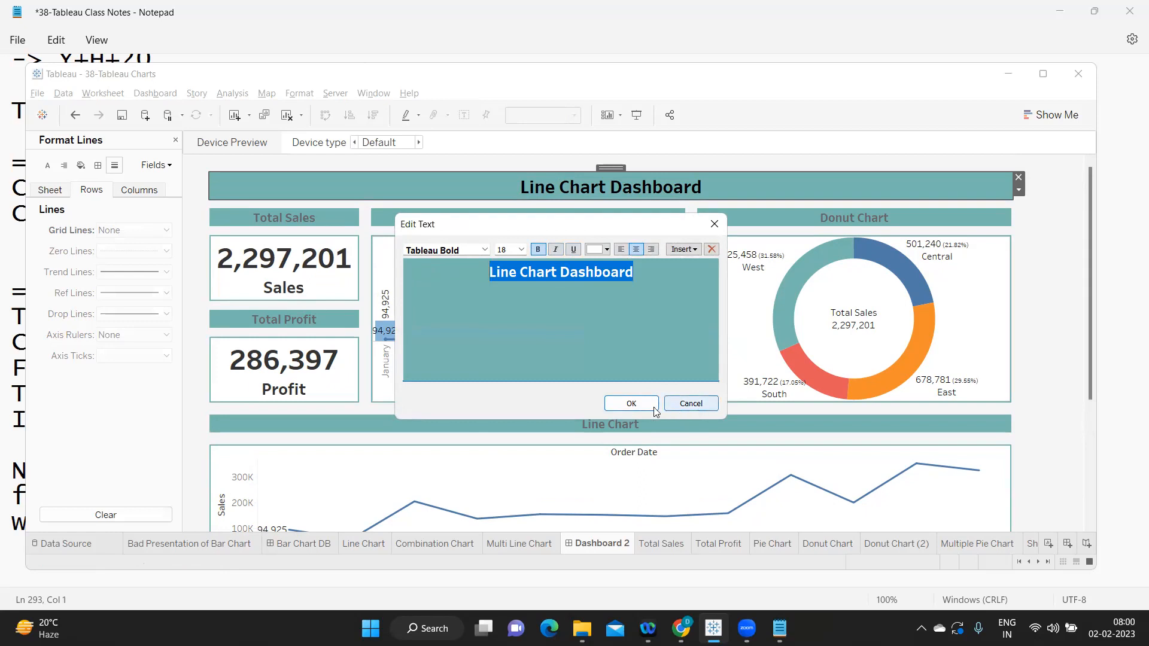
click(627, 403)
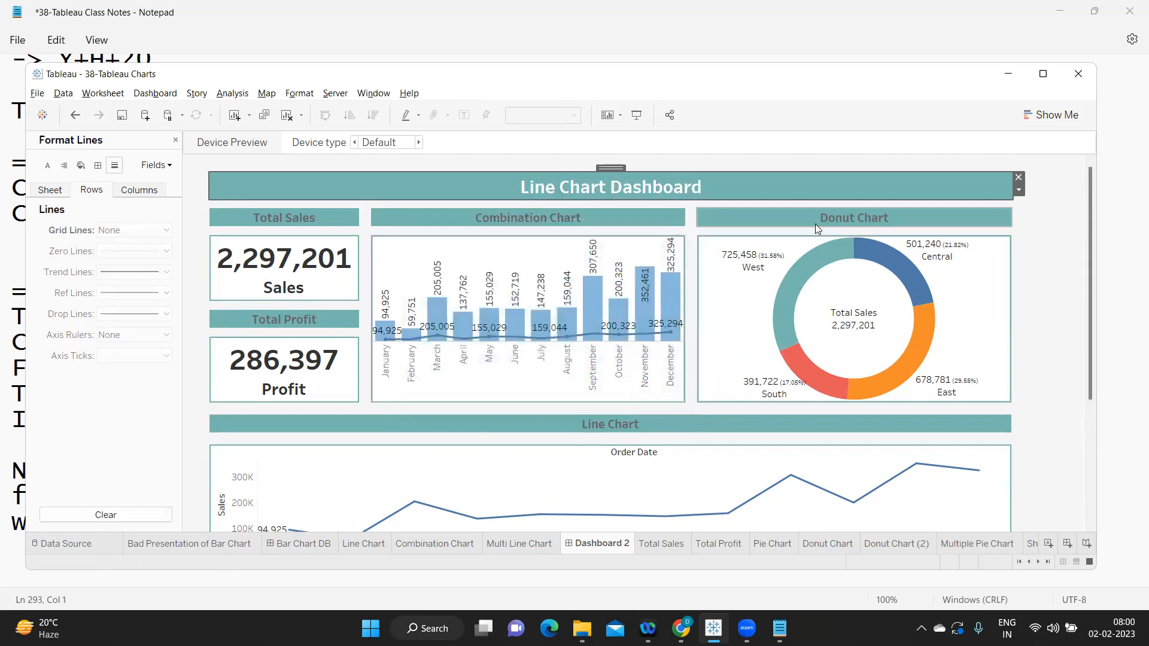
Step: Change the font colour of the "Line Chart Dashboard" title to black
double_click(644, 192)
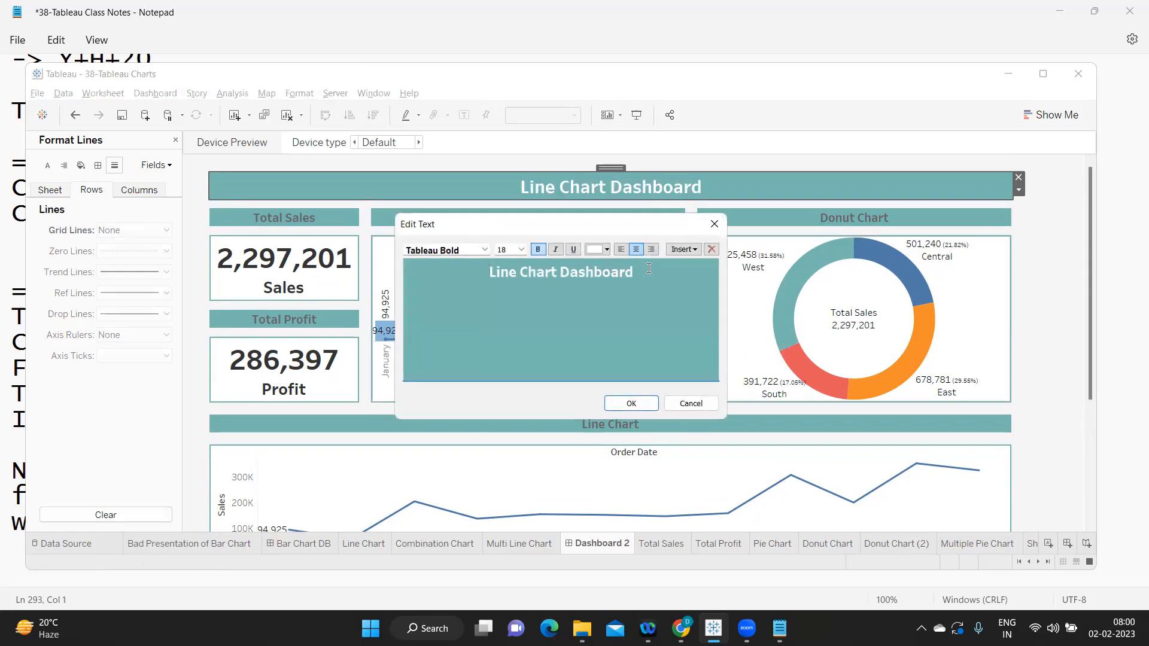
key(ctrl+a)
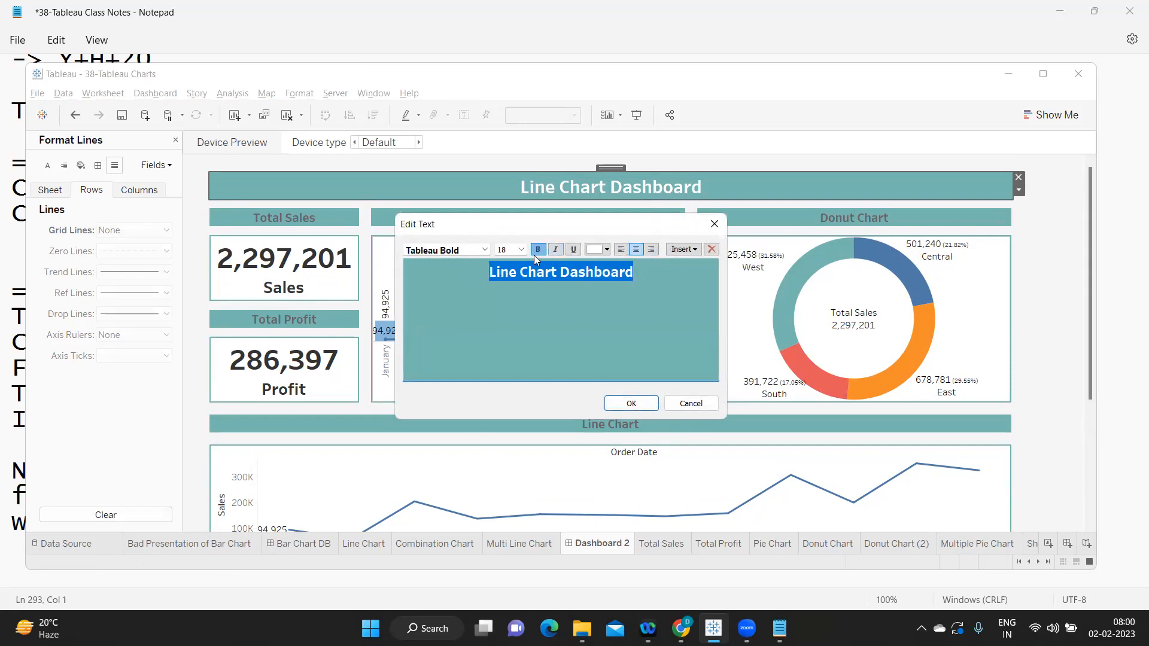
click(591, 250)
click(594, 259)
click(637, 405)
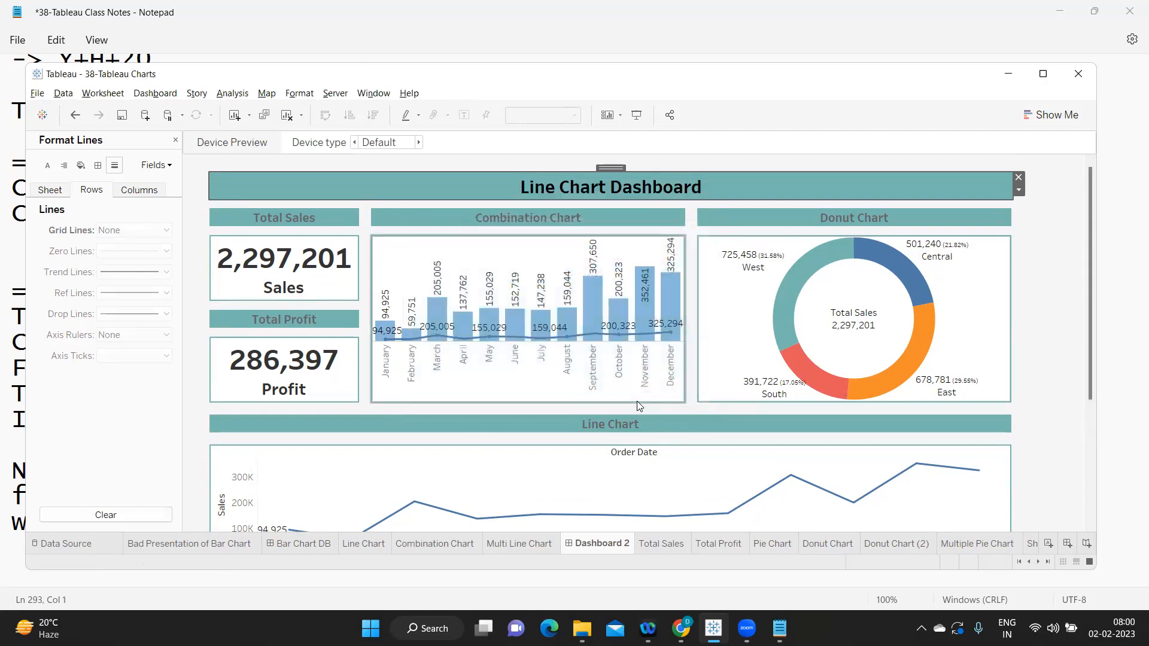
Step: Change the font colour of the "Total Sales" heading to black
double_click(288, 213)
key(ctrl+a)
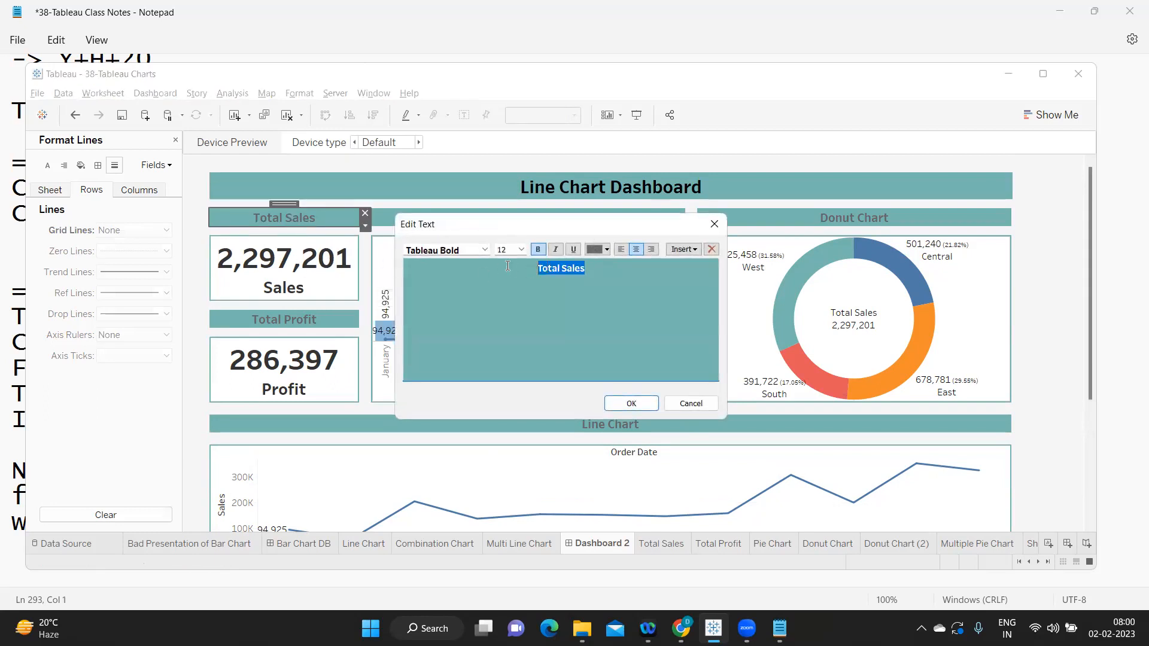
click(590, 250)
click(631, 403)
Step: Change the font colour of the "Combination Chart" heading to black
click(509, 220)
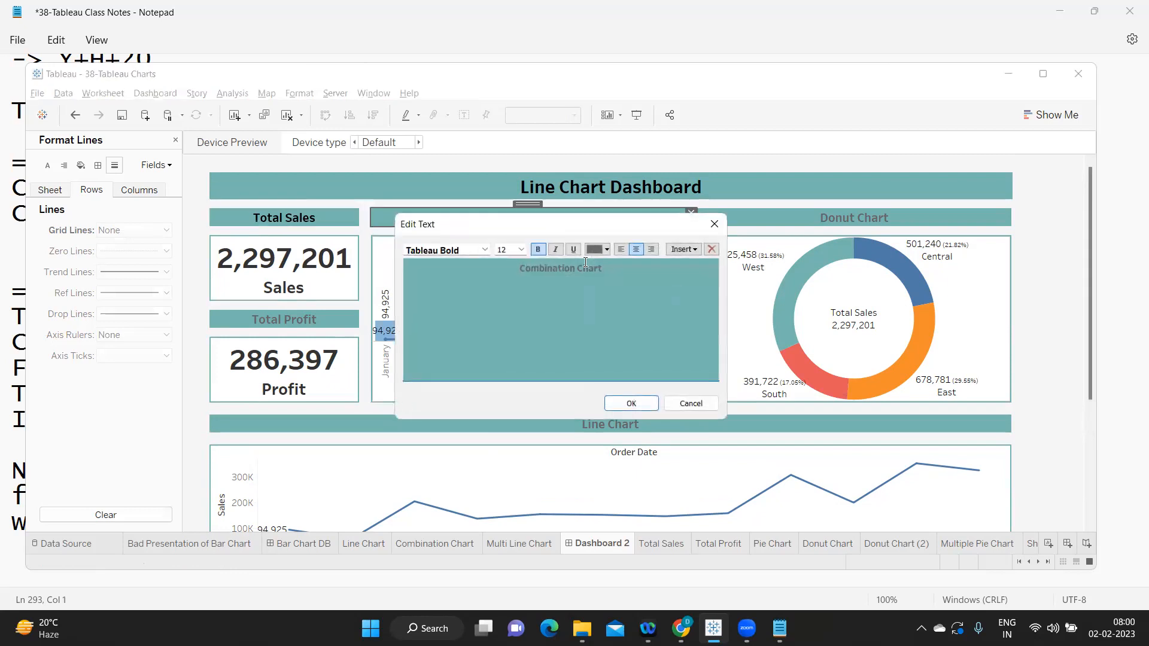
drag(613, 272, 513, 272)
click(607, 249)
click(597, 261)
click(633, 406)
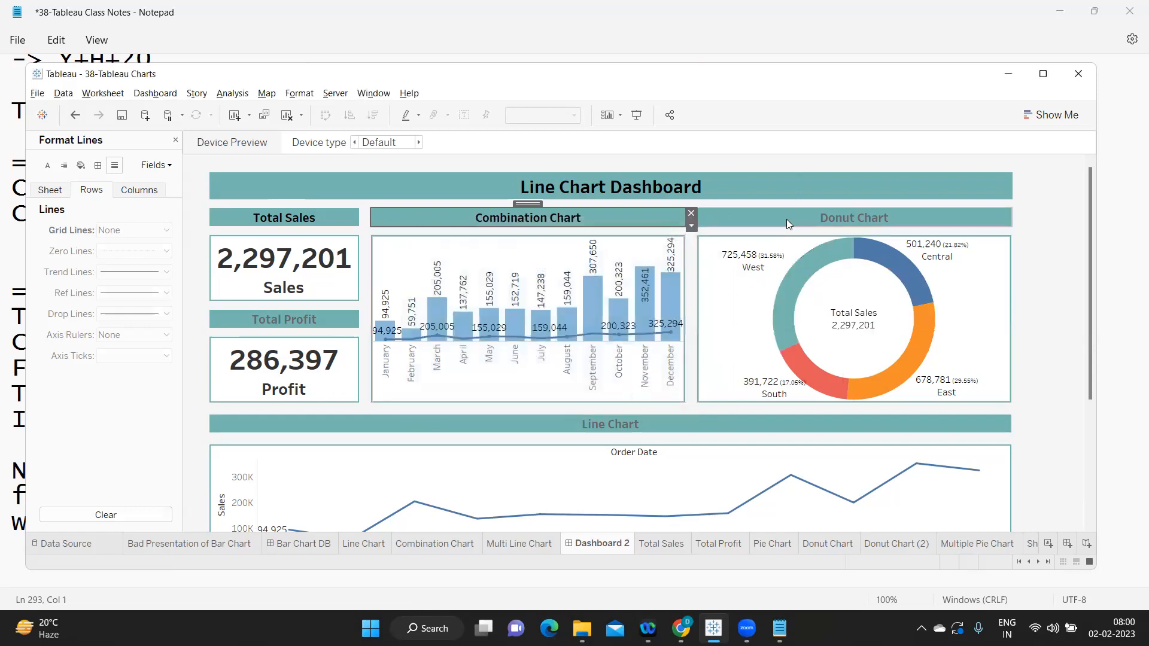
Step: Change the font colour of the "Donut Chart" heading to black
double_click(787, 219)
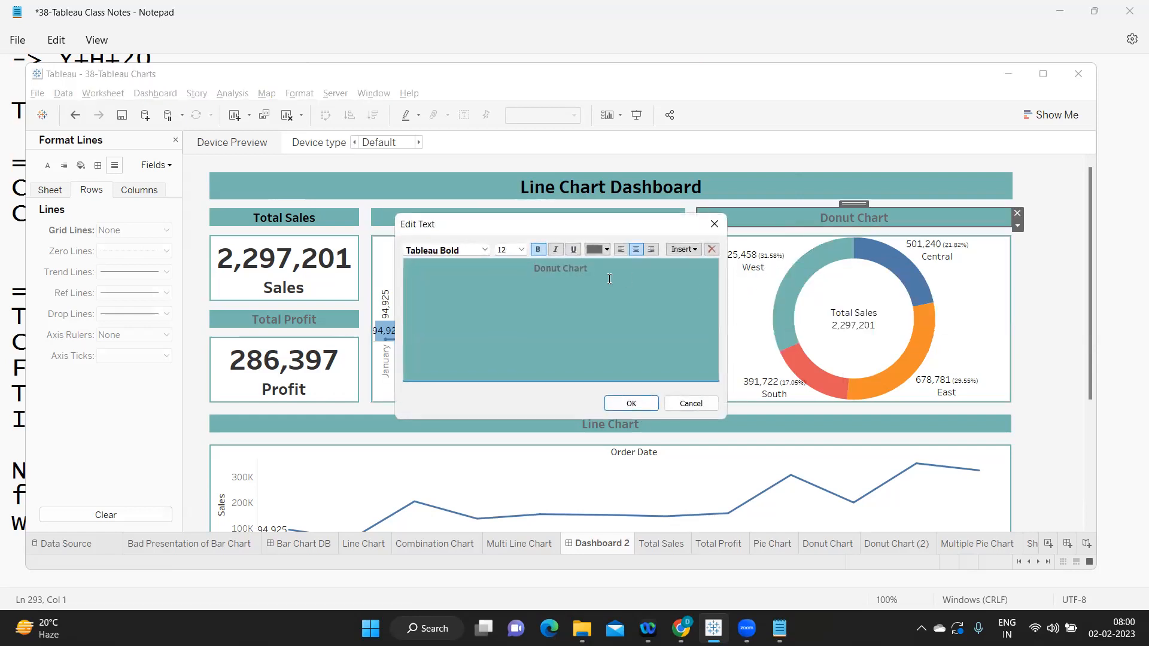
drag(609, 274, 486, 268)
click(596, 249)
click(596, 264)
click(631, 403)
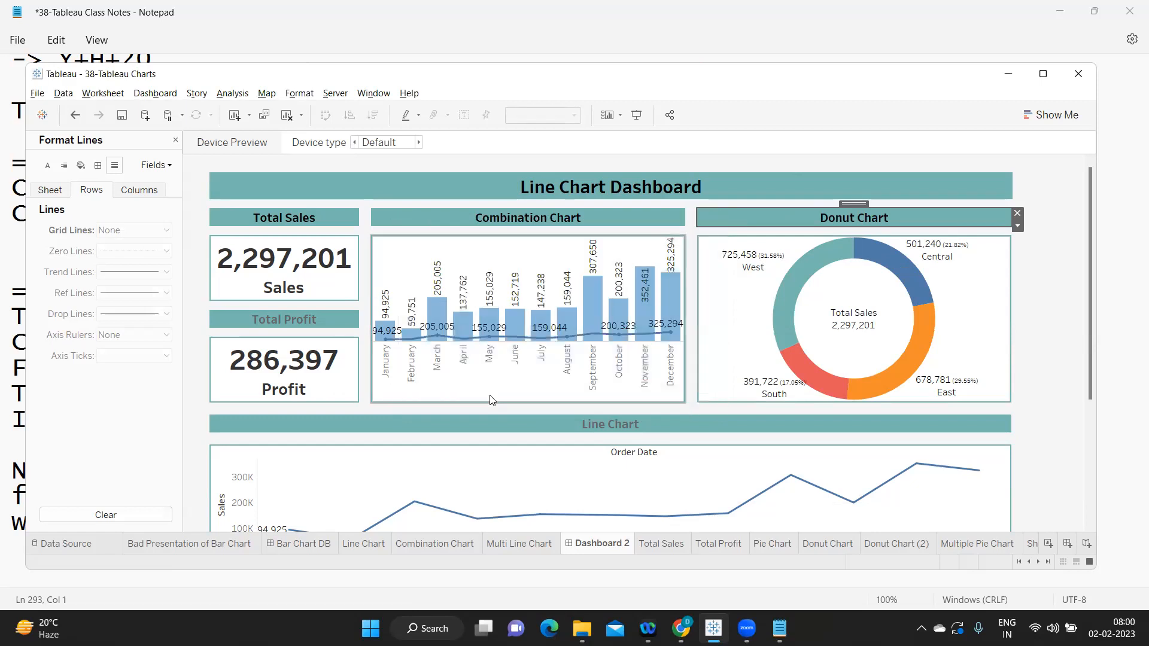
Step: Change the font colour of the "Total Profit" heading to black
click(330, 323)
double_click(329, 322)
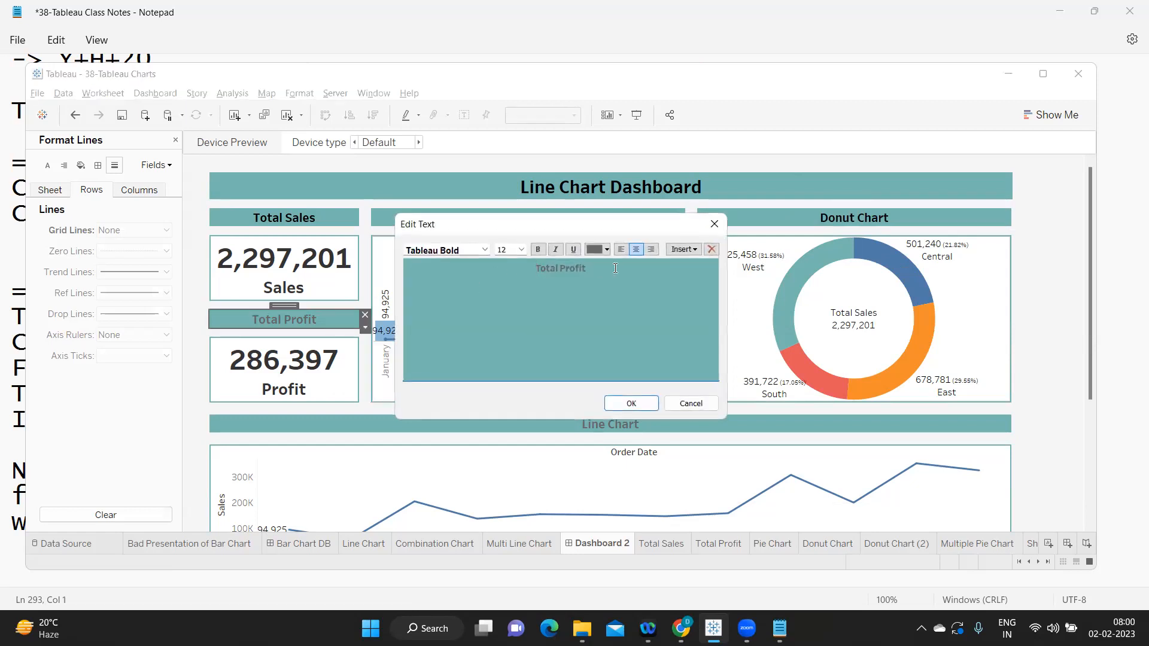
triple_click(603, 268)
click(596, 249)
click(598, 265)
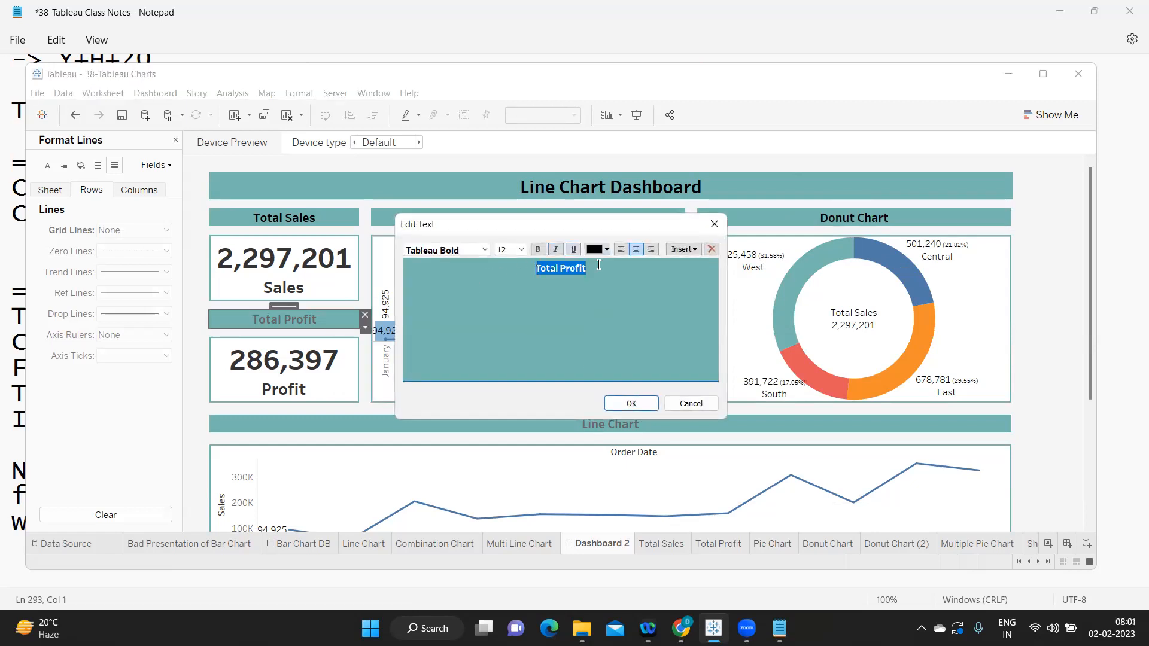
click(631, 403)
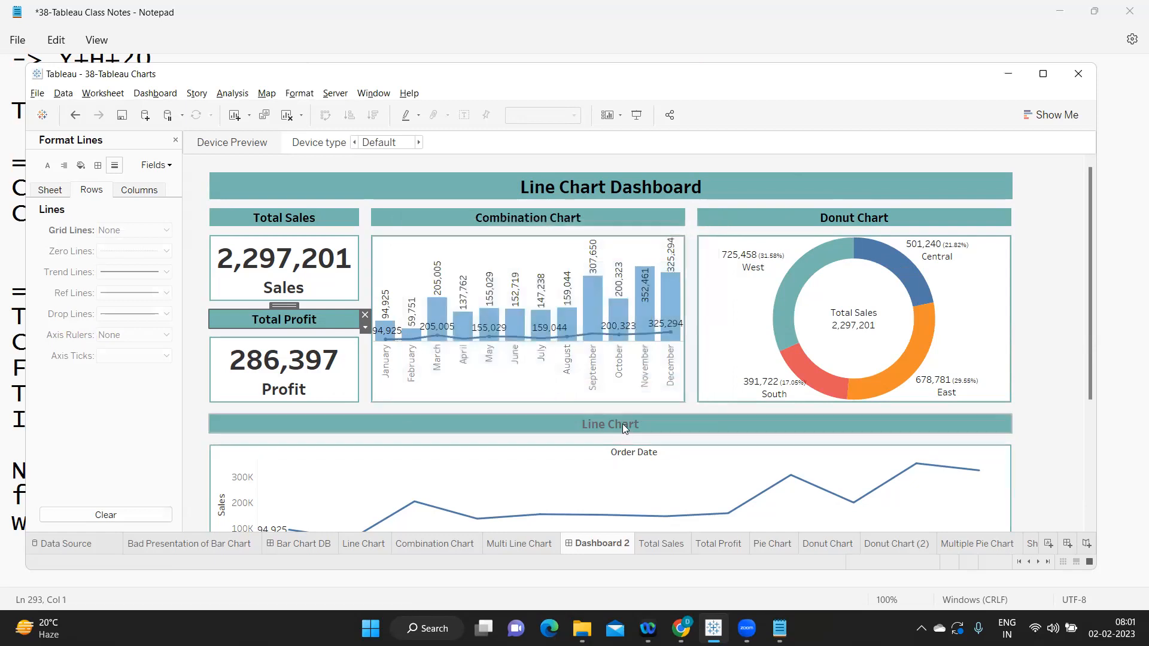
Step: Change the font colour of the "Line Chart" heading above the line chart to black
double_click(590, 426)
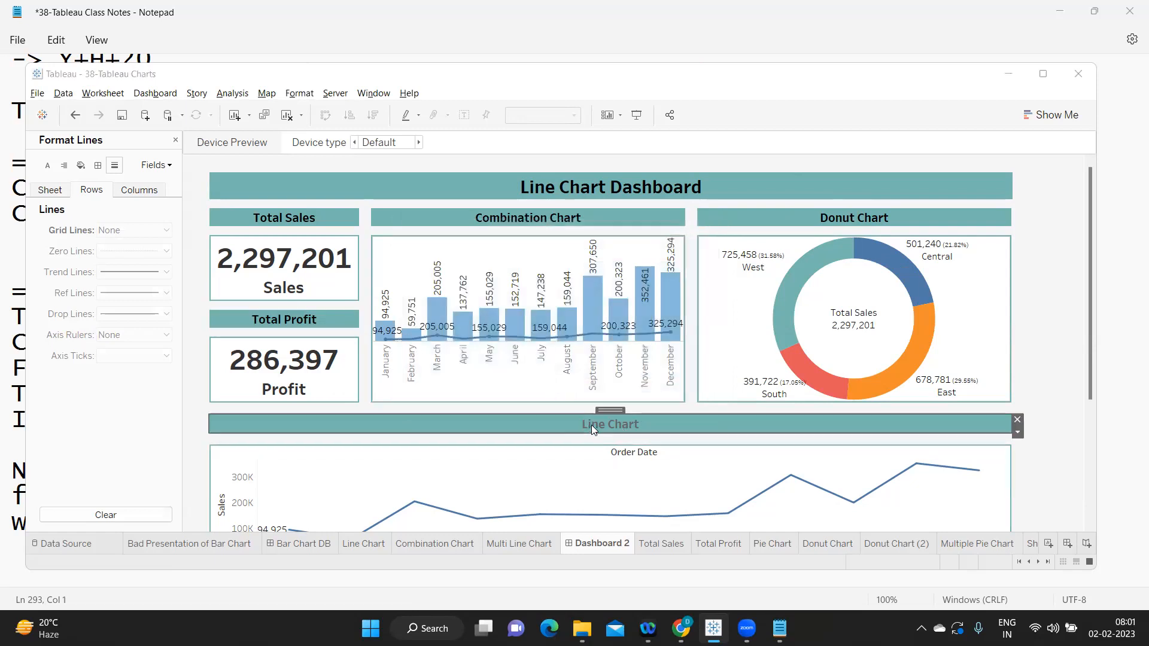
drag(607, 269, 539, 267)
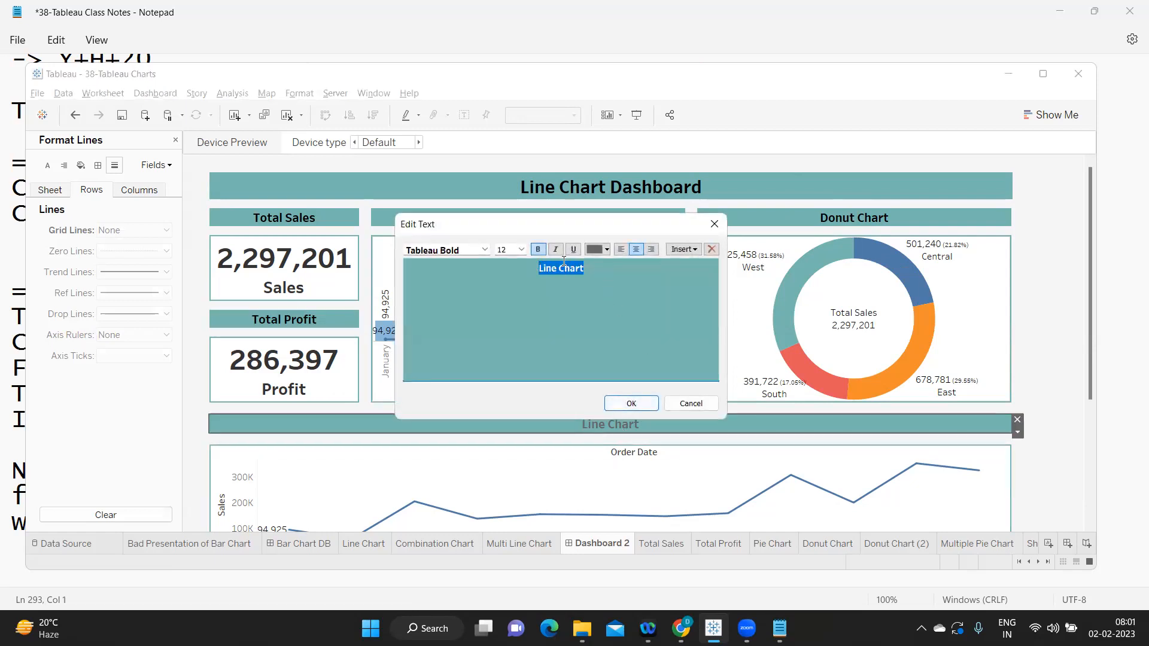
click(596, 250)
click(591, 262)
click(633, 404)
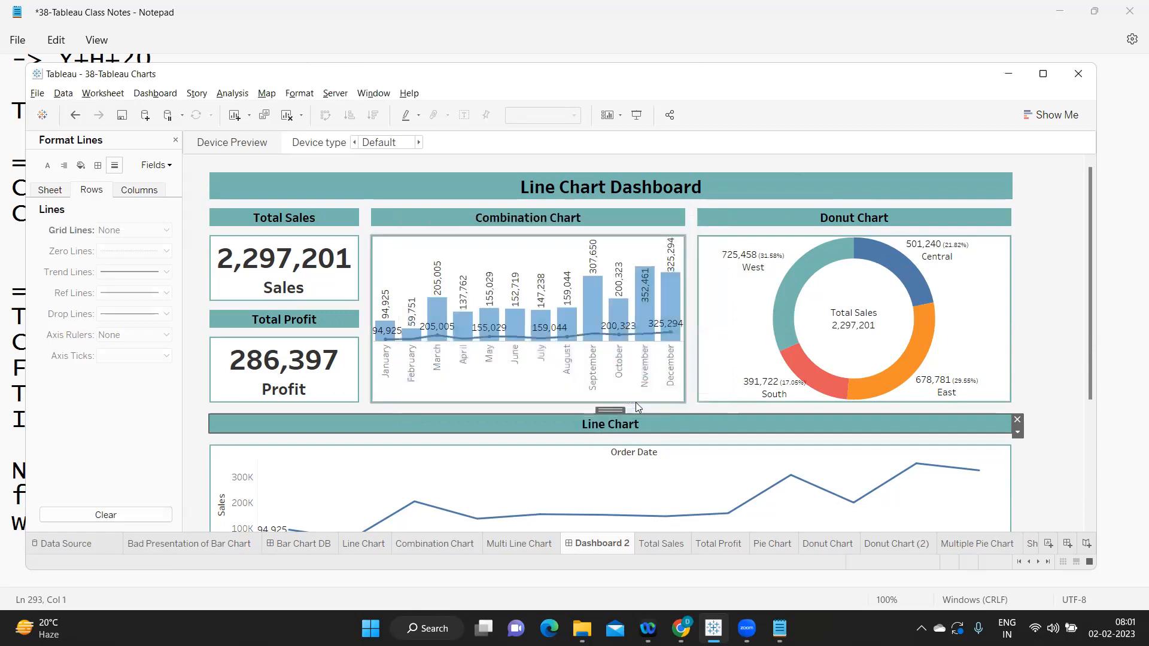
Step: Hide the "Order Date" field label above the line chart
scroll(635, 401, down, 3)
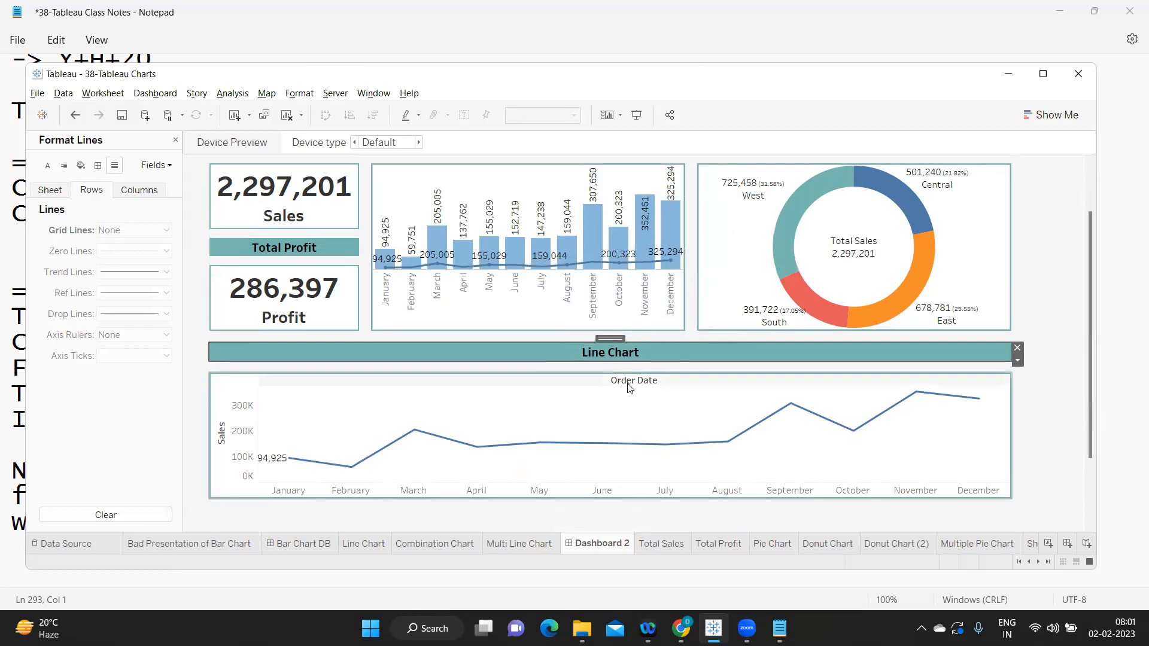
click(629, 388)
right_click(629, 388)
click(643, 438)
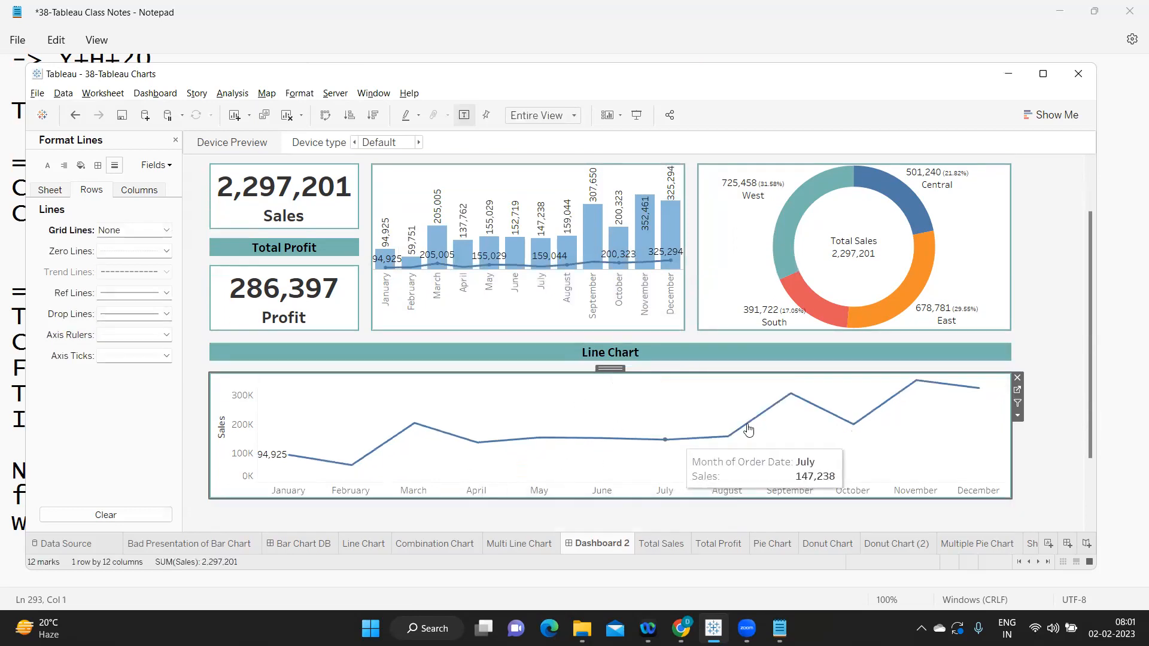
Step: Try assigning teal to Sales and blue to Profit in the measure colours of the Combination Chart worksheet
scroll(1003, 356, up, 3)
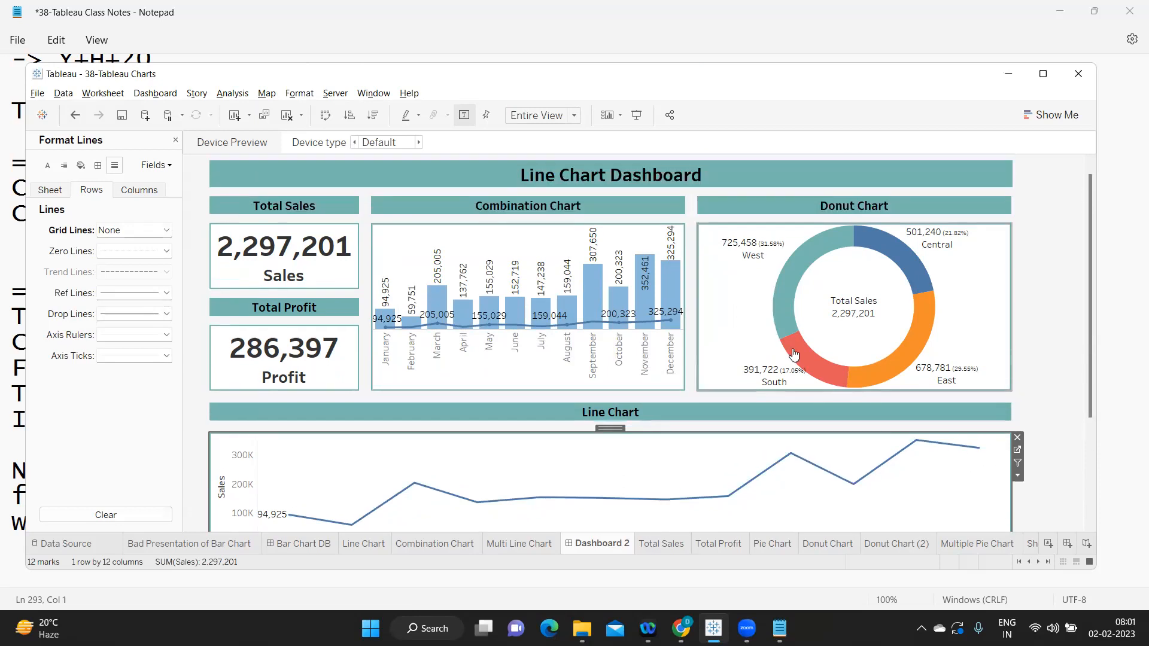
click(516, 239)
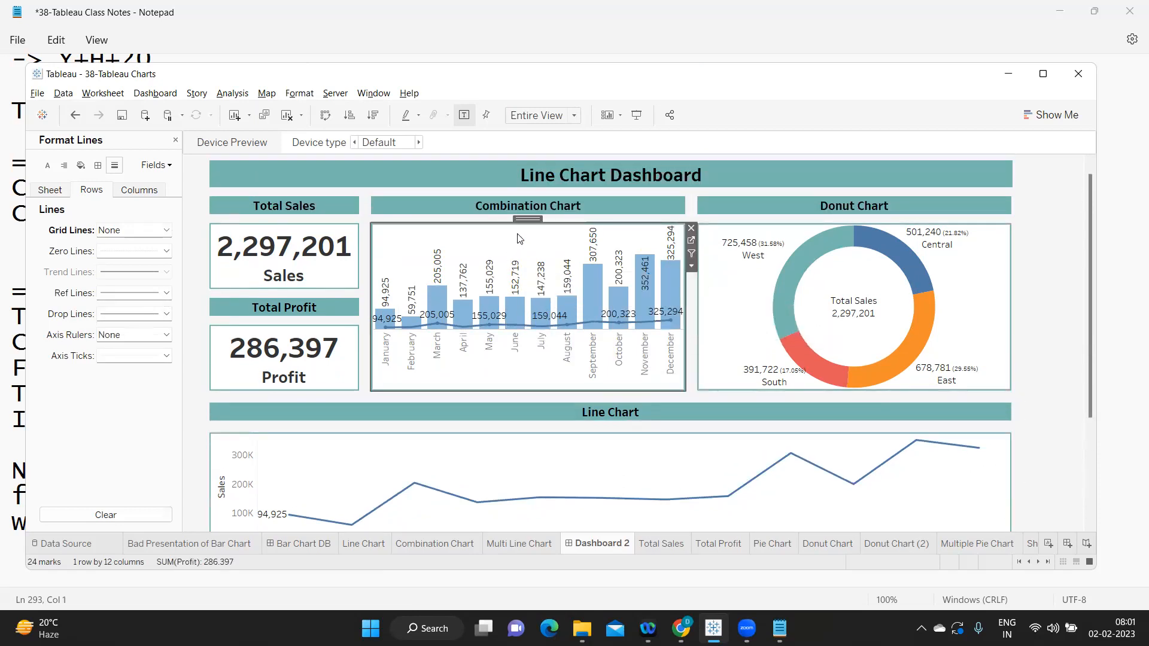
click(691, 240)
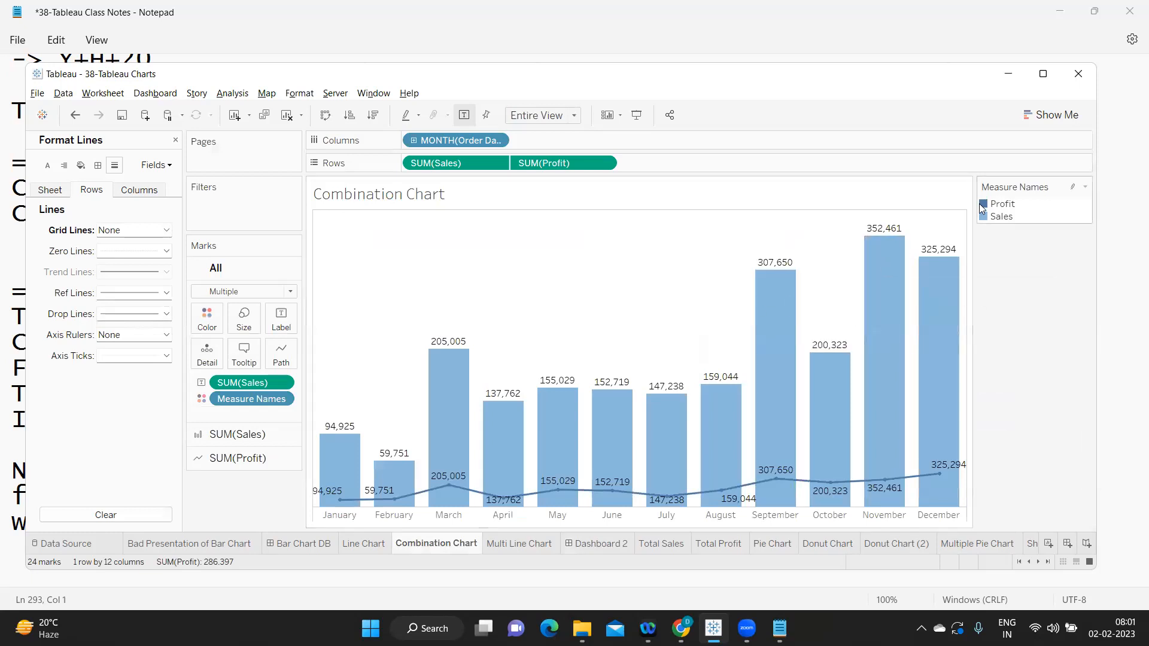
click(1085, 189)
click(1051, 196)
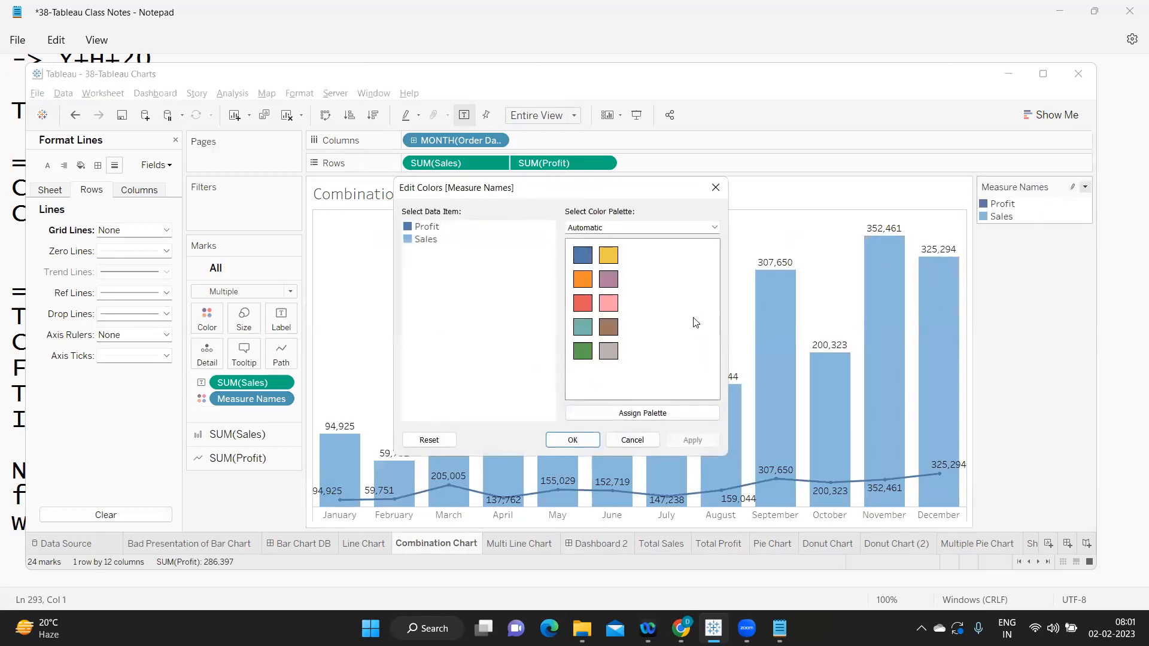
click(426, 228)
click(428, 240)
click(577, 331)
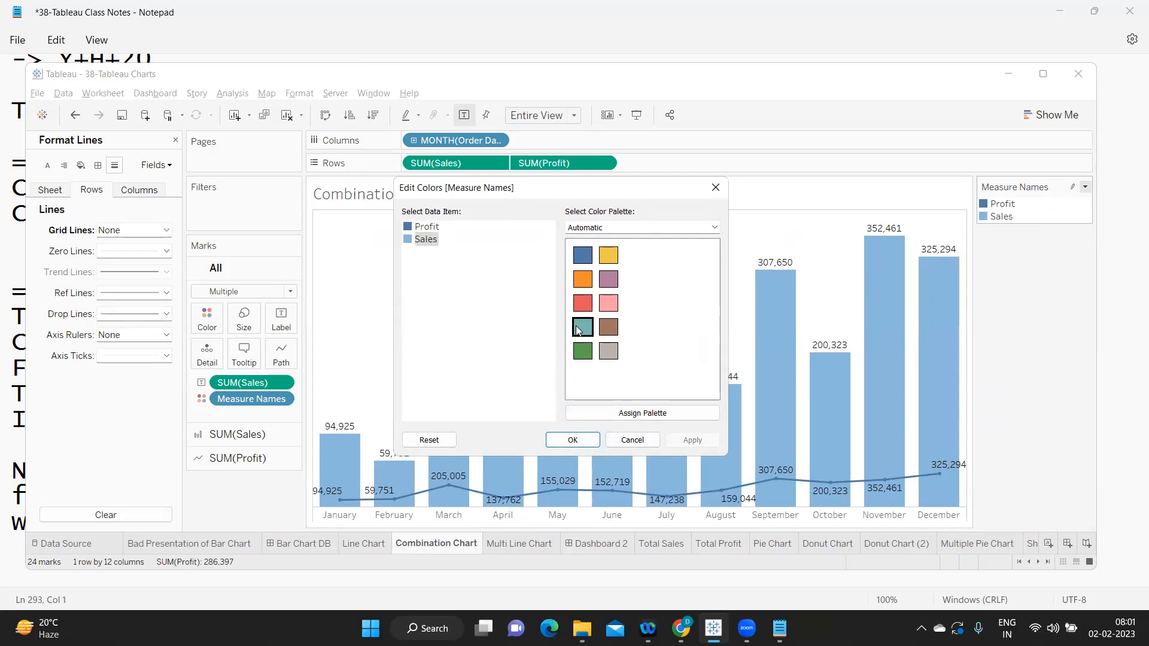
click(432, 228)
click(584, 258)
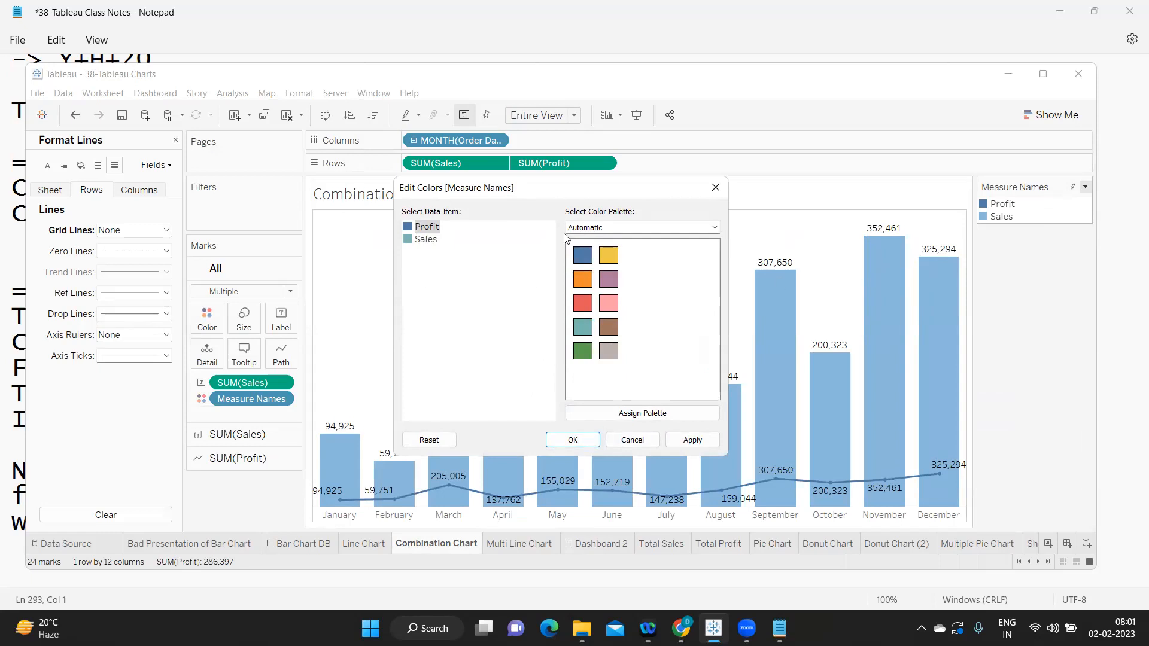
Step: Browse the available colour palettes, discard the measure colour changes and return to Dashboard 2
click(592, 226)
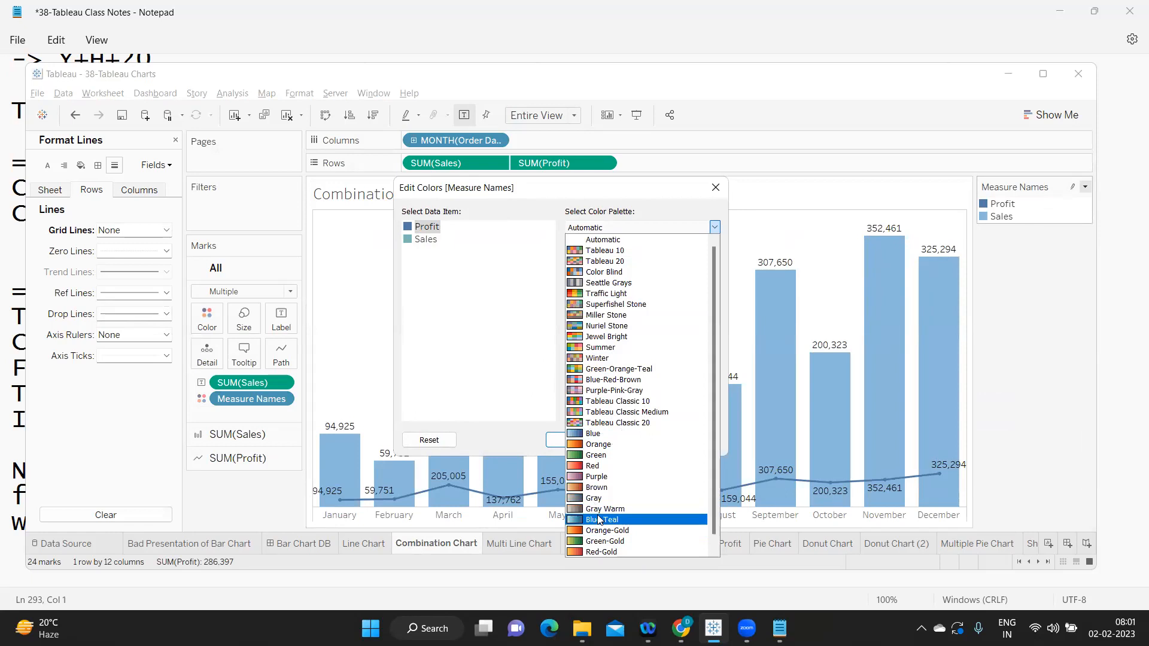
click(467, 325)
click(632, 441)
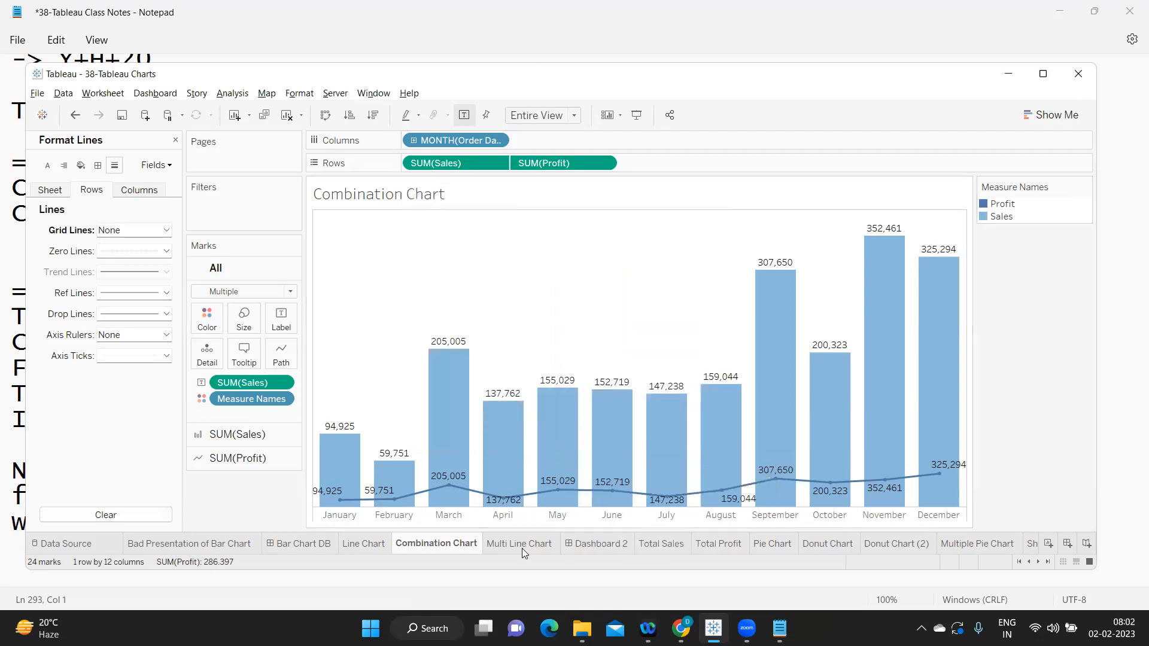
click(582, 545)
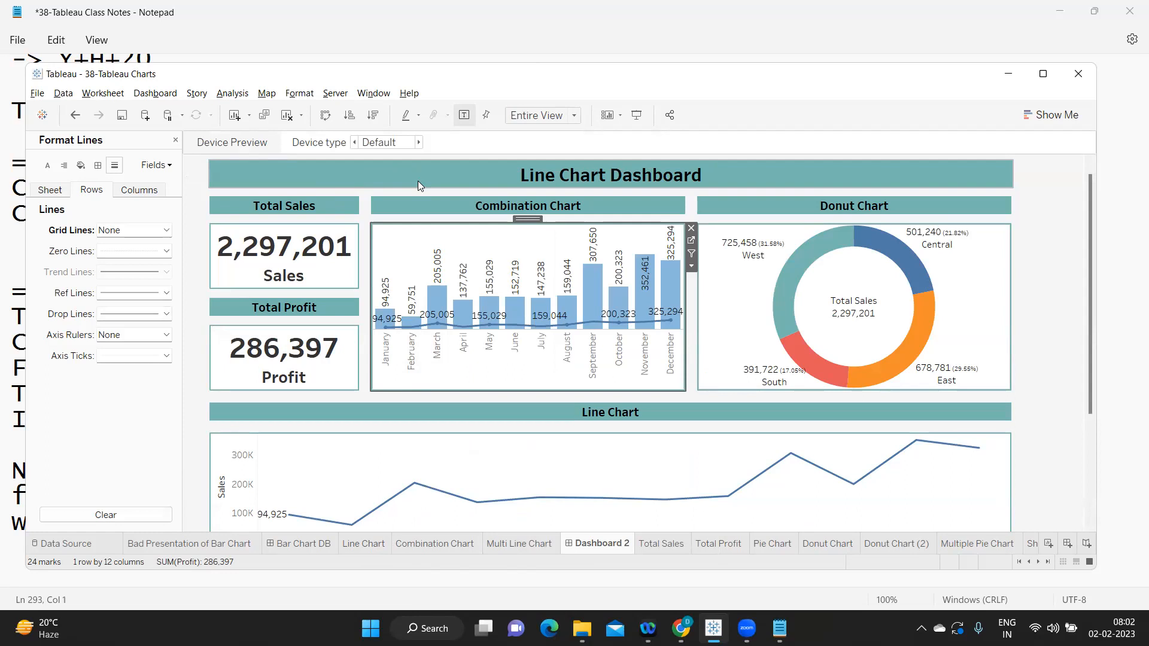
Step: Open the Donut Chart worksheet's Region colours and copy the HTML colour code of West
mouse_move(774, 277)
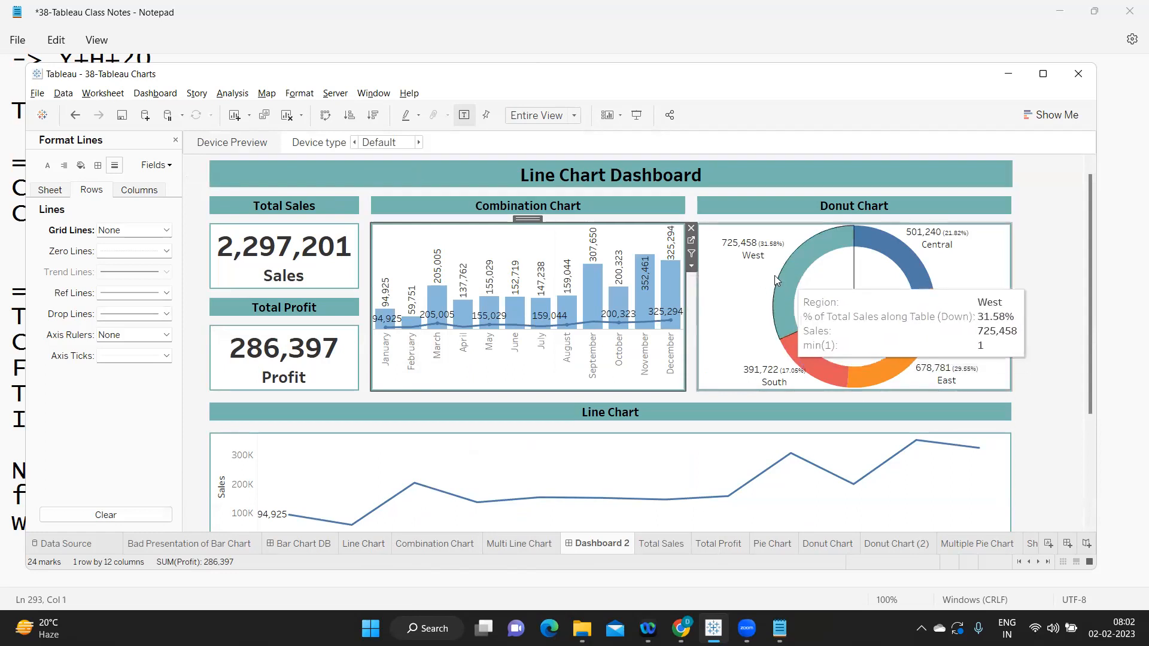
click(751, 303)
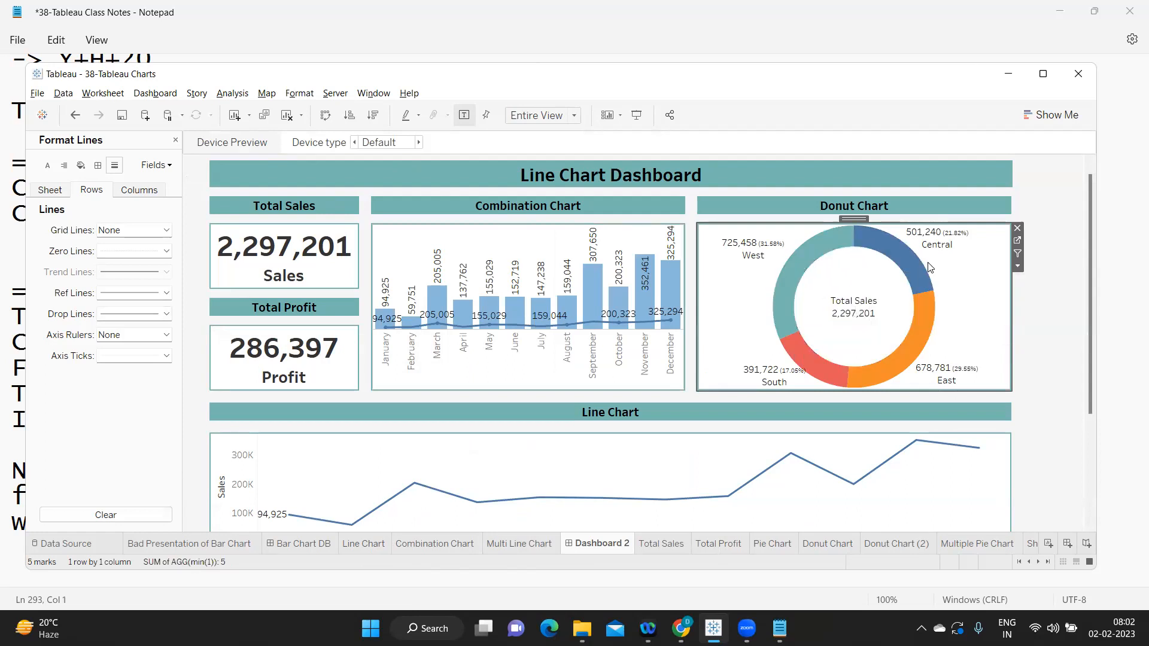
click(1016, 241)
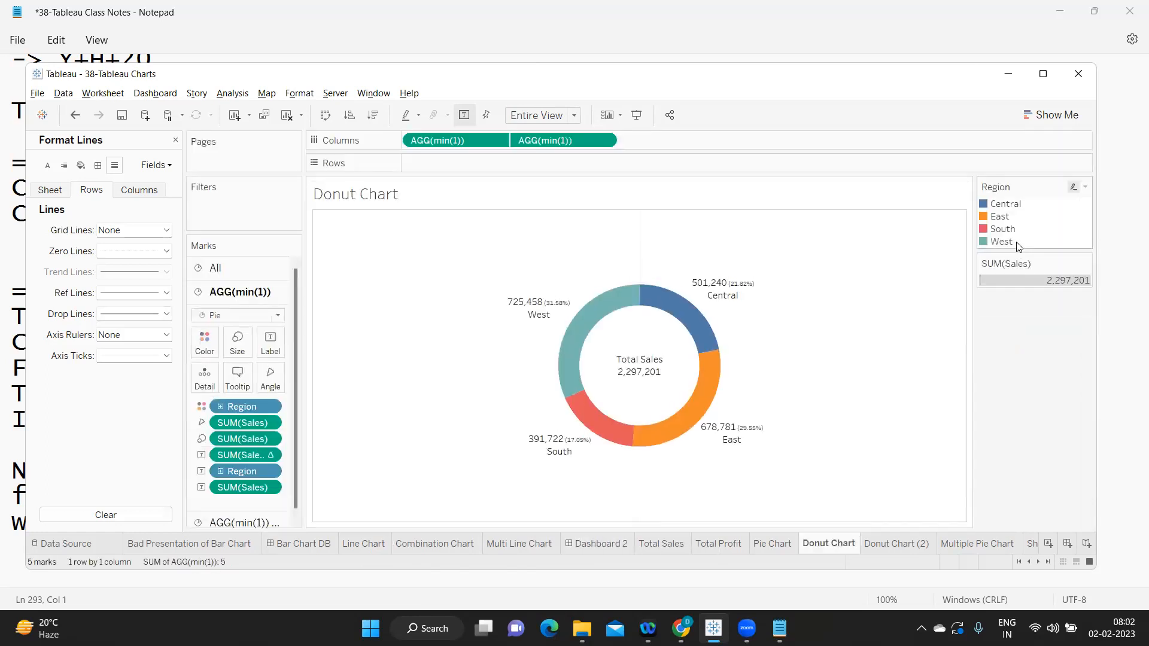
click(1085, 188)
click(1056, 196)
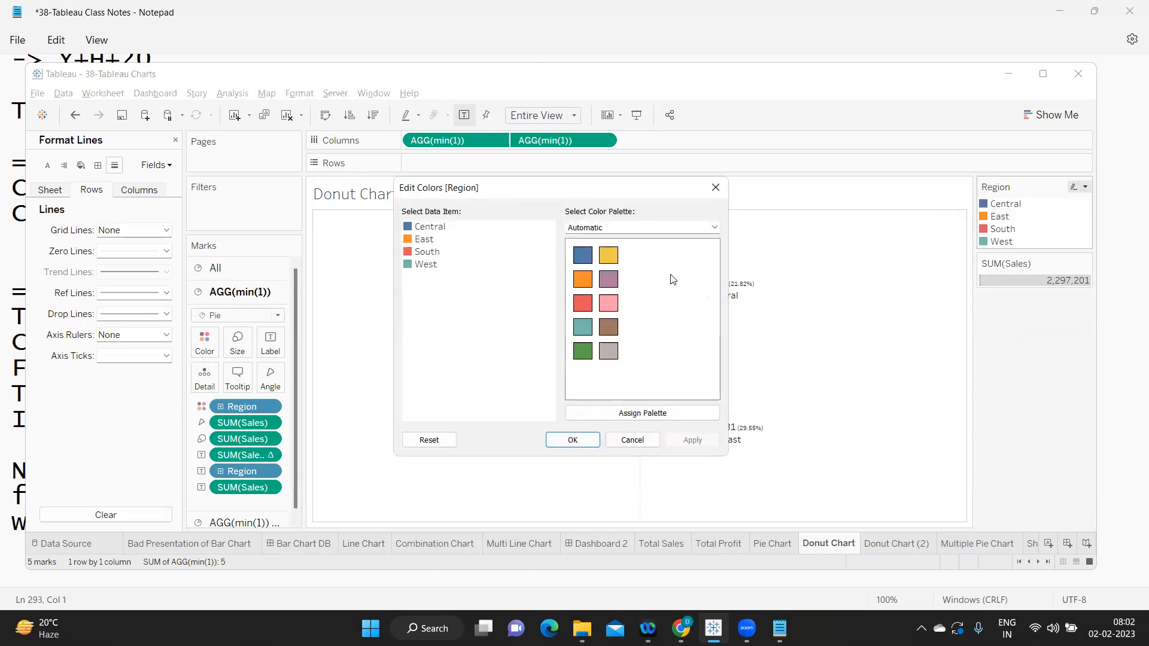
double_click(426, 264)
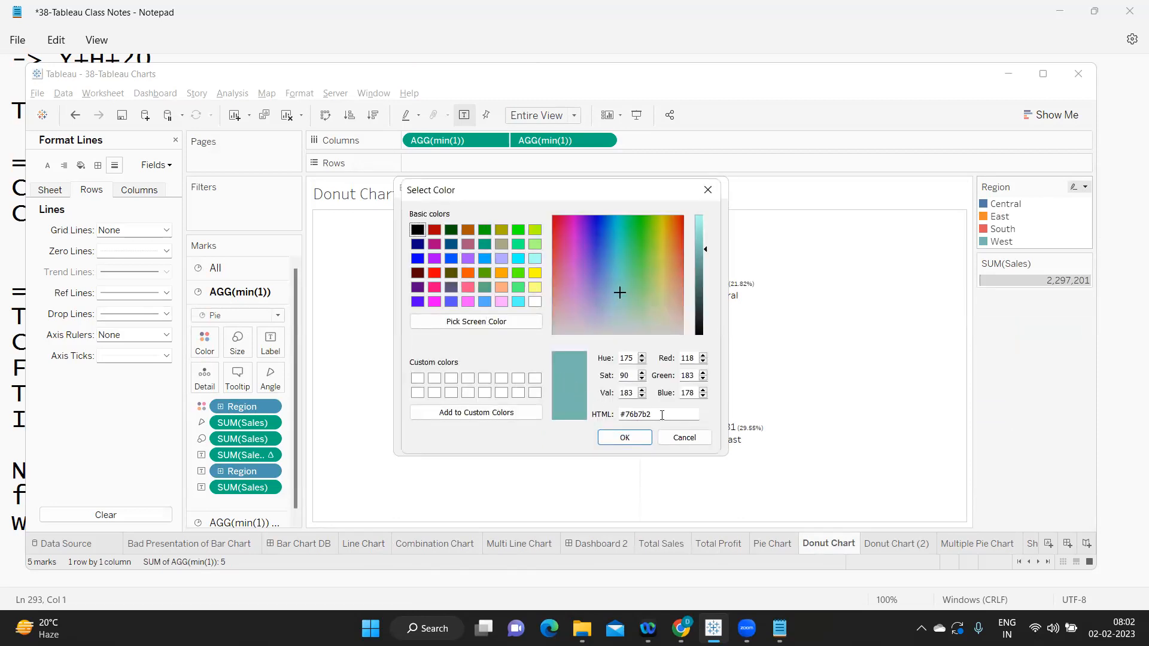
drag(670, 412, 611, 412)
key(ctrl+c)
Step: Switch to the Notepad class notes and paste the colour code #76b7b2 after "Colors" on the Development line
mouse_move(780, 627)
click(775, 582)
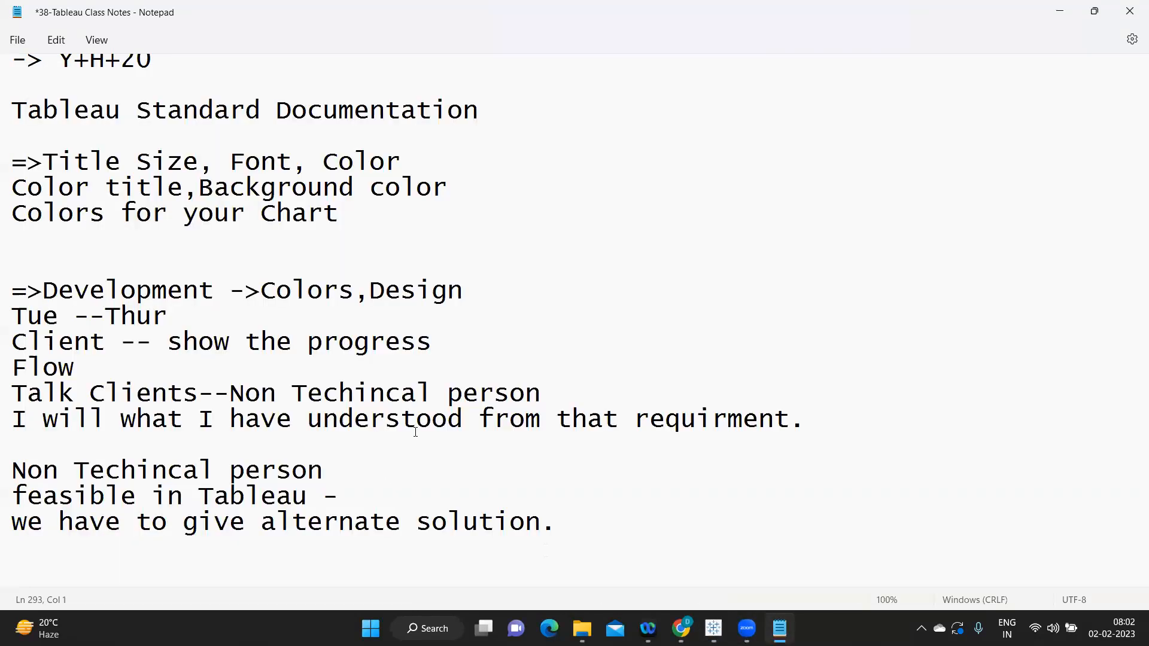
click(542, 290)
key(ctrl+v)
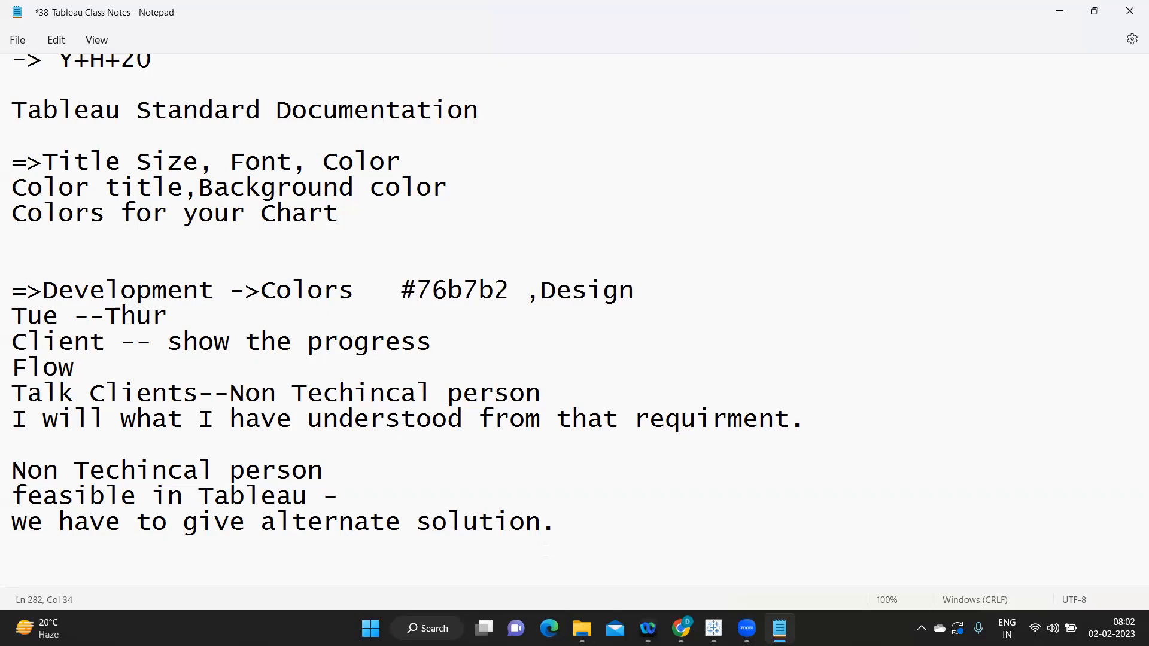
Step: Switch back to Tableau, leave the Region colour settings without changes and return to Dashboard 2
key(alt+Tab)
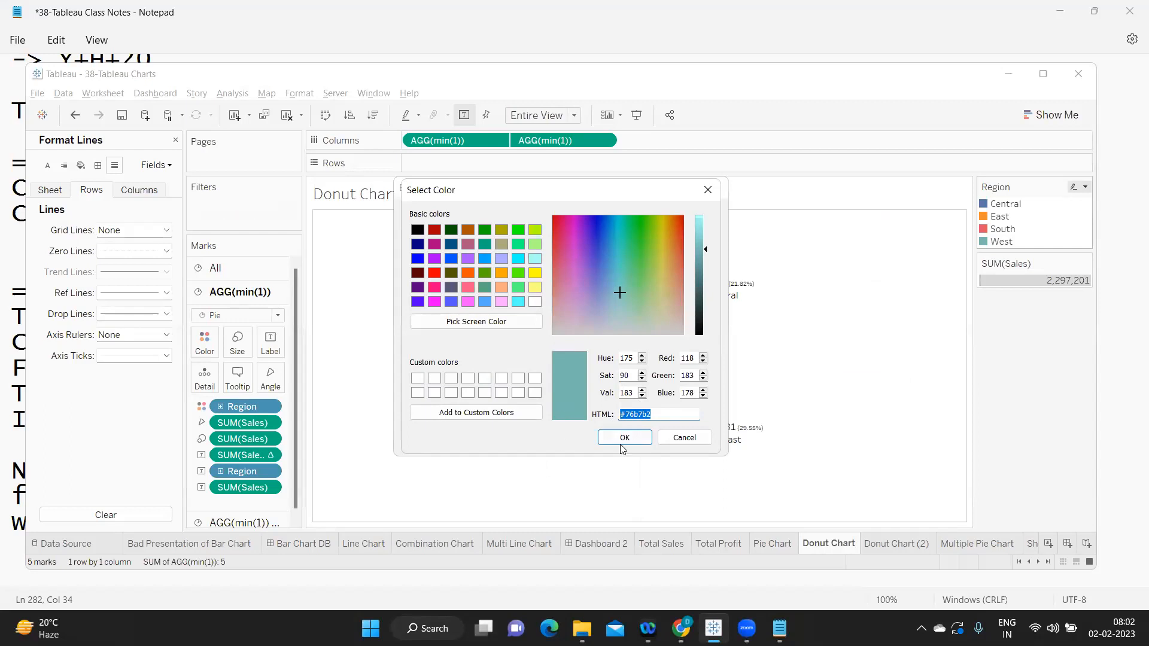
click(689, 443)
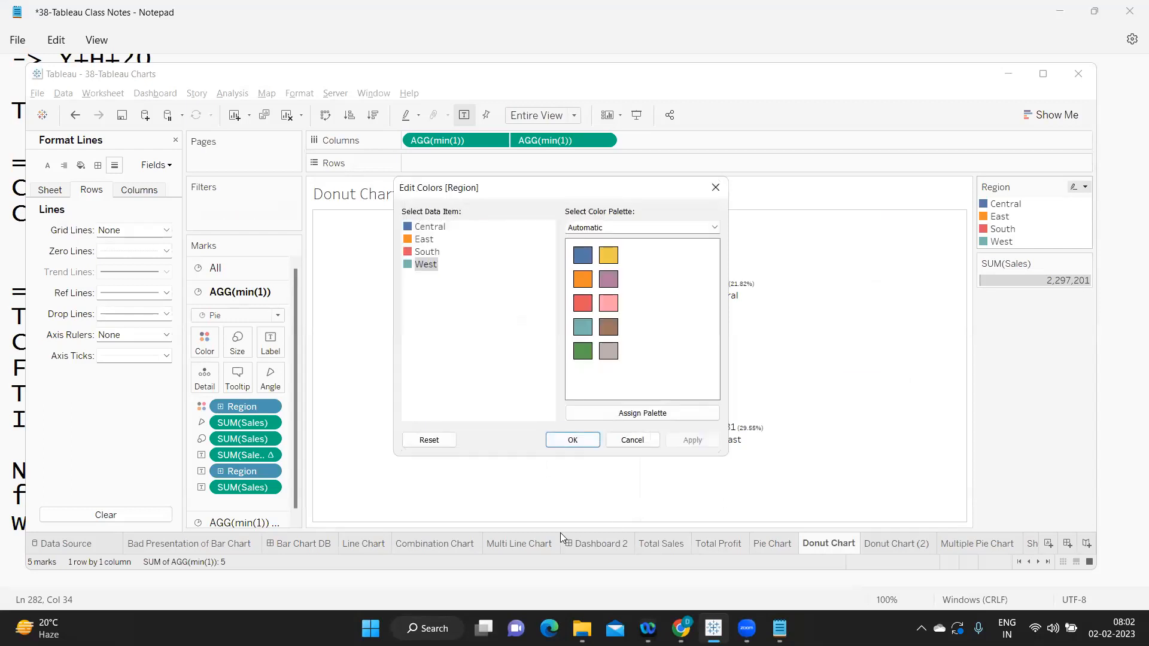
click(631, 439)
click(603, 543)
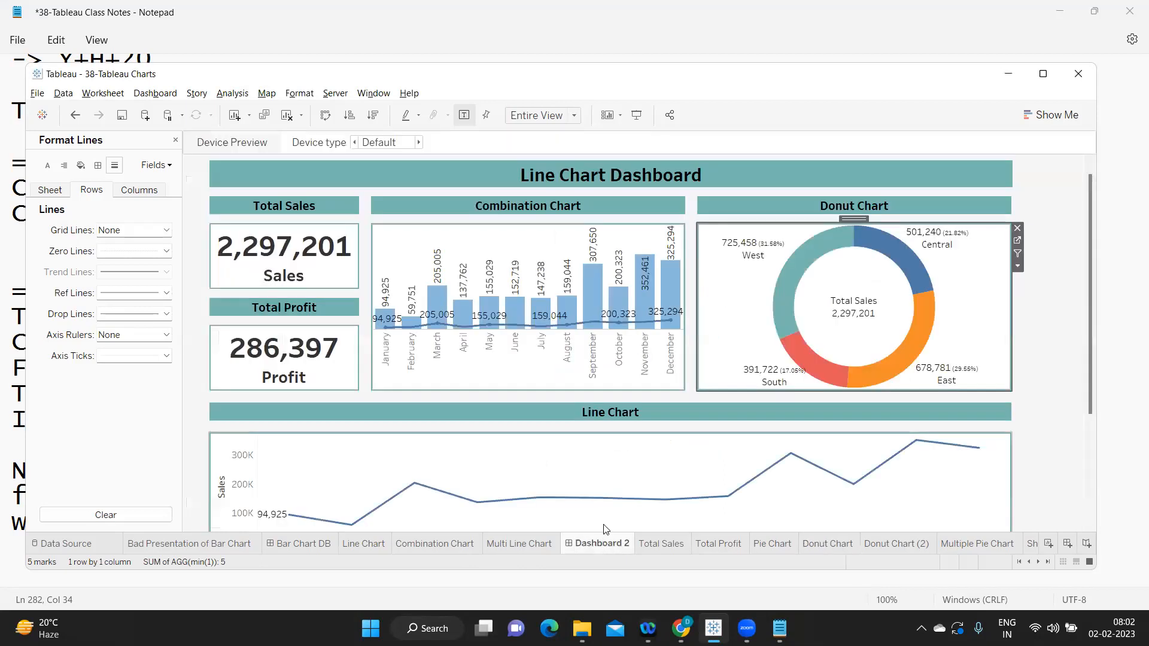
Step: Set the colour of Sales in the Combination Chart worksheet's Measure Names colours to #76b7b2 and return to Dashboard 2
click(513, 256)
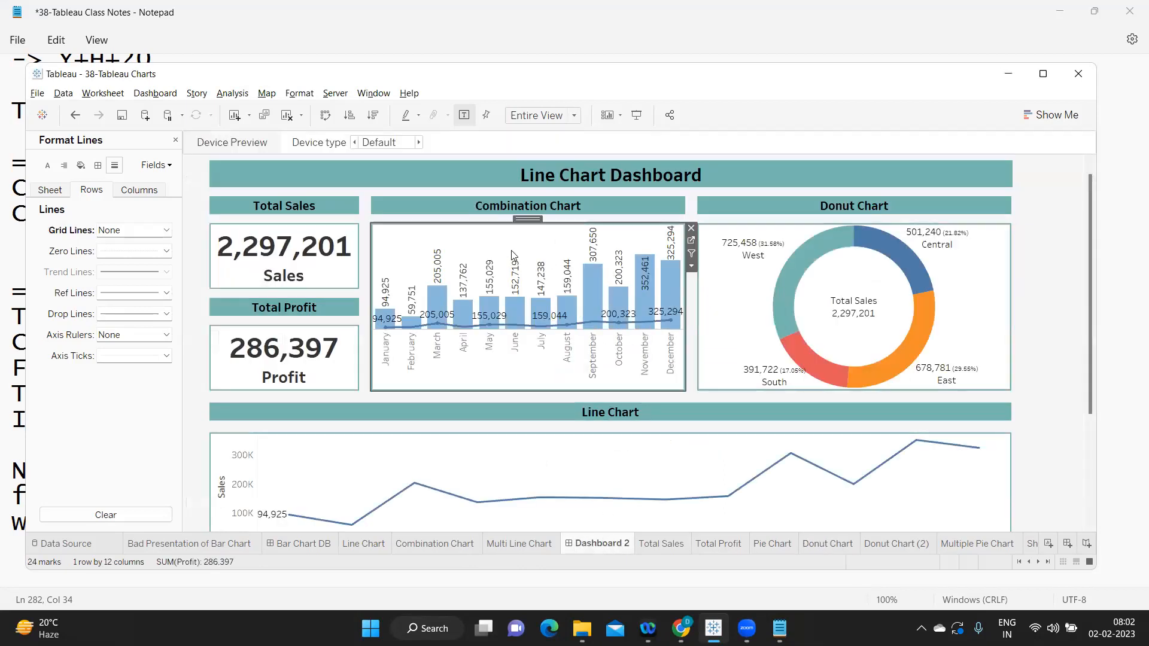
click(691, 241)
mouse_move(772, 329)
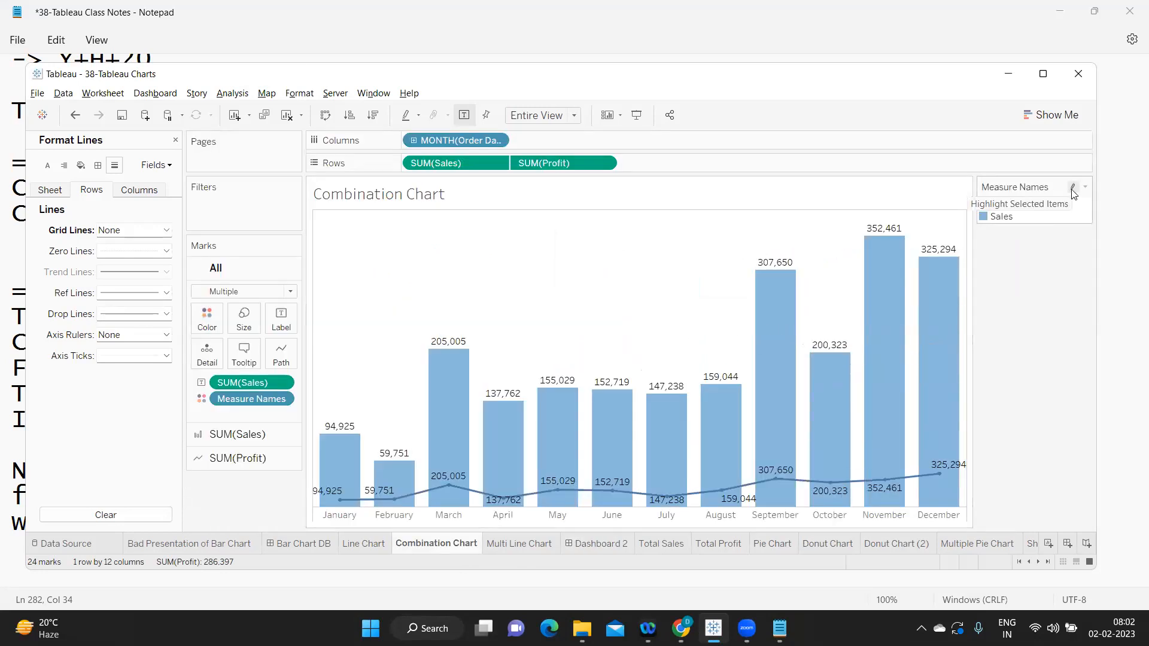
click(1085, 187)
click(1041, 204)
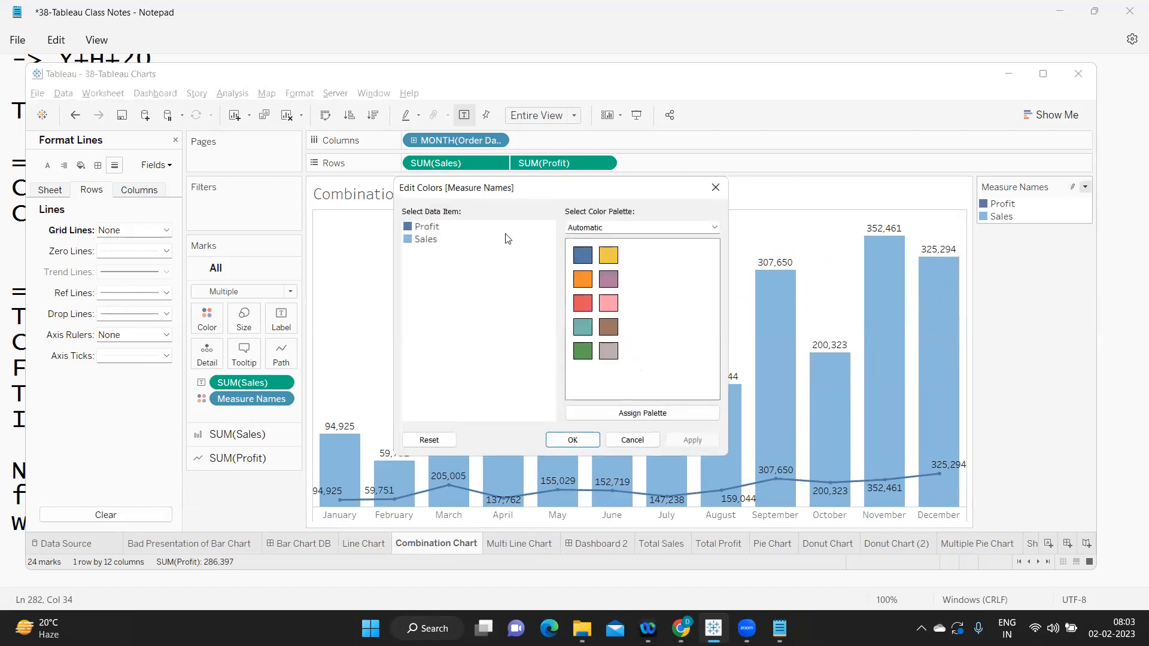
double_click(426, 240)
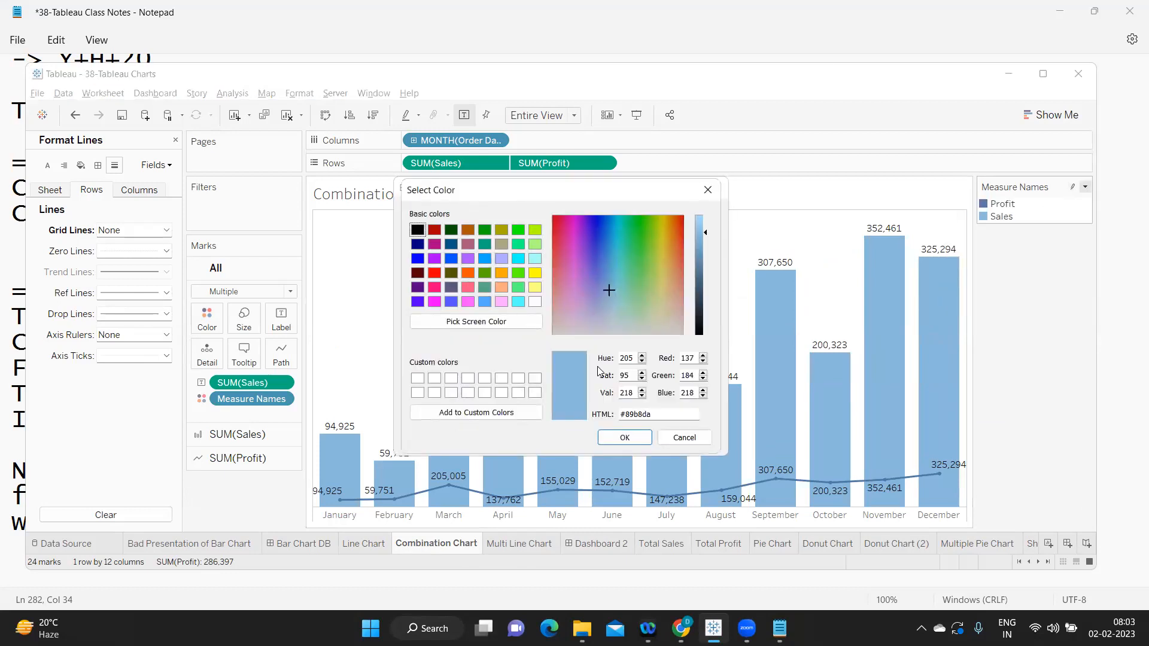
drag(662, 415, 550, 392)
key(ctrl+v)
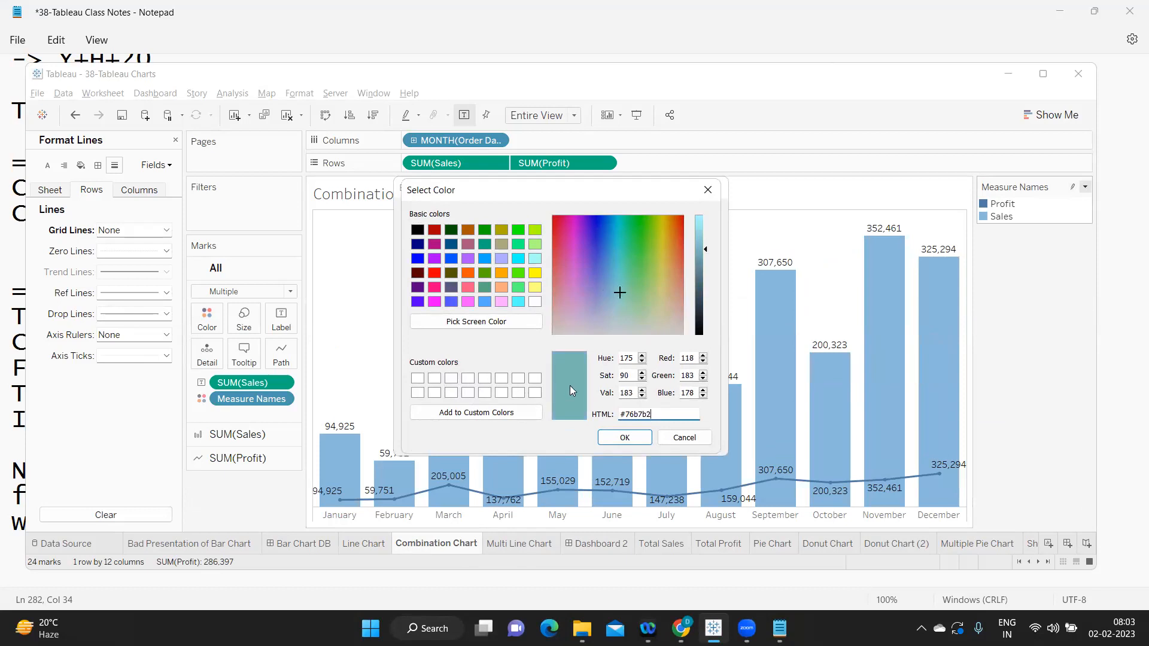
click(622, 438)
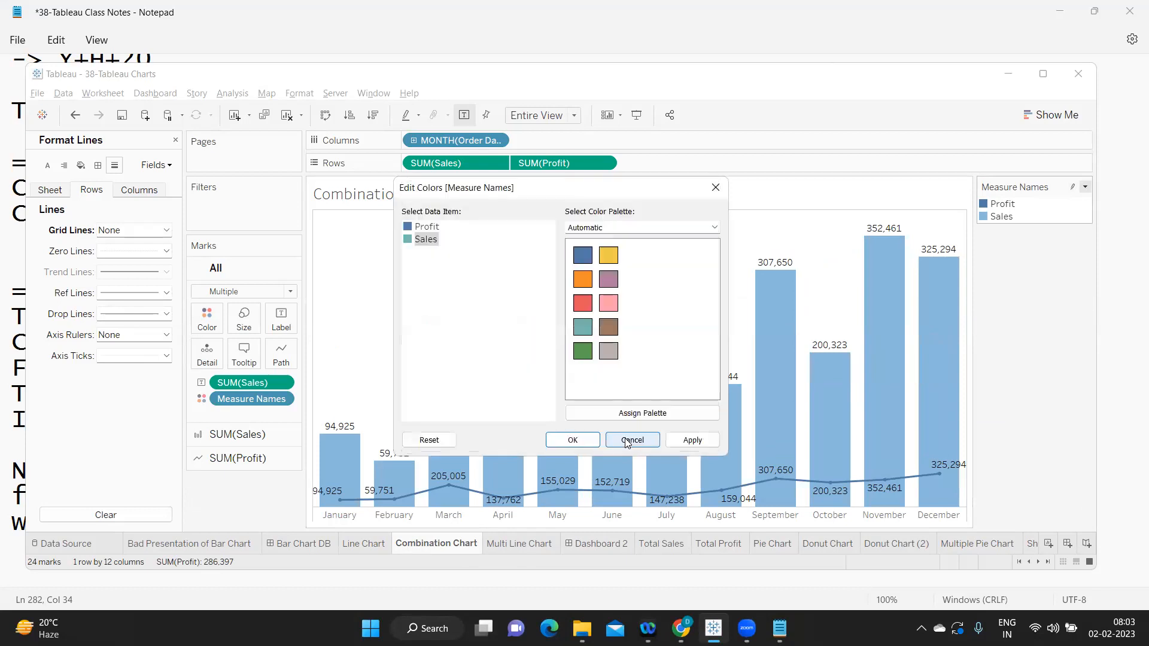
click(692, 441)
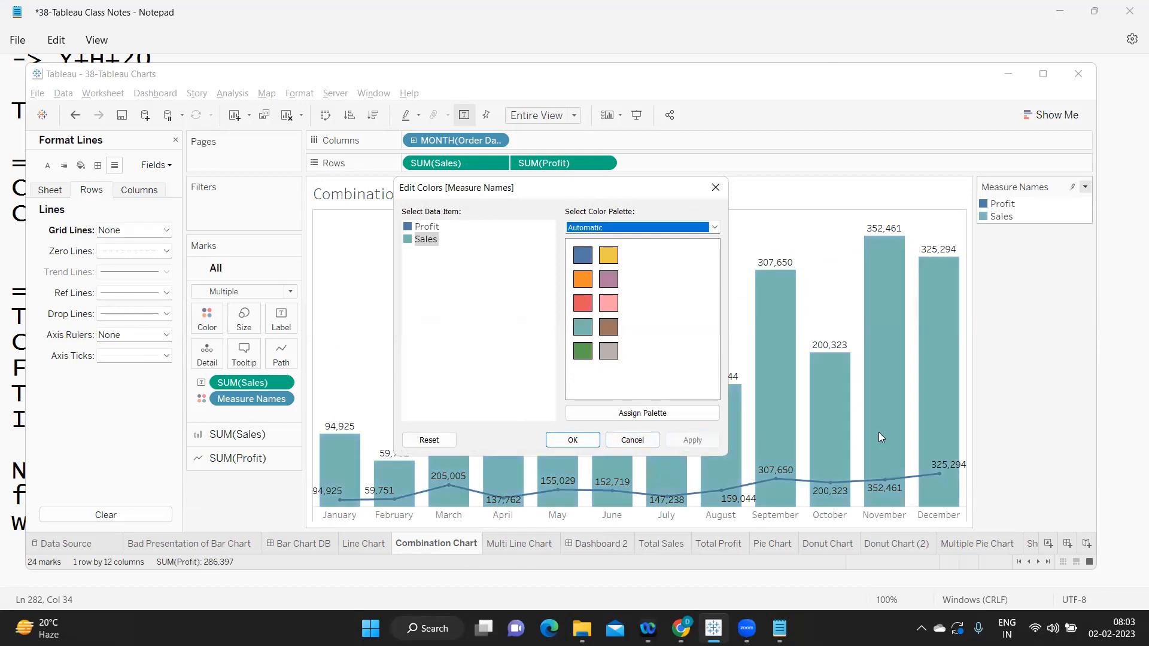
click(583, 441)
click(596, 544)
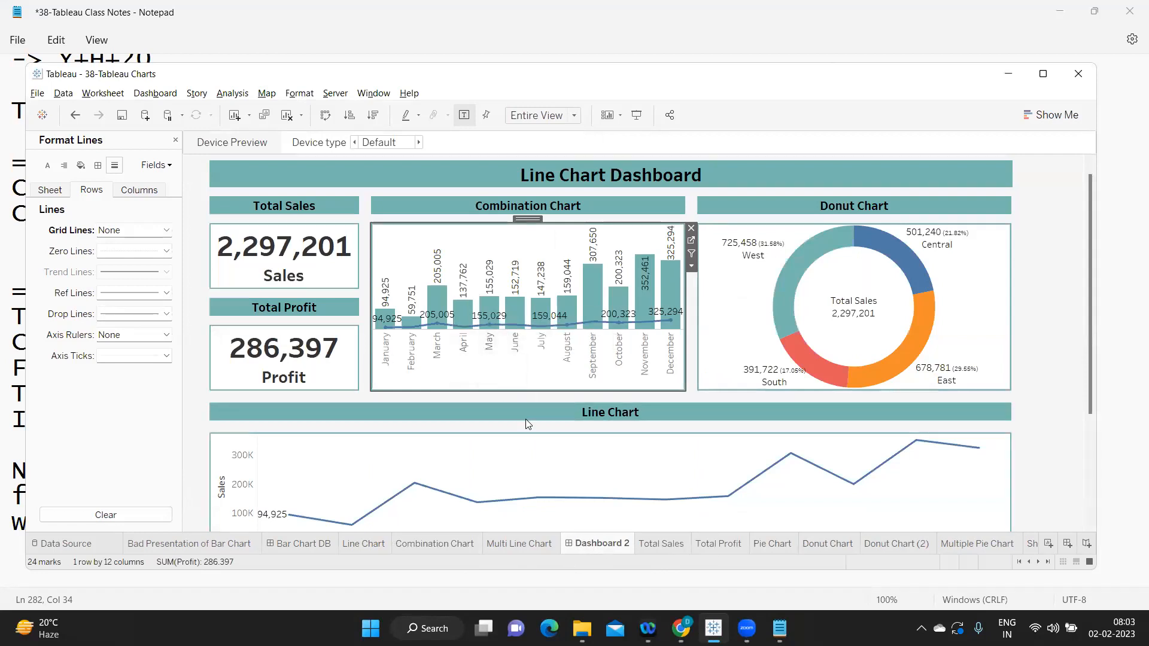
Step: Look over the recoloured charts on Dashboard 2 and close the line formatting settings
scroll(626, 460, down, 2)
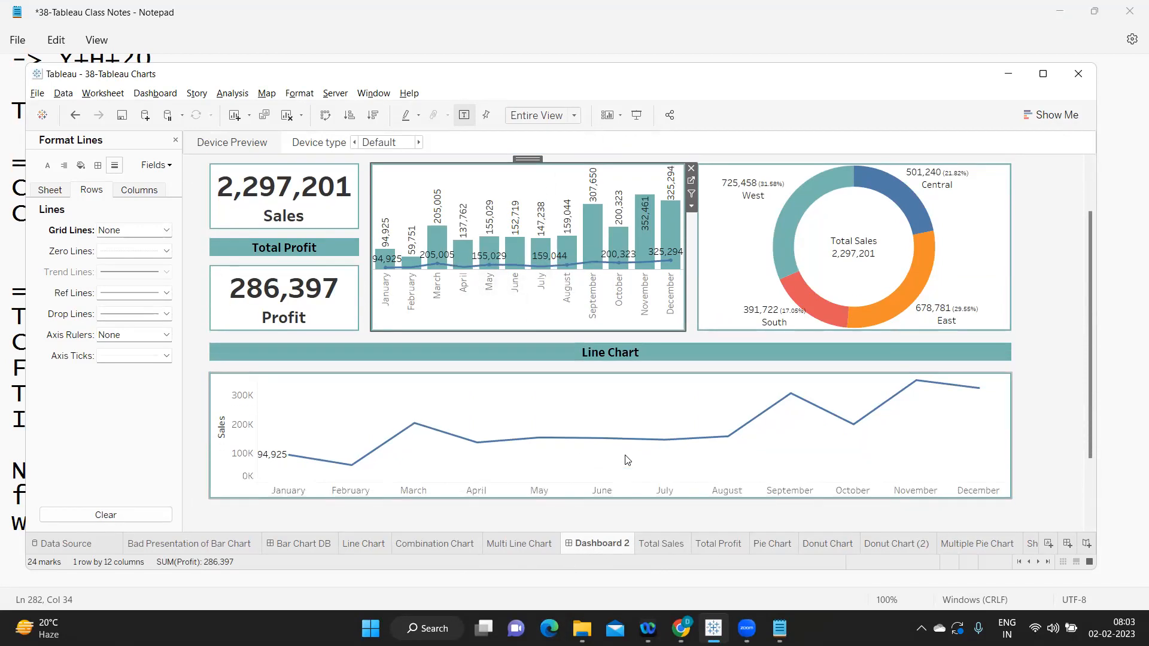
scroll(627, 460, up, 1)
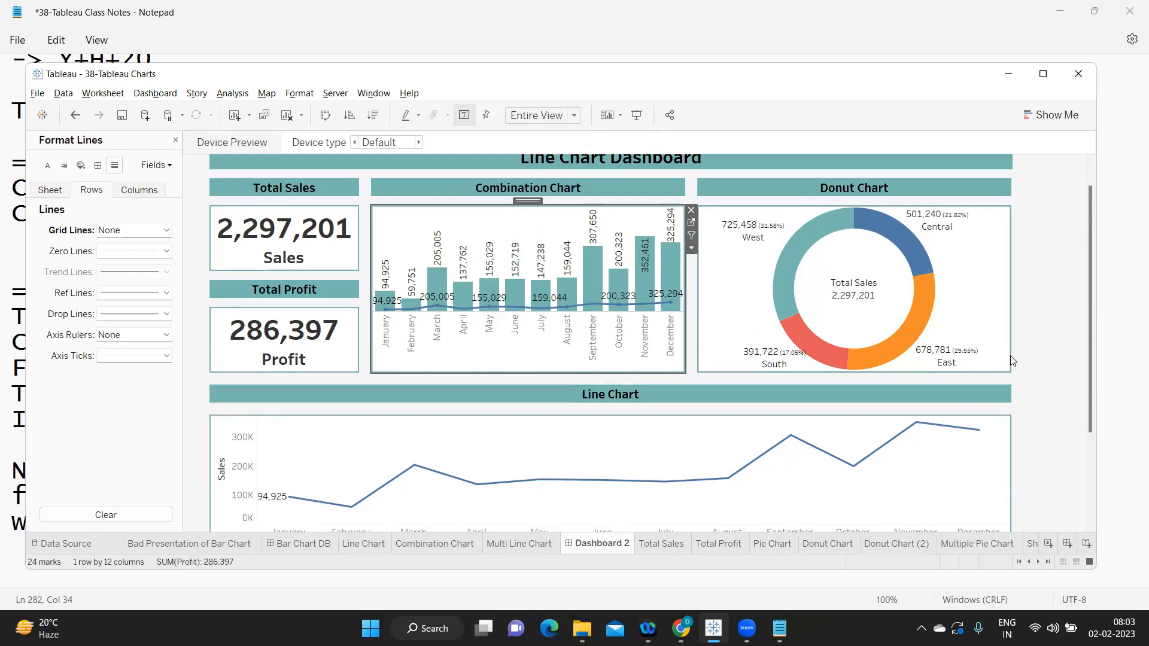
click(1052, 318)
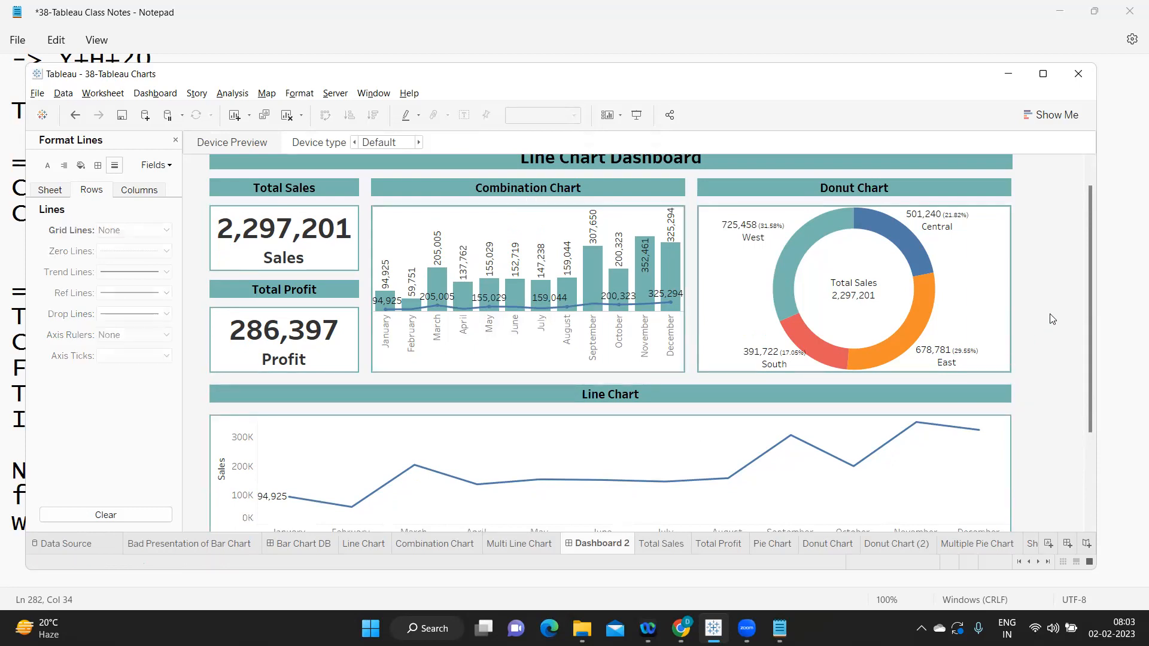
scroll(1051, 318, down, 3)
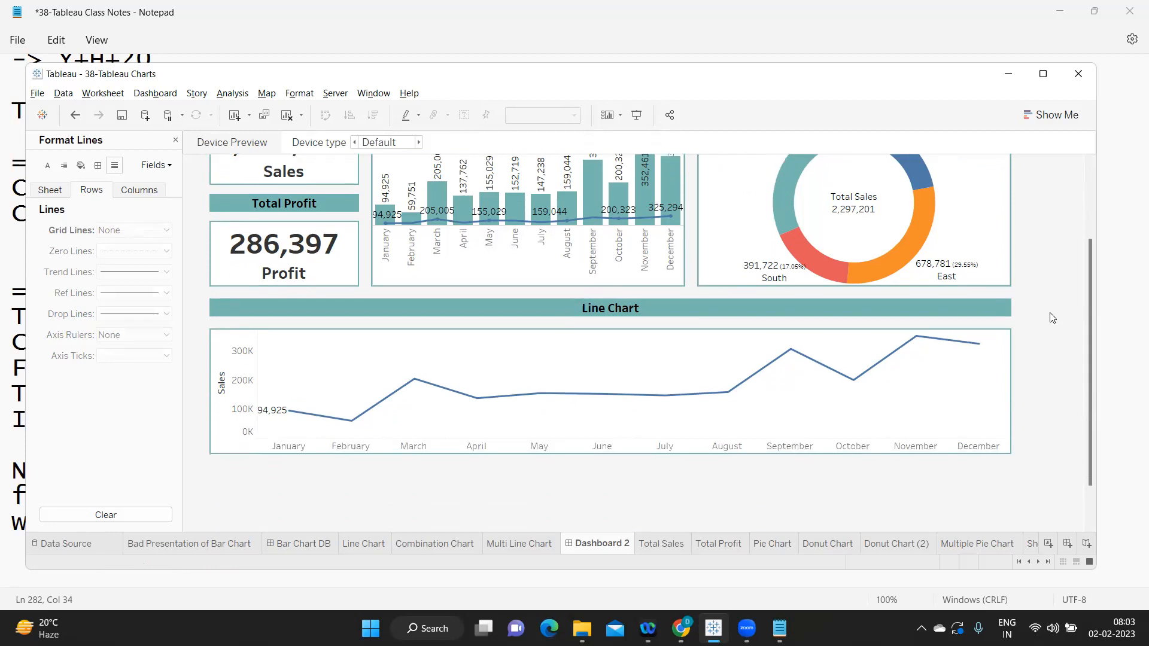
scroll(535, 446, up, 1)
scroll(535, 446, down, 2)
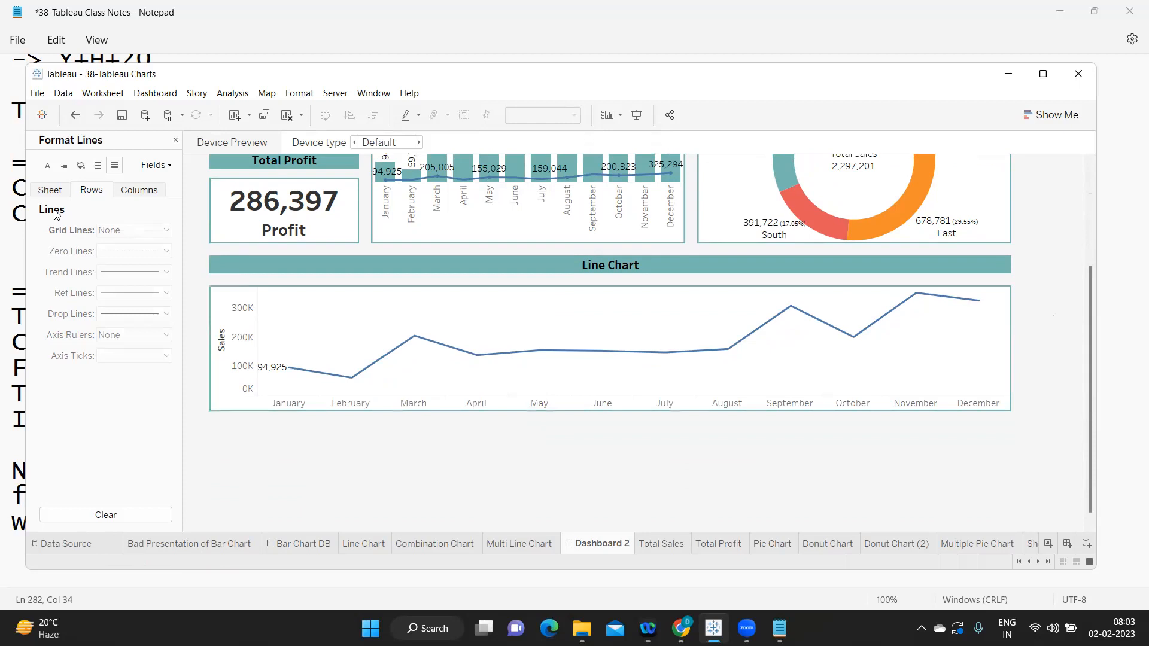
click(175, 140)
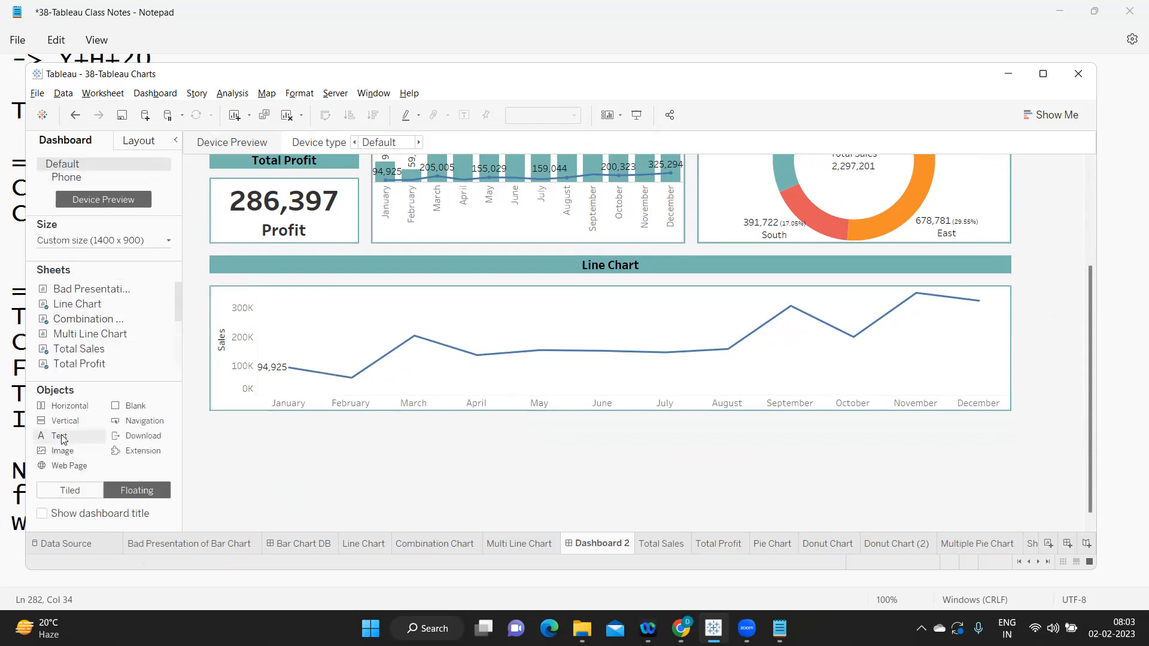
Step: Add below the line chart the text "This is the Sample Workbook / Report created as part of Demo for Class Students. - Inspired by Students."
drag(182, 431, 210, 419)
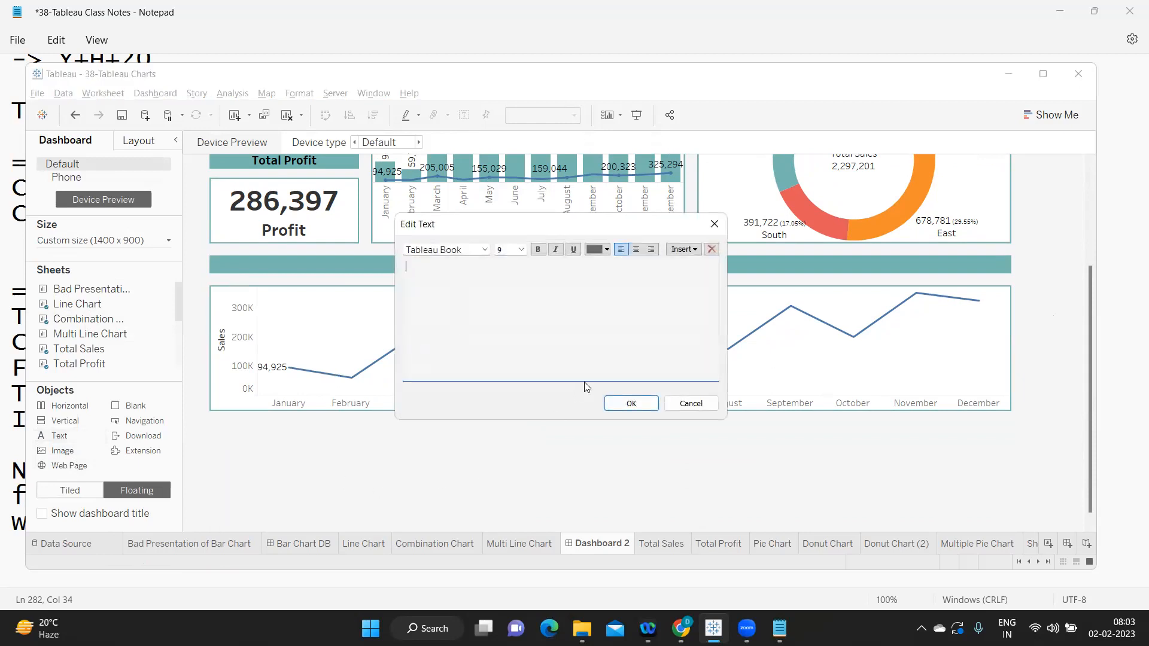
text(This is the Sample Workbook / Report created as part of Demo for Class Students. -)
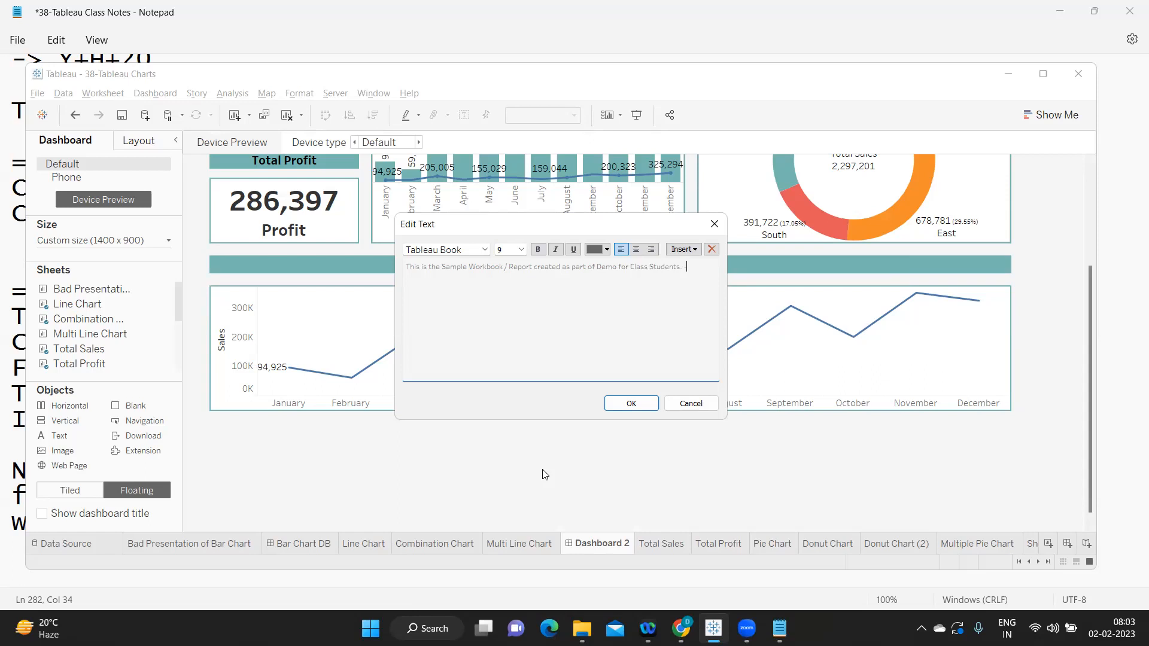
text(spired by)
text(Students.)
key(ctrl+a)
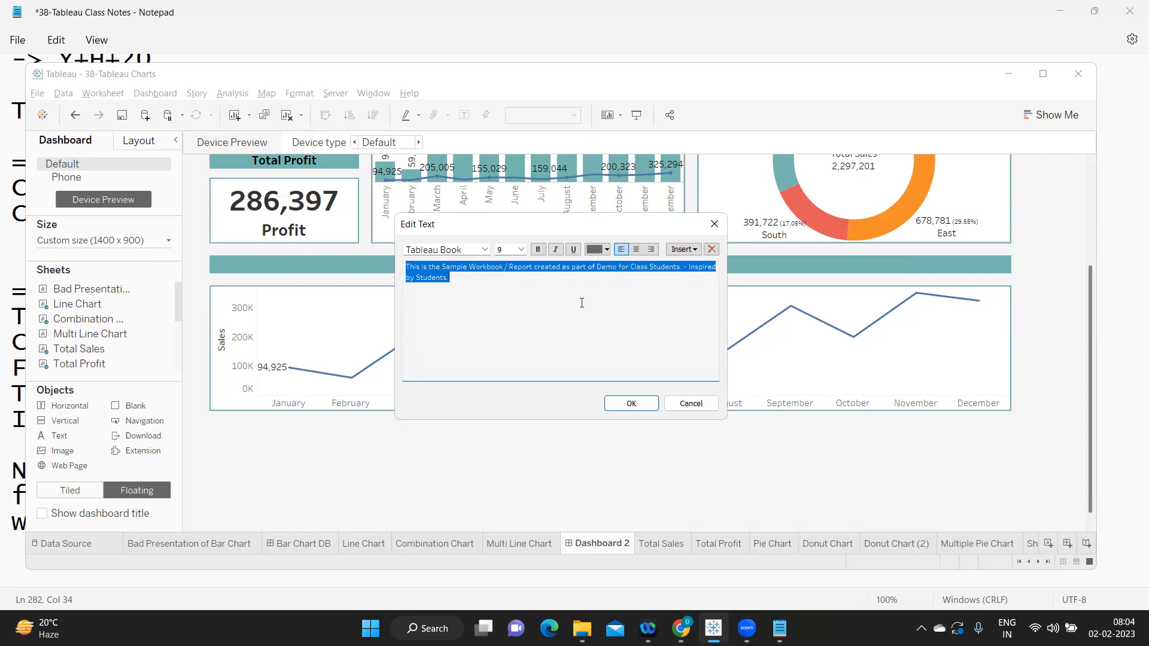
drag(459, 278, 386, 265)
click(624, 403)
Step: Stretch the footer text object to the line chart's width and align it just below the chart
drag(502, 432, 1016, 417)
drag(605, 417, 605, 420)
click(610, 470)
click(413, 444)
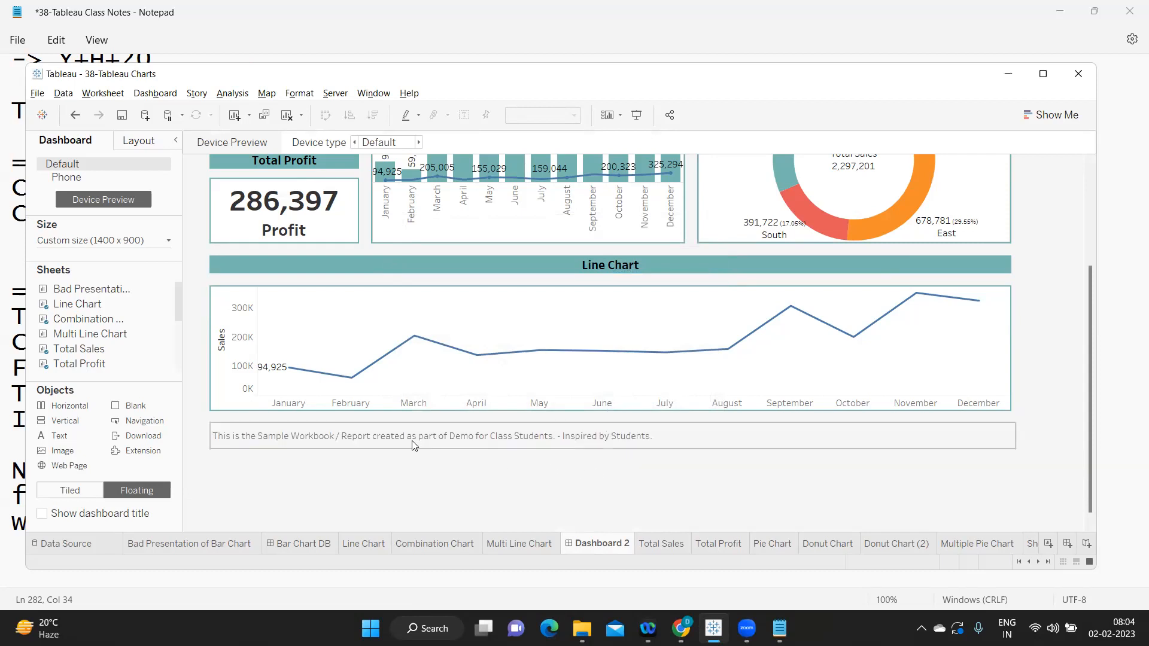
click(375, 469)
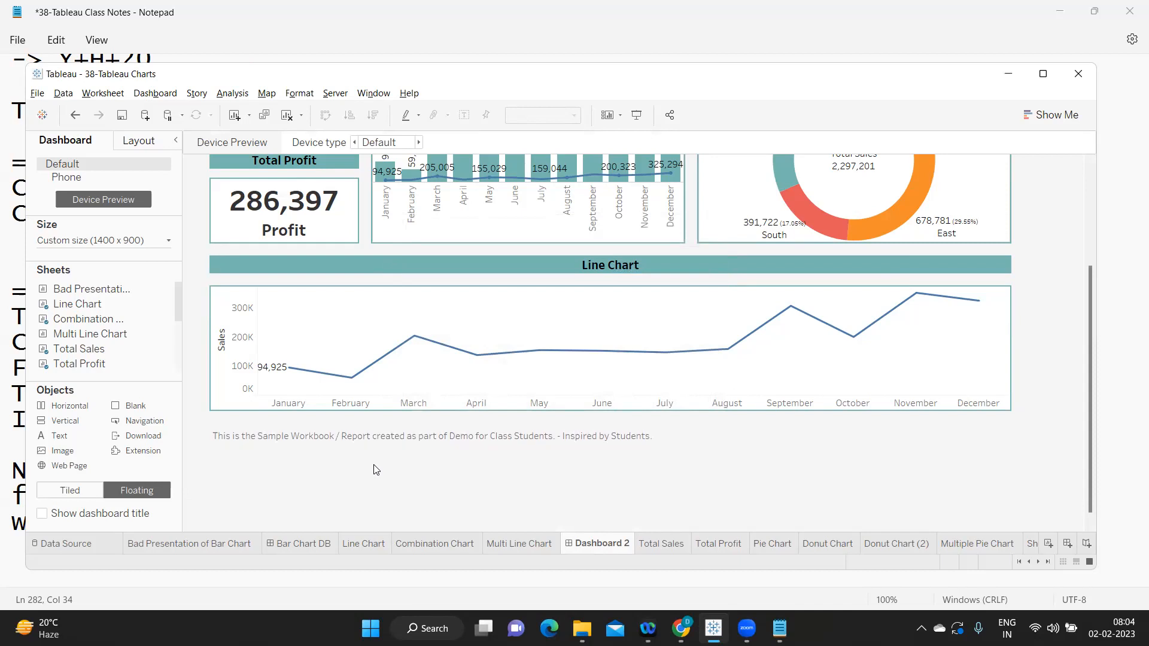
click(447, 444)
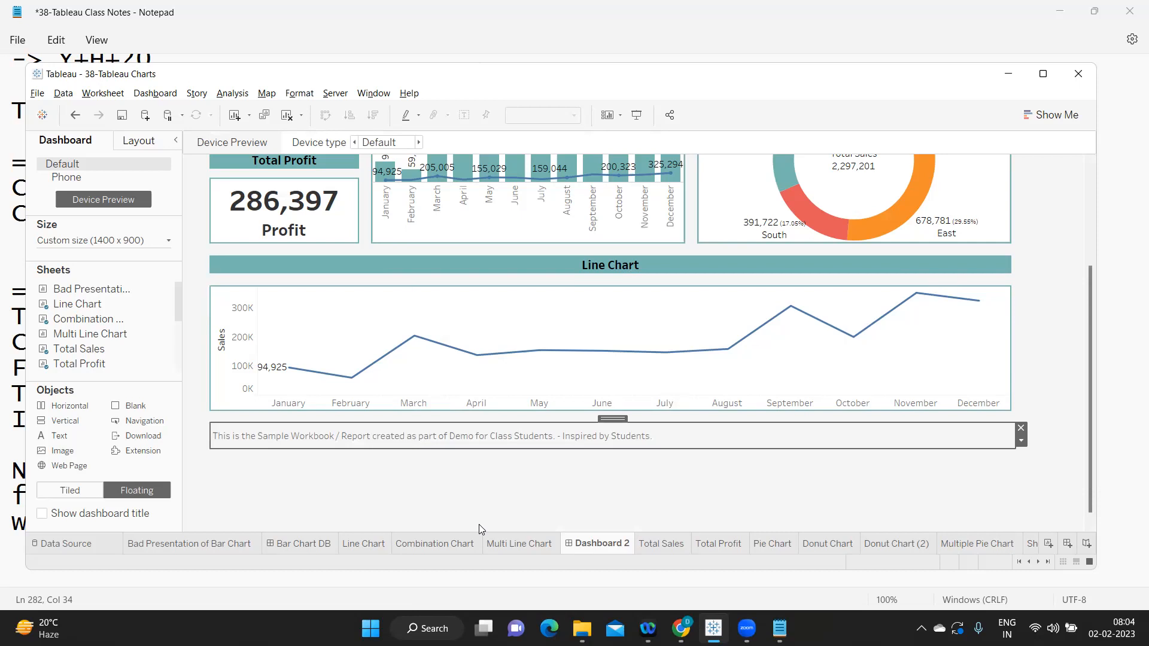
Step: Preview the whole Line Chart Dashboard in presentation mode and return to editing
scroll(479, 524, up, 5)
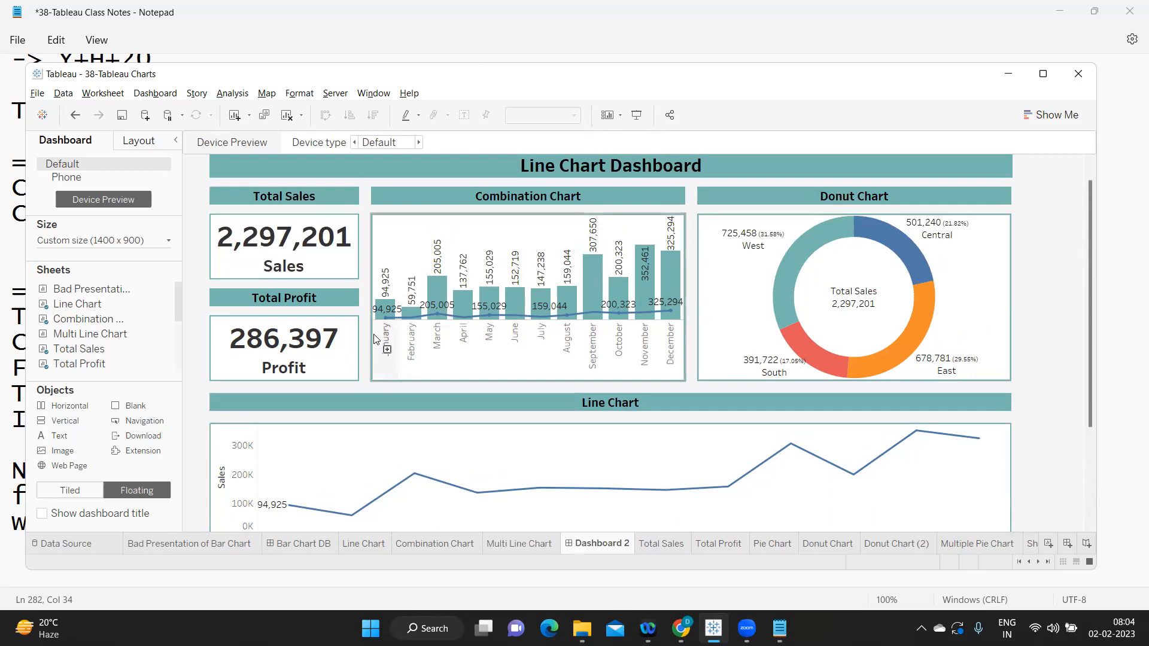
click(638, 118)
mouse_move(773, 635)
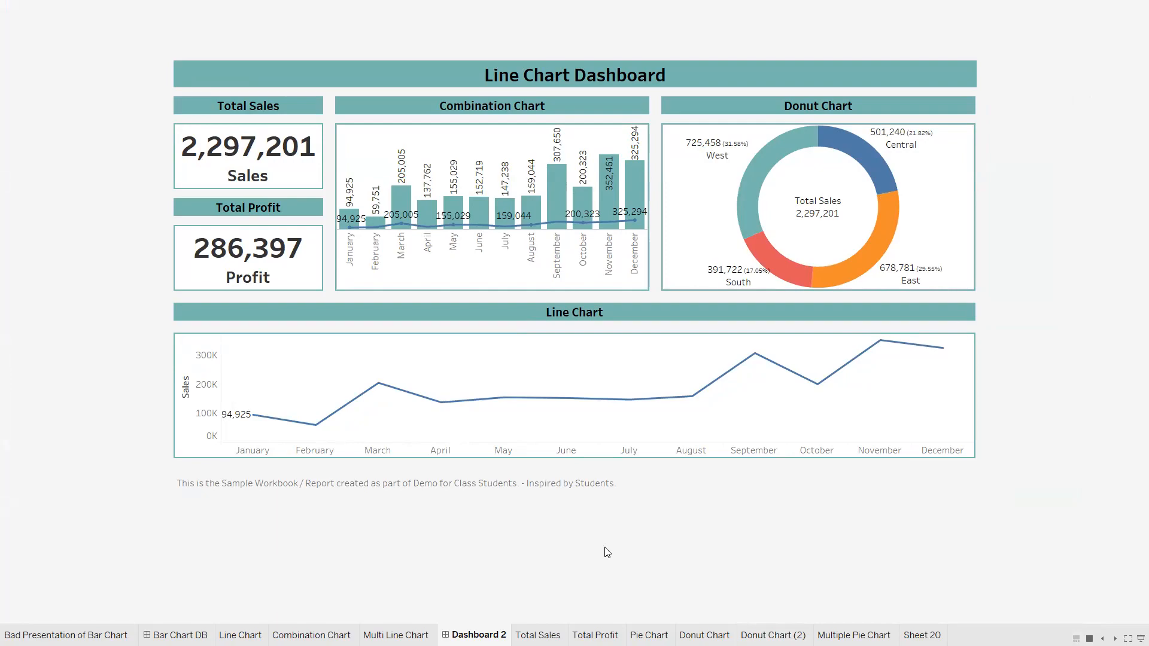
key(Escape)
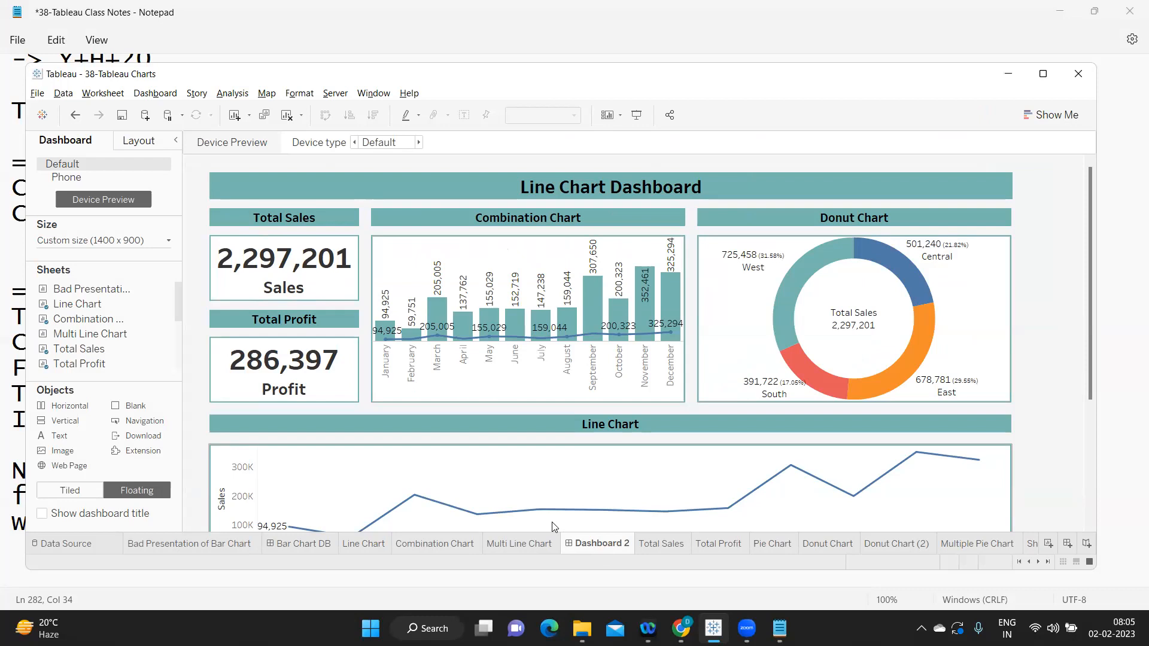
Step: Compare the Bar Chart DB dashboard with Dashboard 2 and examine Dashboard 2's layout from the title to the footer text
click(304, 548)
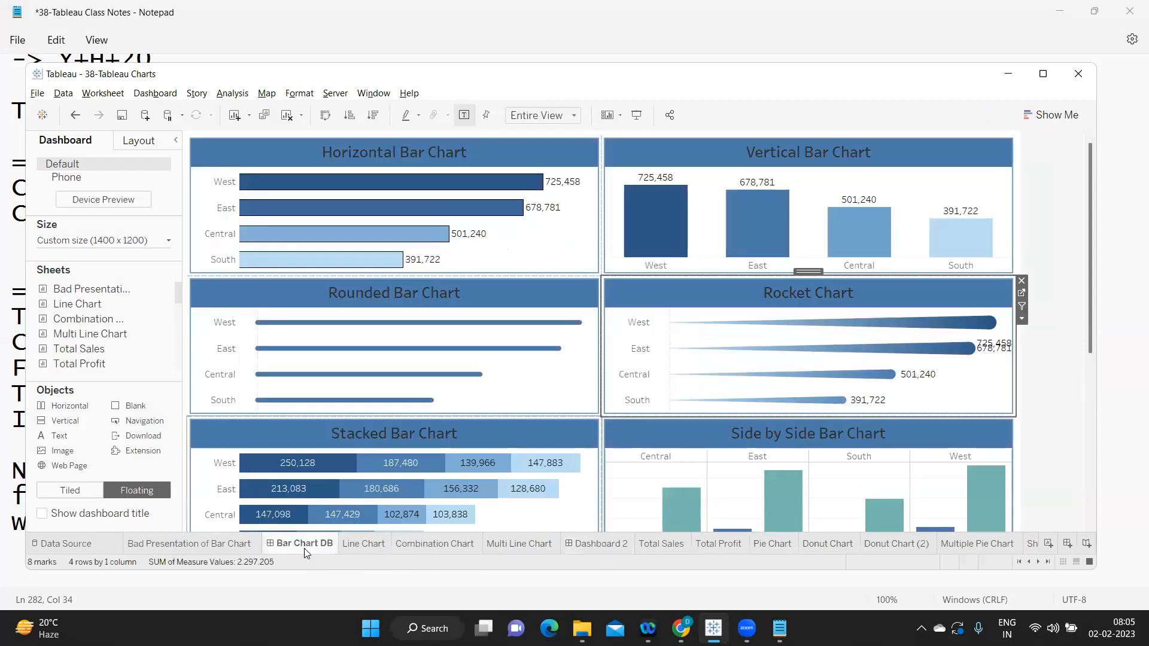
click(595, 544)
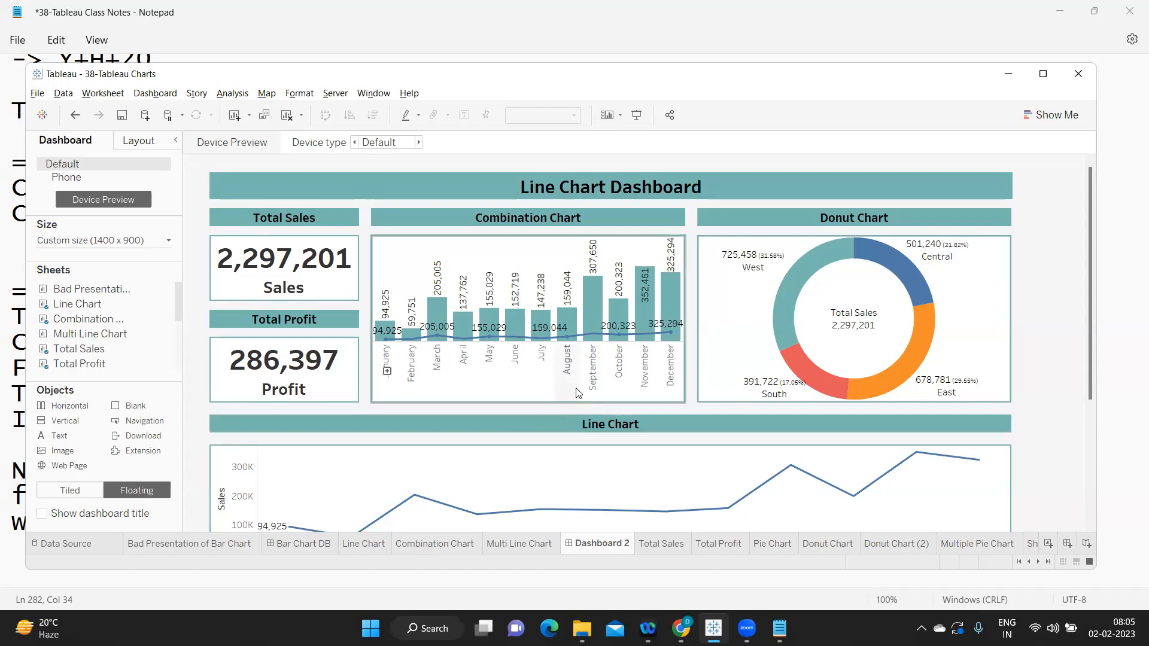
scroll(576, 390, down, 3)
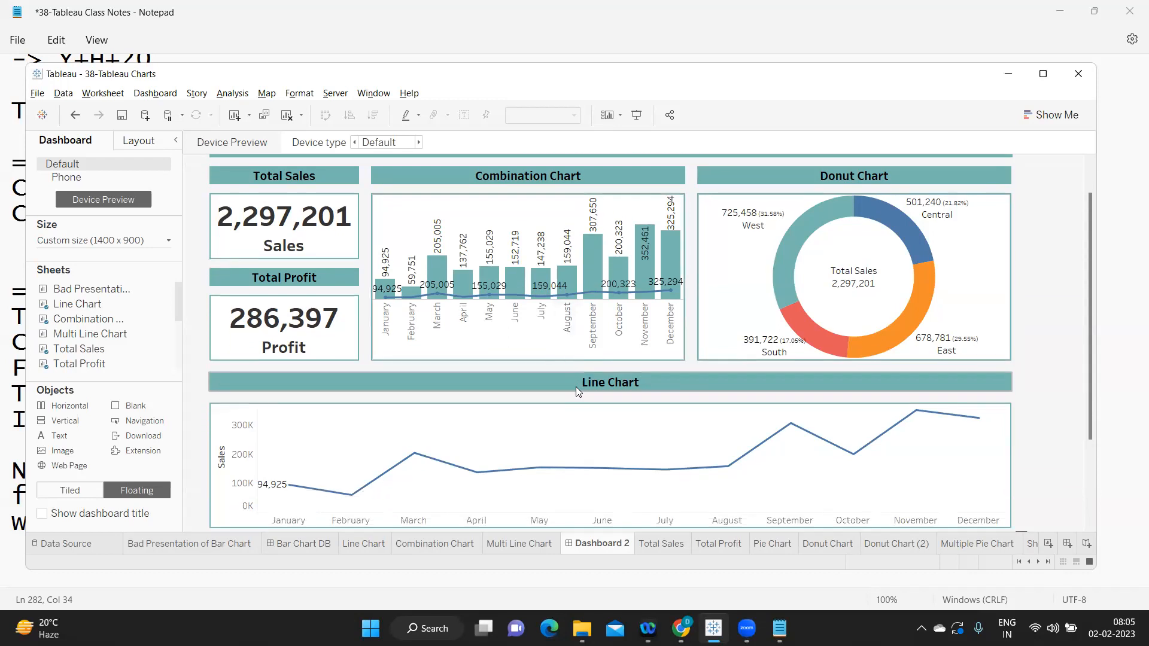
scroll(576, 386, up, 1)
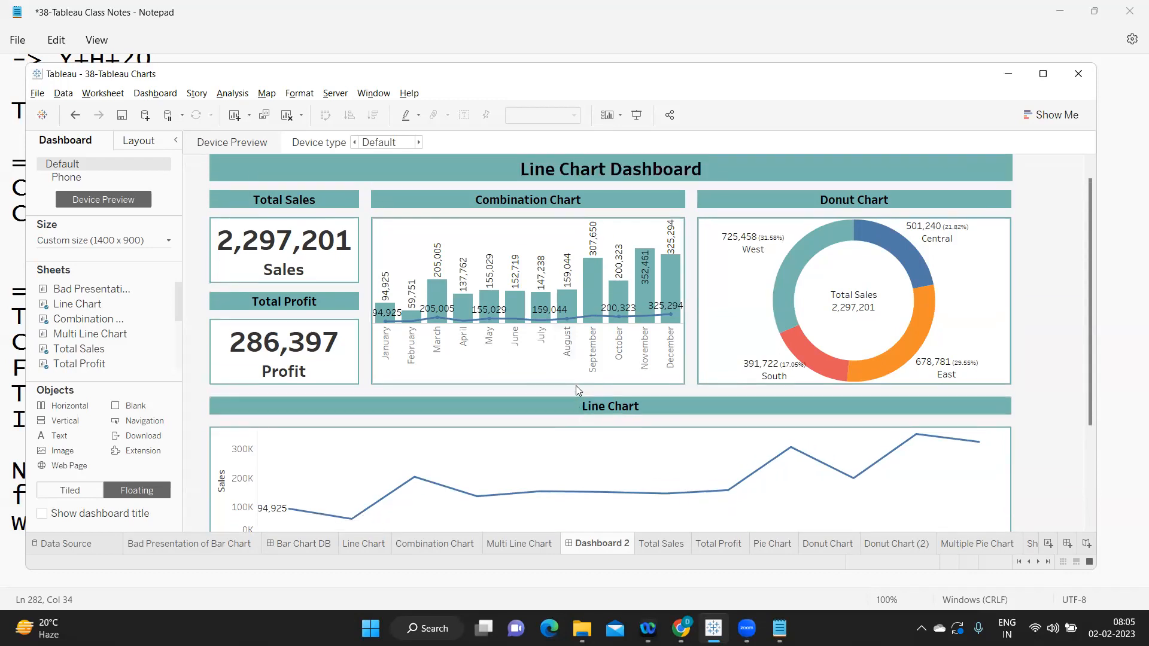
scroll(575, 388, up, 1)
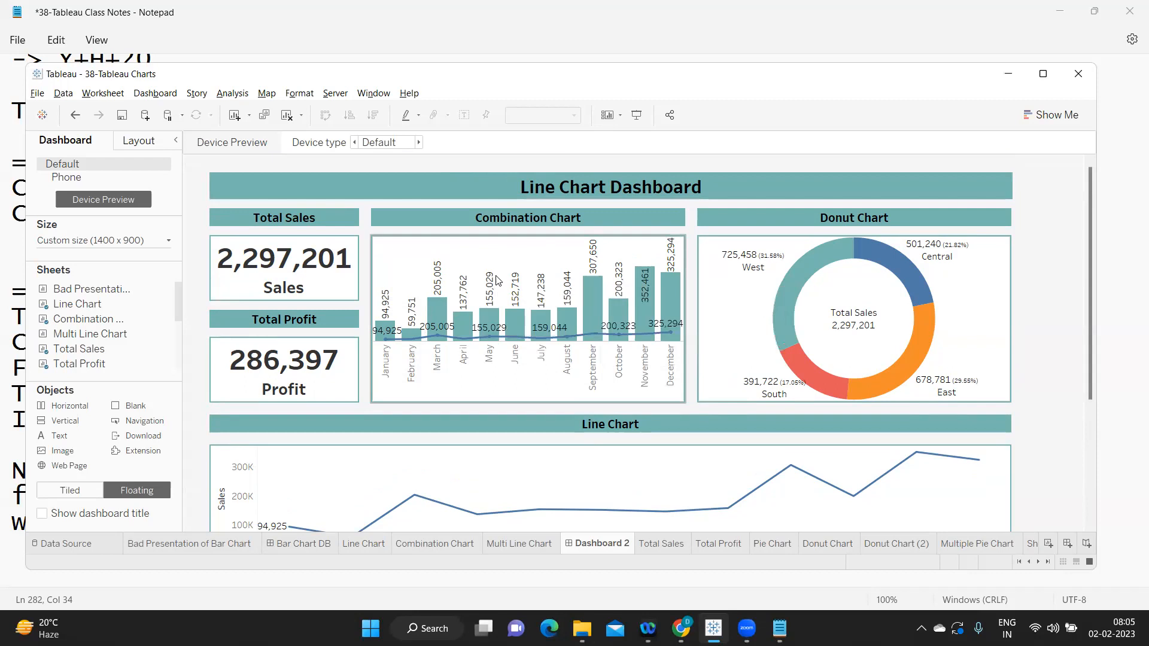
scroll(496, 276, down, 1)
scroll(497, 275, up, 1)
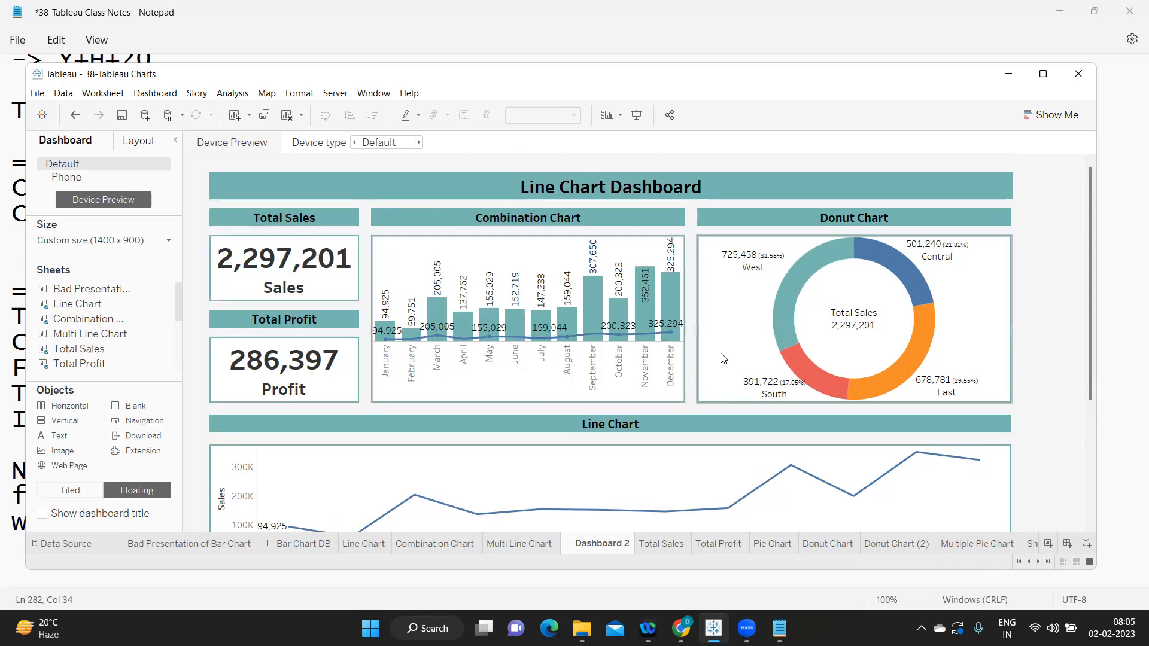
scroll(692, 358, down, 2)
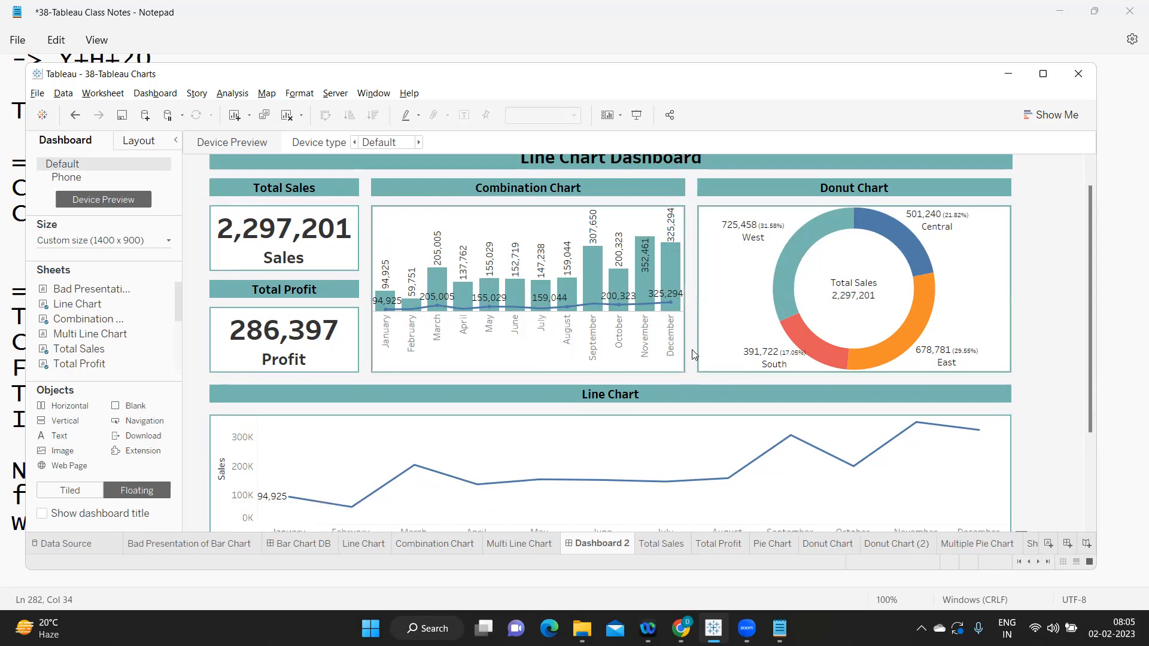
scroll(692, 354, down, 3)
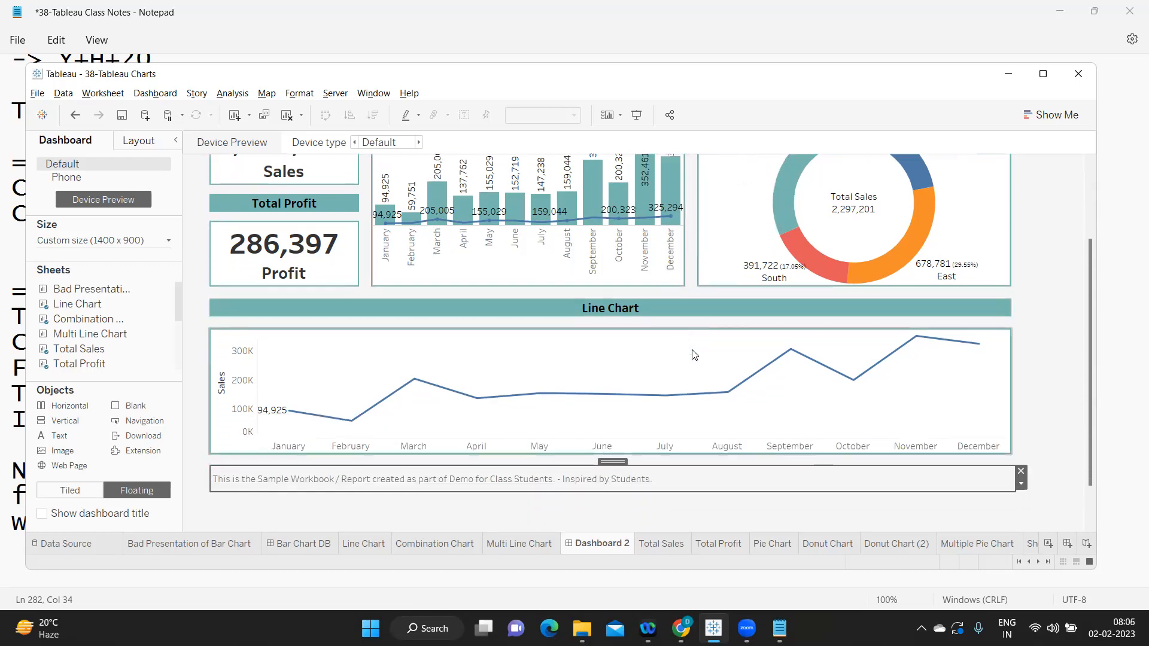
scroll(693, 355, up, 5)
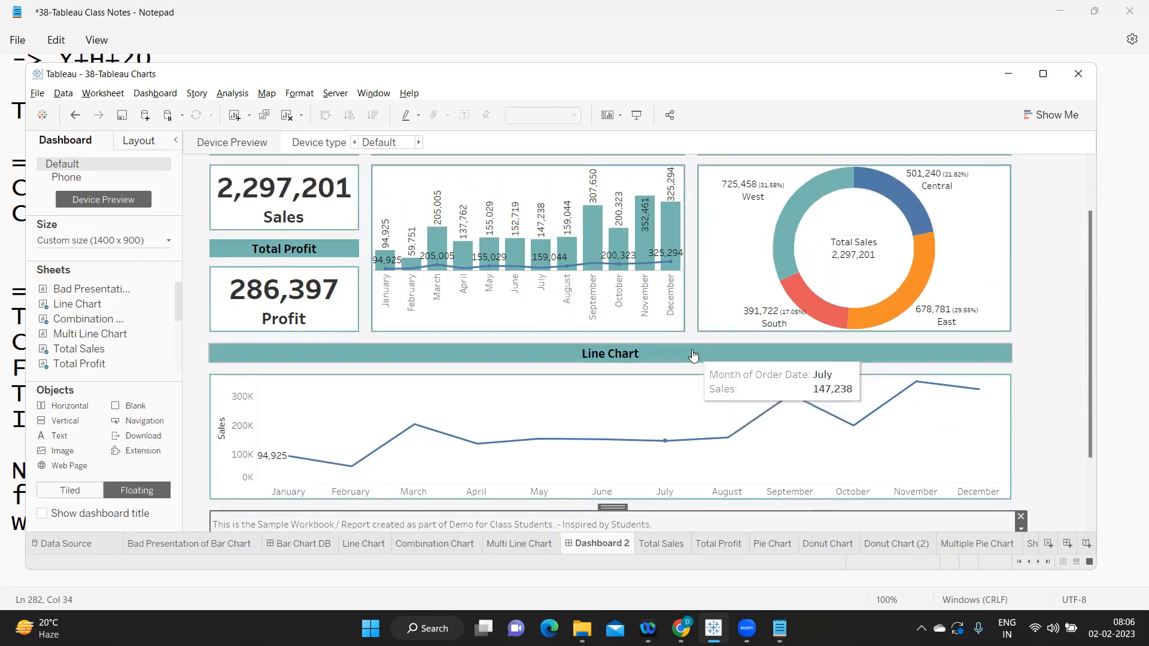
scroll(693, 355, up, 1)
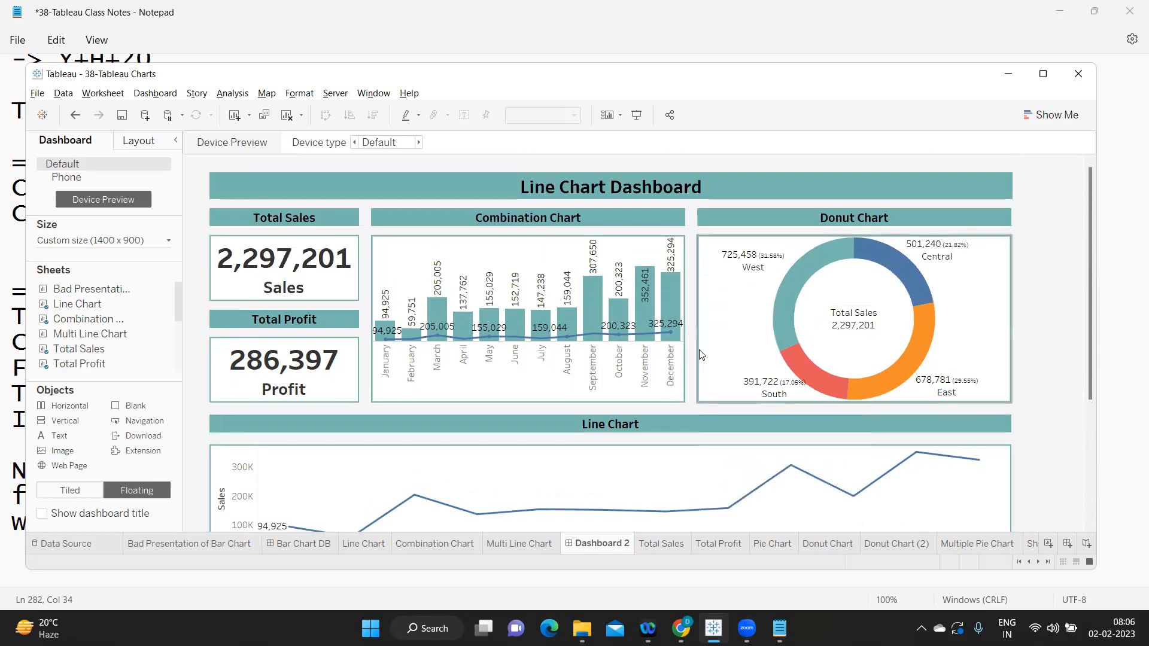